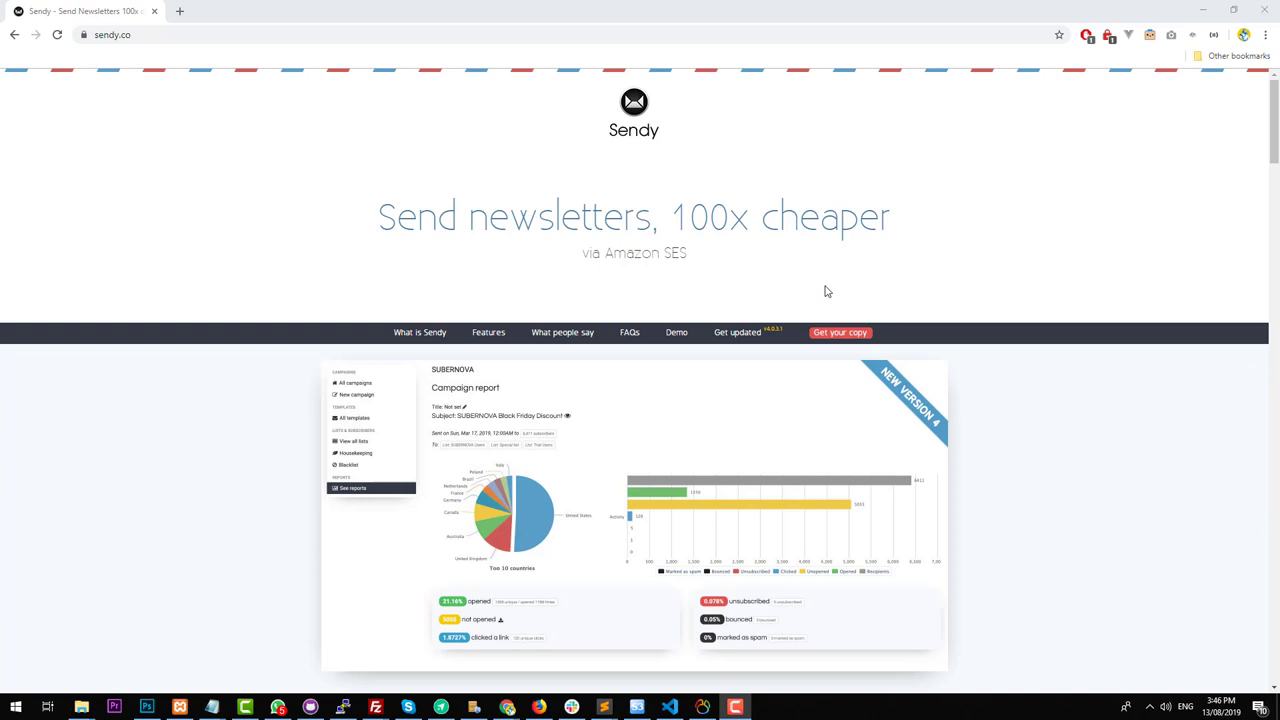
pyautogui.scroll(-1, 594, 491)
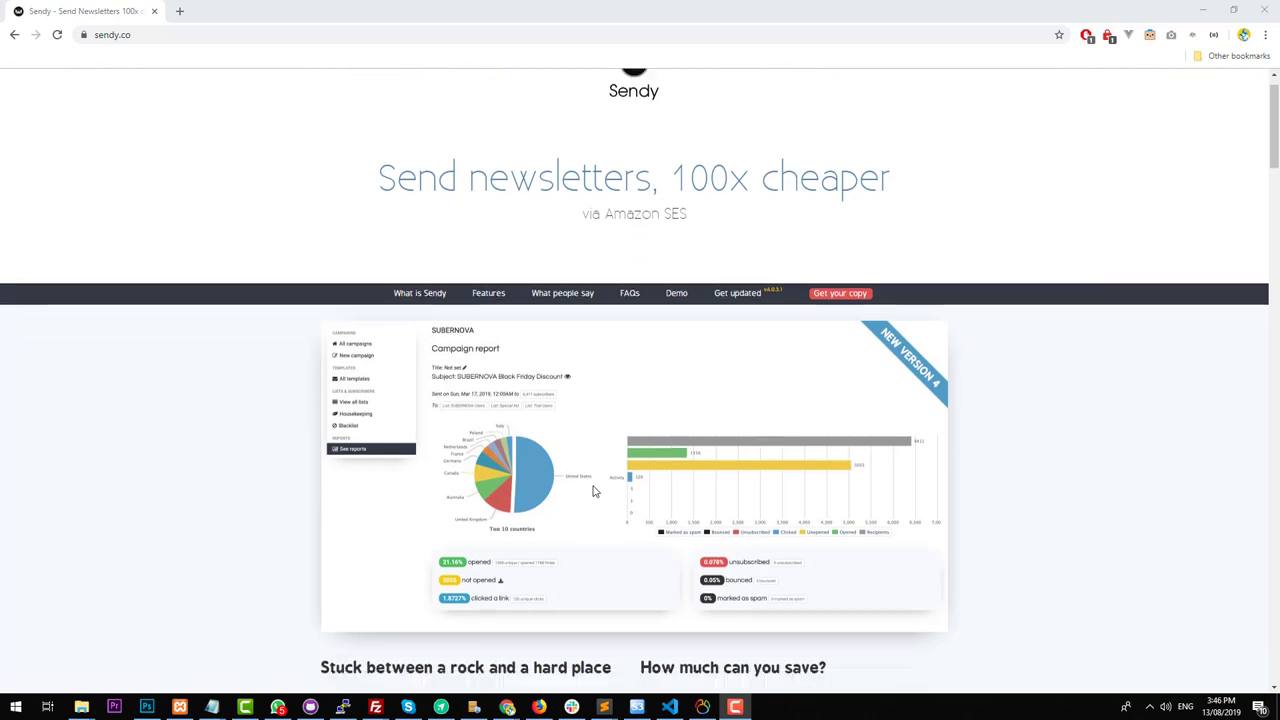
pyautogui.scroll(1, 598, 489)
pyautogui.scroll(-2, 605, 488)
pyautogui.scroll(2, 608, 489)
pyautogui.scroll(-1, 614, 487)
pyautogui.scroll(-3, 614, 487)
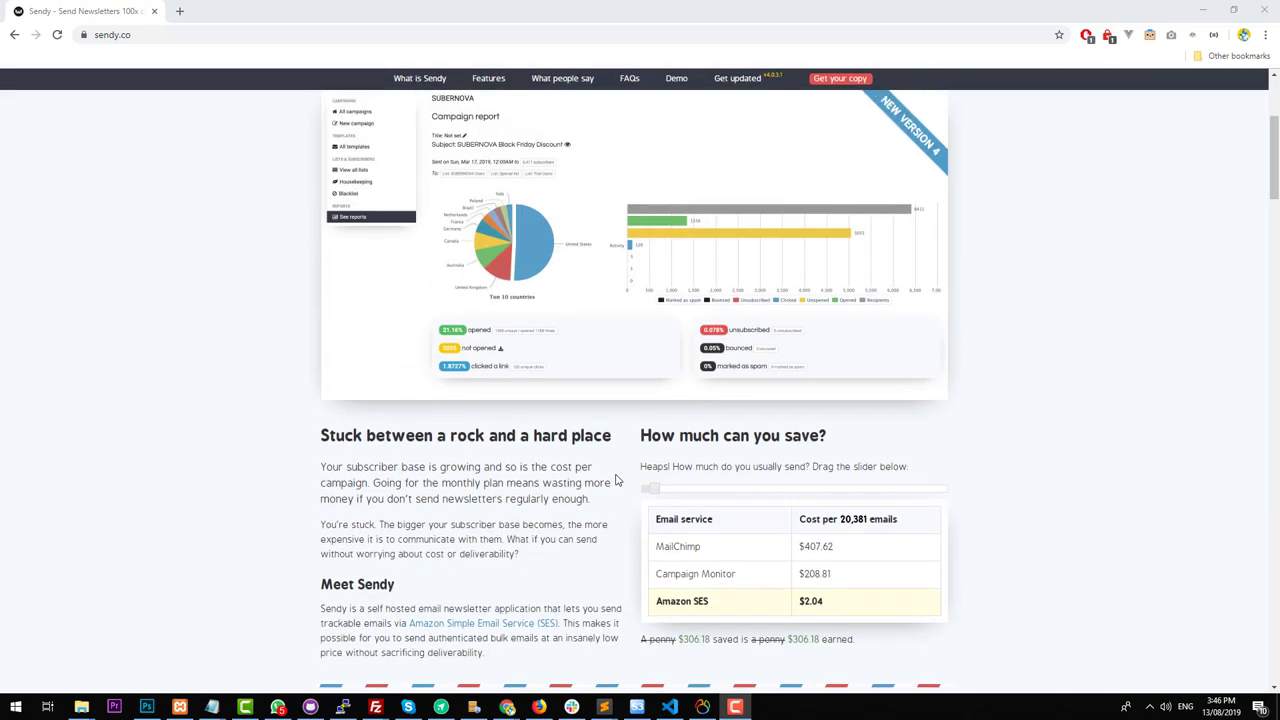
pyautogui.scroll(2, 614, 478)
pyautogui.scroll(1, 616, 480)
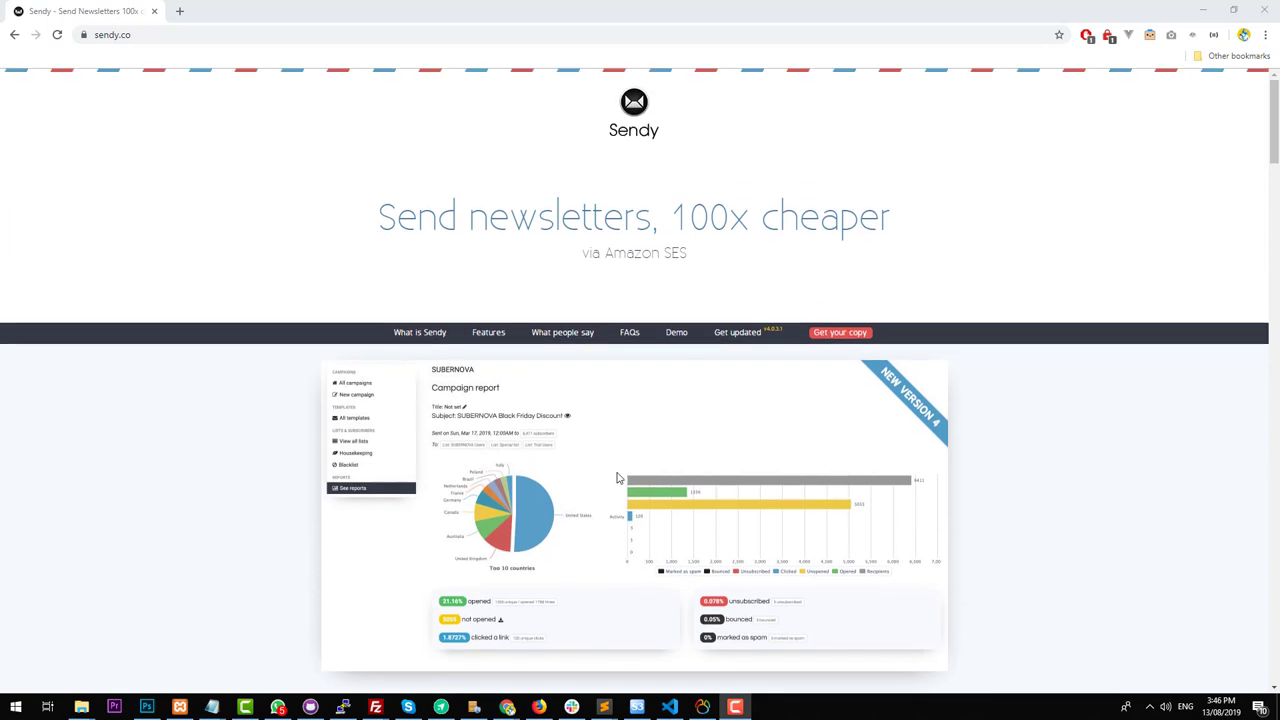
pyautogui.scroll(-1, 616, 470)
pyautogui.scroll(1, 616, 466)
pyautogui.moveTo(692, 254); pyautogui.dragTo(604, 257)
pyautogui.click(745, 259)
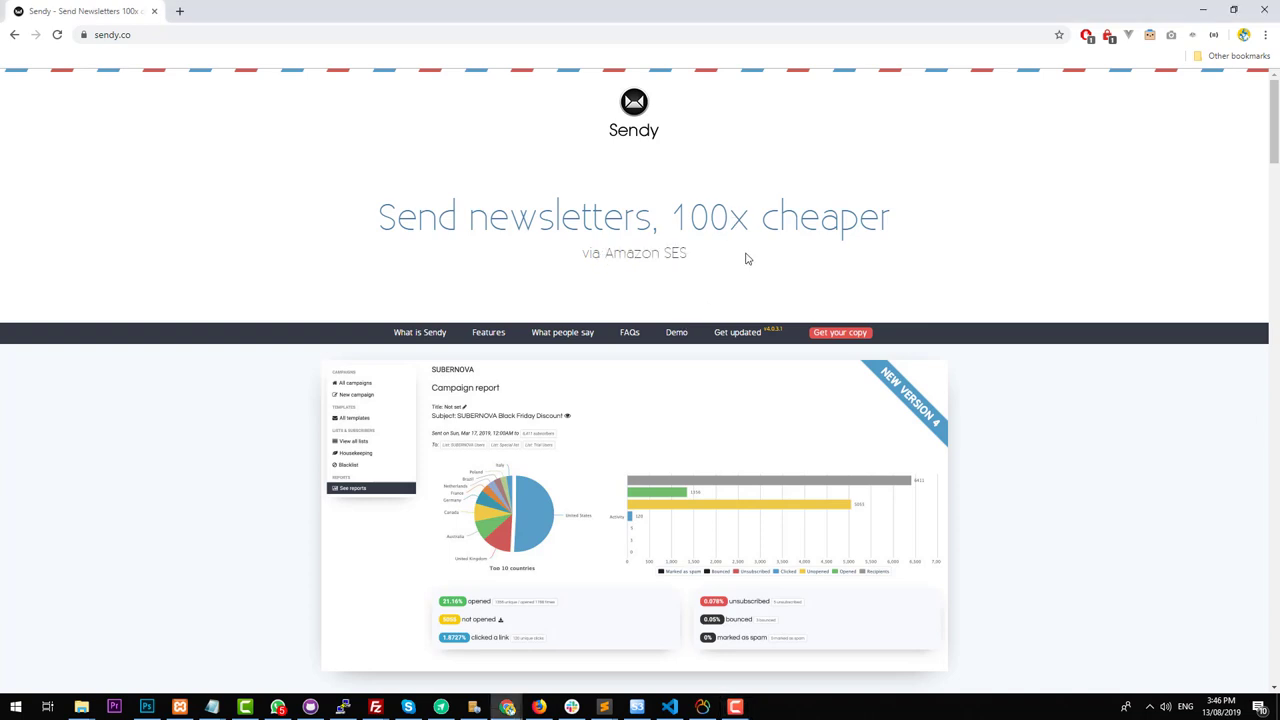
pyautogui.scroll(-6, 738, 250)
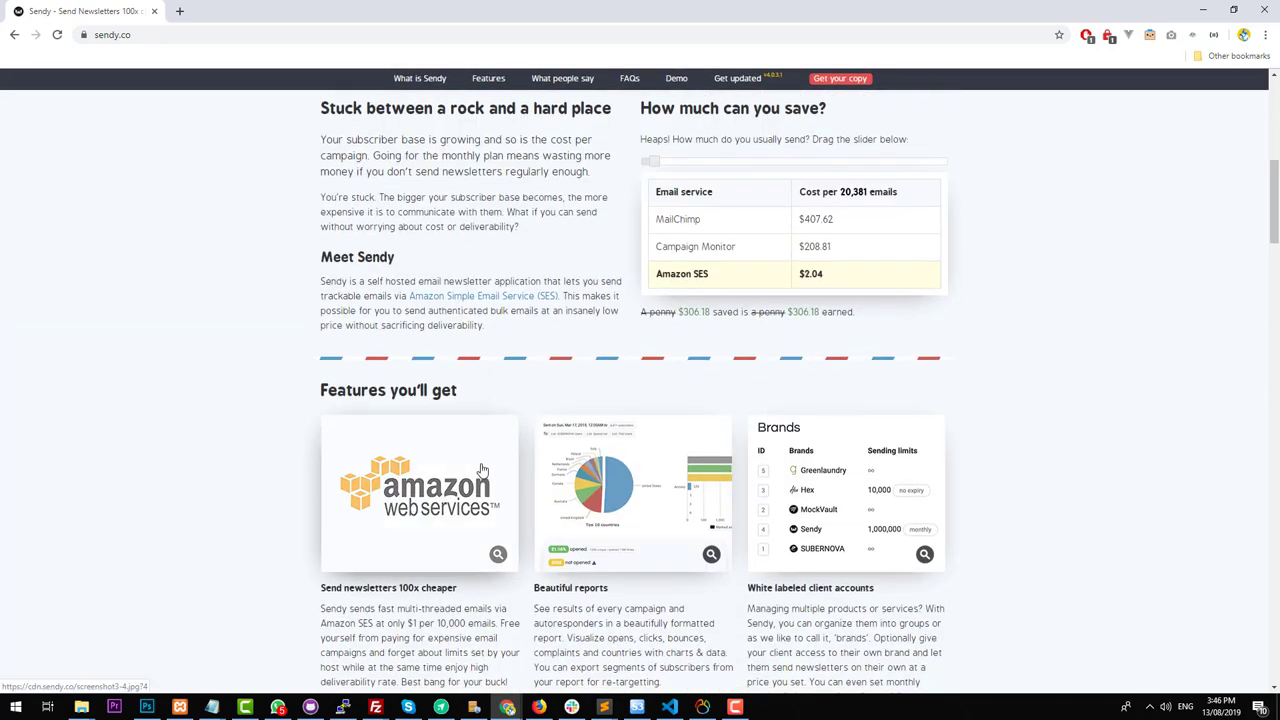
pyautogui.scroll(-3, 481, 469)
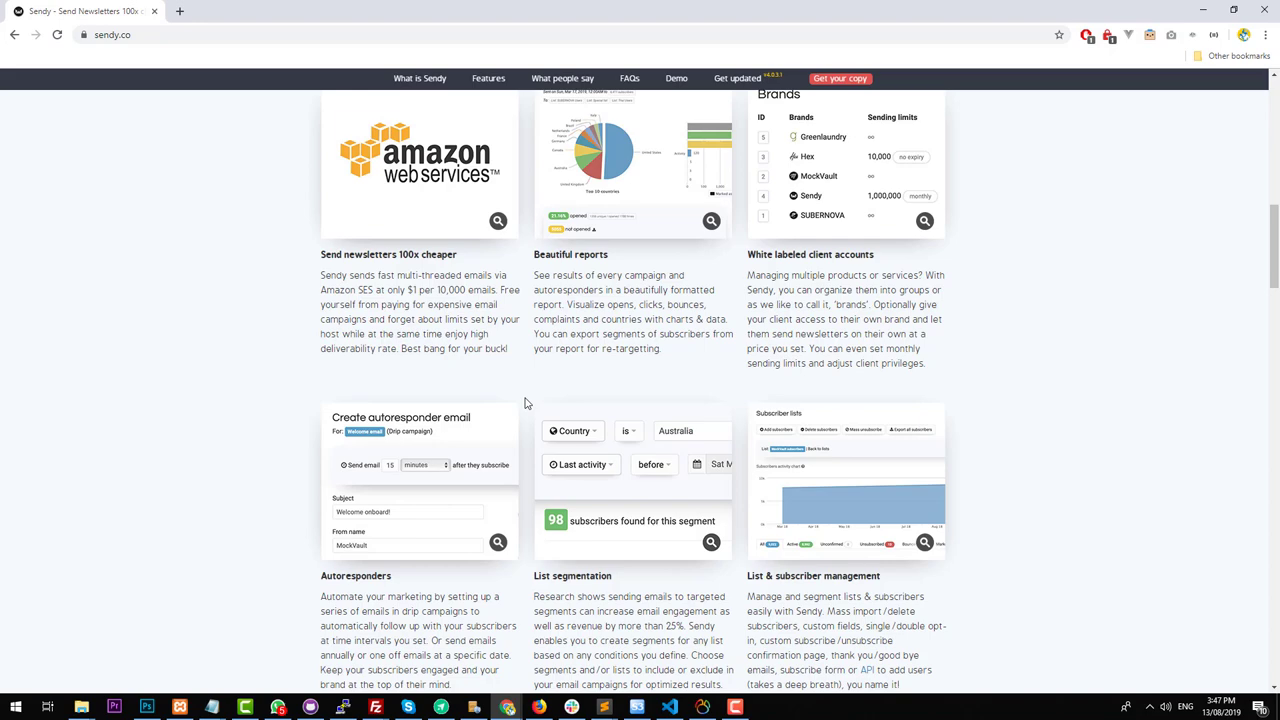
pyautogui.scroll(4, 527, 405)
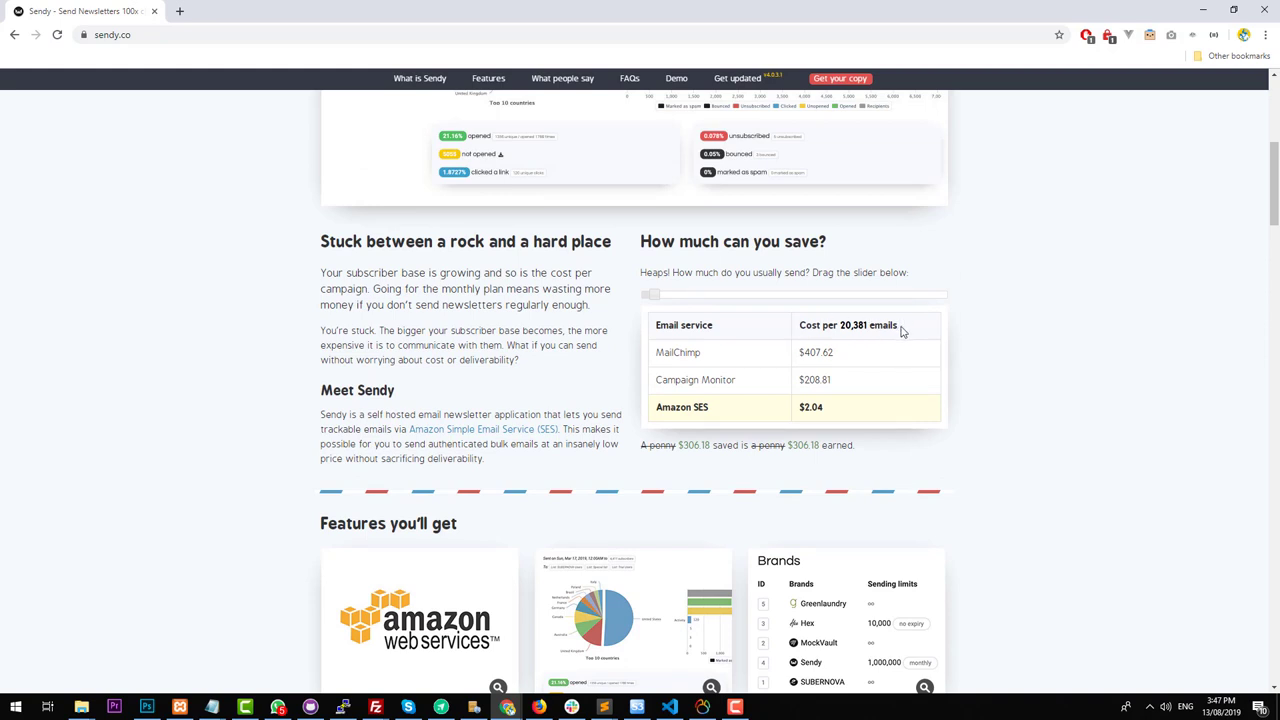
pyautogui.moveTo(800, 352); pyautogui.dragTo(848, 356)
pyautogui.click(849, 356)
pyautogui.scroll(5, 845, 390)
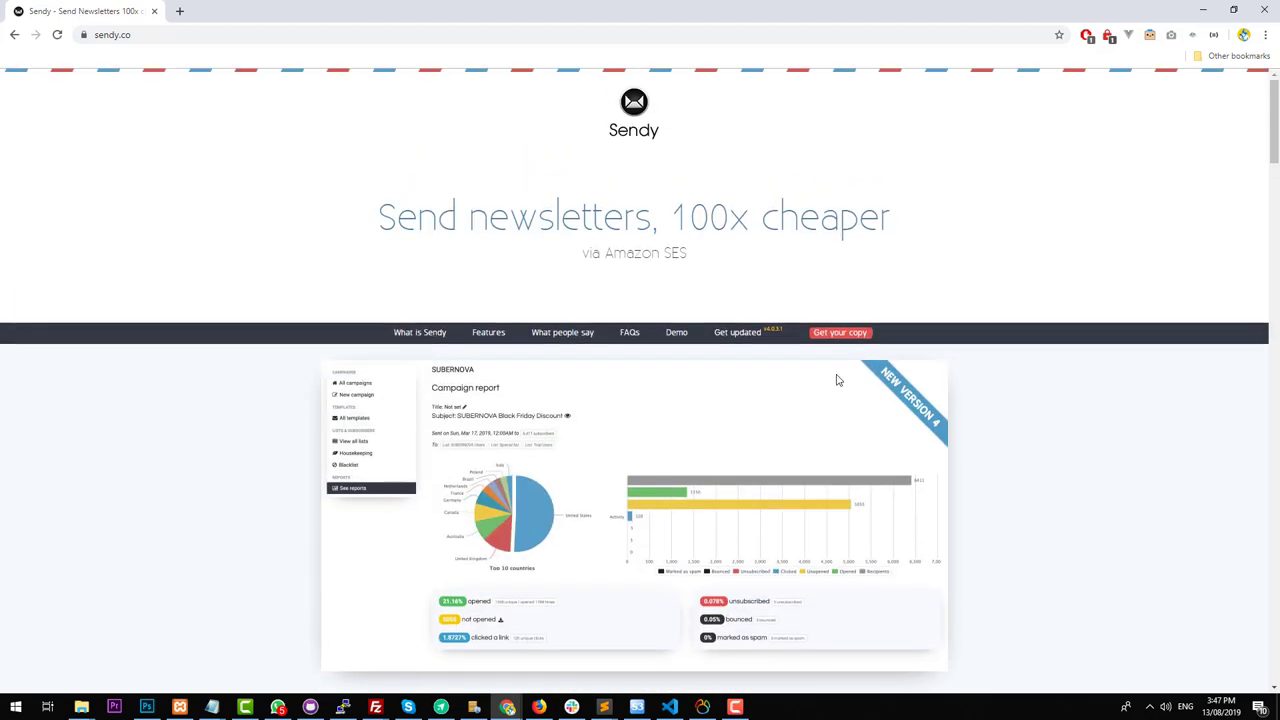
pyautogui.scroll(-5, 820, 380)
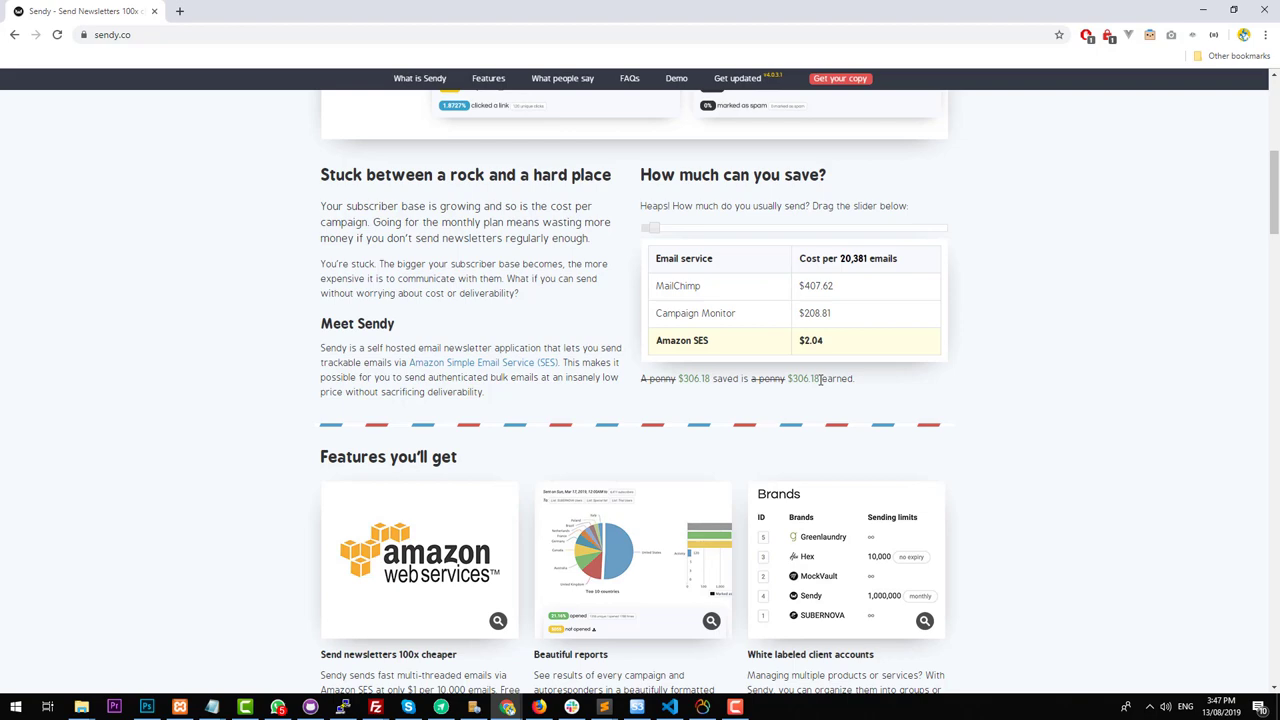
pyautogui.scroll(5, 820, 380)
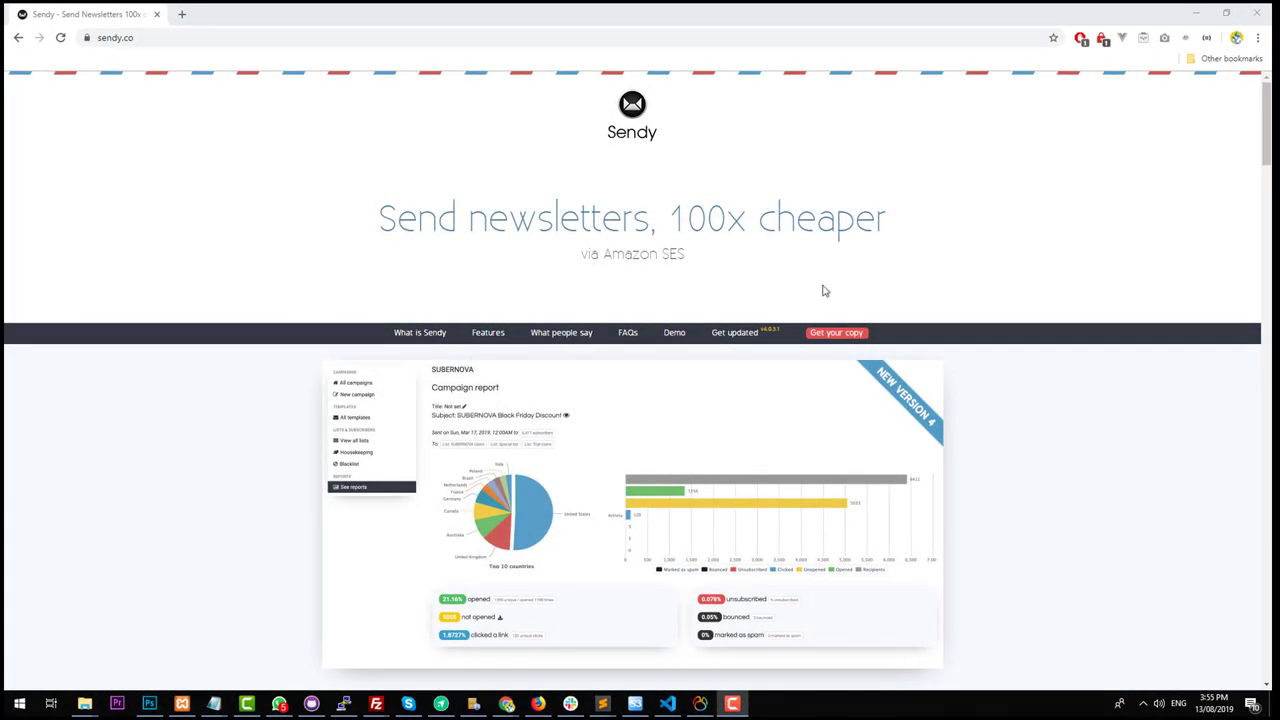
# Step: Fill the Sendy purchase form with the buyer's name, e-mail and domain webxpert.com.au, choosing Stripe payment
pyautogui.click(838, 338)
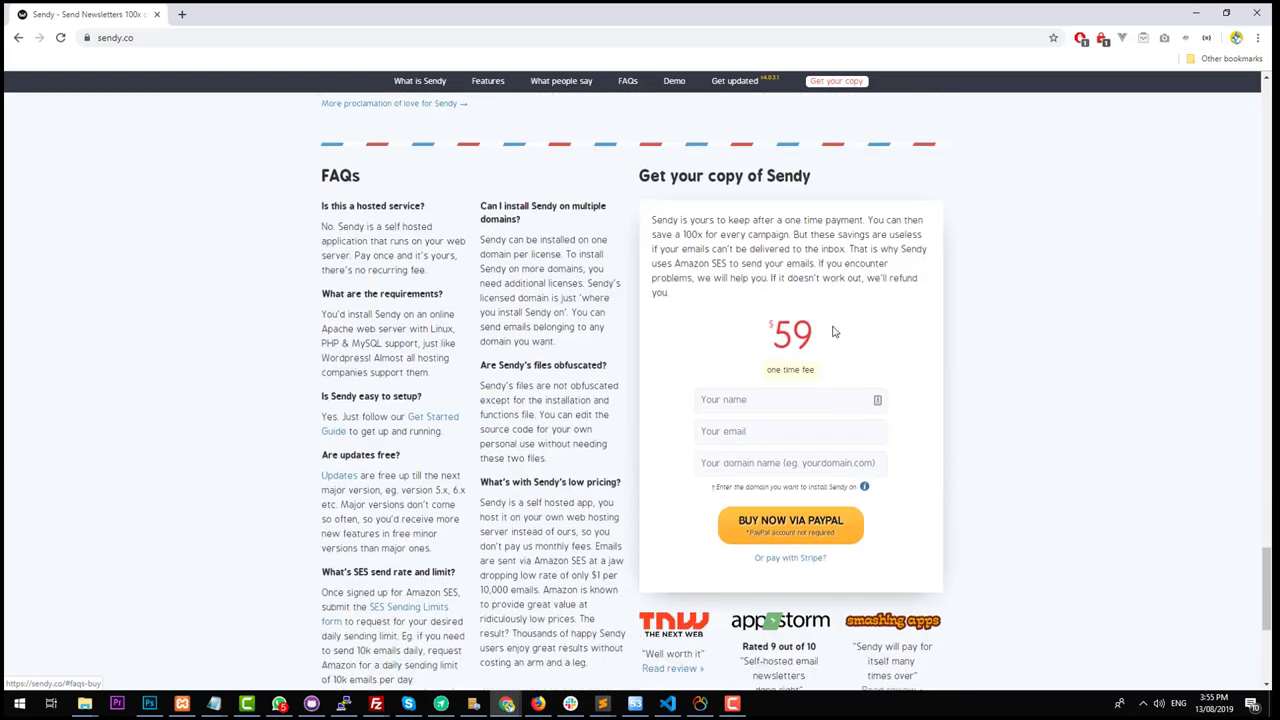
pyautogui.click(777, 347)
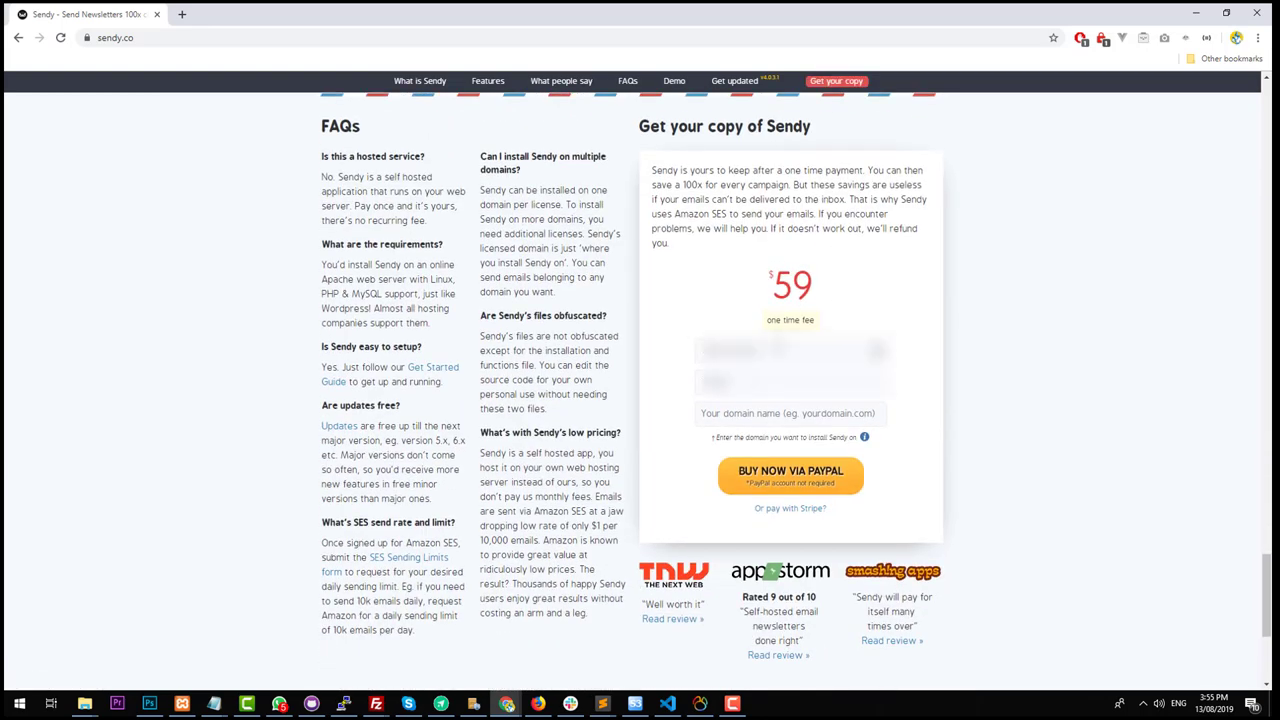
pyautogui.write('gmail.com')
pyautogui.press('Tab')
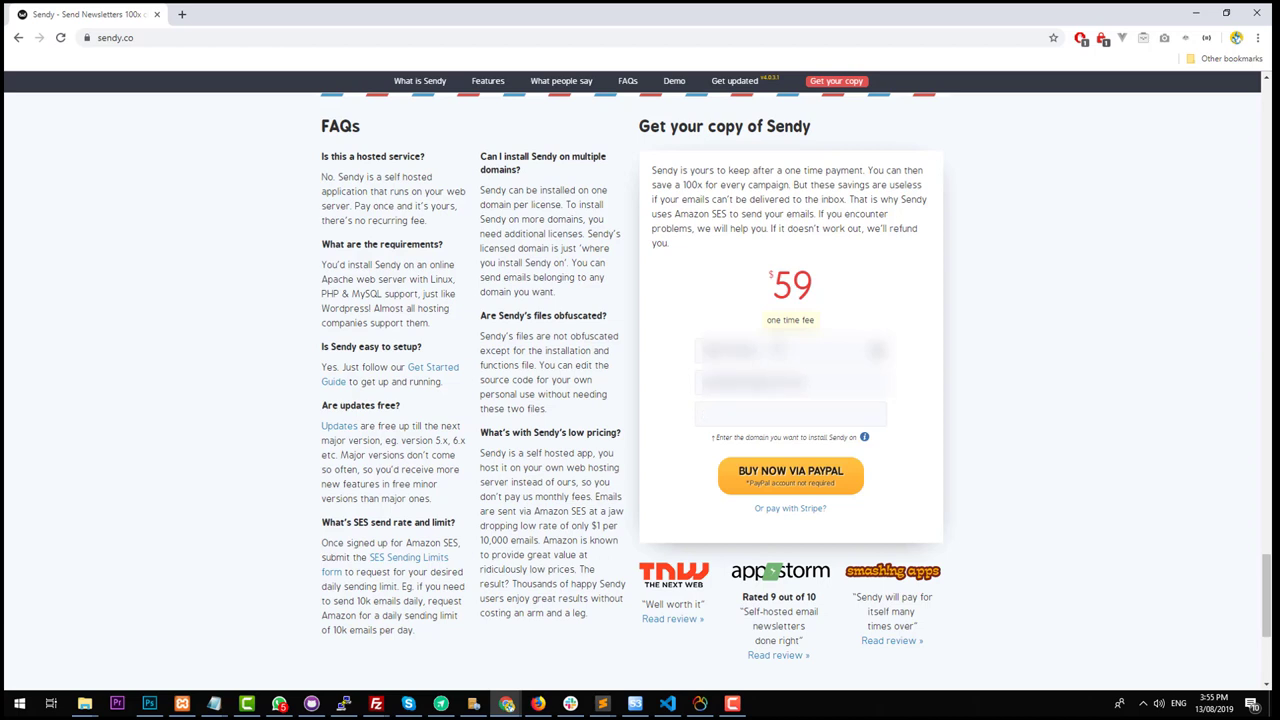
pyautogui.write('webxpert.com.au')
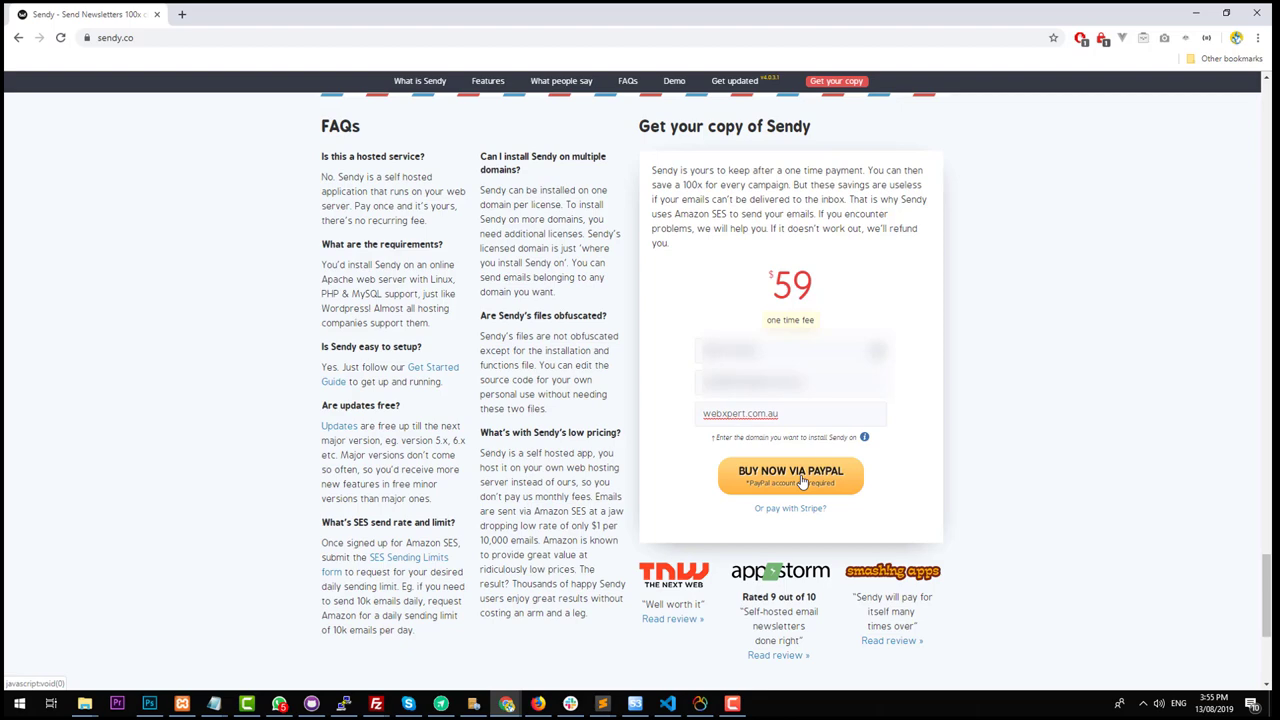
pyautogui.click(794, 509)
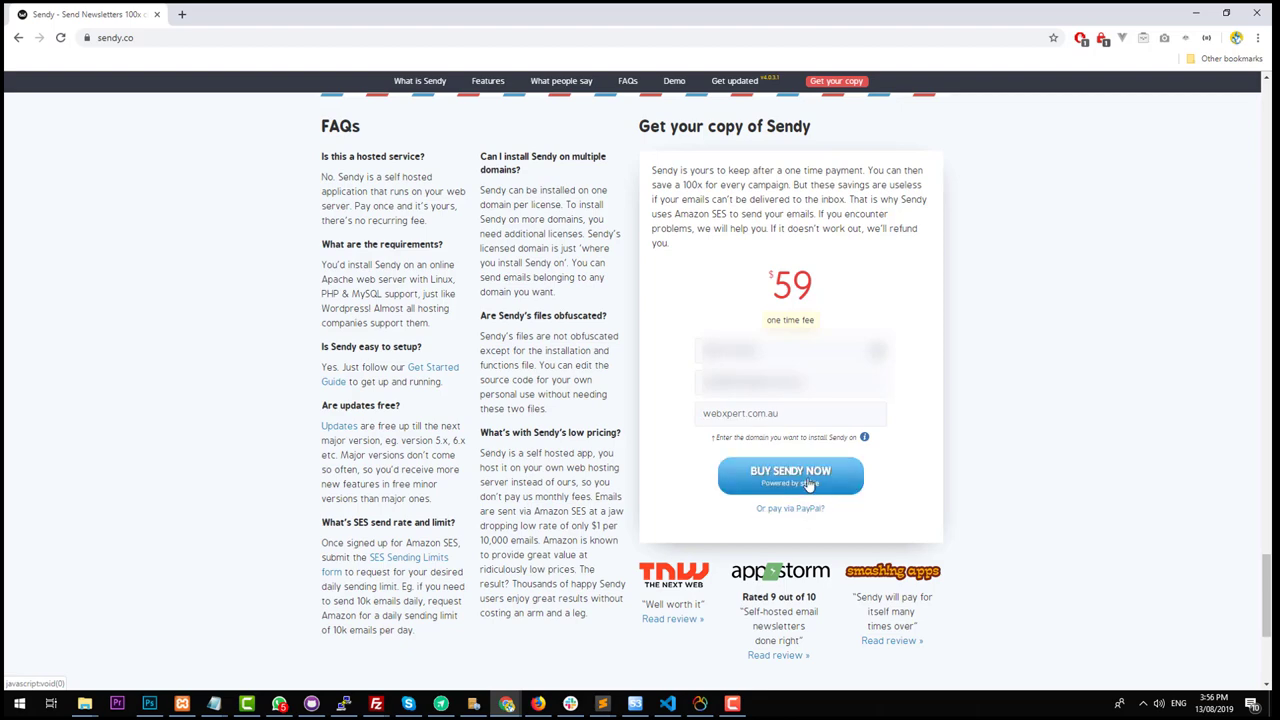
# Step: Check out via Stripe with the billing details and pay USD 59.00 for the Sendy licence
pyautogui.click(808, 484)
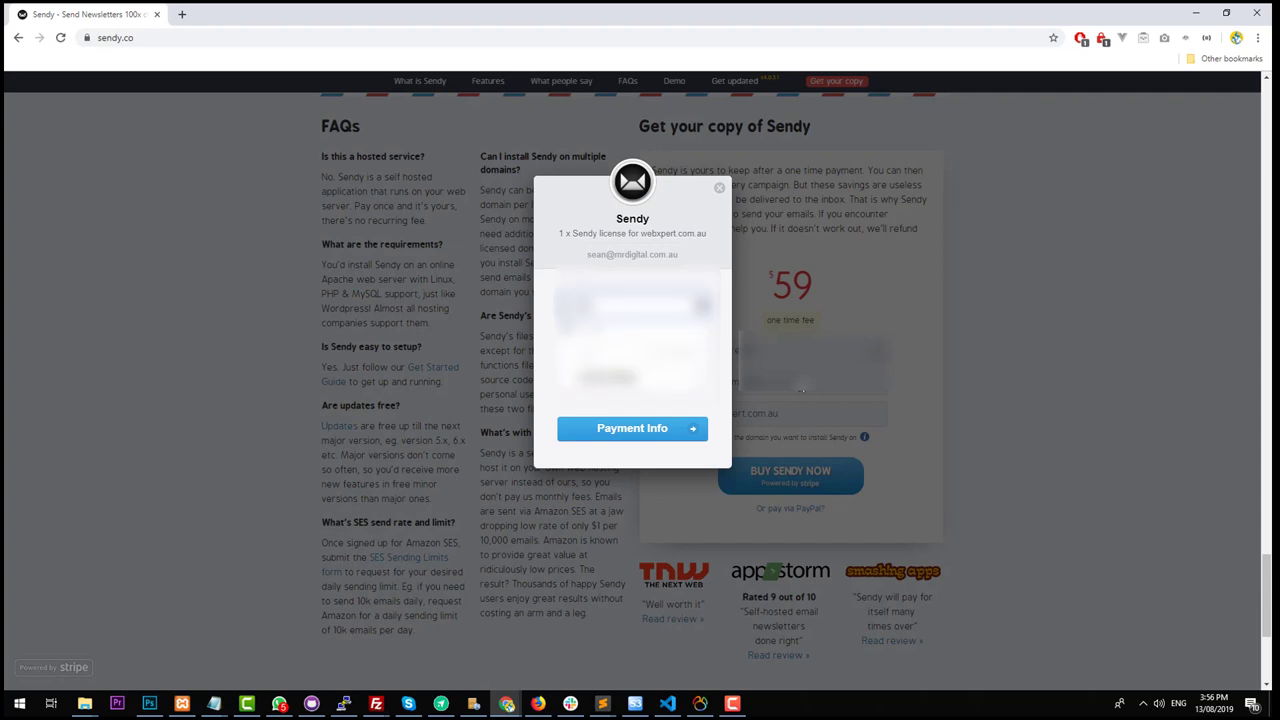
pyautogui.write('Sean')
pyautogui.press('Return')
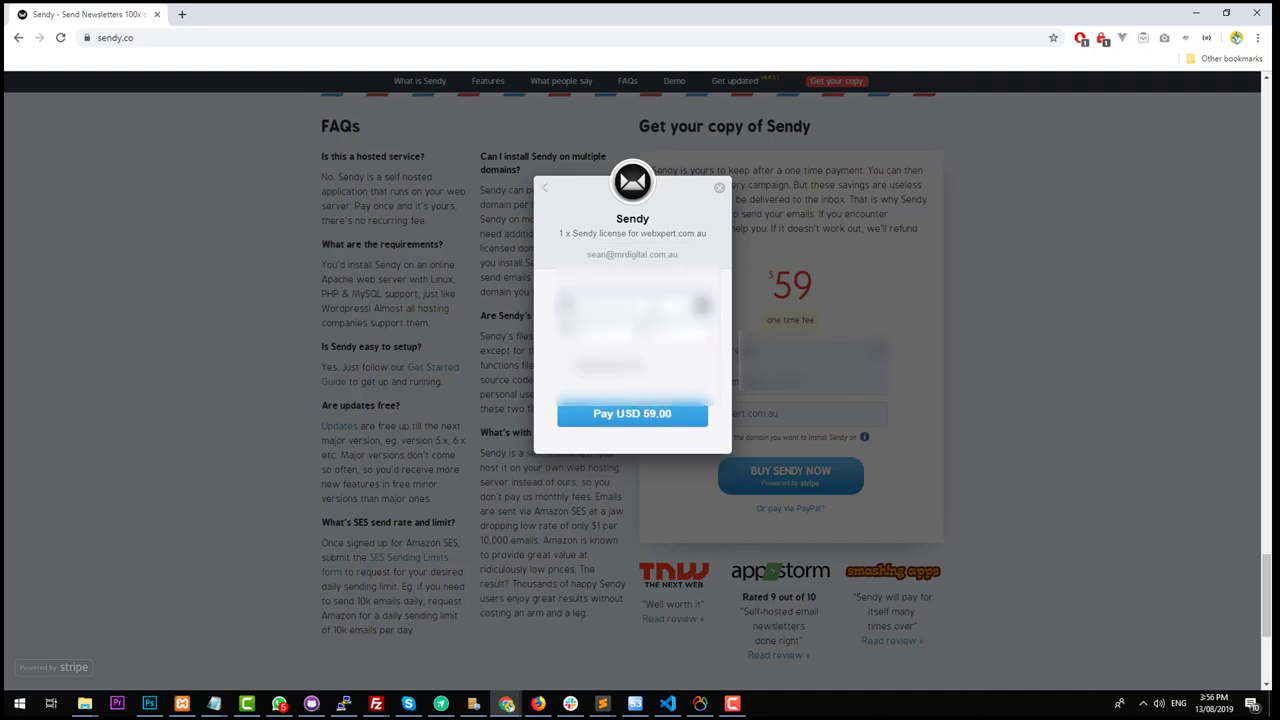
pyautogui.click(646, 421)
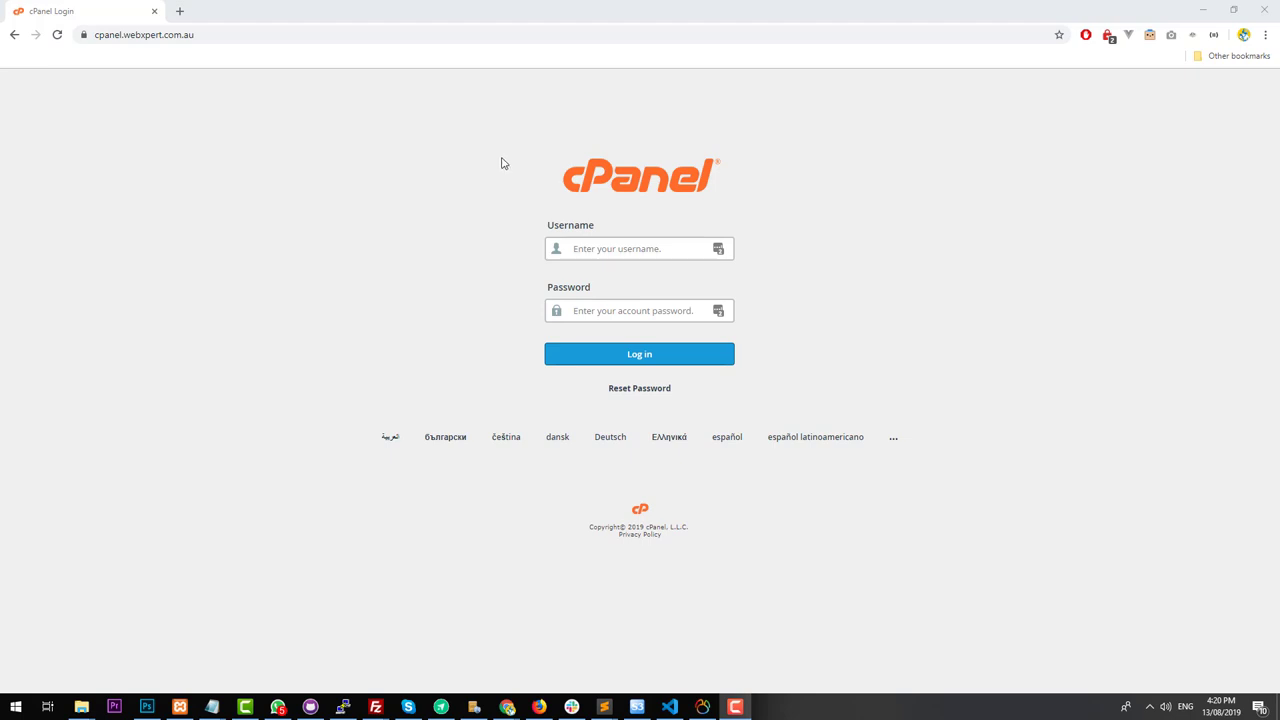
# Step: Log in to cPanel with the account username and saved password, declining the password-manager prompt
pyautogui.moveTo(195, 35); pyautogui.dragTo(130, 35)
pyautogui.click(300, 103)
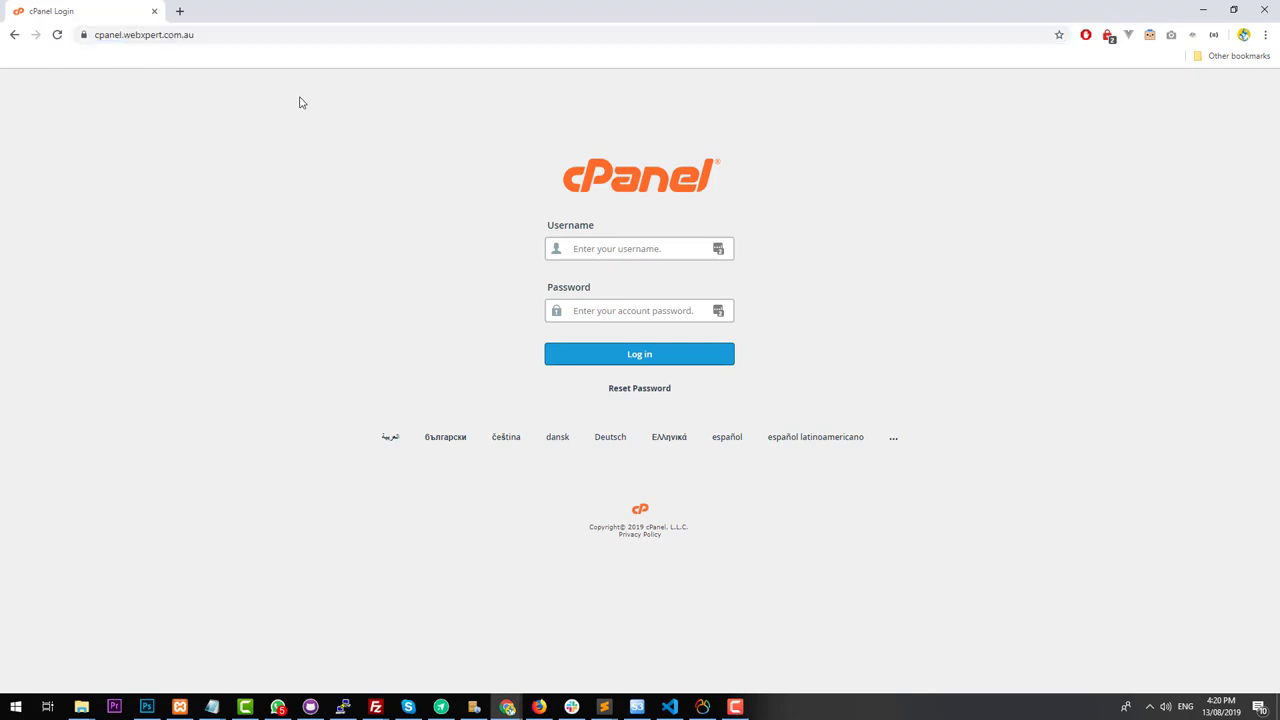
pyautogui.click(677, 248)
pyautogui.write('webxpert')
pyautogui.press('Tab')
pyautogui.hotkey('ctrl', 'v')
pyautogui.press('Return')
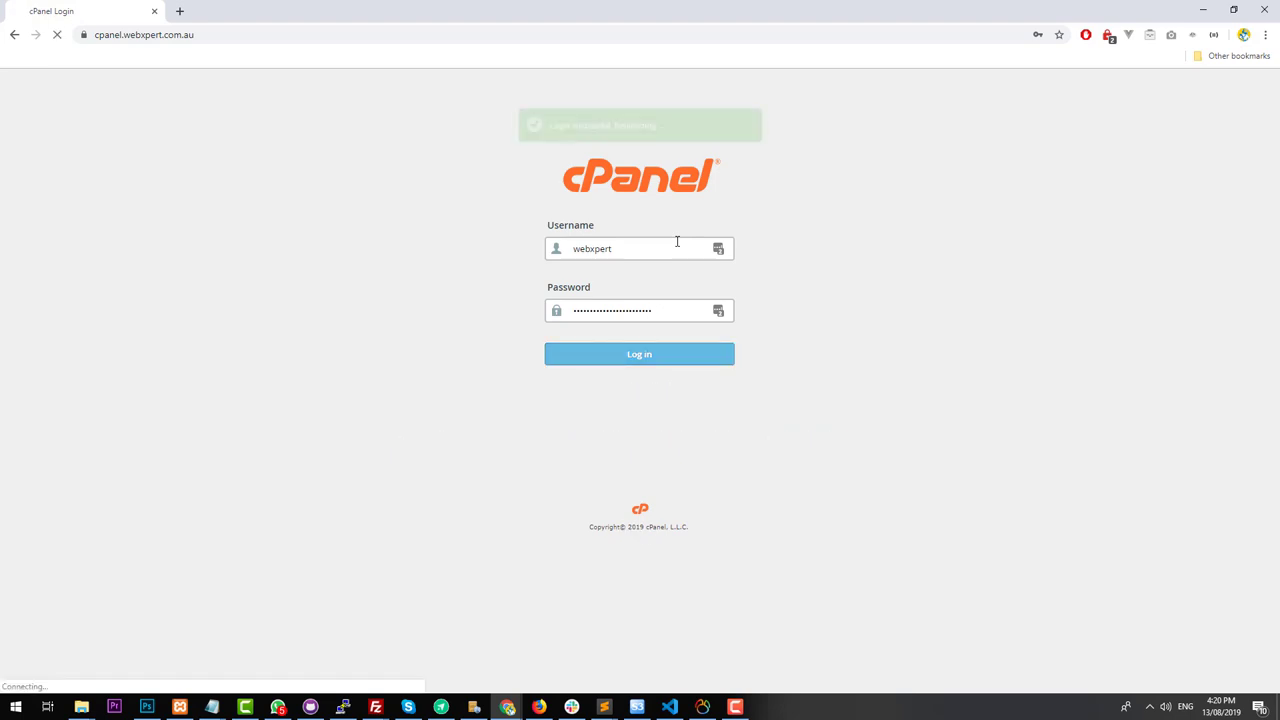
pyautogui.click(1153, 172)
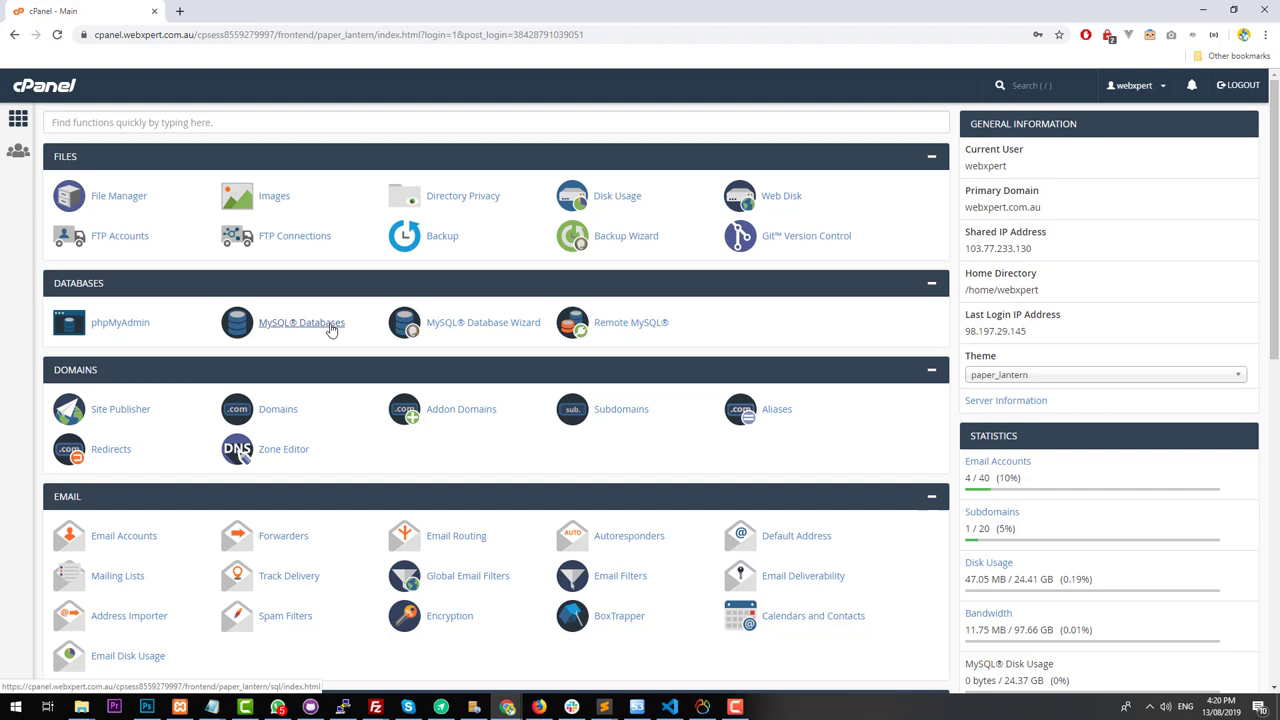
# Step: Create the MySQL database webxpert_sendy
pyautogui.click(300, 322)
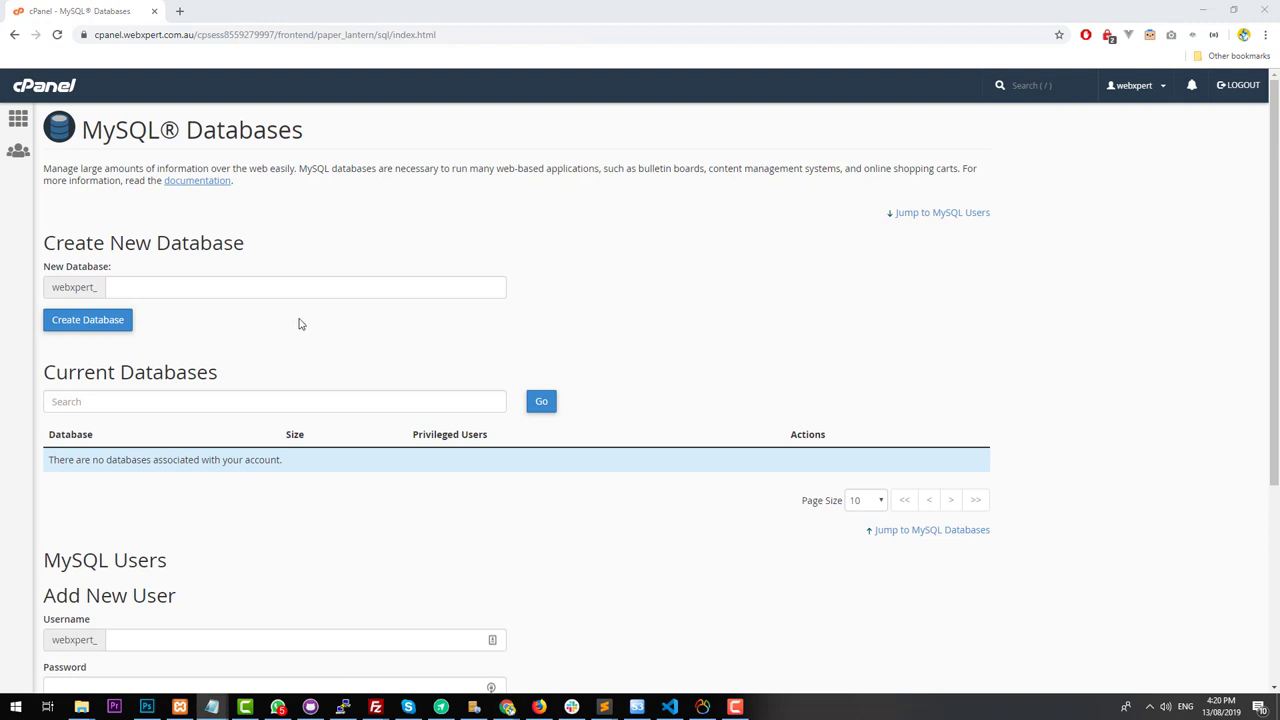
pyautogui.click(312, 291)
pyautogui.write('sendy')
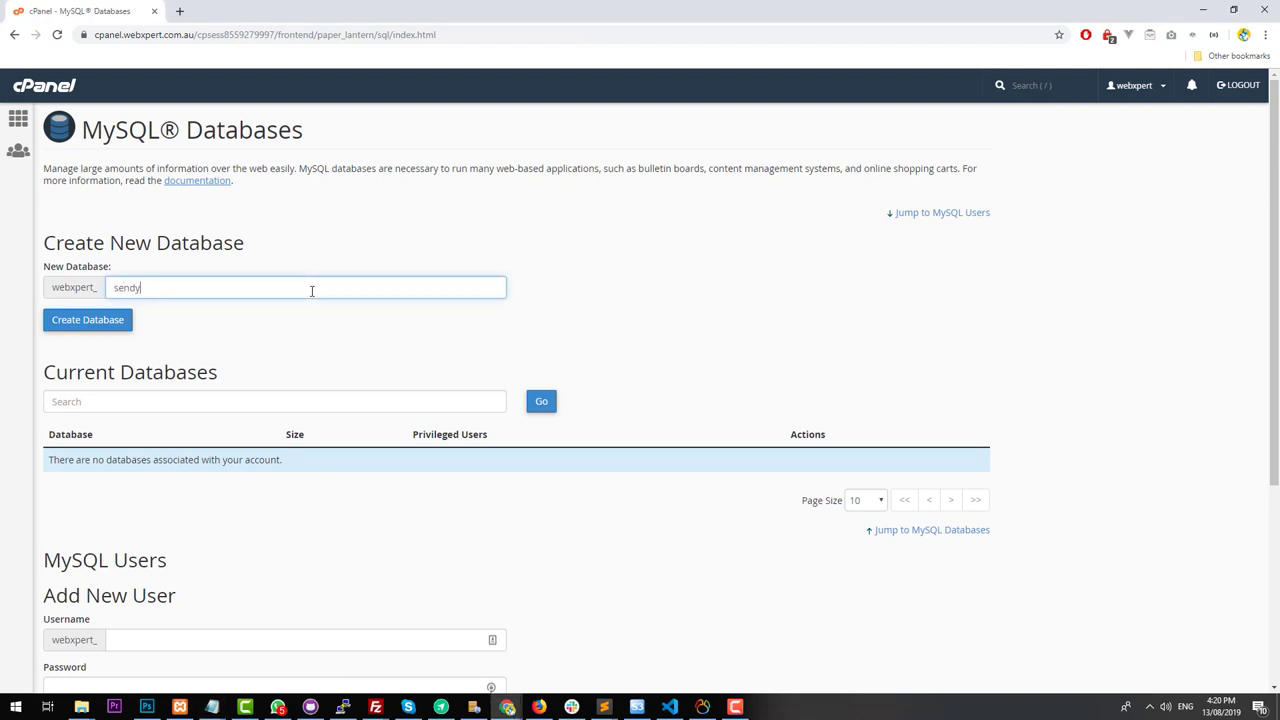
pyautogui.click(73, 327)
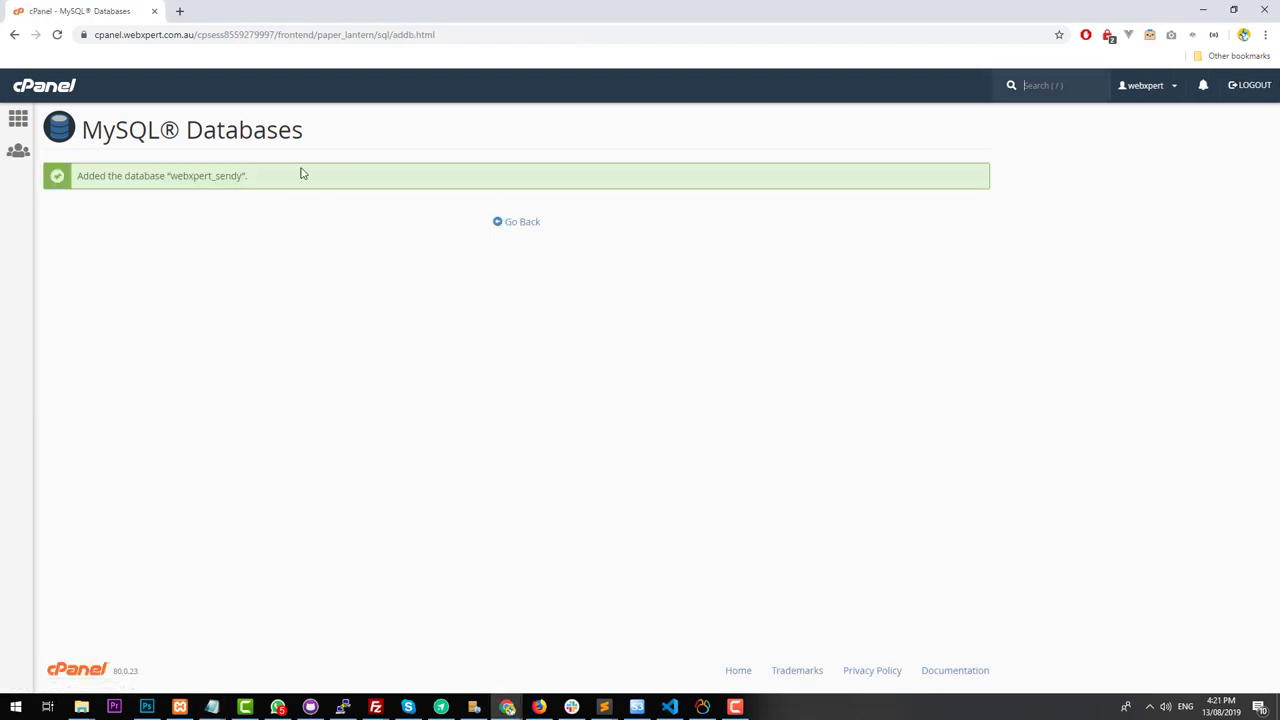
pyautogui.moveTo(241, 180); pyautogui.dragTo(173, 180)
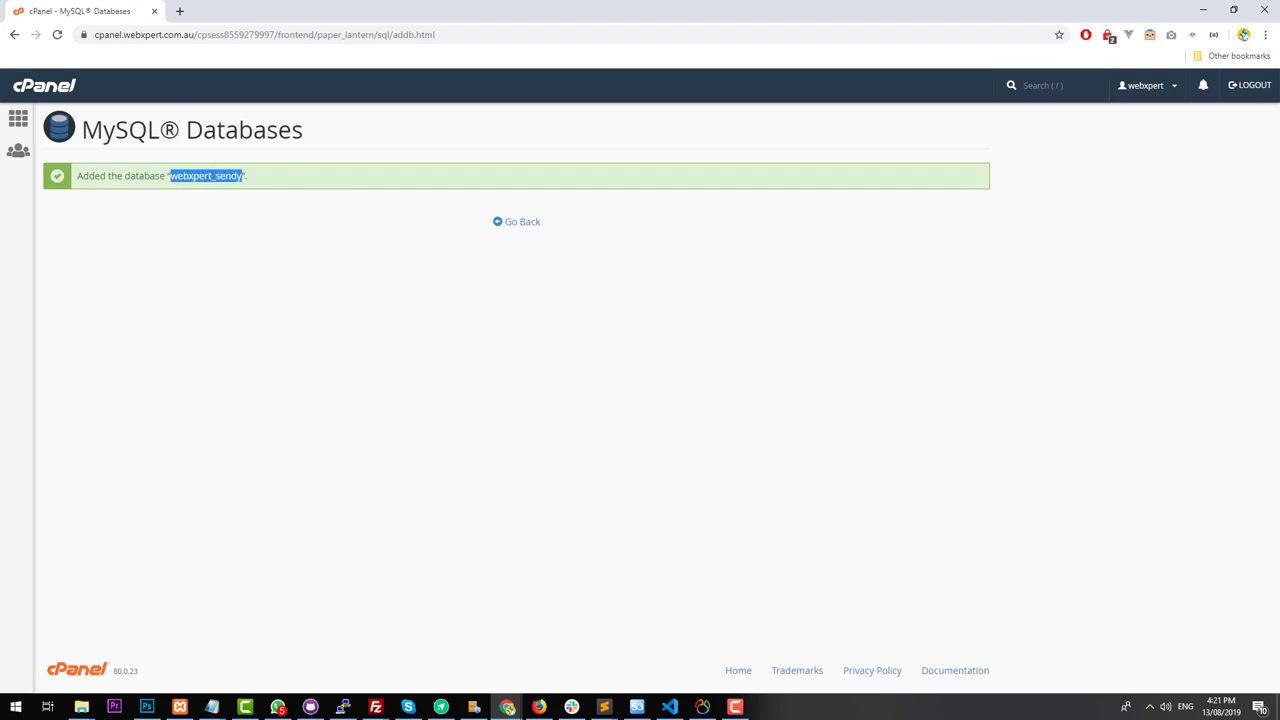
pyautogui.hotkey('alt', 'Tab')
pyautogui.click(519, 221)
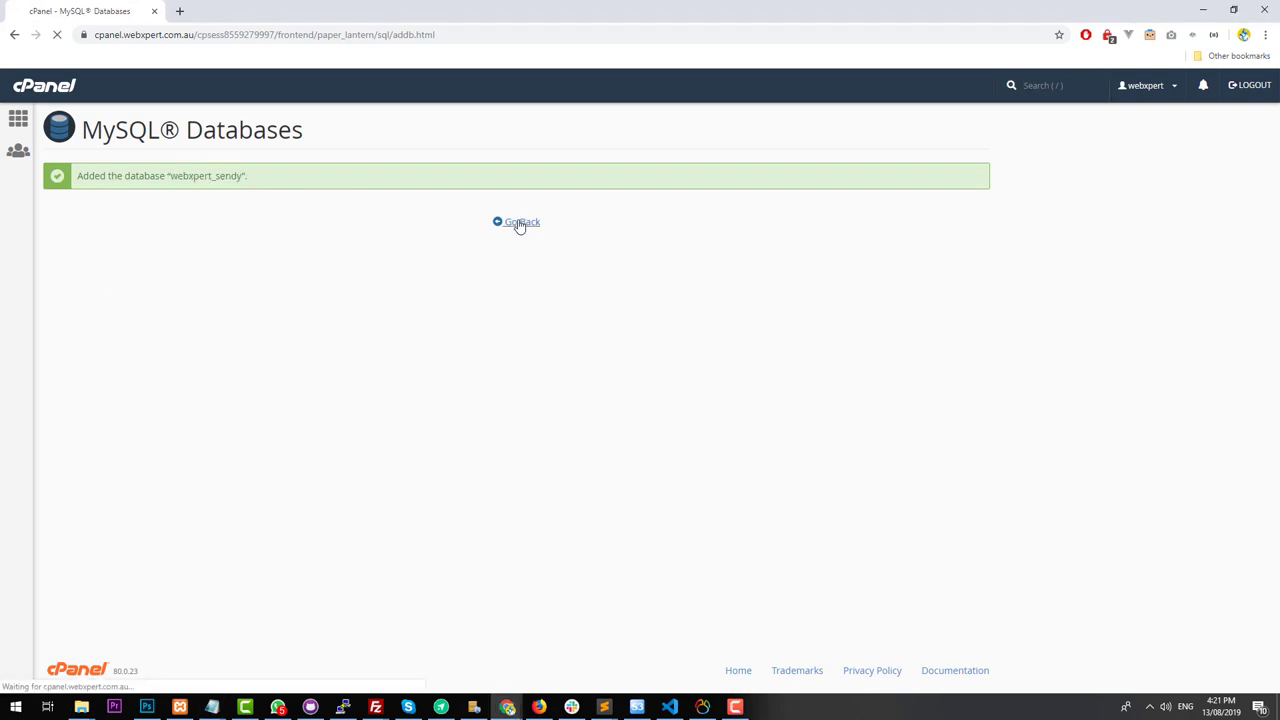
# Step: Create the database user webxpert_admin with a generated strong password
pyautogui.scroll(-4, 364, 287)
pyautogui.click(192, 396)
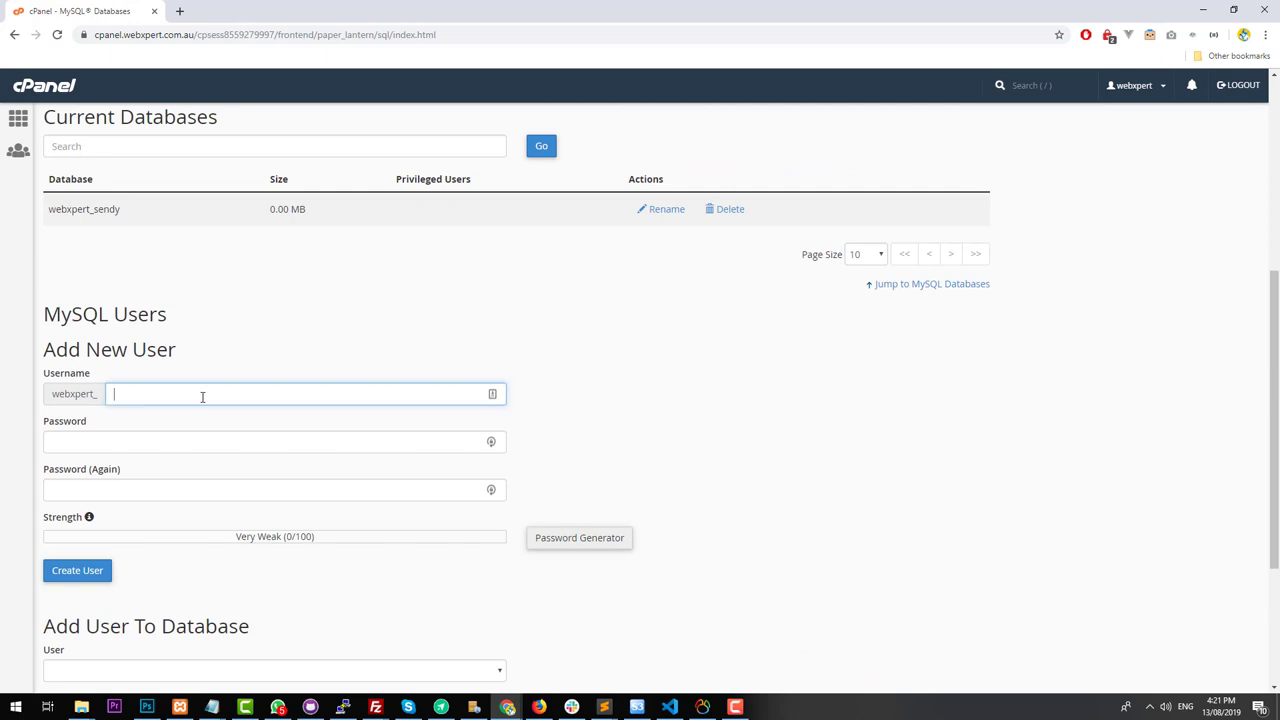
pyautogui.write('admin')
pyautogui.click(594, 537)
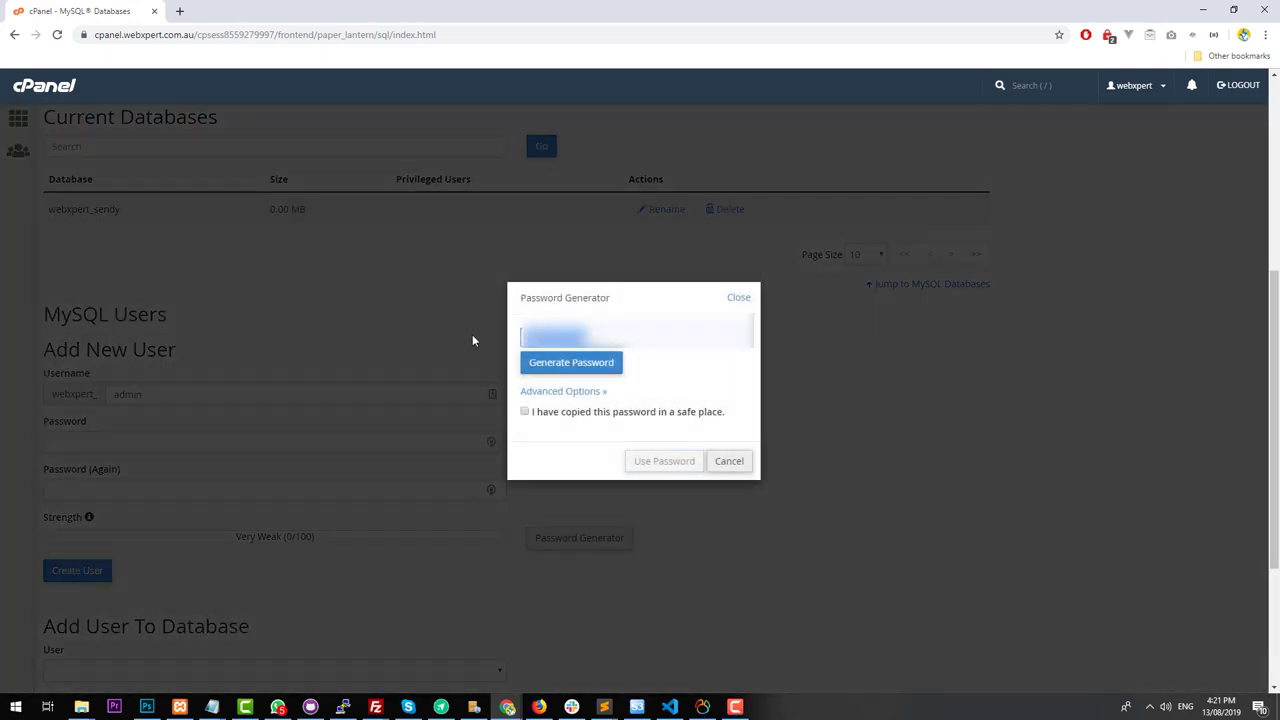
pyautogui.click(580, 416)
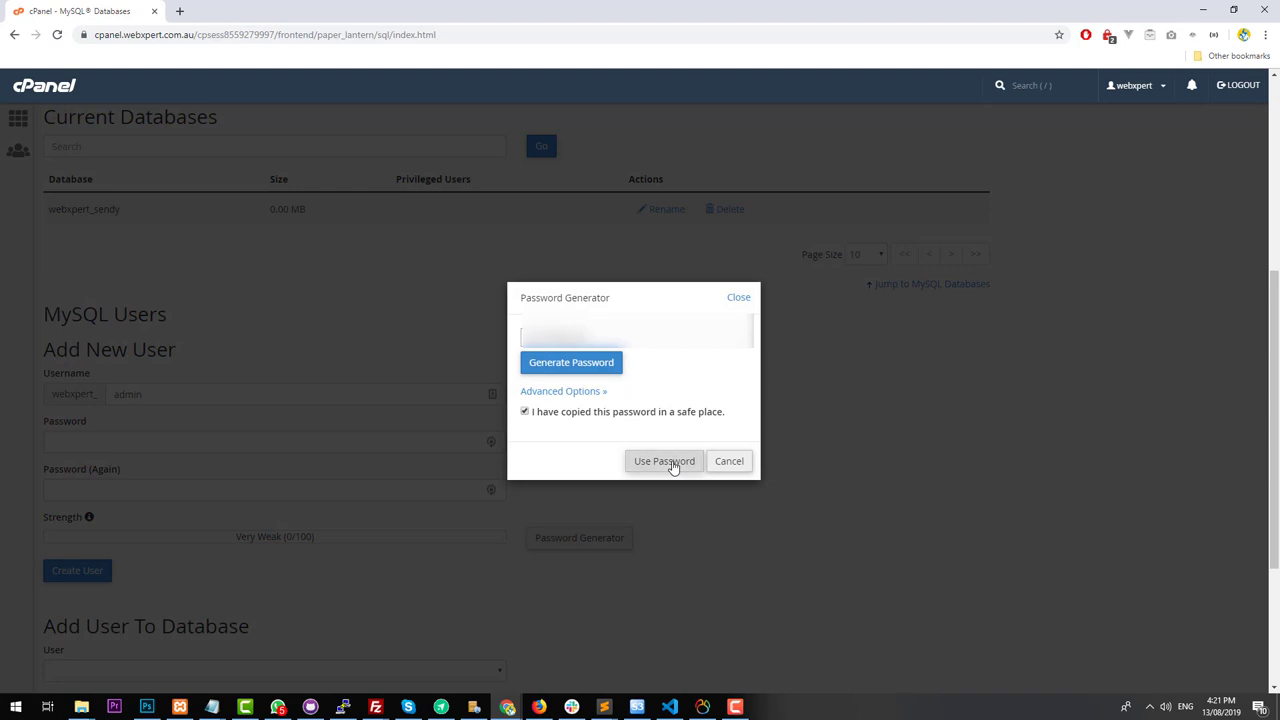
pyautogui.click(668, 462)
pyautogui.click(92, 575)
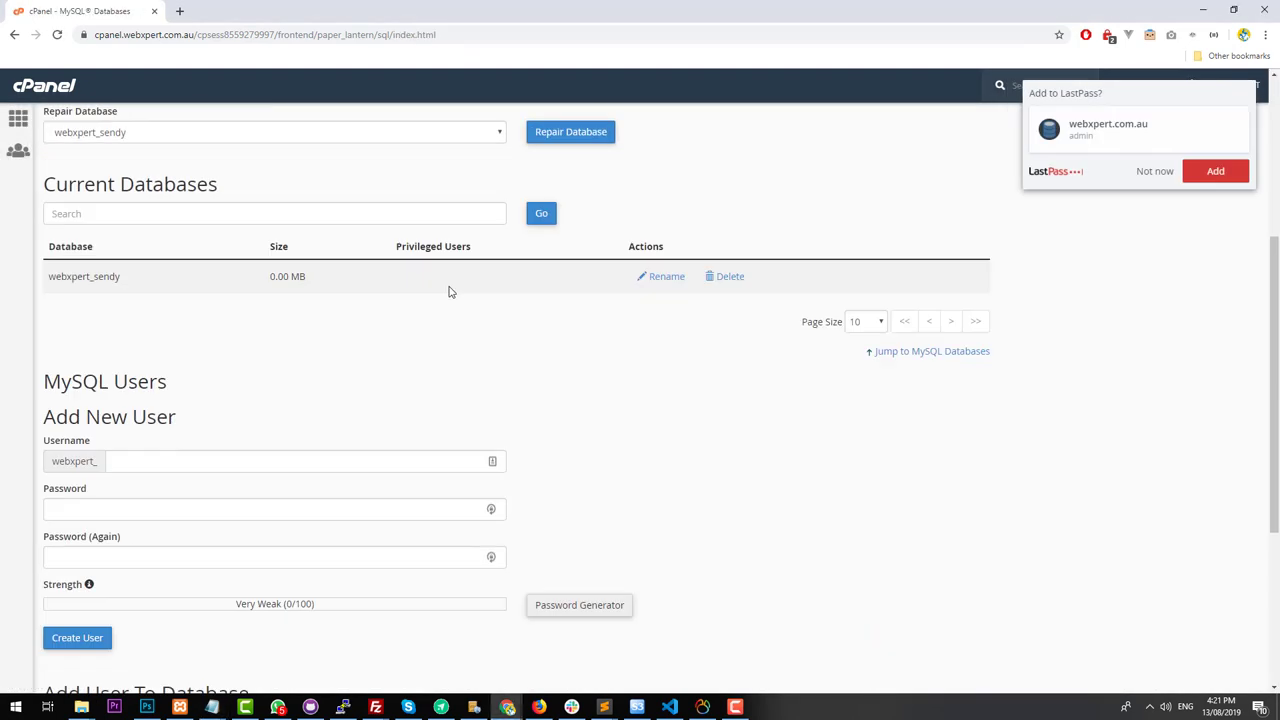
pyautogui.click(1155, 171)
# Step: Add webxpert_admin to webxpert_sendy and tick ALL PRIVILEGES
pyautogui.scroll(-4, 330, 385)
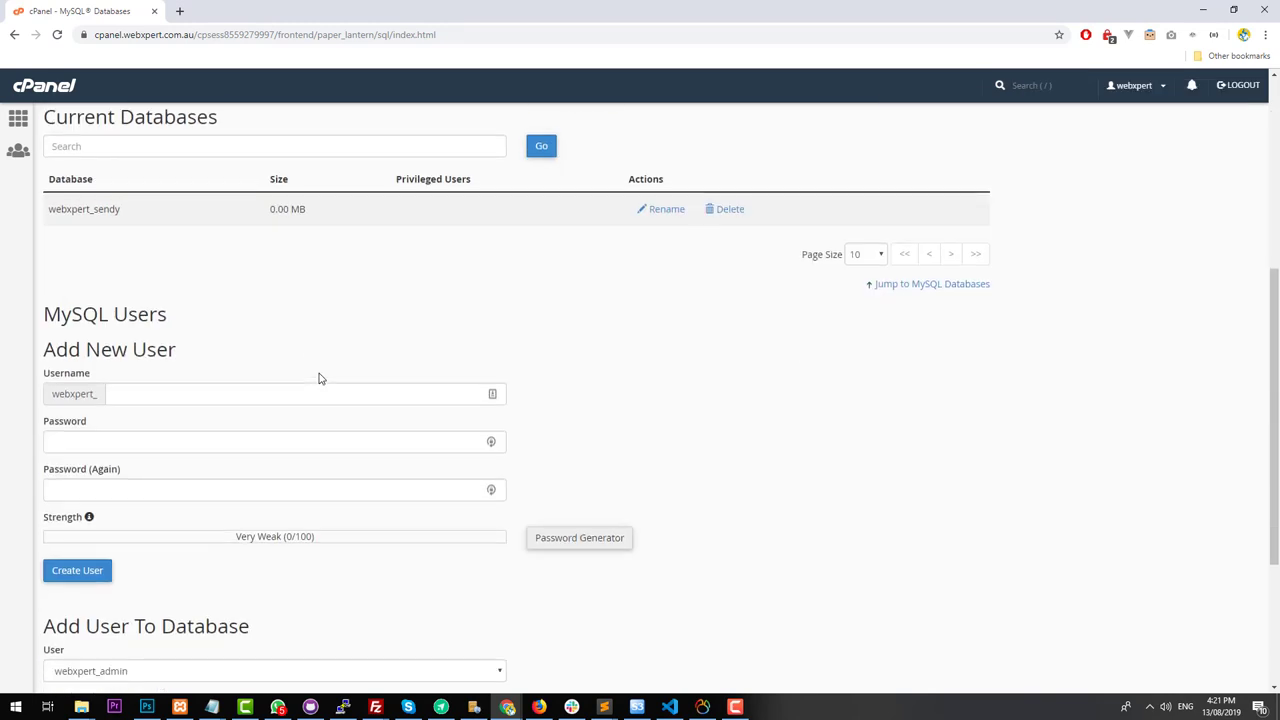
pyautogui.scroll(-2, 180, 477)
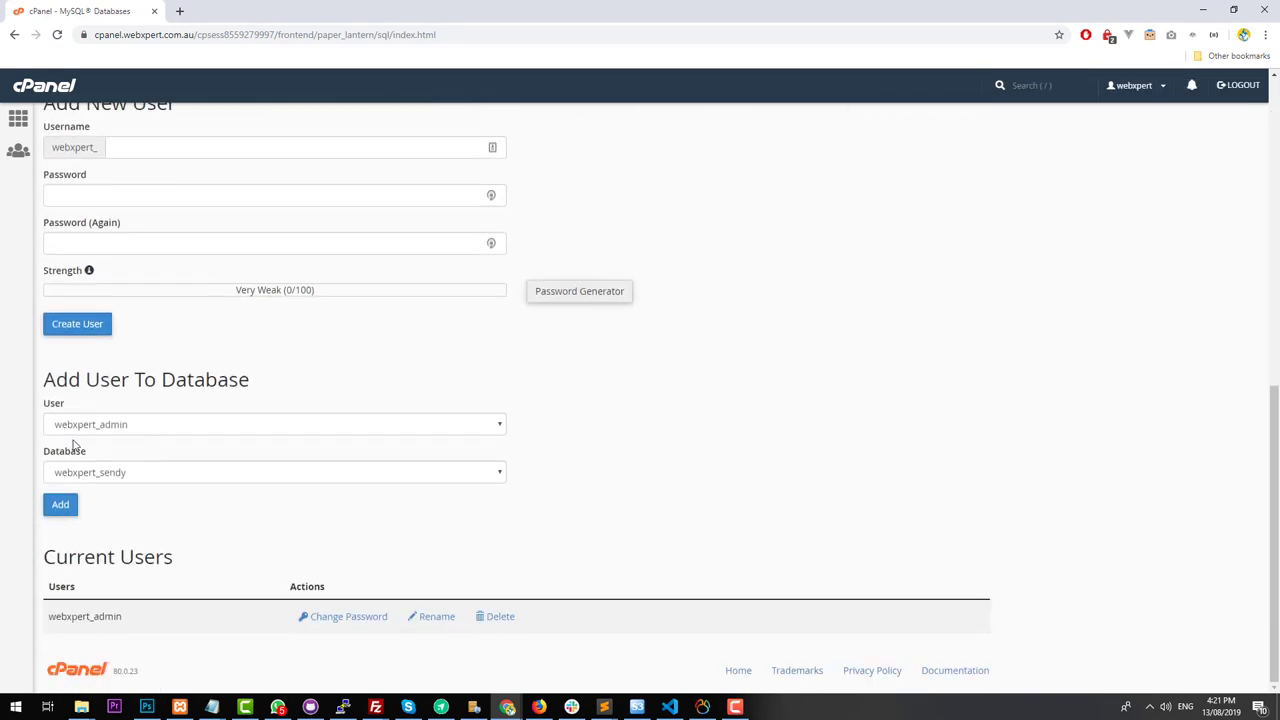
pyautogui.click(104, 430)
pyautogui.click(104, 442)
pyautogui.click(102, 472)
pyautogui.click(98, 472)
pyautogui.click(60, 504)
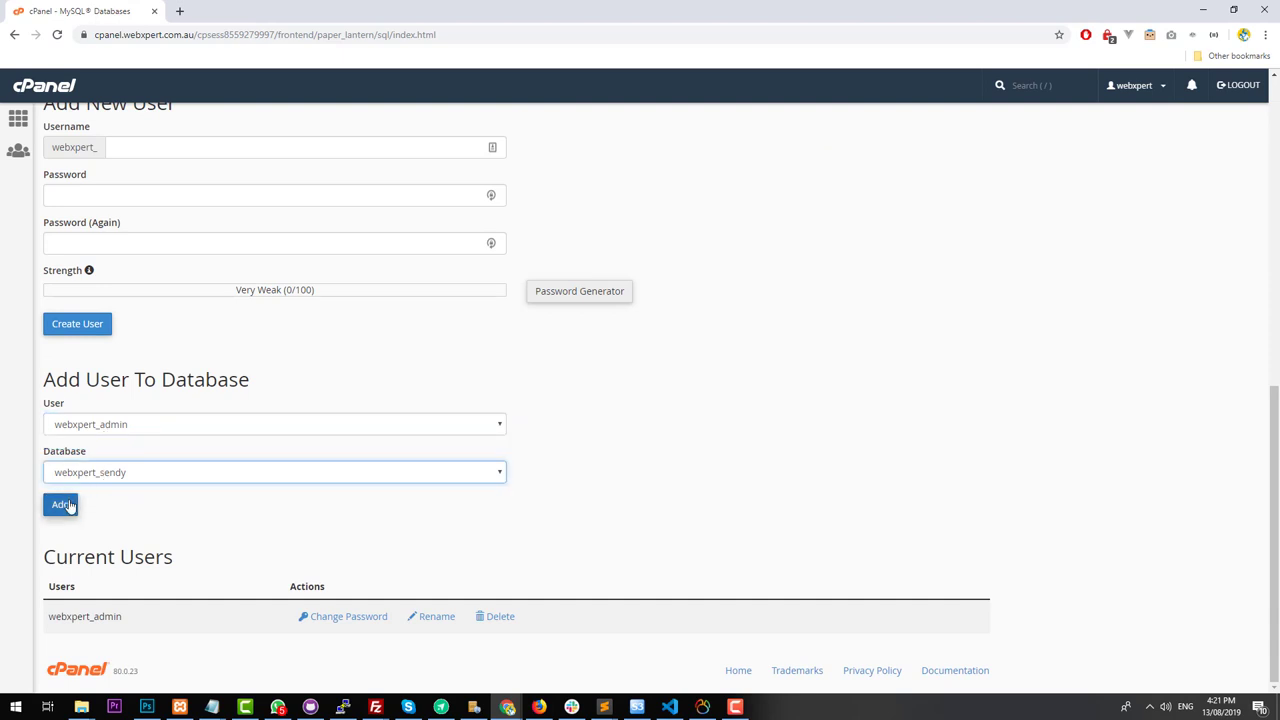
pyautogui.click(52, 248)
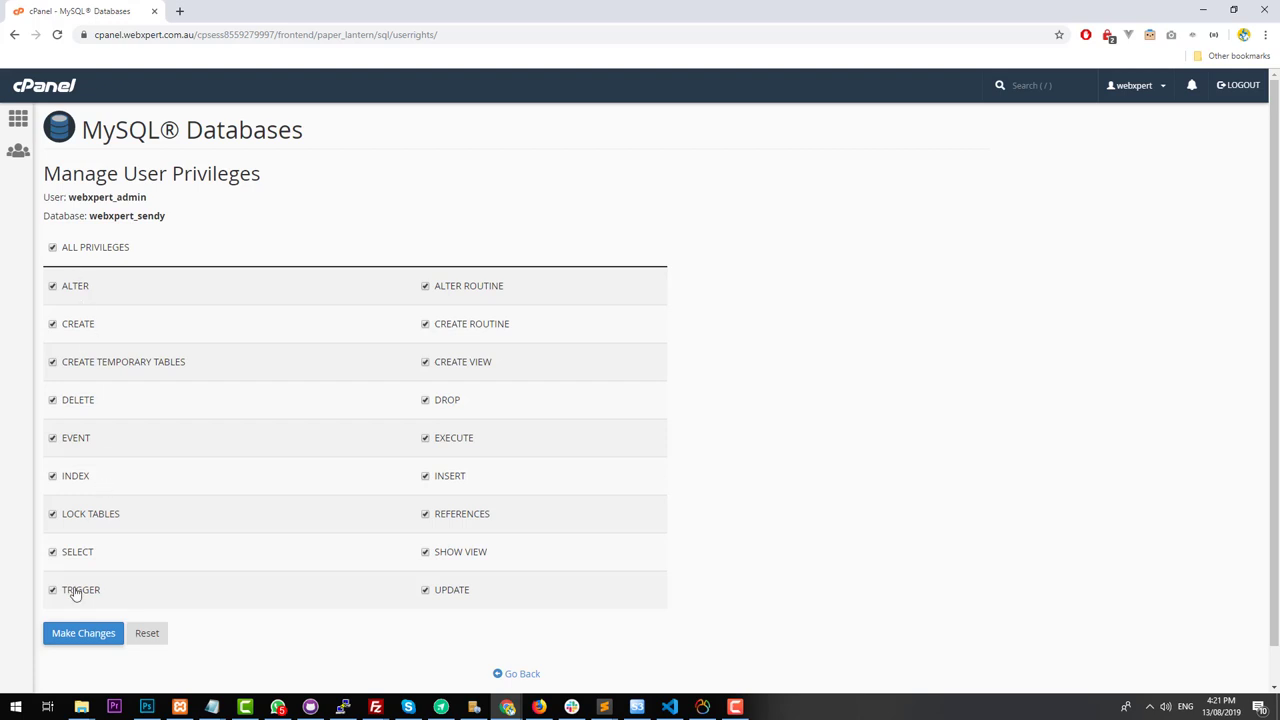
# Step: Save the privilege changes and go back to the cPanel home page
pyautogui.click(66, 636)
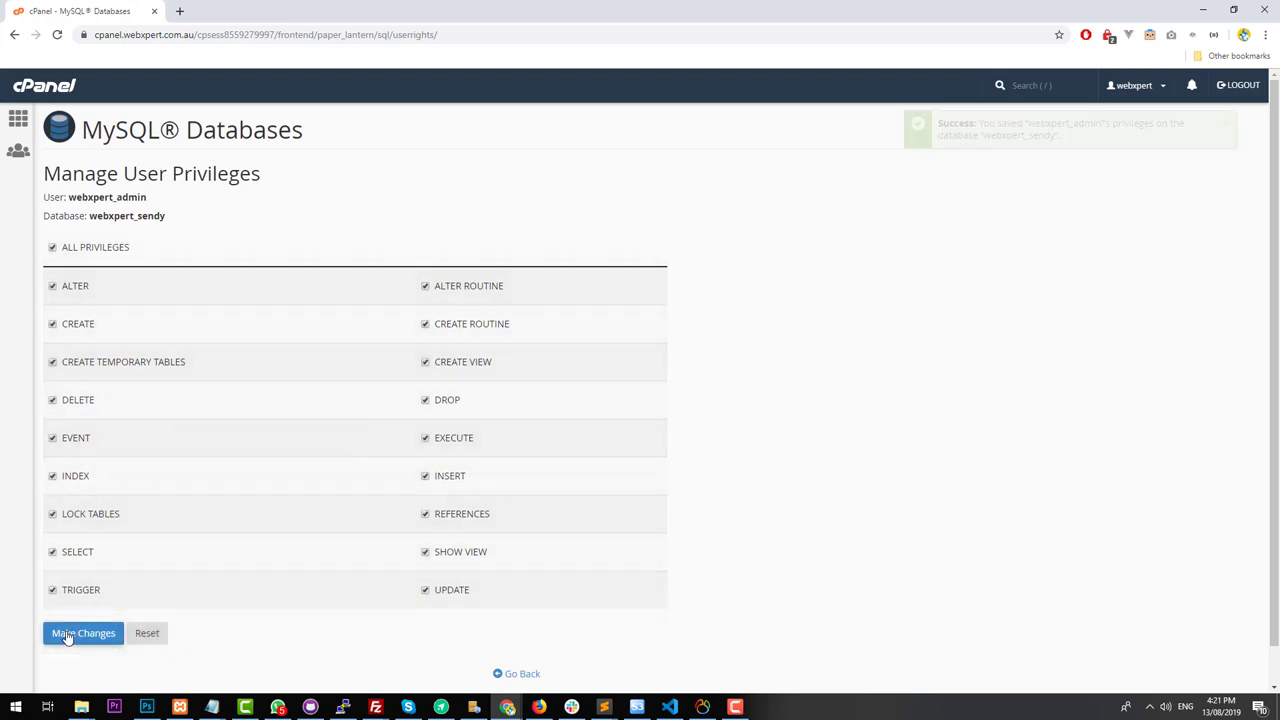
pyautogui.click(30, 122)
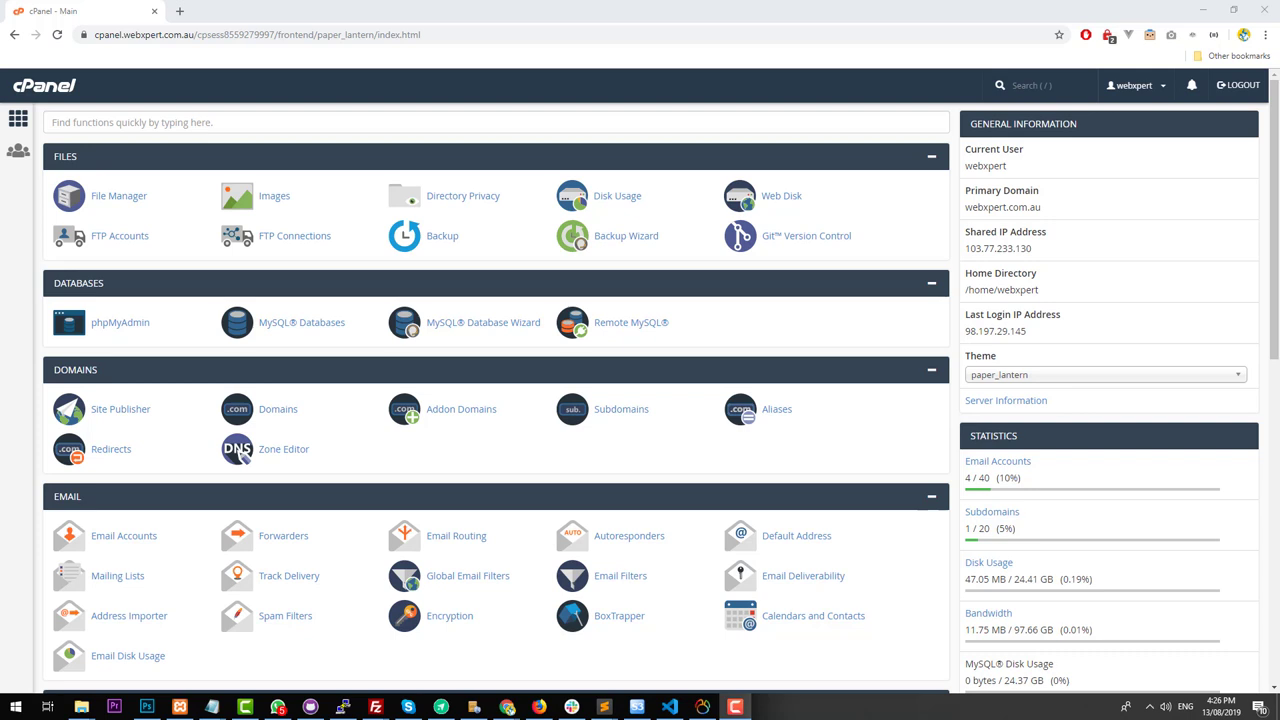
# Step: In File Manager, open public_html/sendy and its Upload page
pyautogui.click(128, 197)
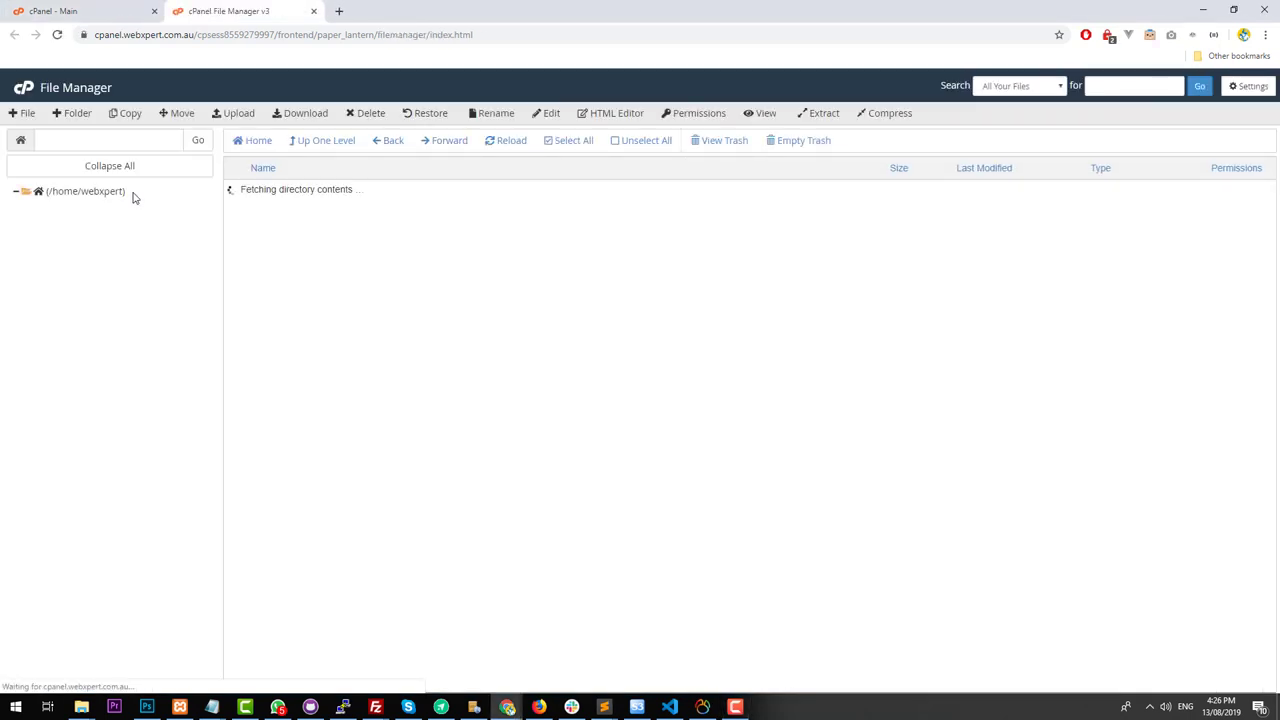
pyautogui.doubleClick(241, 315)
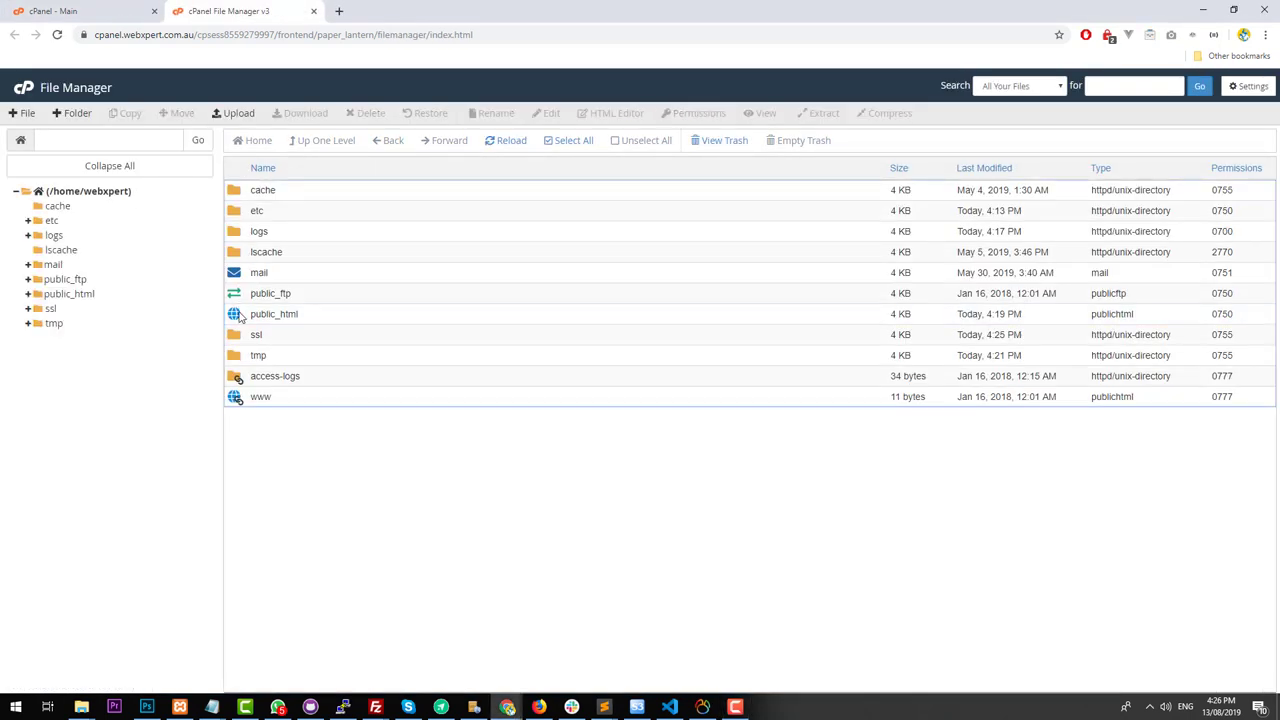
pyautogui.doubleClick(240, 218)
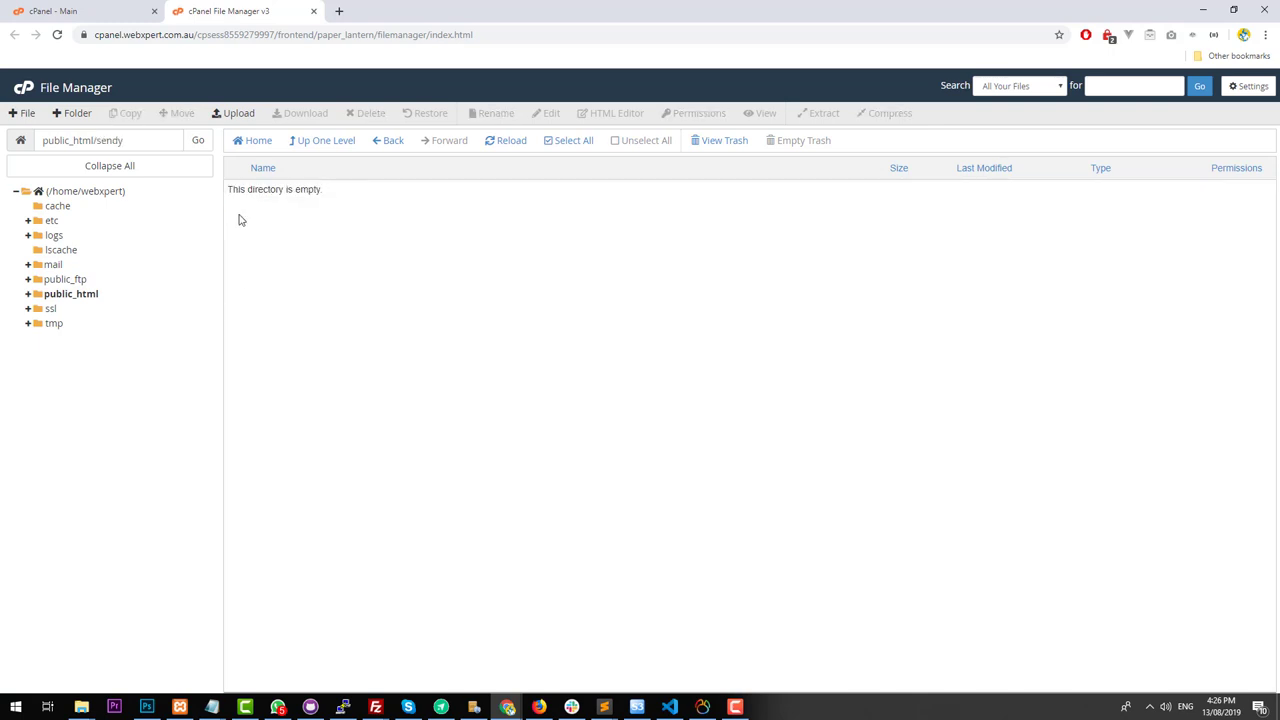
pyautogui.click(232, 113)
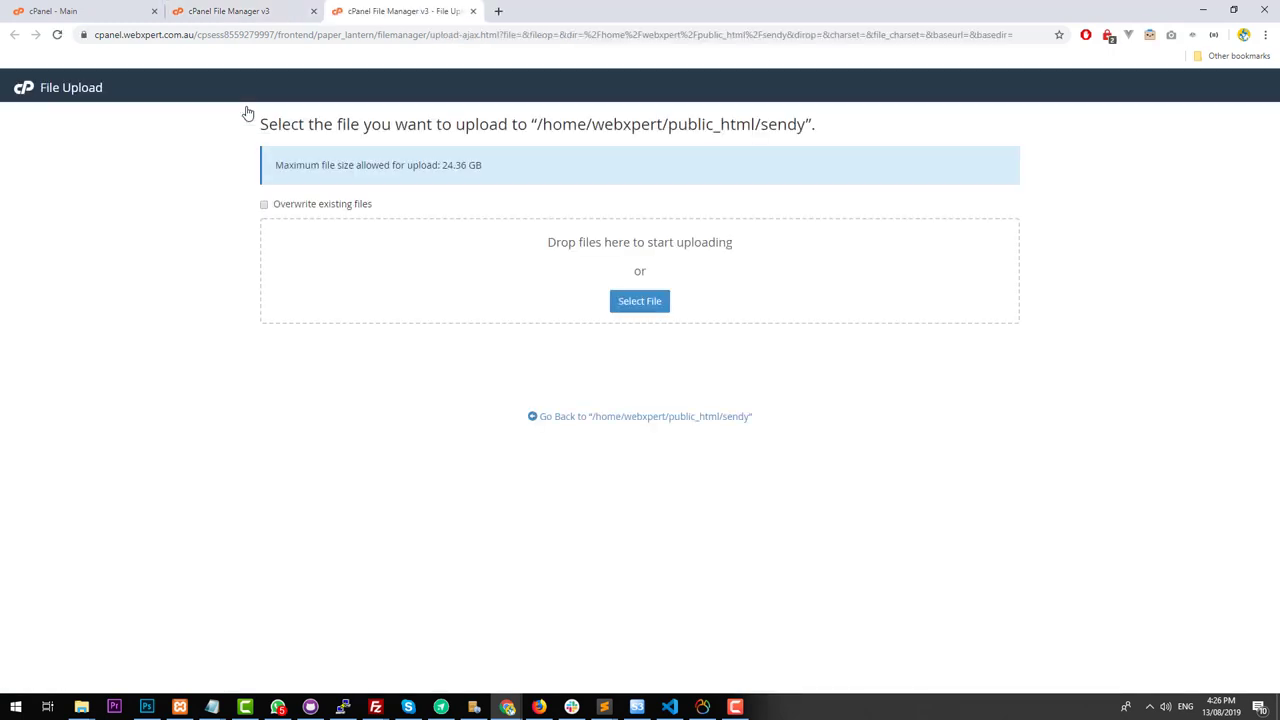
# Step: Upload sendy-4.0.3.1.zip from the browser downloads and refresh the sendy folder listing
pyautogui.click(1264, 37)
pyautogui.click(1127, 123)
pyautogui.moveTo(620, 11); pyautogui.dragTo(1046, 100)
pyautogui.moveTo(936, 272); pyautogui.dragTo(504, 275)
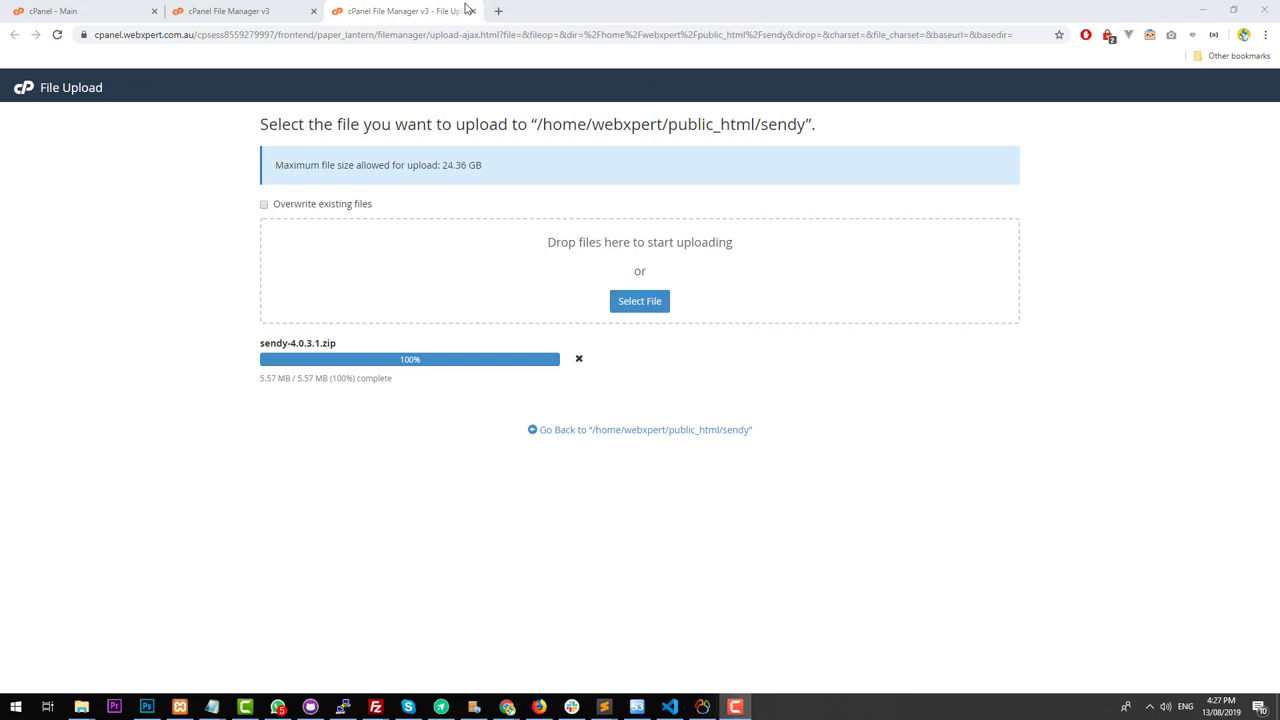
pyautogui.click(263, 10)
pyautogui.click(472, 11)
pyautogui.click(505, 148)
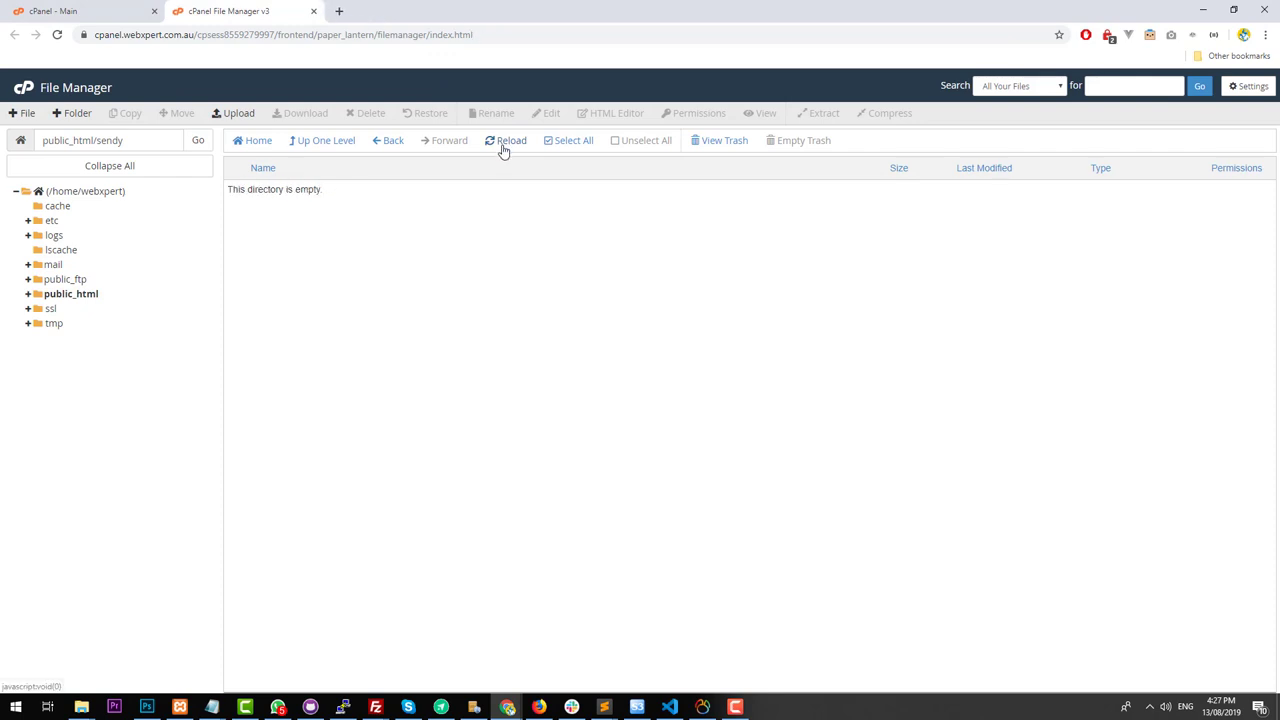
pyautogui.press('F10')
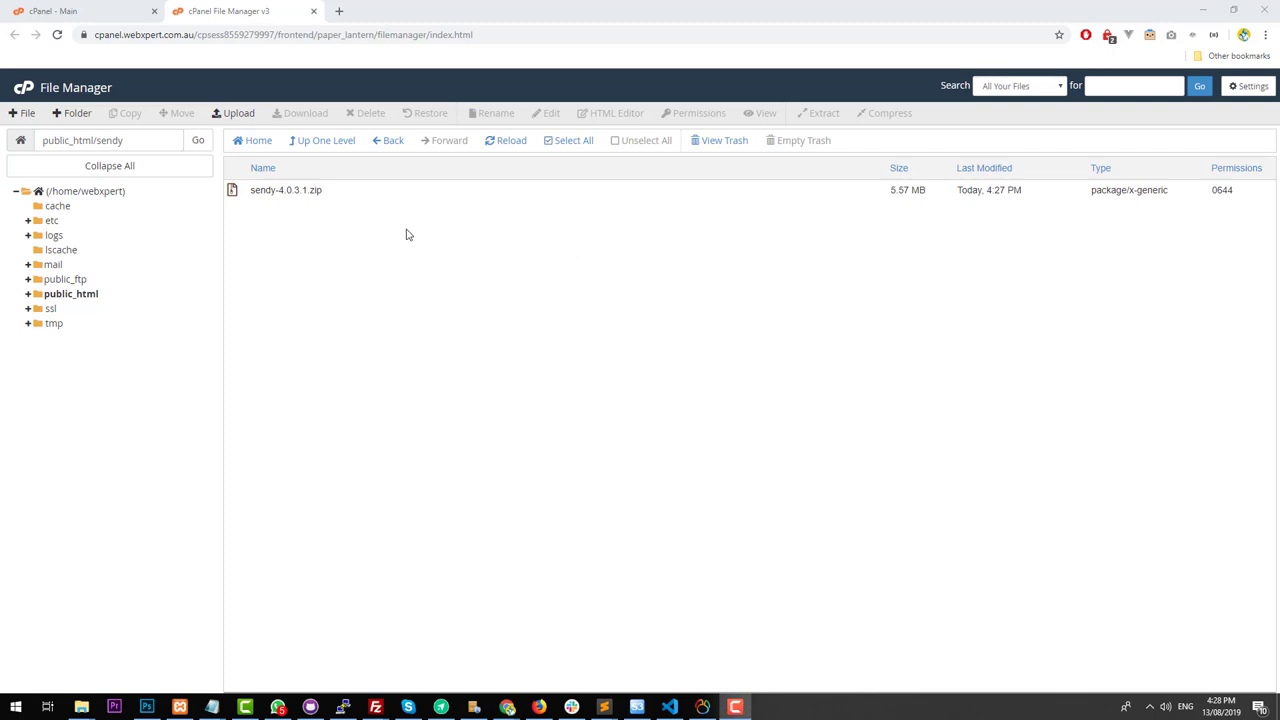
pyautogui.rightClick(241, 194)
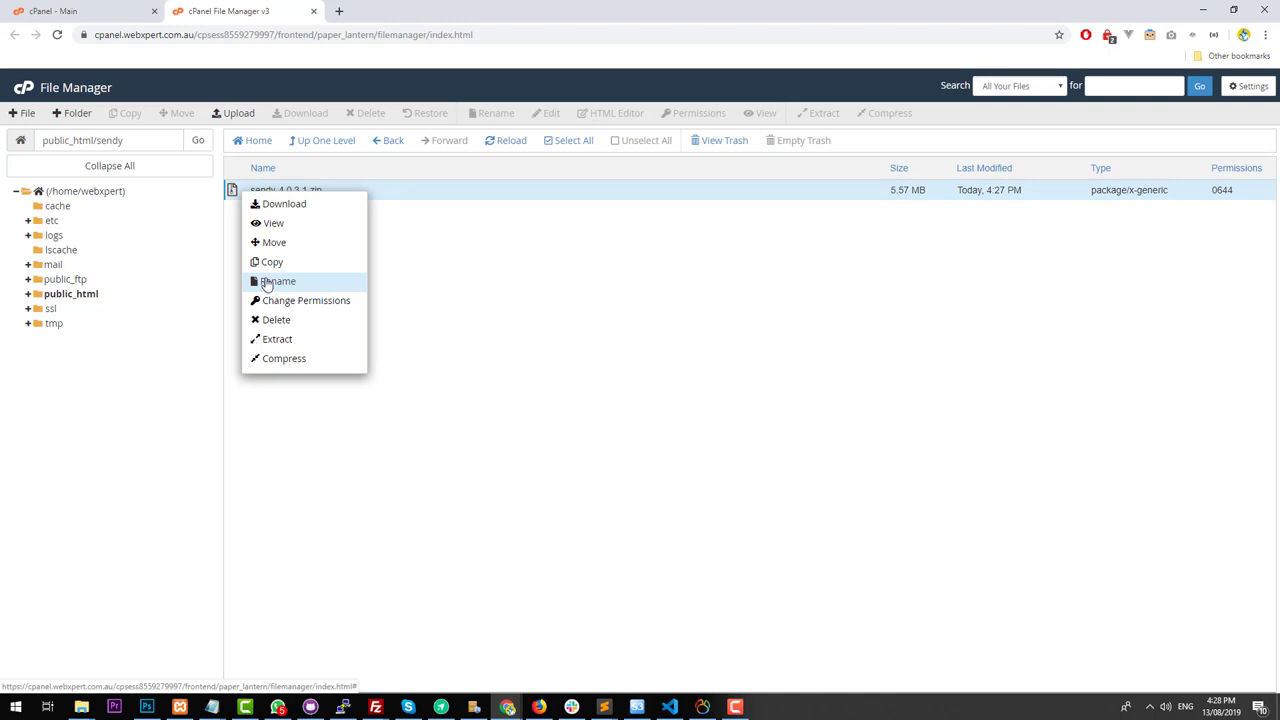
# Step: Extract sendy-4.0.3.1.zip into public_html/sendy and refresh the listing
pyautogui.click(265, 344)
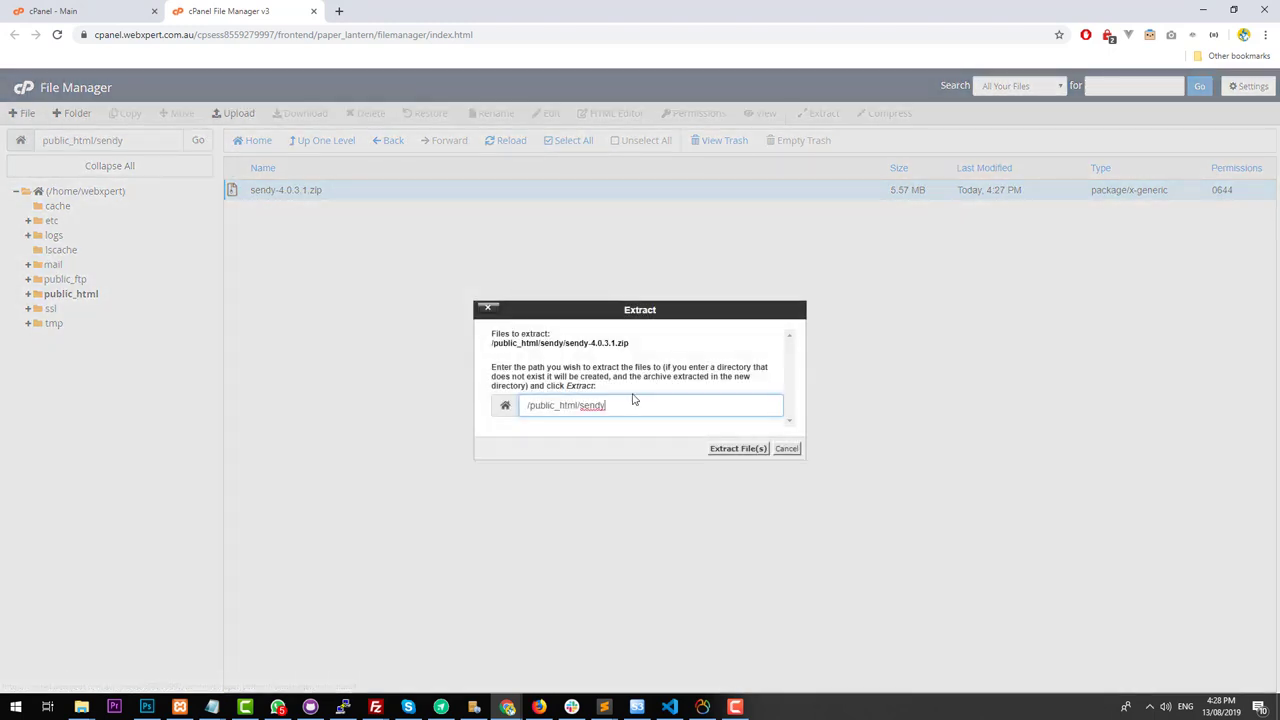
pyautogui.click(763, 451)
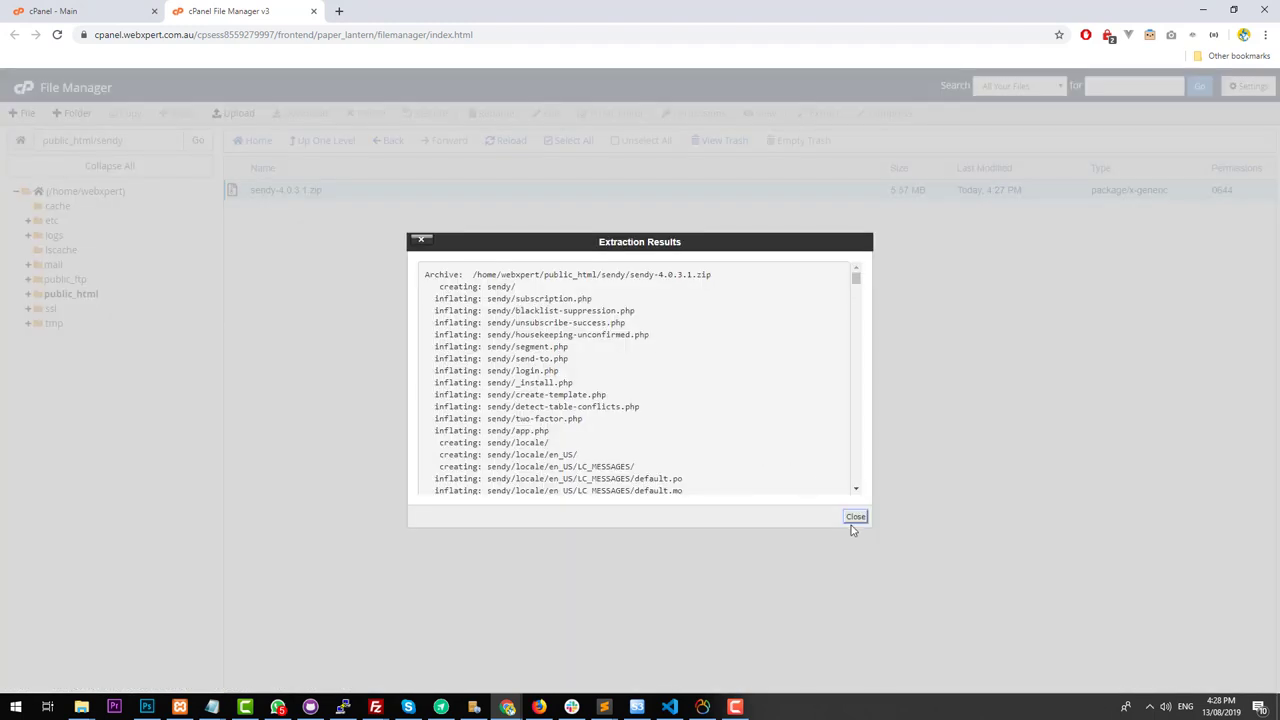
pyautogui.click(854, 517)
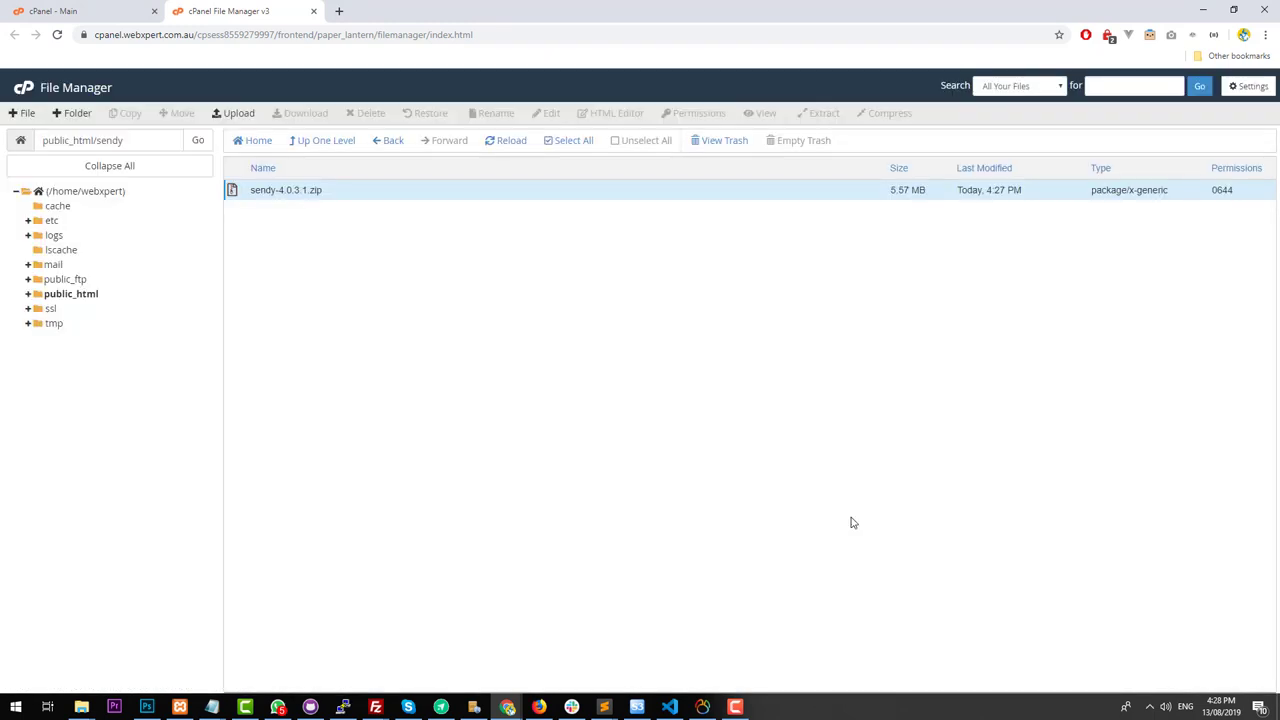
pyautogui.click(508, 141)
# Step: Delete the sendy-4.0.3.1.zip archive, leaving the extracted sendy folder
pyautogui.click(231, 211)
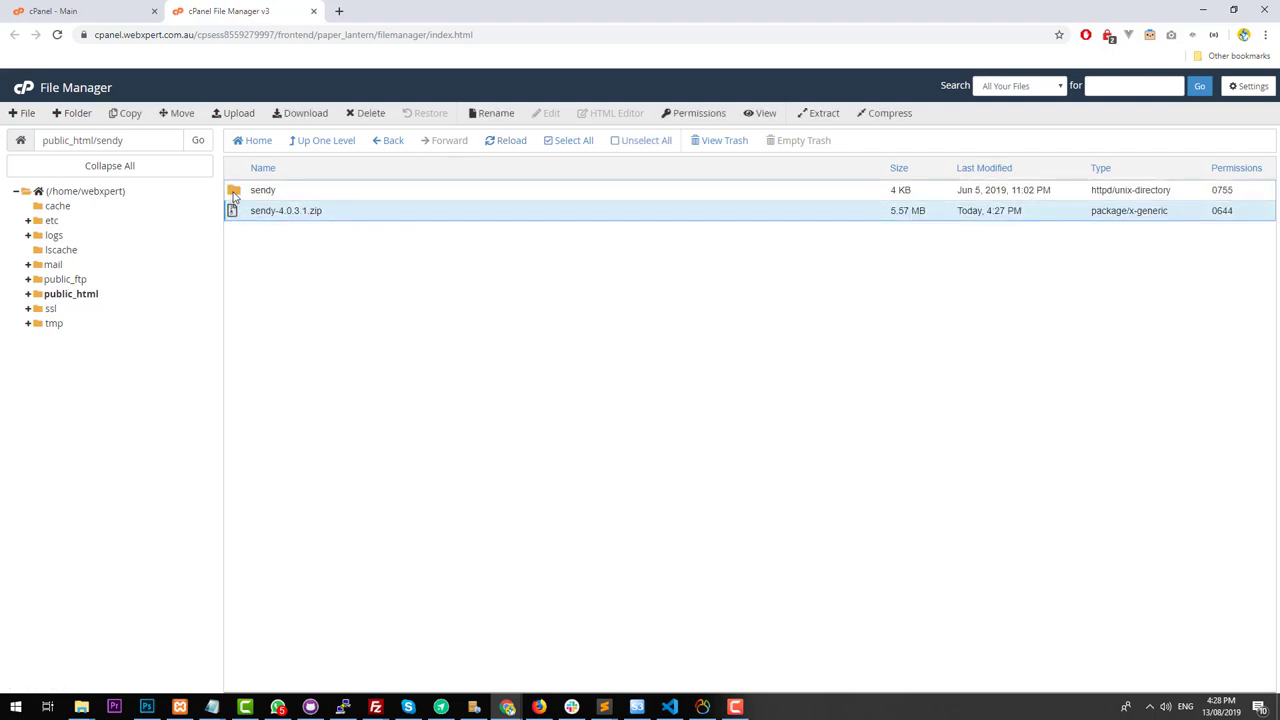
pyautogui.click(243, 240)
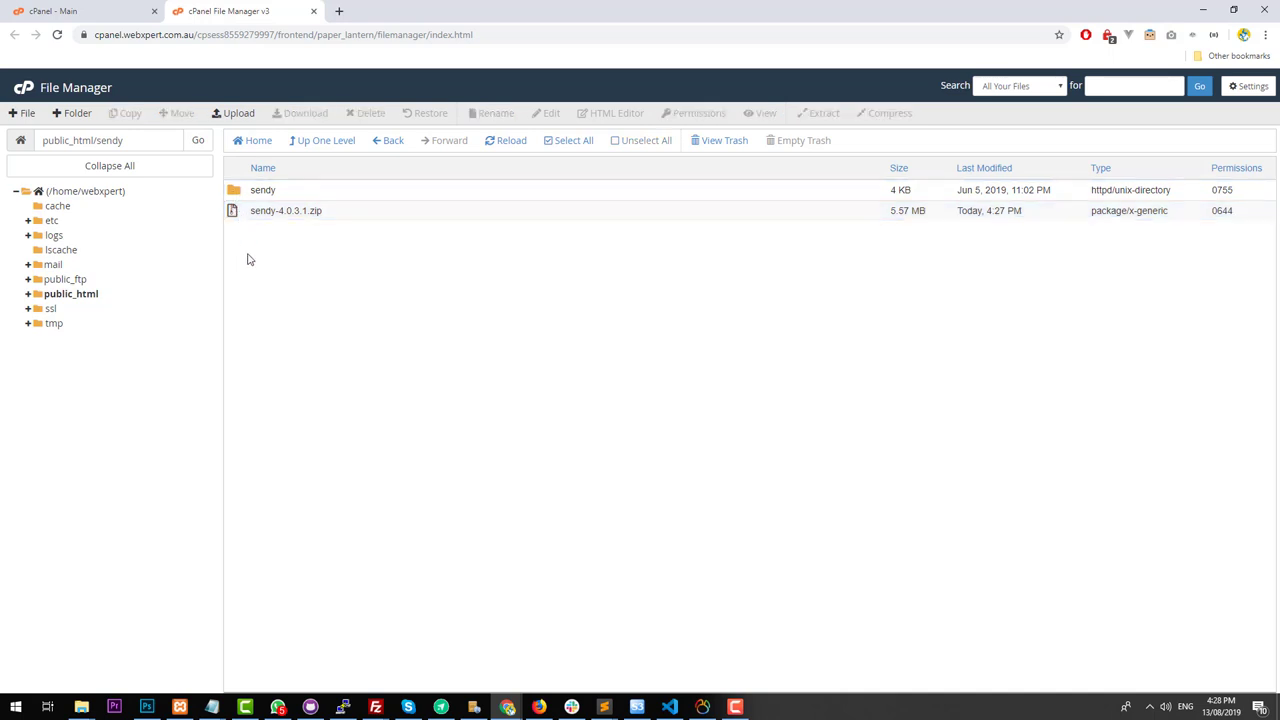
pyautogui.click(234, 214)
pyautogui.press('Delete')
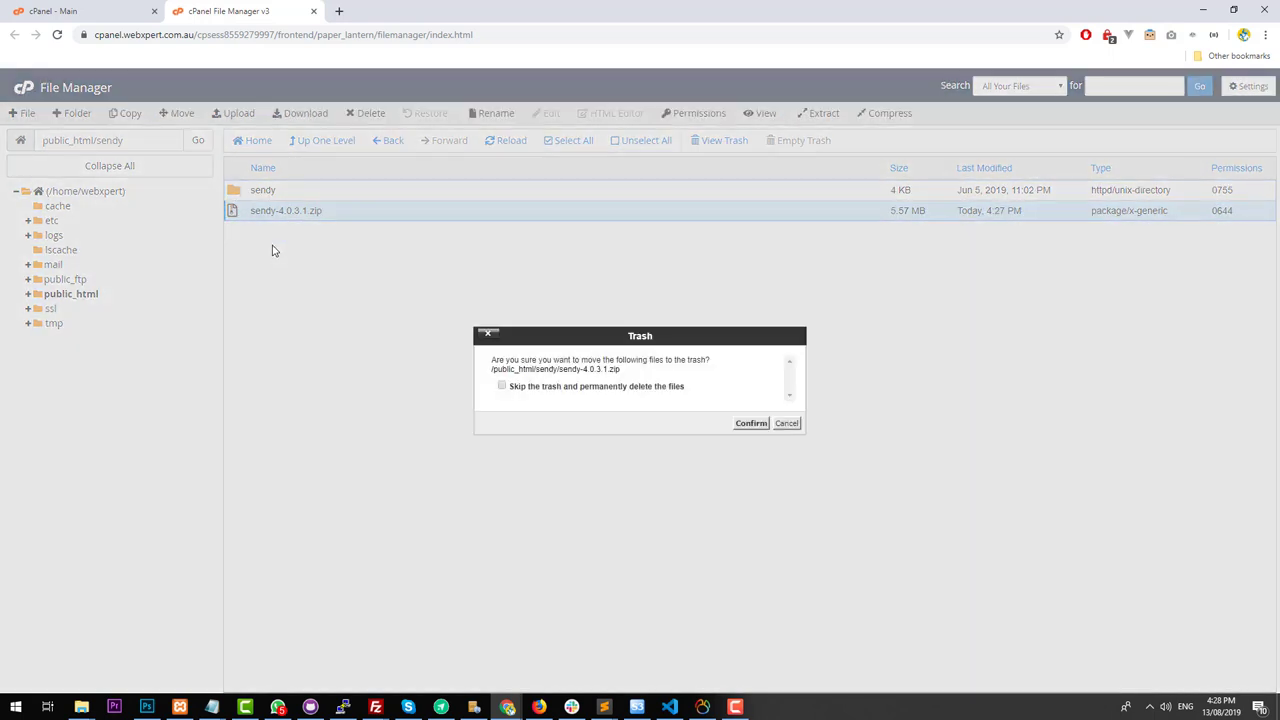
pyautogui.press('Return')
pyautogui.doubleClick(233, 192)
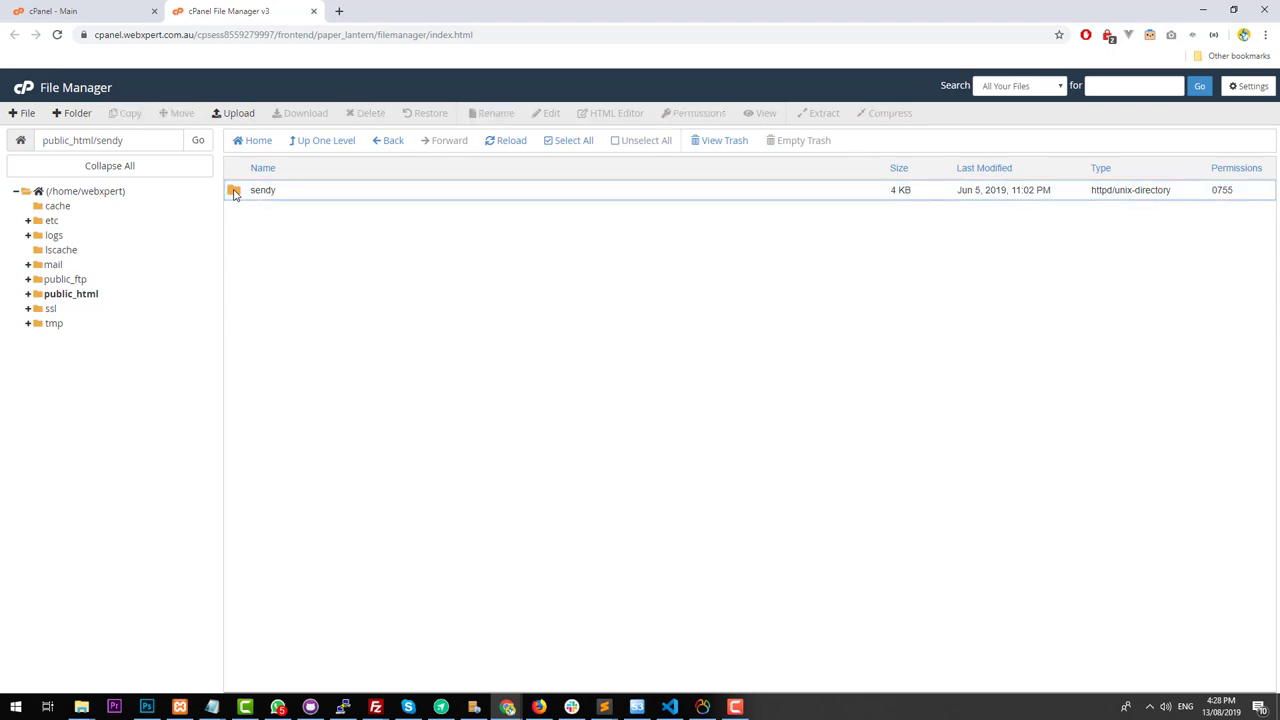
# Step: Move all files from the nested sendy folder up into /public_html/sendy/
pyautogui.click(236, 194)
pyautogui.scroll(-10, 343, 330)
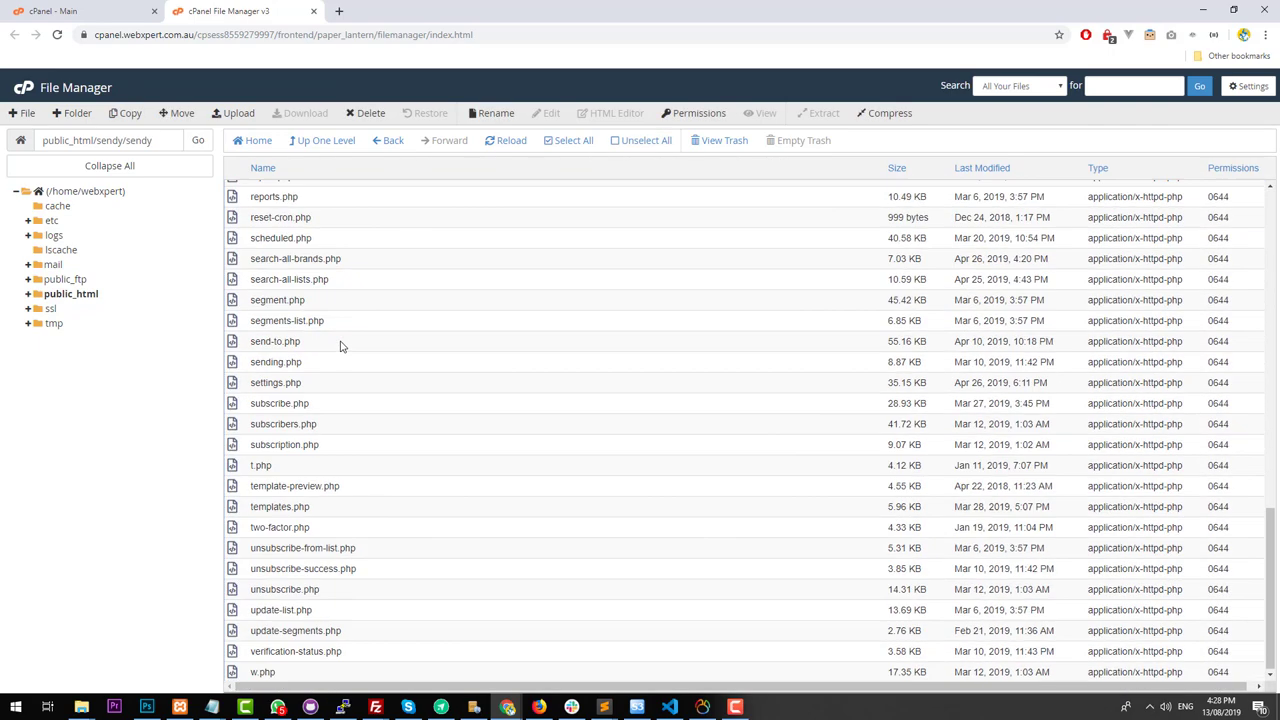
pyautogui.keyDown('shift'); pyautogui.click(231, 672); pyautogui.keyUp('shift')
pyautogui.scroll(10, 343, 300)
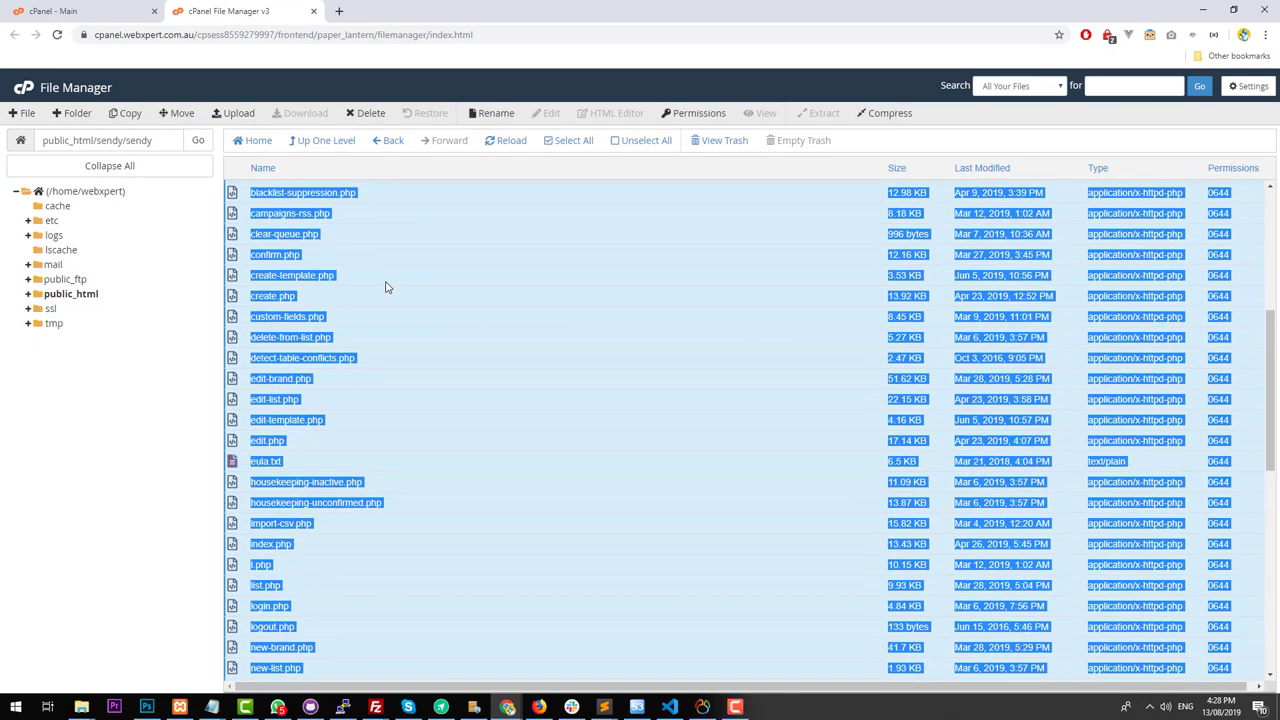
pyautogui.click(262, 203)
pyautogui.click(235, 192)
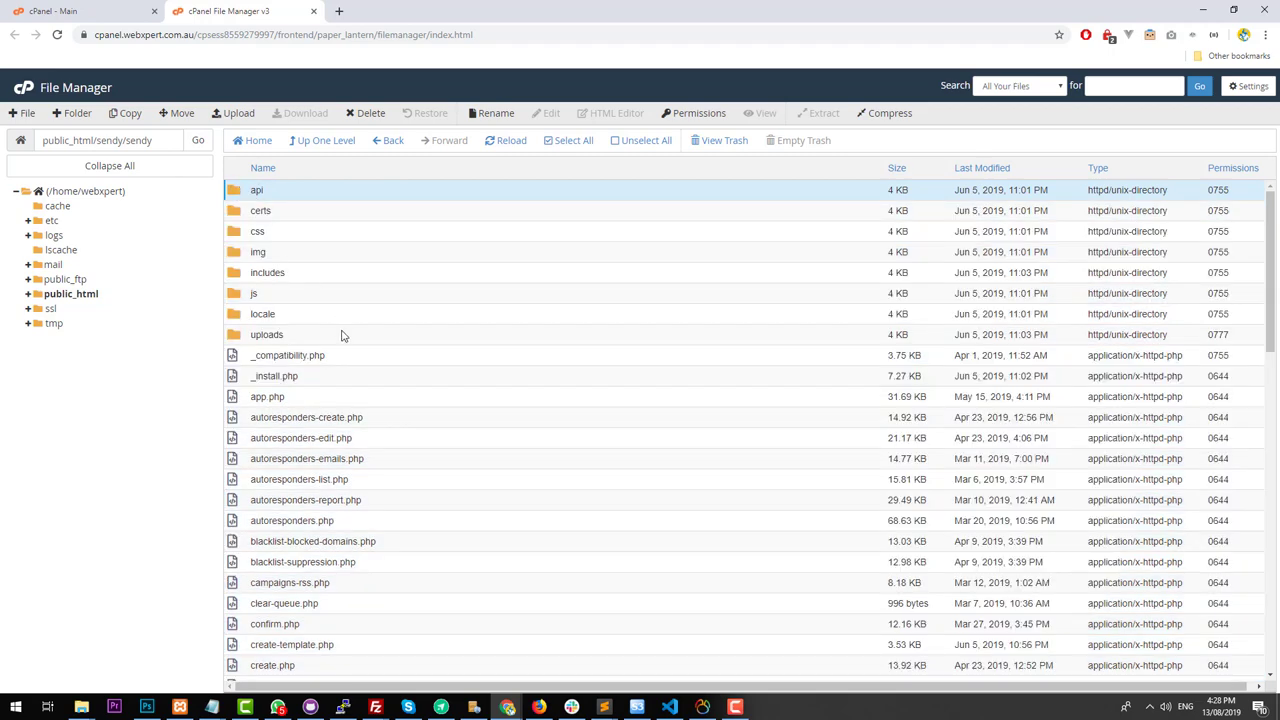
pyautogui.click(584, 142)
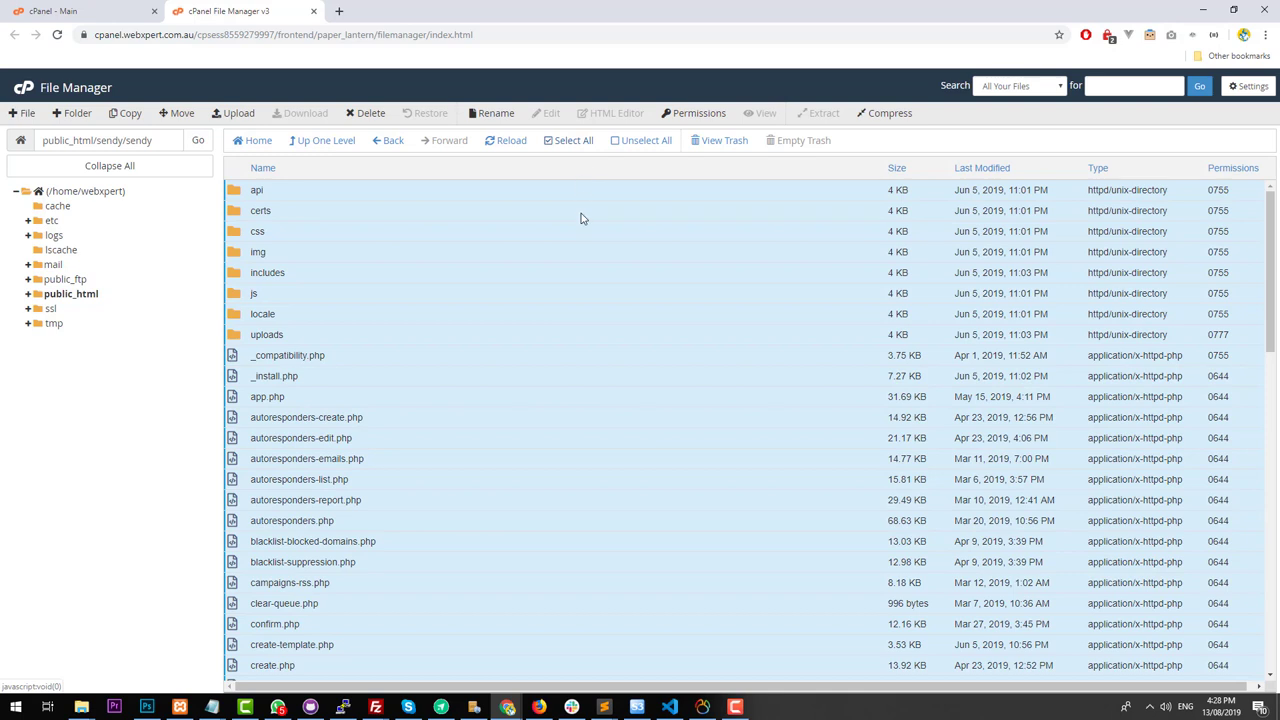
pyautogui.rightClick(332, 199)
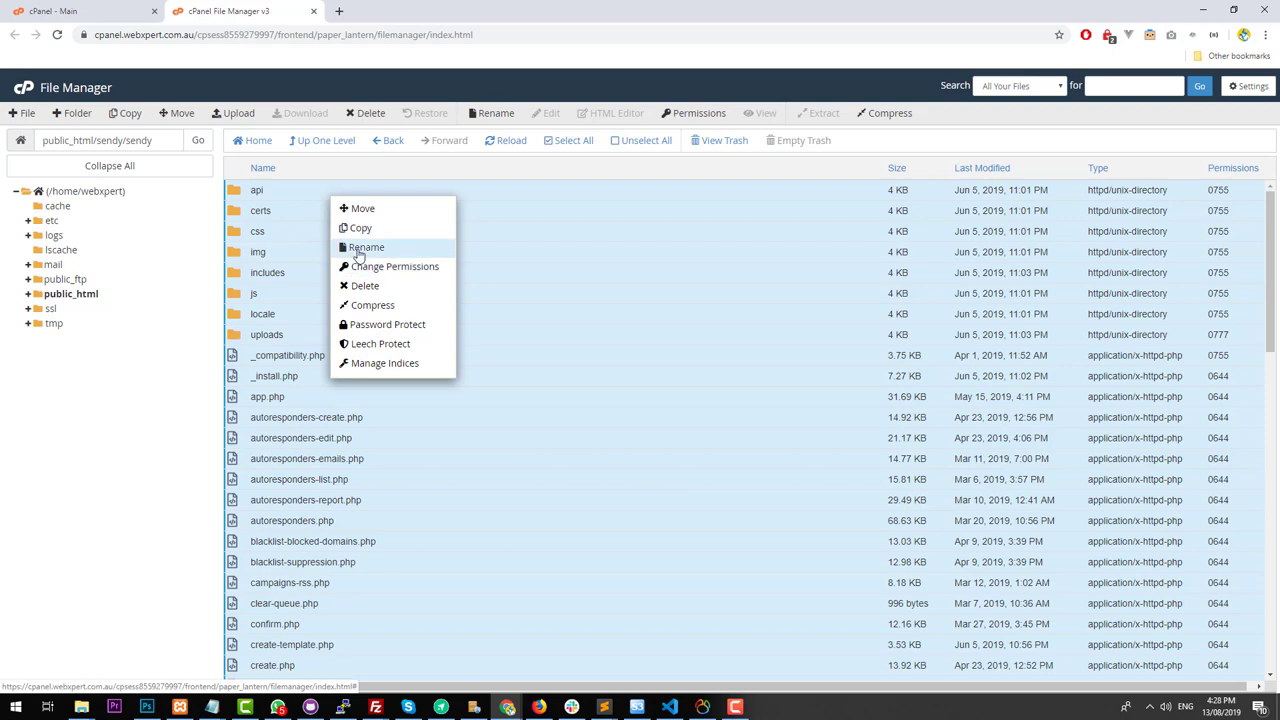
pyautogui.click(362, 209)
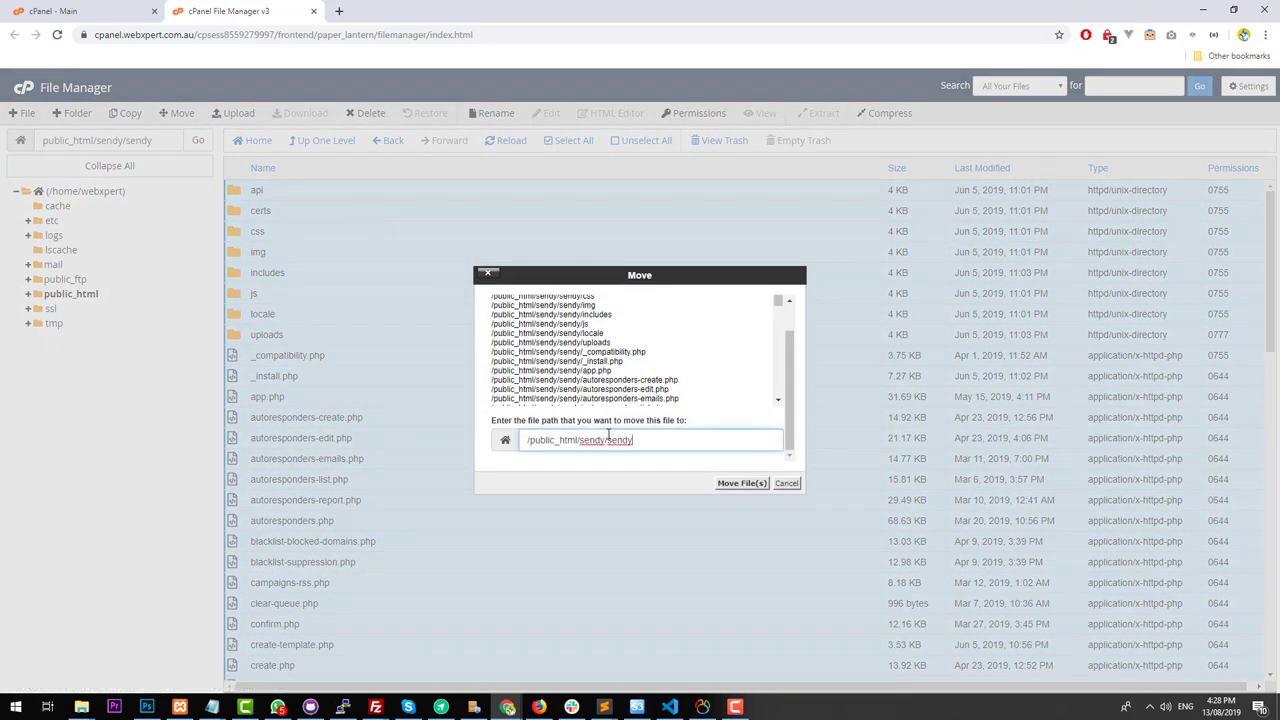
pyautogui.moveTo(608, 439); pyautogui.dragTo(659, 441)
pyautogui.press('BackSpace')
pyautogui.click(733, 486)
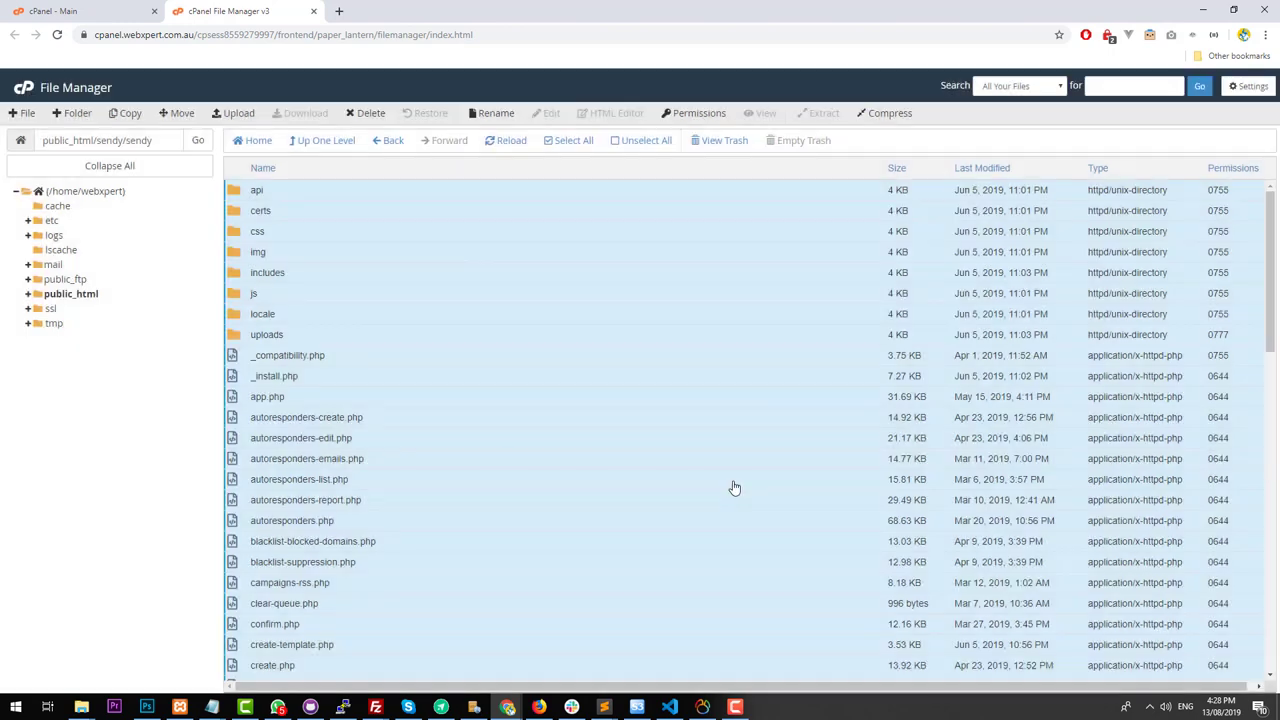
# Step: Delete the emptied nested sendy folder from public_html/sendy
pyautogui.click(335, 149)
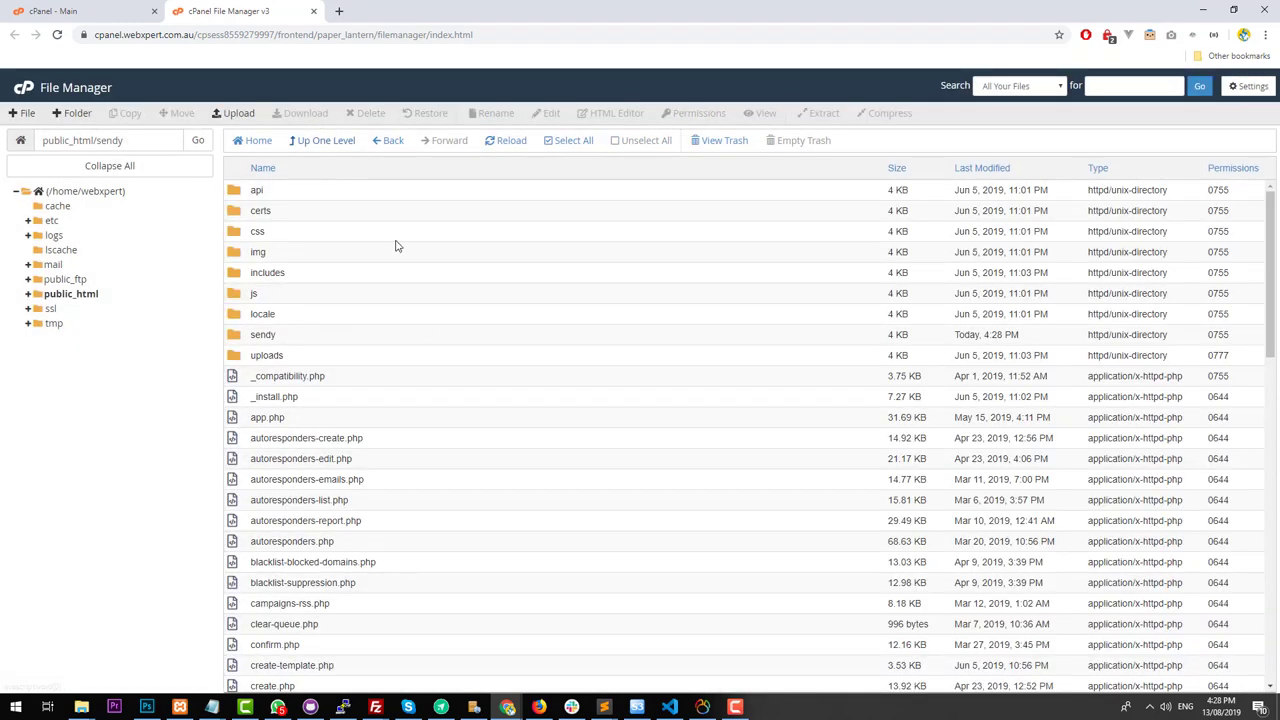
pyautogui.doubleClick(236, 338)
pyautogui.click(312, 140)
pyautogui.click(236, 338)
pyautogui.rightClick(238, 338)
pyautogui.click(293, 423)
pyautogui.press('Return')
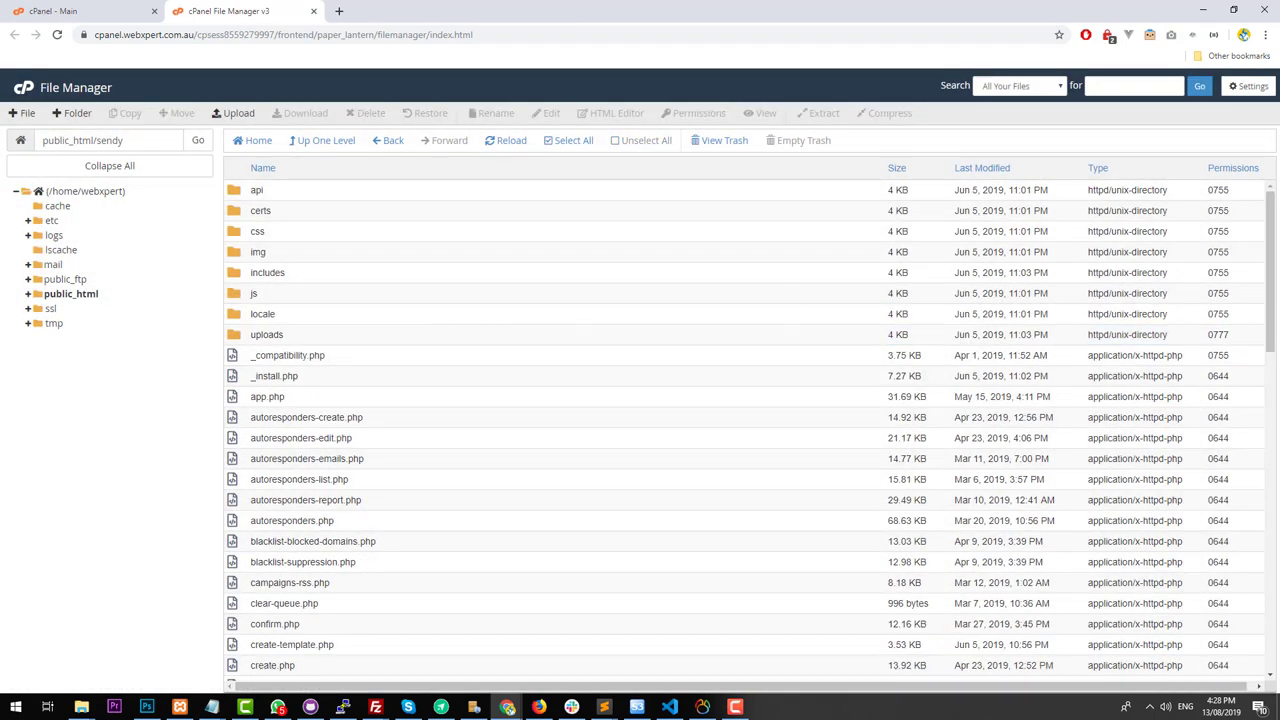
pyautogui.scroll(-3, 586, 394)
pyautogui.scroll(3, 586, 394)
pyautogui.click(340, 12)
# Step: Load sendy.webxpert.com.au to see the database error, then open the includes folder in File Manager
pyautogui.write('sendy.webxpert.com.au')
pyautogui.press('Return')
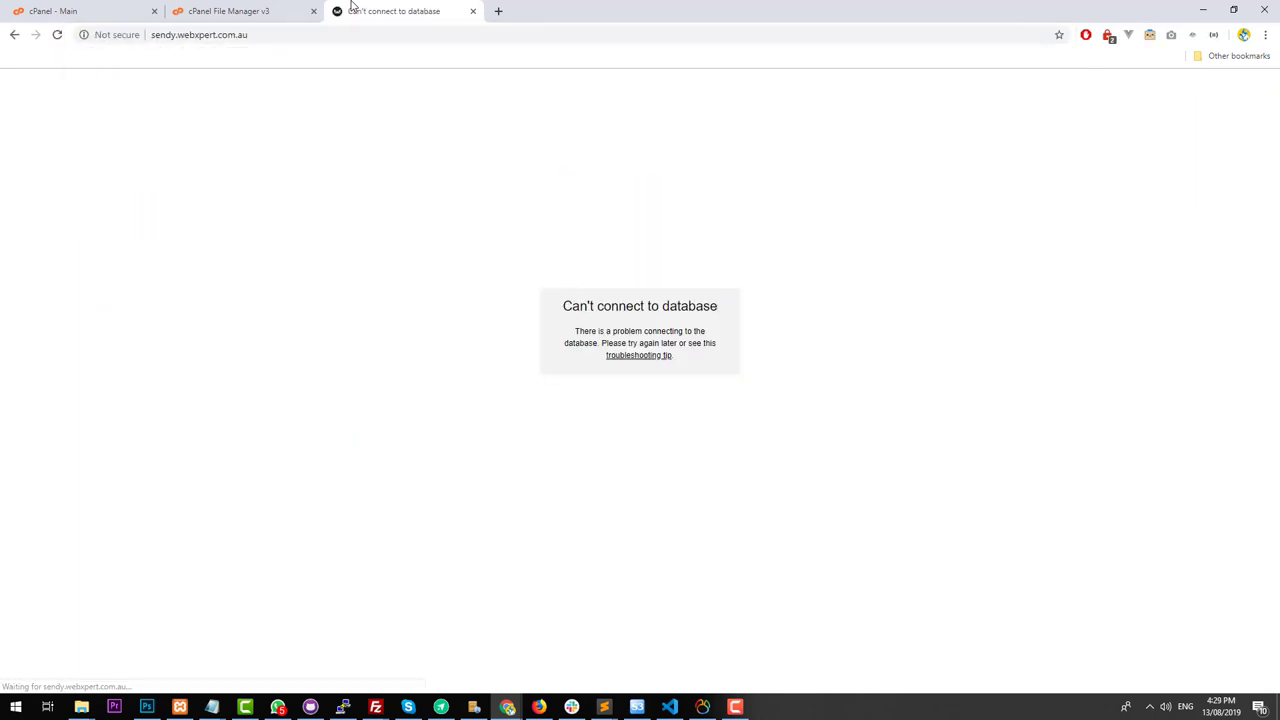
pyautogui.moveTo(553, 301); pyautogui.dragTo(736, 379)
pyautogui.click(736, 379)
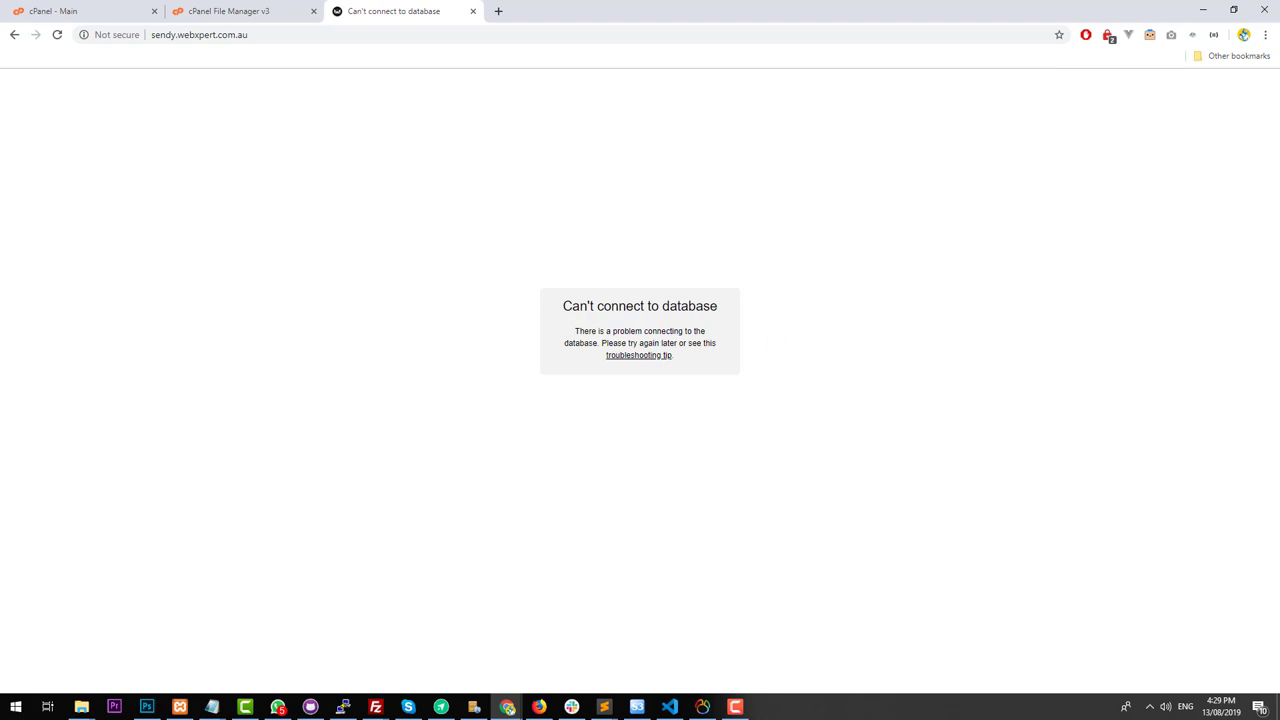
pyautogui.click(231, 9)
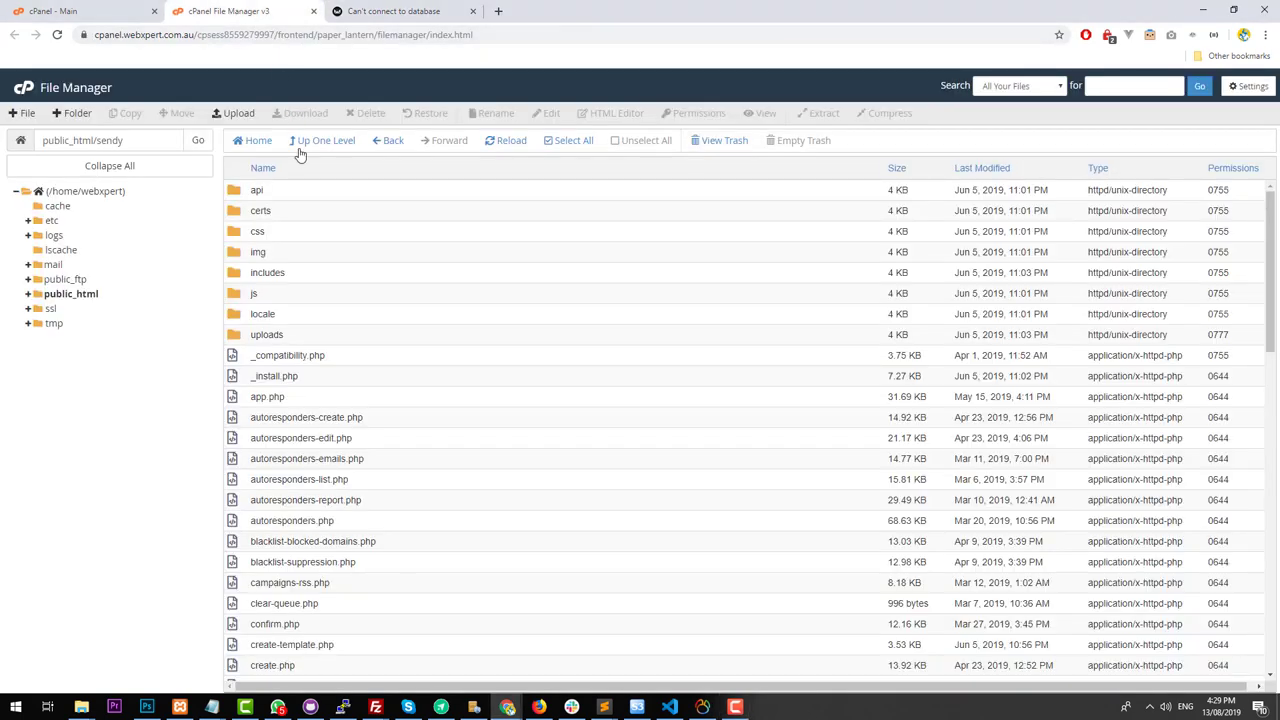
pyautogui.doubleClick(237, 280)
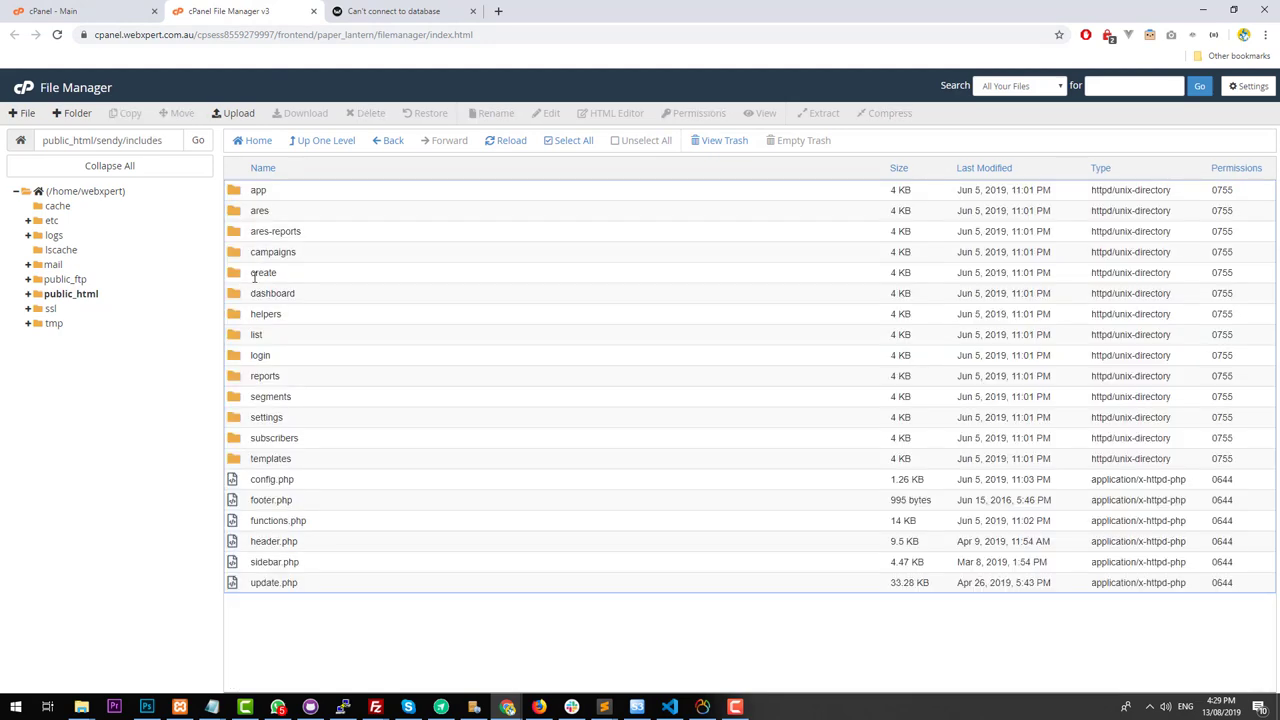
# Step: Open config.php from the includes folder in the code editor
pyautogui.rightClick(247, 481)
pyautogui.press('Escape')
pyautogui.rightClick(245, 484)
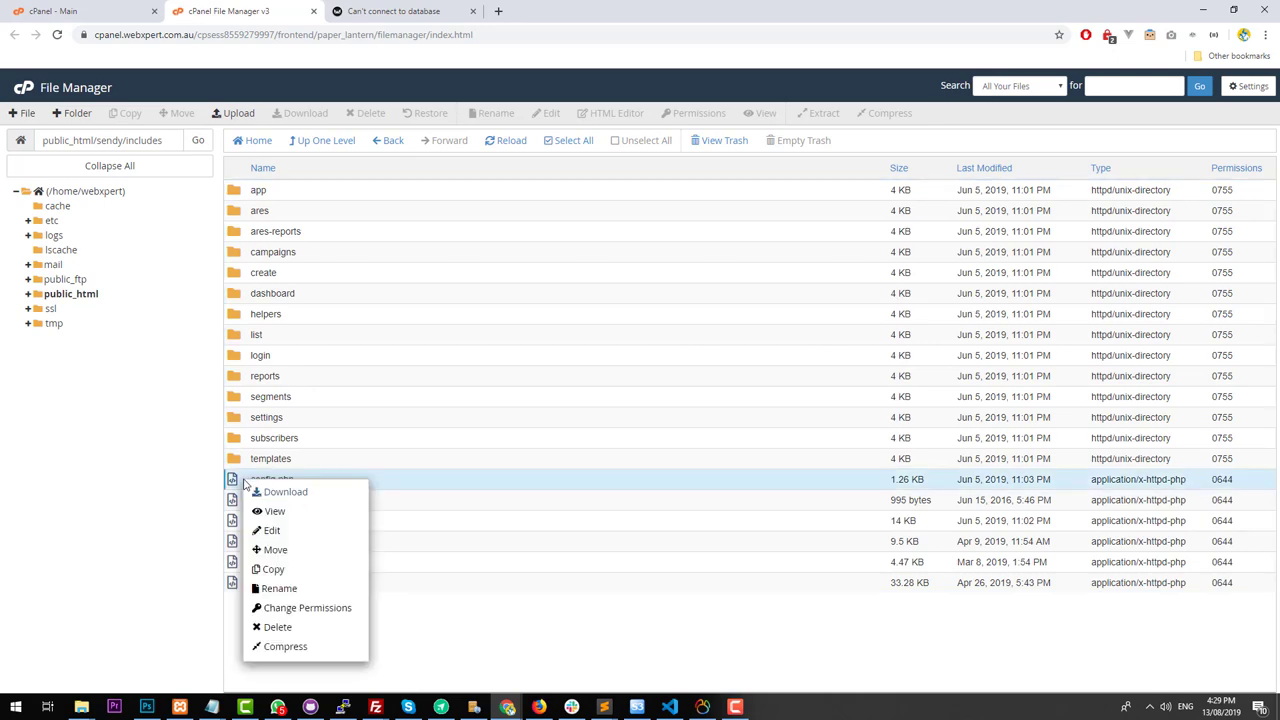
pyautogui.click(271, 530)
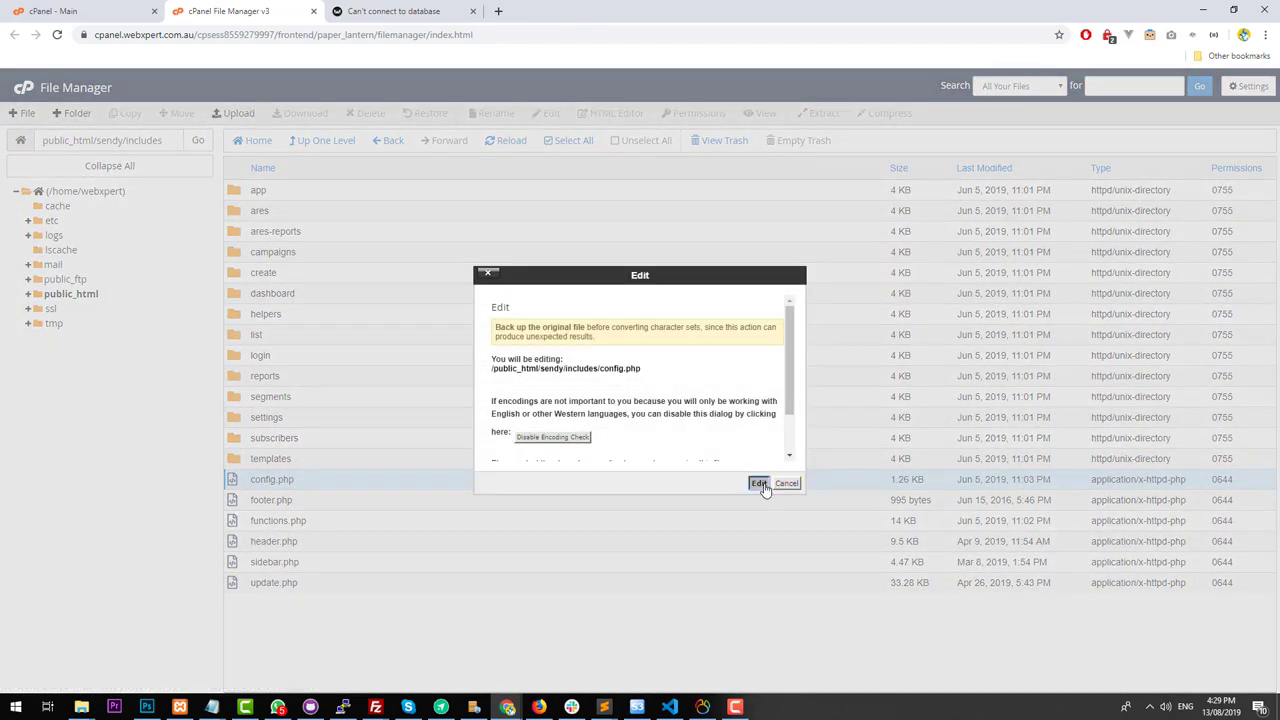
pyautogui.click(760, 484)
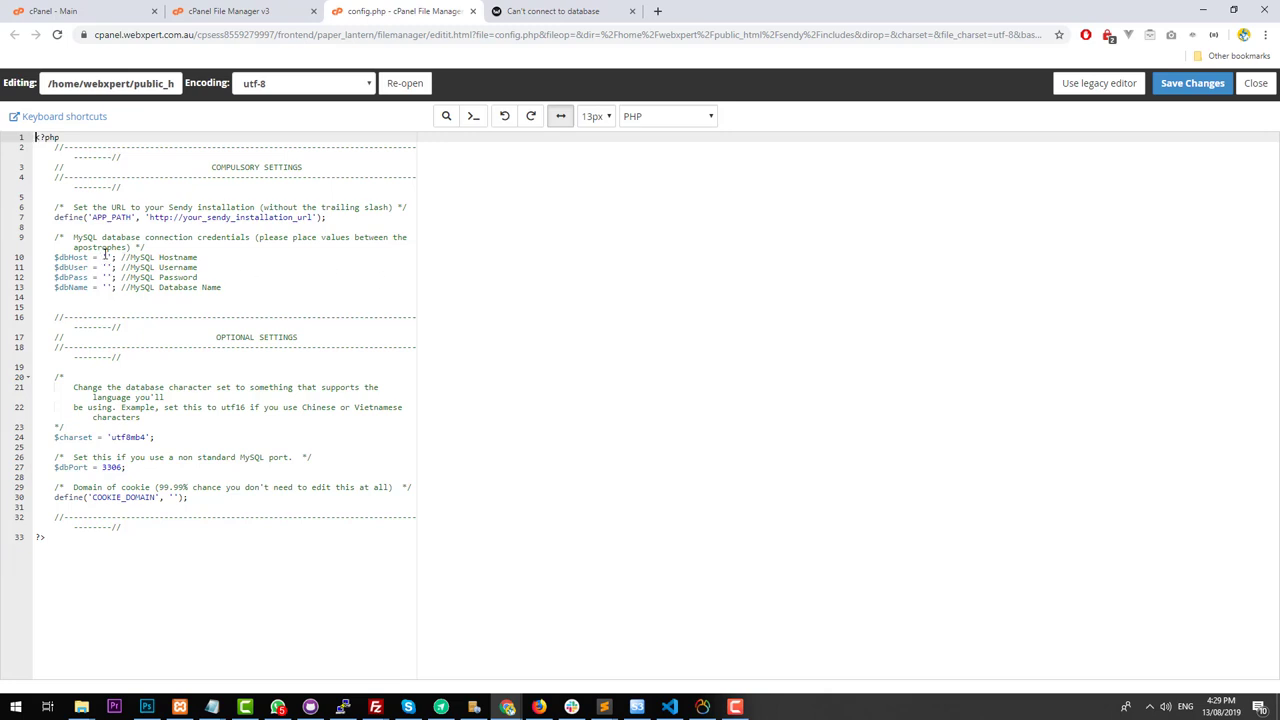
pyautogui.hotkey('ctrl', 'Home')
# Step: Set $dbHost localhost, $dbUser webxpert_admin, $dbName webxpert_sendy, save config.php and reload Sendy
pyautogui.click(110, 257)
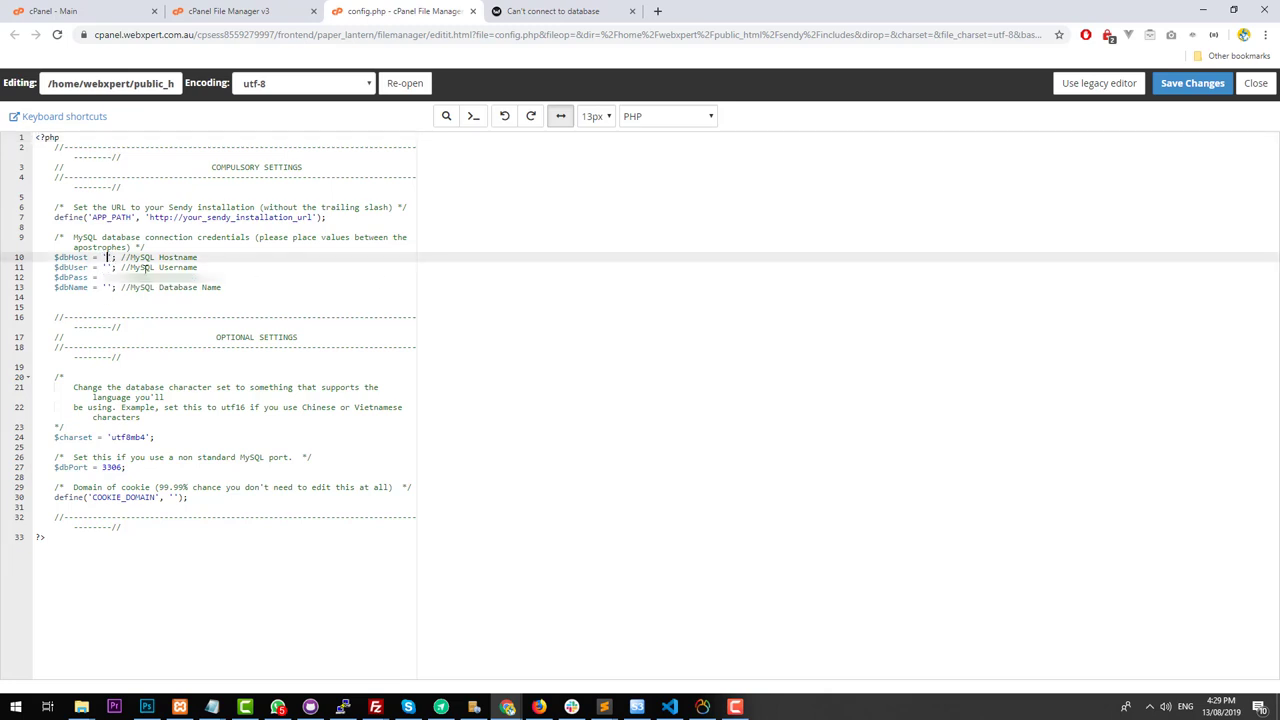
pyautogui.write('localhost')
pyautogui.click(105, 267)
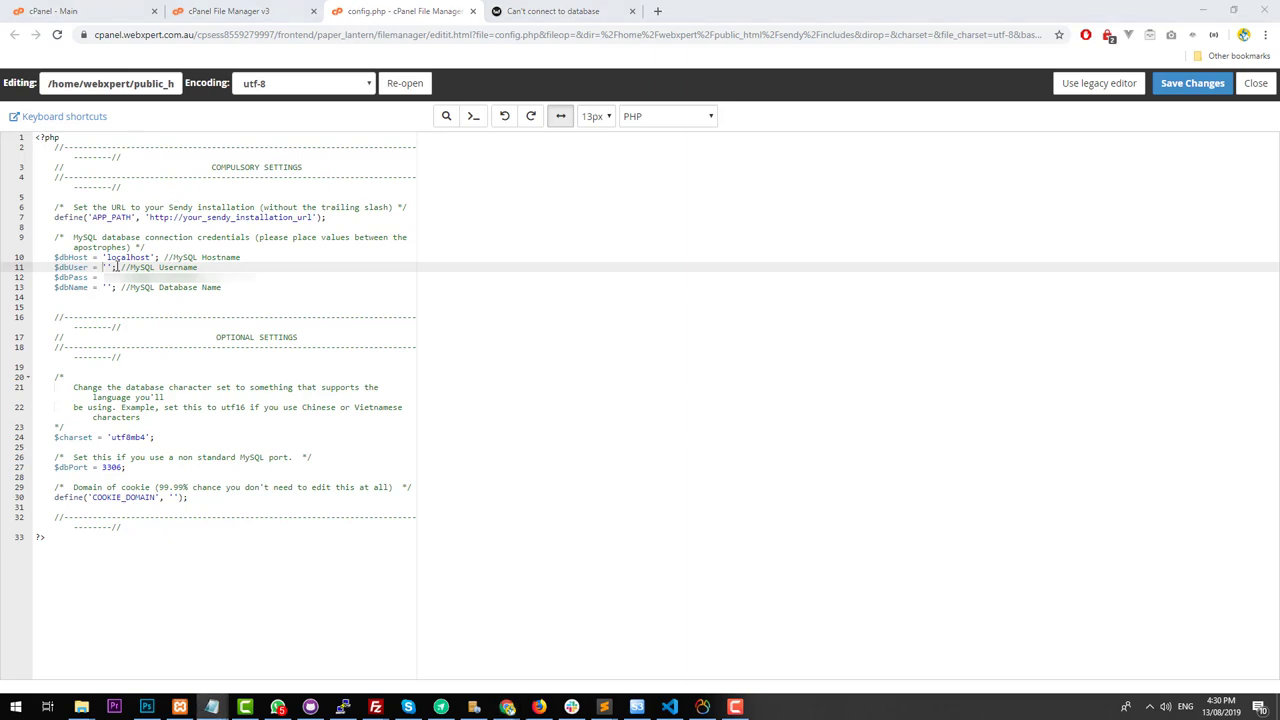
pyautogui.click(106, 267)
pyautogui.write('webxpert_admin')
pyautogui.hotkey('alt', 'Tab')
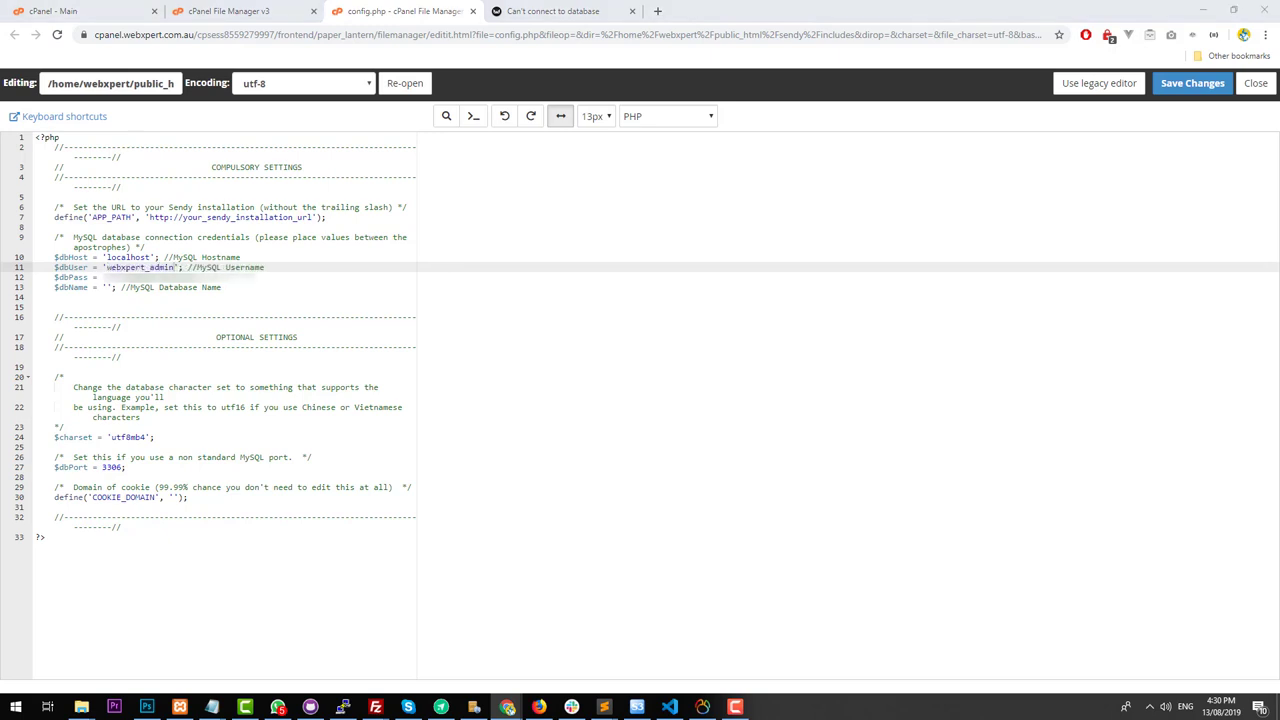
pyautogui.click(113, 287)
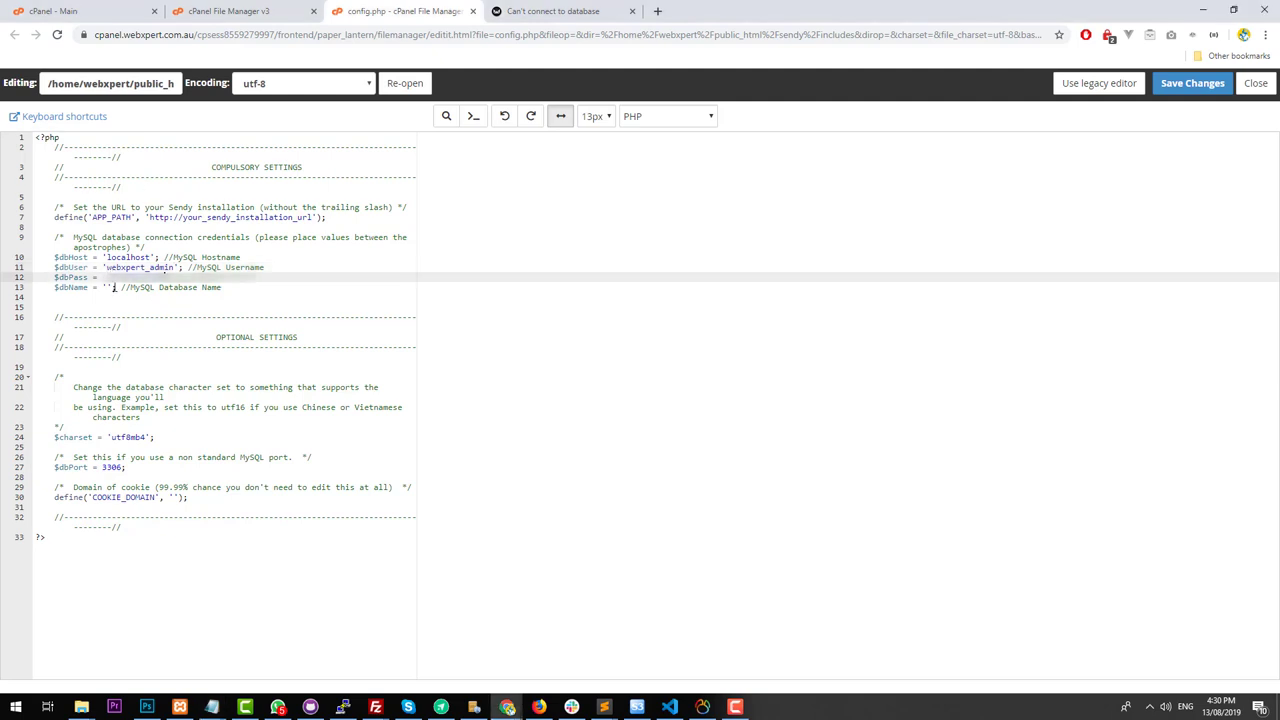
pyautogui.write('webxpert_sendy')
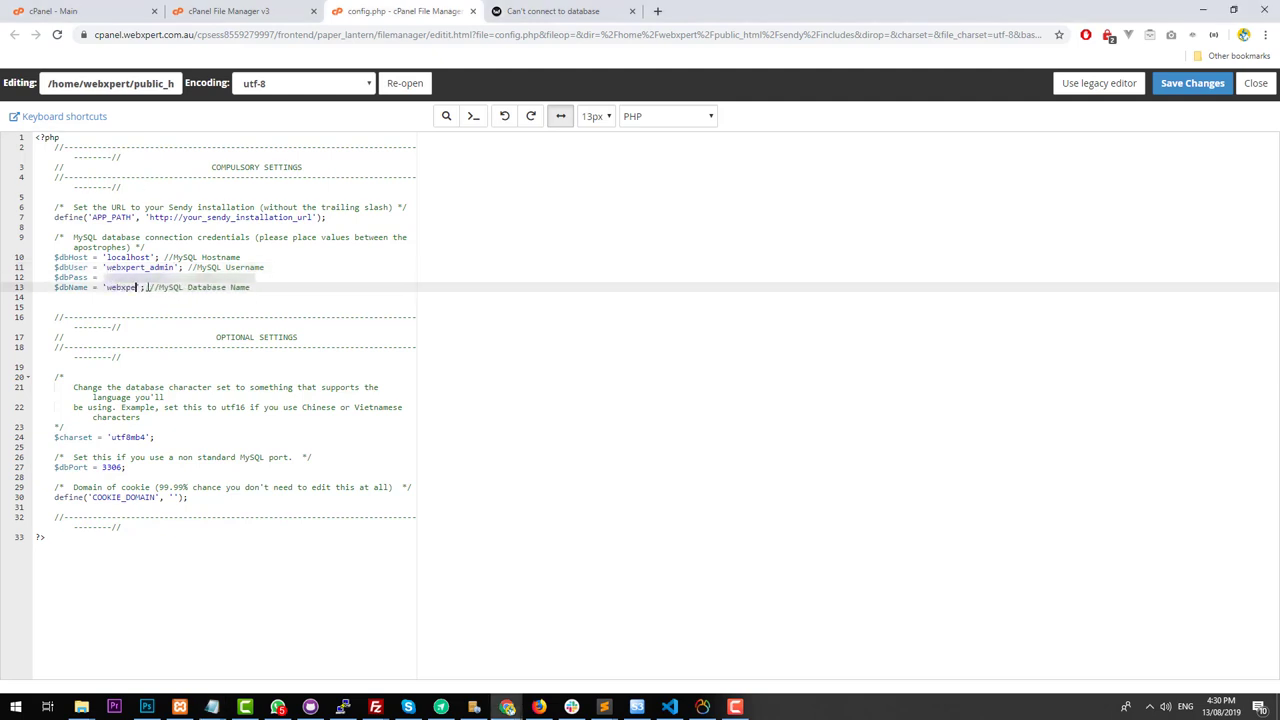
pyautogui.click(1176, 86)
pyautogui.hotkey('ctrl', 'Tab')
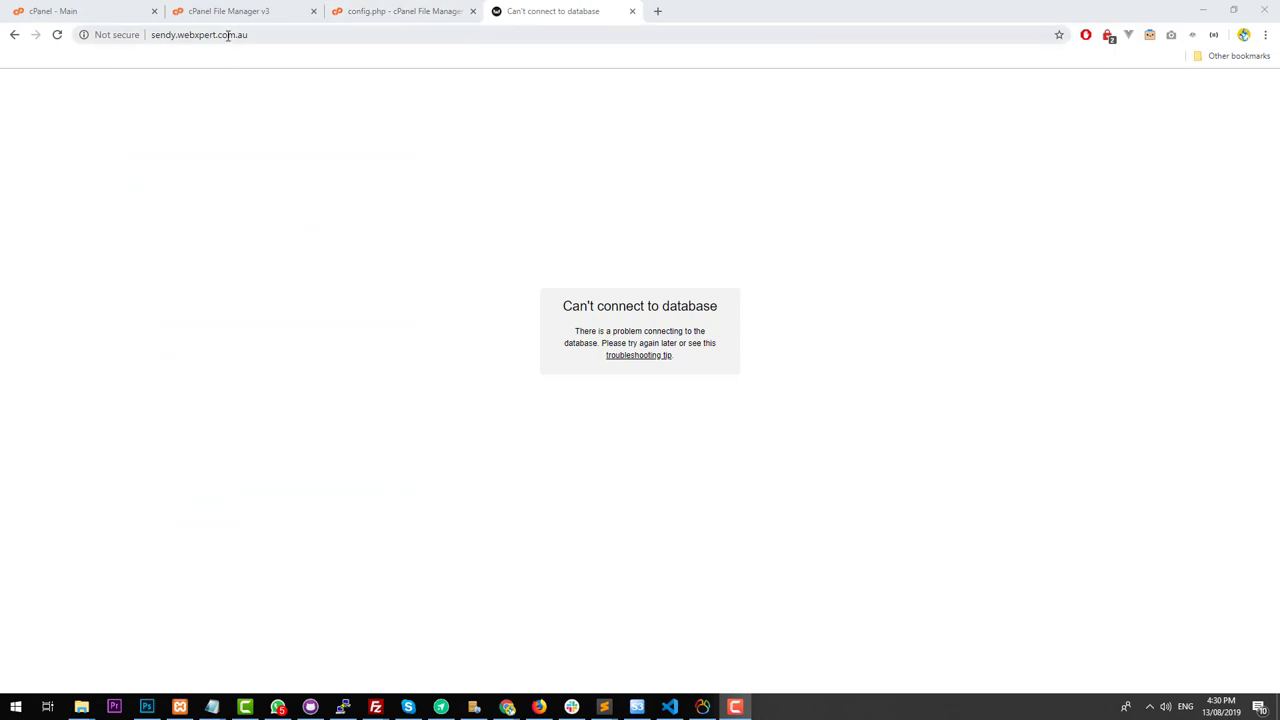
pyautogui.click(57, 36)
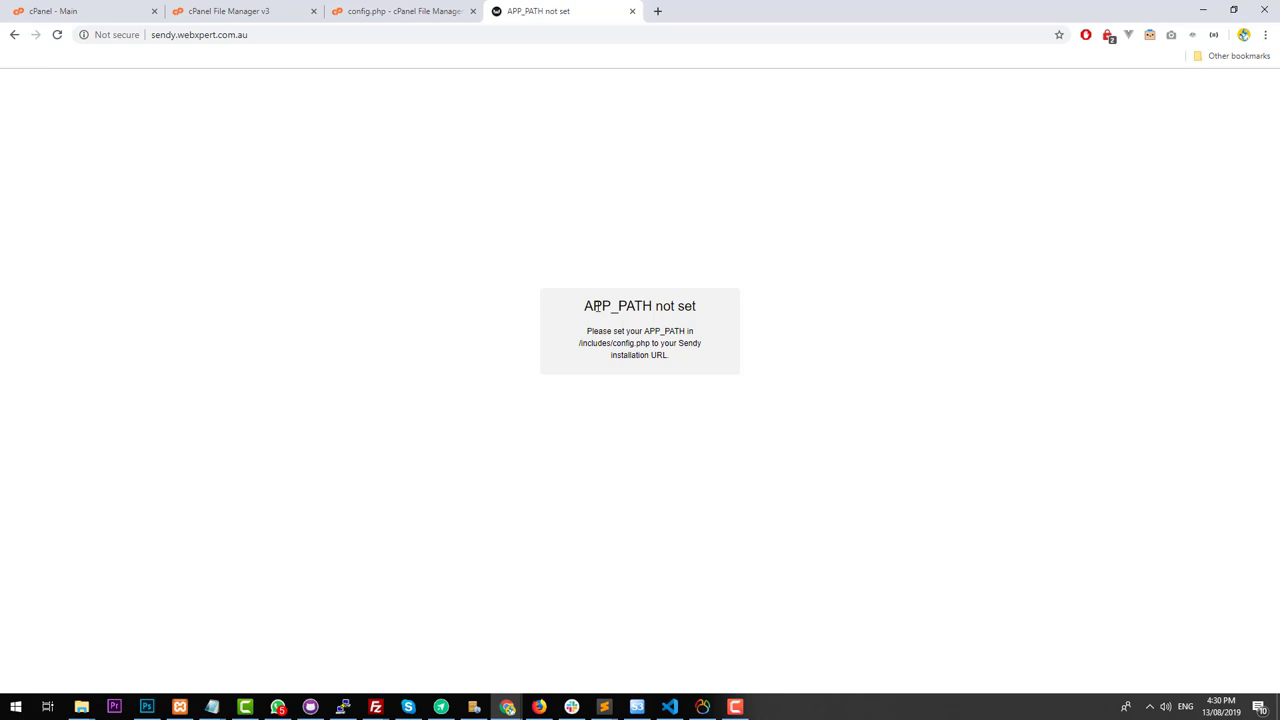
# Step: Note Sendy's new 'APP_PATH not set' error, then return to the config.php editor
pyautogui.moveTo(586, 306); pyautogui.dragTo(748, 314)
pyautogui.click(752, 318)
pyautogui.click(432, 12)
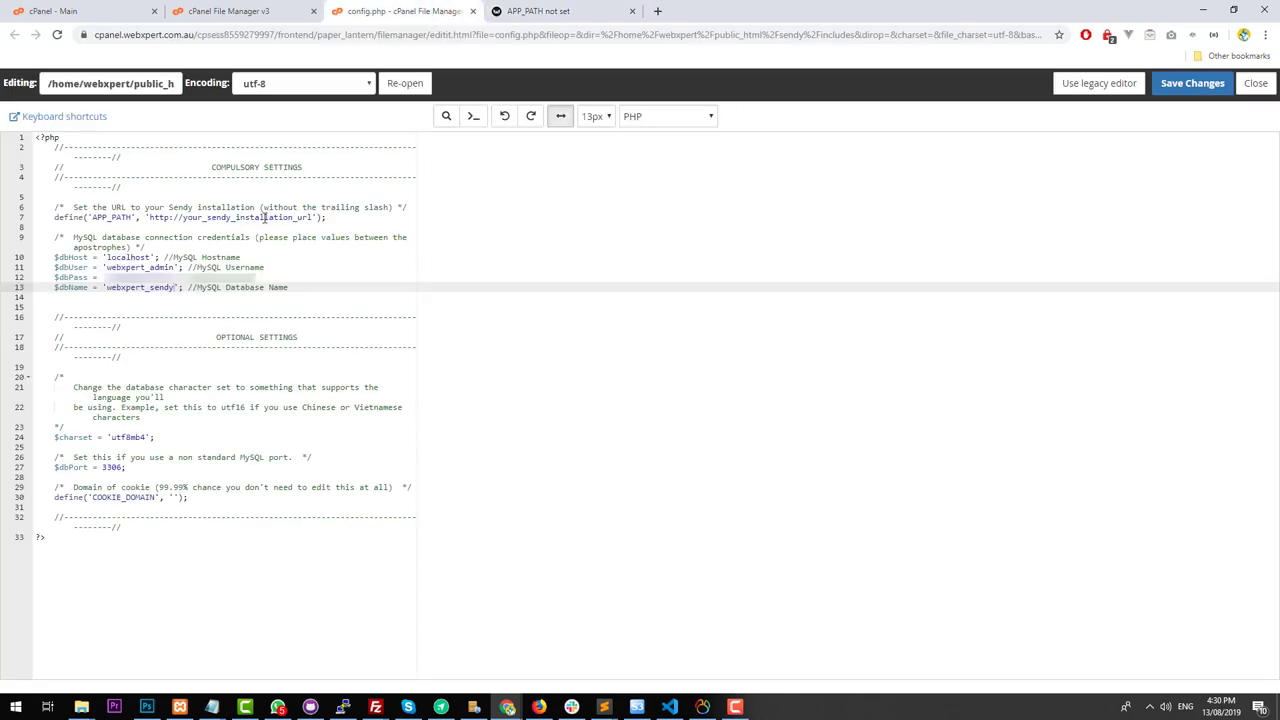
pyautogui.moveTo(312, 217); pyautogui.dragTo(148, 217)
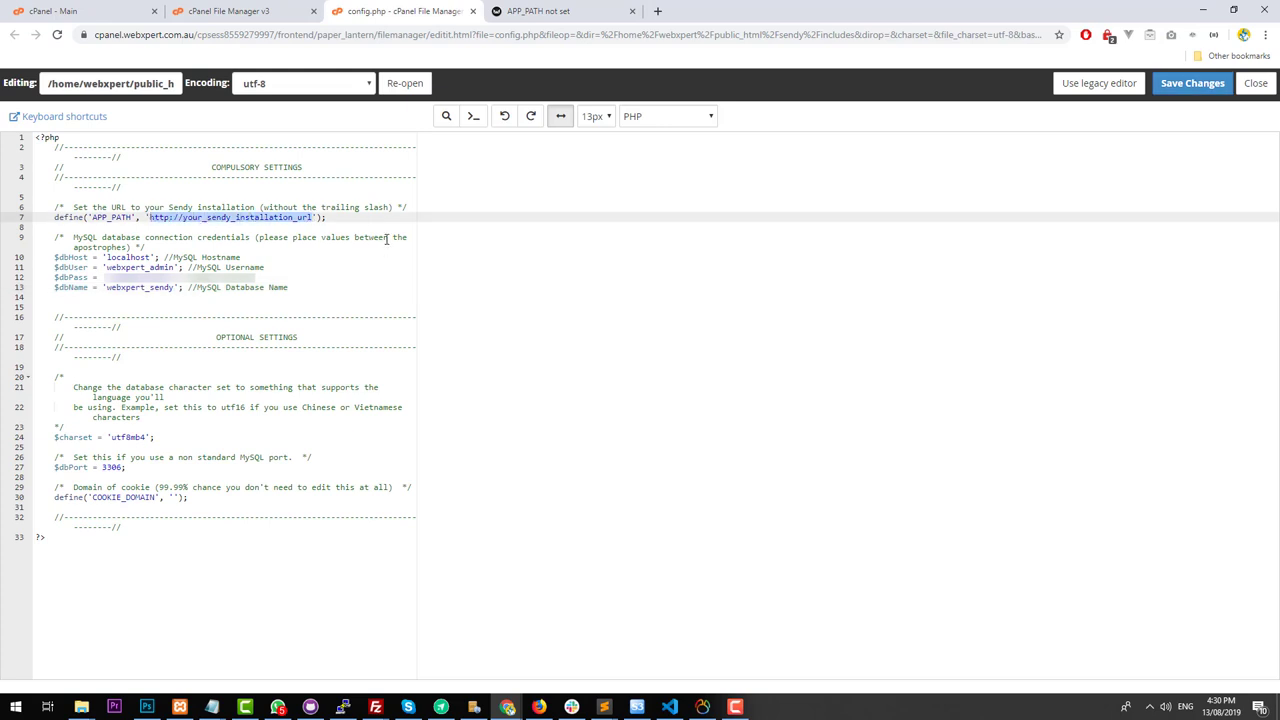
pyautogui.write('http')
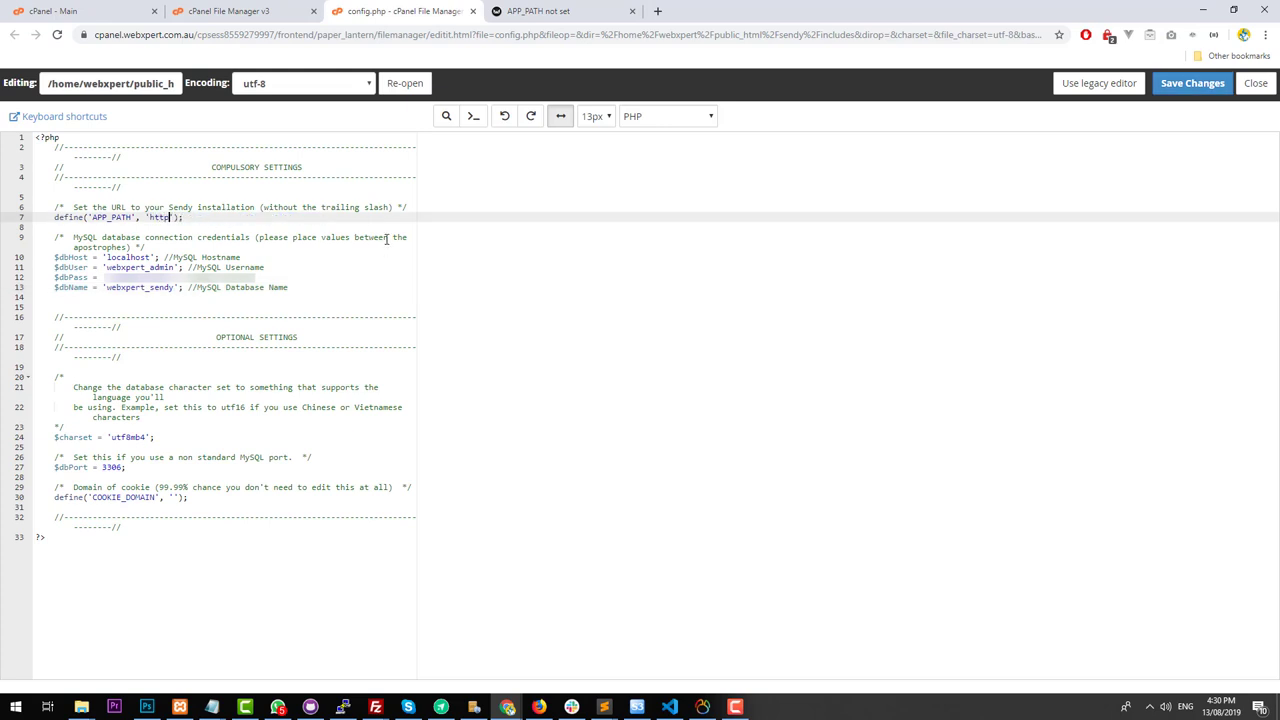
pyautogui.write('://sendy.webxpert.com.a')
pyautogui.click(1192, 83)
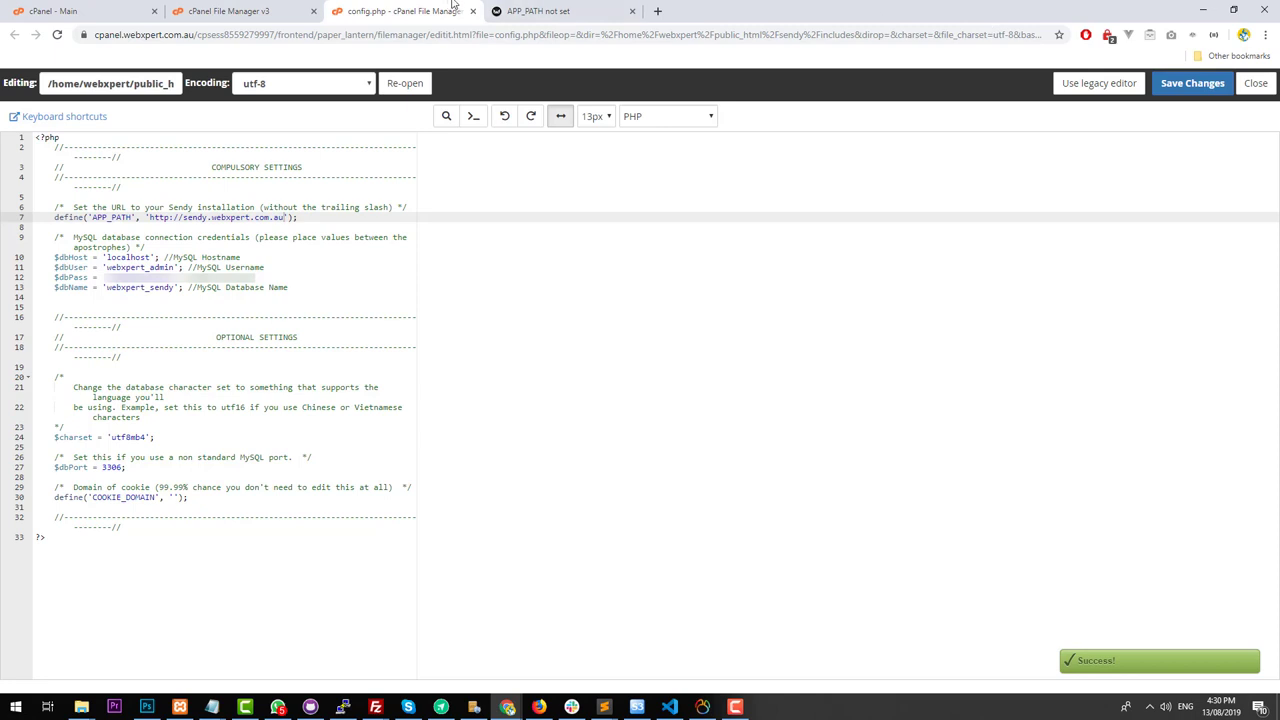
pyautogui.click(533, 10)
pyautogui.click(57, 35)
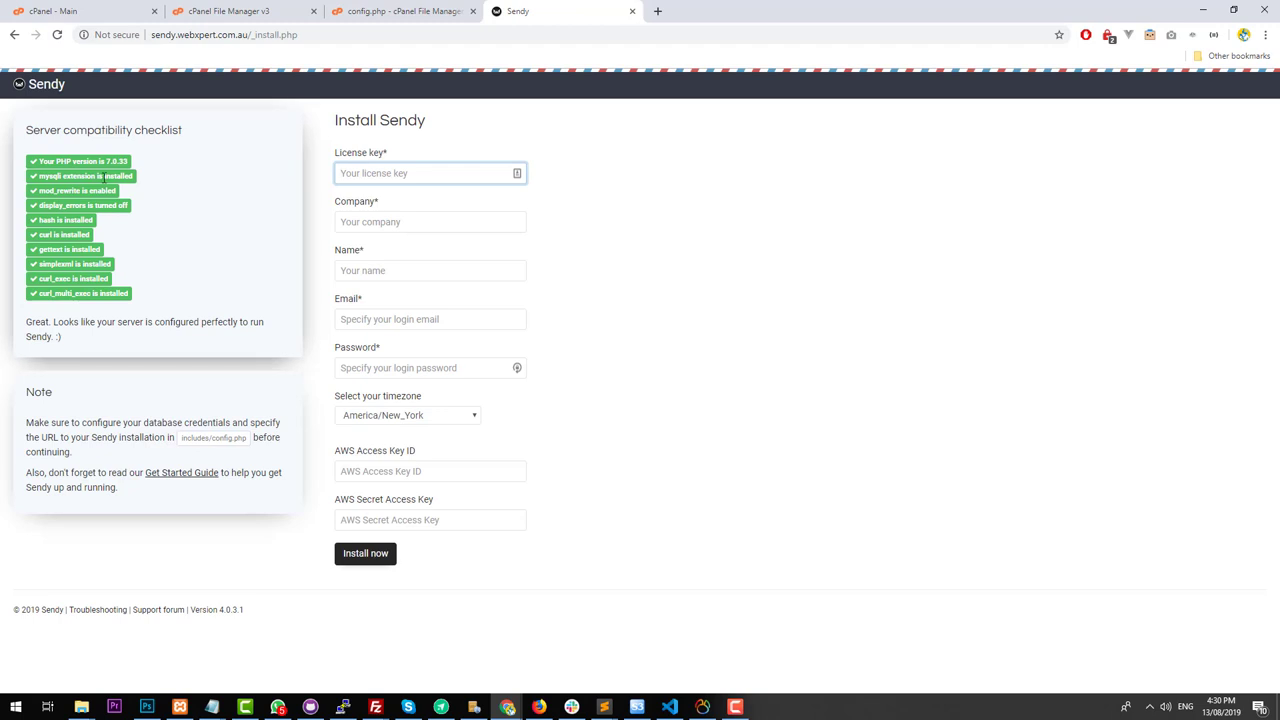
# Step: Check the passing compatibility checks and paste the licence key into the install form
pyautogui.moveTo(137, 297); pyautogui.dragTo(31, 170)
pyautogui.click(31, 170)
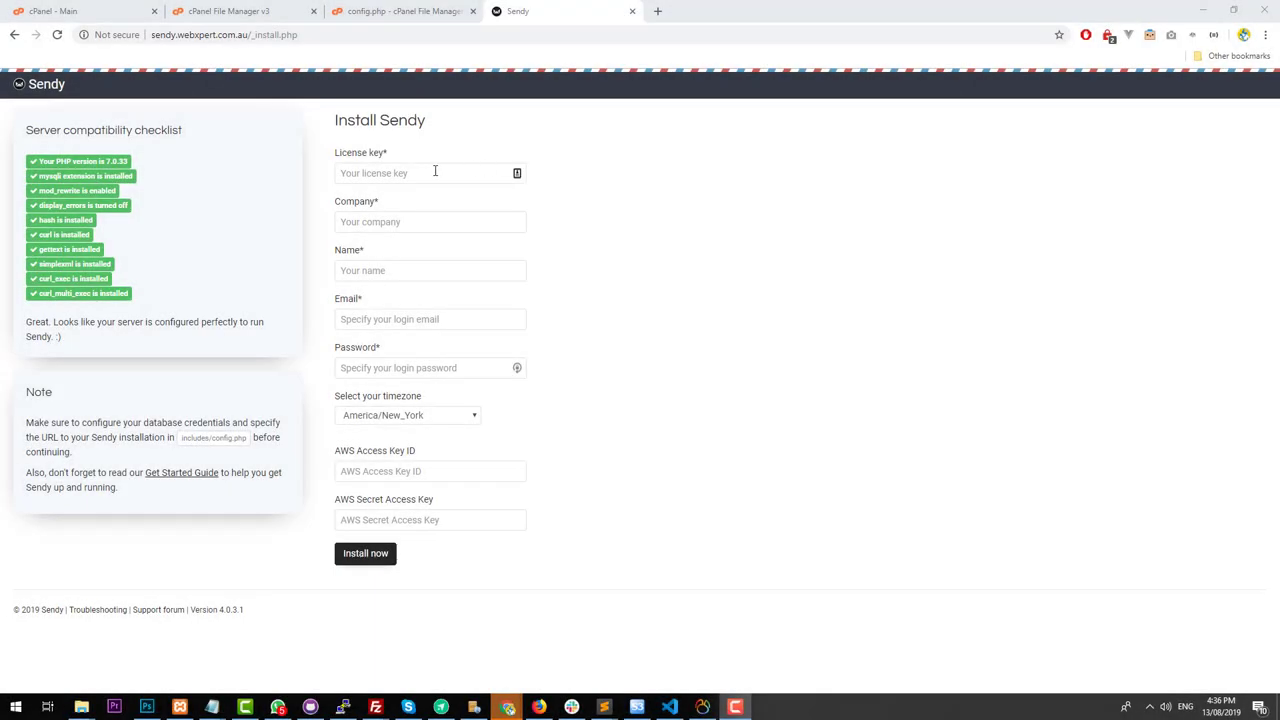
pyautogui.click(432, 173)
pyautogui.hotkey('ctrl', 'v')
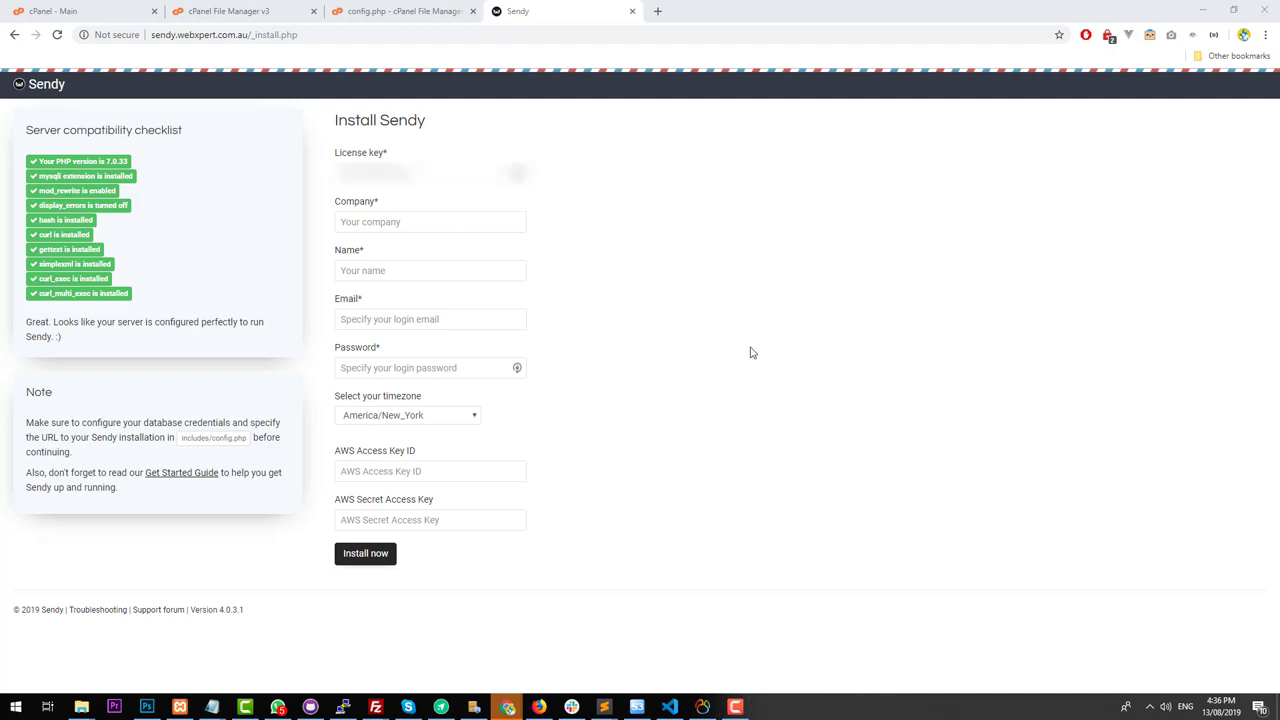
# Step: Fill in company Webxpert, the admin's name, e-mail address and password
pyautogui.click(420, 221)
pyautogui.write('Webxpert')
pyautogui.click(486, 263)
pyautogui.write('Sean Freitas')
pyautogui.press('Tab')
pyautogui.press('Tab')
pyautogui.write('s')
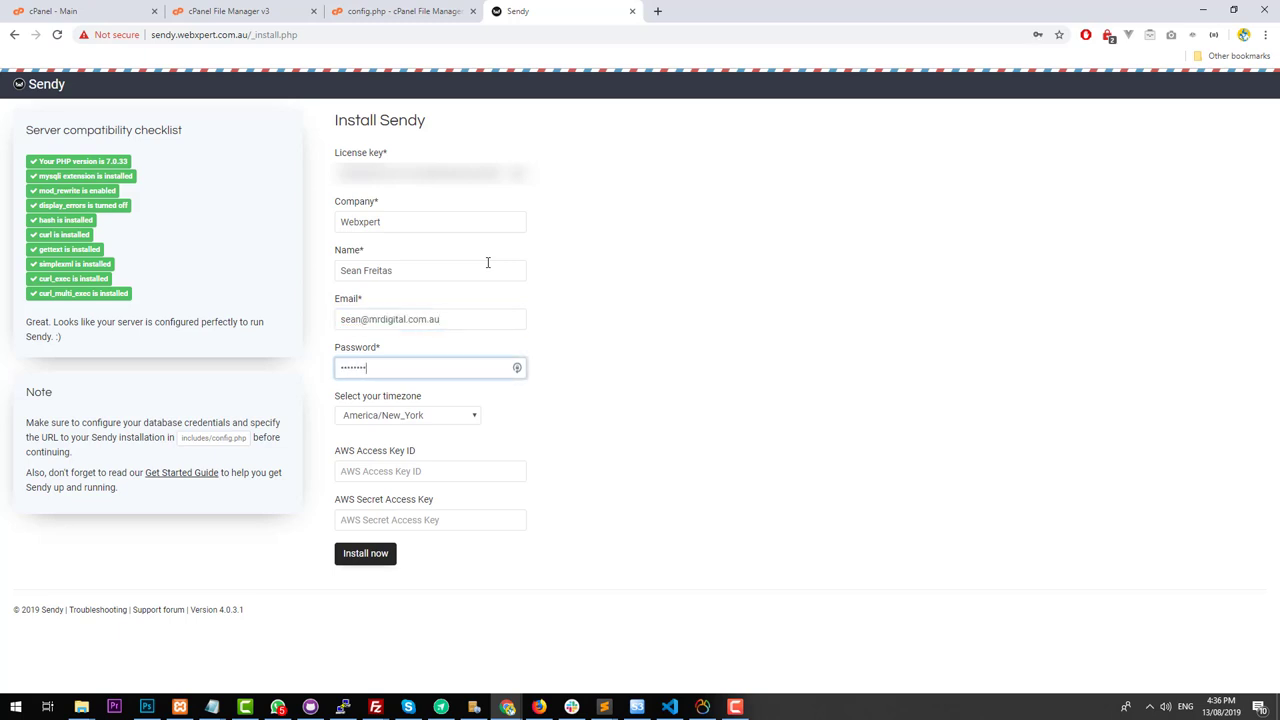
# Step: Choose the Australia/Sydney timezone and submit the form to install Sendy
pyautogui.click(445, 418)
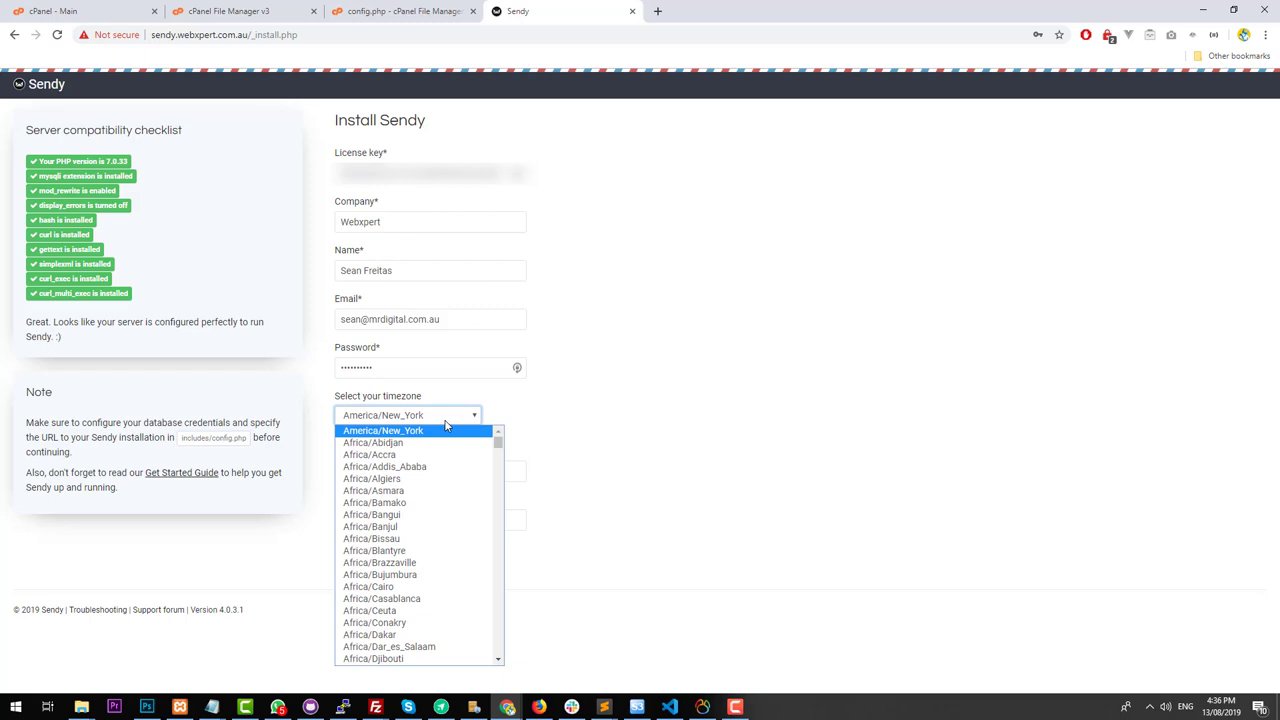
pyautogui.moveTo(497, 441); pyautogui.dragTo(490, 598)
pyautogui.click(450, 538)
pyautogui.click(441, 468)
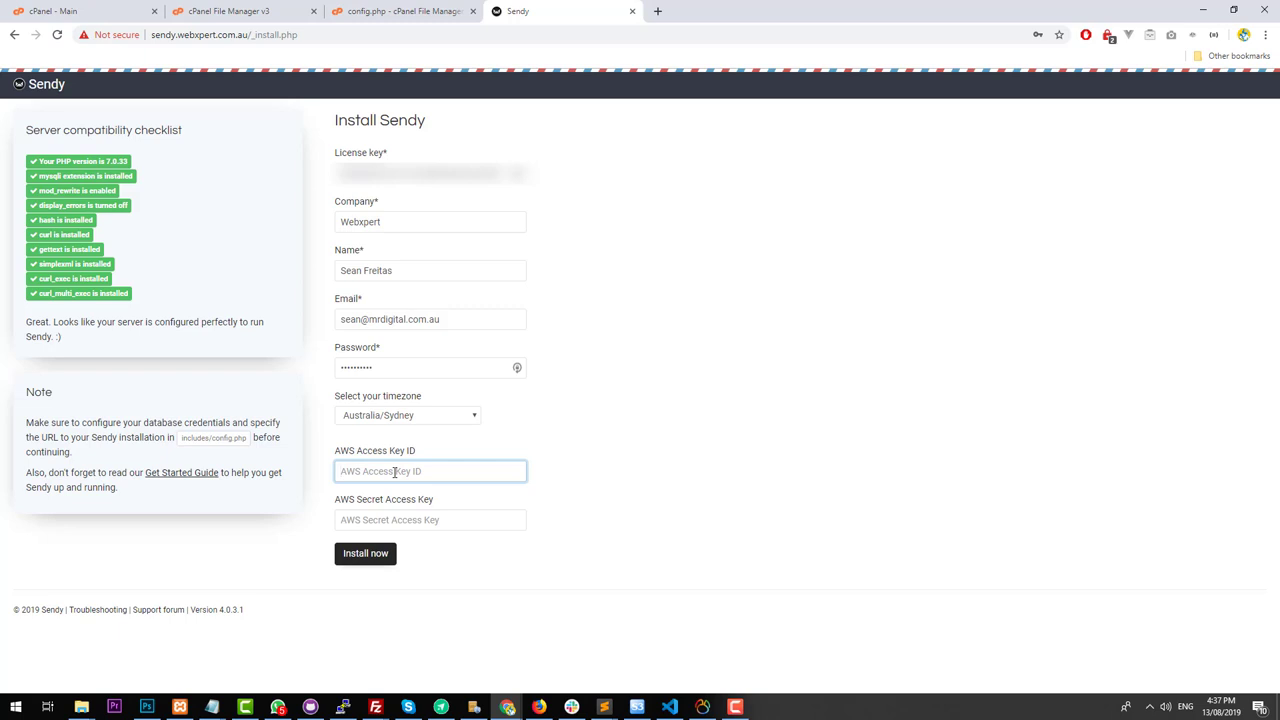
pyautogui.click(387, 555)
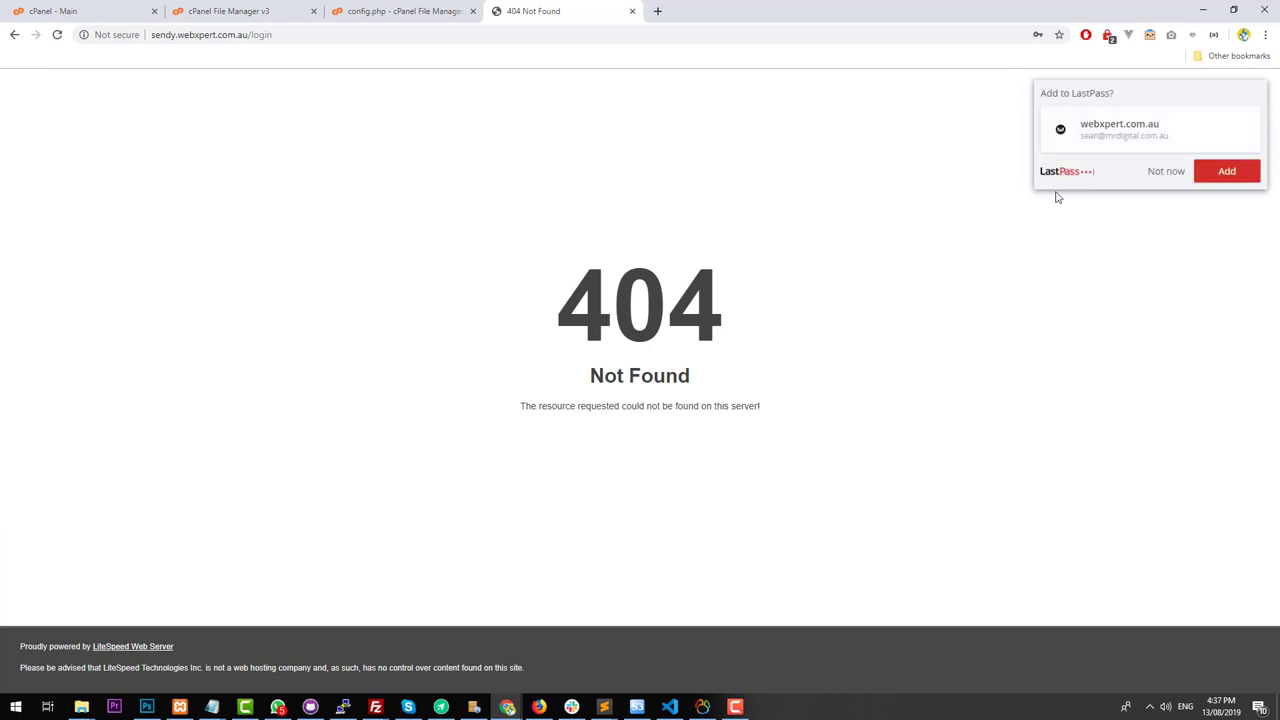
# Step: Decline LastPass's save prompt and turn on Show Hidden Files in File Manager
pyautogui.click(1166, 175)
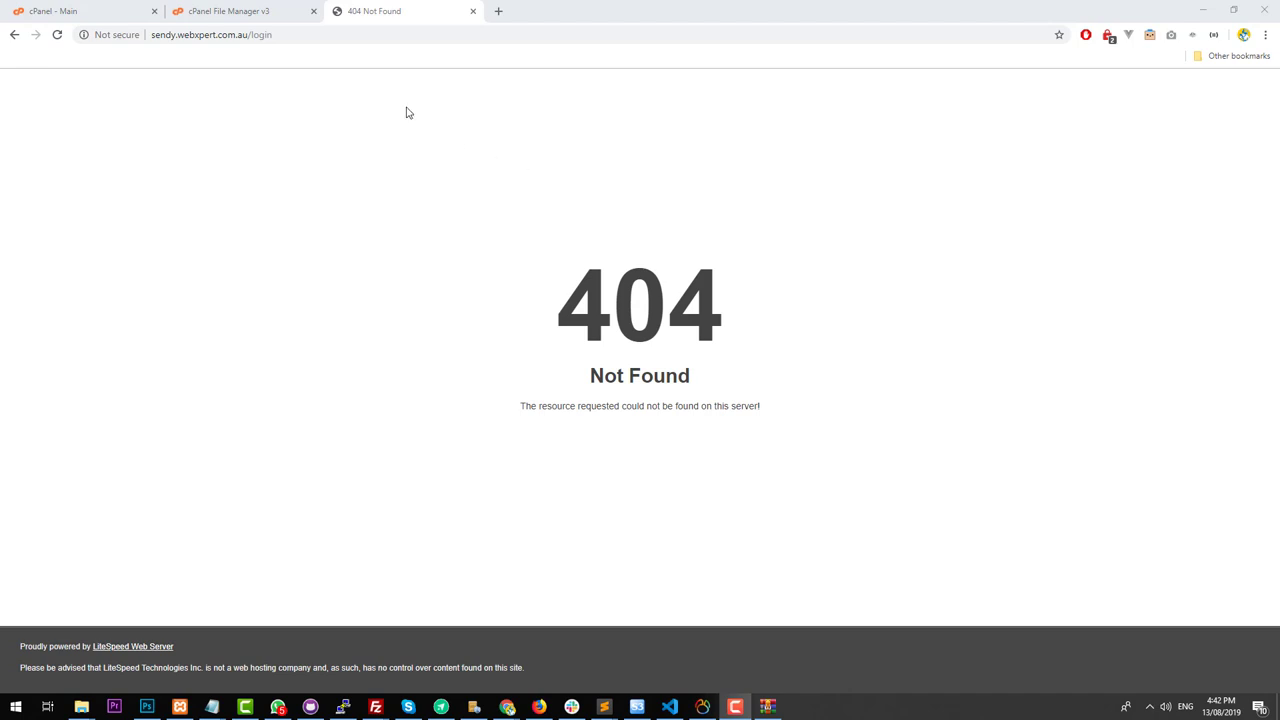
pyautogui.click(214, 18)
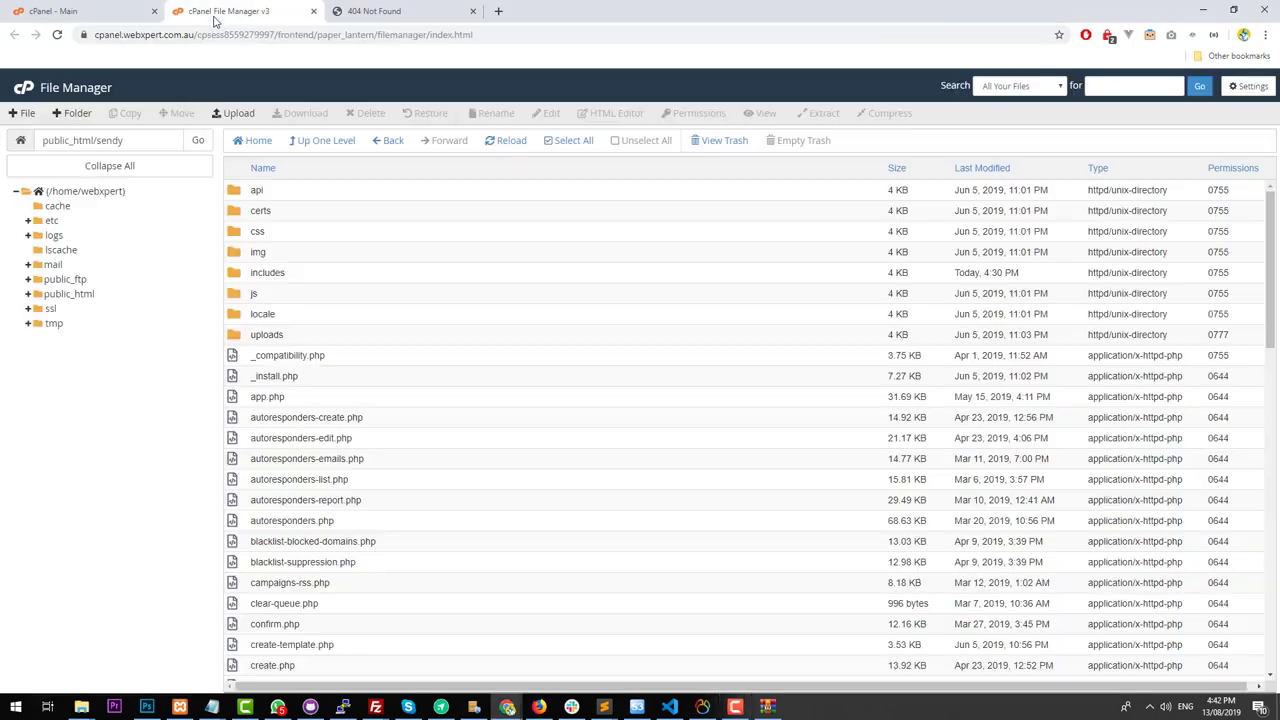
pyautogui.click(1248, 86)
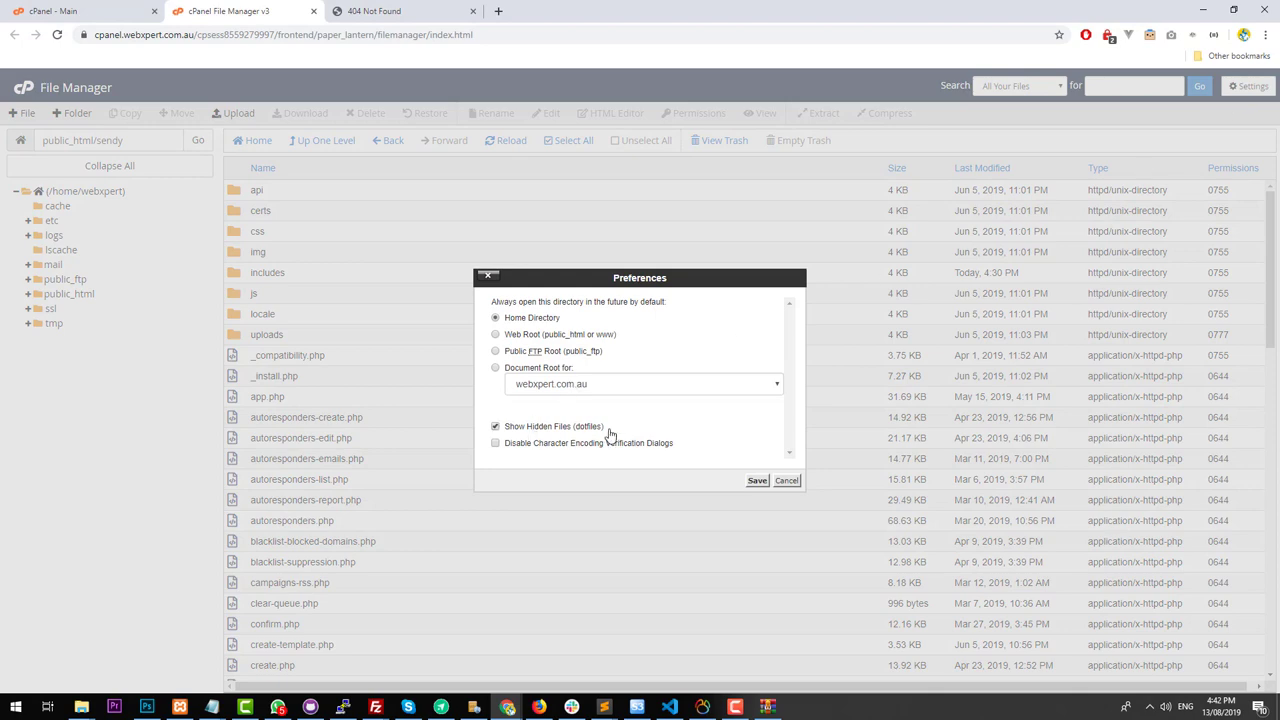
pyautogui.click(757, 481)
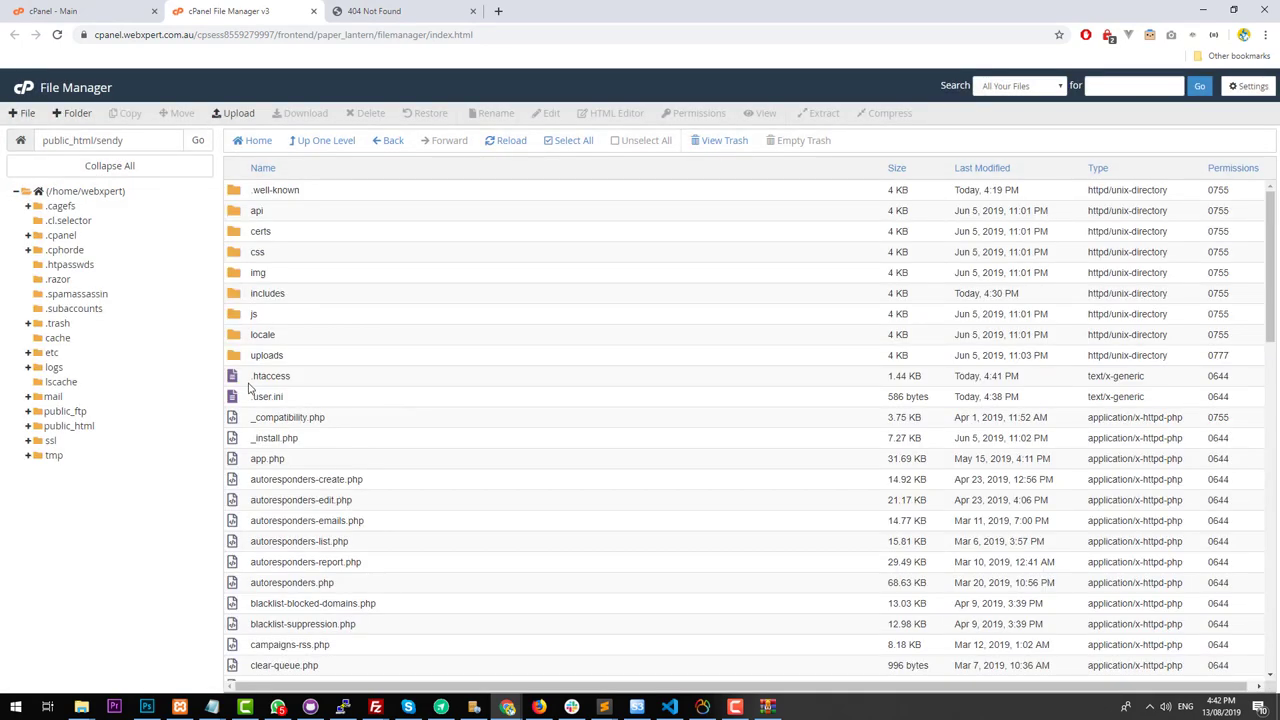
# Step: Open the sendy folder's .htaccess file for editing
pyautogui.click(249, 388)
pyautogui.rightClick(243, 381)
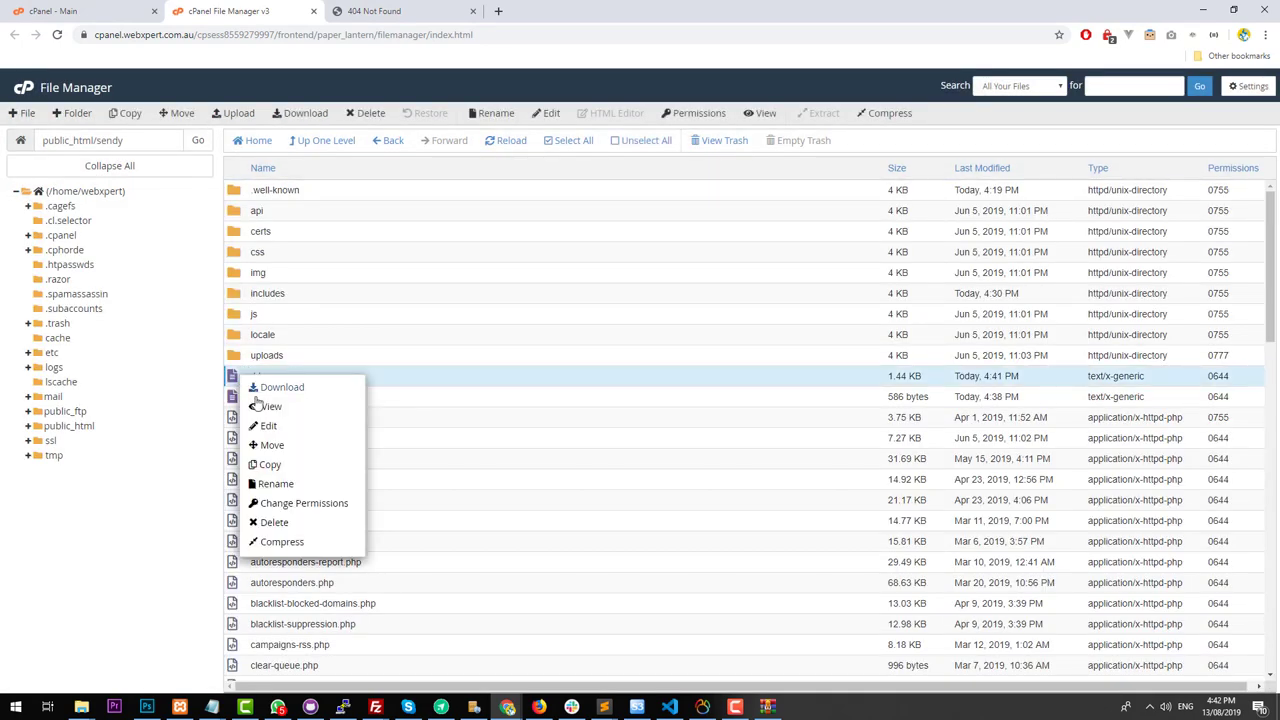
pyautogui.click(268, 425)
# Step: Open .htaccess in the editor and copy the original .htaccess text from the Sendy zip
pyautogui.click(757, 483)
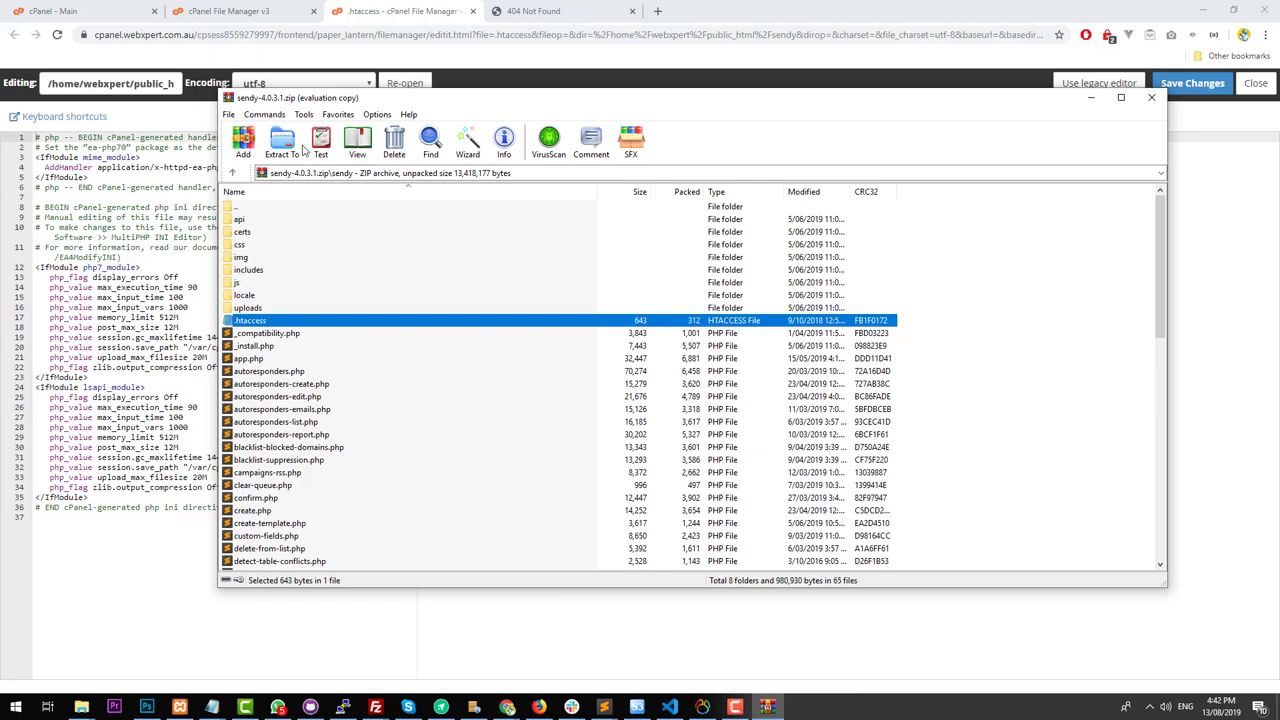
pyautogui.moveTo(453, 103); pyautogui.dragTo(1279, 123)
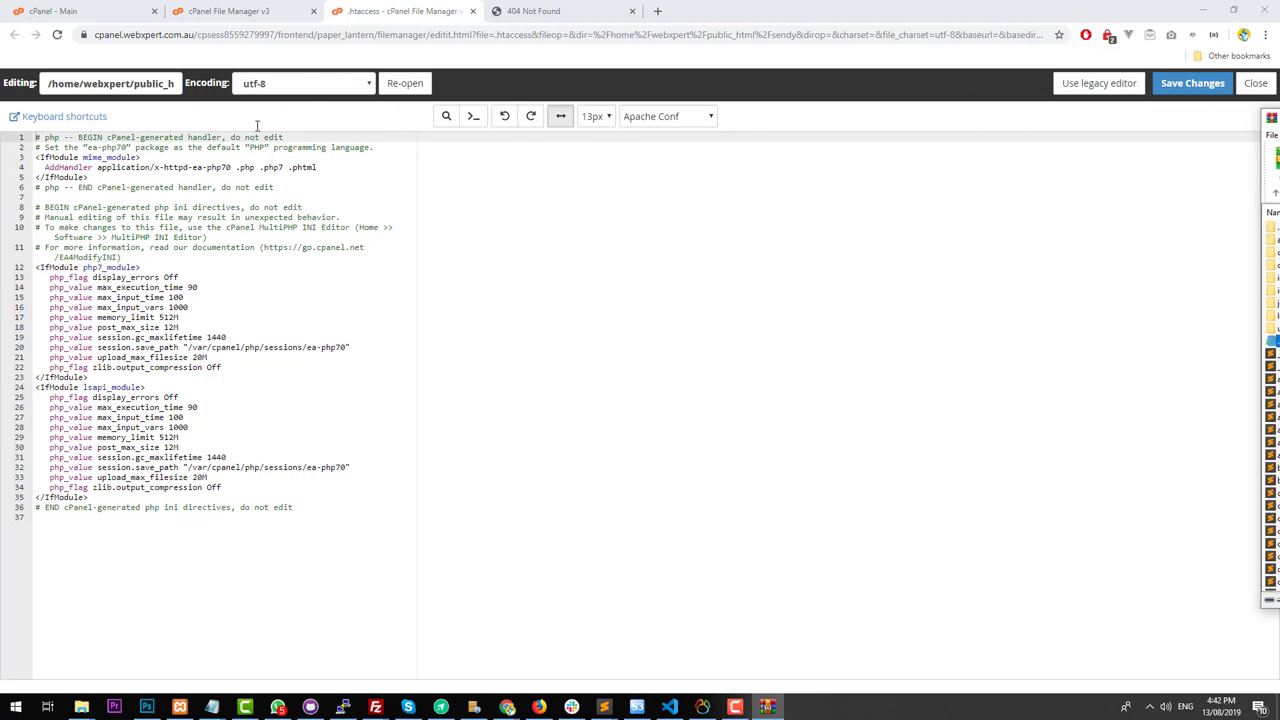
pyautogui.moveTo(1279, 123); pyautogui.dragTo(720, 125)
pyautogui.moveTo(360, 351); pyautogui.dragTo(371, 287)
pyautogui.hotkey('ctrl', 'a')
pyautogui.hotkey('ctrl', 'c')
# Step: Paste Sendy's ErrorDocument and rewrite rules after line 6 of .htaccess and save it
pyautogui.click(45, 137)
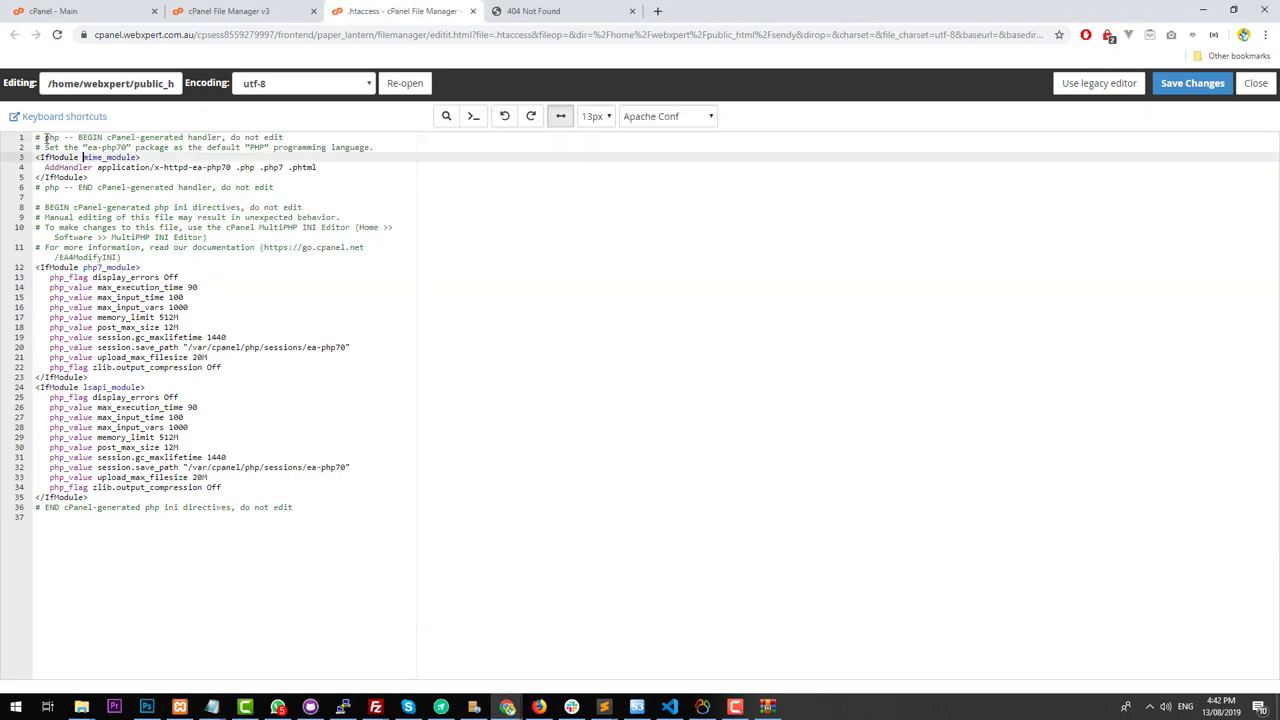
pyautogui.moveTo(131, 187); pyautogui.dragTo(382, 193)
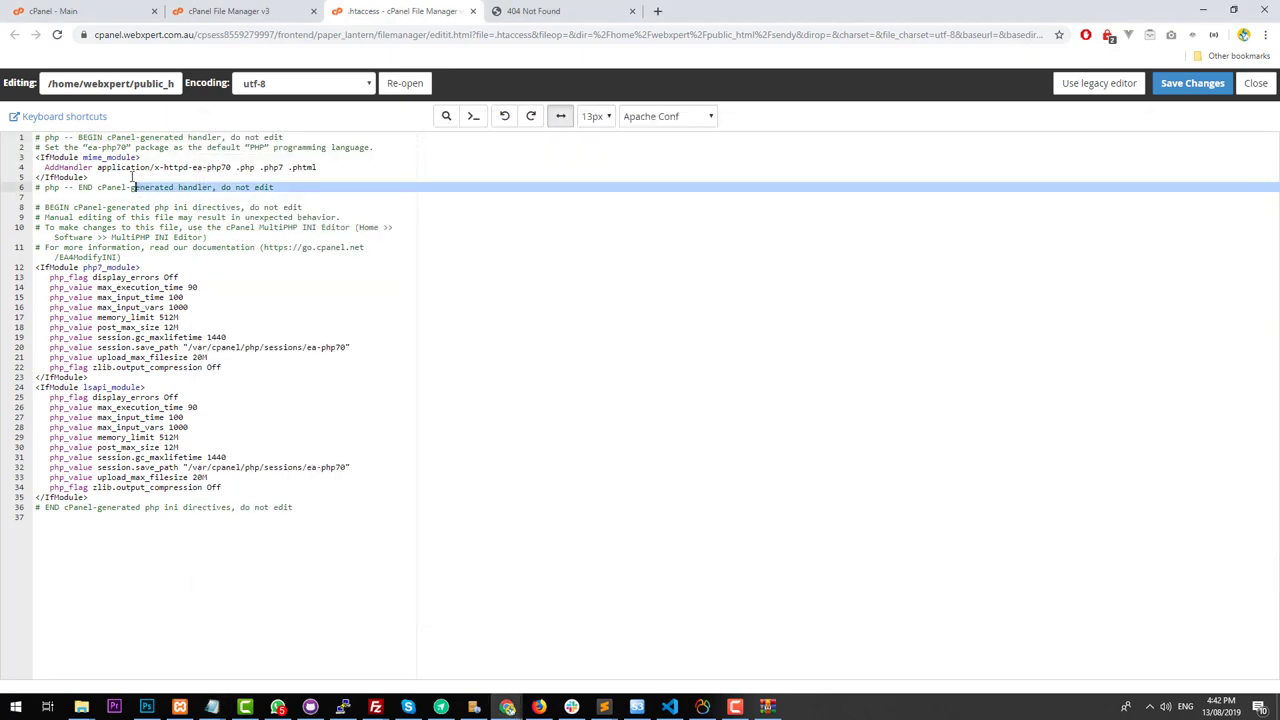
pyautogui.click(382, 197)
pyautogui.press('Return')
pyautogui.press('Return')
pyautogui.press('Return')
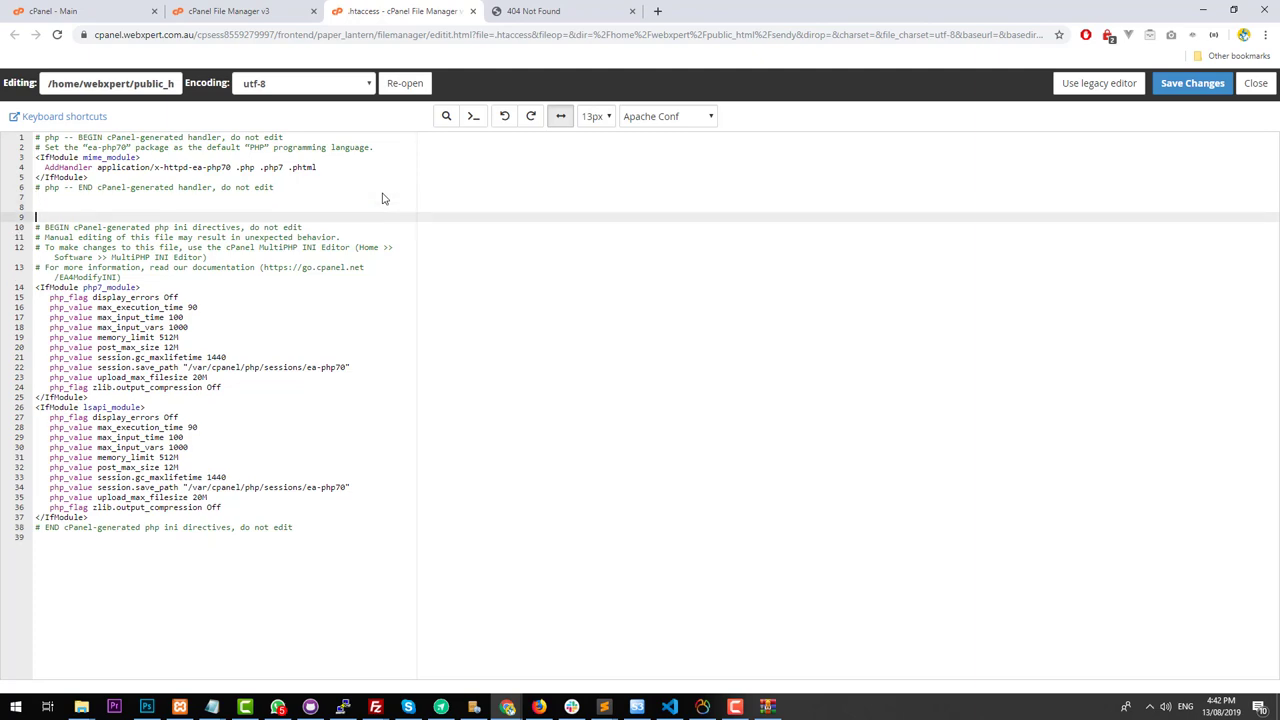
pyautogui.hotkey('ctrl', 'v')
pyautogui.press('Return')
pyautogui.click(1192, 83)
# Step: Reload the login page, now showing the Webxpert login form, then review and close the .htaccess editor
pyautogui.click(540, 11)
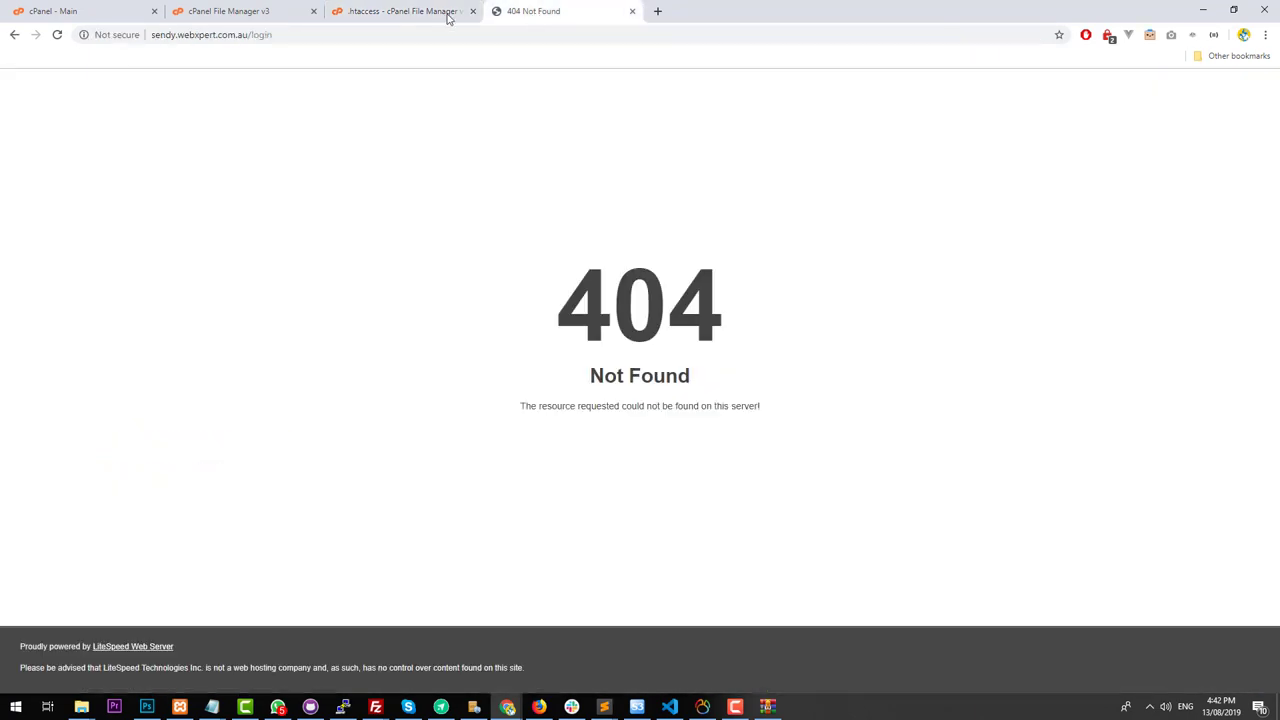
pyautogui.click(57, 35)
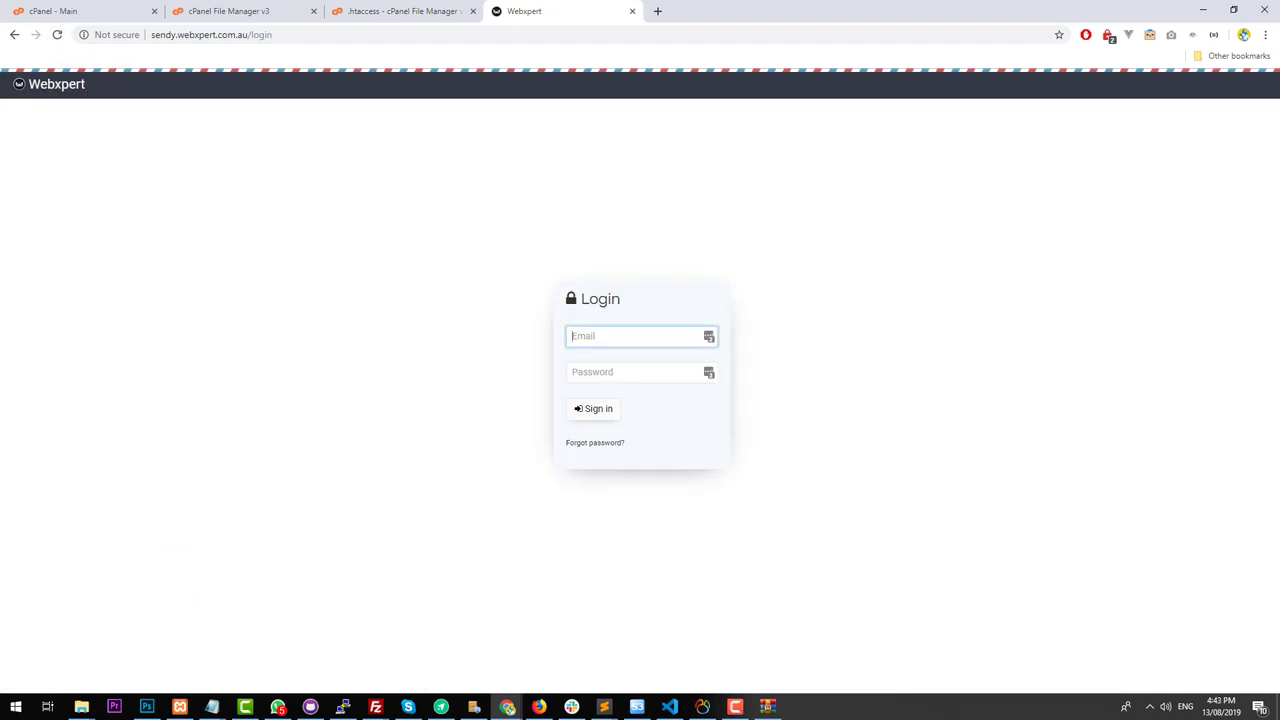
pyautogui.click(400, 11)
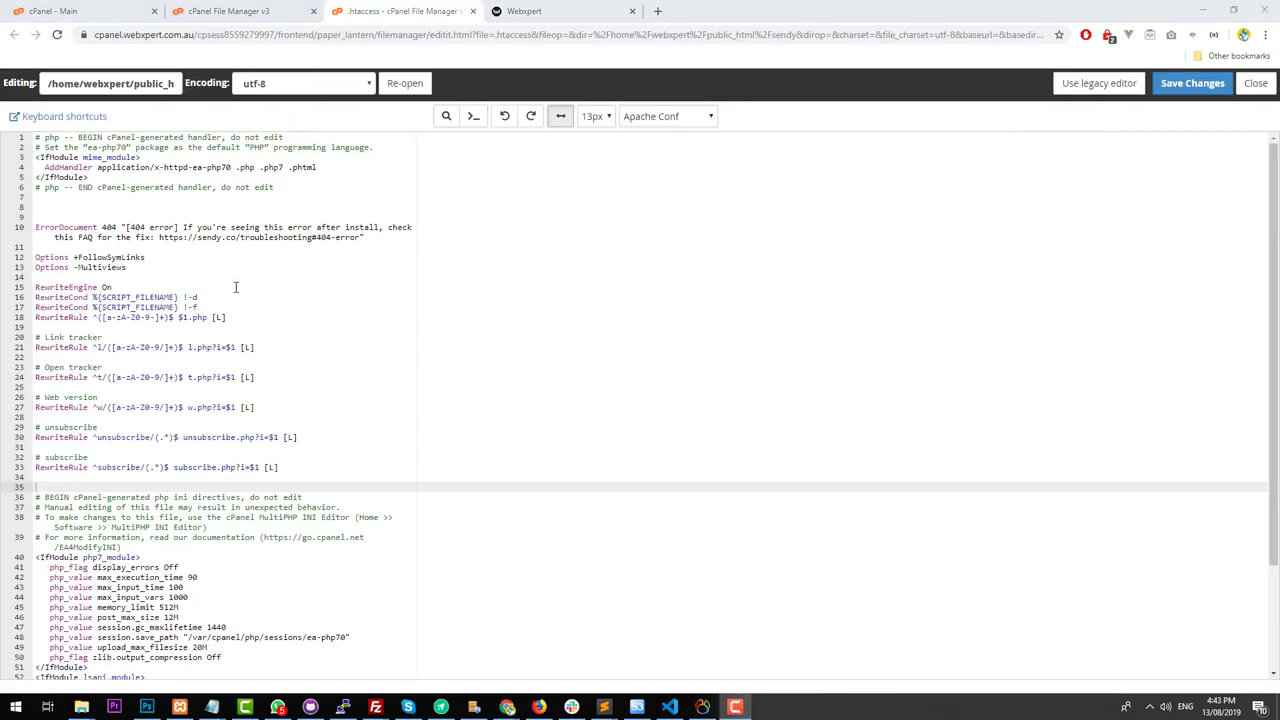
pyautogui.moveTo(365, 200); pyautogui.dragTo(36, 137)
pyautogui.moveTo(57, 487); pyautogui.dragTo(523, 660)
pyautogui.click(523, 552)
pyautogui.click(104, 358)
pyautogui.scroll(3, 150, 360)
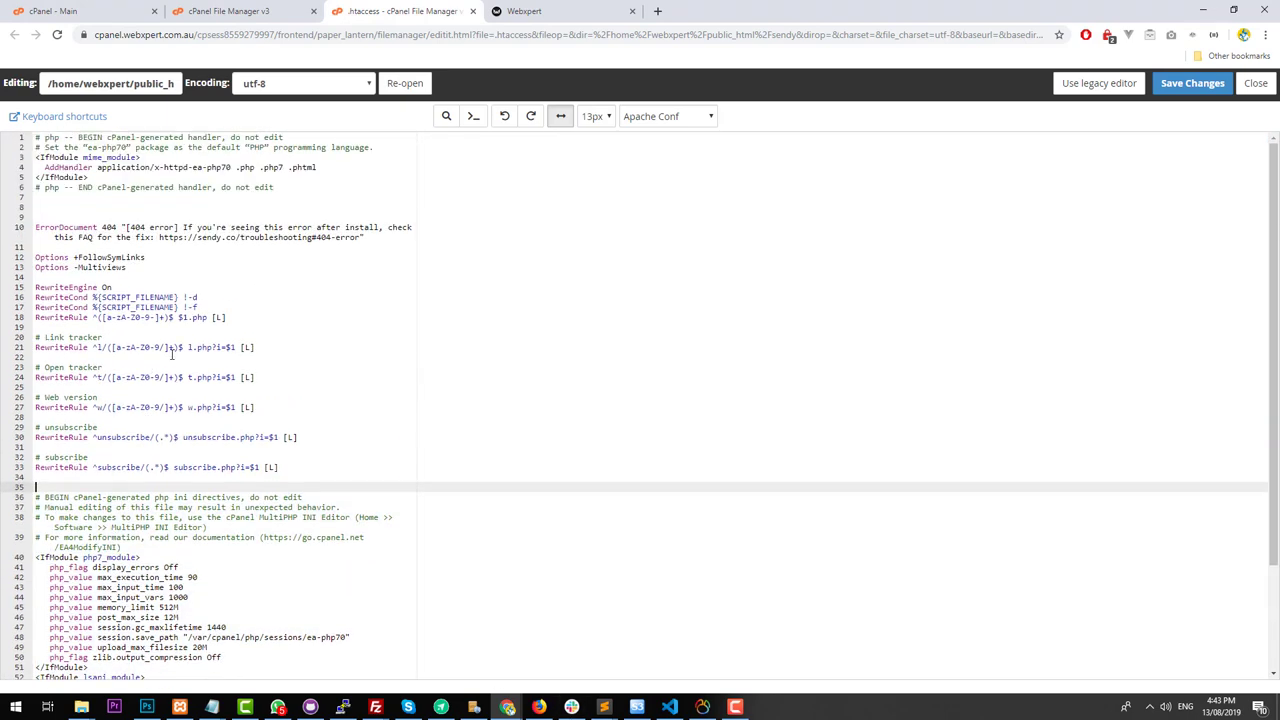
pyautogui.click(472, 11)
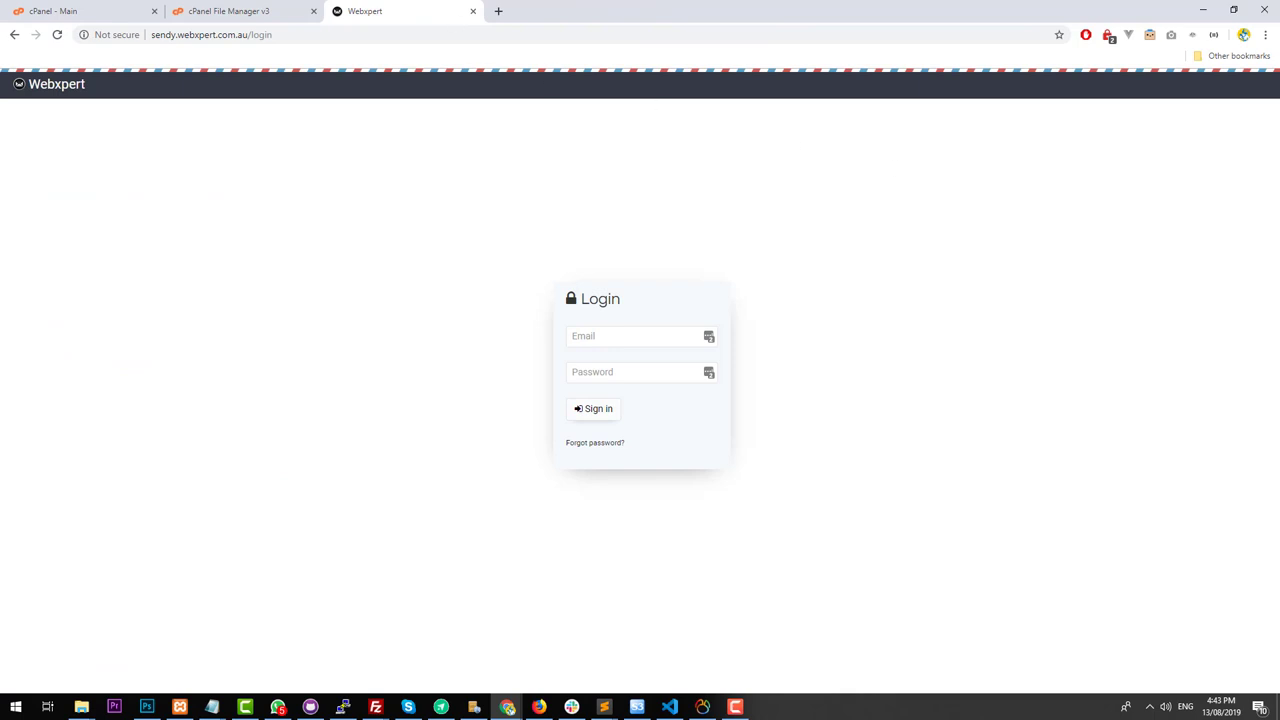
# Step: Log in to Sendy with the admin e-mail and password, declining both save-password prompts
pyautogui.click(588, 336)
pyautogui.press('Tab')
pyautogui.write('••')
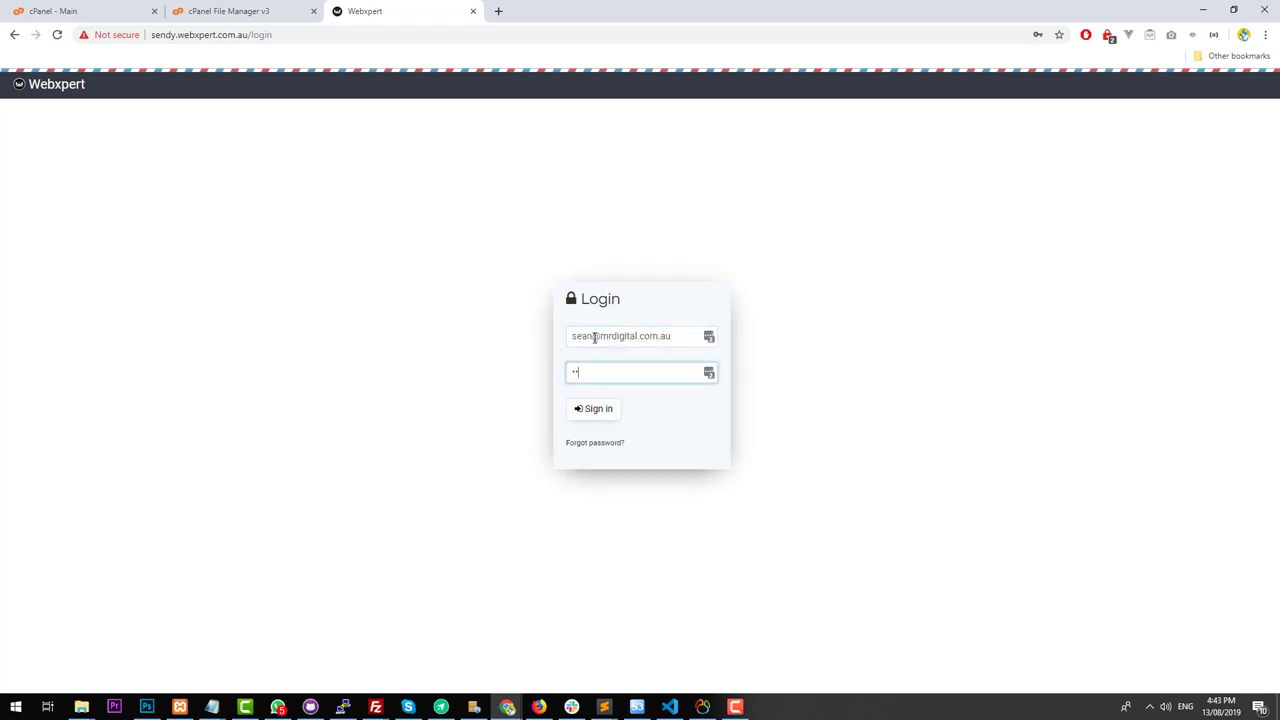
pyautogui.write('•')
pyautogui.press('Return')
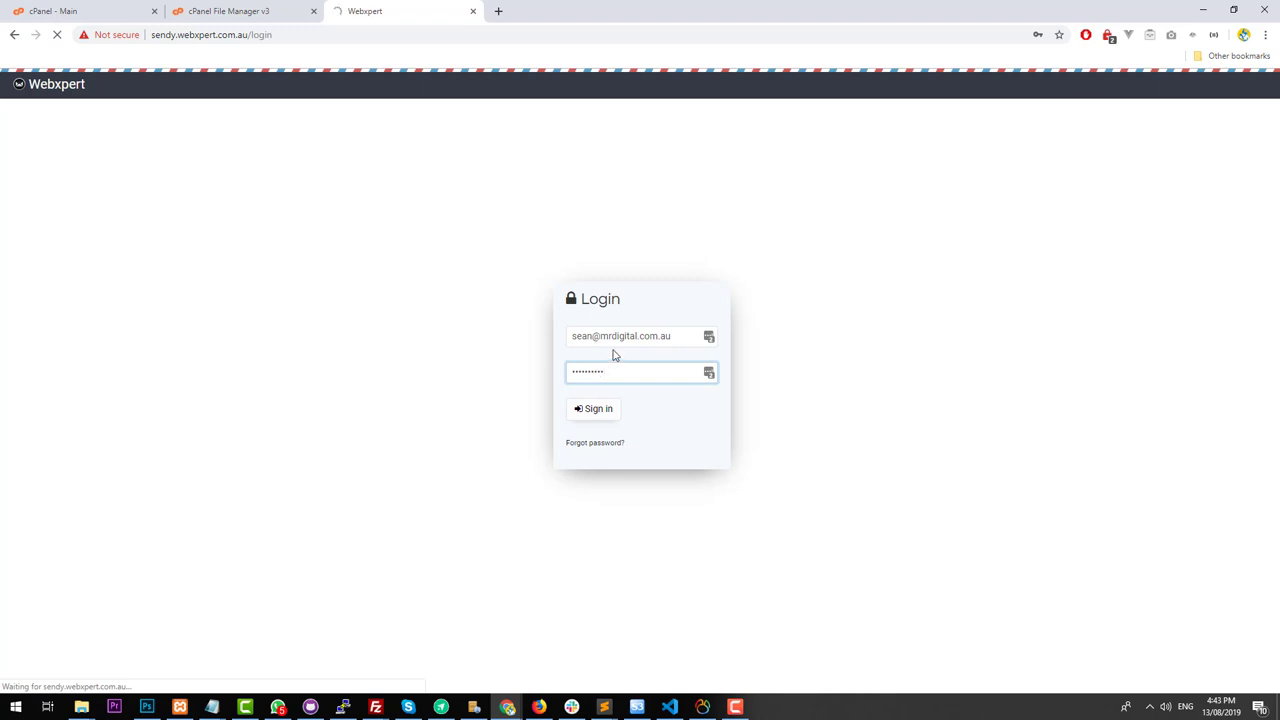
pyautogui.click(1043, 150)
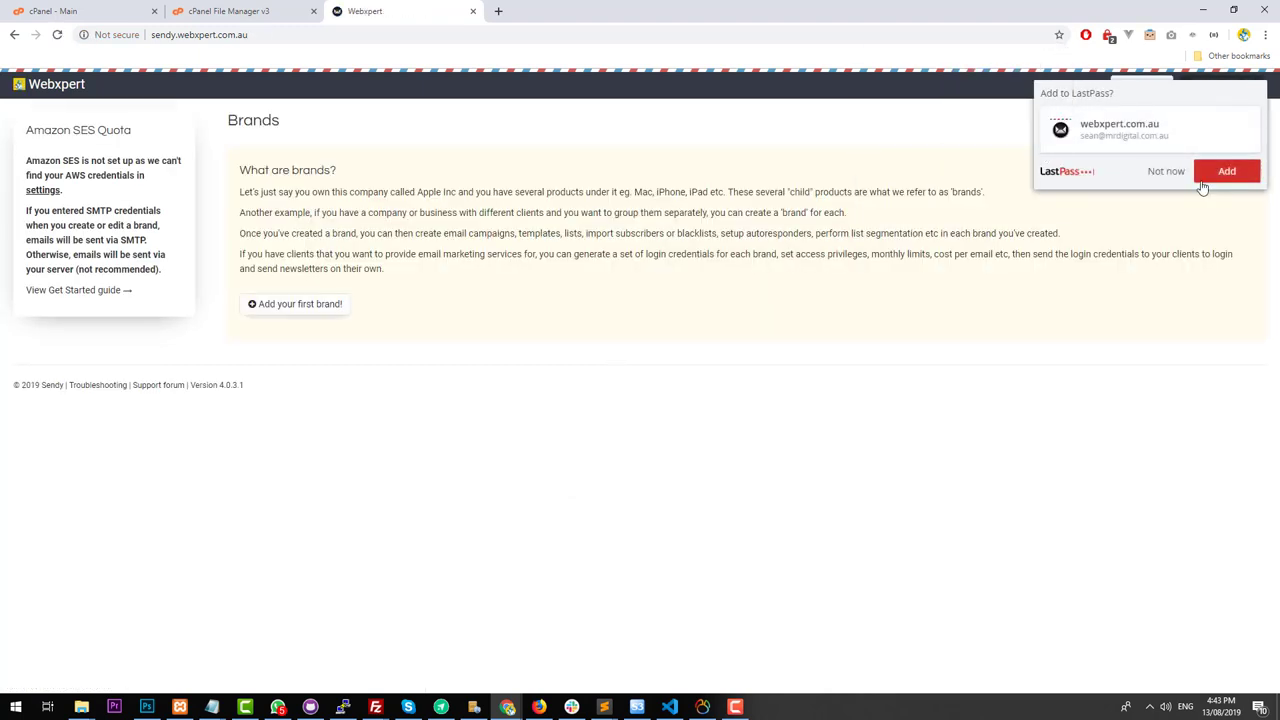
pyautogui.click(1162, 174)
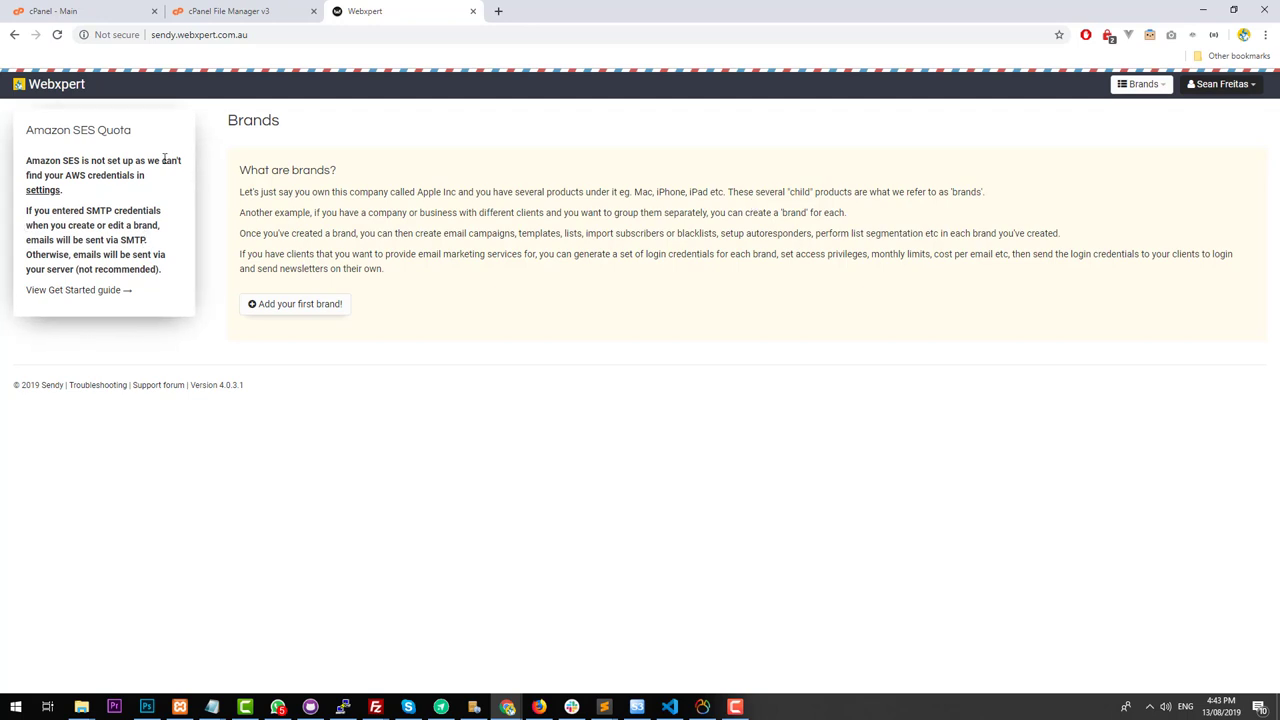
# Step: Go to Sendy's Settings page with its Amazon Web Services Credentials section, then start a new browser tab
pyautogui.tripleClick(36, 133)
pyautogui.click(140, 156)
pyautogui.click(50, 191)
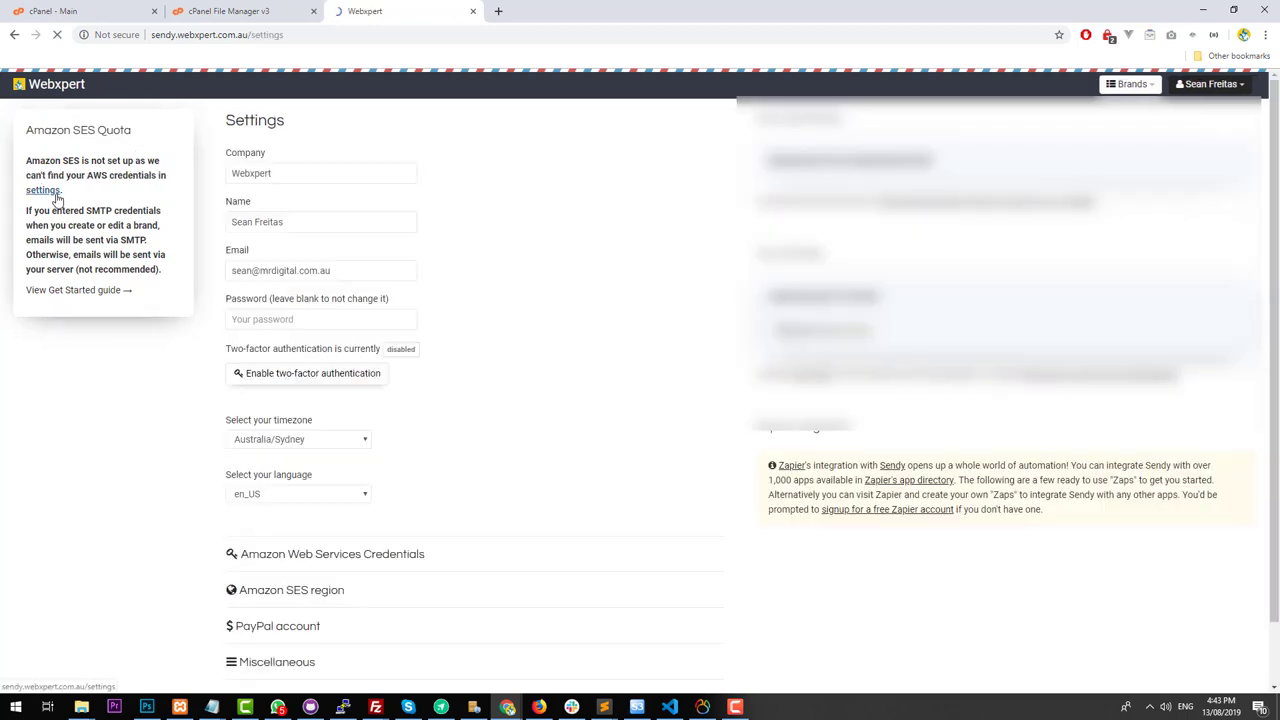
pyautogui.scroll(-3, 385, 340)
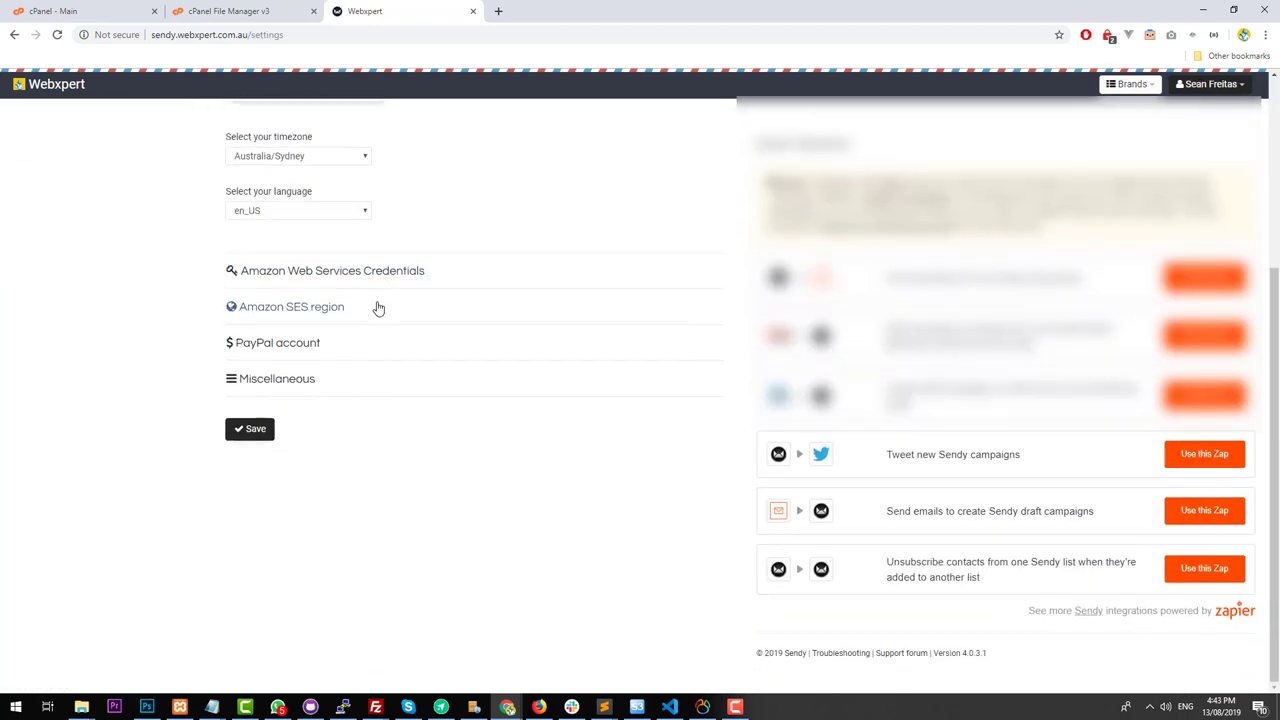
pyautogui.scroll(3, 375, 300)
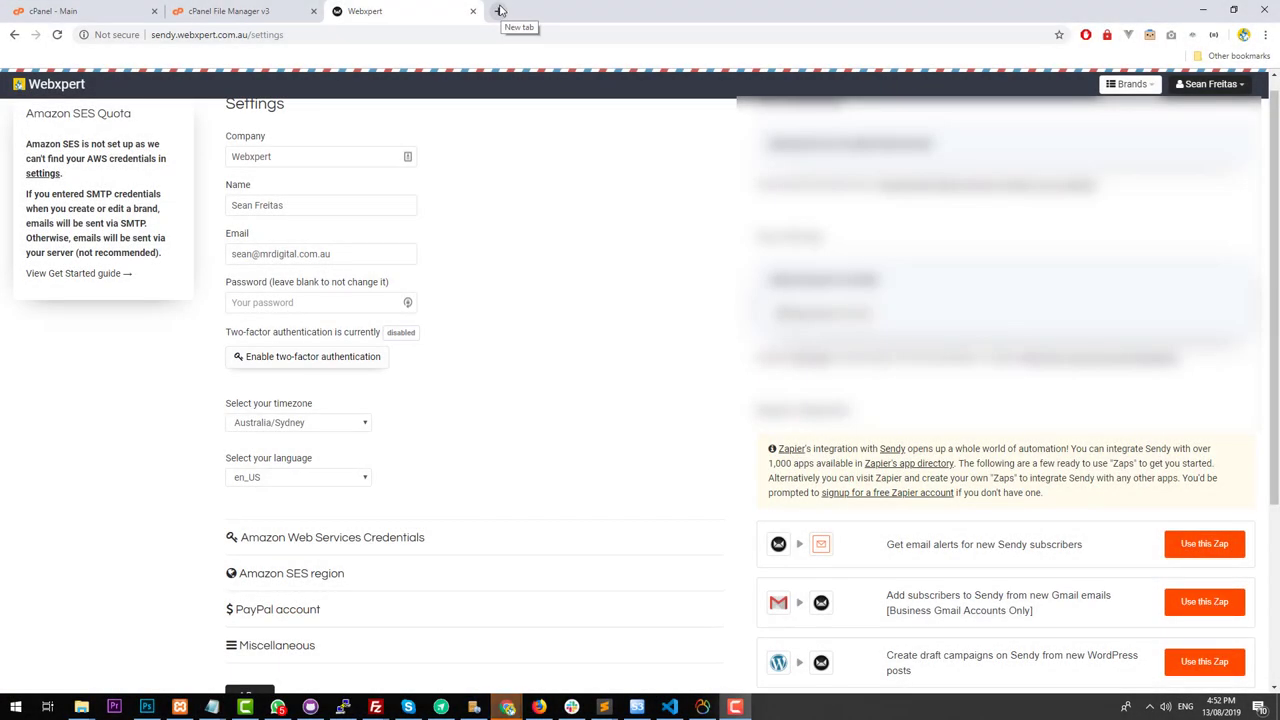
pyautogui.click(500, 10)
# Step: Search for 'amazon web services', go to aws.amazon.com and start Create an AWS Account
pyautogui.write('amazxon')
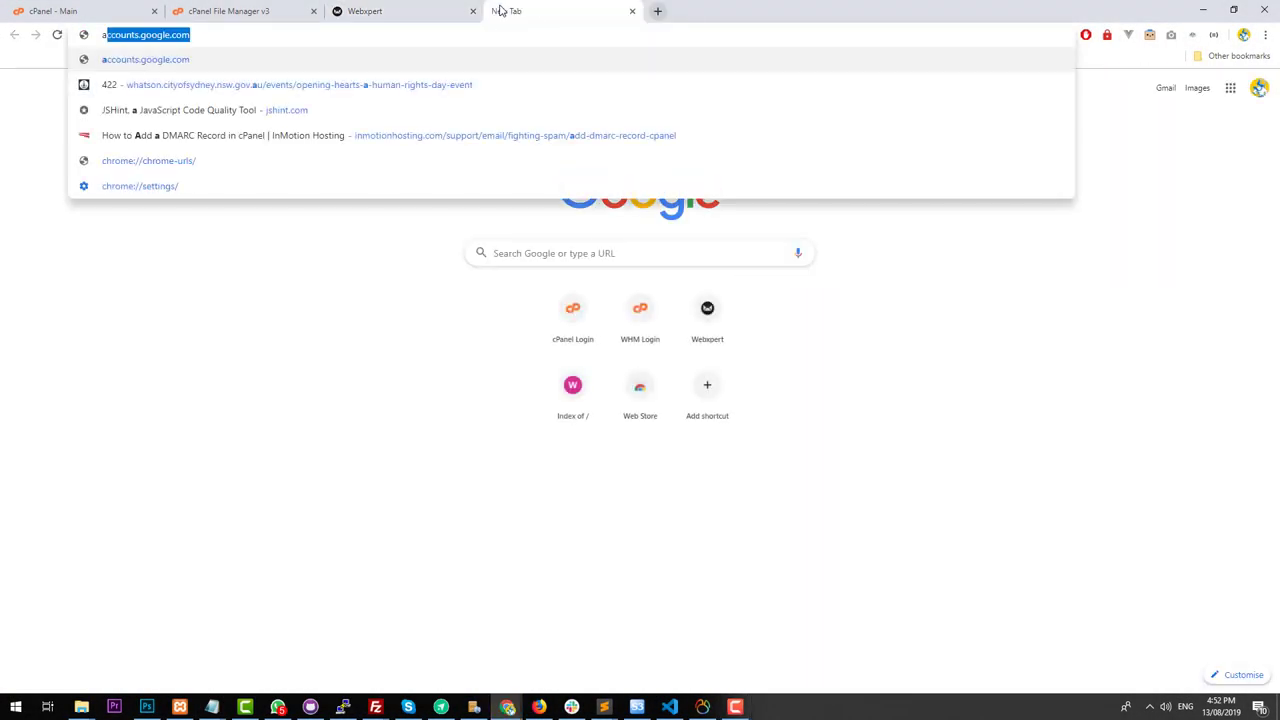
pyautogui.press('BackSpace')
pyautogui.press('BackSpace')
pyautogui.press('BackSpace')
pyautogui.write('on web se')
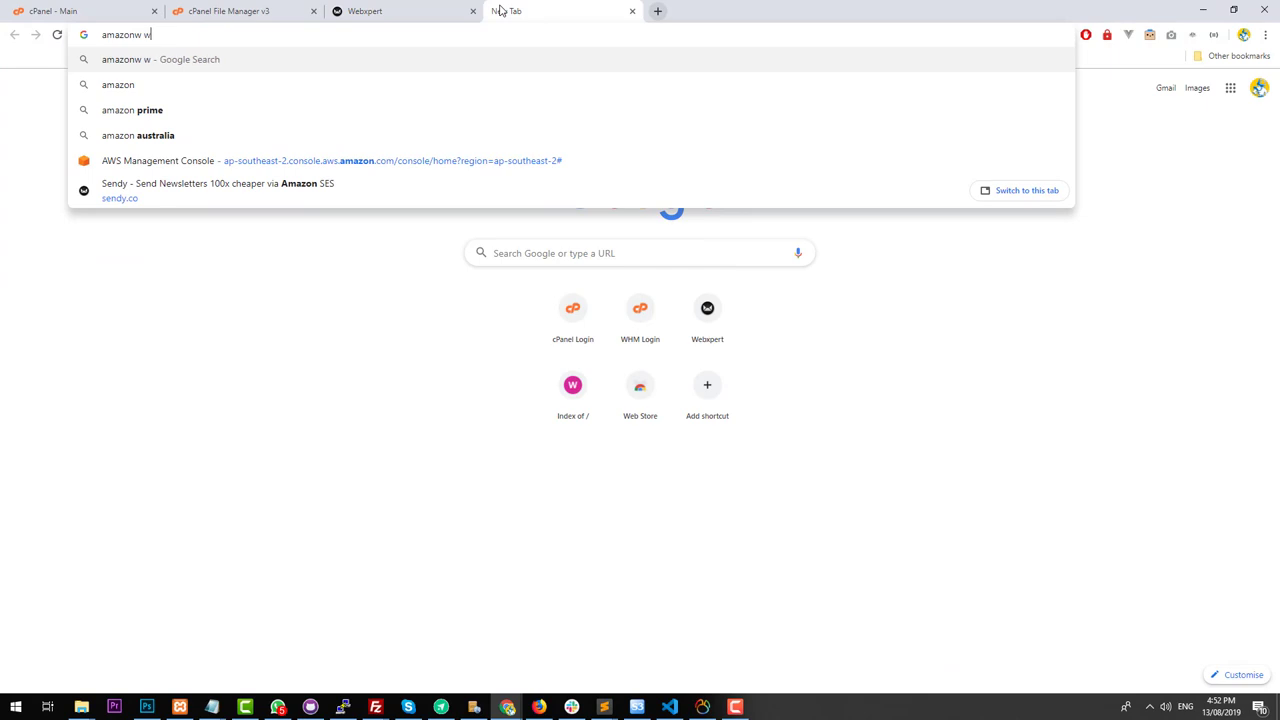
pyautogui.write('rvices')
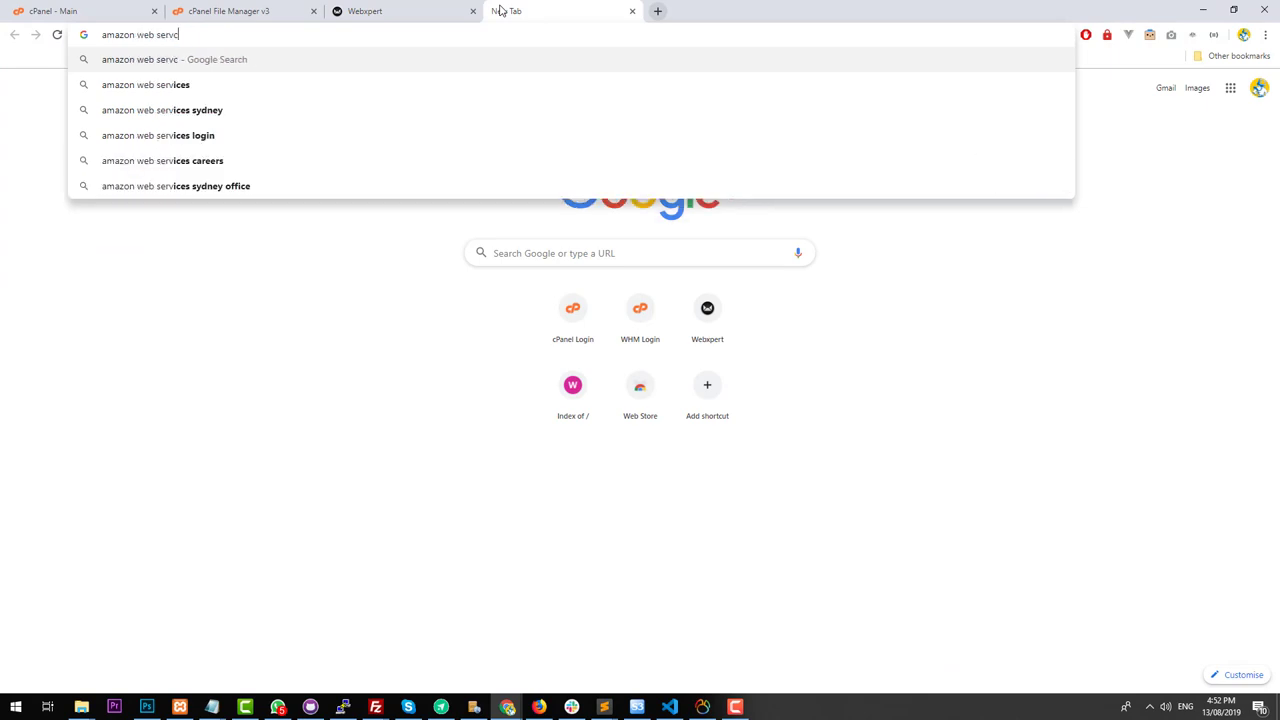
pyautogui.press('Return')
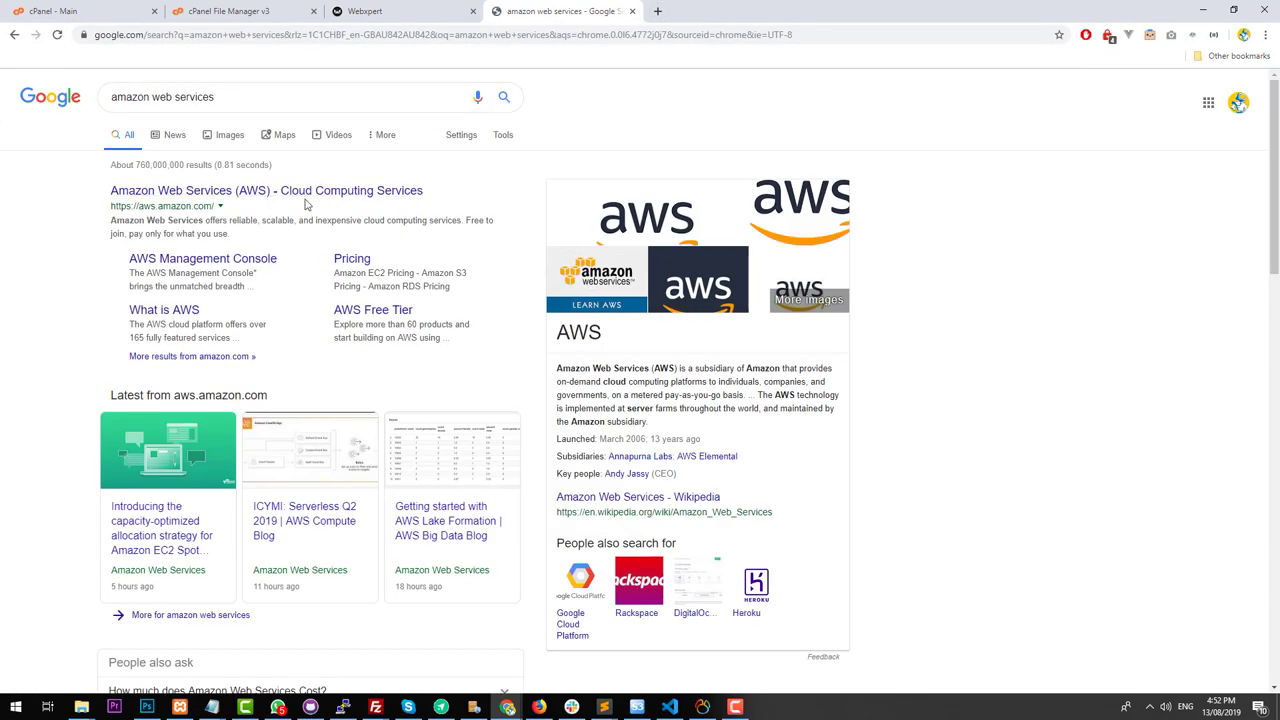
pyautogui.click(283, 205)
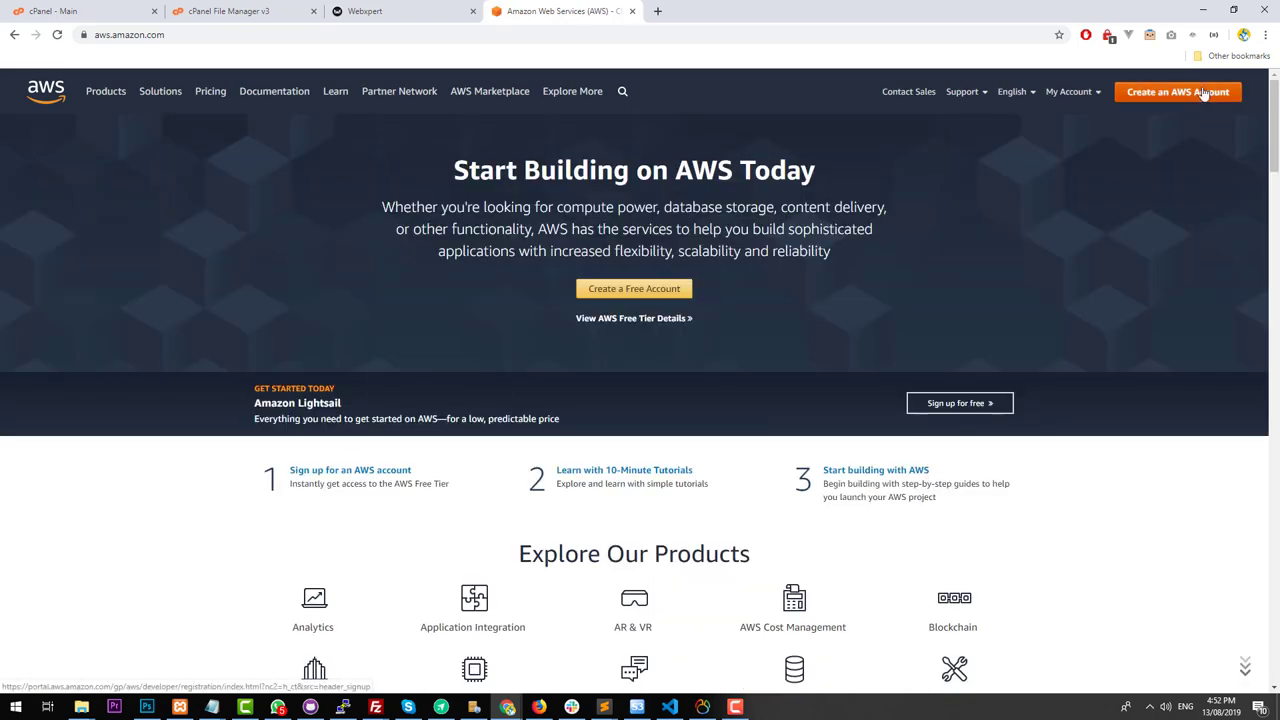
pyautogui.click(1204, 93)
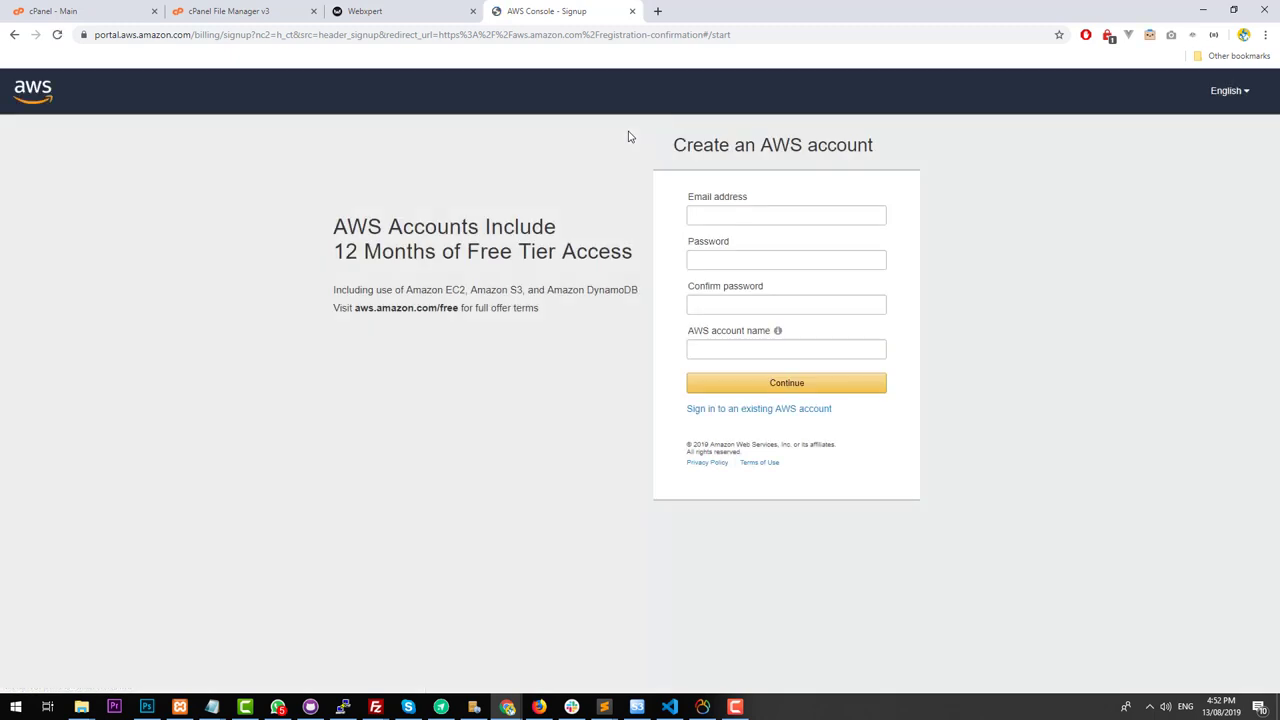
# Step: Enter the account e-mail, a matching password and confirmation, and account name Webxpert
pyautogui.click(750, 219)
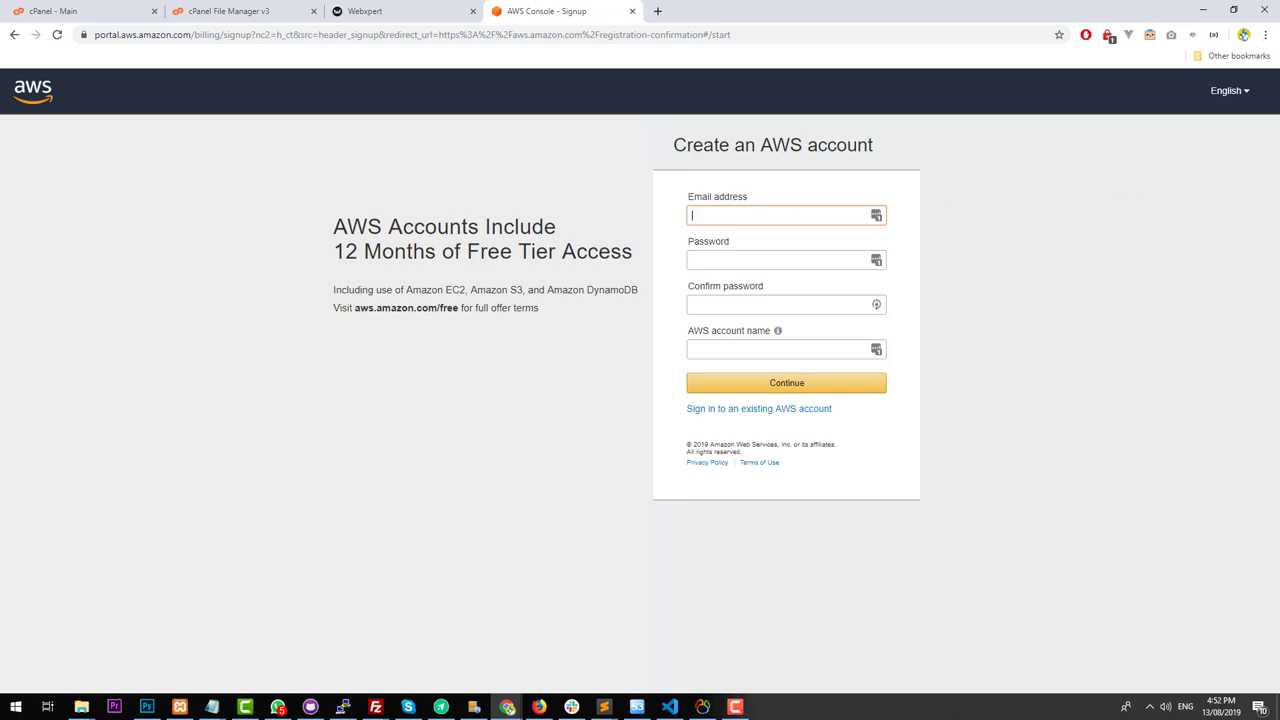
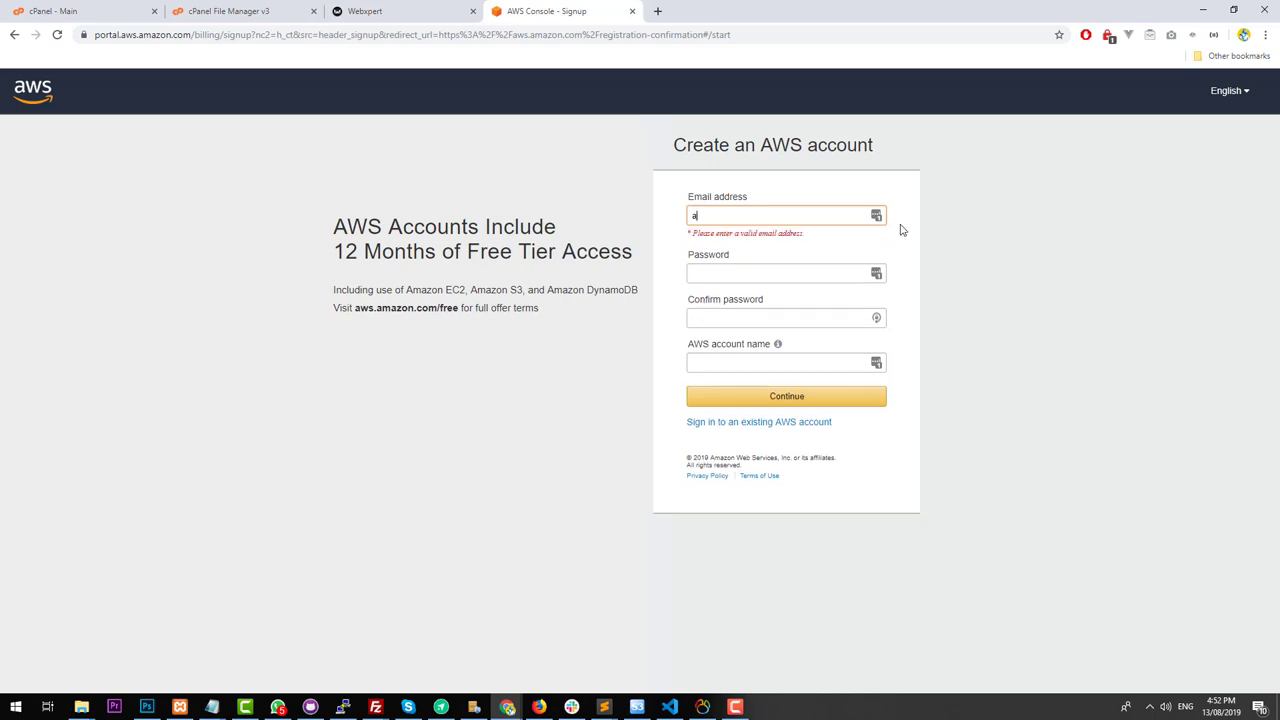
pyautogui.press('Tab')
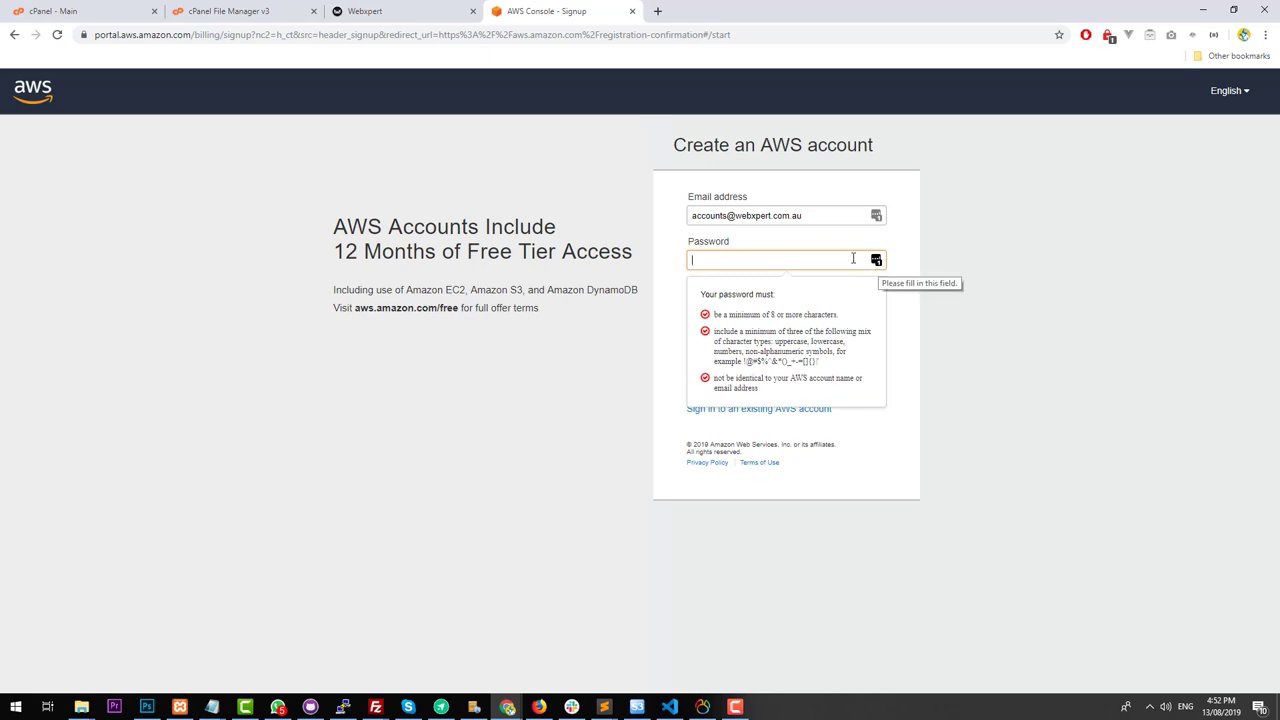
pyautogui.write('••••••••')
pyautogui.hotkey('ctrl', 'a')
pyautogui.write('••••')
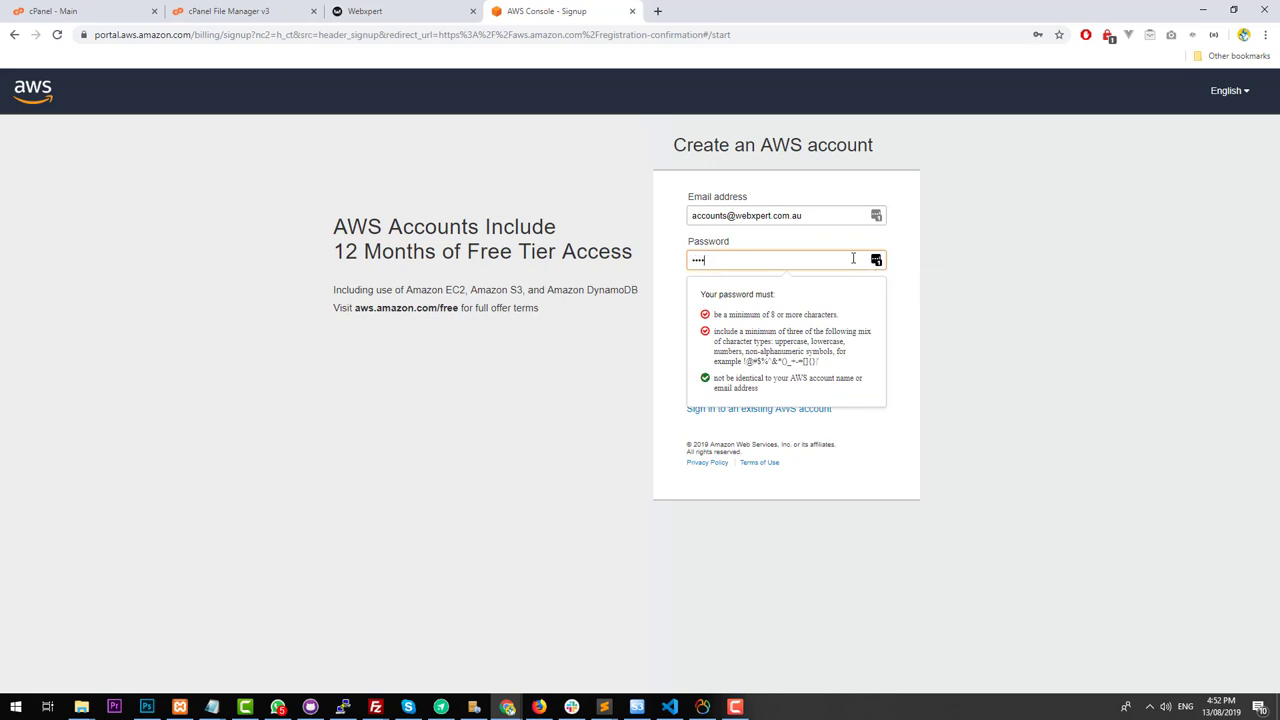
pyautogui.write('•••')
pyautogui.click(828, 303)
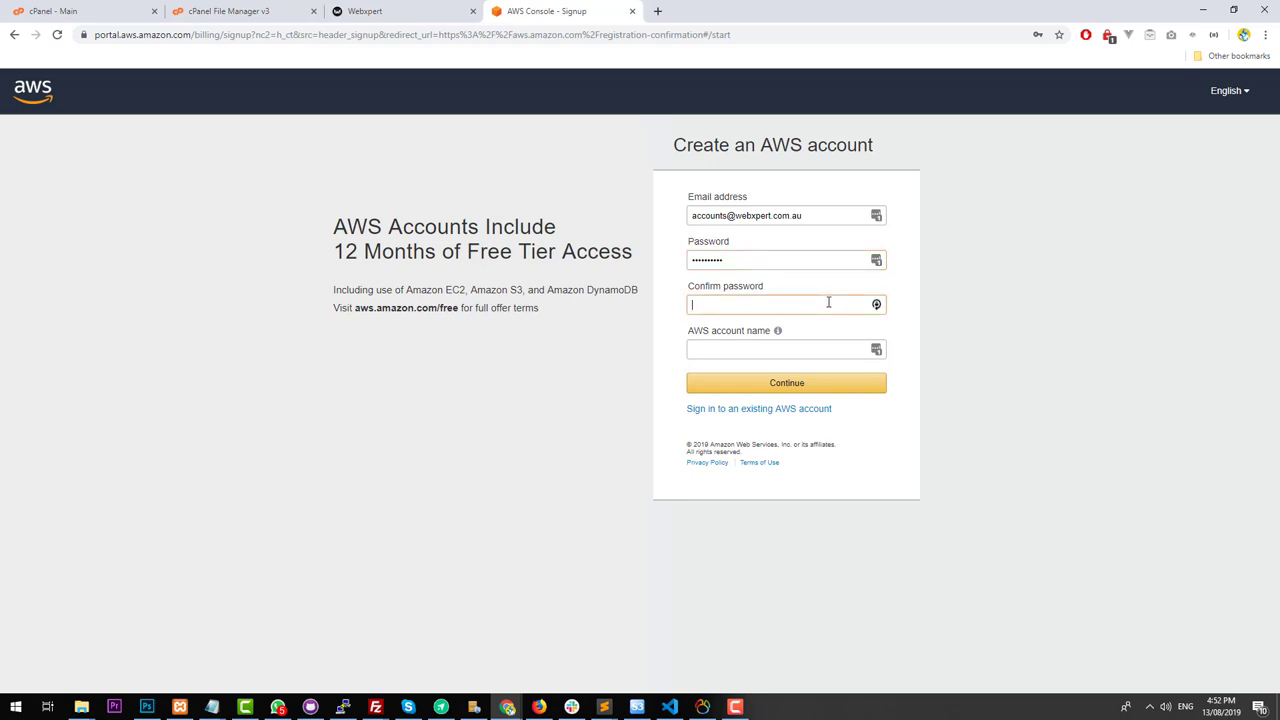
pyautogui.write('••••••••••')
pyautogui.press('Tab')
pyautogui.write('Webxpe')
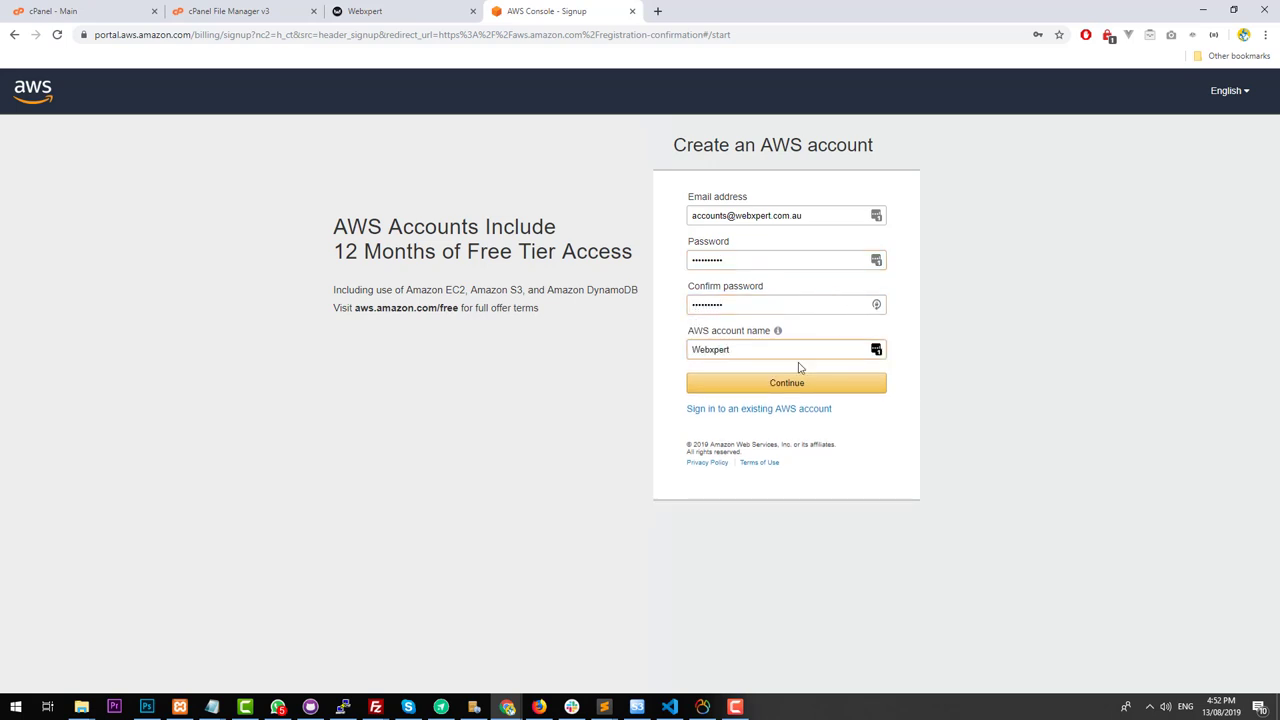
pyautogui.moveTo(779, 333)
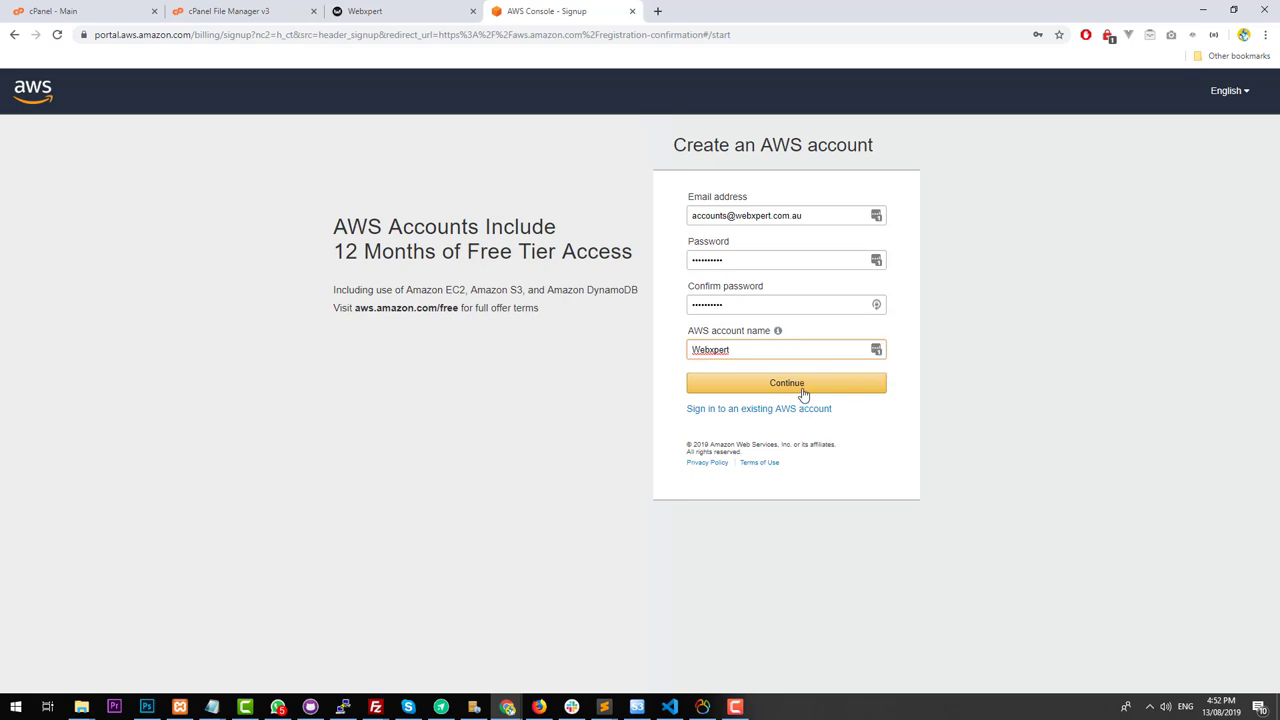
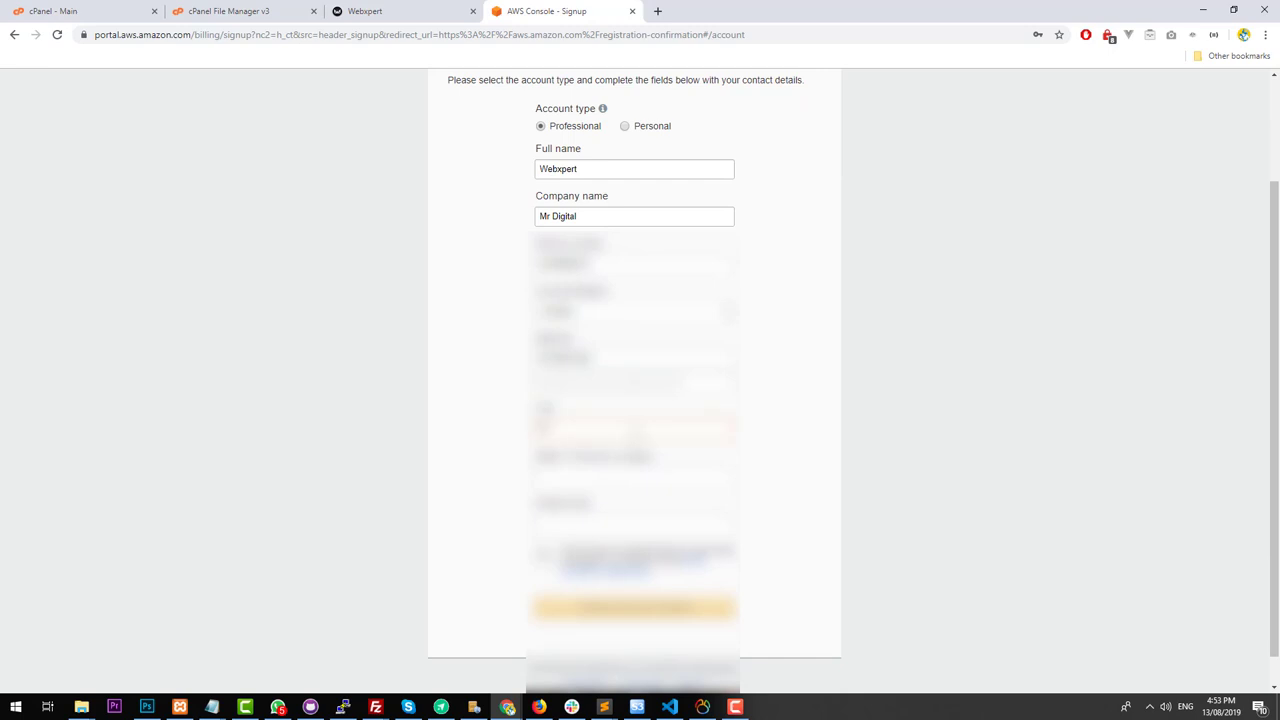
# Step: Enter Dhaka as the city, accept the AWS customer agreement and submit the contact details
pyautogui.press('Tab')
pyautogui.write('Dhaka')
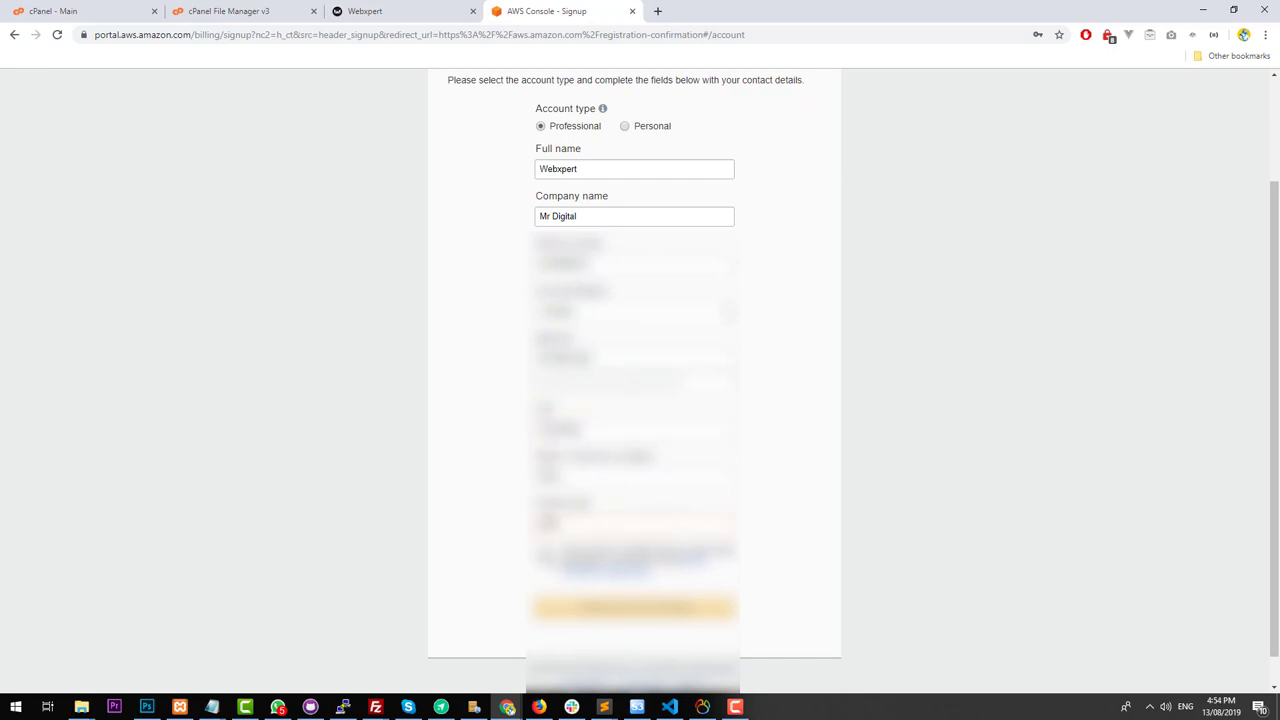
pyautogui.press('Tab')
pyautogui.press('Return')
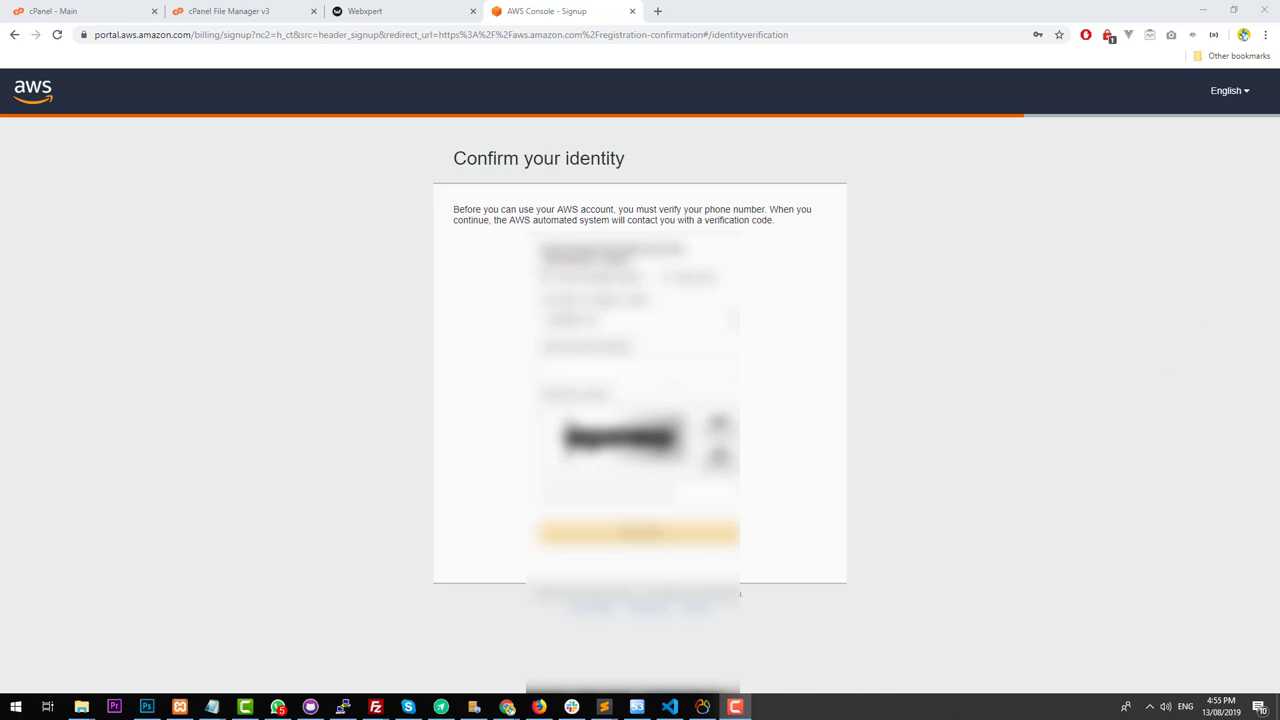
# Step: Enter the account phone number and the security check characters, then request the verification call
pyautogui.click(610, 370)
pyautogui.write('03001234')
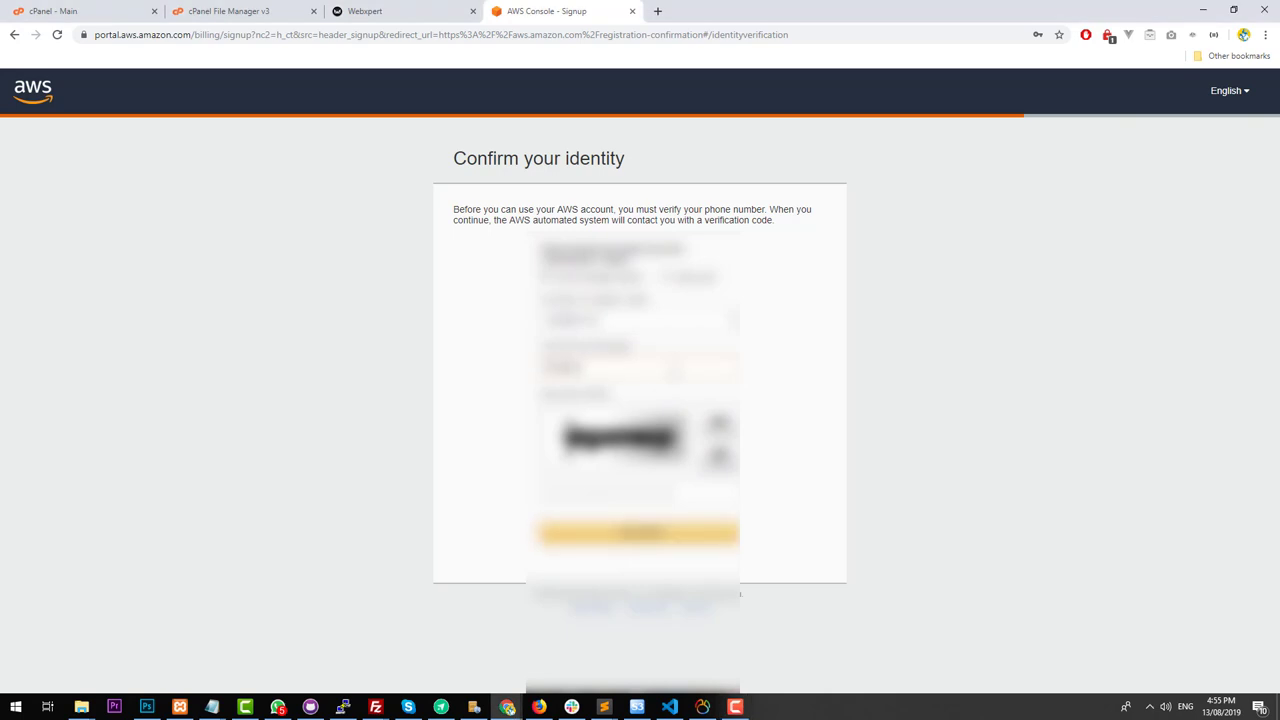
pyautogui.click(662, 490)
pyautogui.write('xk4m')
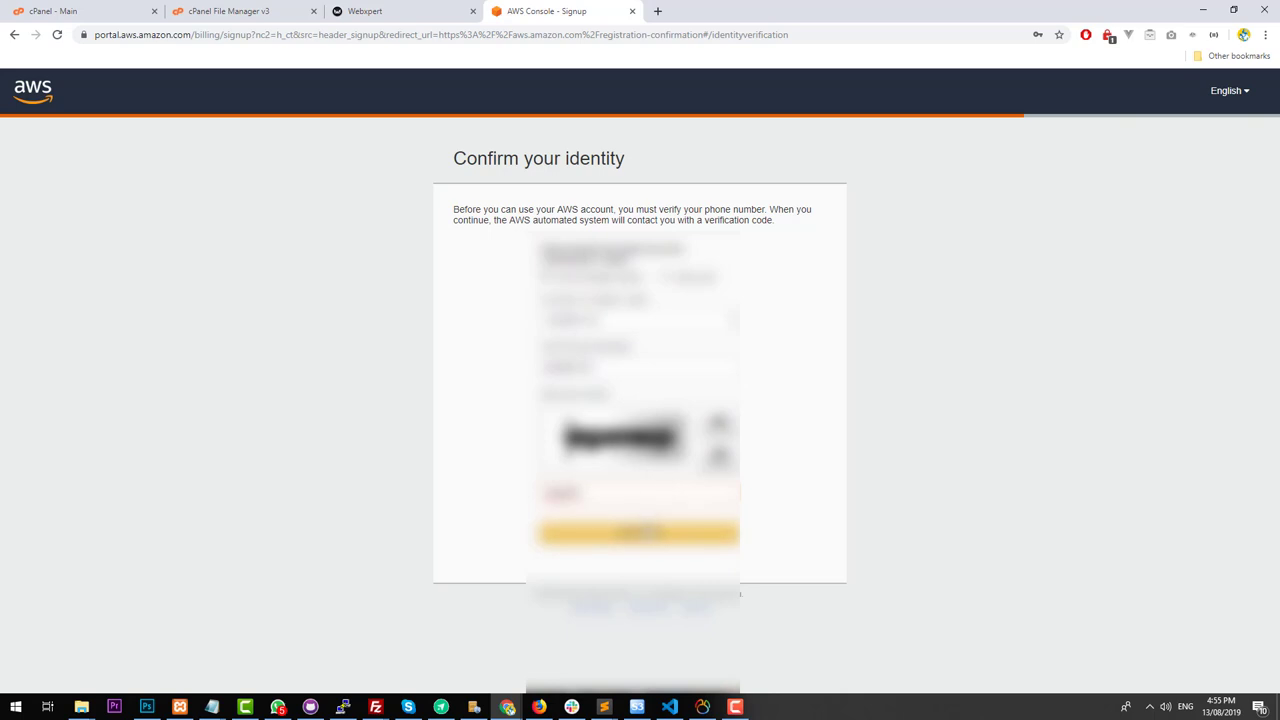
pyautogui.press('Return')
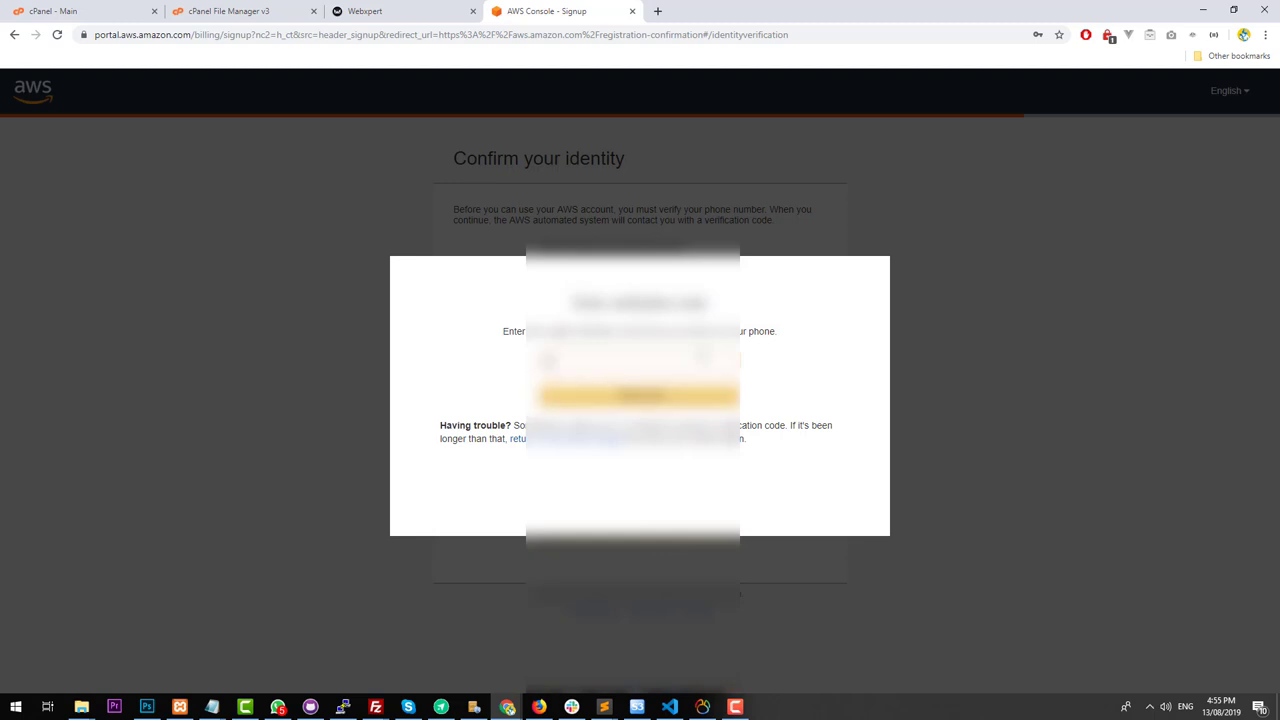
# Step: Enter the phone verification code, verify it and continue past identity confirmation
pyautogui.click(677, 394)
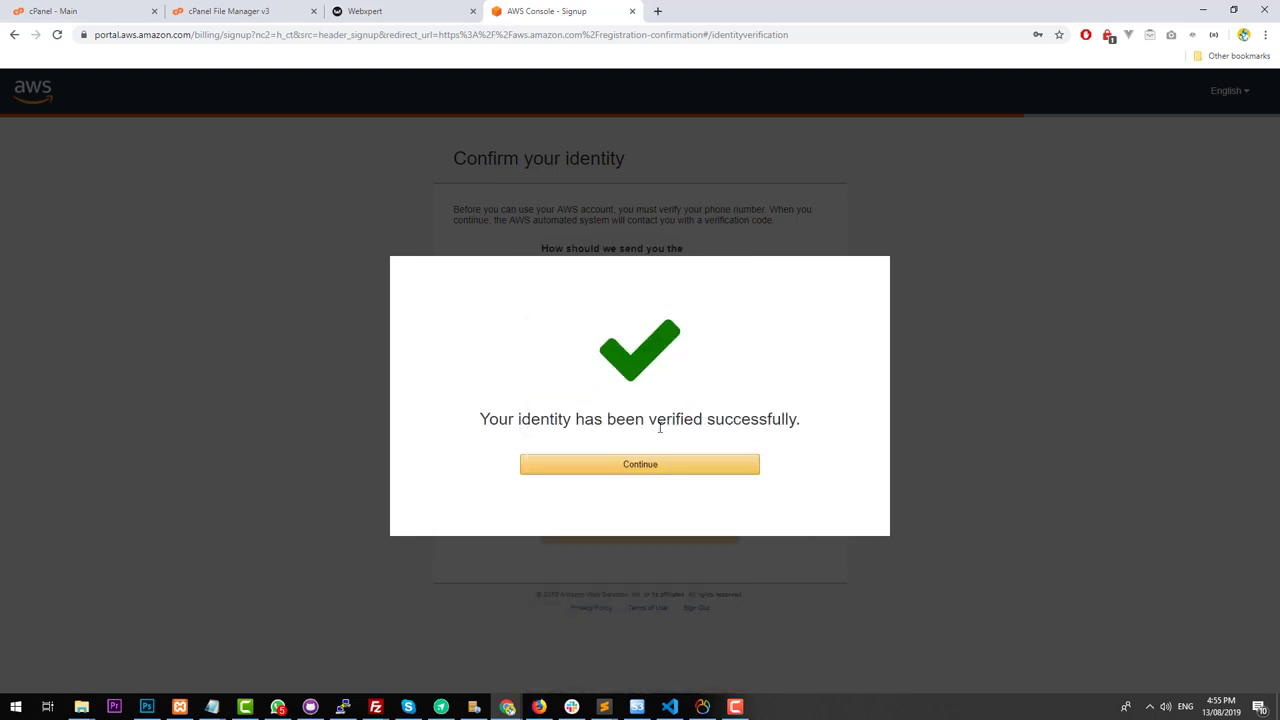
pyautogui.click(636, 466)
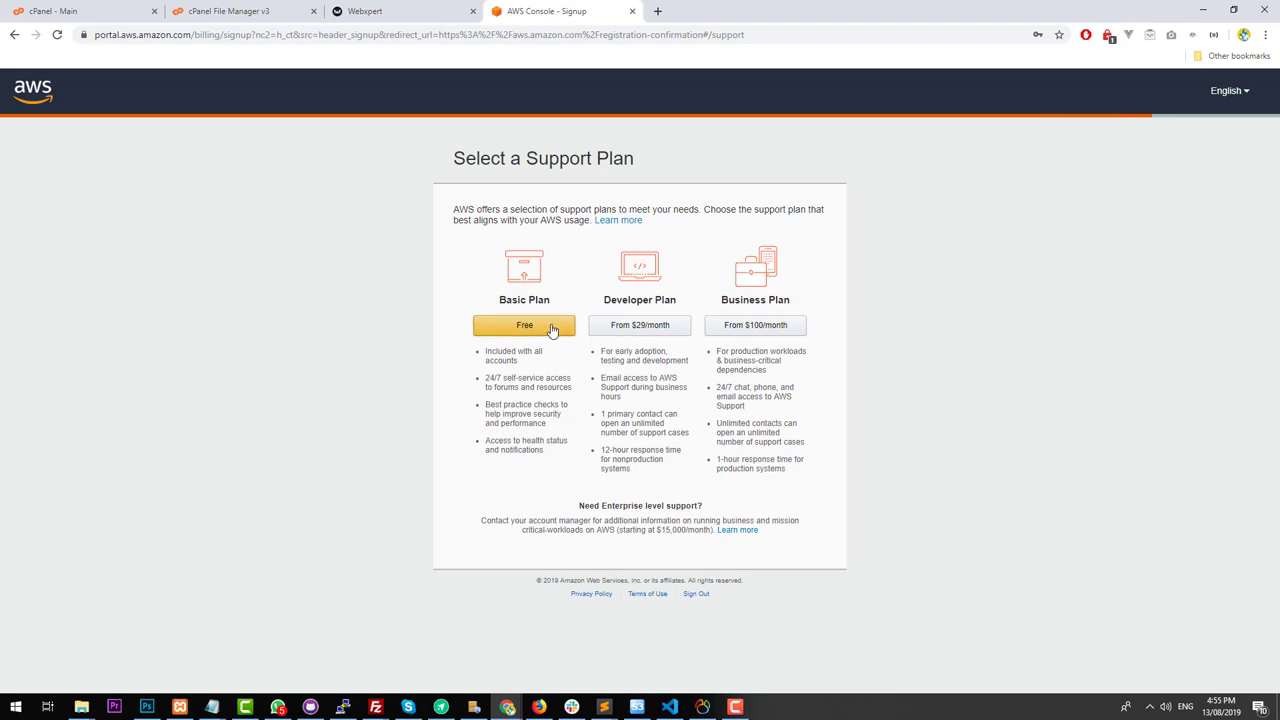
# Step: Choose the free Basic support plan and sign in as root with the account e-mail and password
pyautogui.click(524, 325)
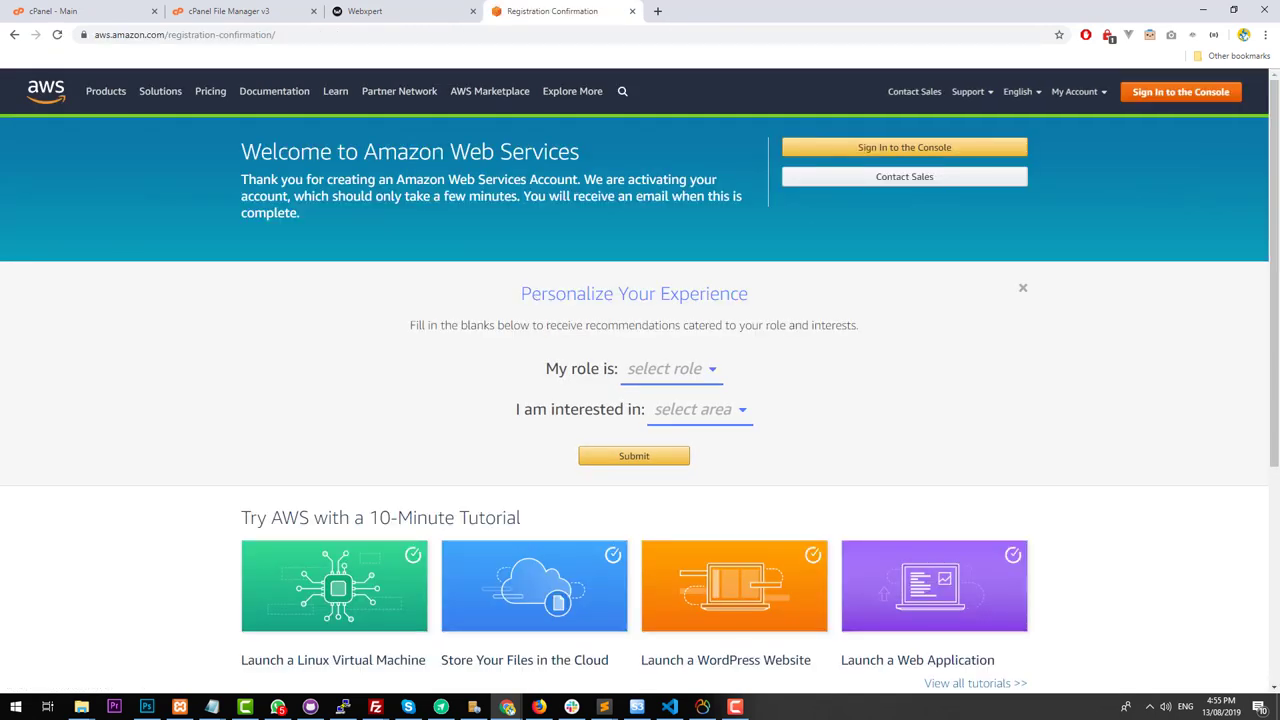
pyautogui.click(1175, 93)
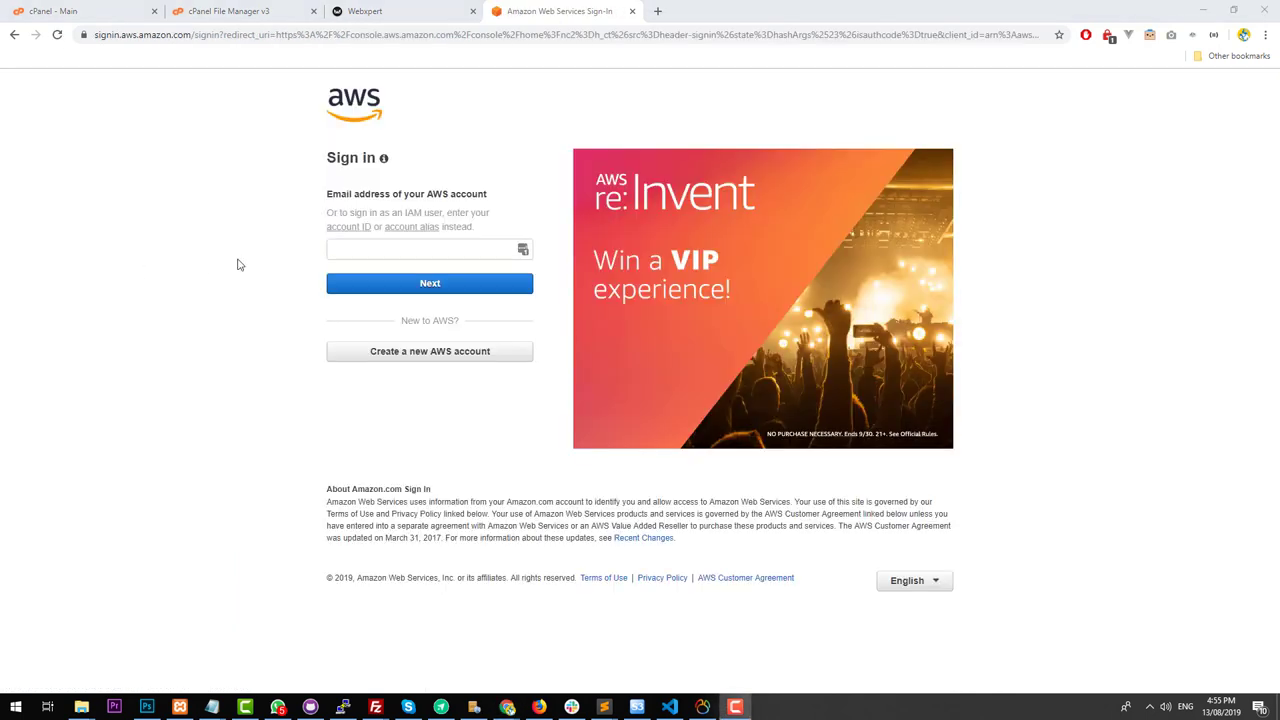
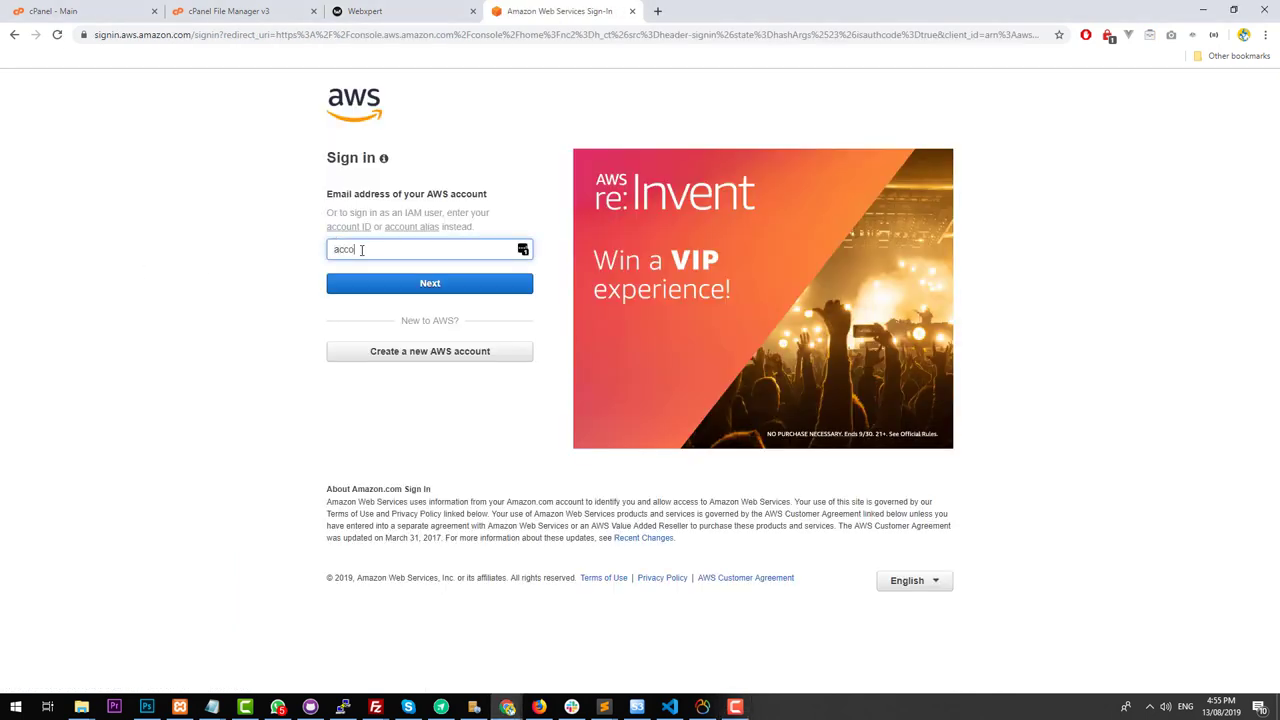
pyautogui.press('Return')
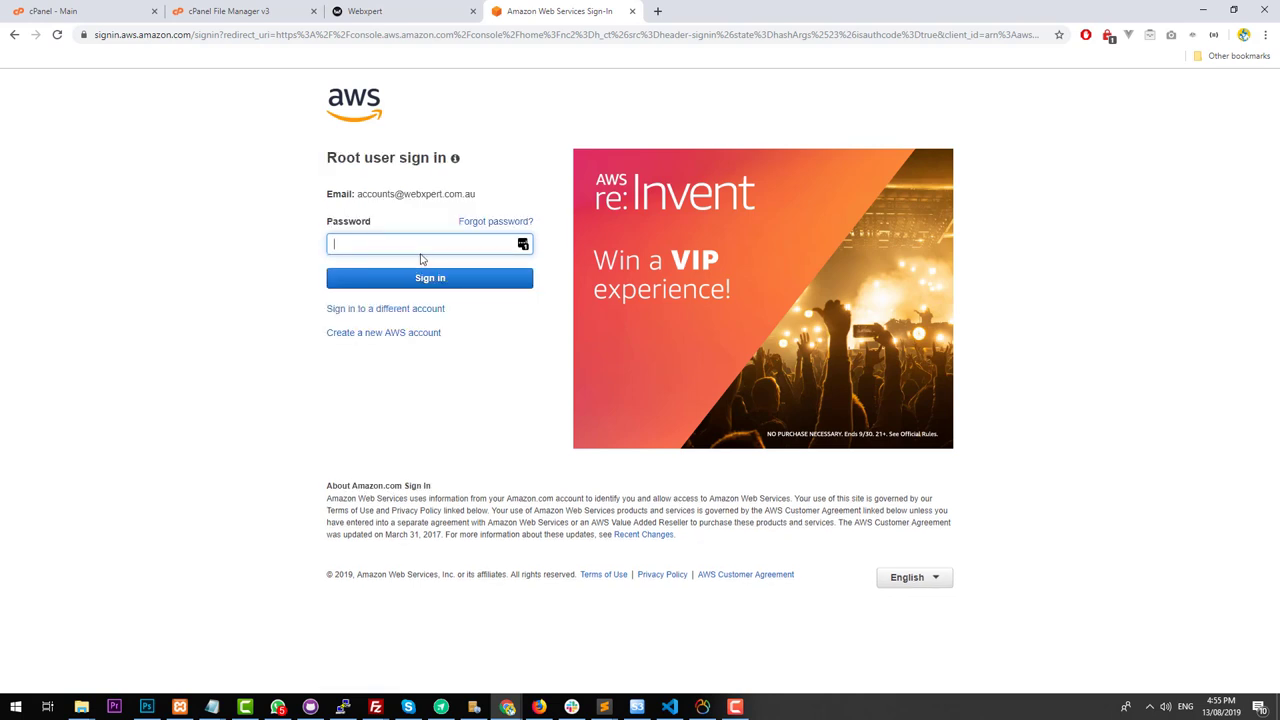
pyautogui.write('••••••••••')
pyautogui.press('Return')
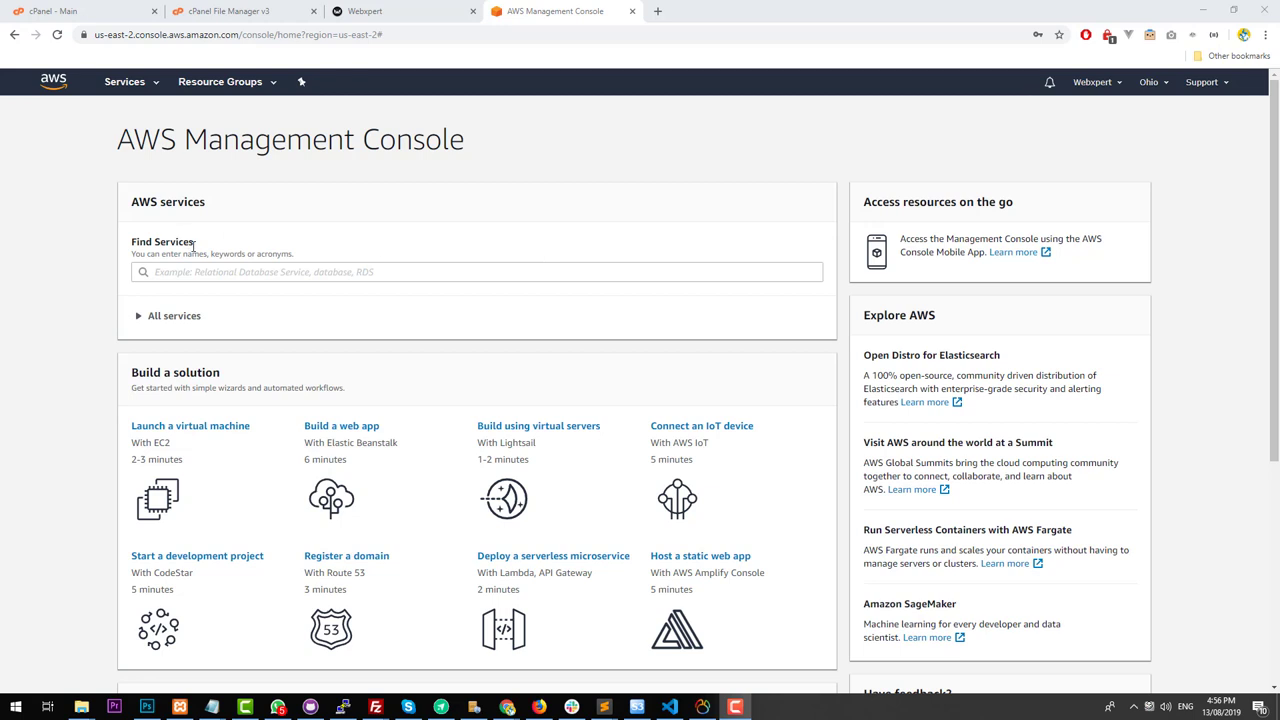
# Step: Search 'ses' to open Simple Email Service and switch to the US West (Oregon) region
pyautogui.click(185, 271)
pyautogui.write('ses')
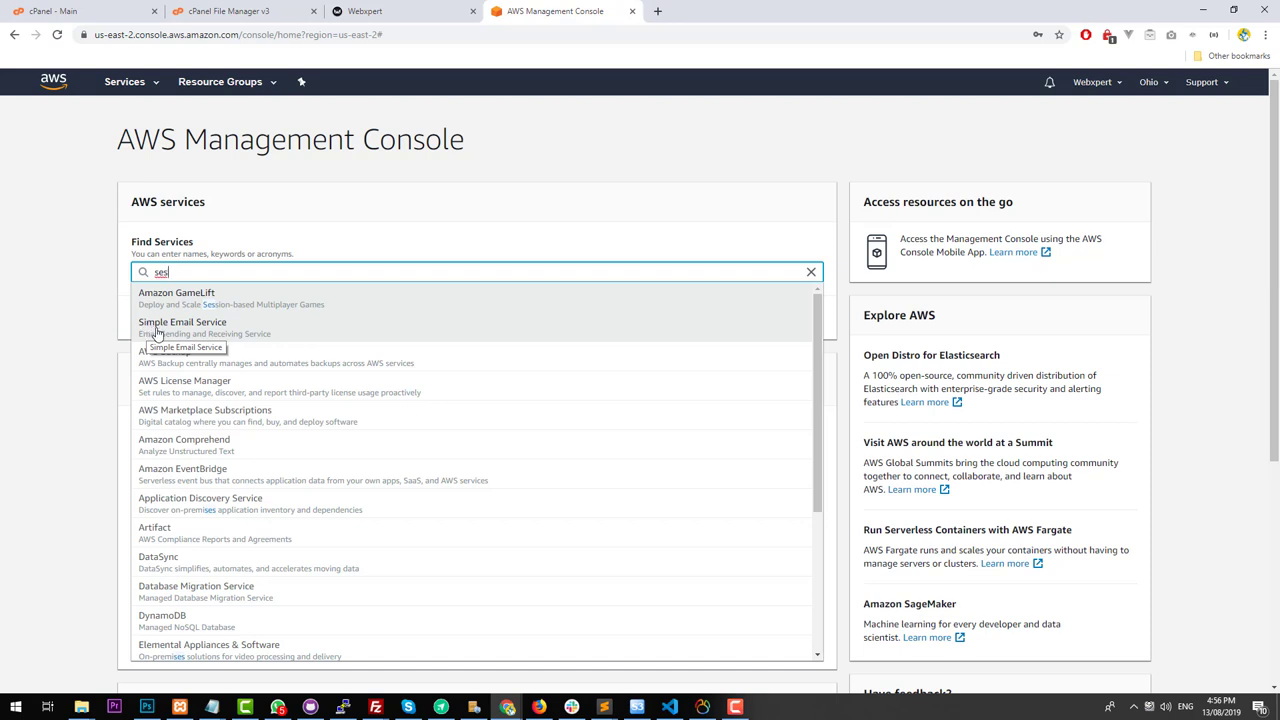
pyautogui.click(157, 333)
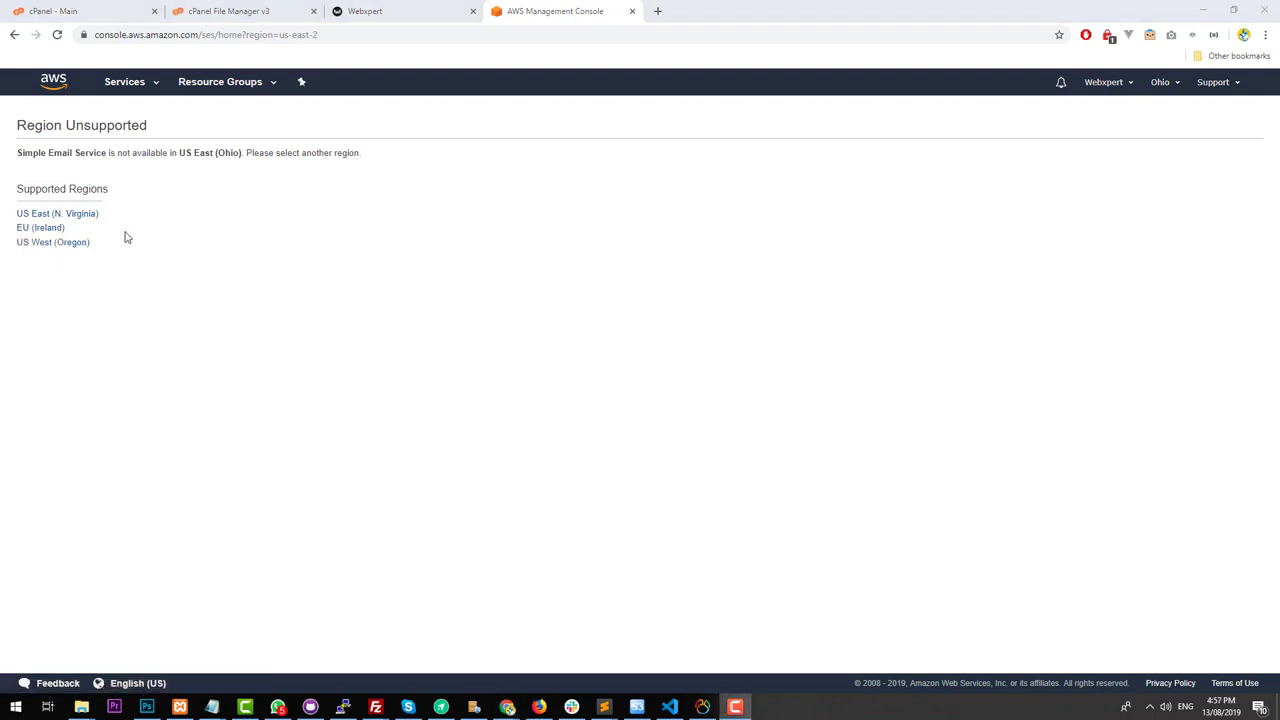
pyautogui.click(61, 243)
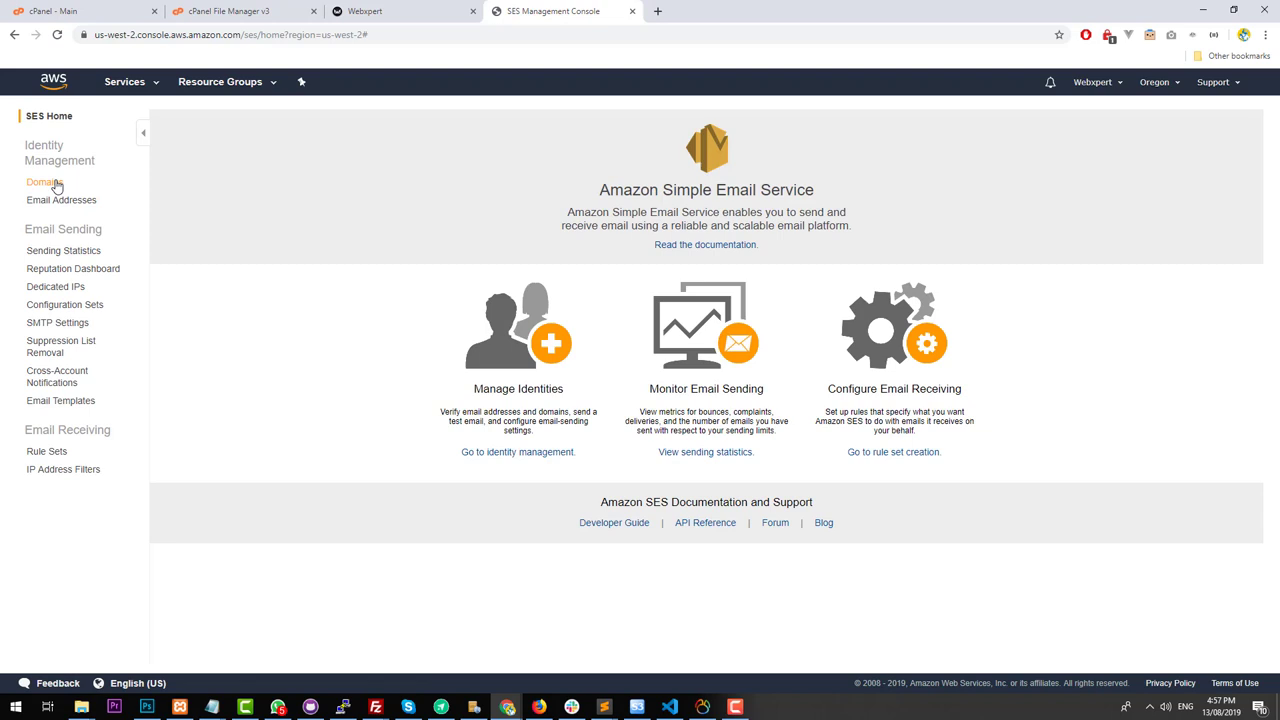
# Step: Submit webxpert.com.au for SES domain verification with Generate DKIM Settings enabled
pyautogui.click(44, 182)
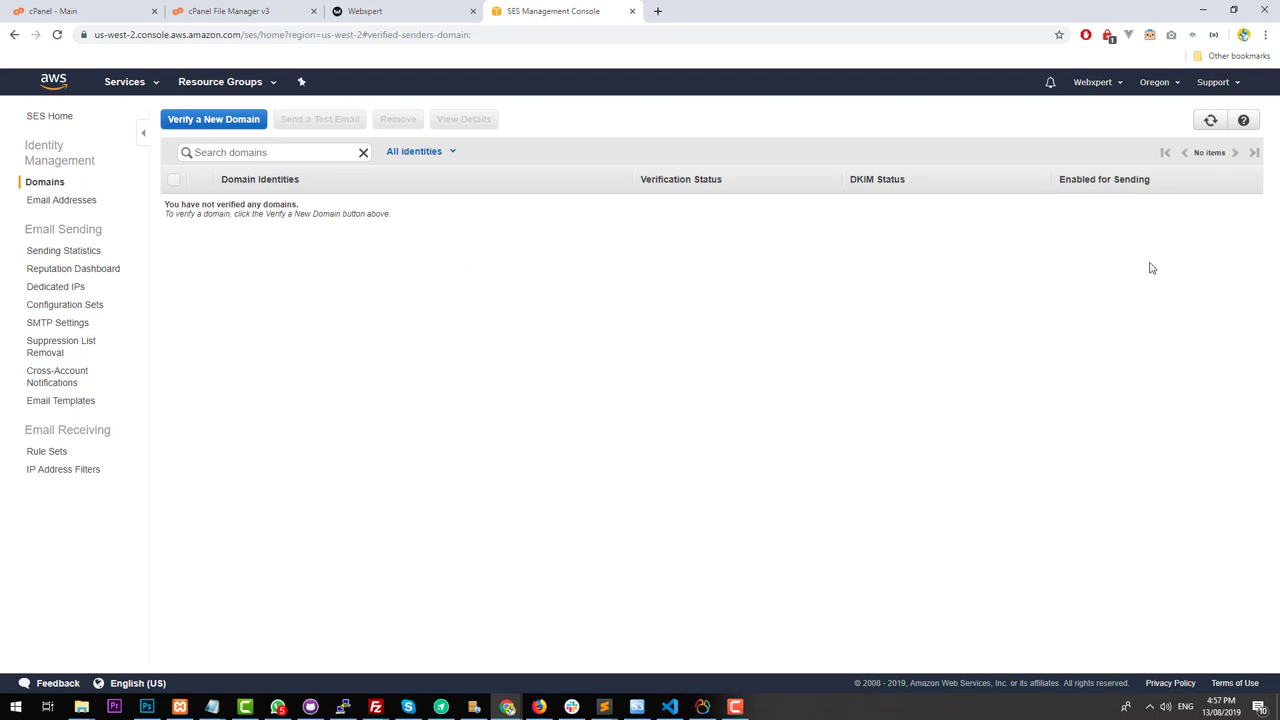
pyautogui.click(225, 128)
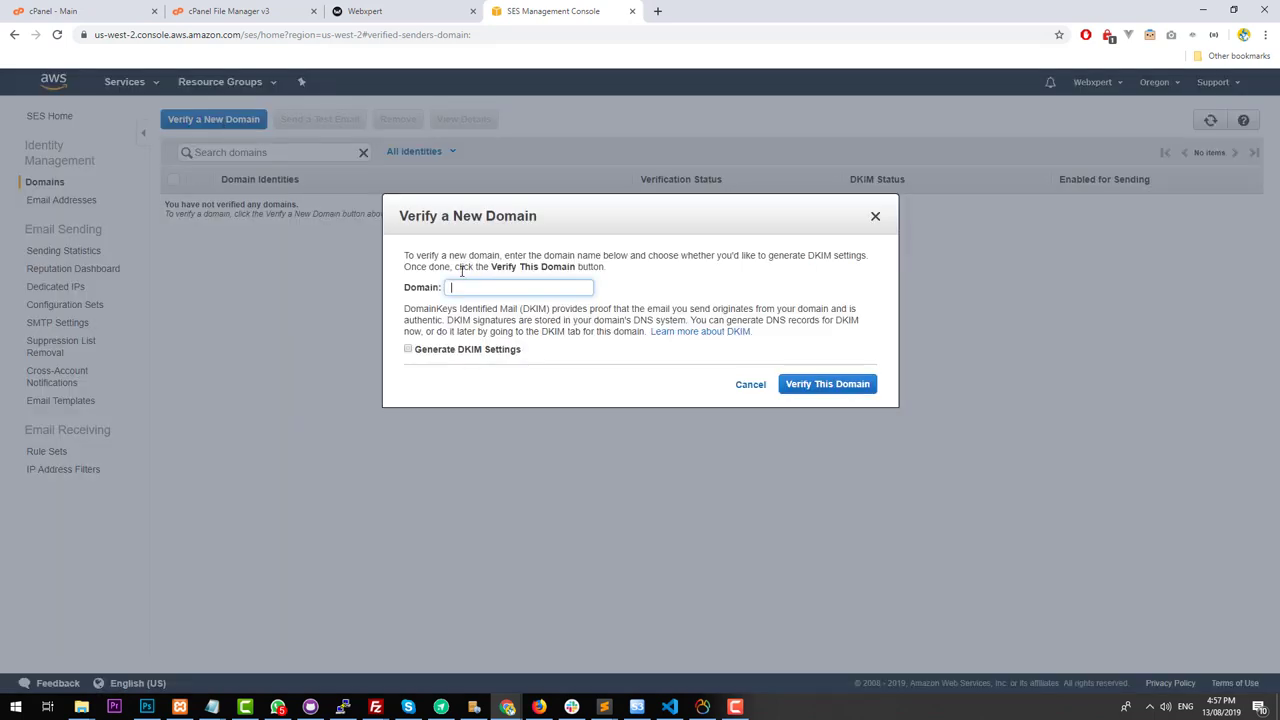
pyautogui.write('webxpert.com.au')
pyautogui.click(453, 350)
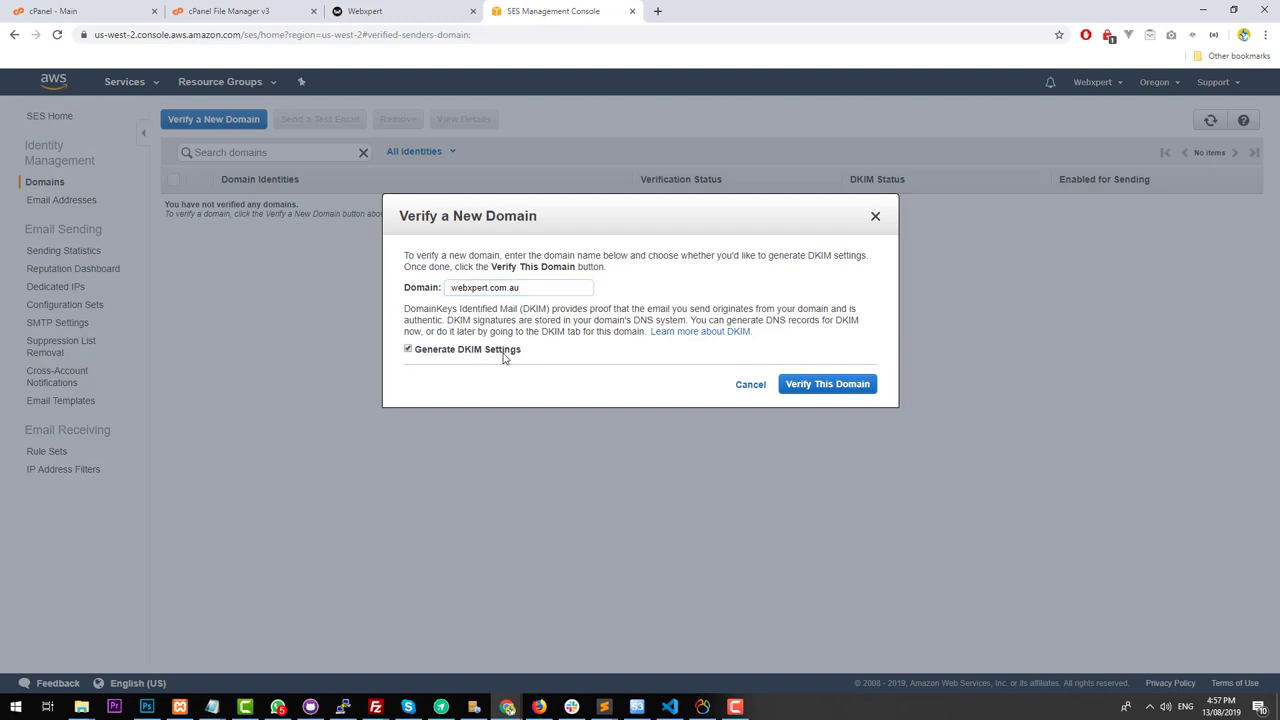
pyautogui.click(840, 388)
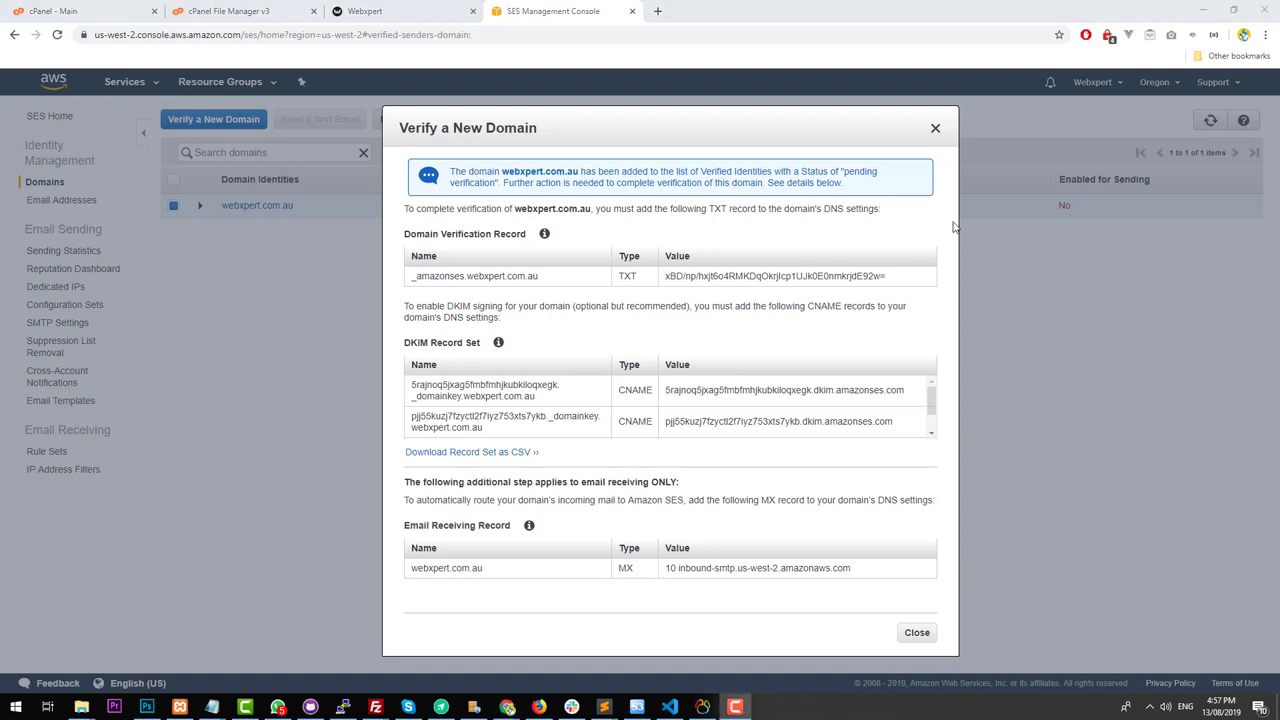
pyautogui.click(200, 10)
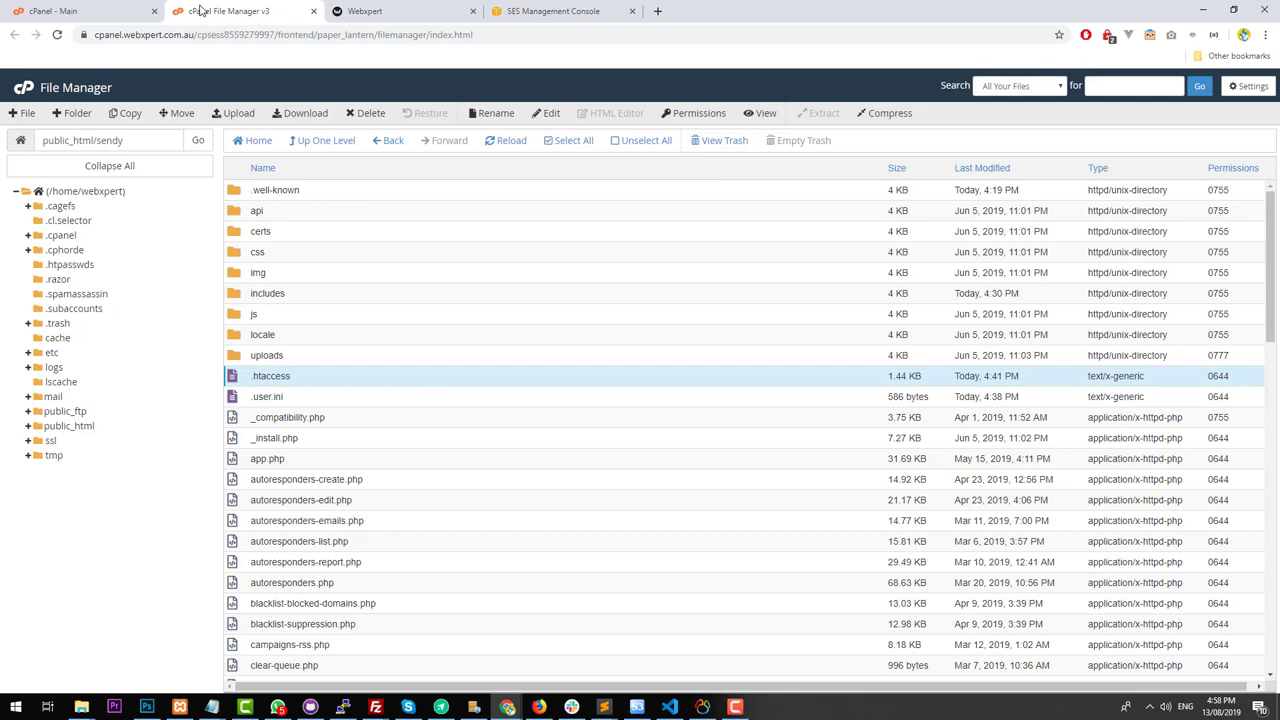
# Step: Close File Manager and open webxpert.com.au's records in cPanel Zone Editor, then return to SES
pyautogui.click(313, 11)
pyautogui.click(60, 11)
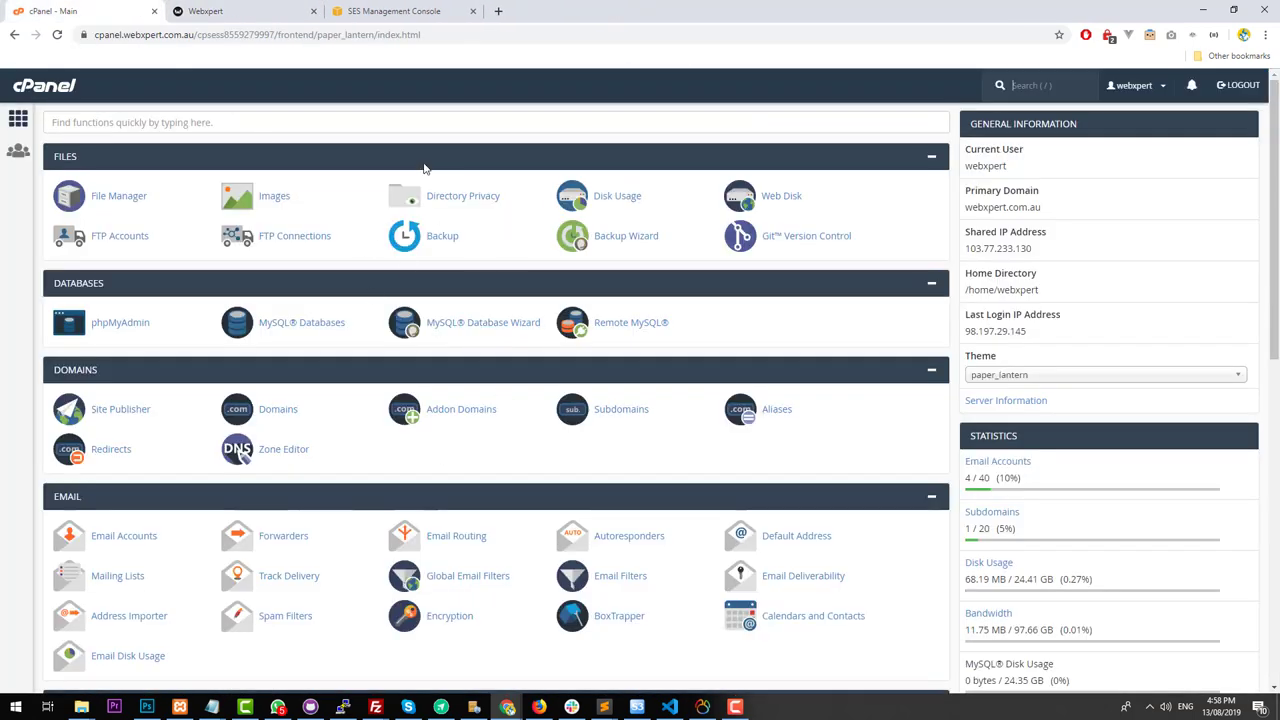
pyautogui.click(305, 453)
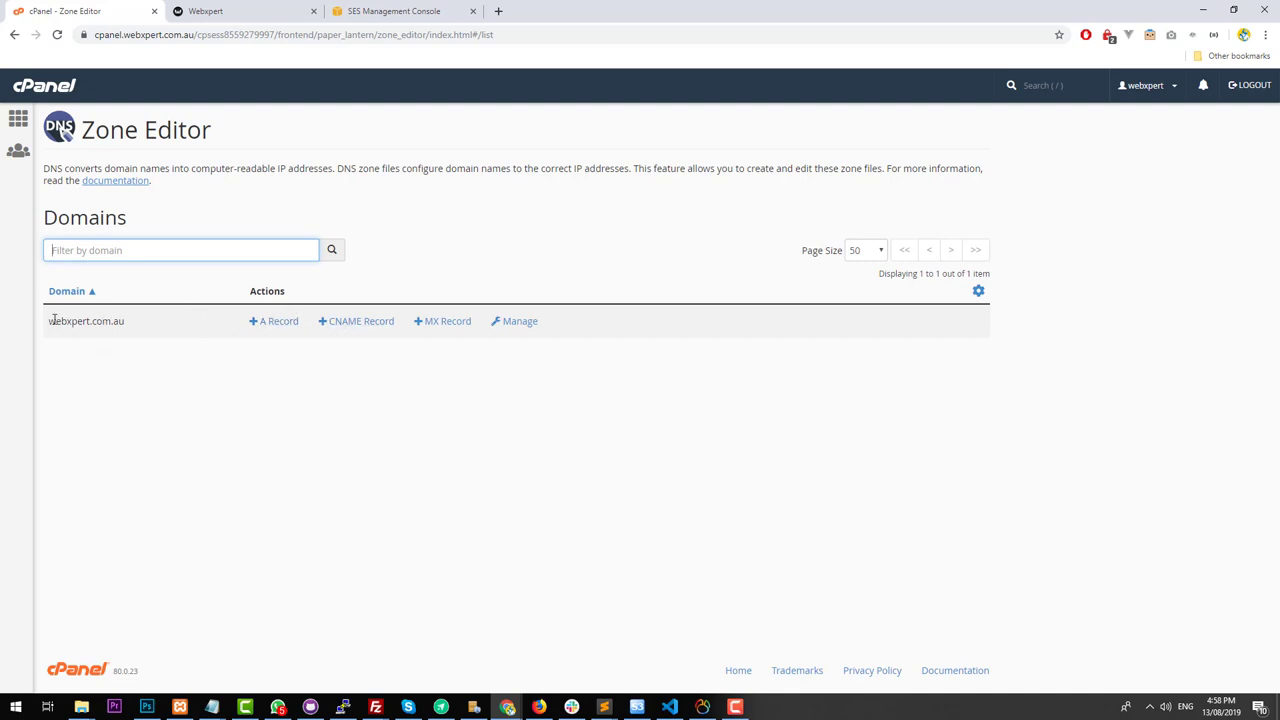
pyautogui.click(513, 321)
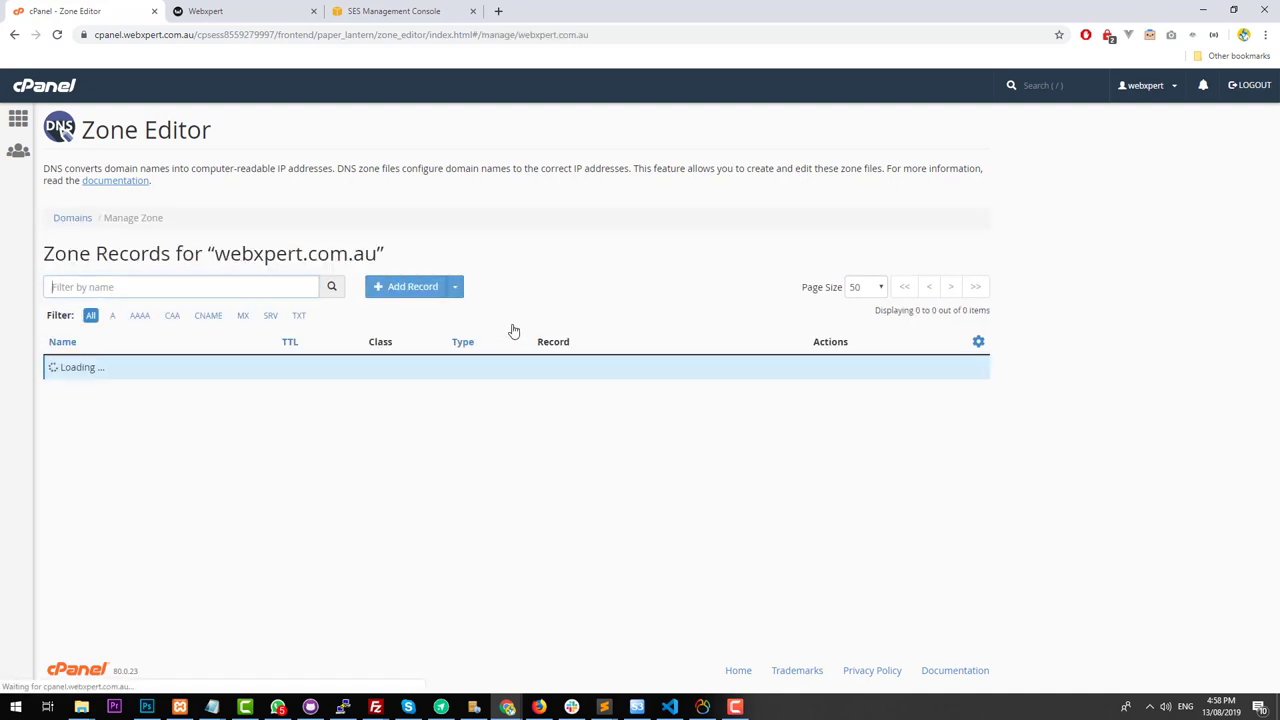
pyautogui.scroll(-1, 386, 196)
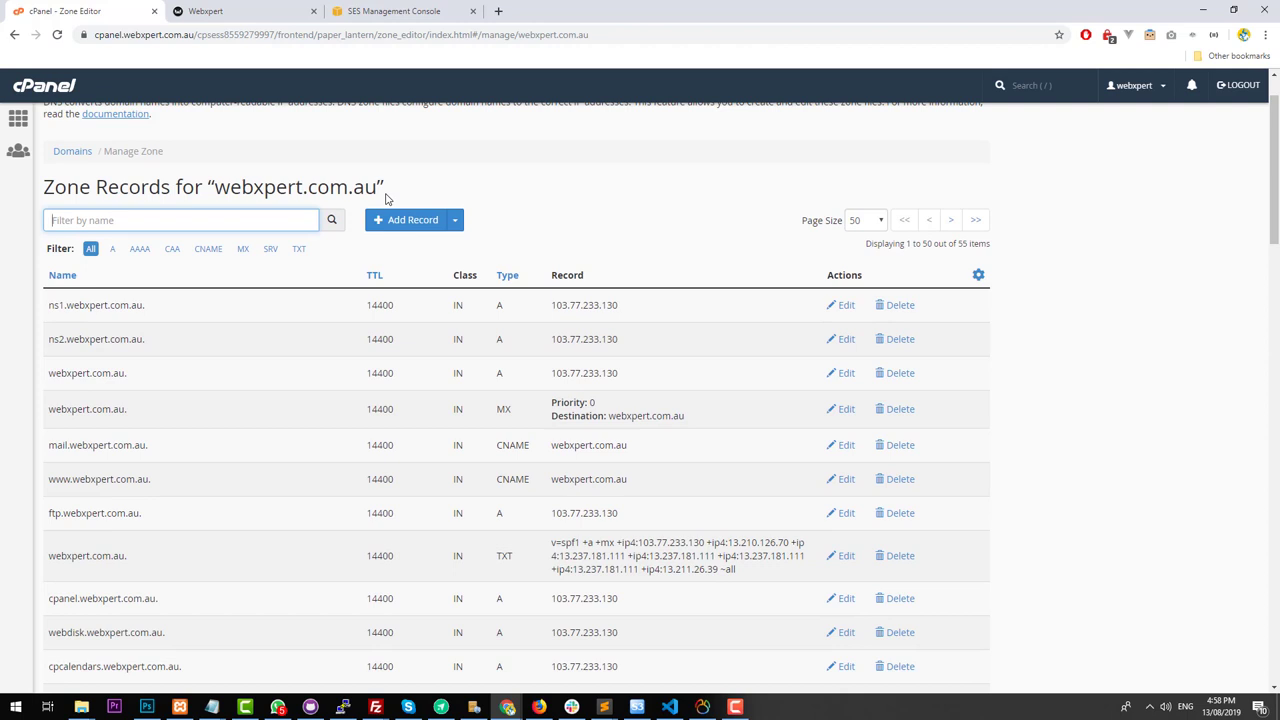
pyautogui.click(396, 10)
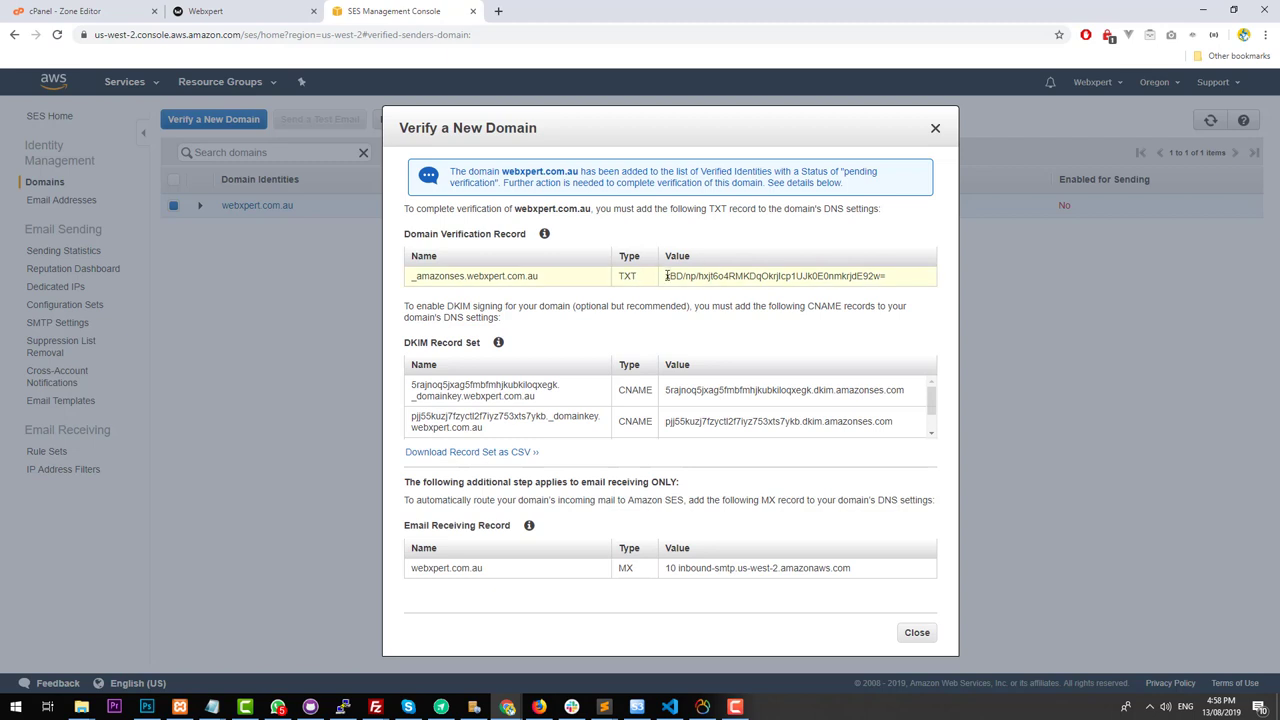
# Step: Add a TXT record named _amazonses with the copied SES verification token as its value
pyautogui.moveTo(667, 276); pyautogui.dragTo(900, 276)
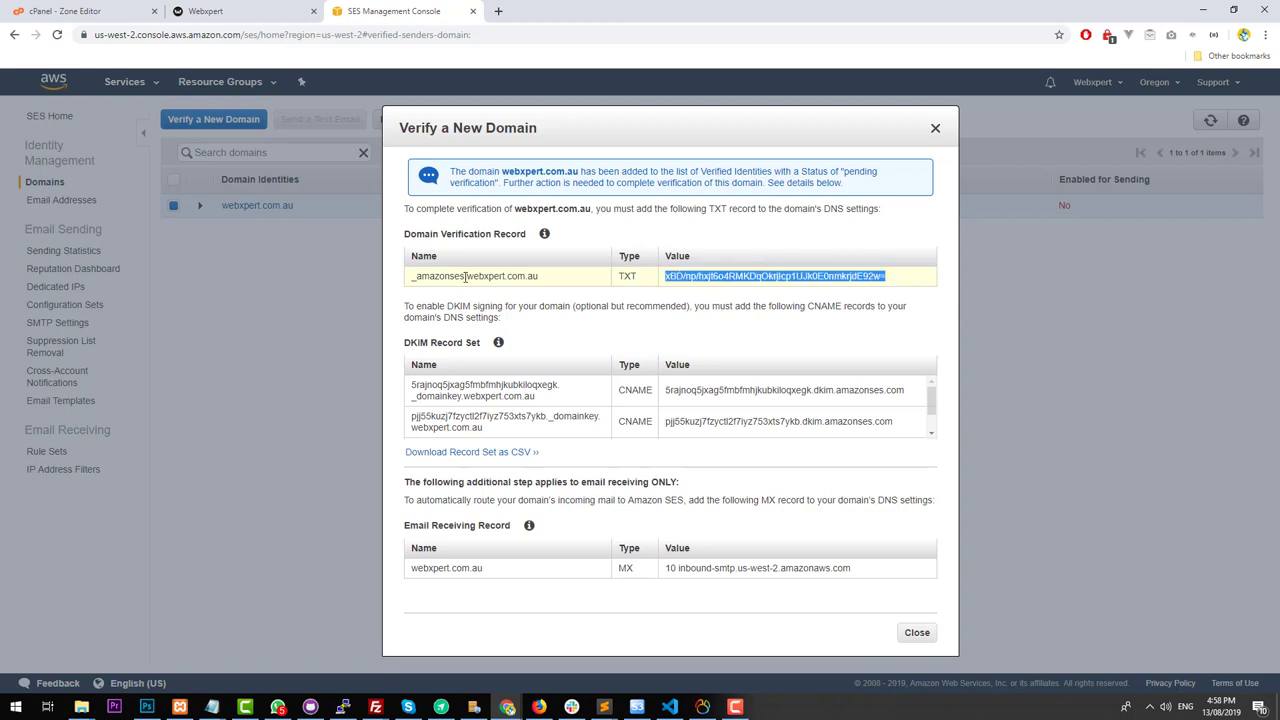
pyautogui.click(68, 8)
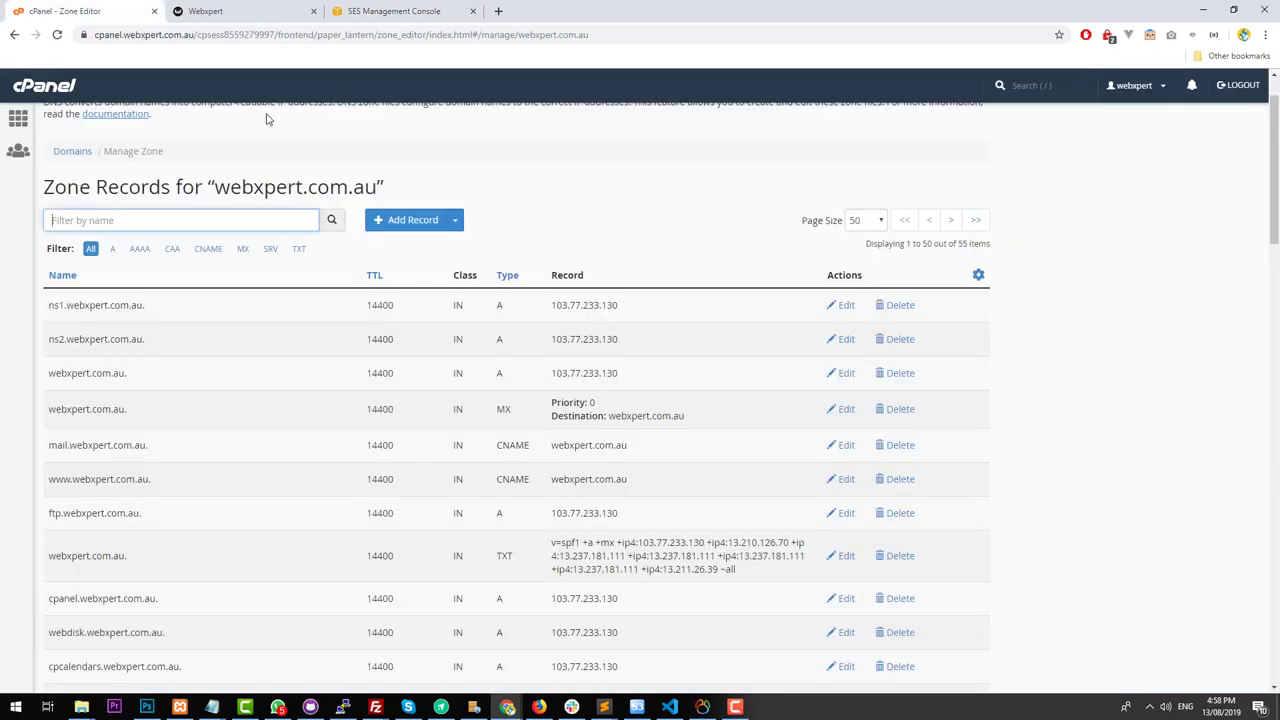
pyautogui.click(457, 221)
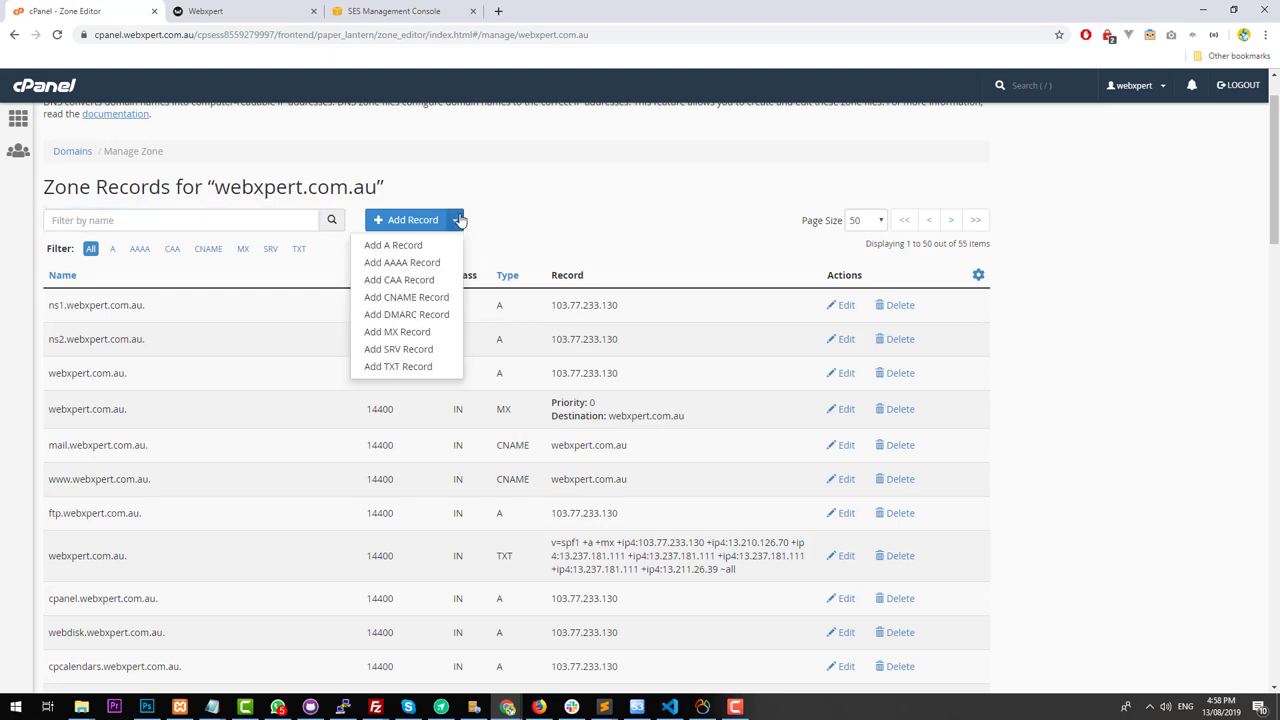
pyautogui.click(405, 366)
pyautogui.click(226, 305)
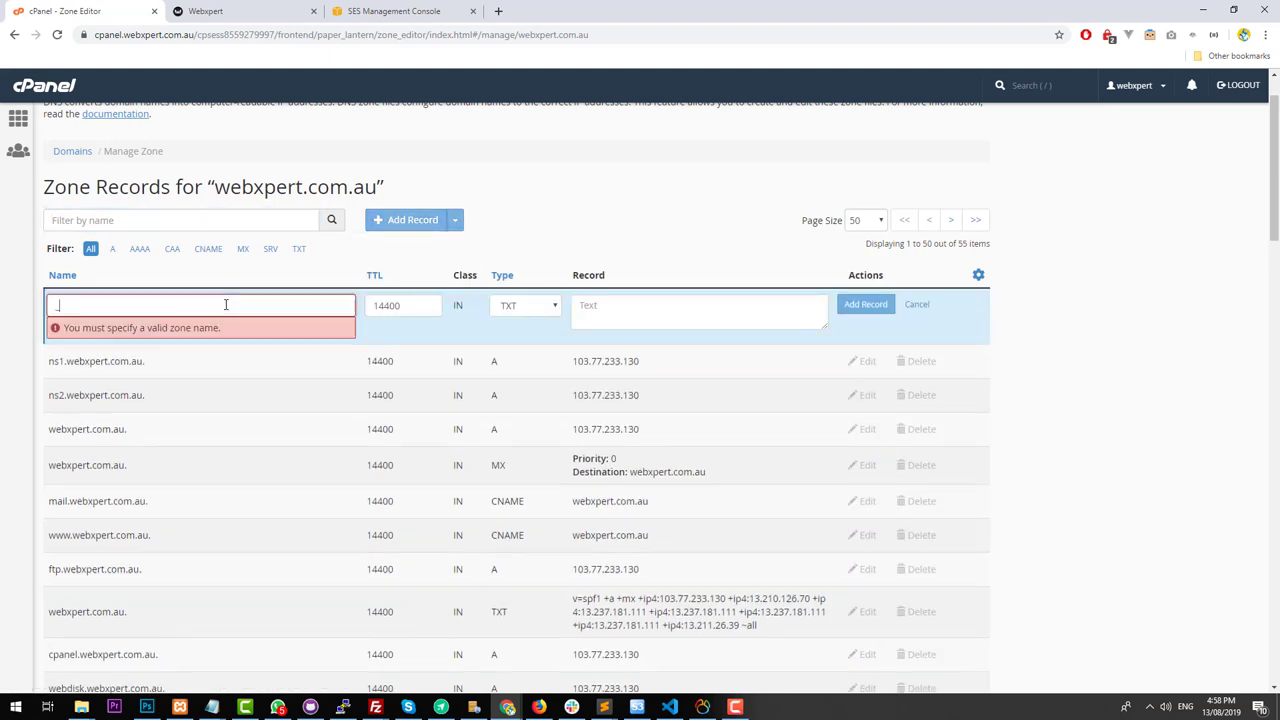
pyautogui.write('_amazonses')
pyautogui.click(617, 306)
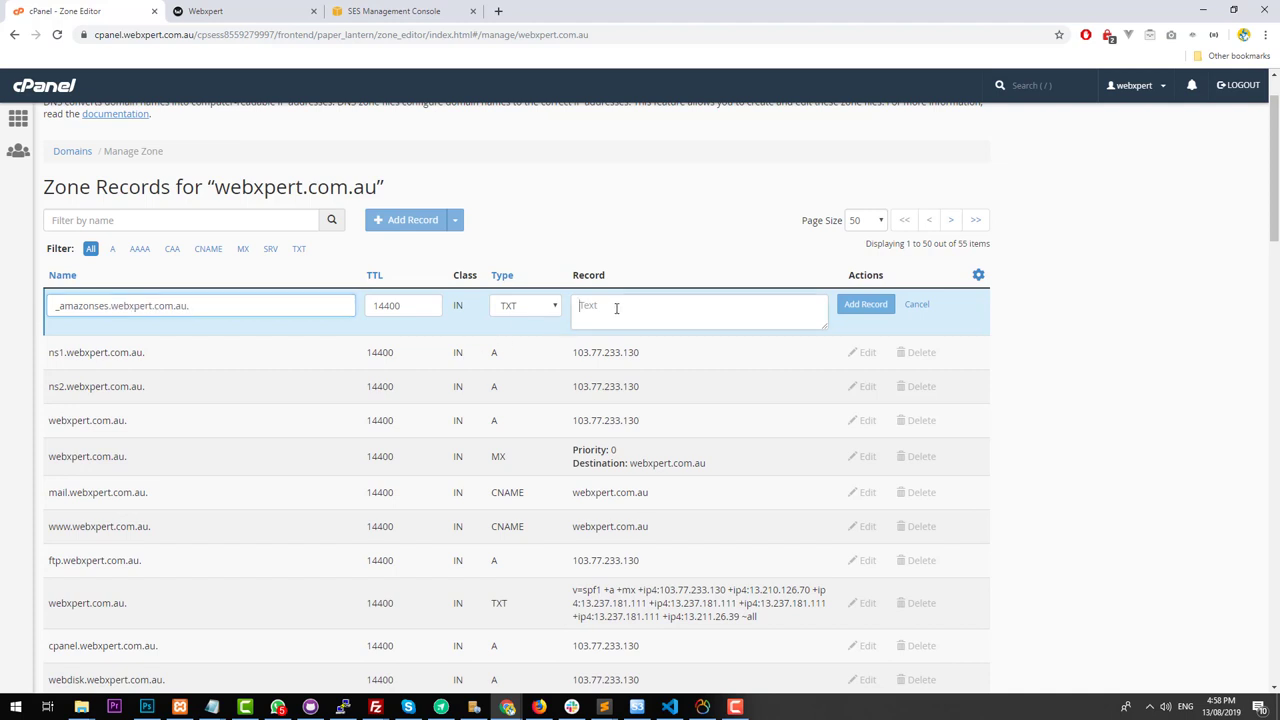
pyautogui.hotkey('ctrl', 'v')
pyautogui.click(857, 302)
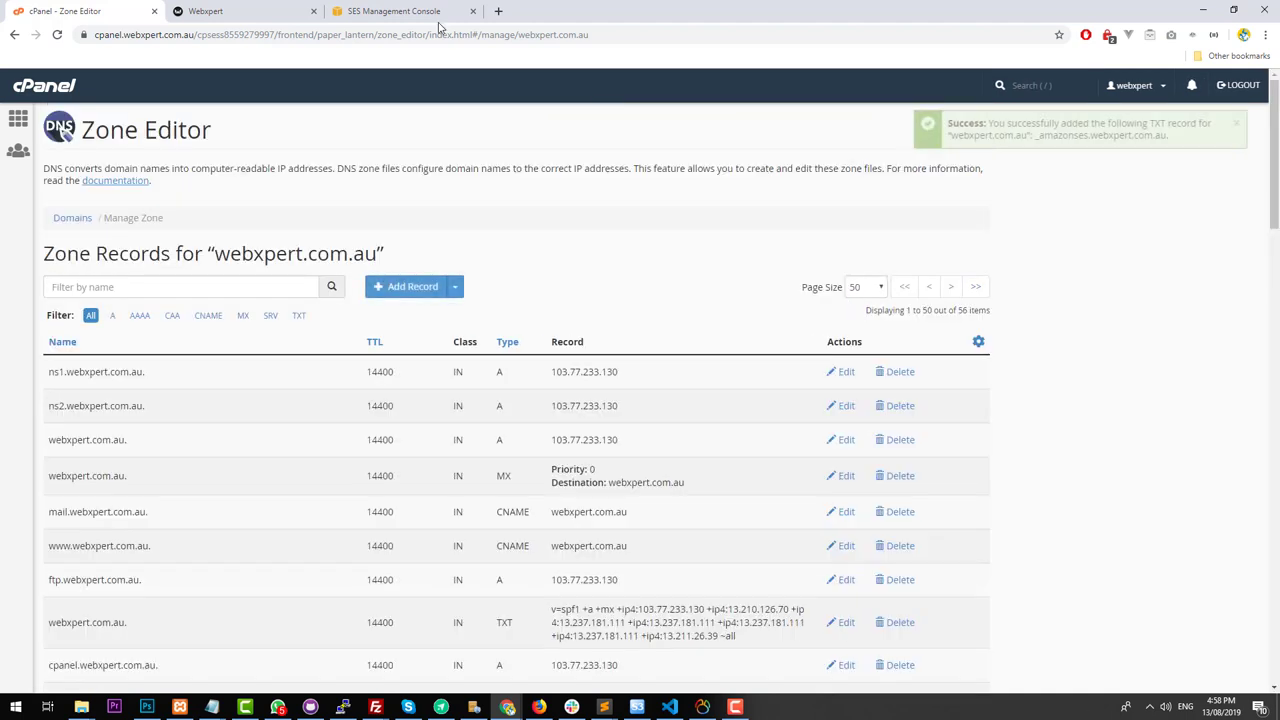
# Step: Select the first DKIM record name in the SES domain verification details
pyautogui.click(420, 10)
pyautogui.scroll(-1, 790, 385)
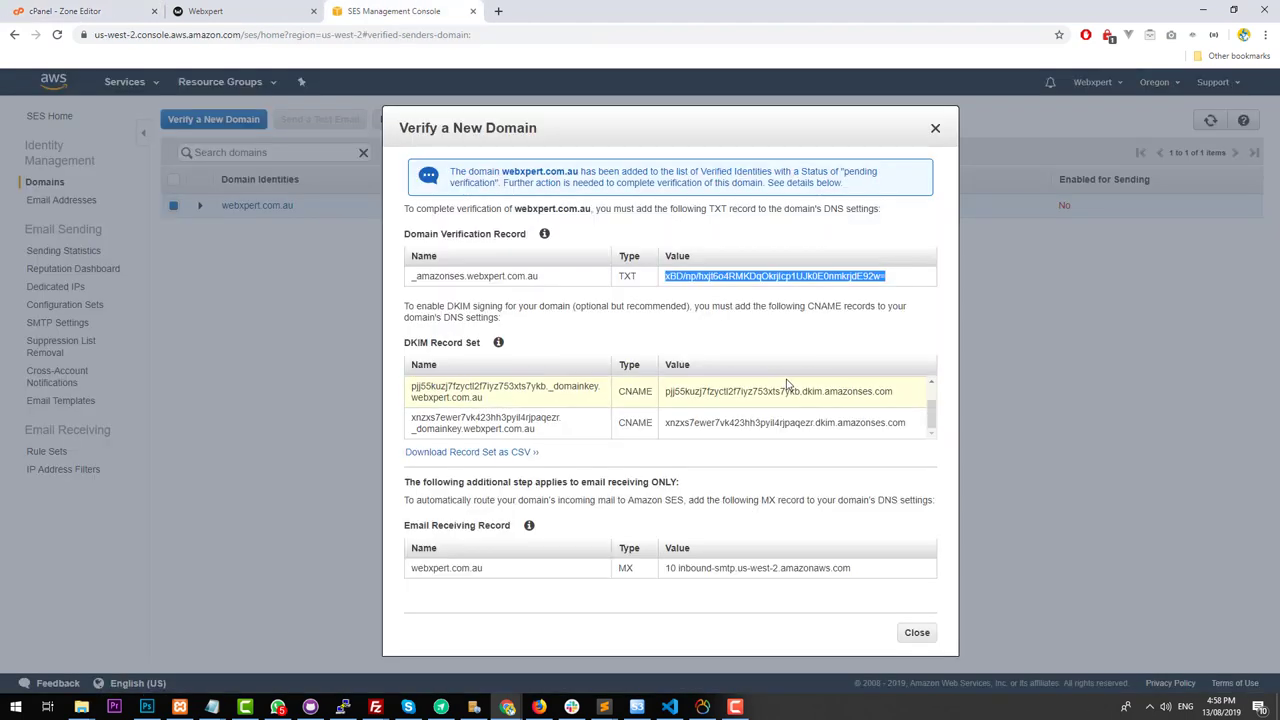
pyautogui.scroll(1, 700, 395)
pyautogui.moveTo(545, 402); pyautogui.dragTo(410, 387)
pyautogui.hotkey('ctrl', 'c')
# Step: Add the first DKIM CNAME record using the name and value copied from SES
pyautogui.click(122, 6)
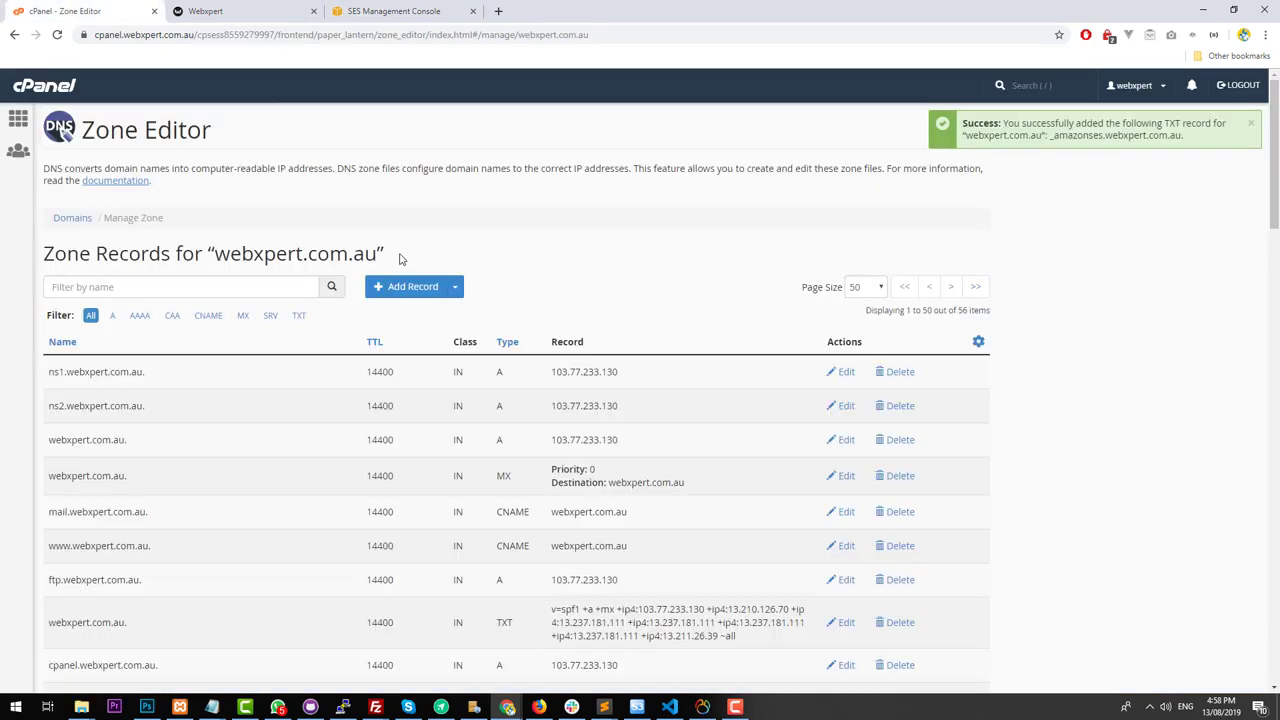
pyautogui.click(455, 287)
pyautogui.click(413, 364)
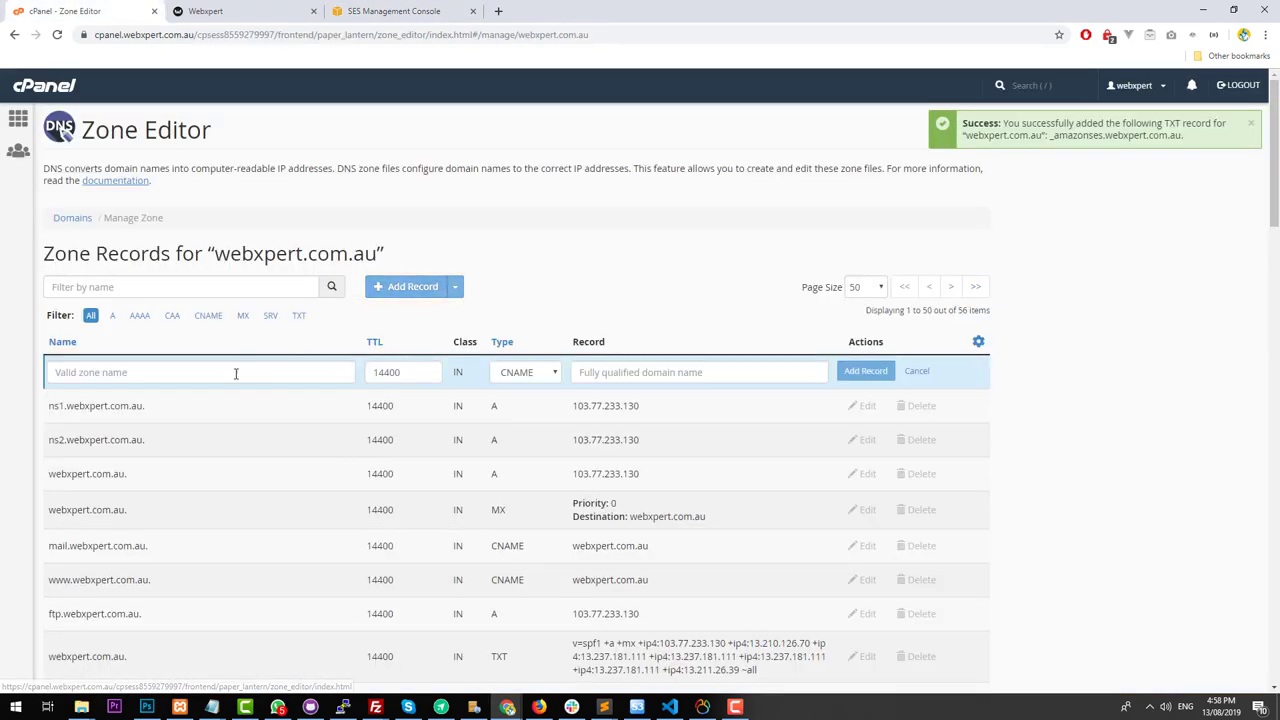
pyautogui.hotkey('ctrl', 'v')
pyautogui.click(400, 11)
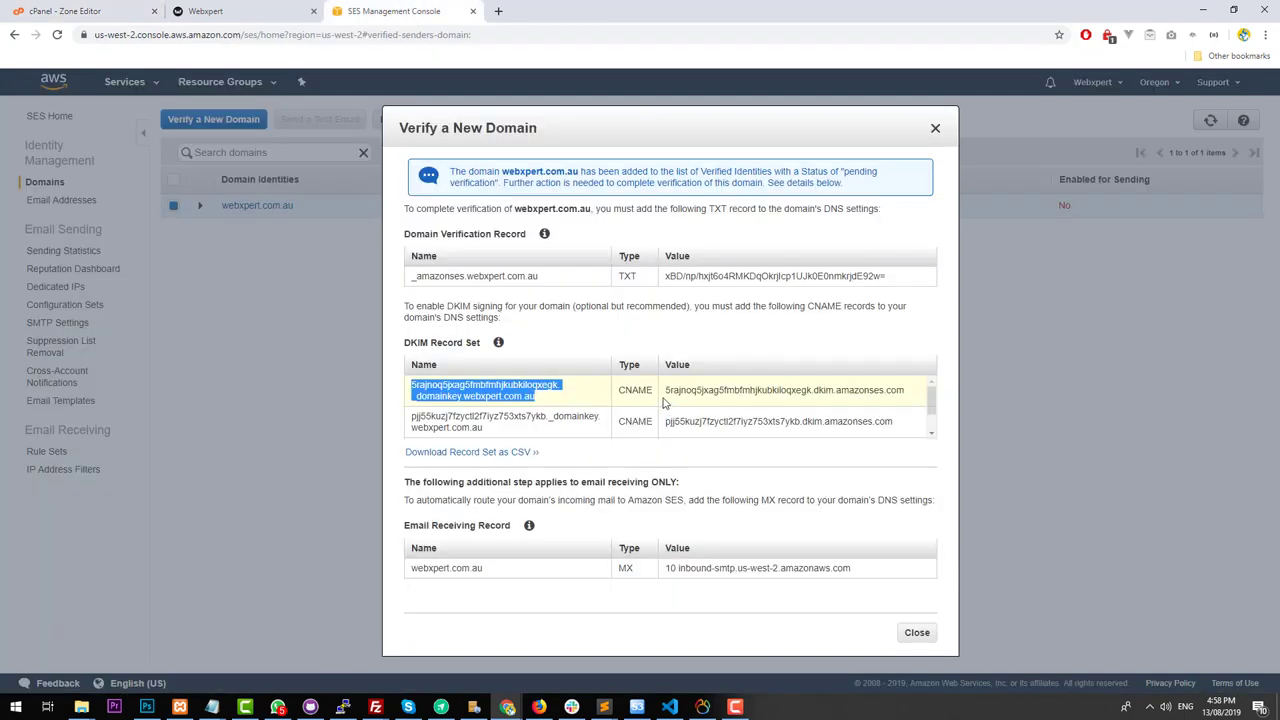
pyautogui.moveTo(665, 390); pyautogui.dragTo(918, 390)
pyautogui.hotkey('ctrl', 'c')
pyautogui.click(120, 11)
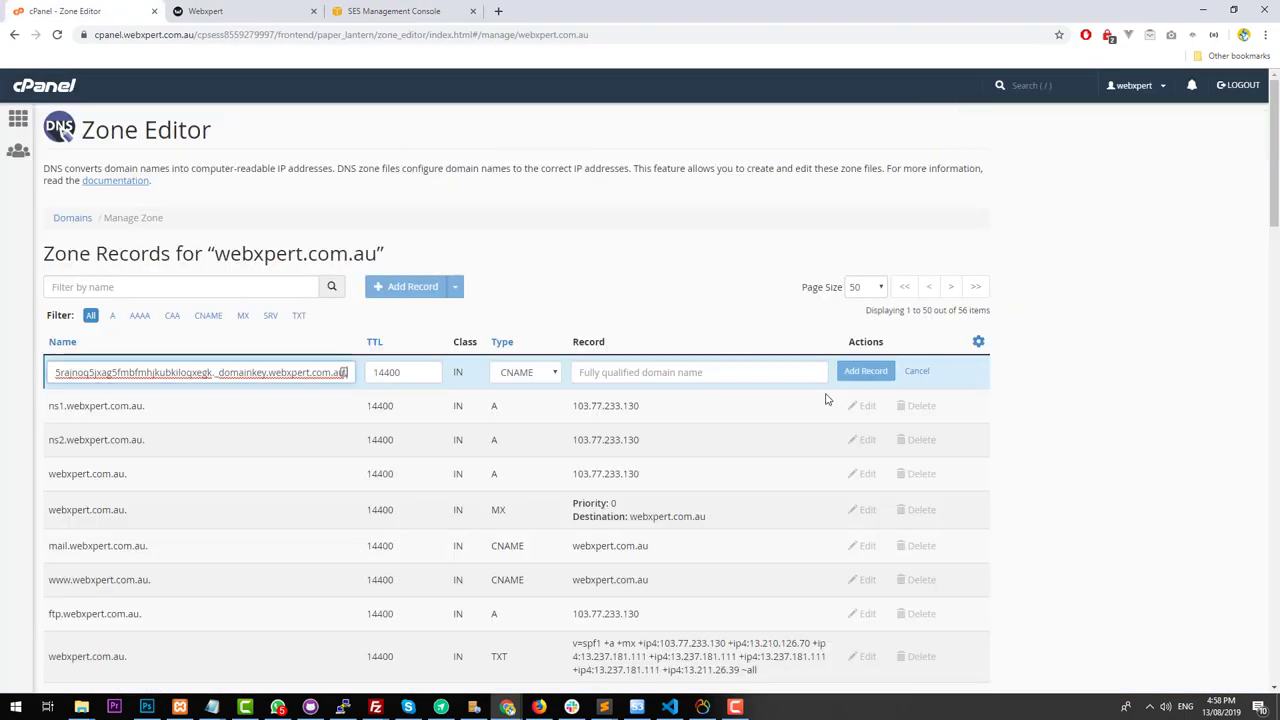
pyautogui.click(771, 371)
pyautogui.hotkey('ctrl', 'v')
pyautogui.click(862, 372)
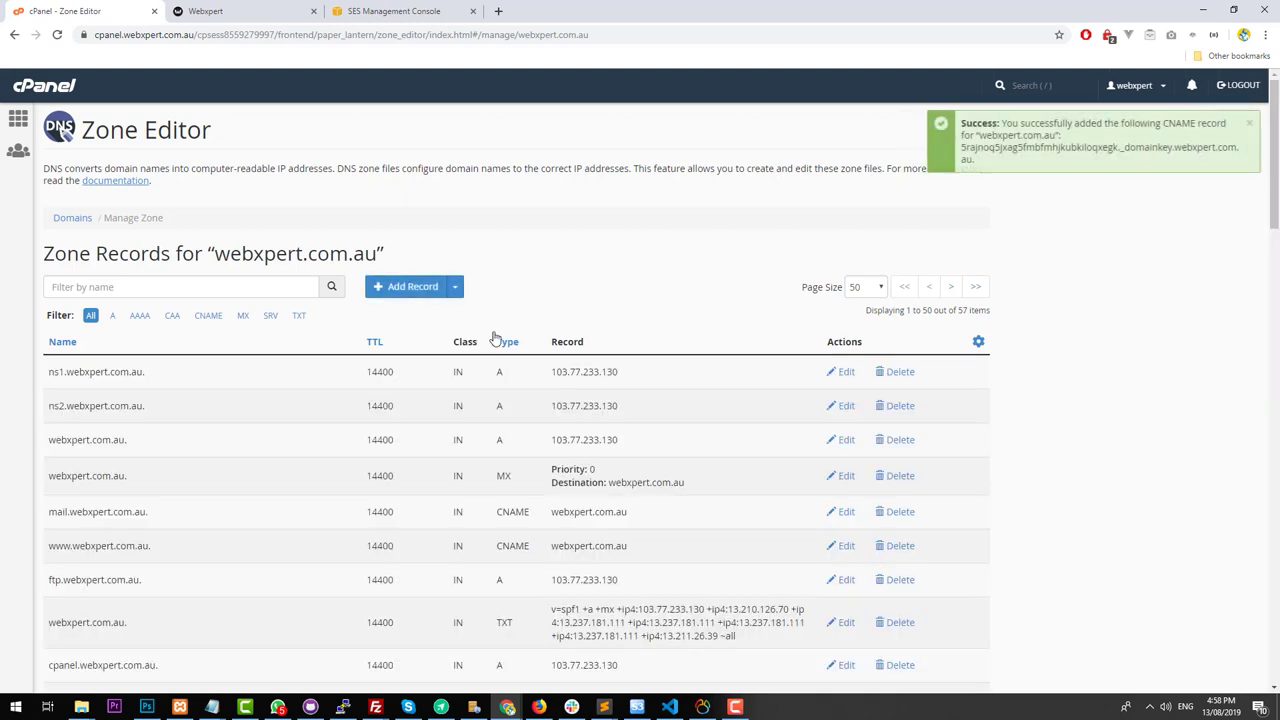
# Step: Add the second DKIM CNAME record with its SES name and target value
pyautogui.click(455, 287)
pyautogui.click(415, 360)
pyautogui.click(393, 11)
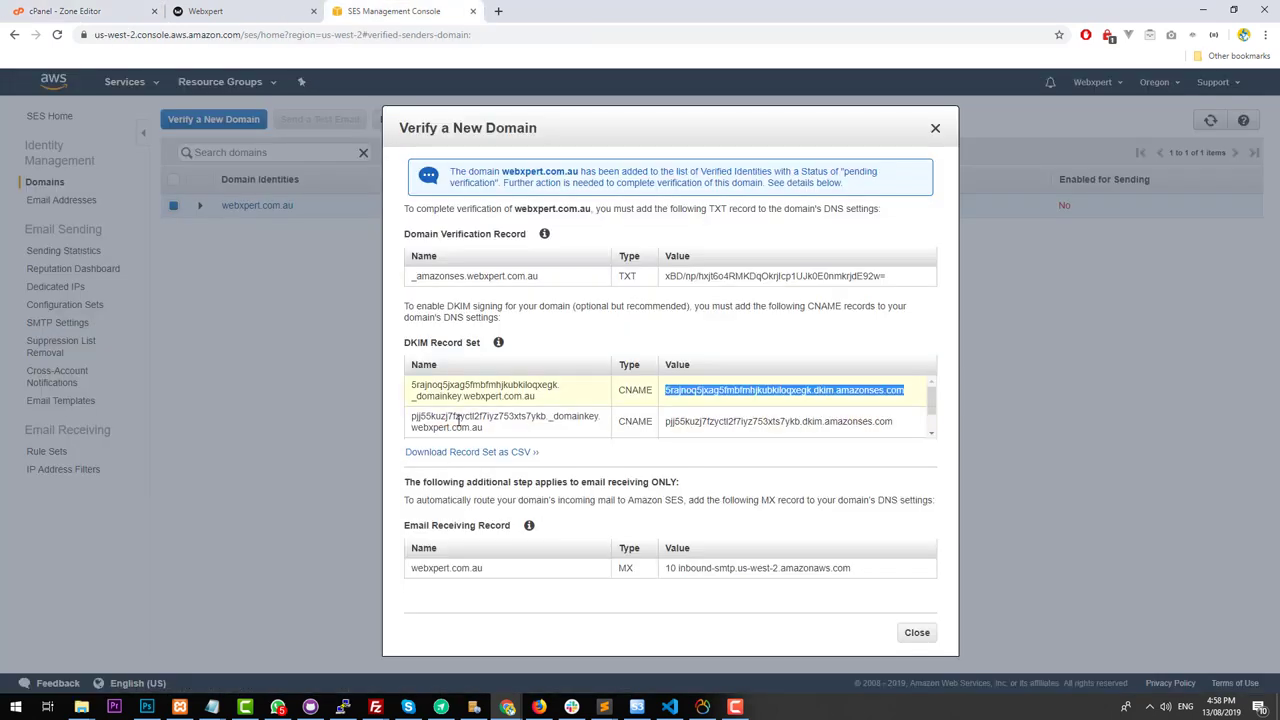
pyautogui.moveTo(485, 428); pyautogui.dragTo(418, 416)
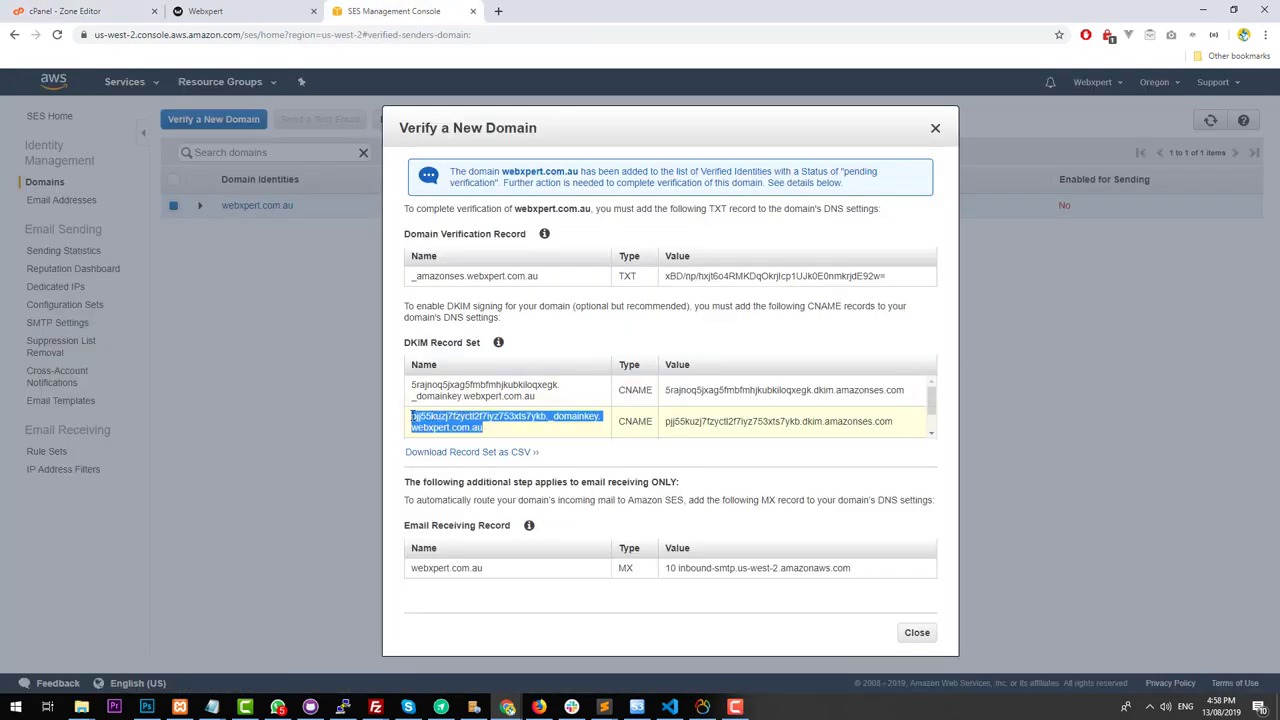
pyautogui.click(125, 11)
pyautogui.click(259, 381)
pyautogui.write('pjj55kuzj7fzyctl2f7iyz753xts7ykb._domainkey.webxpert.com.au')
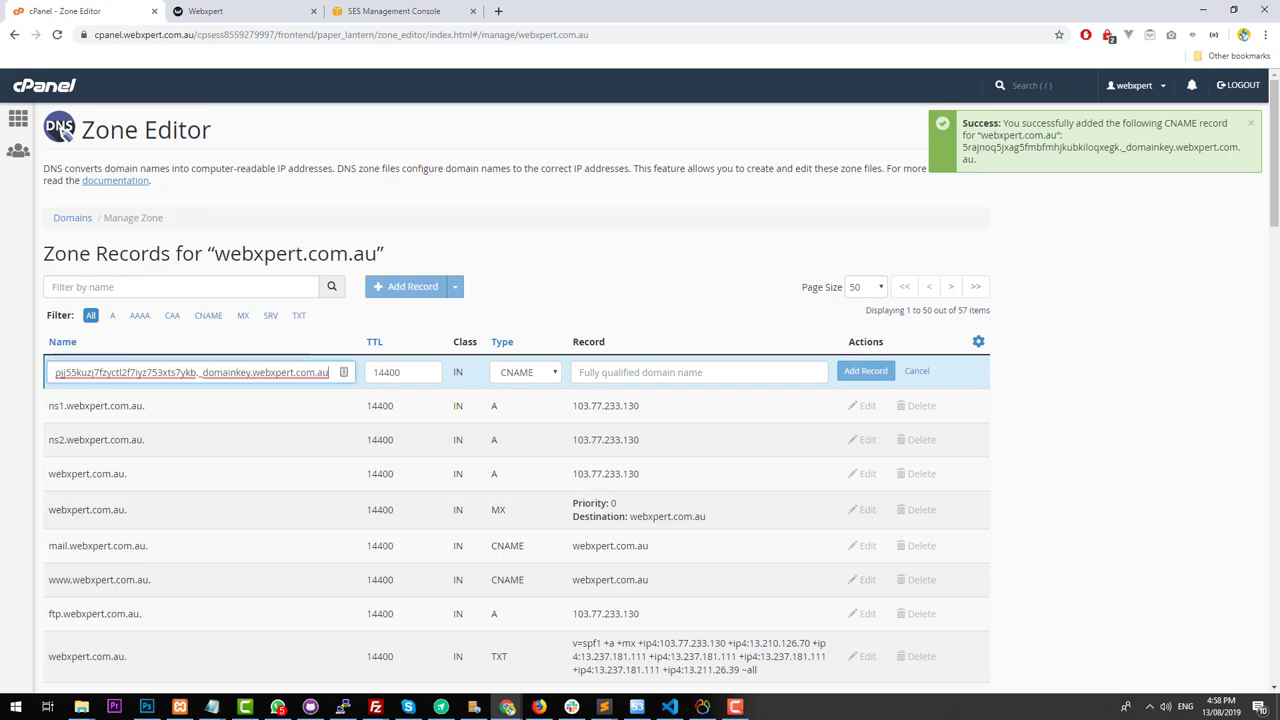
pyautogui.click(393, 11)
pyautogui.moveTo(667, 421); pyautogui.dragTo(905, 418)
pyautogui.hotkey('ctrl', 'c')
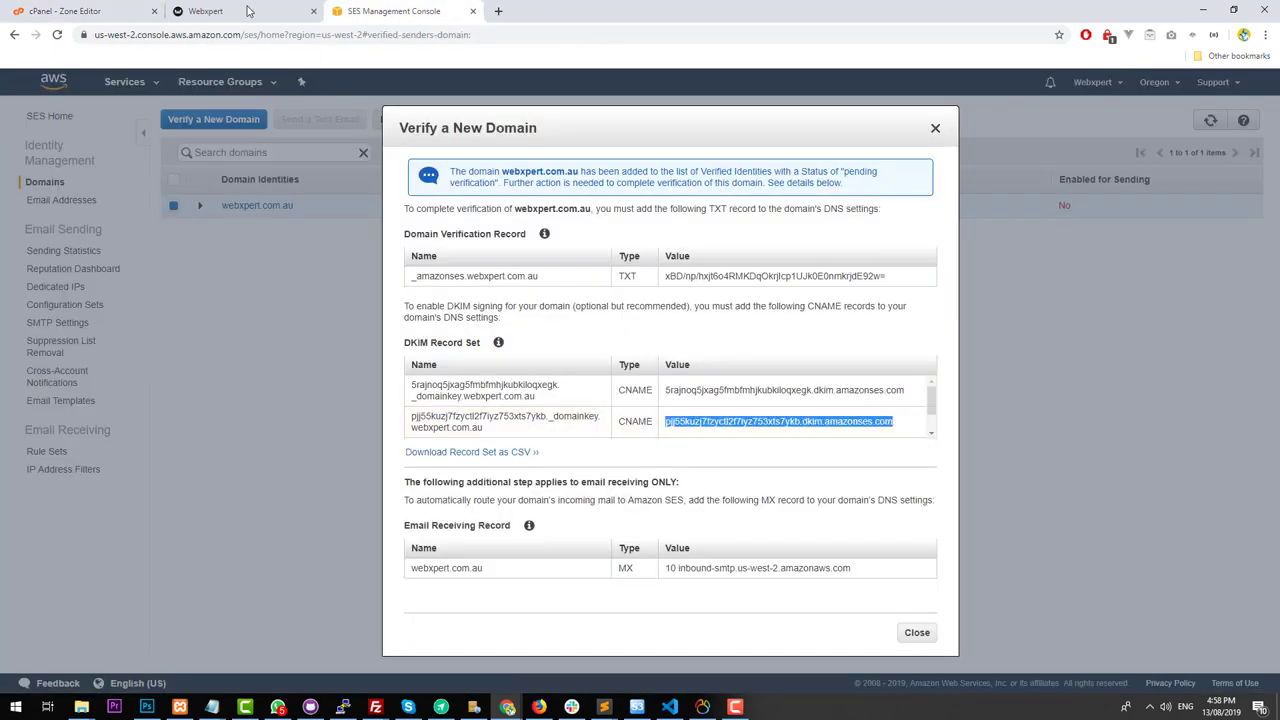
pyautogui.click(100, 11)
pyautogui.click(788, 379)
pyautogui.hotkey('ctrl', 'v')
pyautogui.click(865, 371)
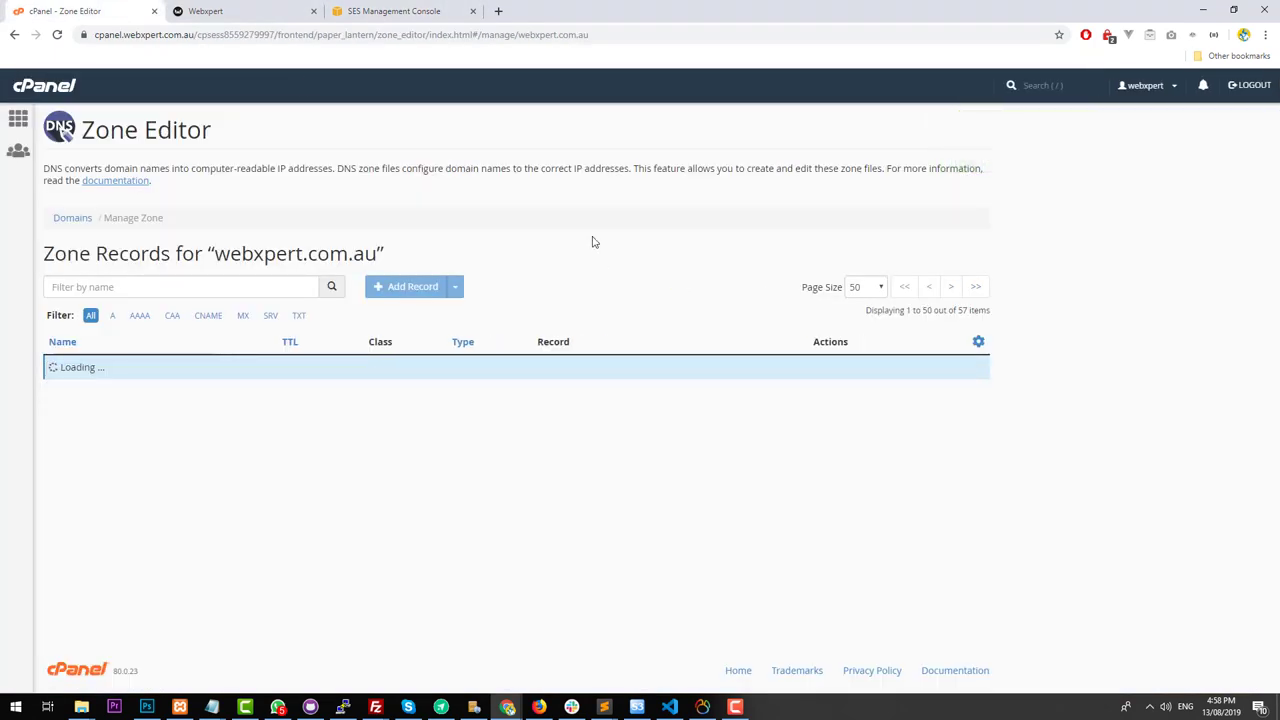
# Step: Add the third DKIM CNAME record with its SES name and target, completing 59 records
pyautogui.click(393, 11)
pyautogui.scroll(-1, 509, 381)
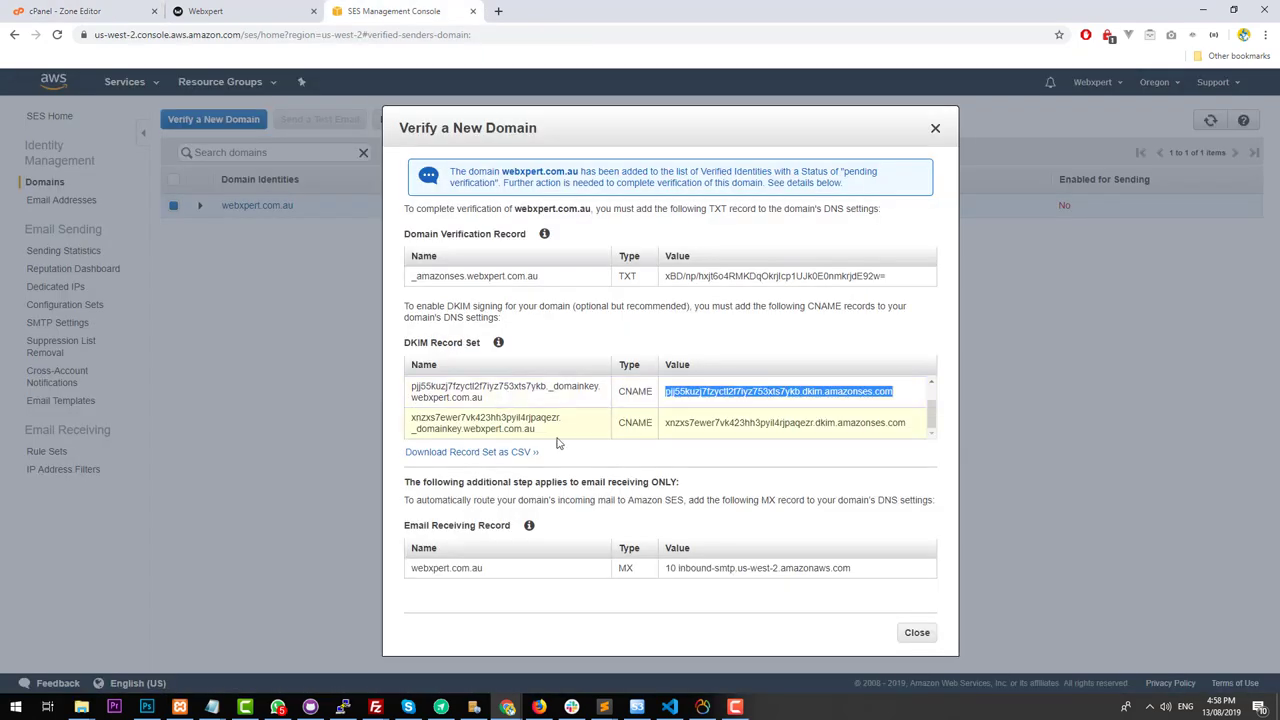
pyautogui.moveTo(560, 440); pyautogui.dragTo(414, 418)
pyautogui.click(120, 11)
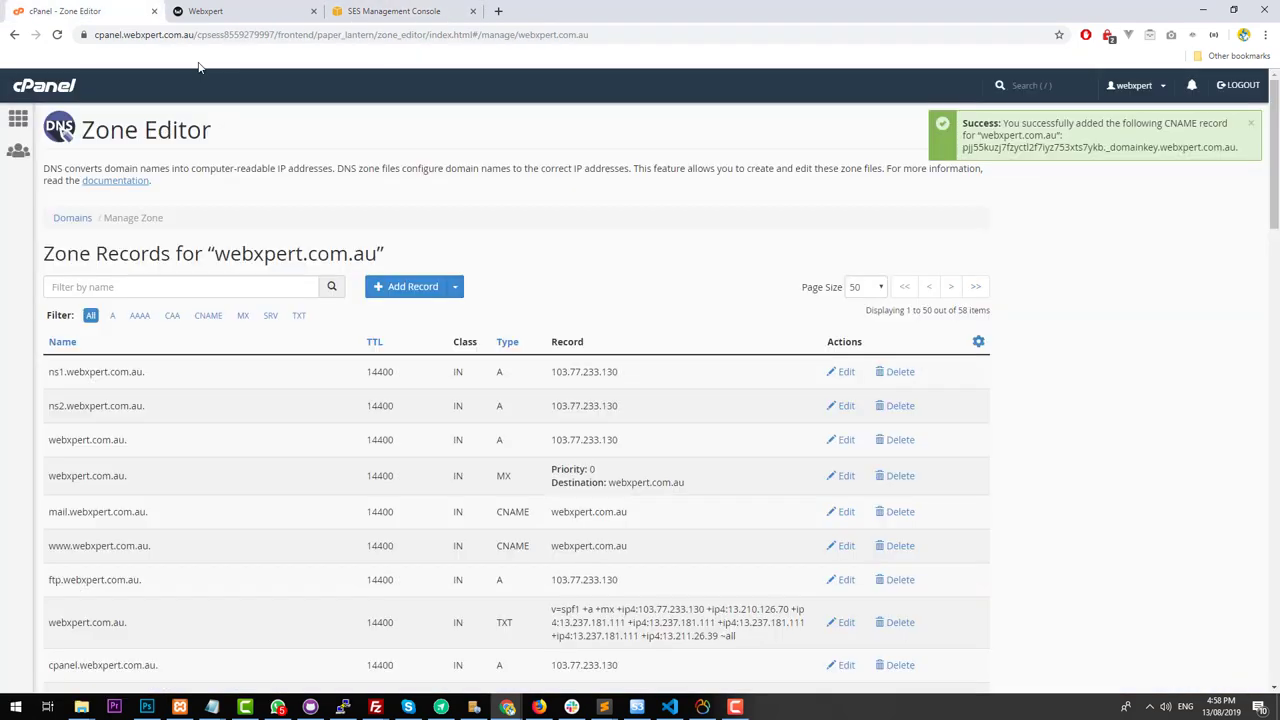
pyautogui.click(455, 286)
pyautogui.click(423, 368)
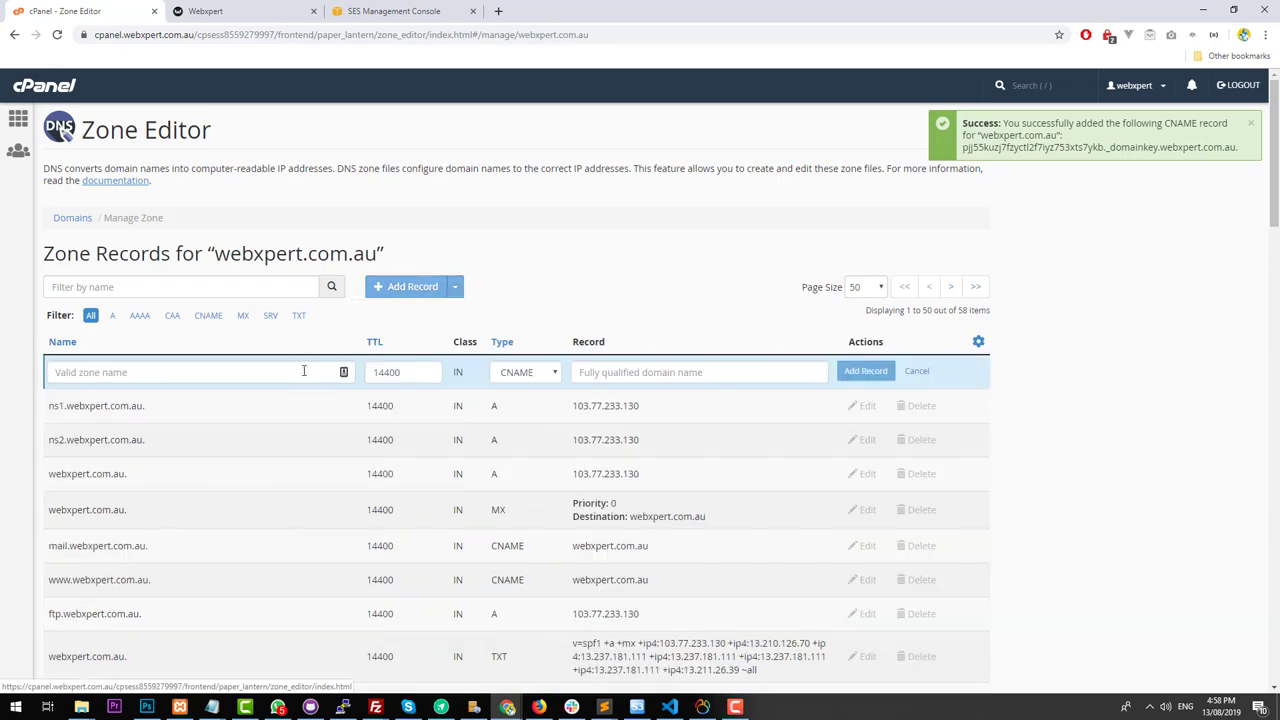
pyautogui.write('xnzxs7ewer7vk423hh3pyil4rjpaqezr._domainkey.webxpert.com.au')
pyautogui.click(419, 8)
pyautogui.moveTo(666, 423); pyautogui.dragTo(908, 423)
pyautogui.hotkey('ctrl', 'c')
pyautogui.click(120, 11)
pyautogui.click(660, 372)
pyautogui.hotkey('ctrl', 'v')
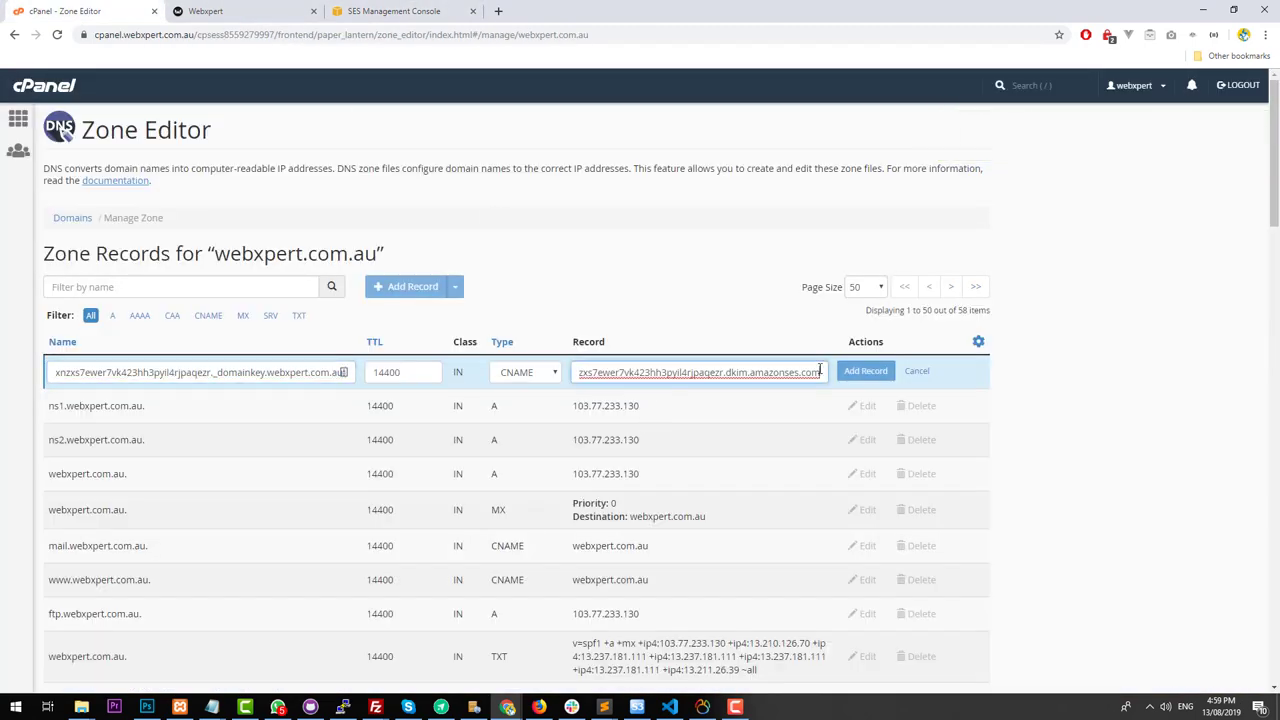
pyautogui.click(865, 371)
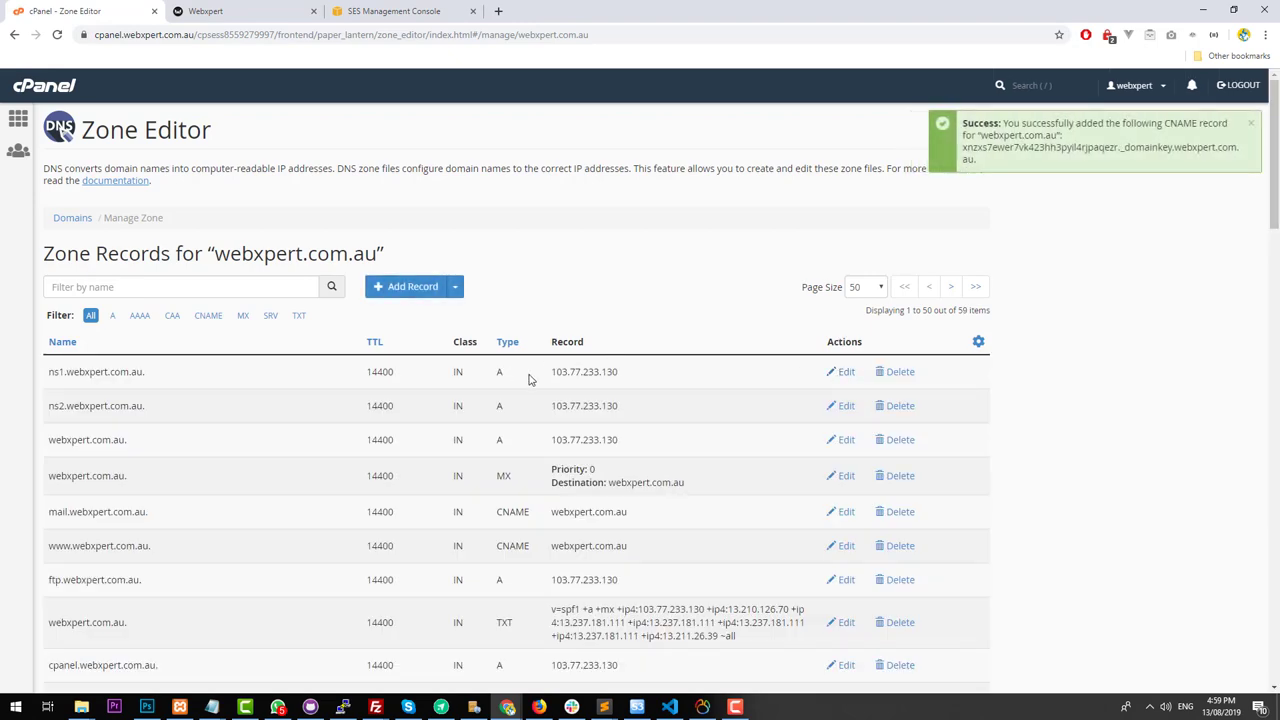
pyautogui.scroll(-5, 518, 360)
pyautogui.scroll(5, 521, 343)
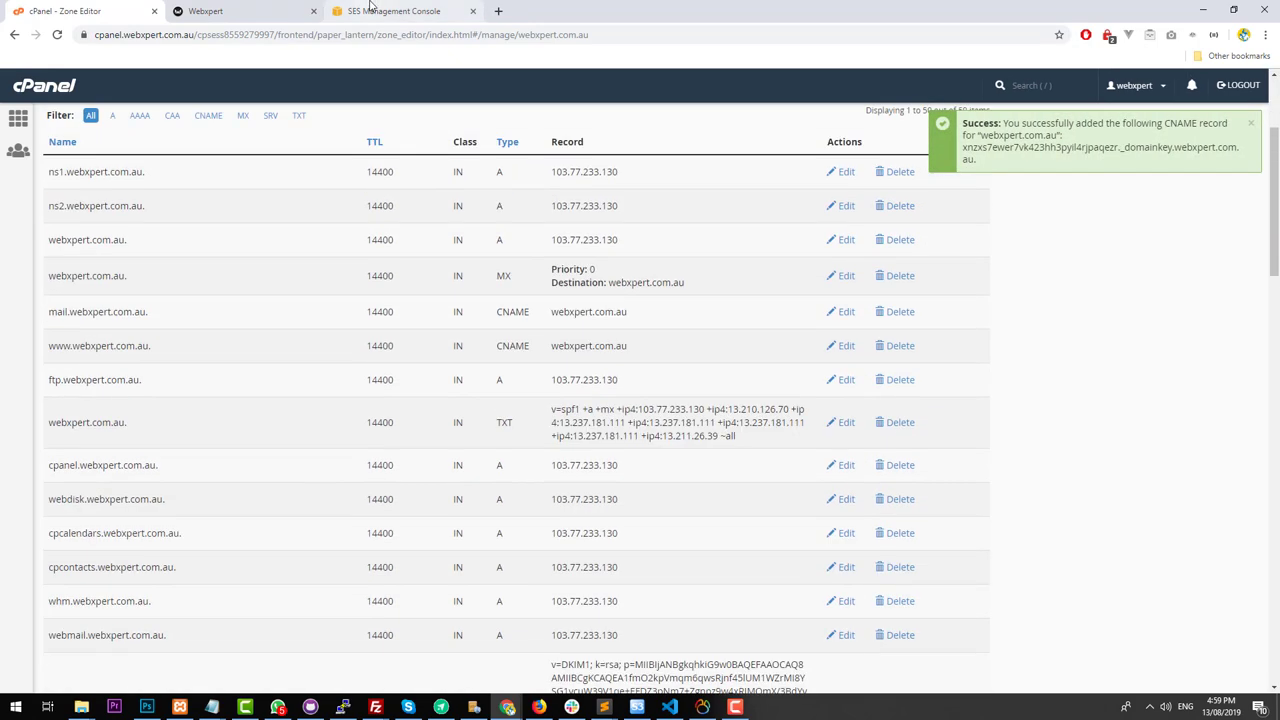
pyautogui.click(373, 10)
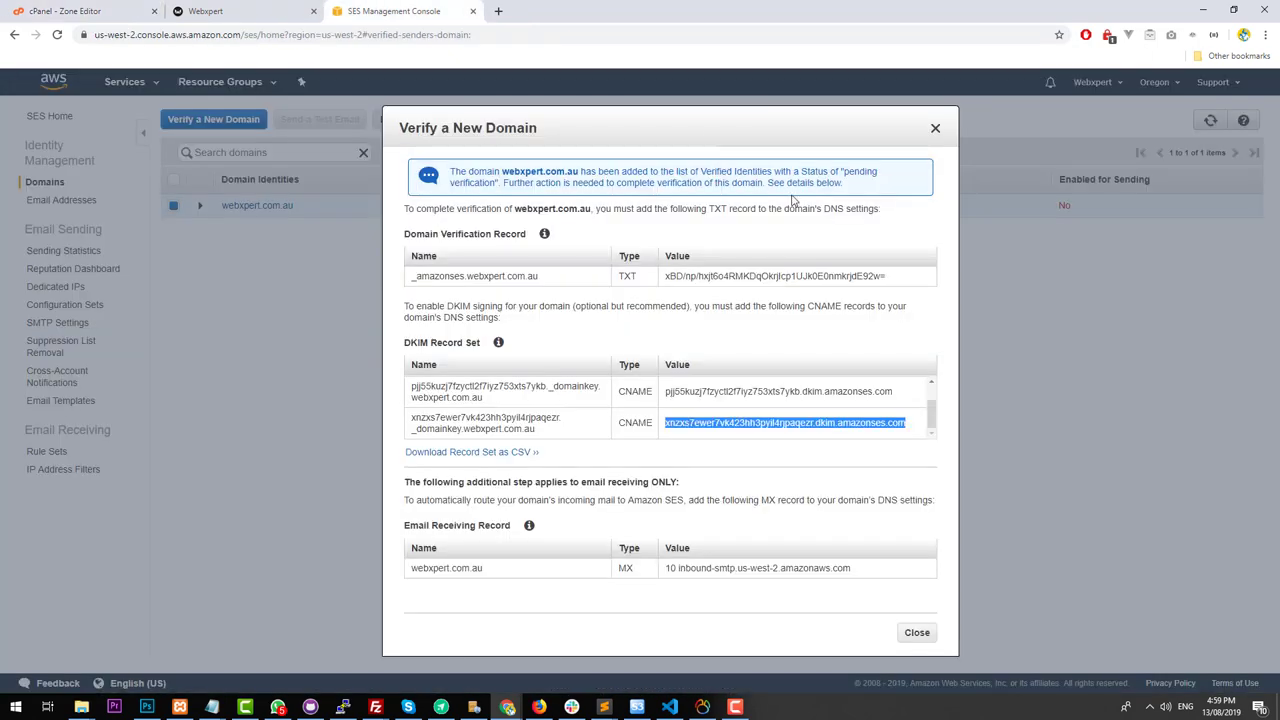
# Step: Close the Verify a New Domain dialog and refresh the SES Domains list to check webxpert.com.au's status
pyautogui.click(916, 632)
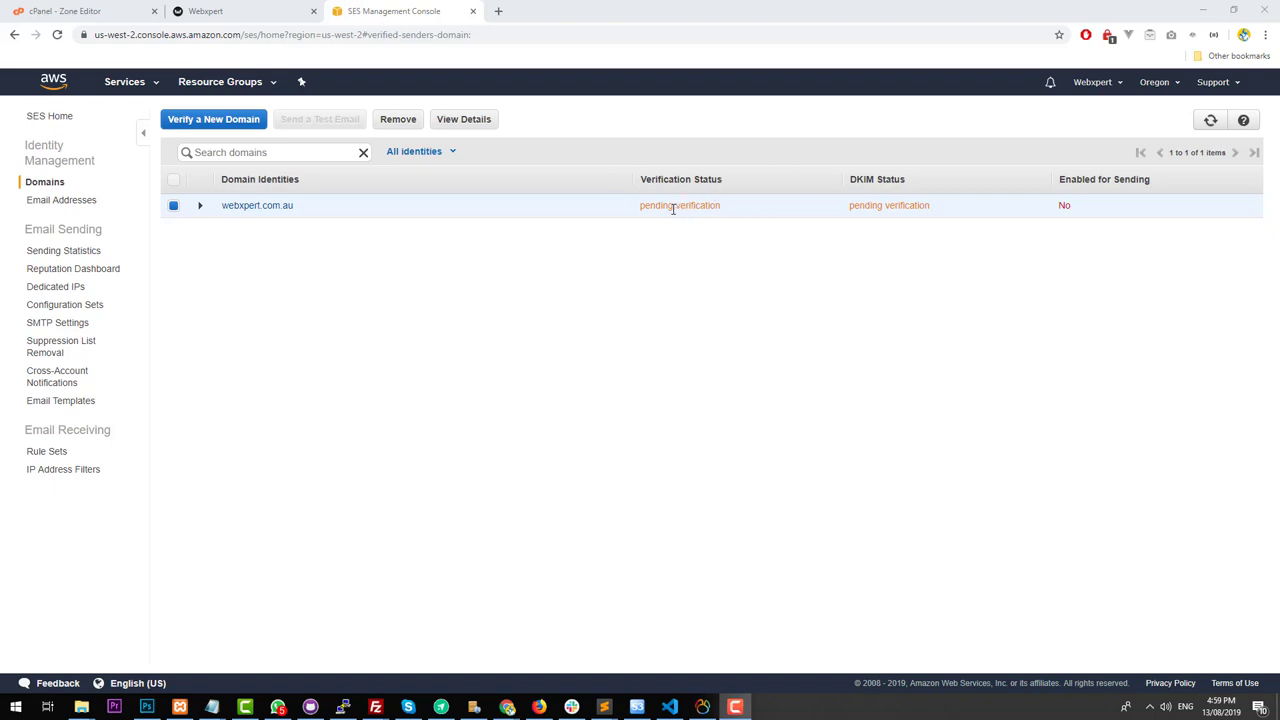
pyautogui.click(1211, 121)
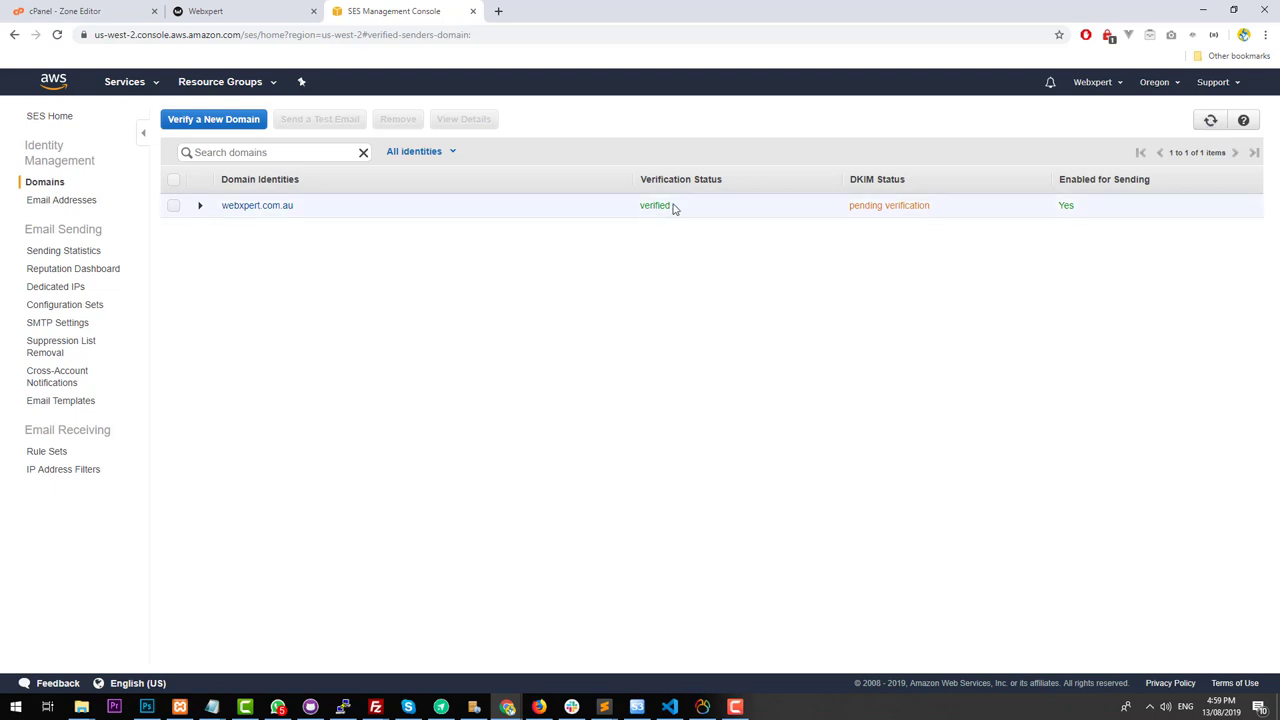
pyautogui.moveTo(1055, 210); pyautogui.dragTo(1066, 231)
pyautogui.click(1066, 240)
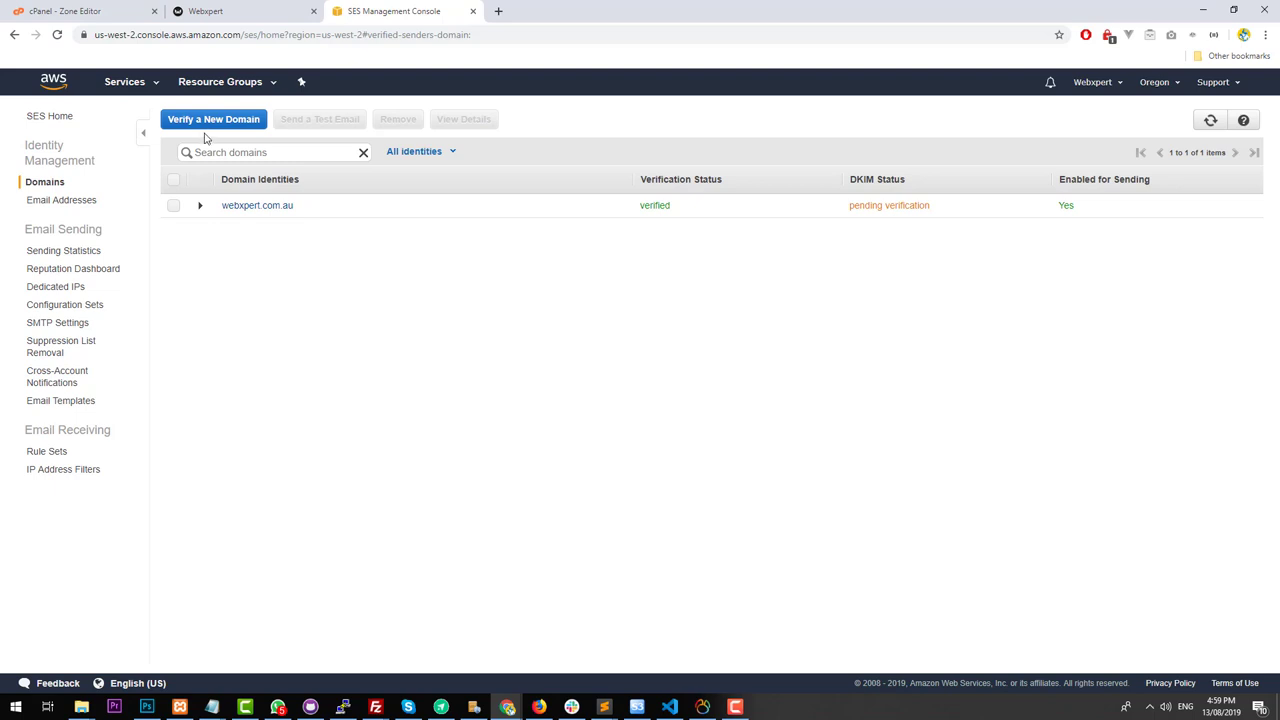
pyautogui.click(206, 13)
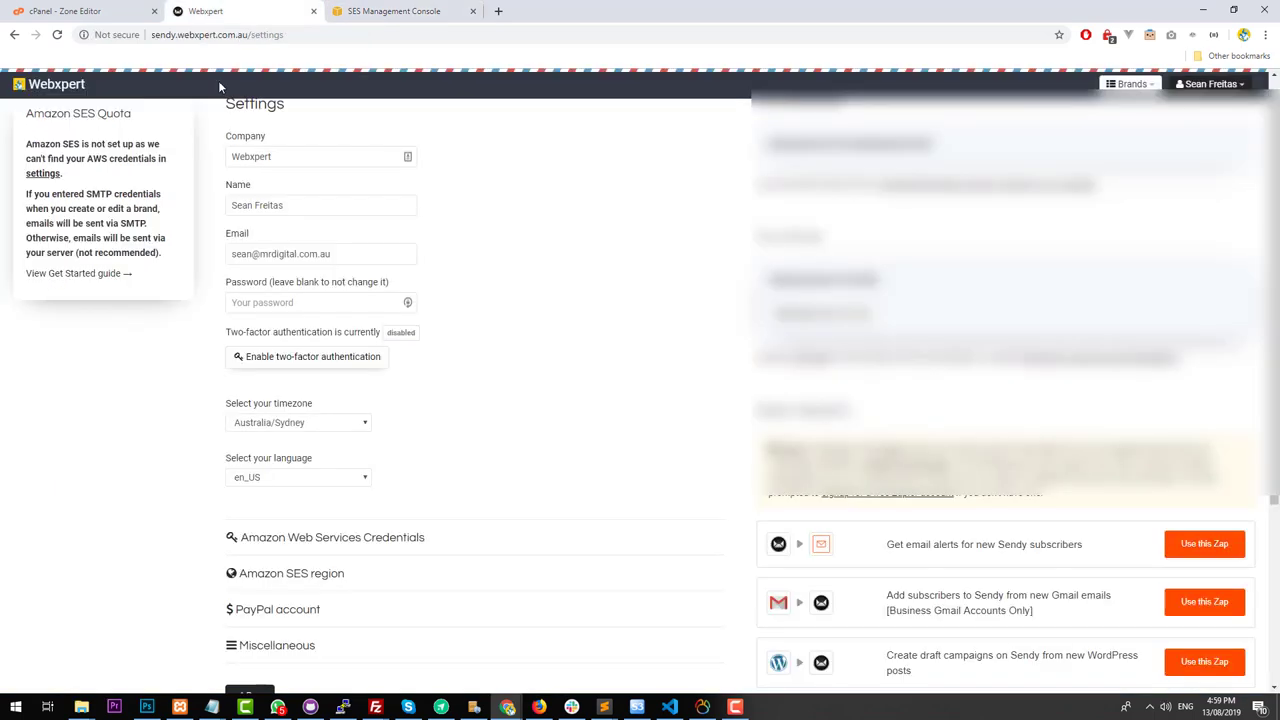
pyautogui.scroll(-1, 335, 490)
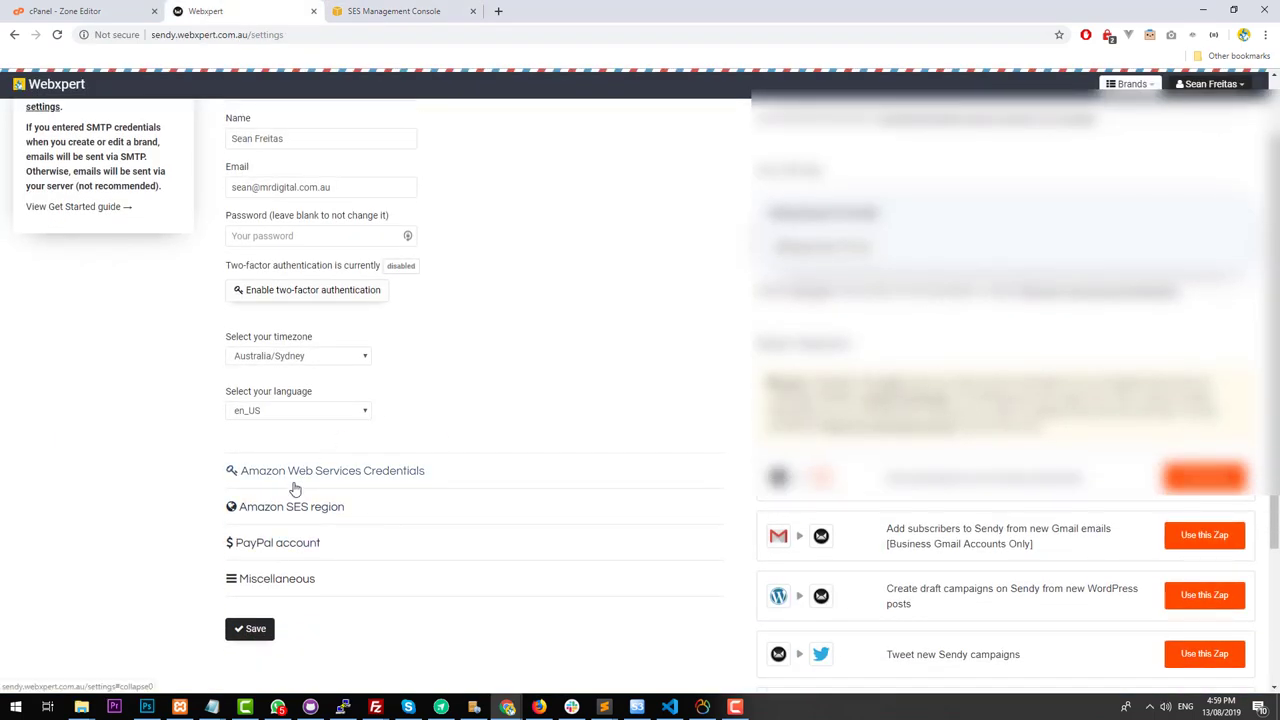
pyautogui.click(409, 8)
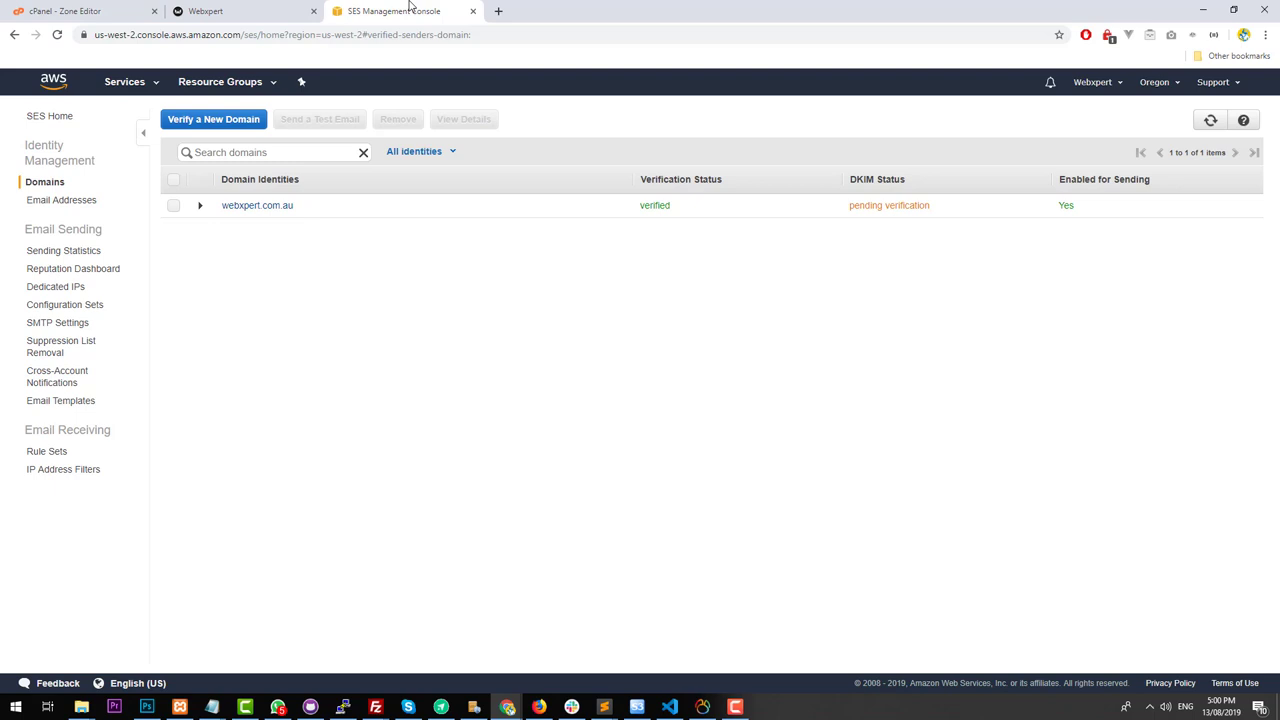
pyautogui.click(1209, 312)
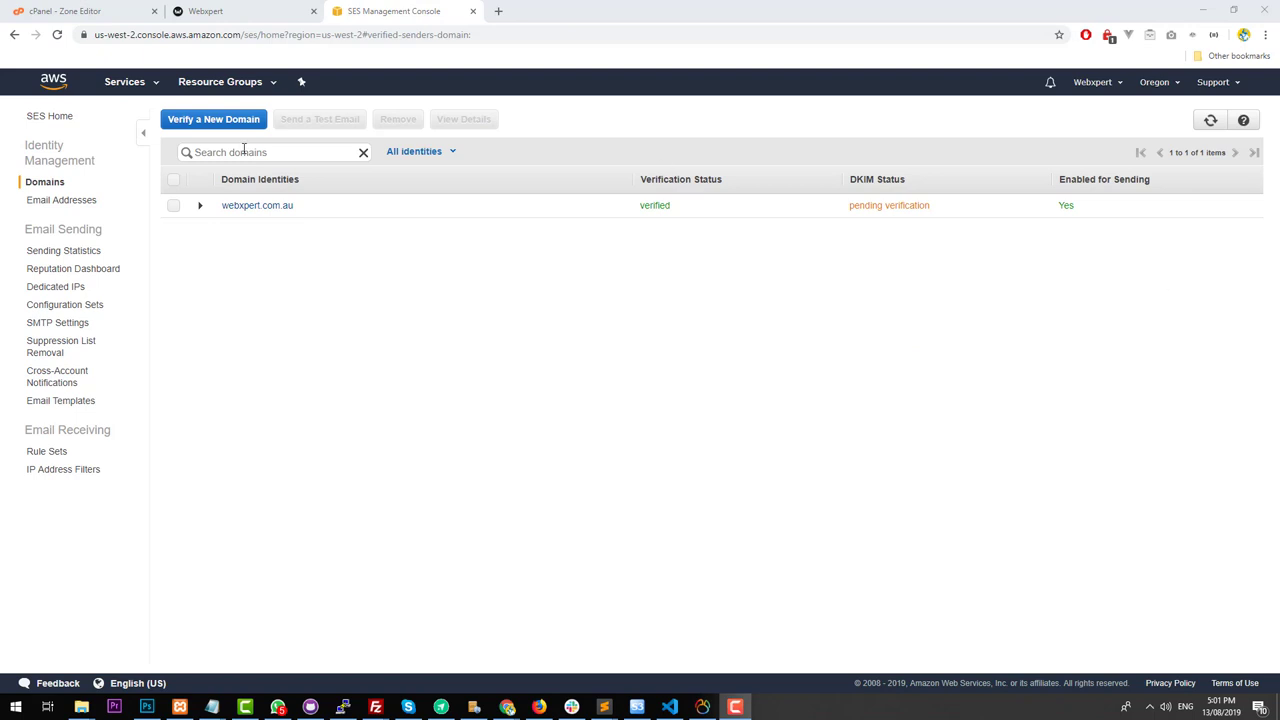
pyautogui.click(222, 19)
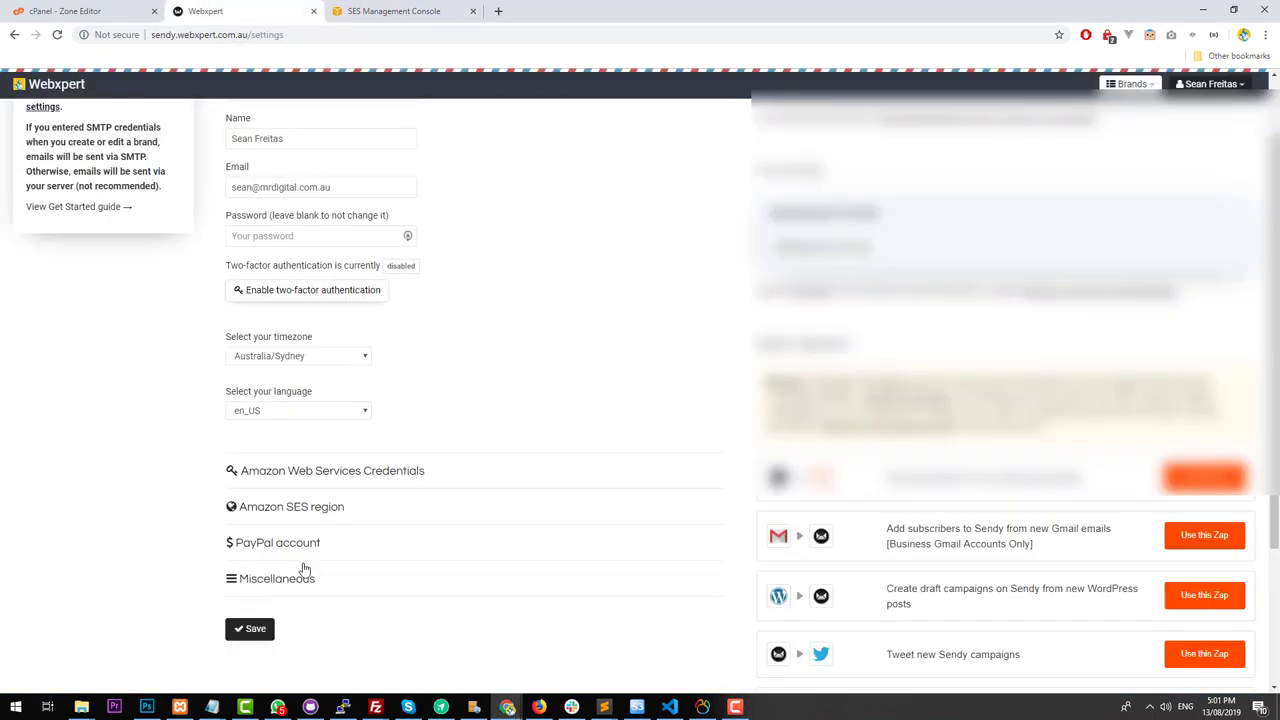
pyautogui.click(372, 13)
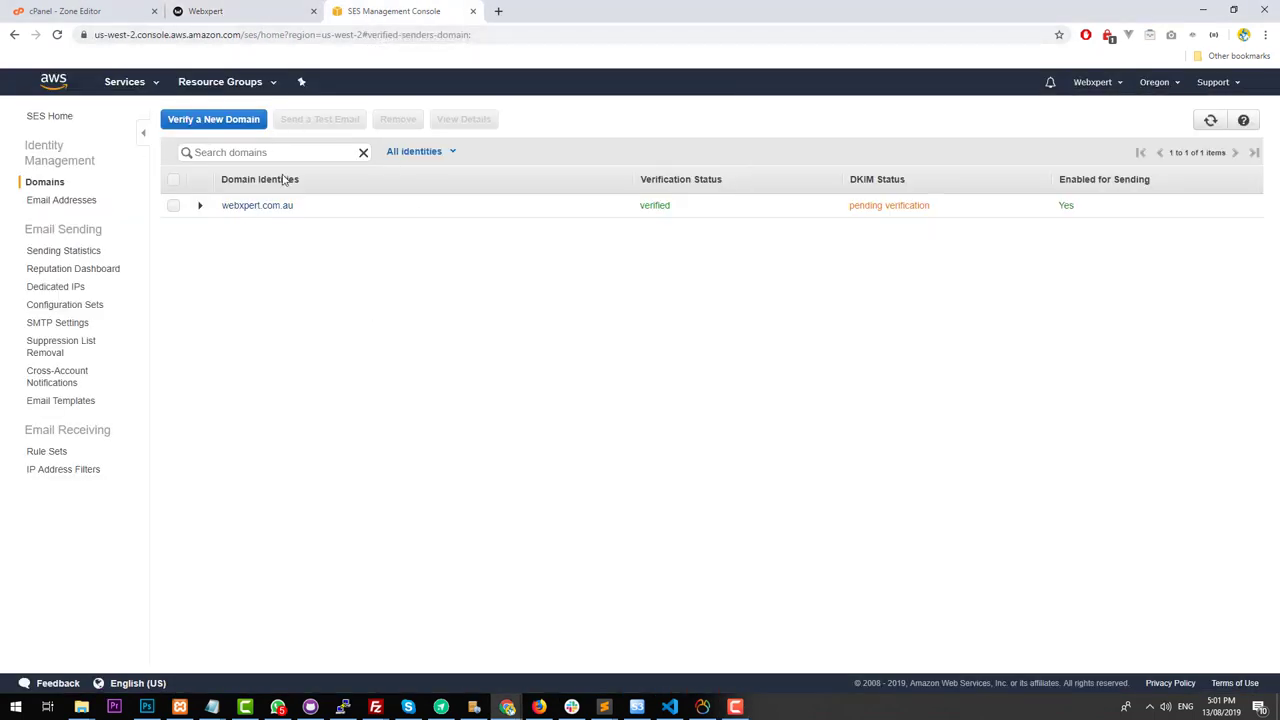
# Step: Search the Services menu for 'iam' and open the IAM Management Console dashboard
pyautogui.click(124, 81)
pyautogui.write('iam')
pyautogui.moveTo(211, 133); pyautogui.dragTo(149, 135)
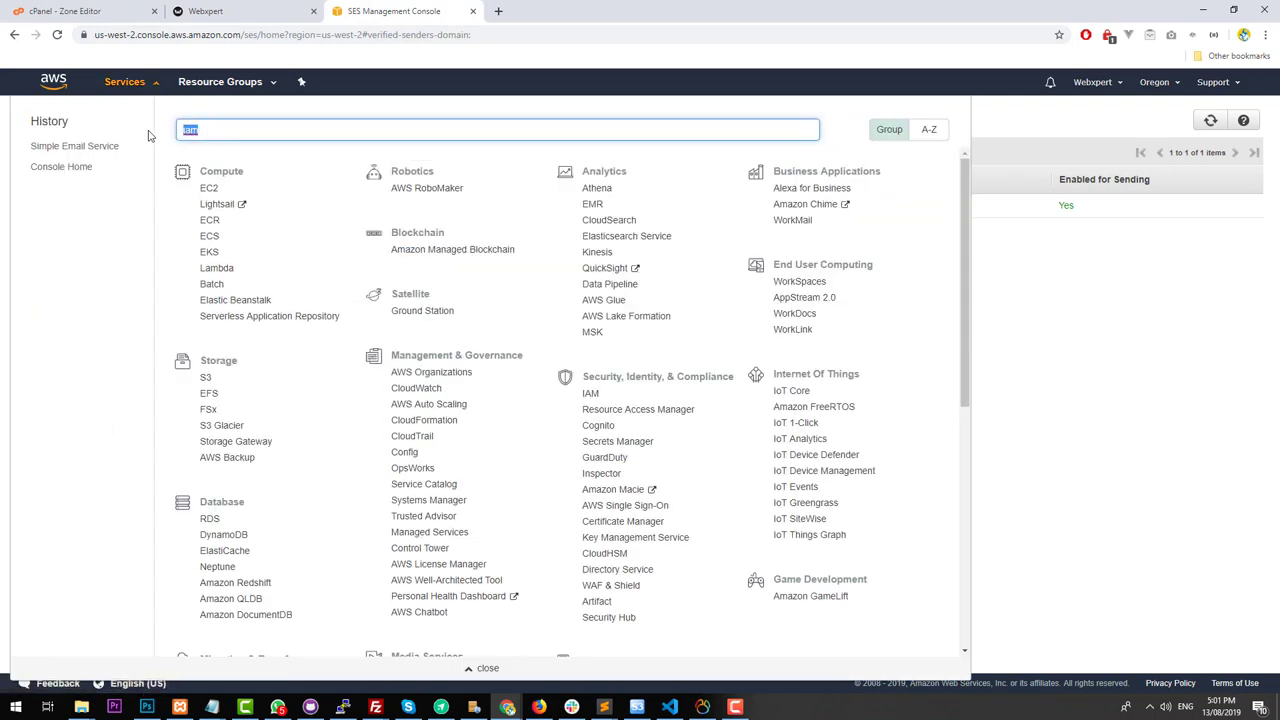
pyautogui.write('i')
pyautogui.scroll(-1, 570, 275)
pyautogui.scroll(1, 750, 300)
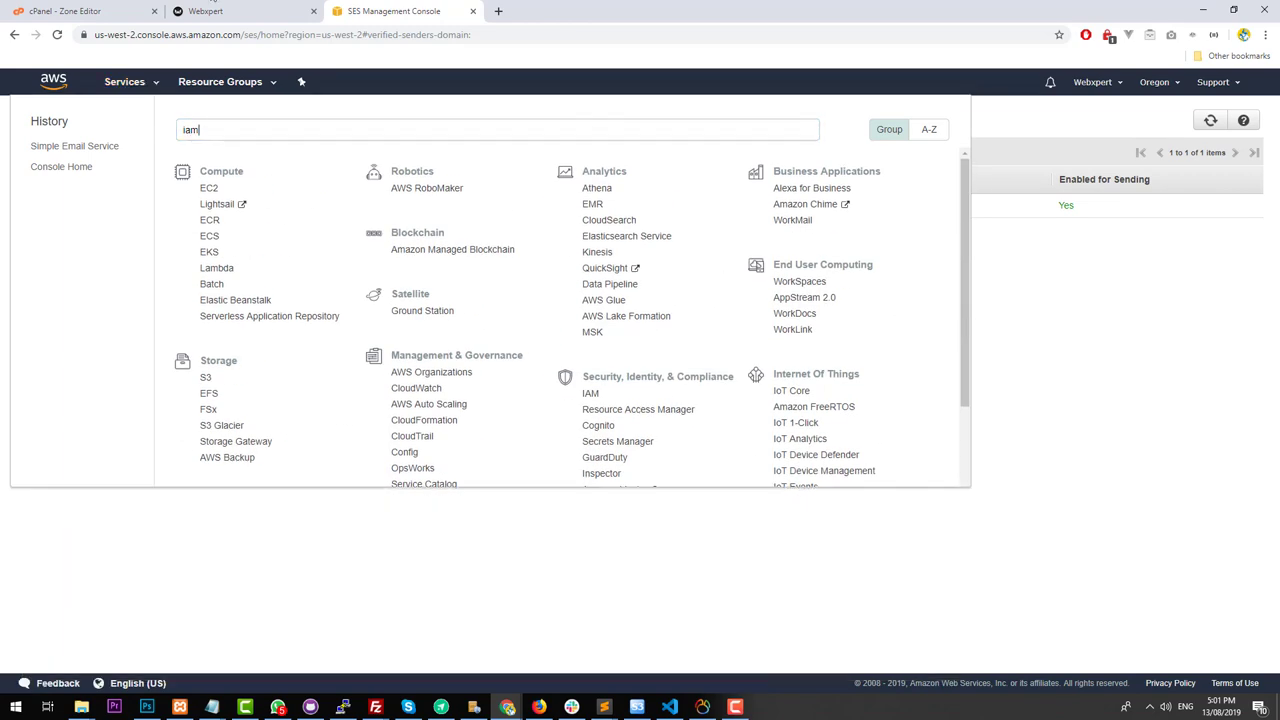
pyautogui.click(165, 84)
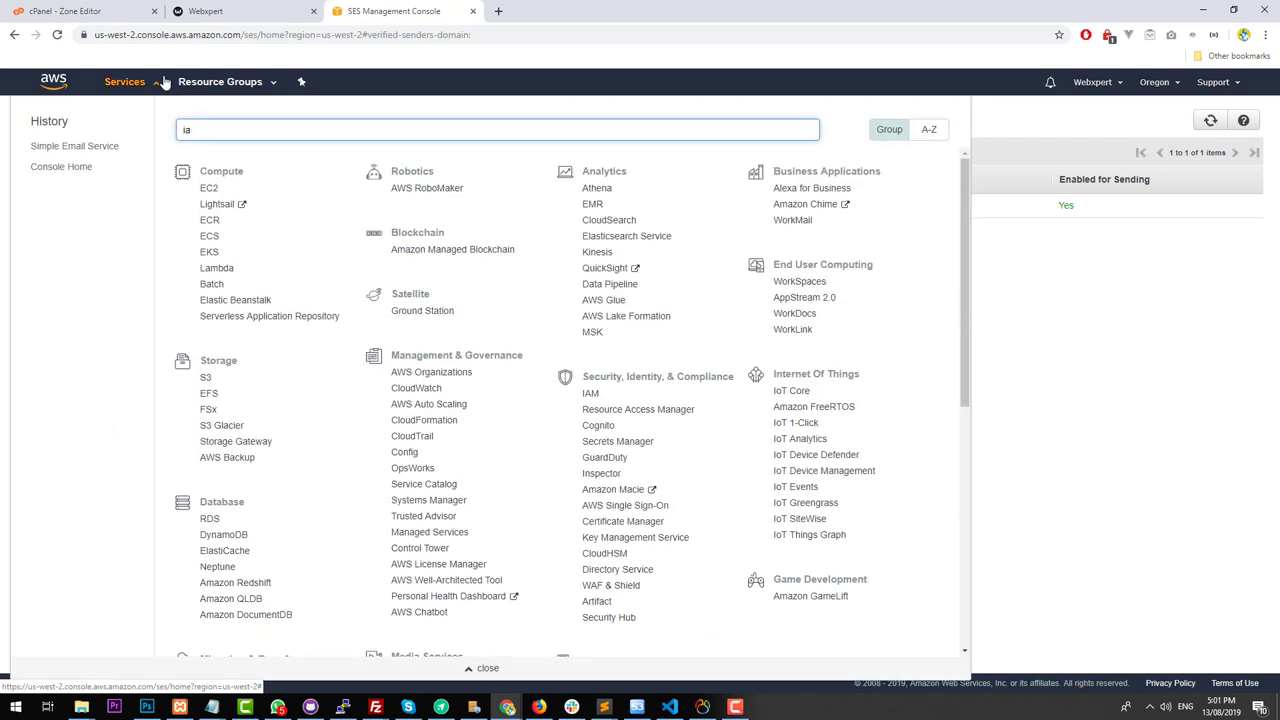
pyautogui.write('iam')
pyautogui.click(57, 35)
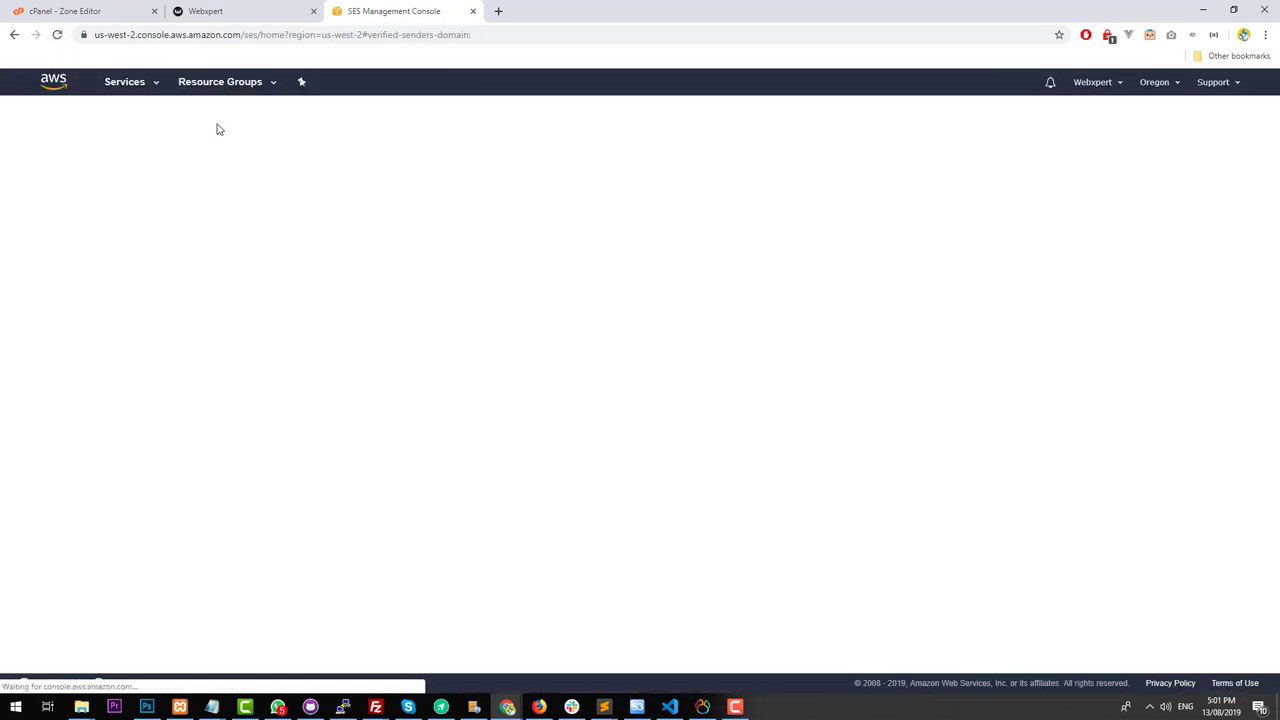
pyautogui.click(150, 88)
pyautogui.write('iam')
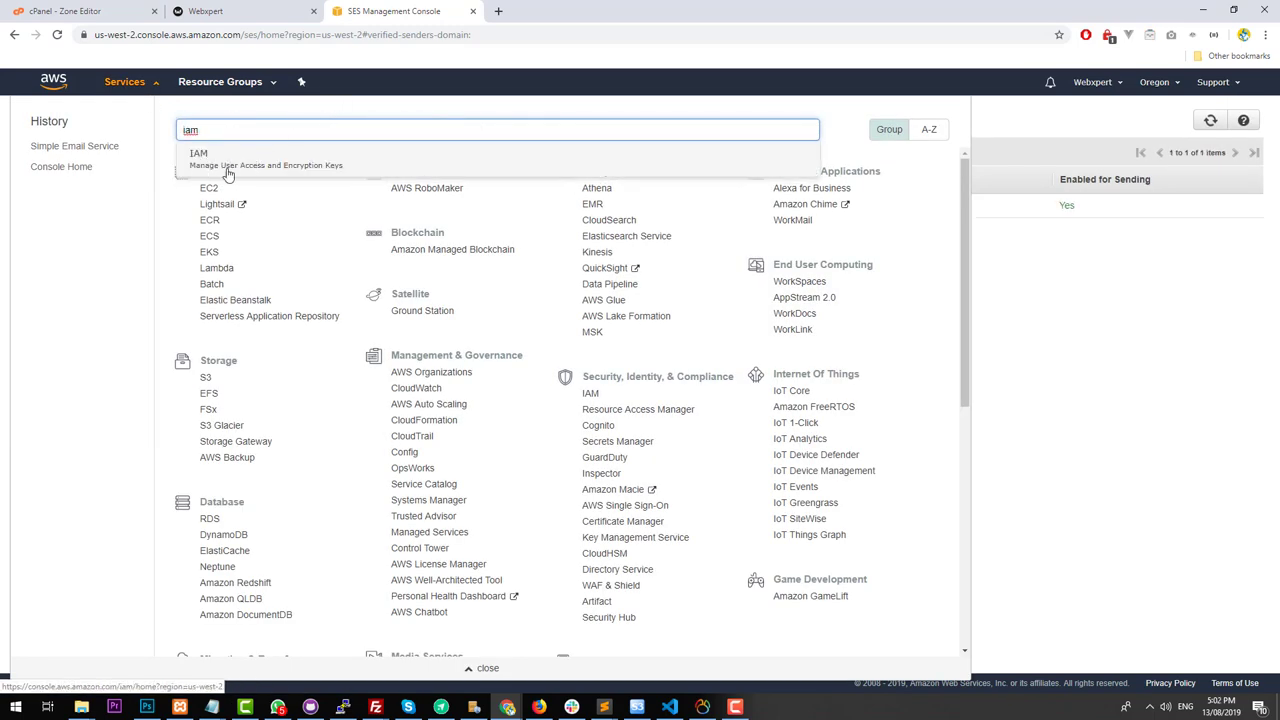
pyautogui.click(210, 165)
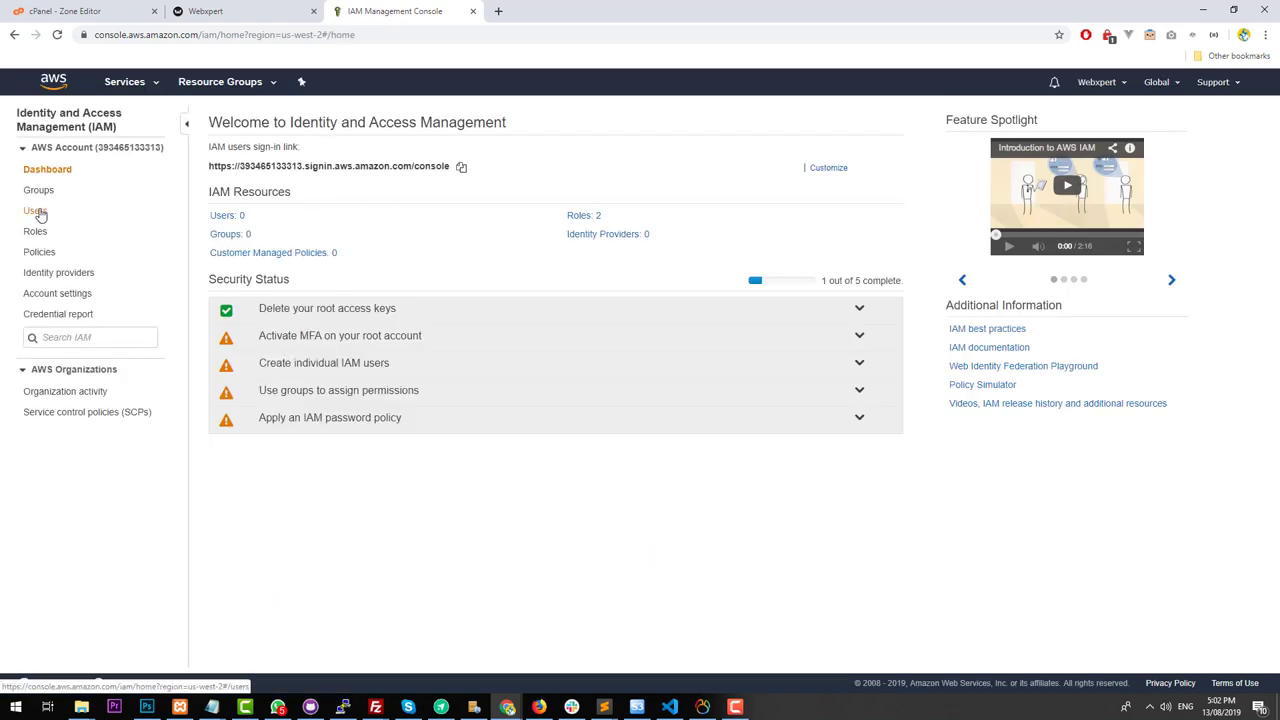
# Step: Start a new IAM user named sendy with programmatic access
pyautogui.click(36, 211)
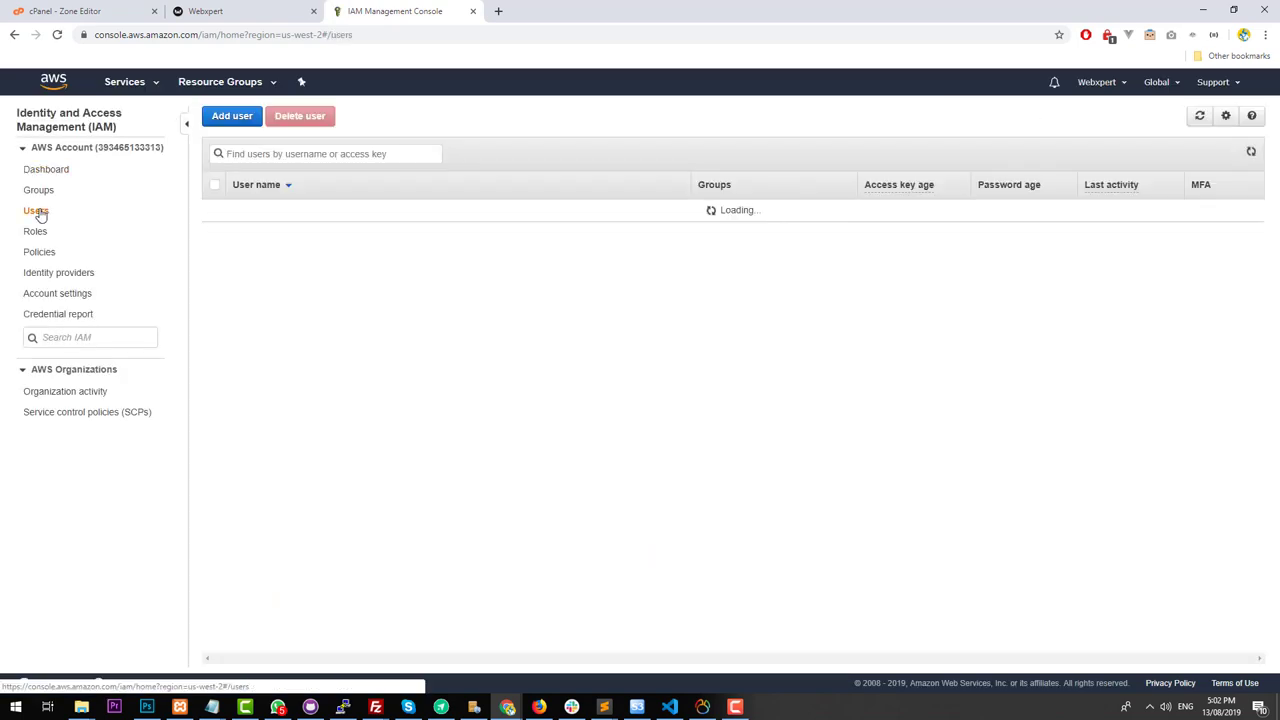
pyautogui.click(242, 117)
pyautogui.click(516, 219)
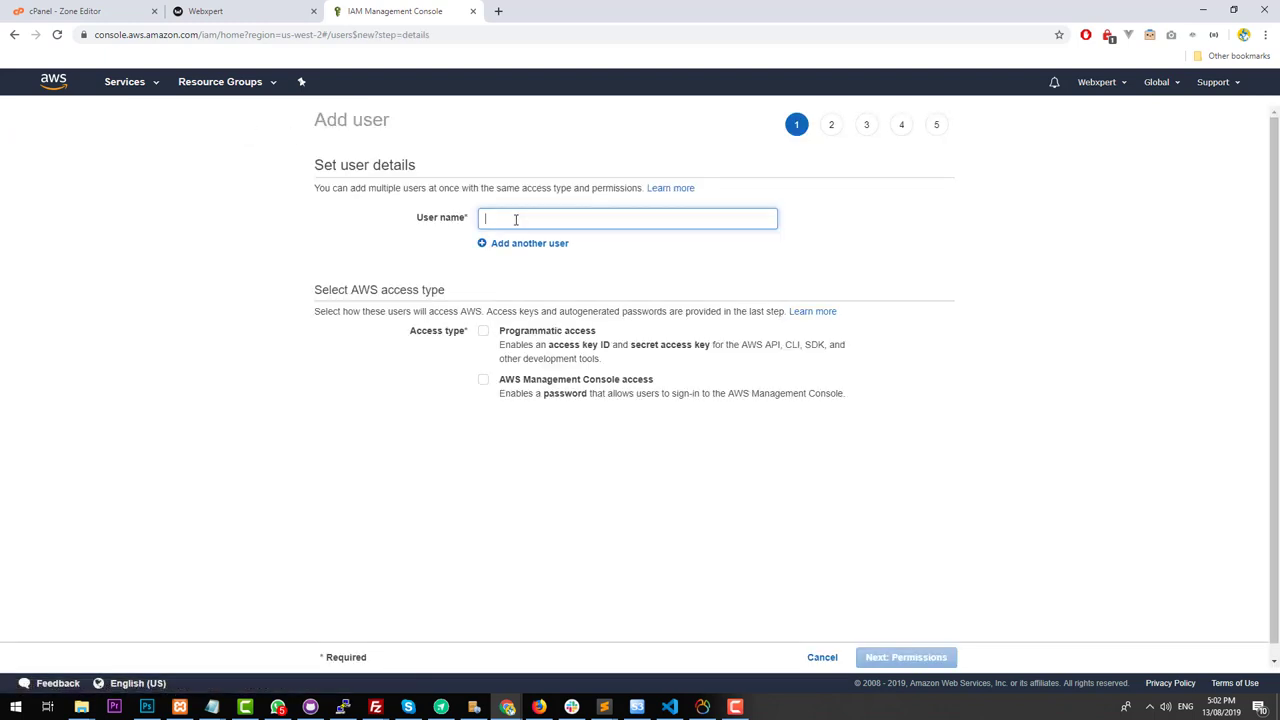
pyautogui.write('sendy')
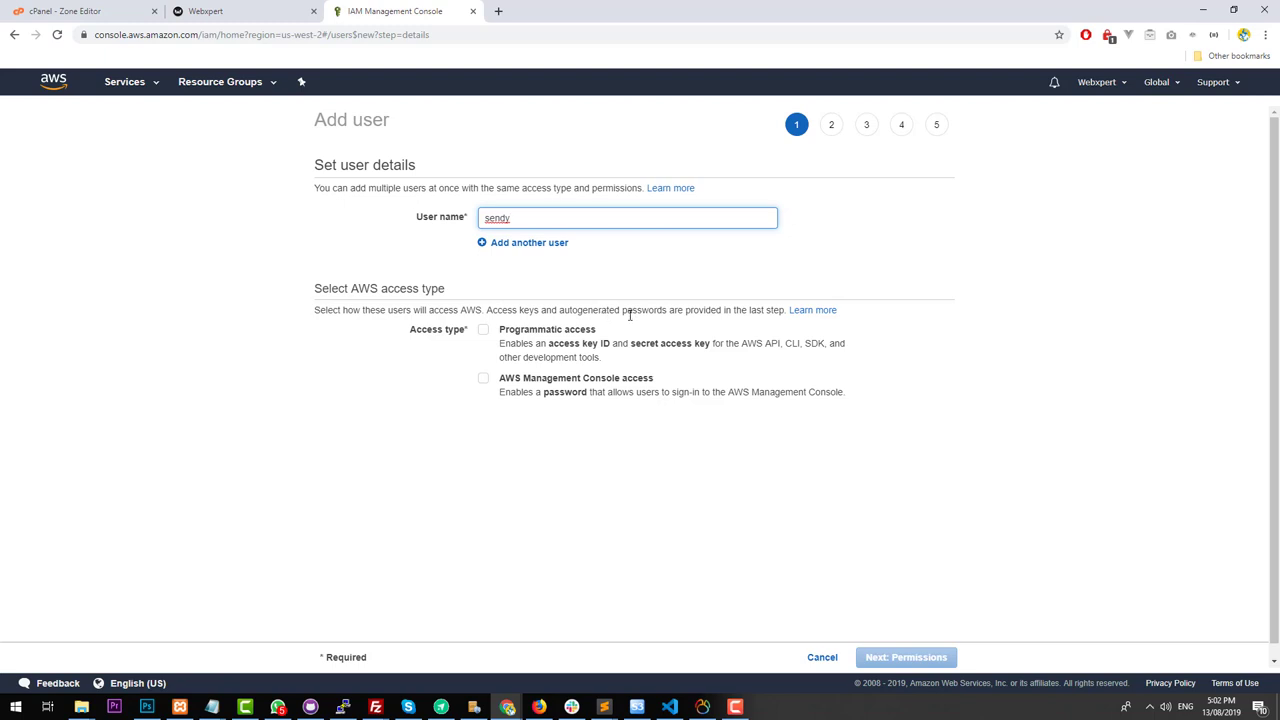
pyautogui.click(484, 330)
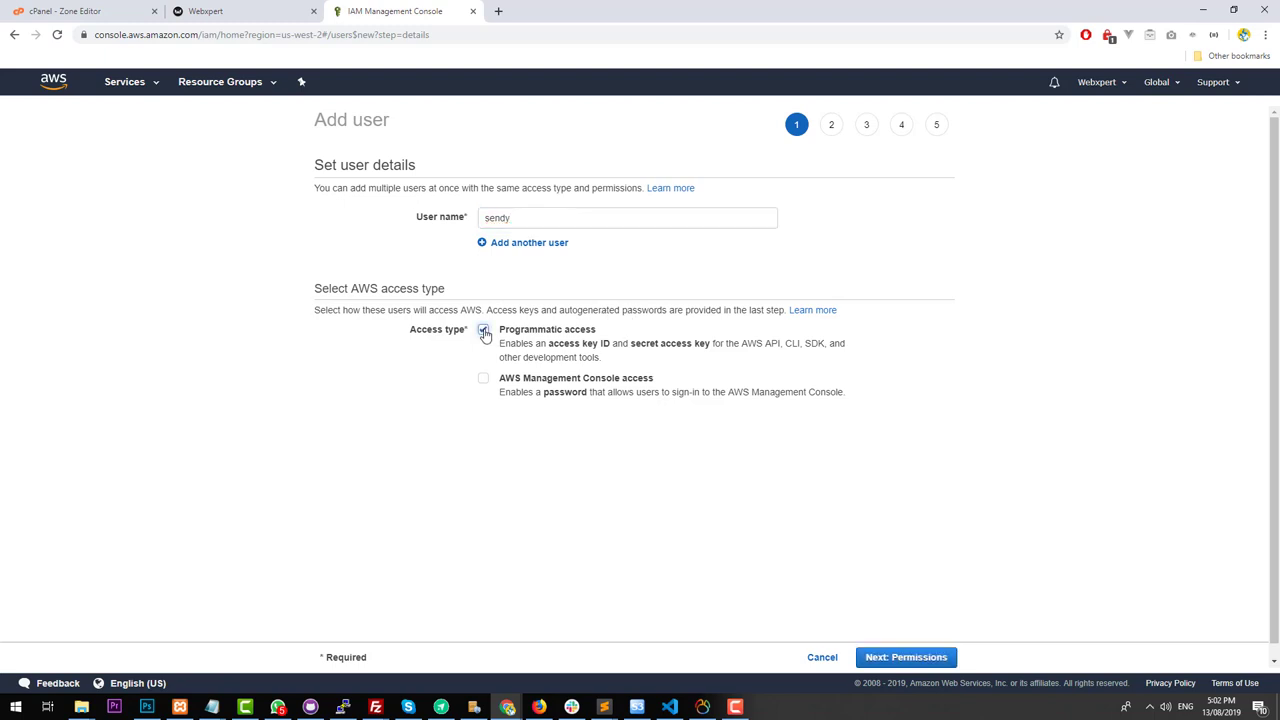
pyautogui.click(907, 659)
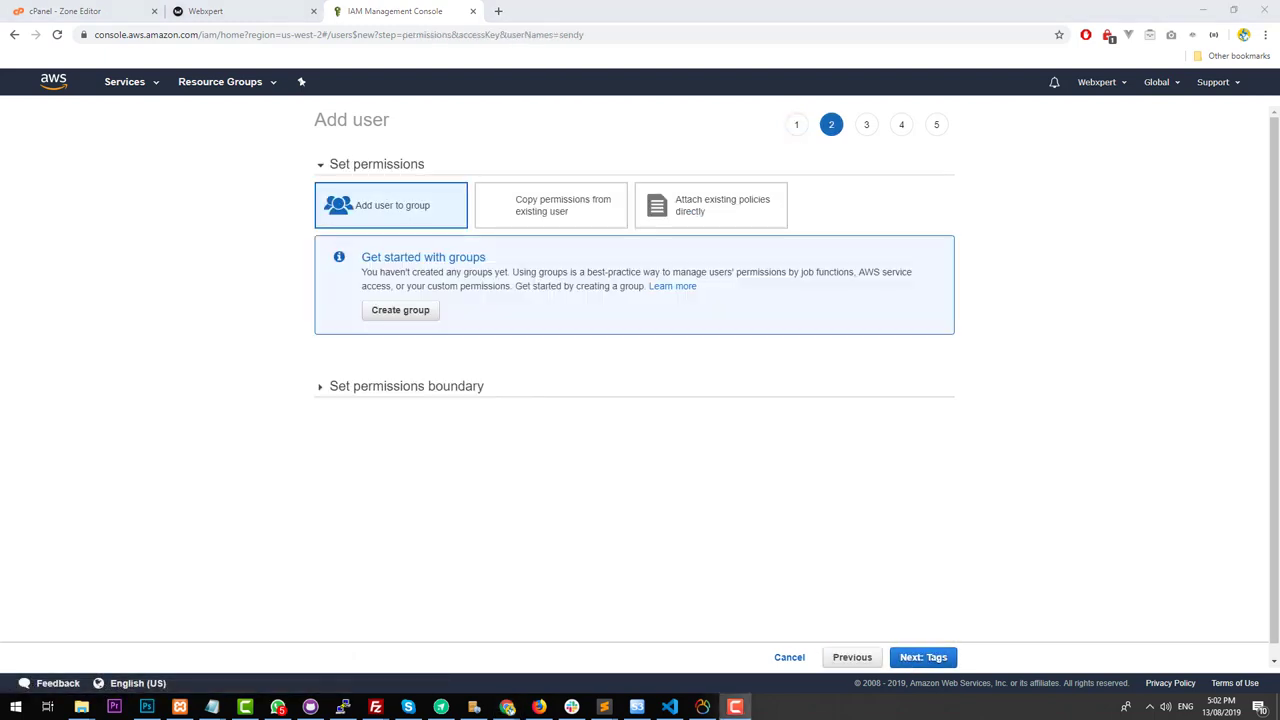
# Step: Attach the AmazonSESFullAccess and AmazonSNSFullAccess policies and reach the review with no tags
pyautogui.click(693, 210)
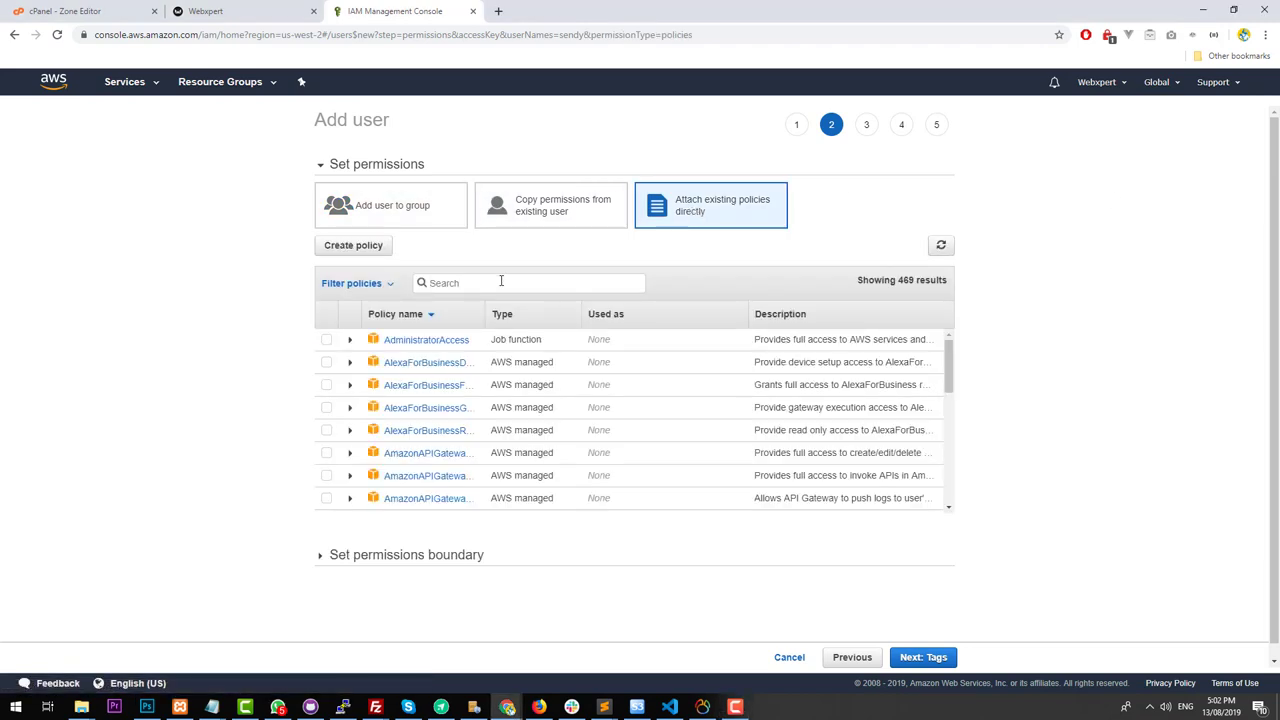
pyautogui.write('amazonses')
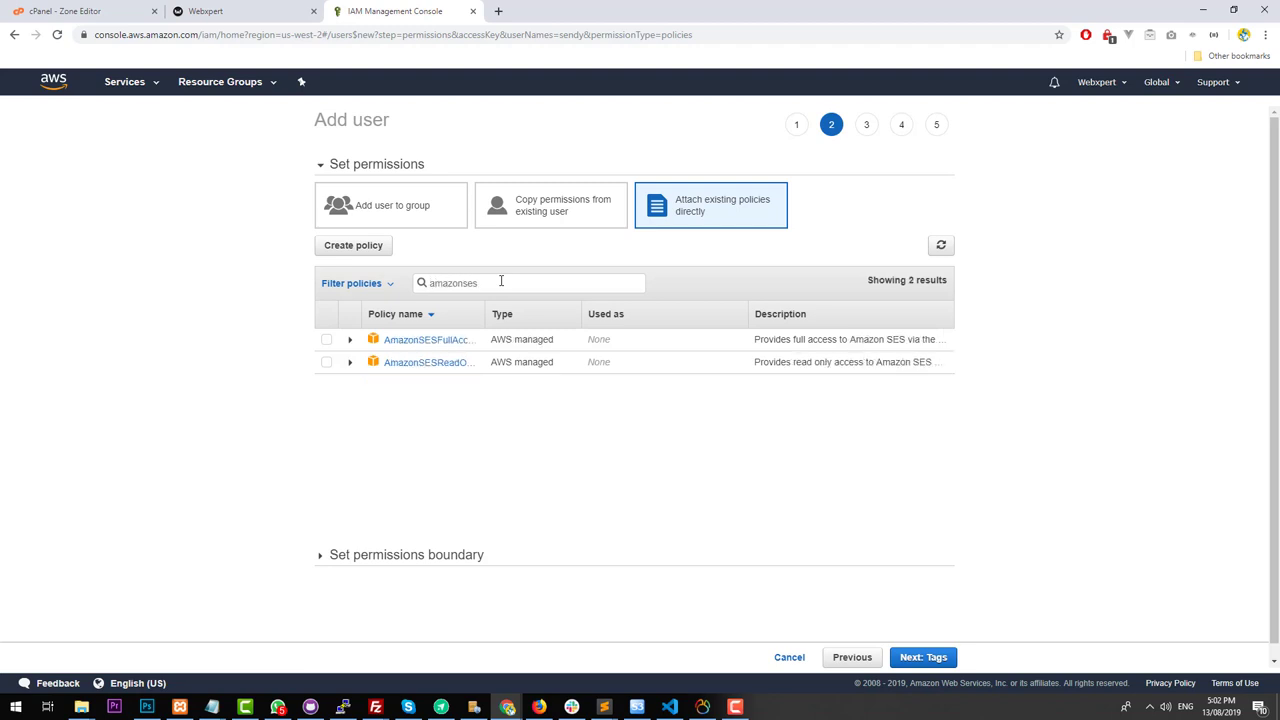
pyautogui.click(326, 340)
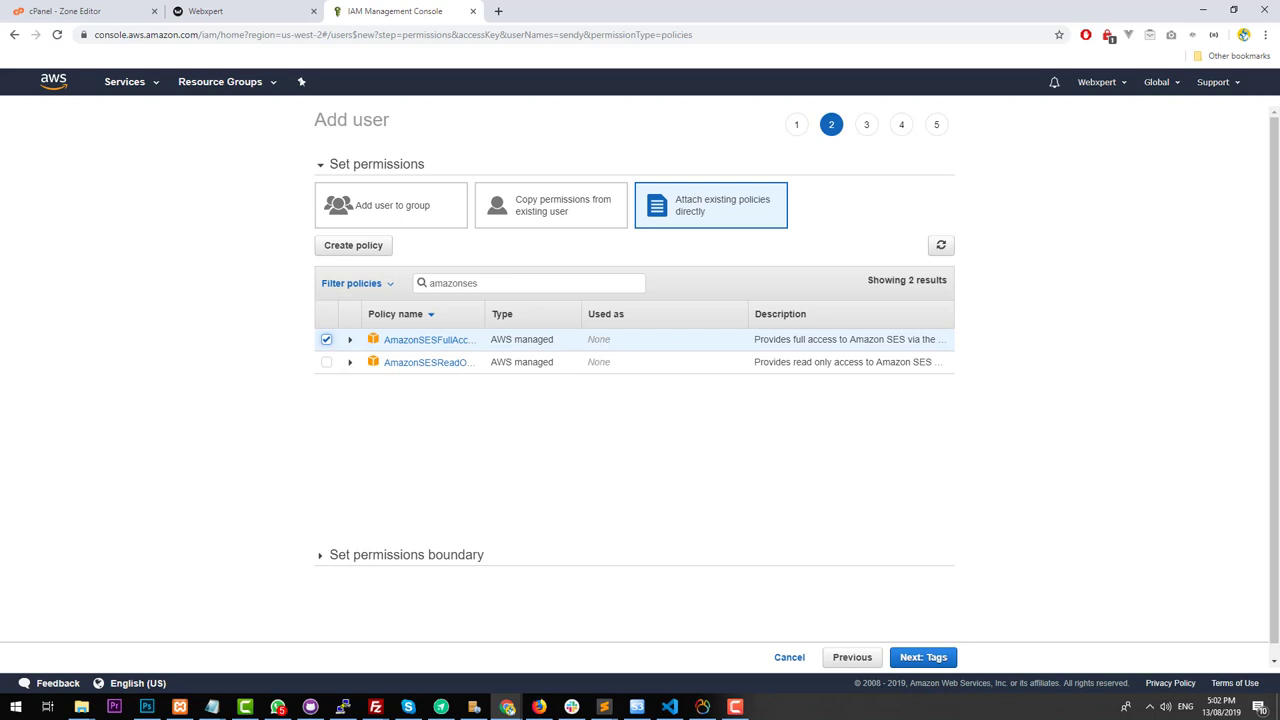
pyautogui.moveTo(477, 290); pyautogui.dragTo(463, 290)
pyautogui.write('sns')
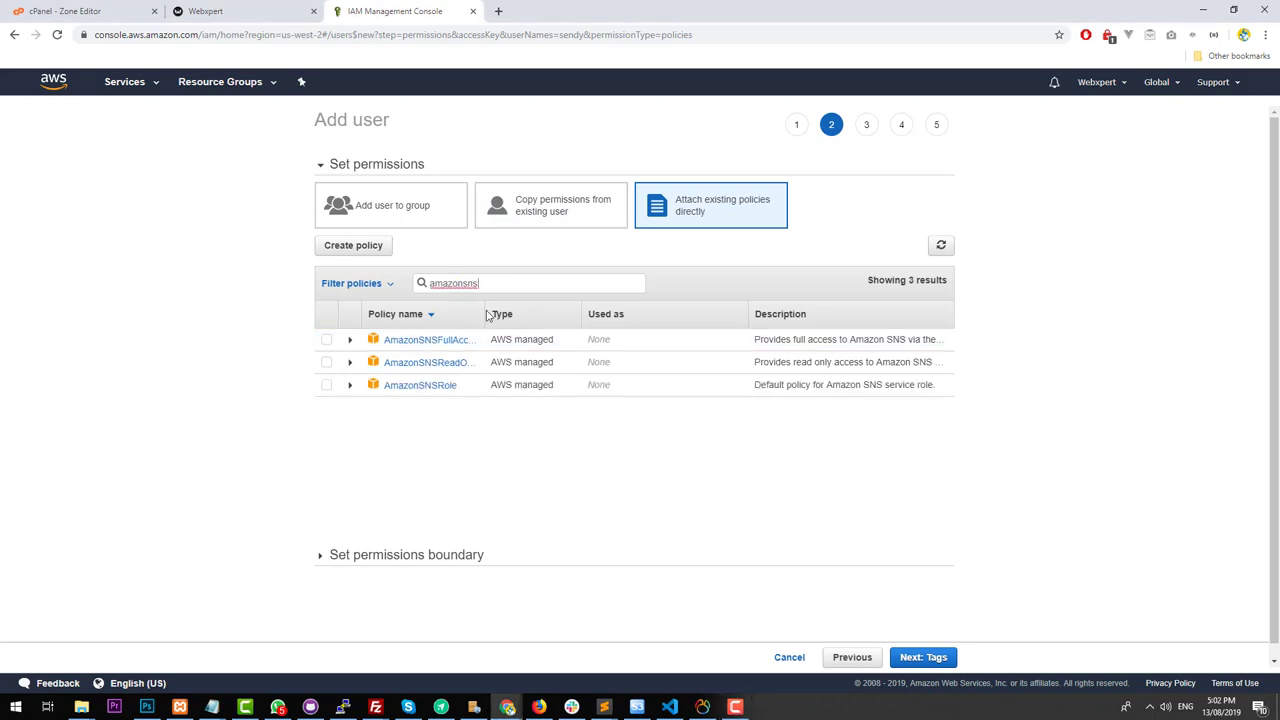
pyautogui.click(327, 341)
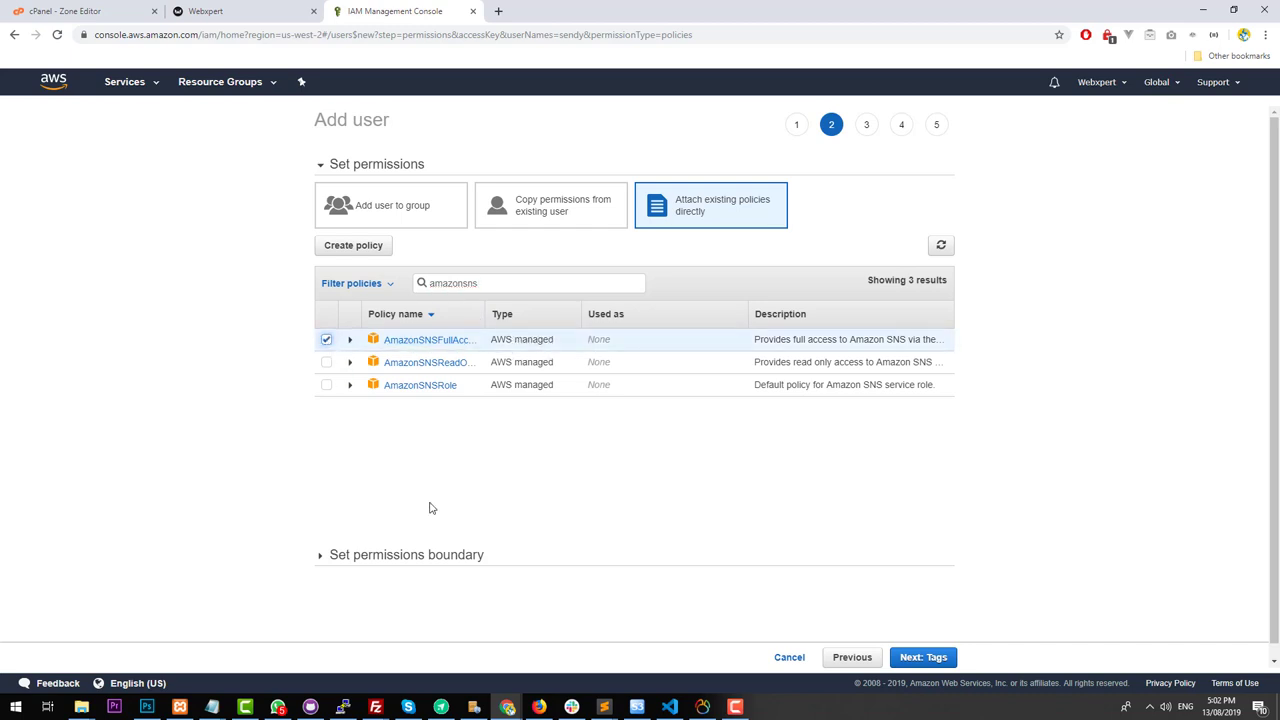
pyautogui.click(933, 660)
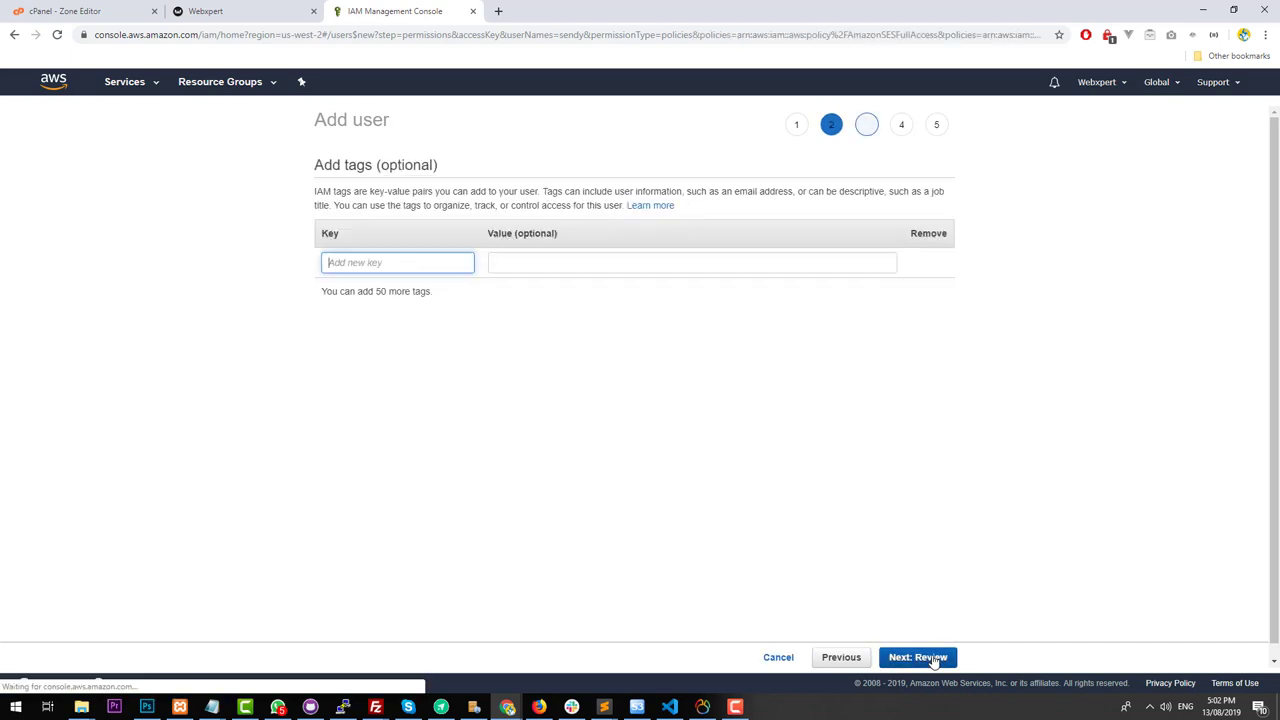
pyautogui.click(932, 660)
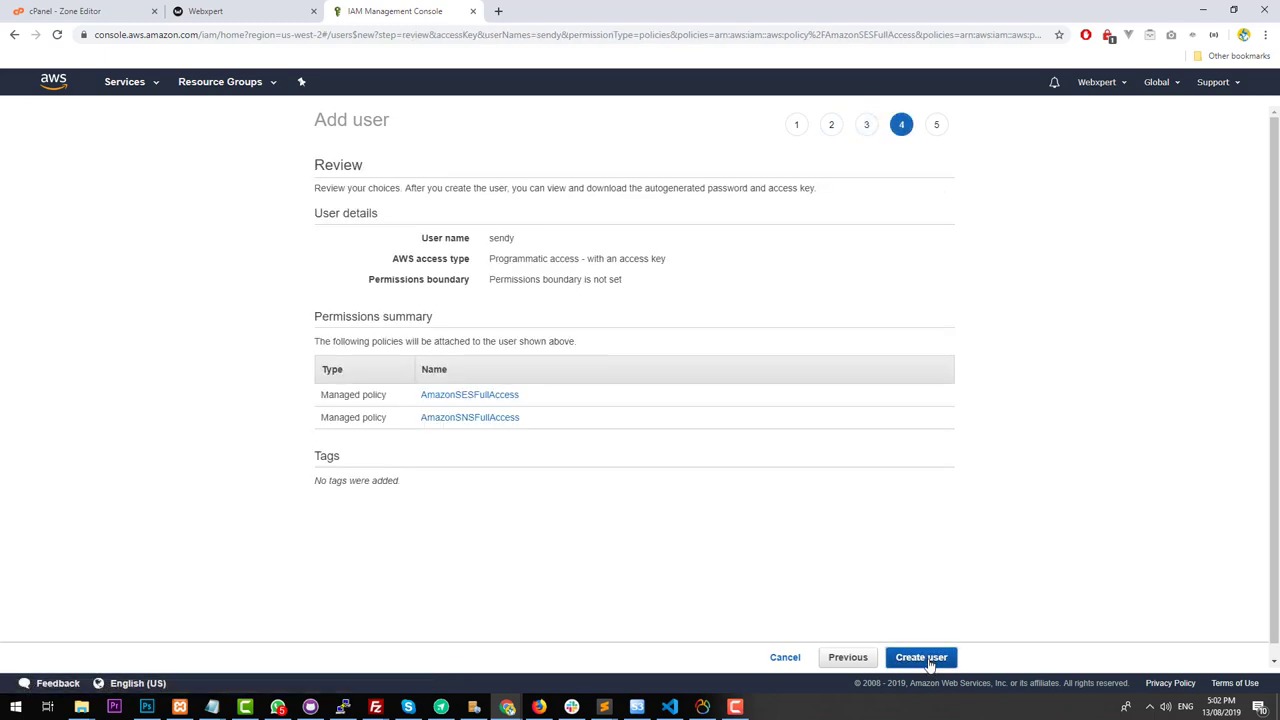
# Step: Create the sendy IAM user and copy its new access key ID back to Sendy settings
pyautogui.click(921, 658)
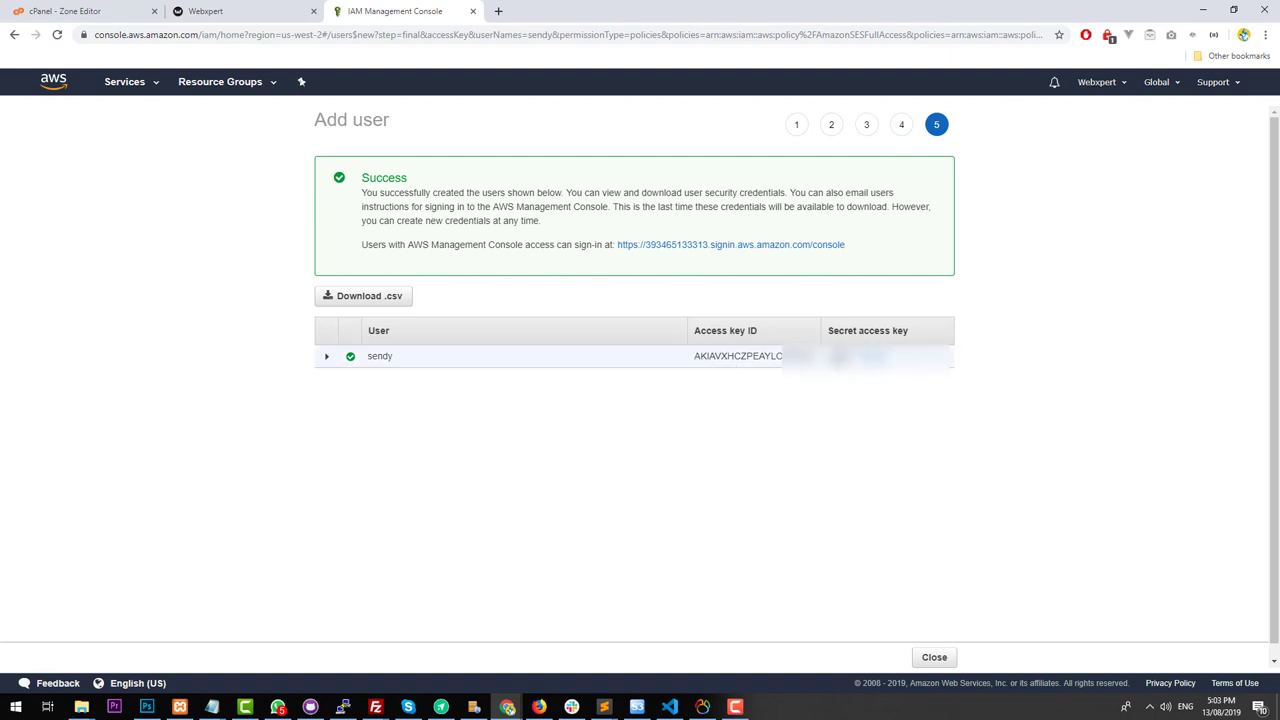
pyautogui.doubleClick(744, 358)
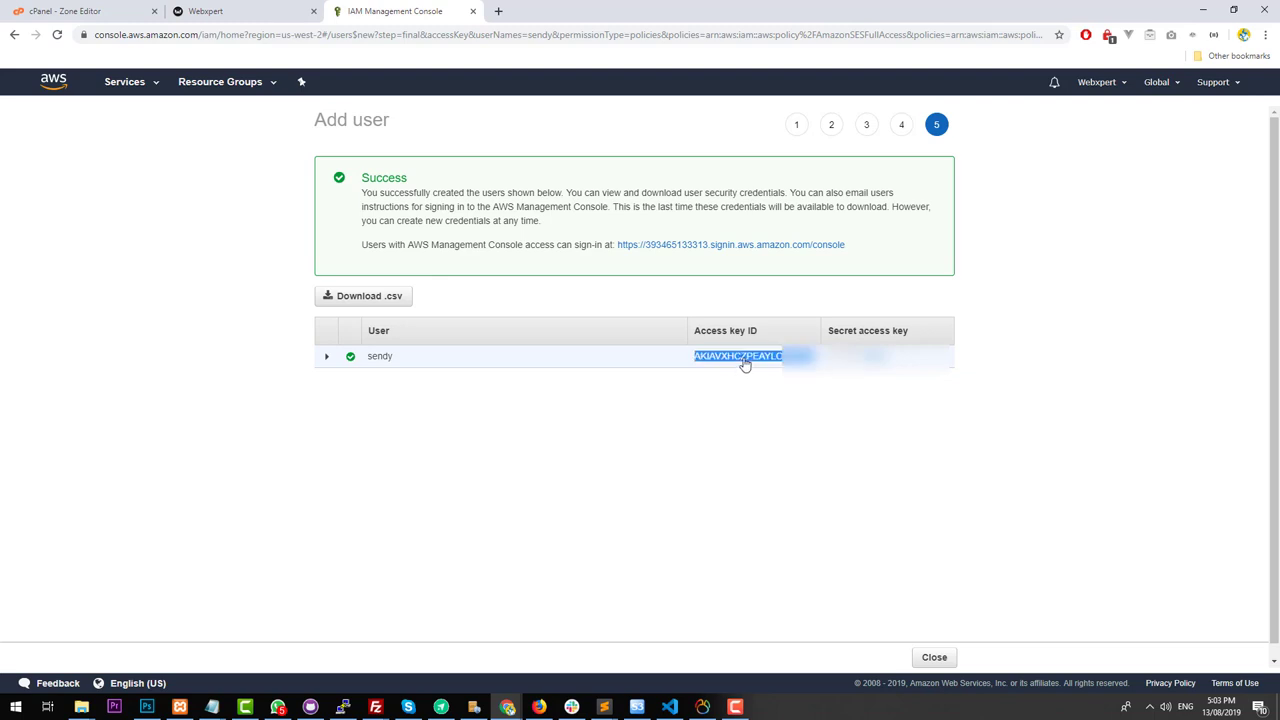
pyautogui.hotkey('ctrl', 'pageup')
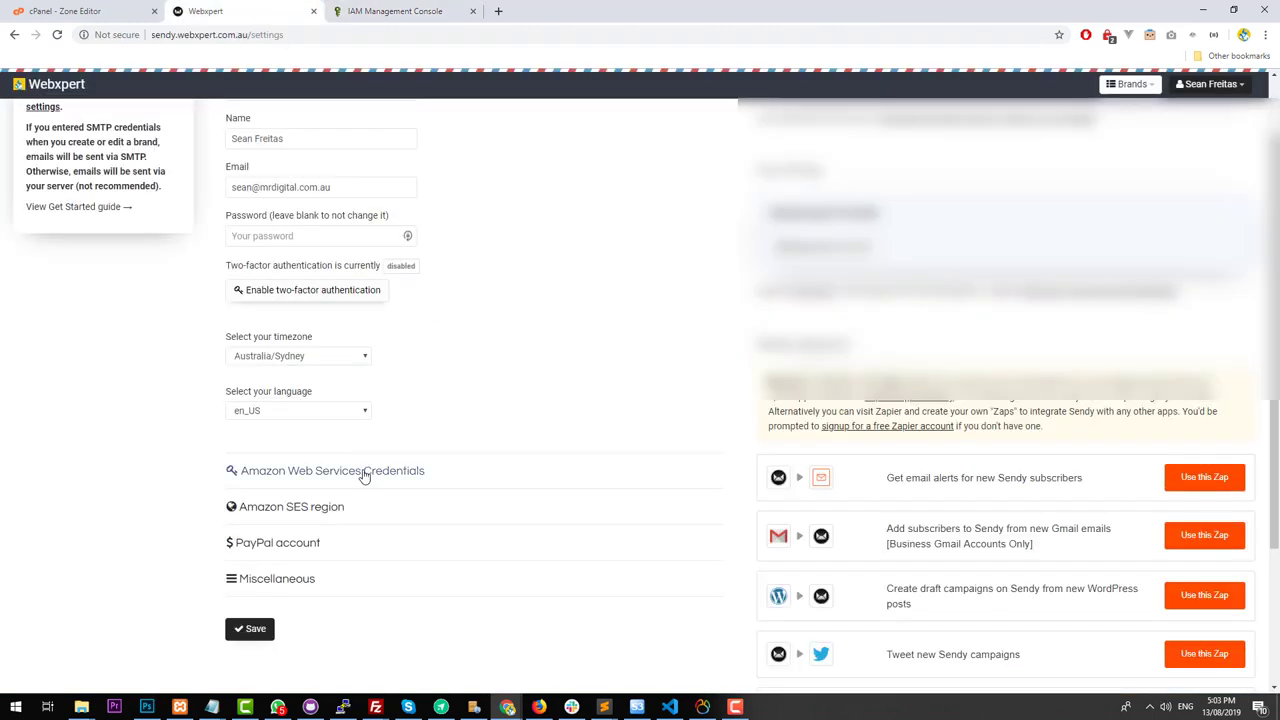
# Step: Paste the IAM access key ID and secret access key into Sendy's AWS credentials
pyautogui.click(365, 472)
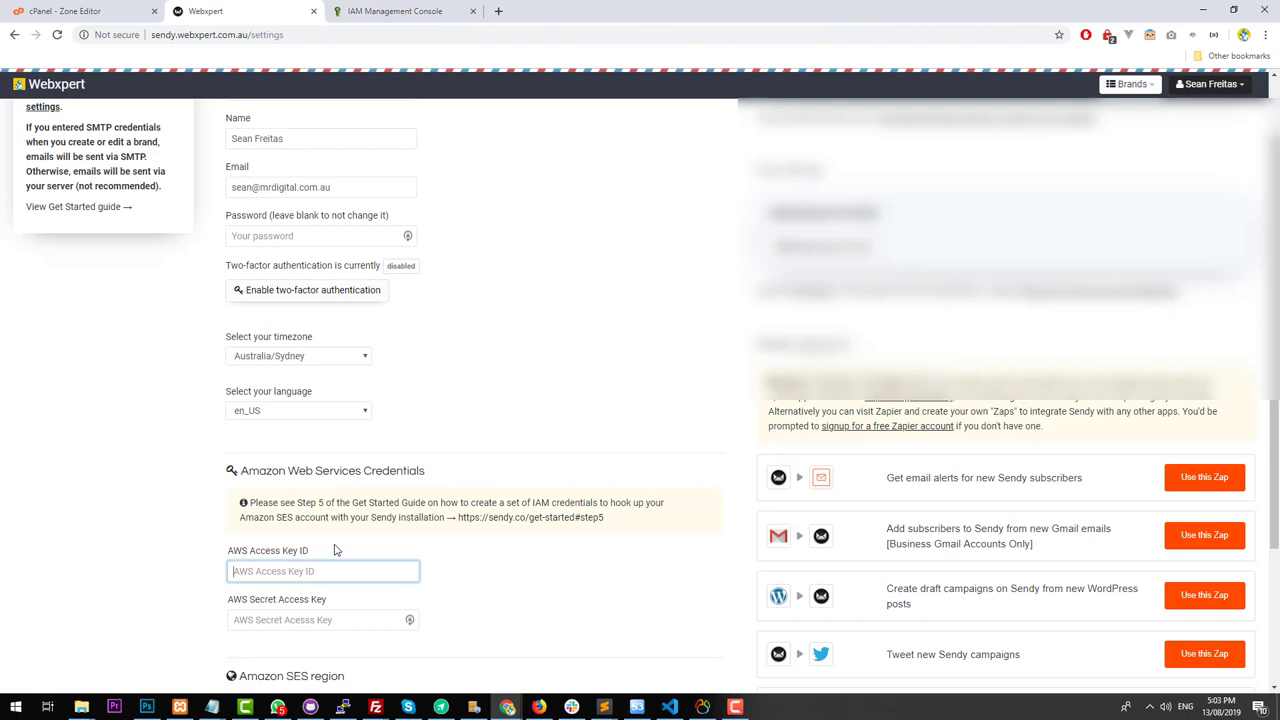
pyautogui.hotkey('ctrl', 'v')
pyautogui.hotkey('ctrl', 'a')
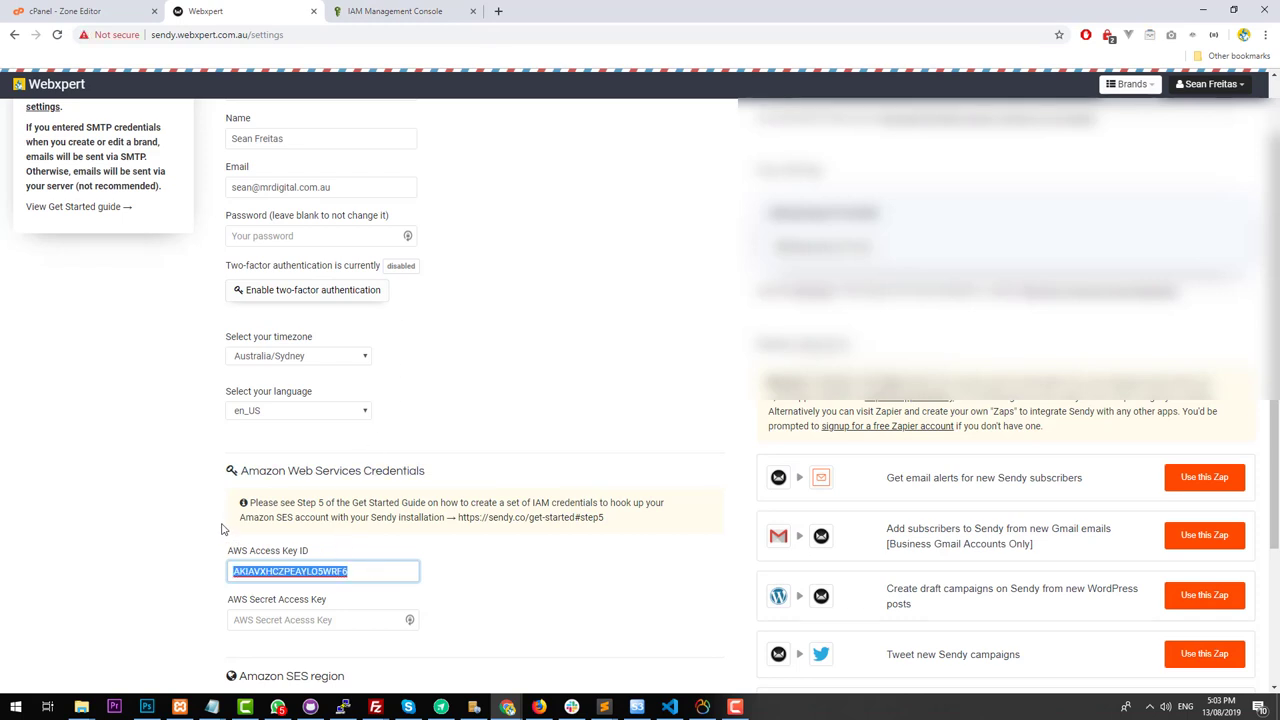
pyautogui.click(395, 11)
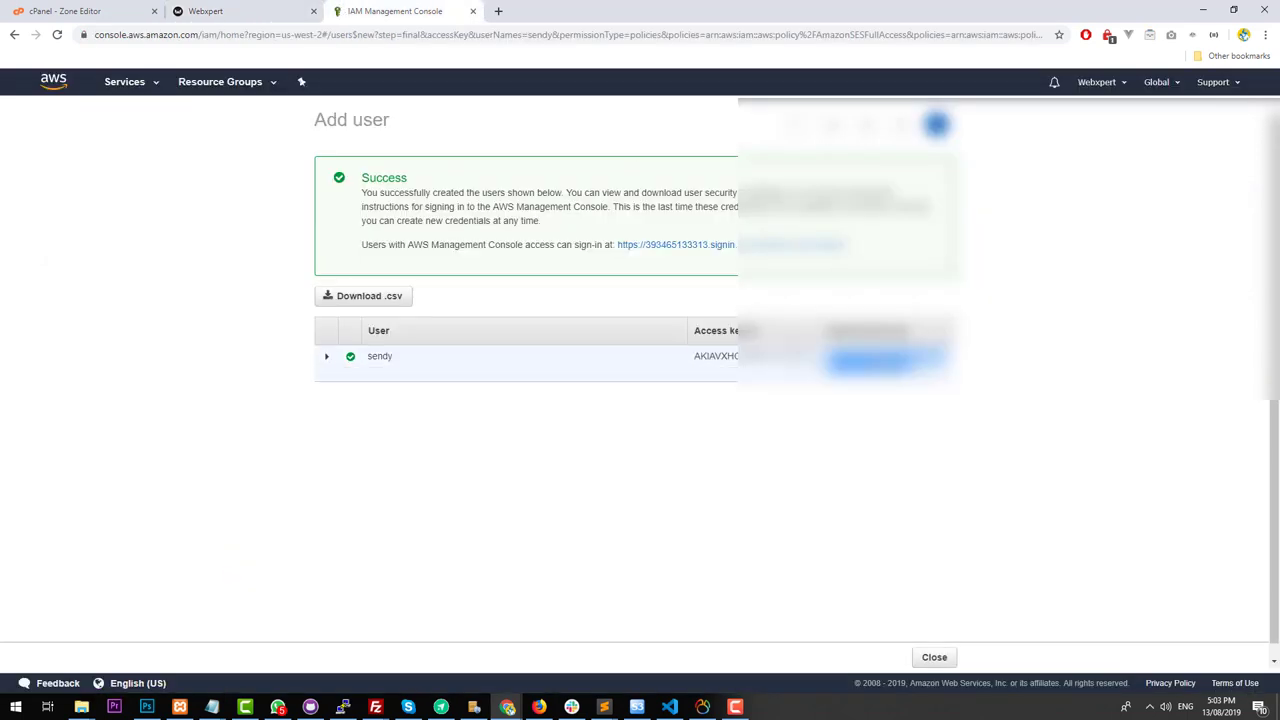
pyautogui.click(216, 10)
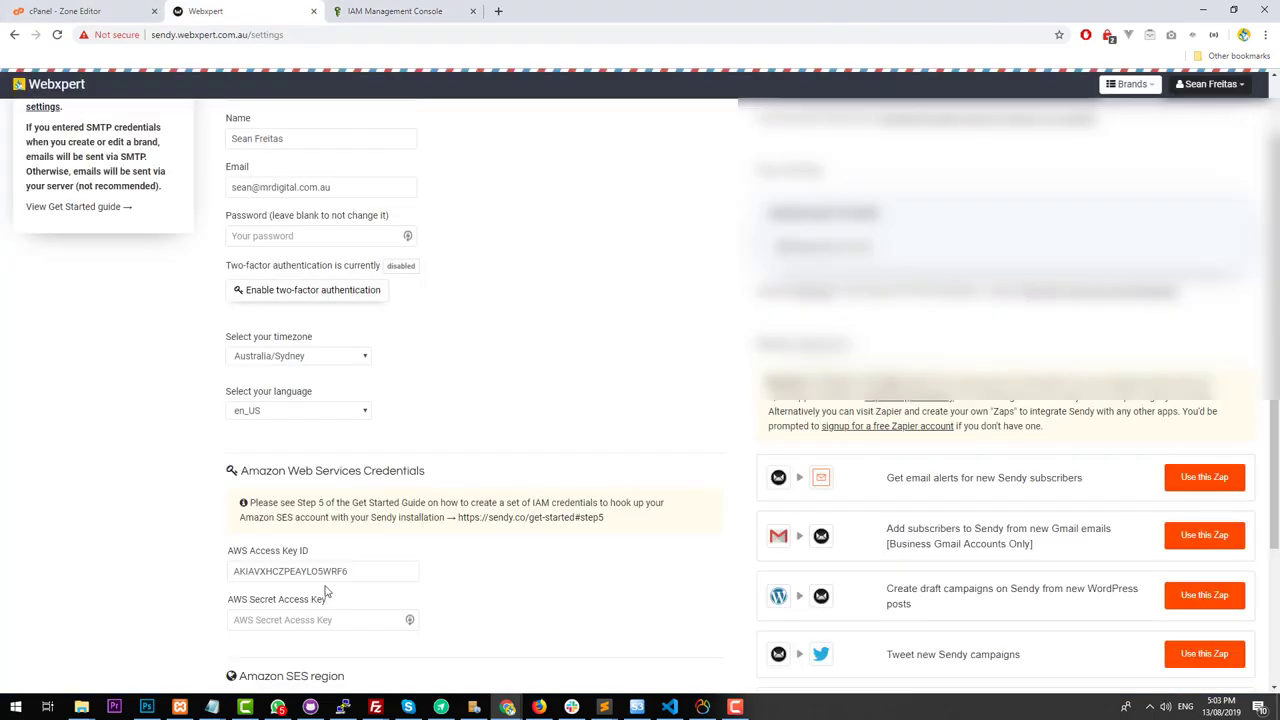
pyautogui.click(300, 620)
pyautogui.hotkey('ctrl', 'v')
# Step: Save the credentials and check the quota panel: sandbox mode, 200 daily sends
pyautogui.scroll(-2, 372, 330)
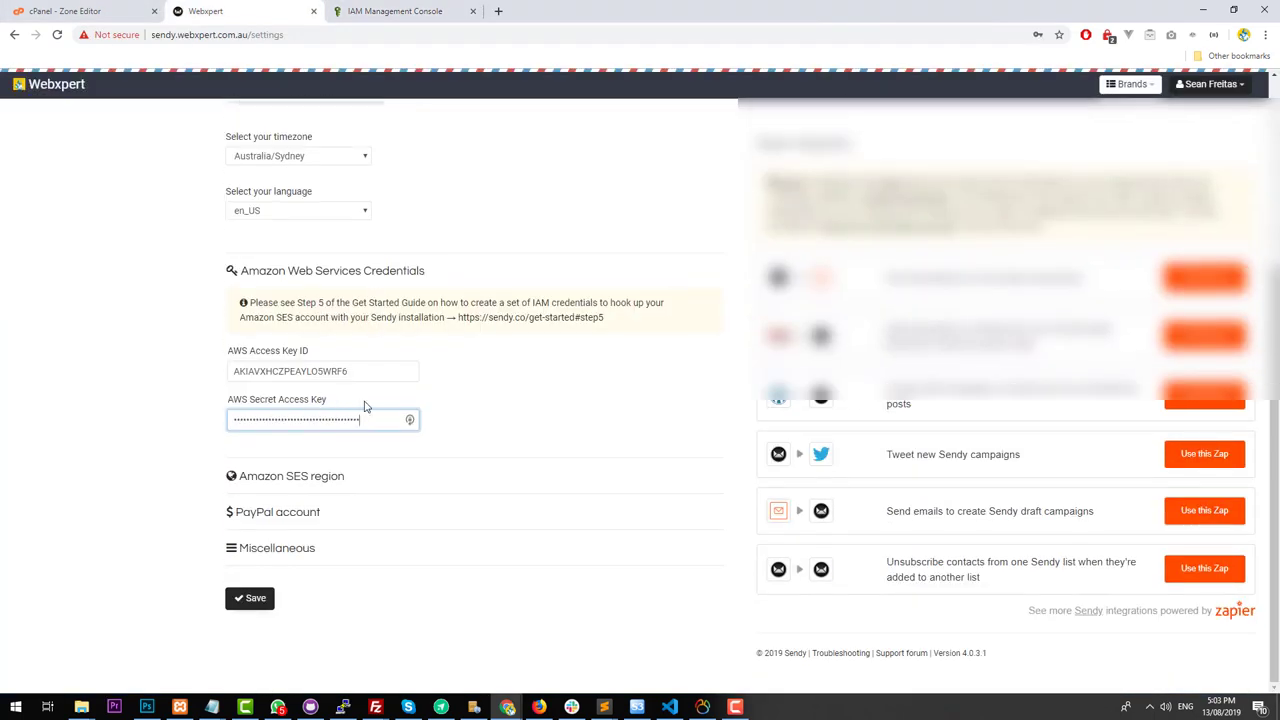
pyautogui.click(267, 602)
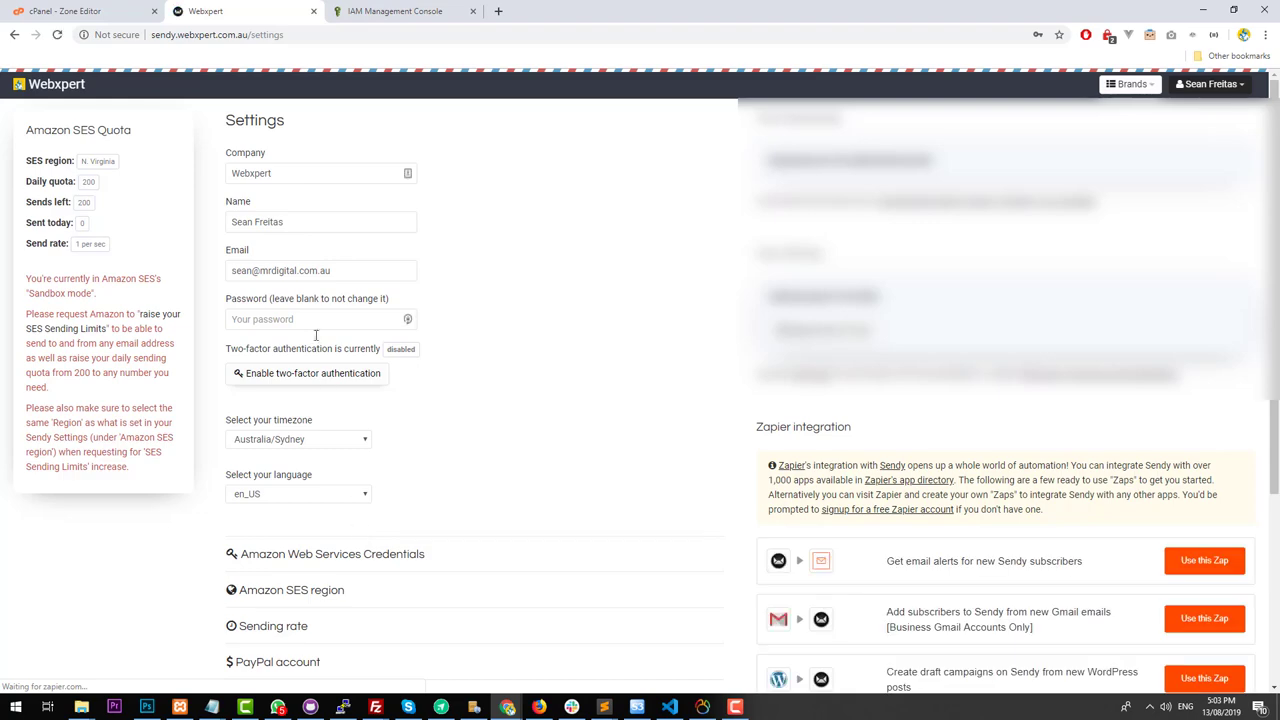
pyautogui.scroll(-2, 367, 311)
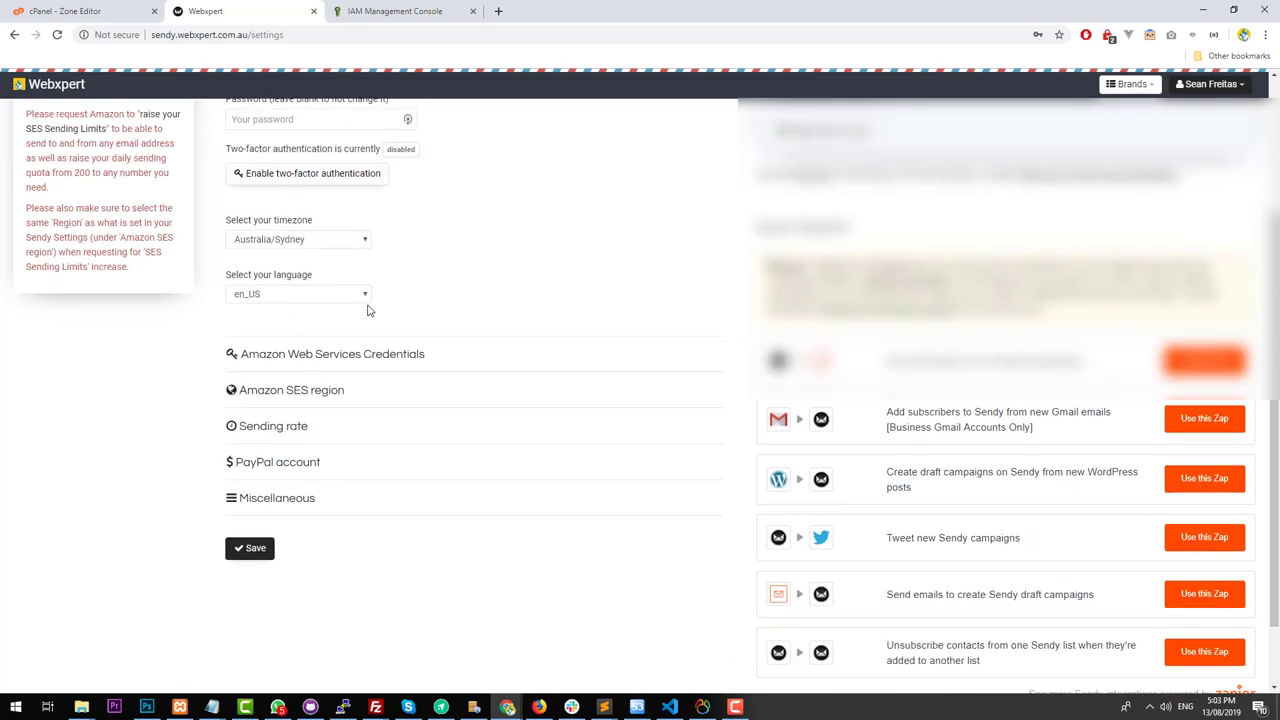
pyautogui.scroll(2, 367, 311)
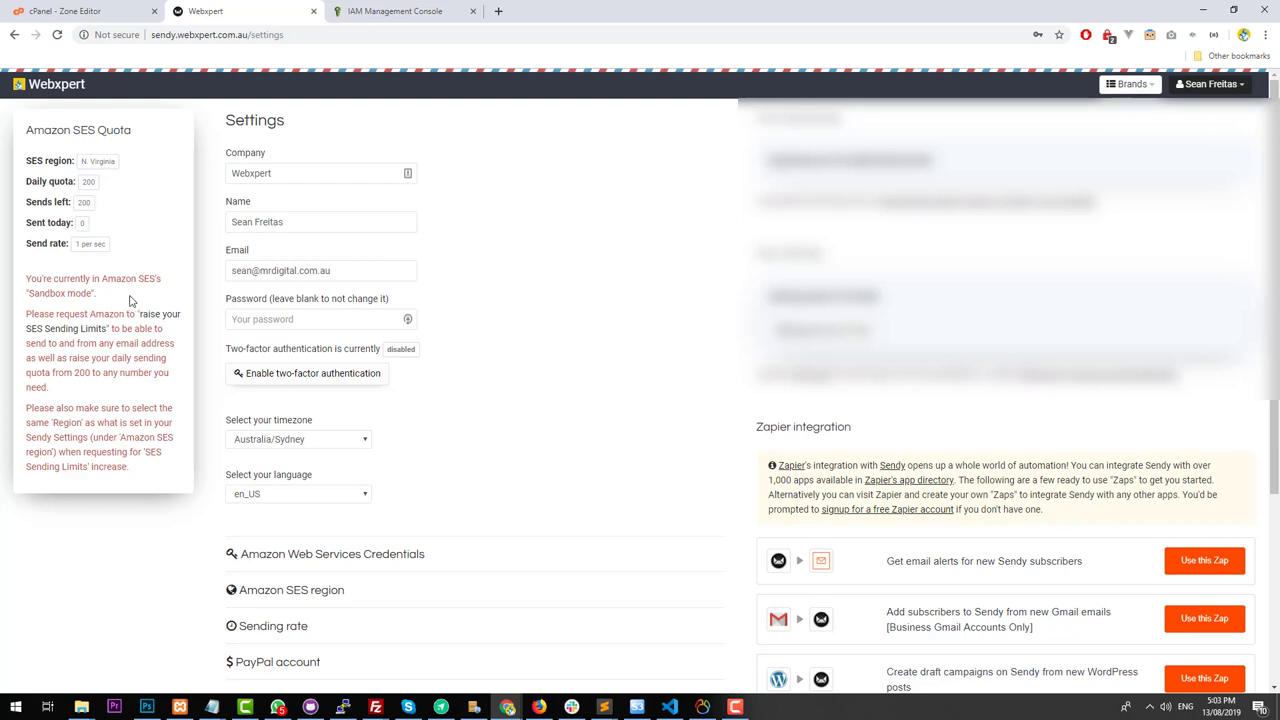
pyautogui.moveTo(95, 292); pyautogui.dragTo(29, 293)
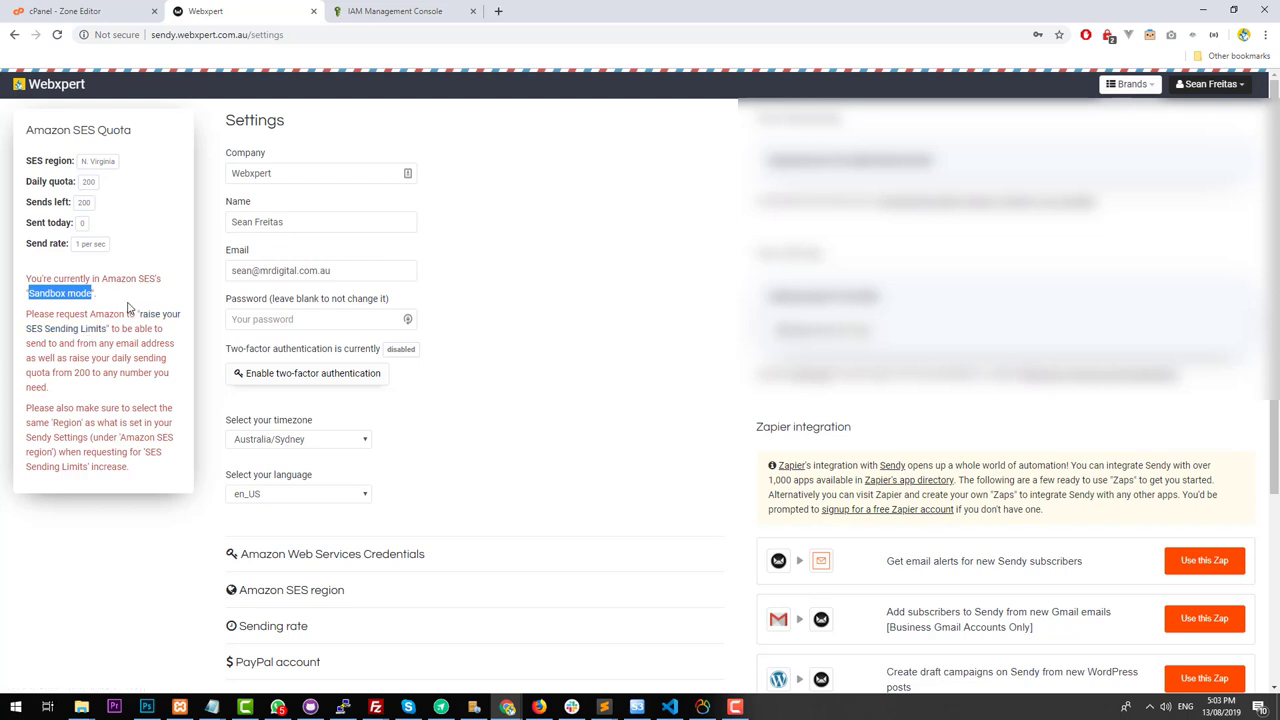
pyautogui.click(88, 181)
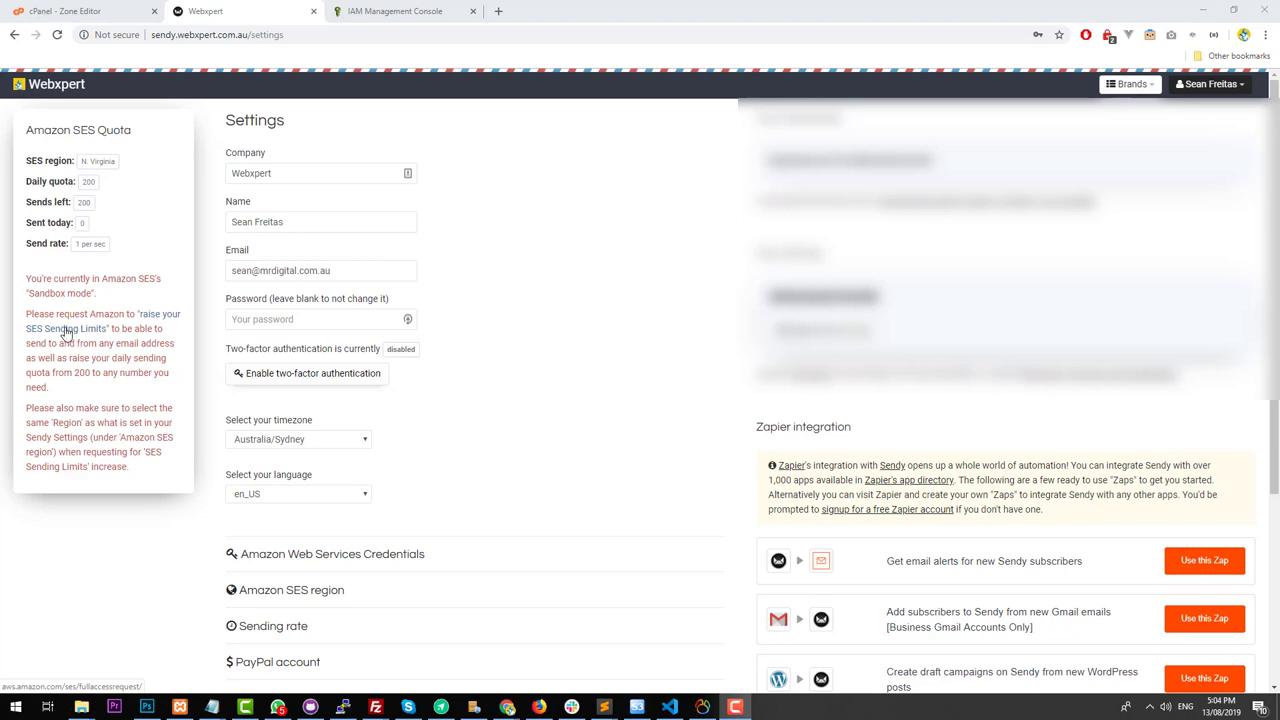
pyautogui.click(66, 333)
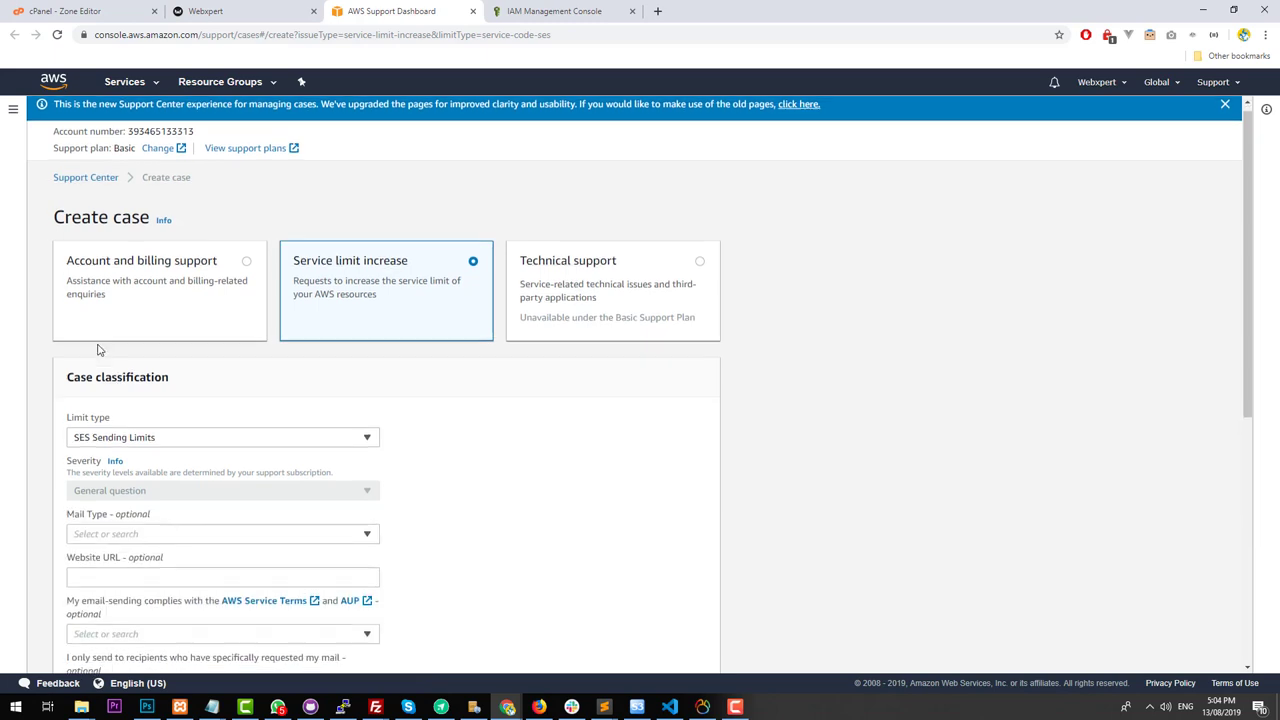
pyautogui.scroll(-3, 560, 340)
pyautogui.scroll(1, 551, 349)
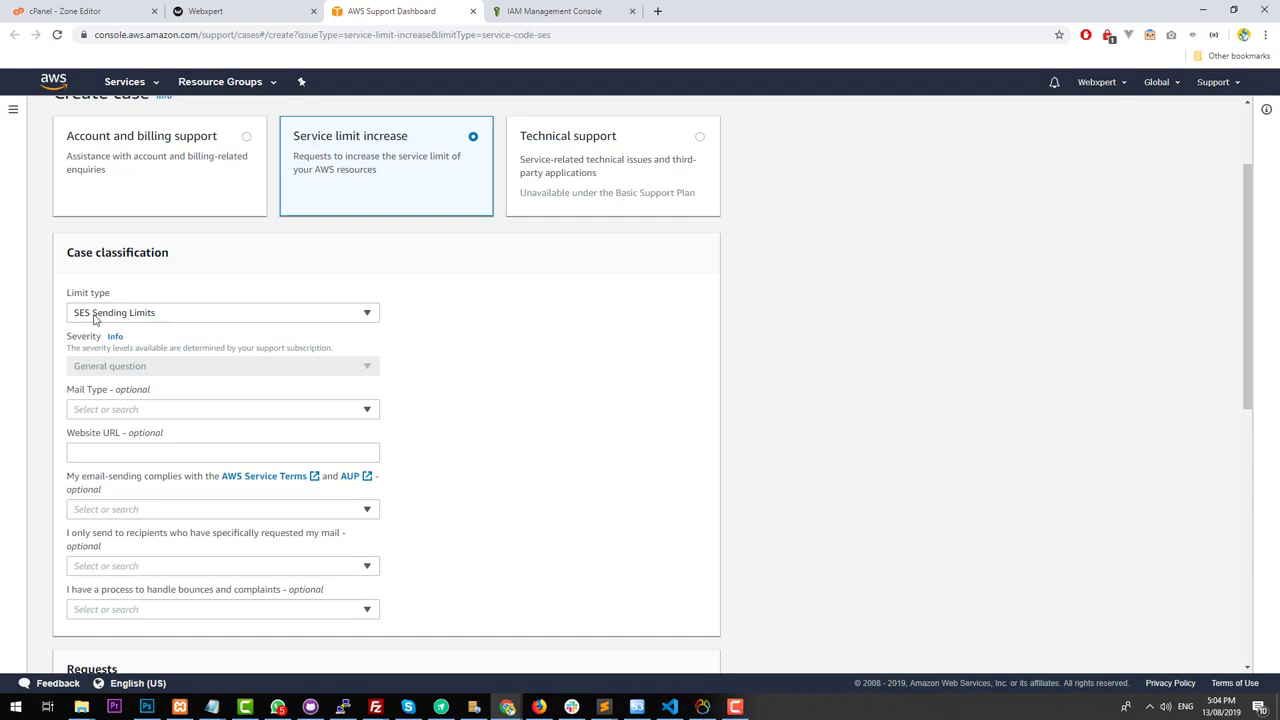
pyautogui.click(108, 411)
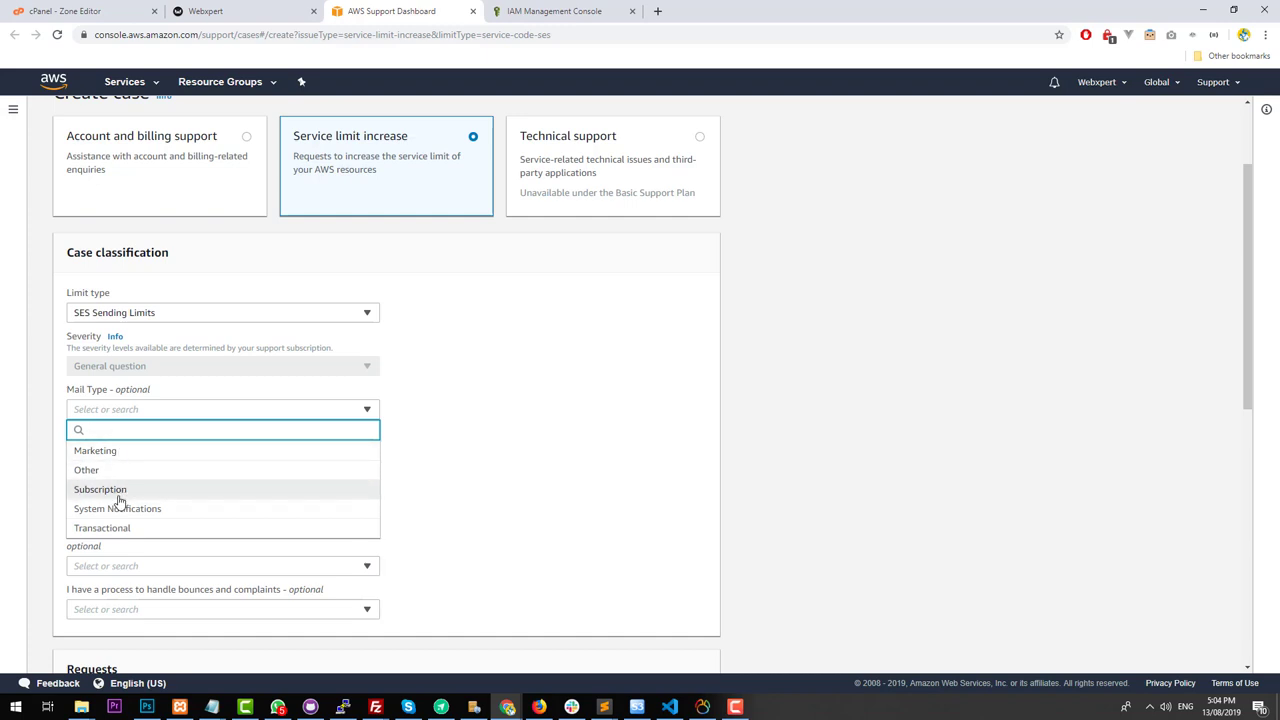
pyautogui.click(120, 490)
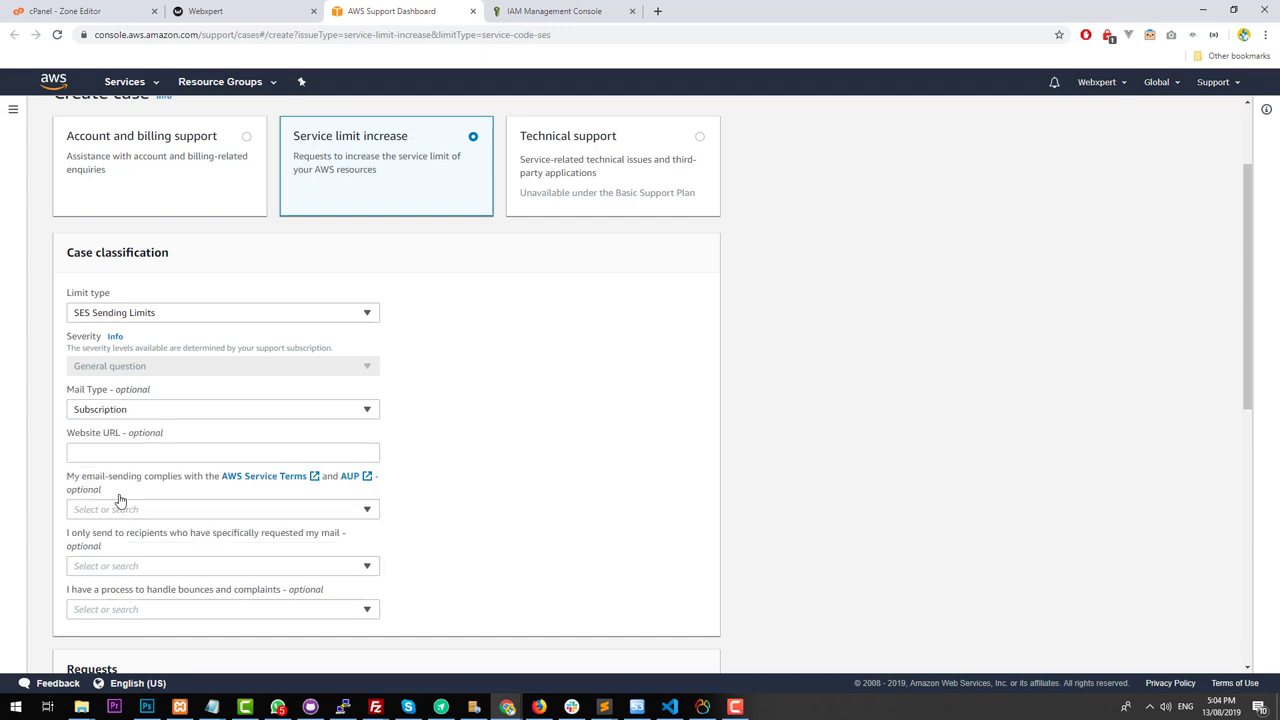
pyautogui.click(115, 411)
pyautogui.click(117, 489)
pyautogui.click(113, 456)
pyautogui.write('h')
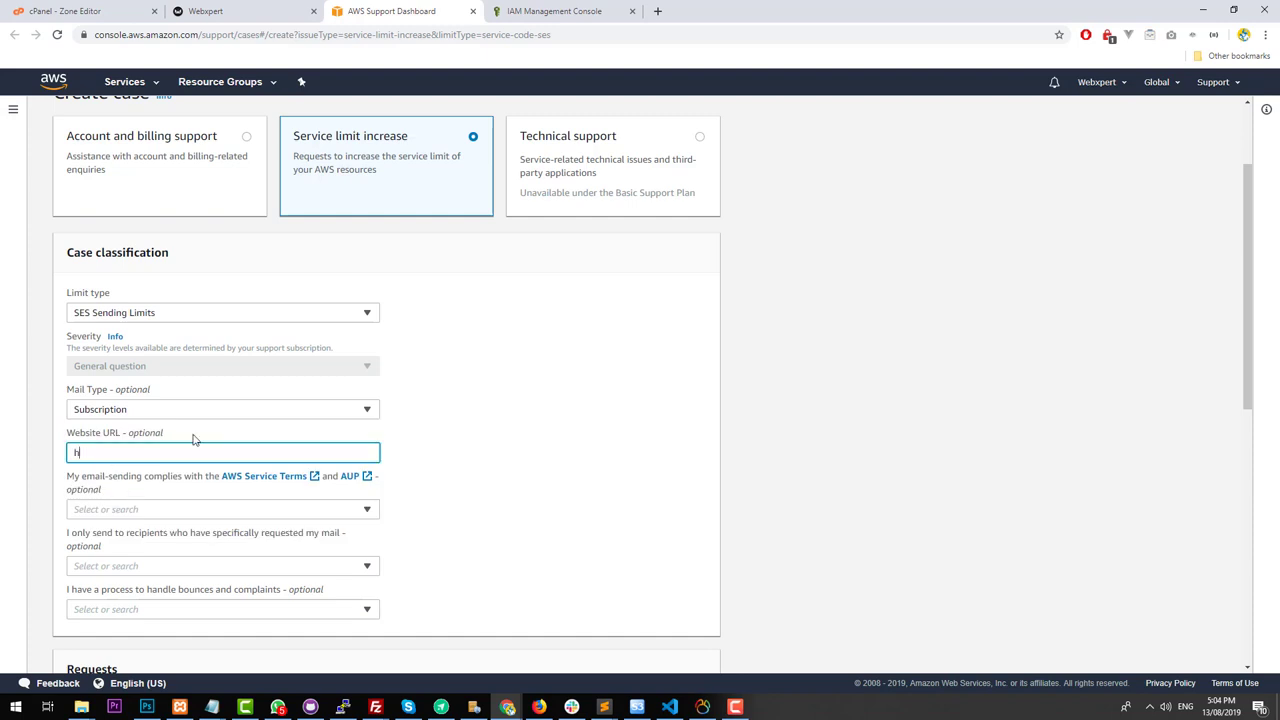
pyautogui.write('ttp://webxpert.com.au')
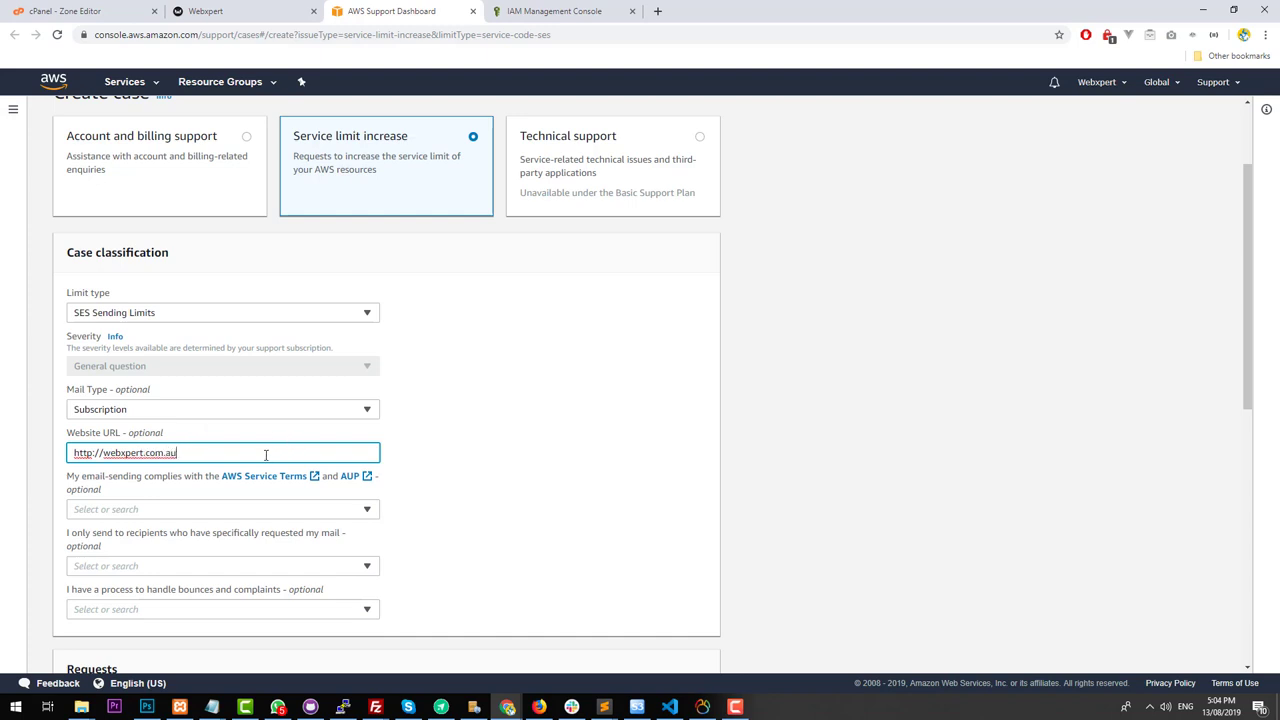
pyautogui.tripleClick(93, 457)
pyautogui.click(537, 469)
# Step: Answer Yes to the AWS terms, opted-in recipients and bounce-handling compliance questions
pyautogui.scroll(-1, 300, 475)
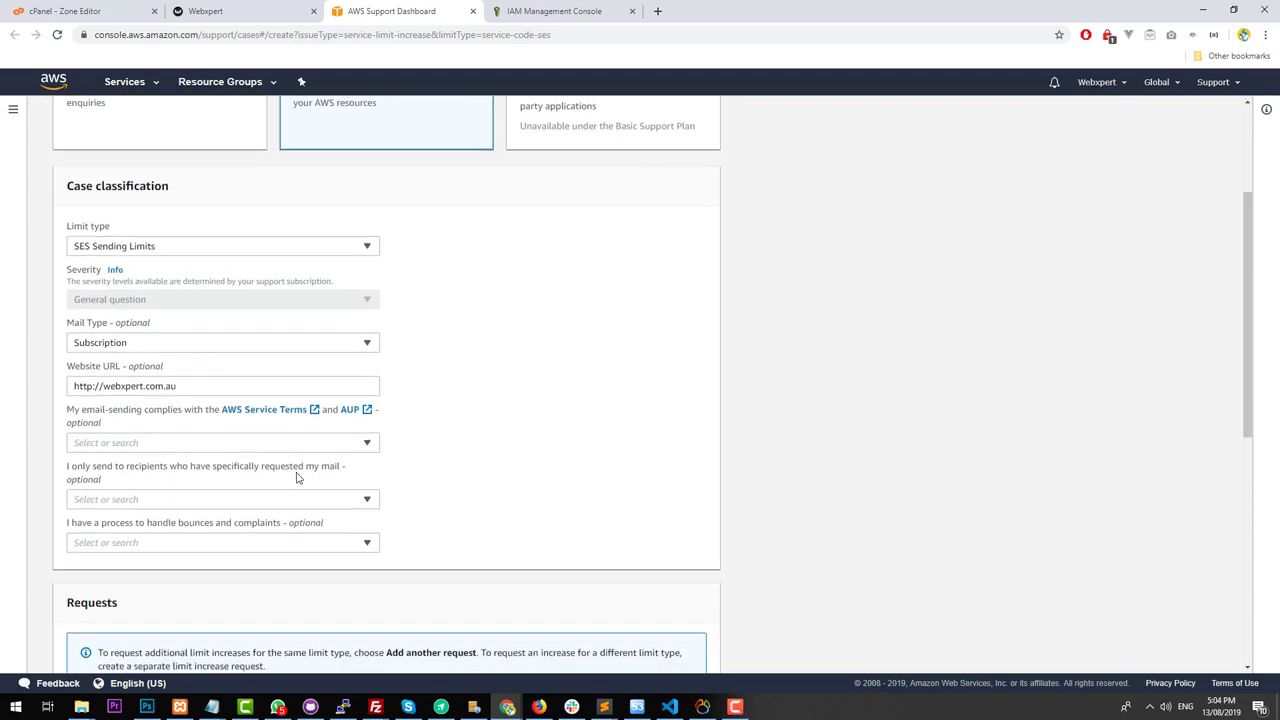
pyautogui.click(251, 447)
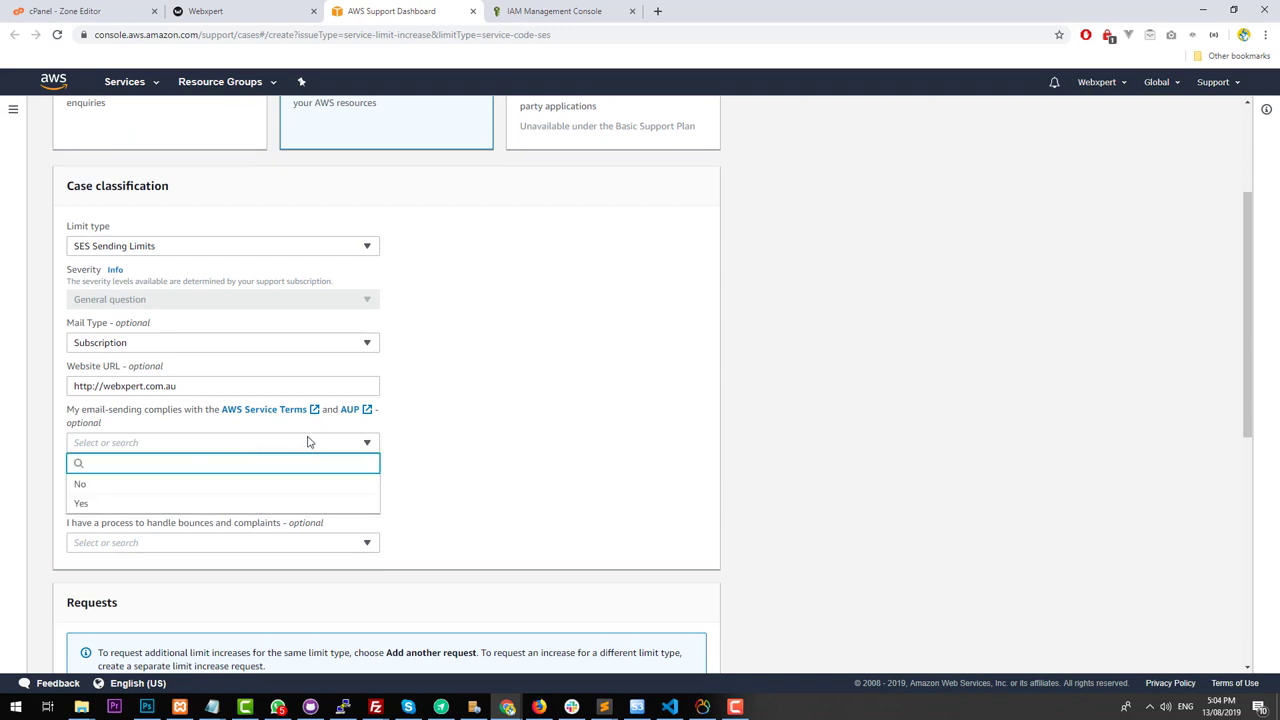
pyautogui.click(85, 417)
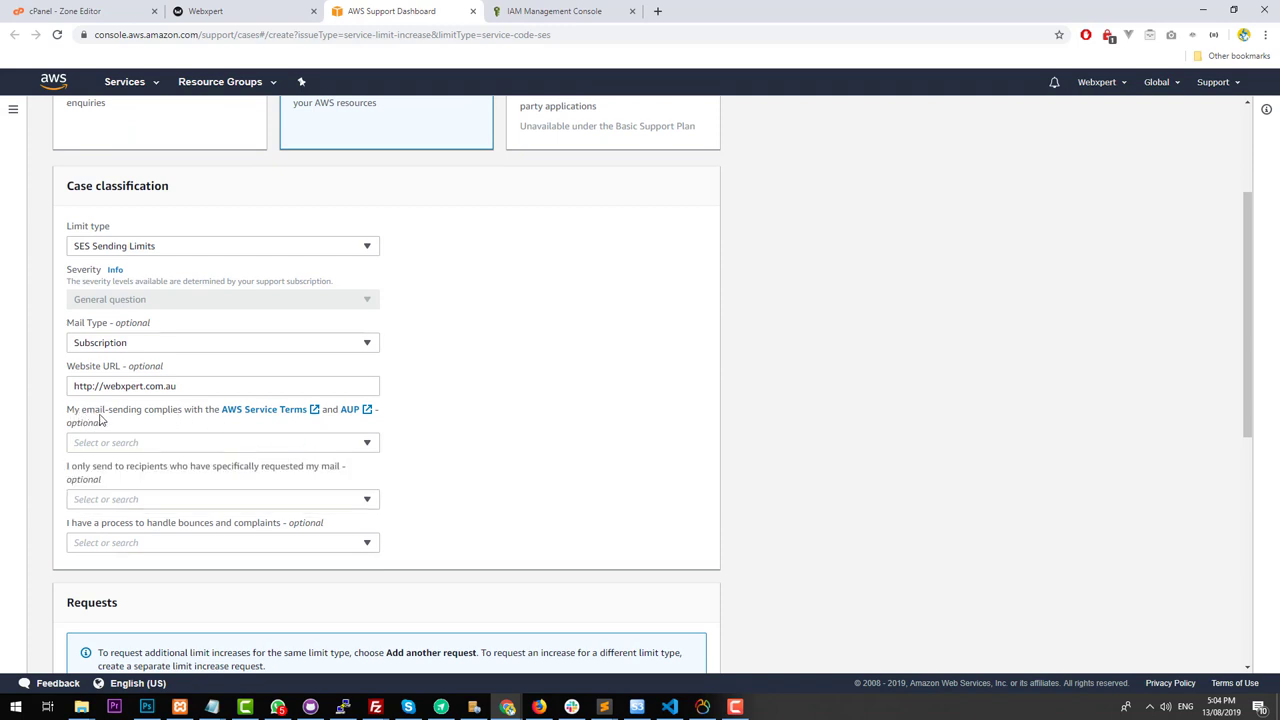
pyautogui.click(203, 449)
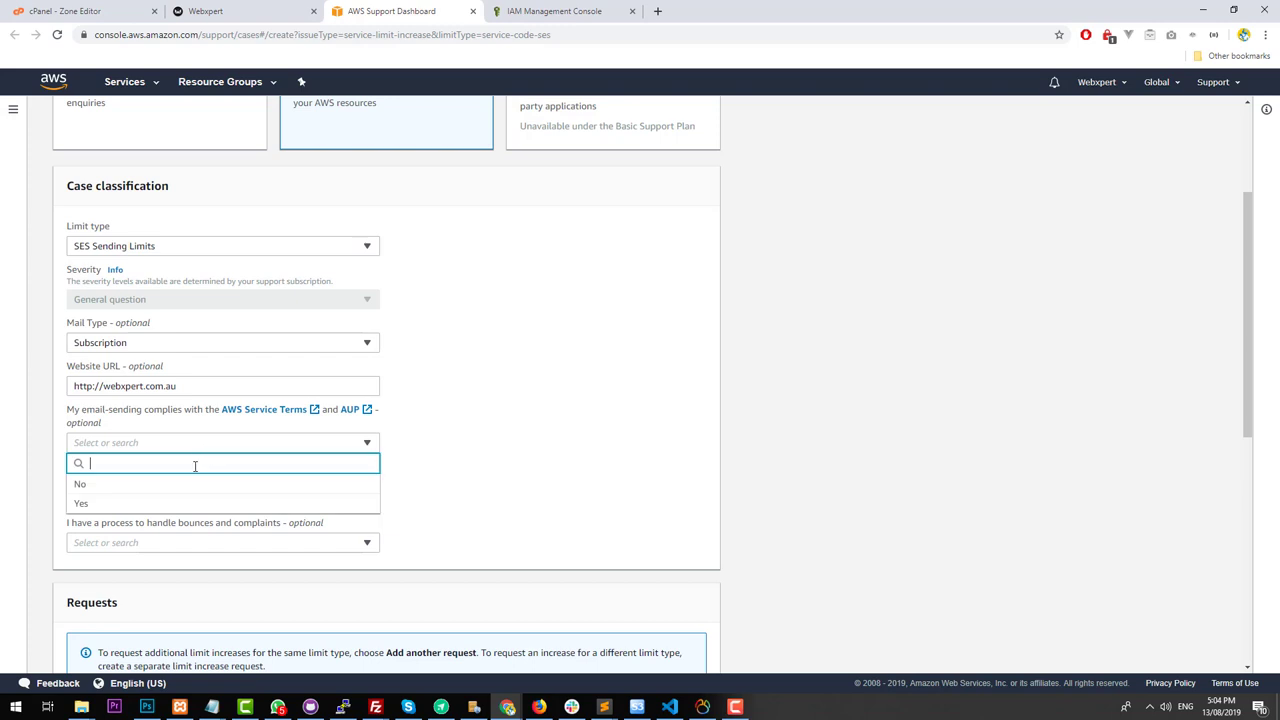
pyautogui.click(166, 506)
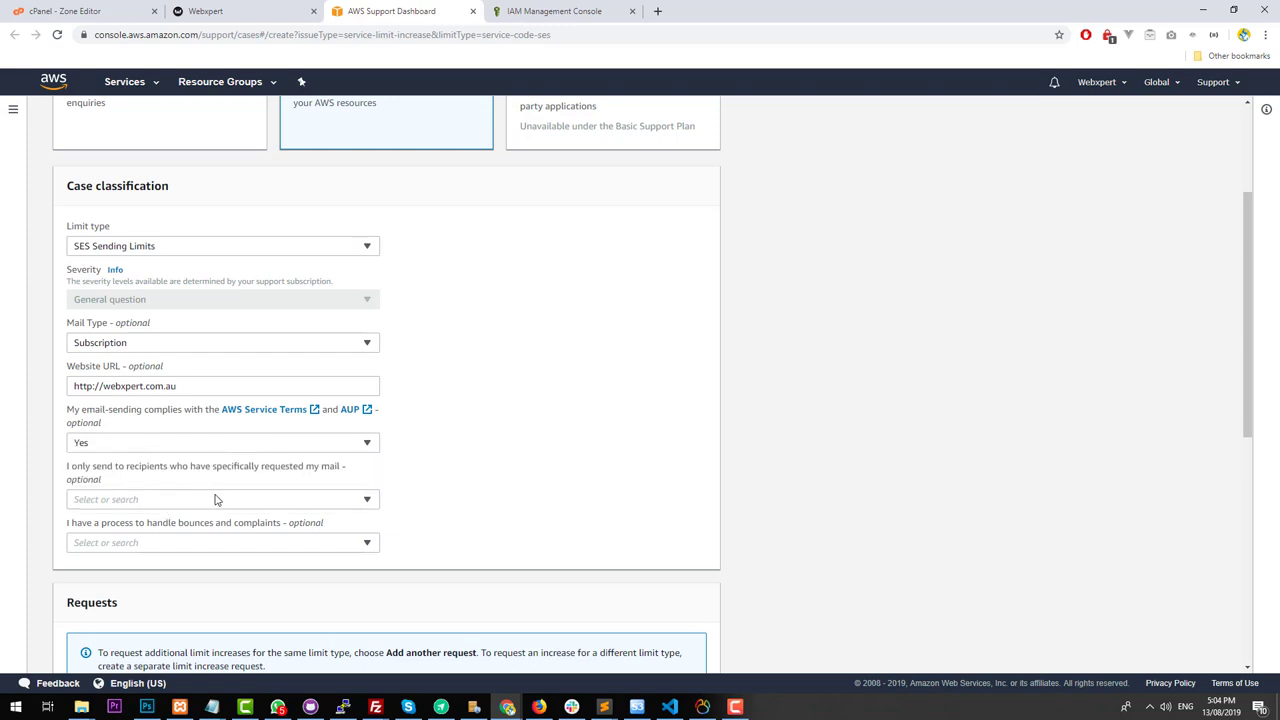
pyautogui.click(214, 499)
pyautogui.click(181, 561)
pyautogui.click(168, 548)
pyautogui.click(171, 603)
pyautogui.scroll(-3, 530, 475)
pyautogui.scroll(2, 535, 475)
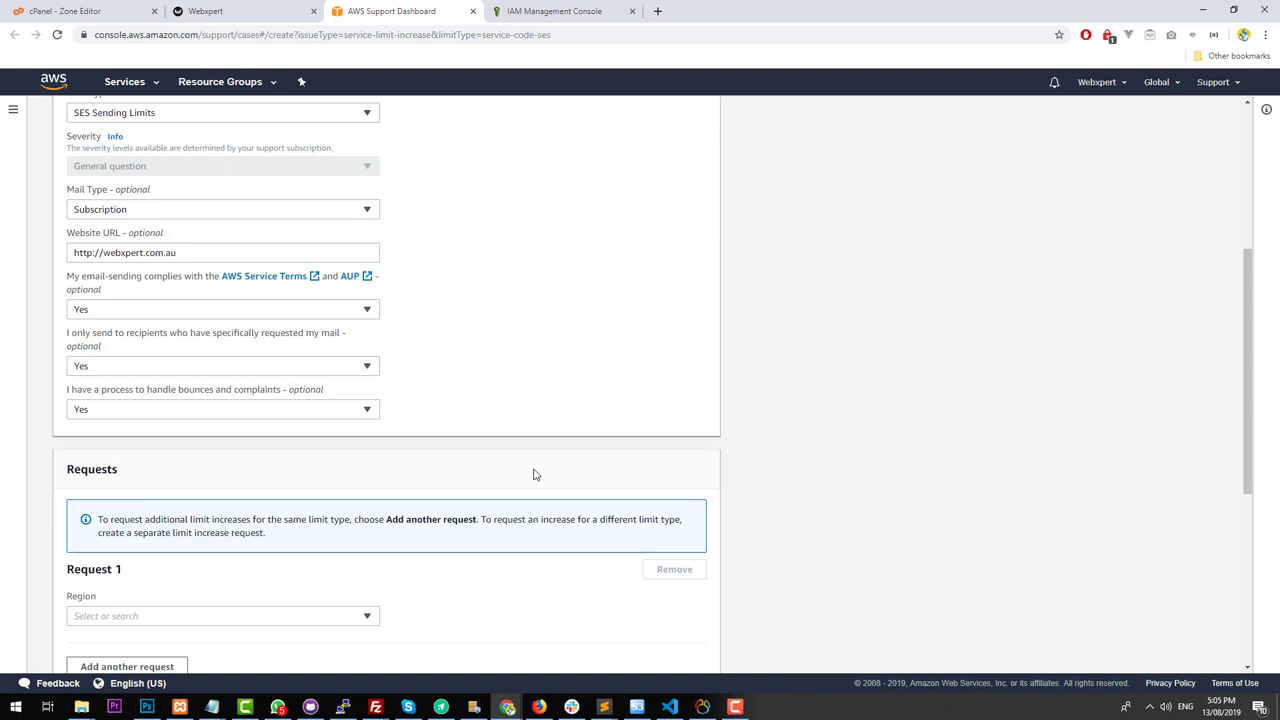
# Step: Set Request 1's region to US West (Oregon) and its limit type to Desired Daily Sending Quota
pyautogui.scroll(-3, 486, 440)
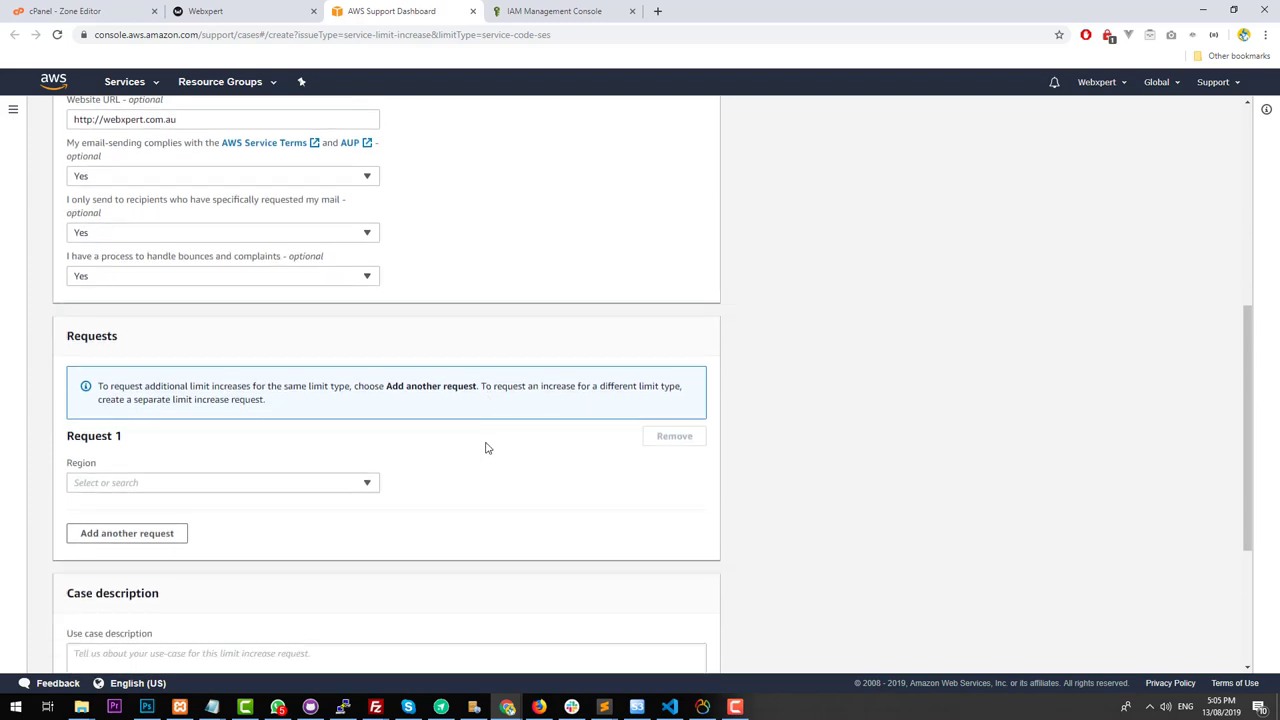
pyautogui.click(209, 349)
pyautogui.click(189, 430)
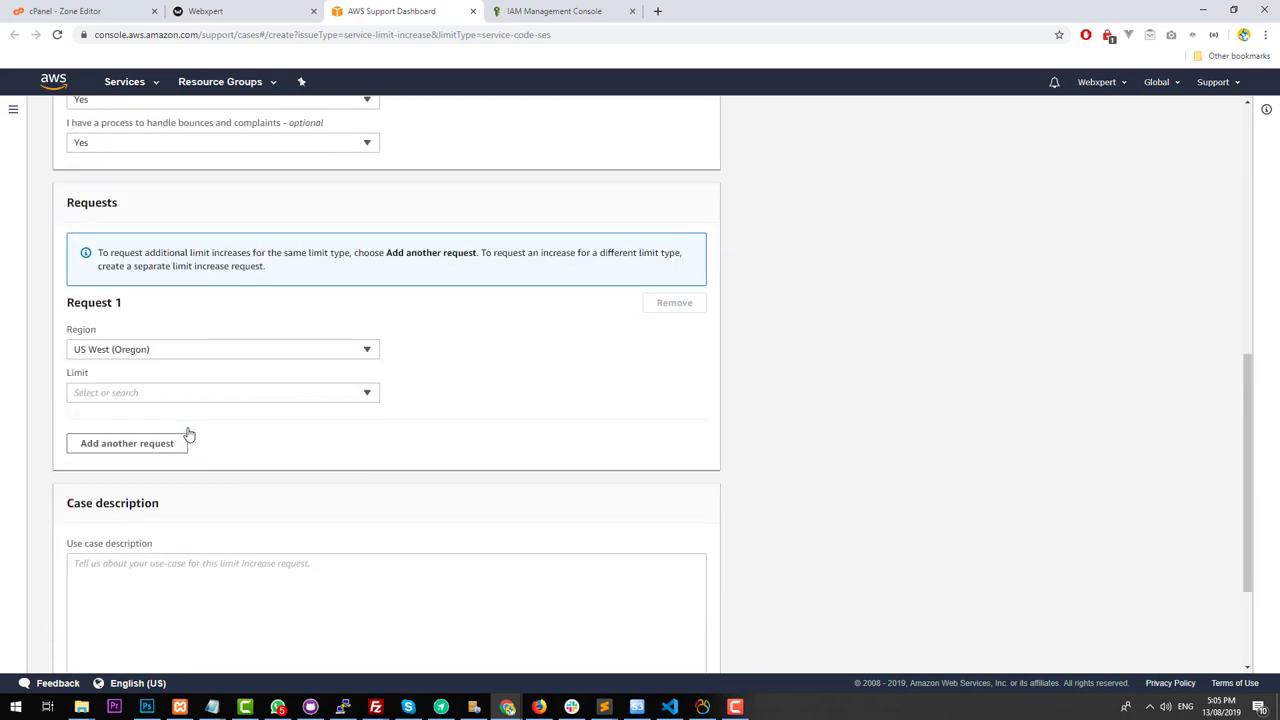
pyautogui.click(208, 398)
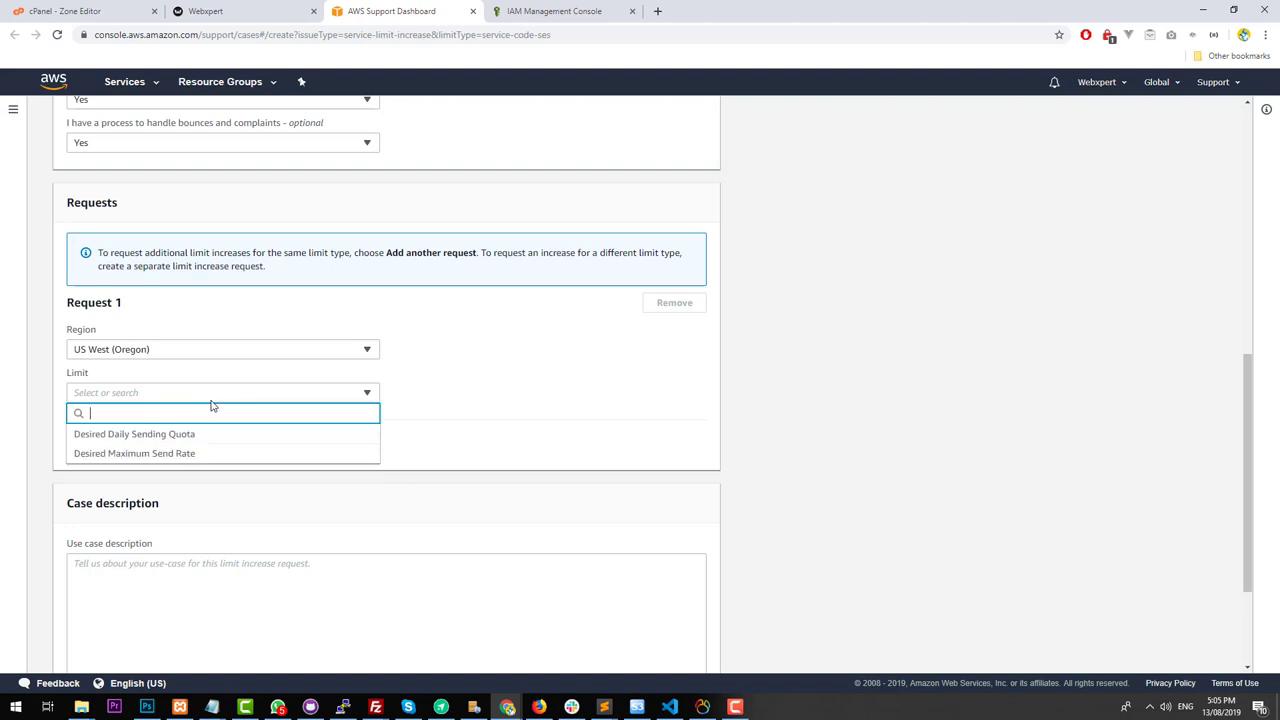
pyautogui.click(212, 453)
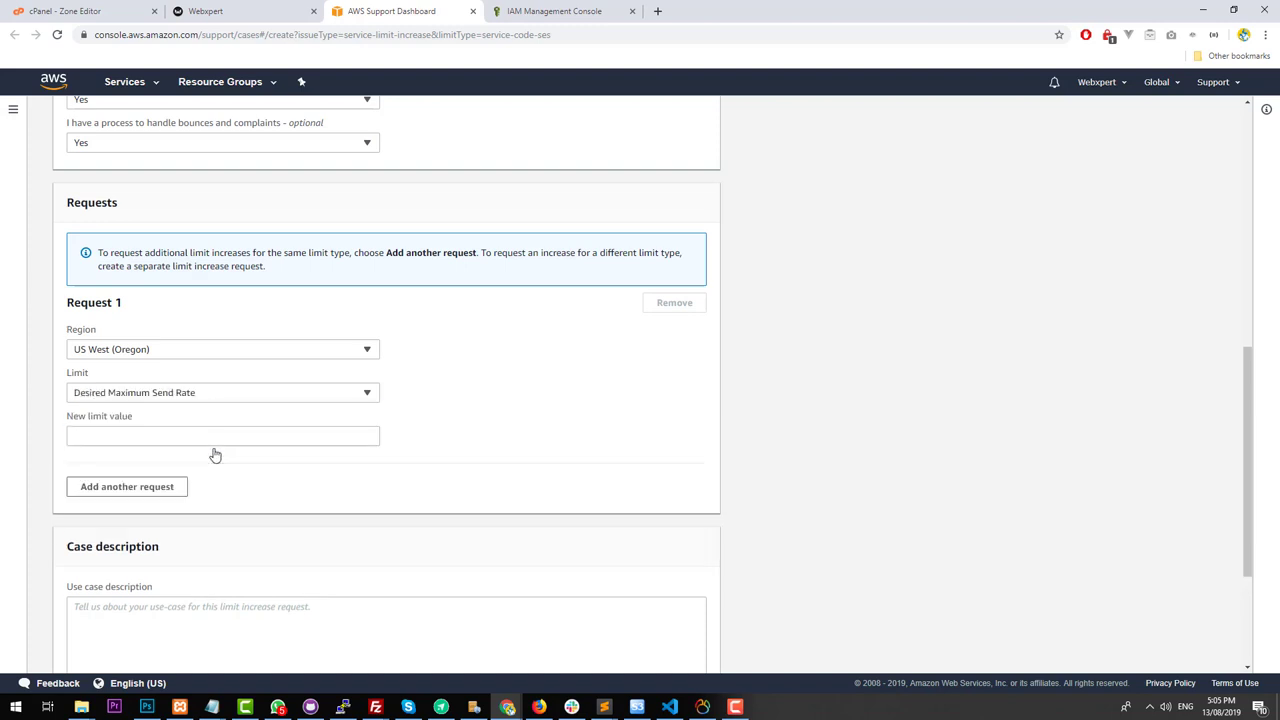
pyautogui.click(240, 398)
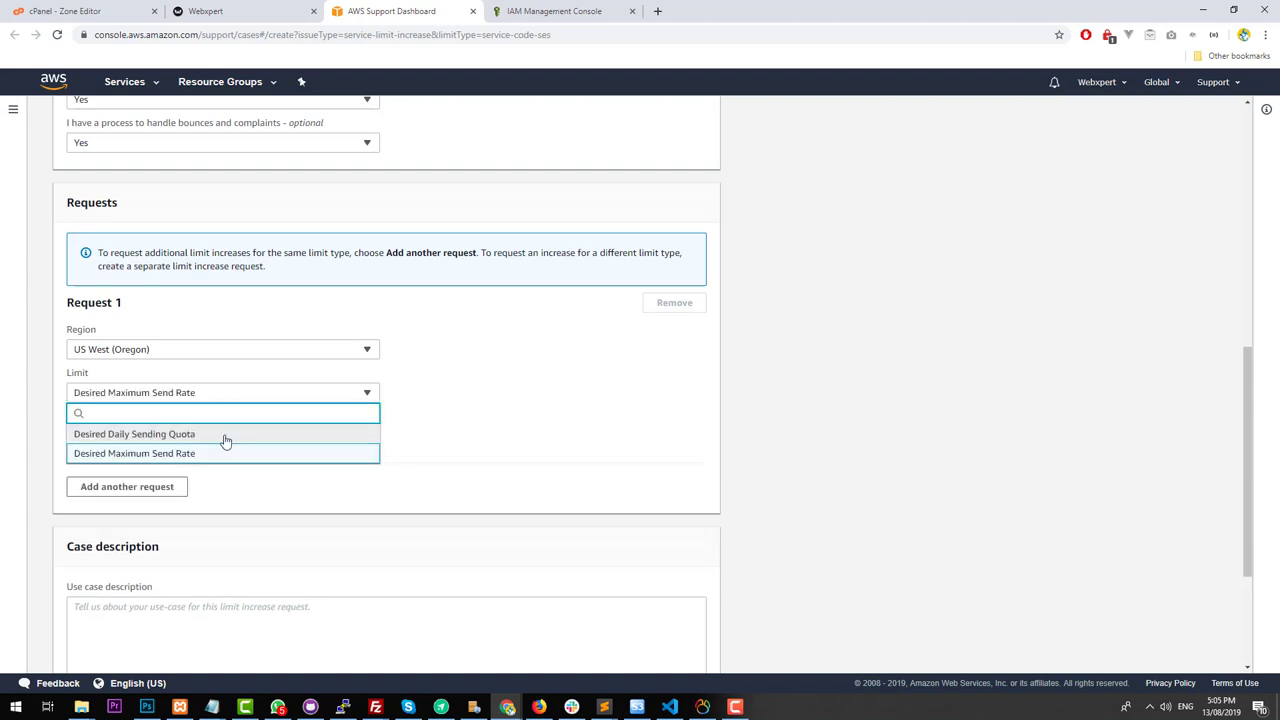
pyautogui.click(226, 437)
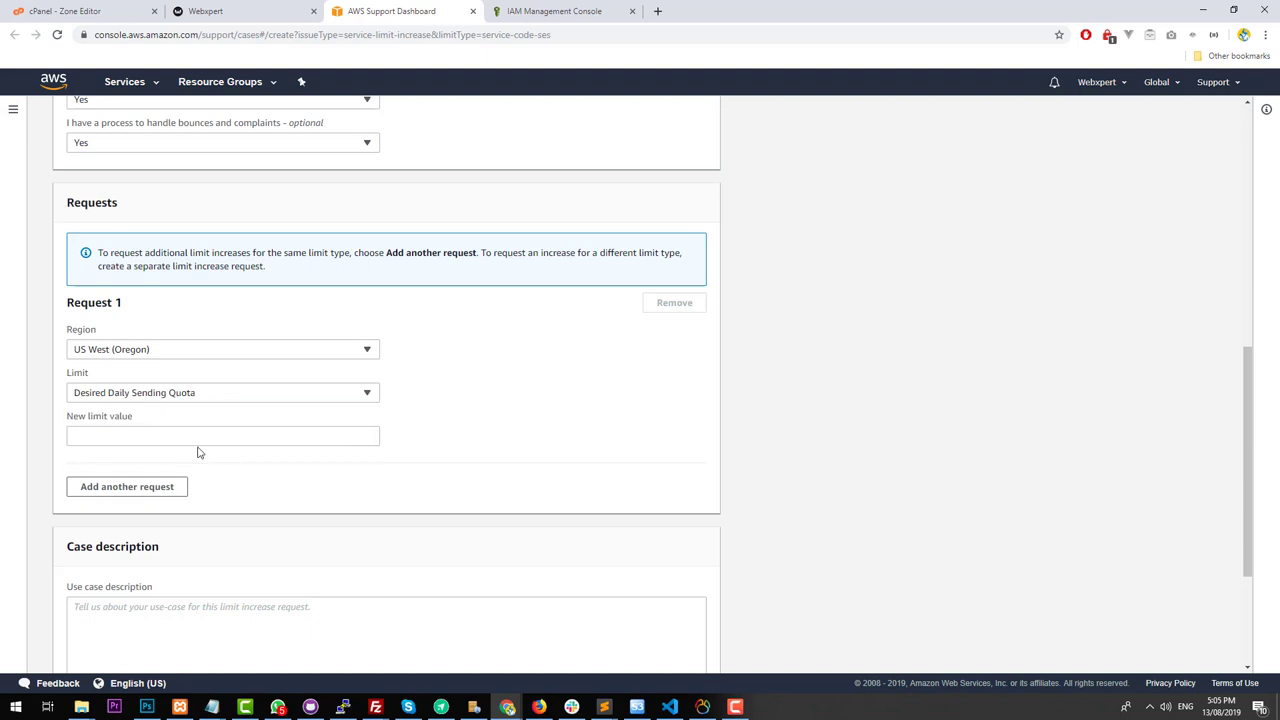
# Step: Settle on Desired Daily Sending Quota and enter 50000 as the new limit value
pyautogui.click(204, 437)
pyautogui.click(212, 399)
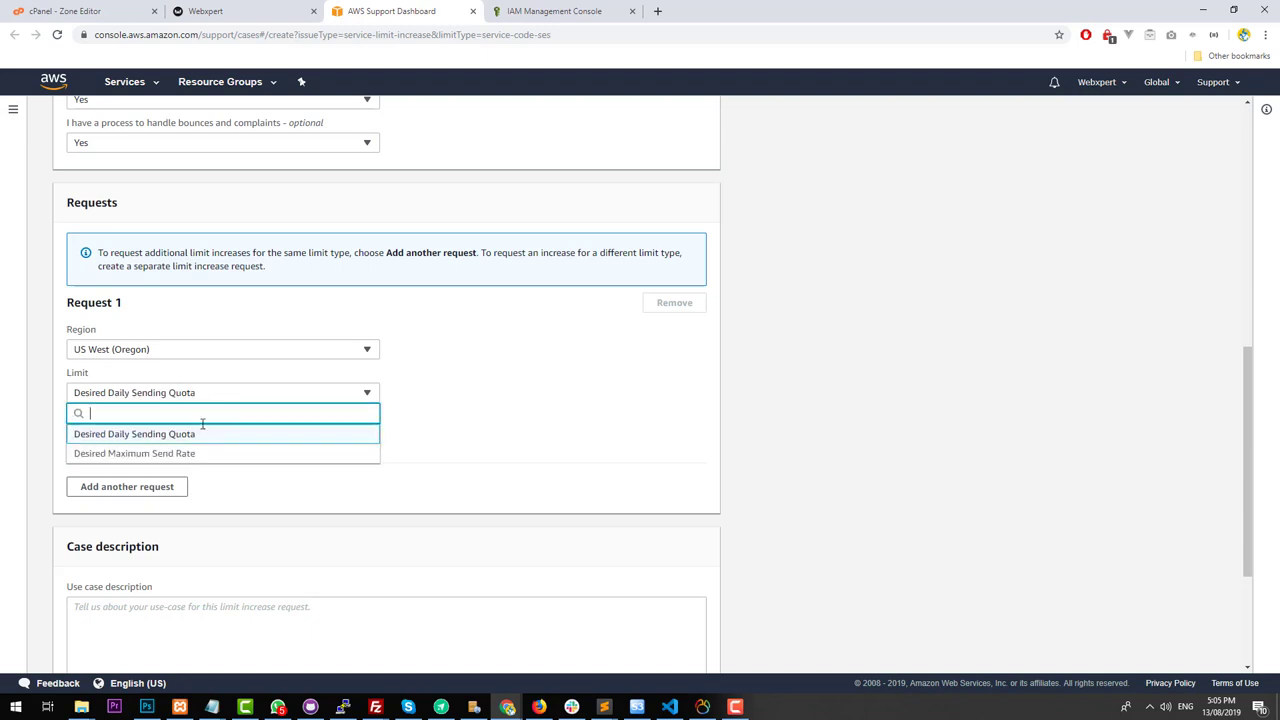
pyautogui.click(180, 453)
pyautogui.click(196, 427)
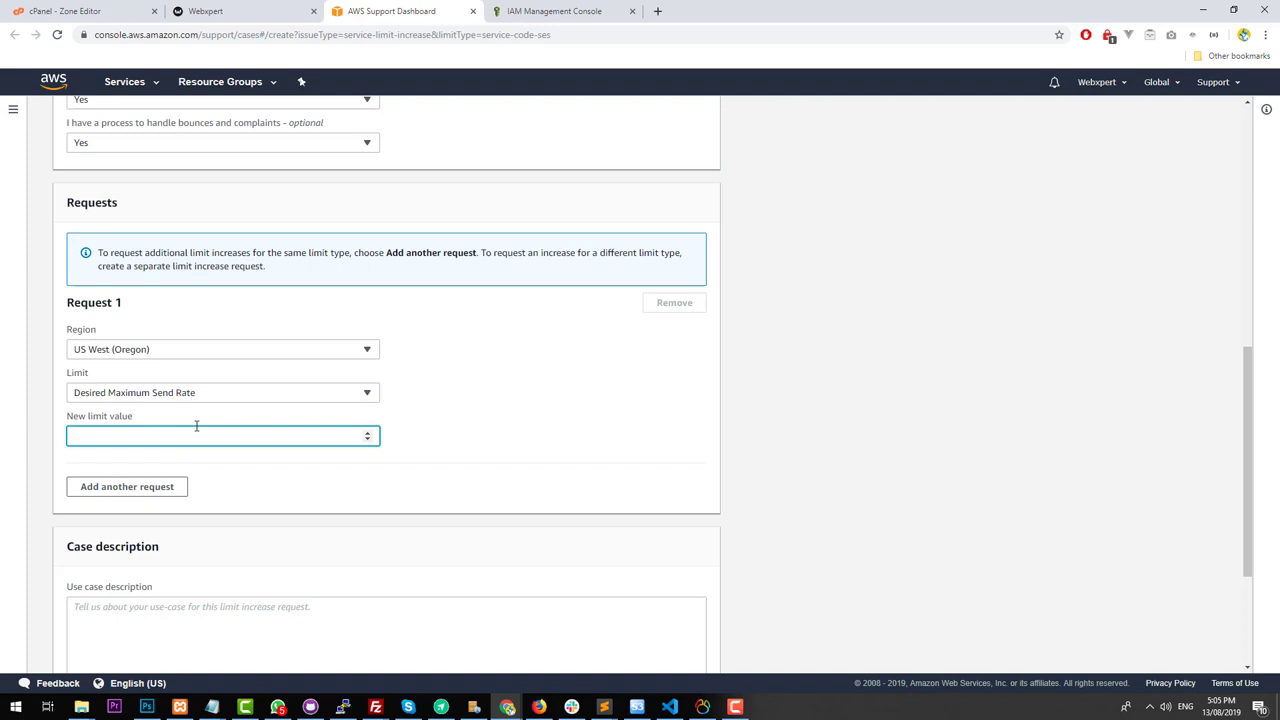
pyautogui.click(197, 400)
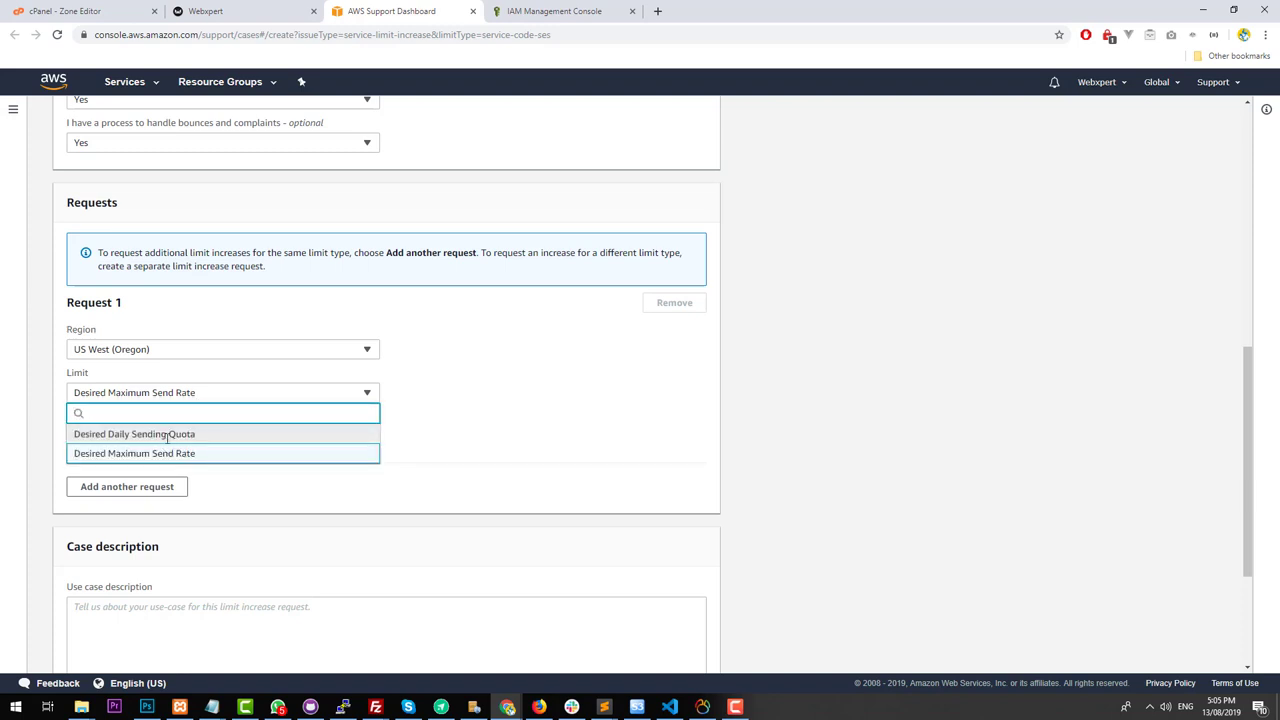
pyautogui.click(165, 435)
pyautogui.click(172, 440)
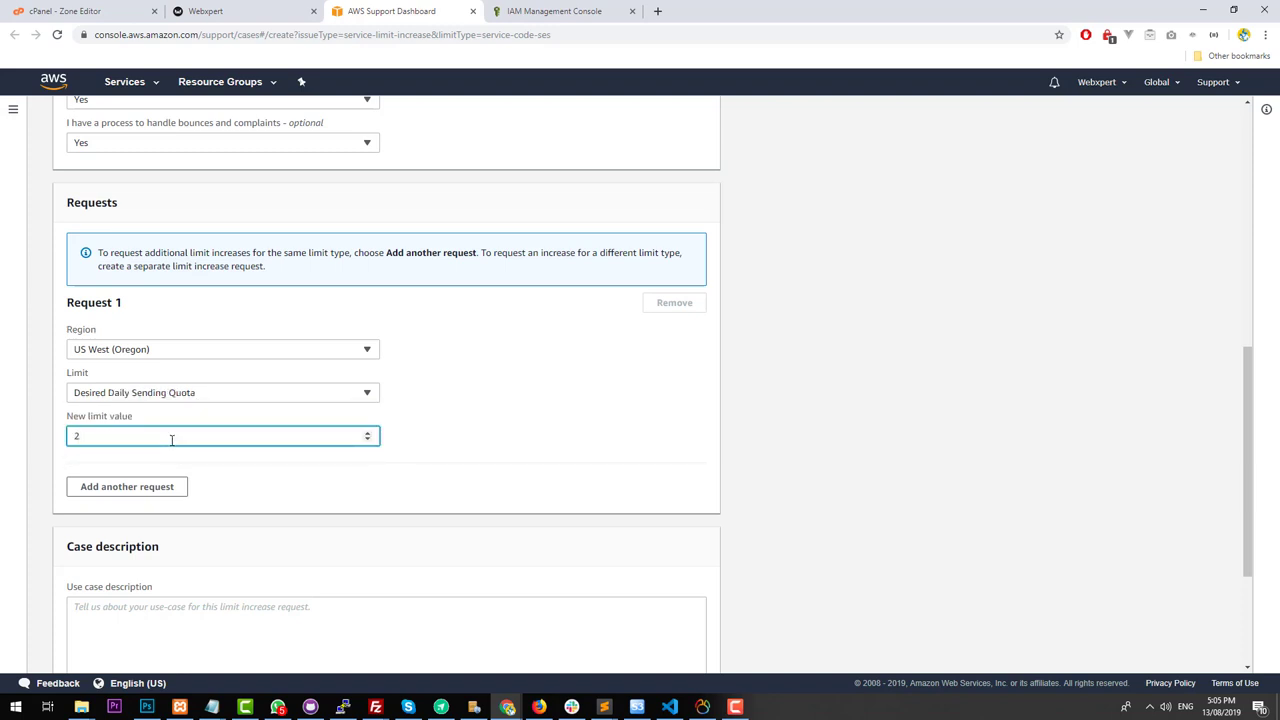
pyautogui.write('50000')
pyautogui.click(606, 387)
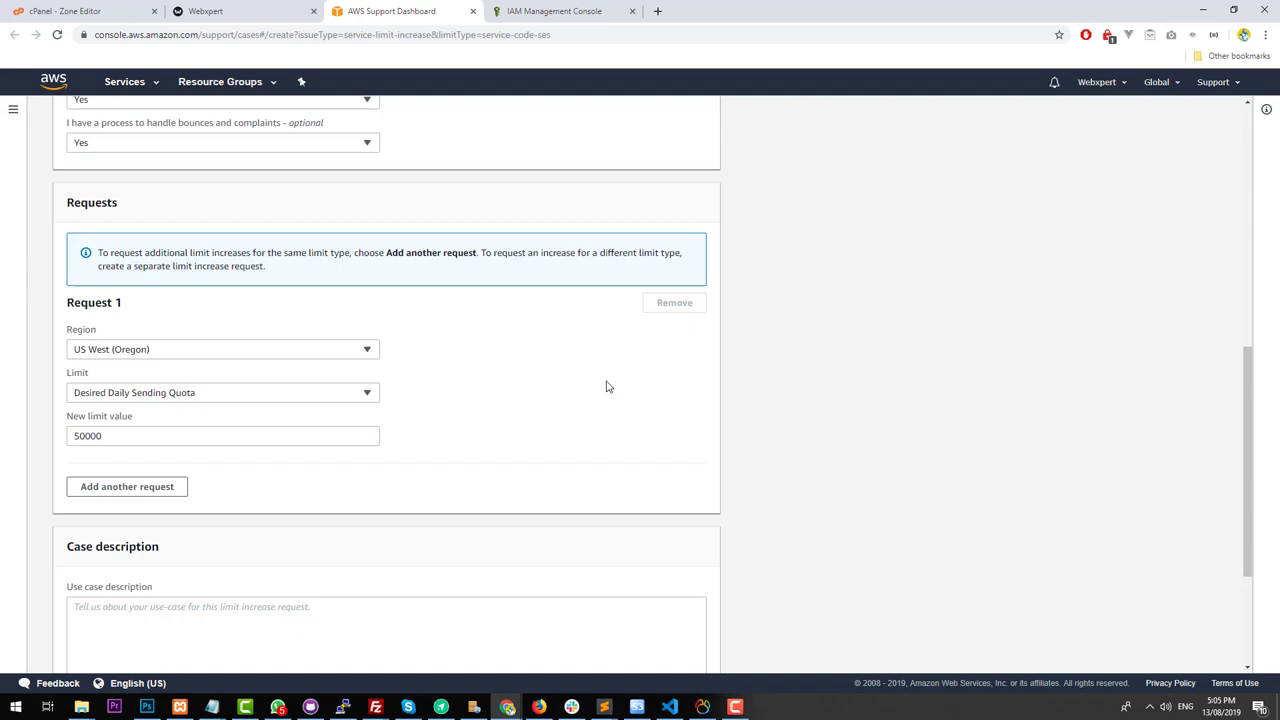
pyautogui.scroll(-2, 606, 387)
pyautogui.click(303, 421)
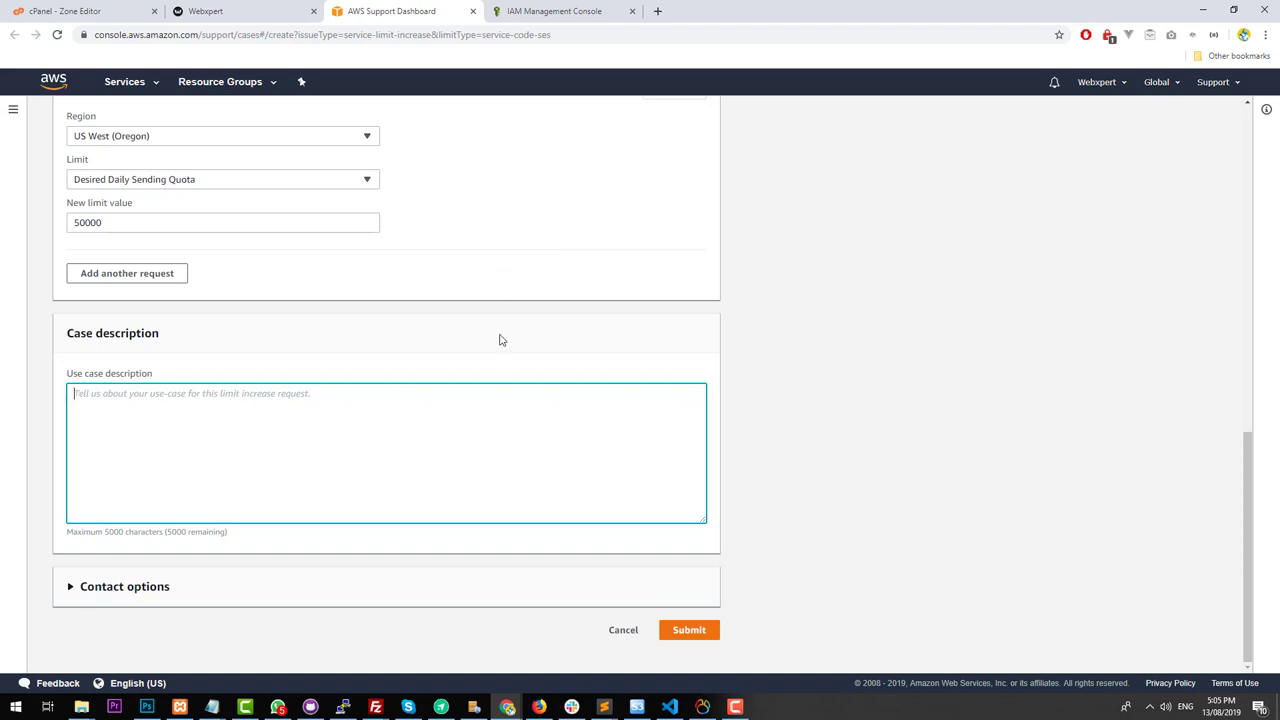
# Step: Write the description from 'Dear Amazon Support,' covering the increase request, subscriber consent and opt-outs
pyautogui.scroll(1, 501, 352)
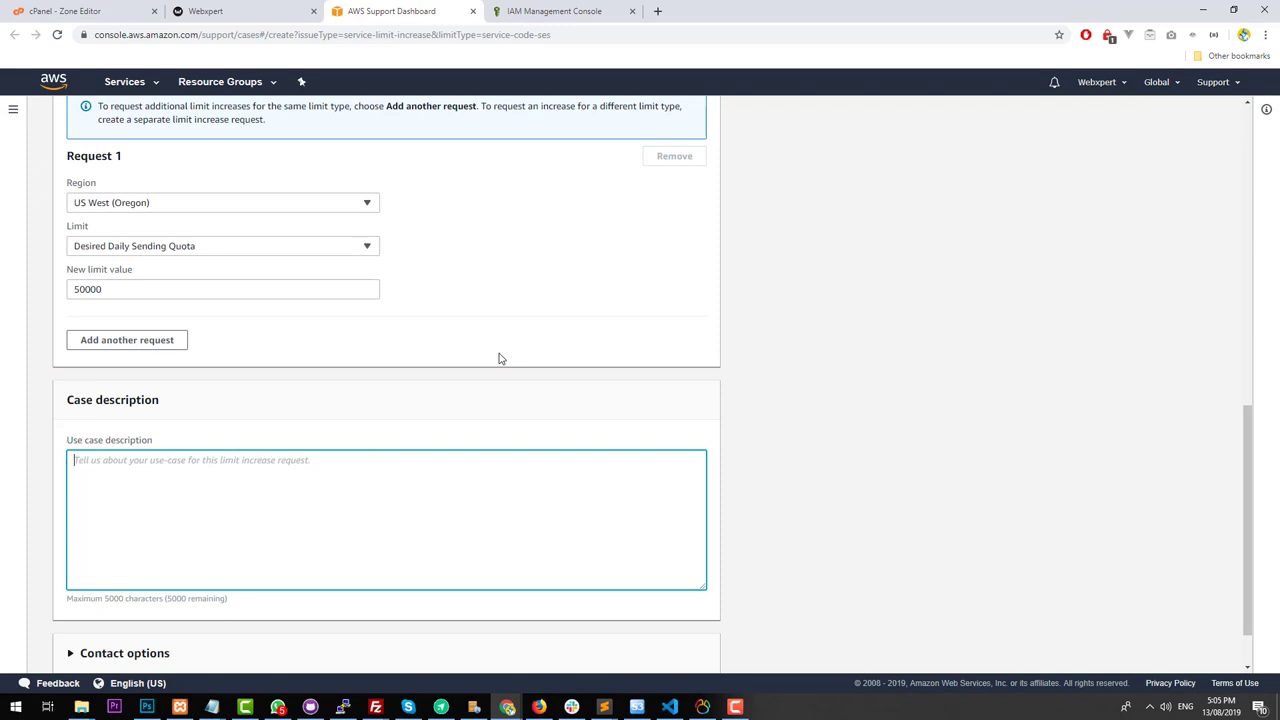
pyautogui.write('Dear Amazon')
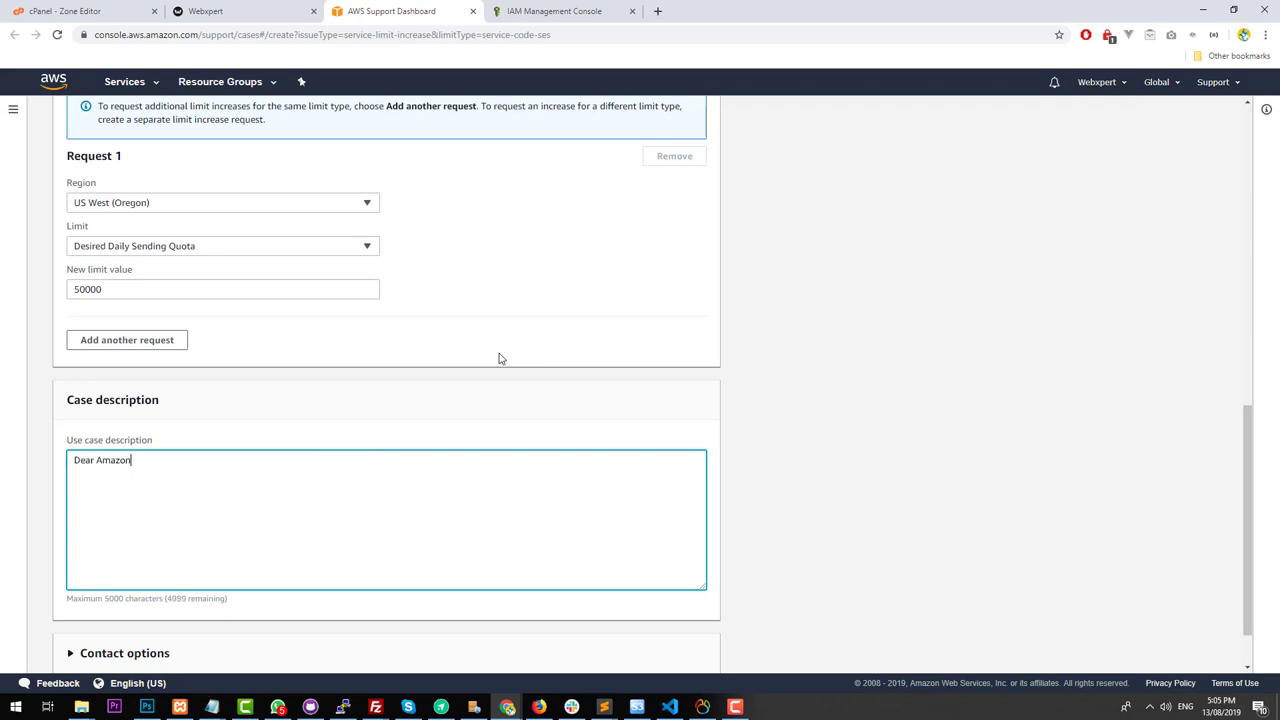
pyautogui.write(' Support,')
pyautogui.press('Return')
pyautogui.press('Return')
pyautogui.write('I wish to apply for a sending limit increase ')
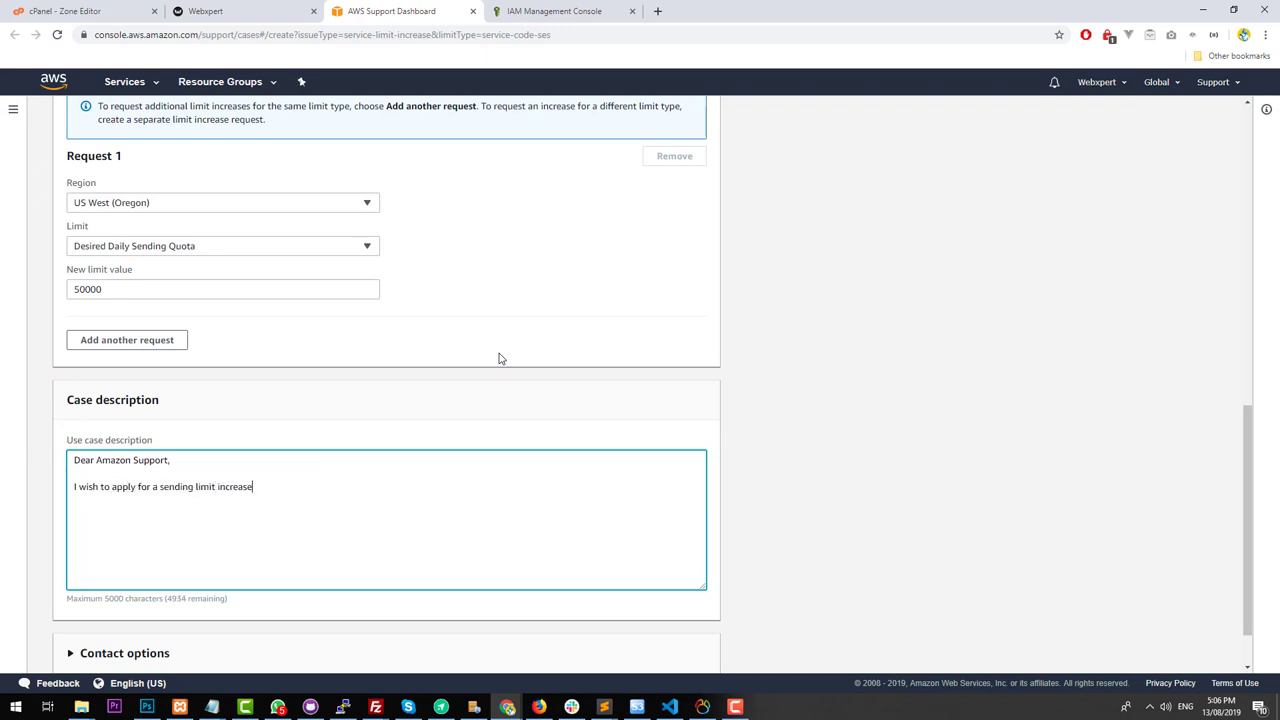
pyautogui.write('for my account so that I can use my')
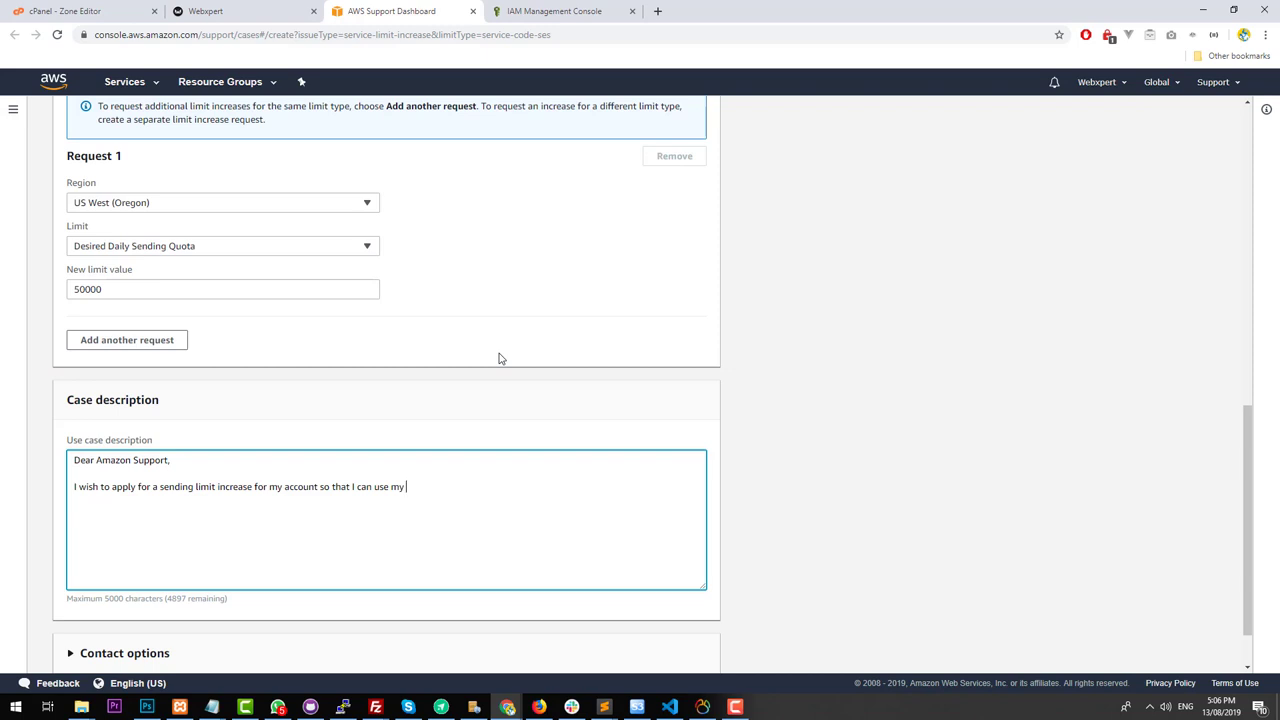
pyautogui.write(' account to send emails to my subscribers ')
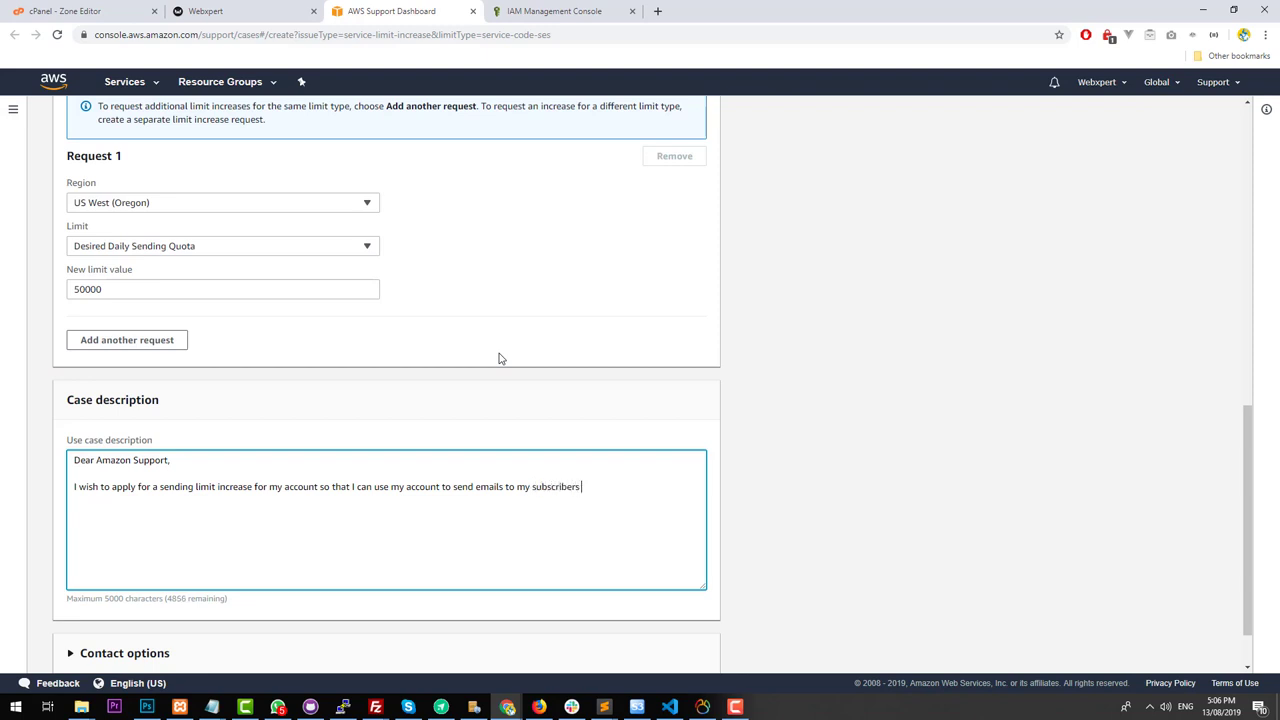
pyautogui.write('of my mya')
pyautogui.press('BackSpace')
pyautogui.press('BackSpace')
pyautogui.press('BackSpace')
pyautogui.press('BackSpace')
pyautogui.press('BackSpace')
pyautogui.press('BackSpace')
pyautogui.press('BackSpace')
pyautogui.press('BackSpace')
pyautogui.press('BackSpace')
pyautogui.press('BackSpace')
pyautogui.press('BackSpace')
pyautogui.press('BackSpace')
pyautogui.press('BackSpace')
pyautogui.press('BackSpace')
pyautogui.press('BackSpace')
pyautogui.press('BackSpace')
pyautogui.press('BackSpace')
pyautogui.press('BackSpace')
pyautogui.press('BackSpace')
pyautogui.press('BackSpace')
pyautogui.write('subscribers of my mailing list.')
pyautogui.press('Return')
pyautogui.write('All of my sub')
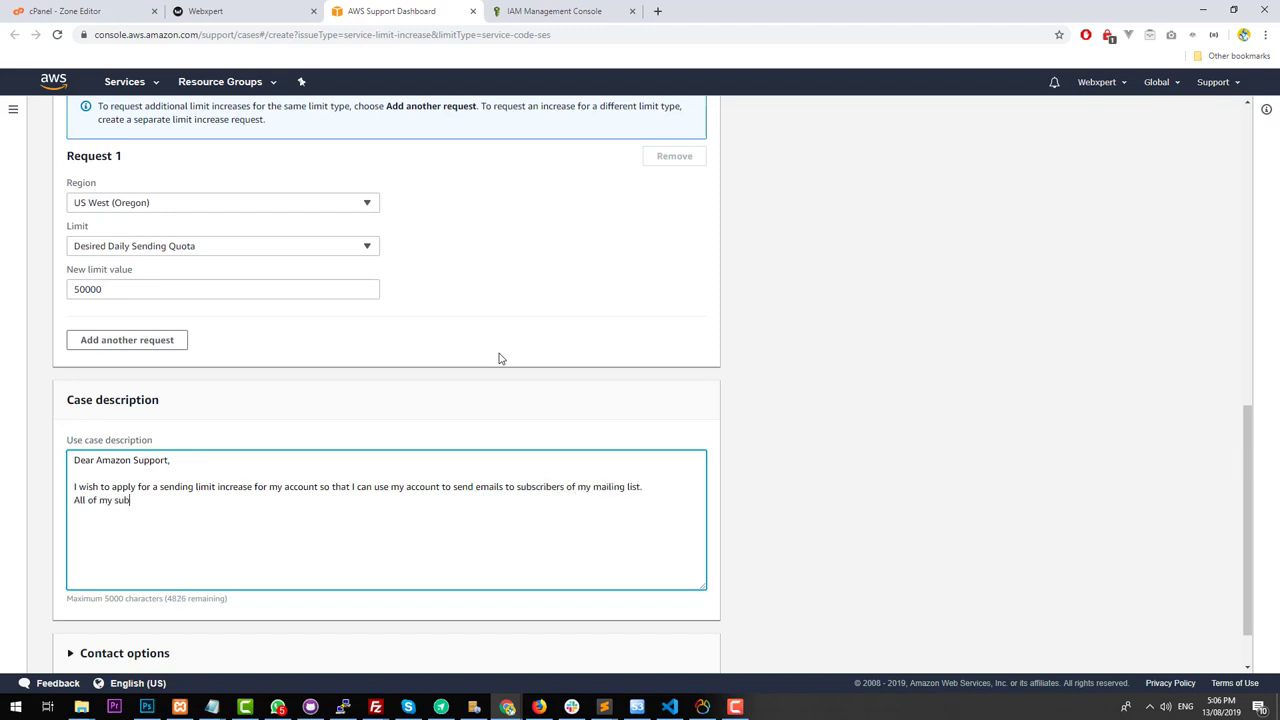
pyautogui.write('scribers have opted in and')
pyautogui.write(' ha')
pyautogui.press('BackSpace')
pyautogui.write('have provided me with')
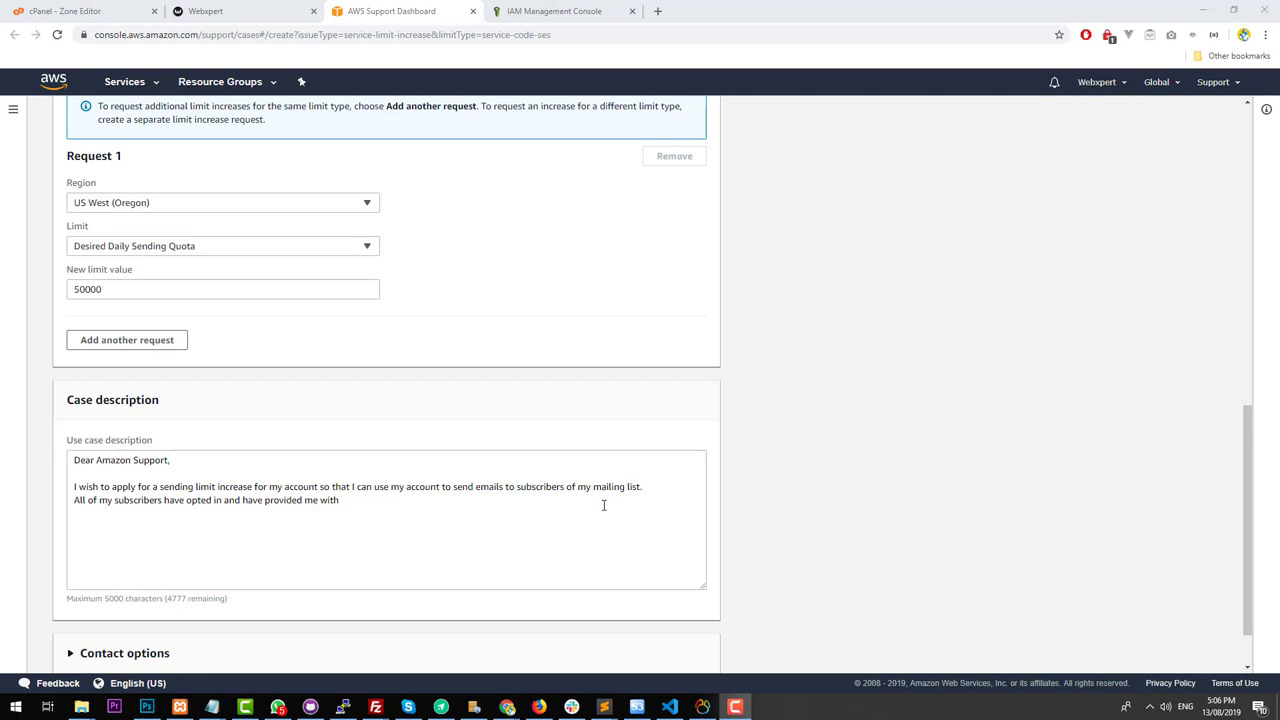
pyautogui.write('consent')
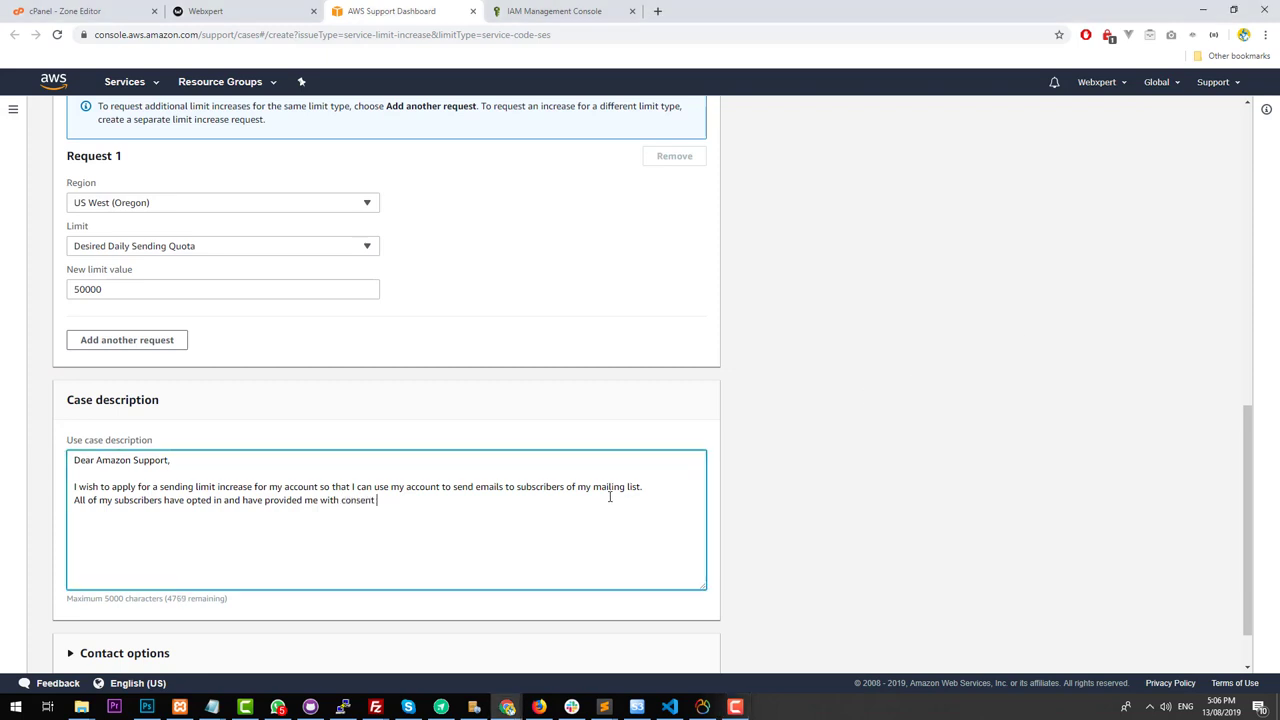
pyautogui.write(' to send emails to them from time to time')
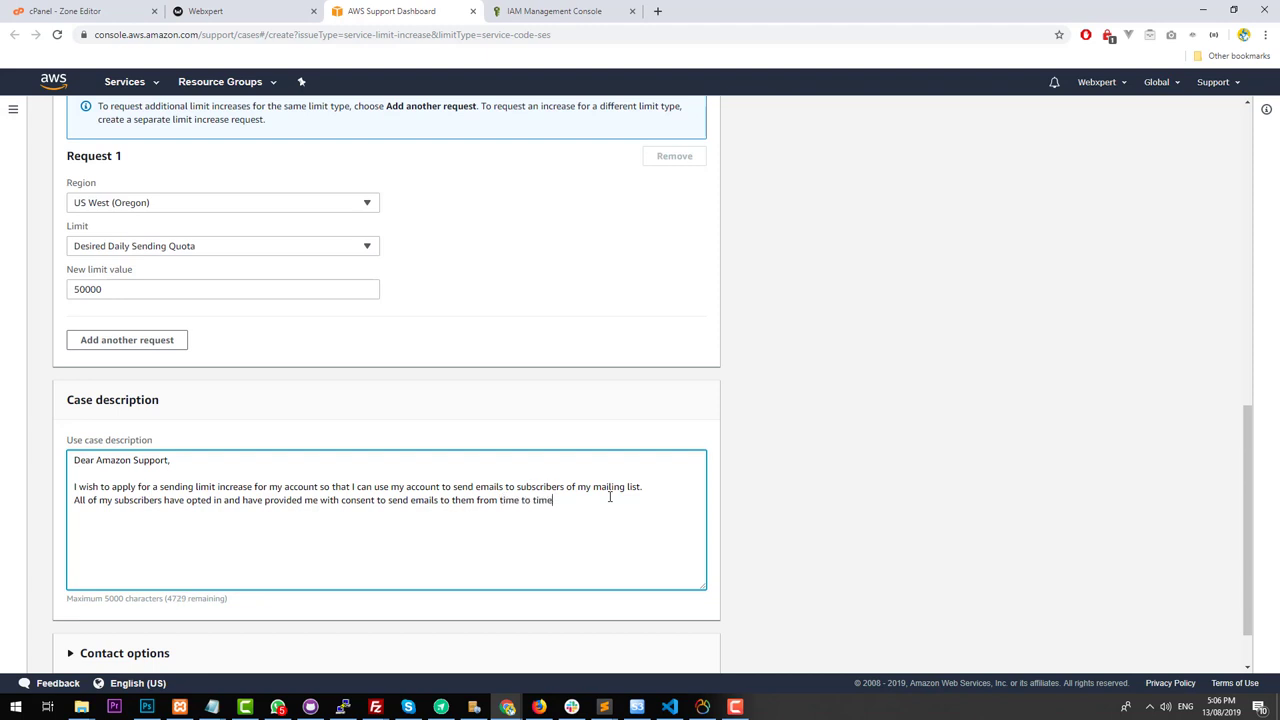
pyautogui.write('. W')
pyautogui.press('BackSpace')
pyautogui.press('BackSpace')
pyautogui.press('BackSpace')
pyautogui.write('All of the emails we send to our sub')
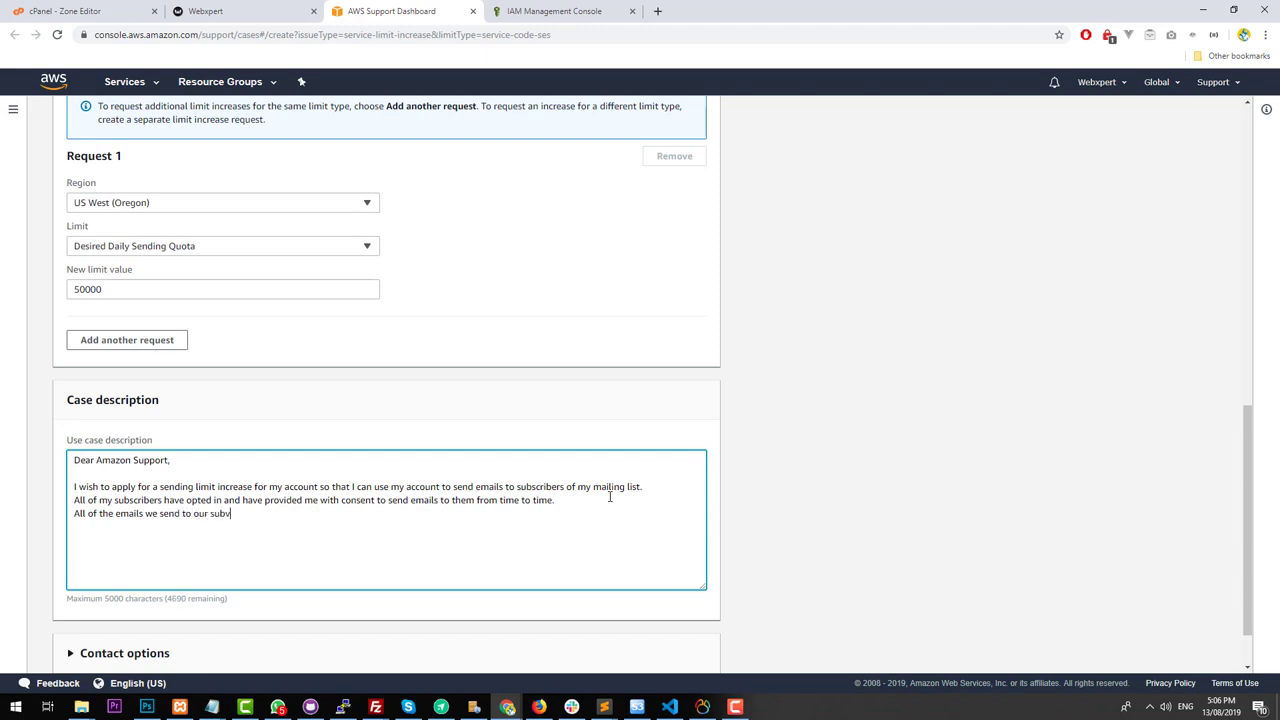
pyautogui.write('scribers have')
pyautogui.write('give the subscribers ')
pyautogui.write('to abi')
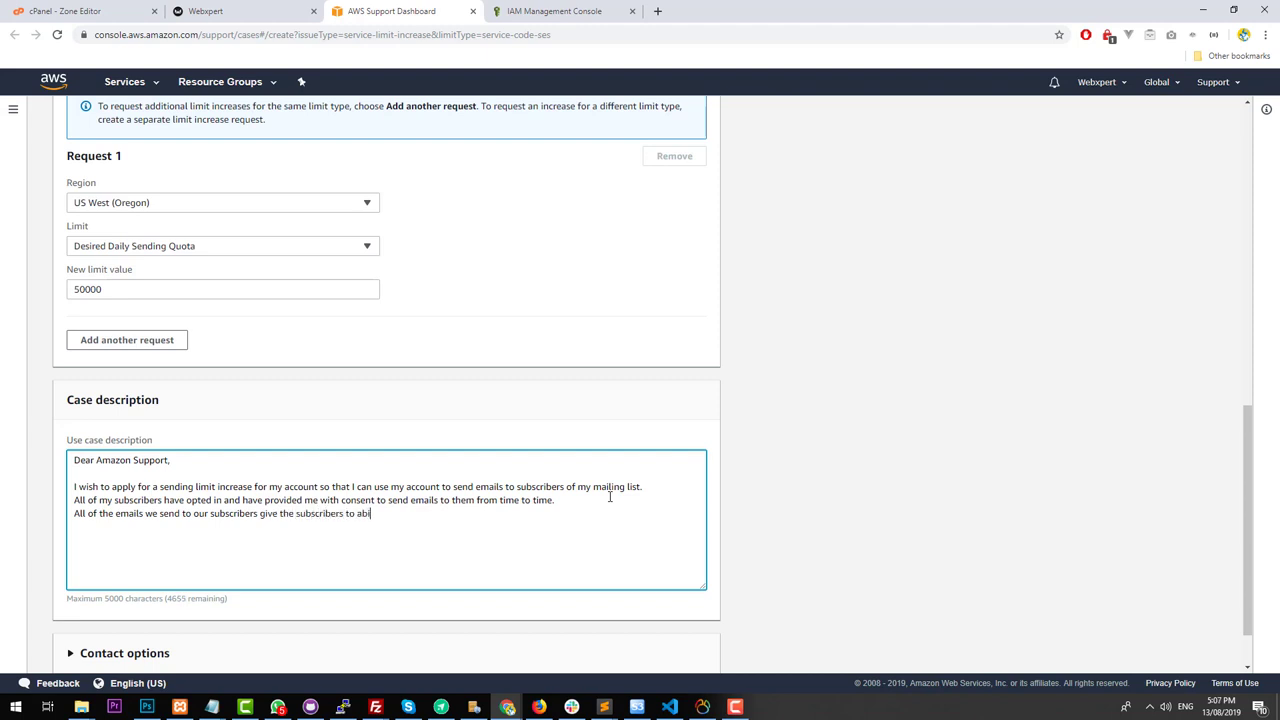
pyautogui.write('lity to opt out whenever they choos')
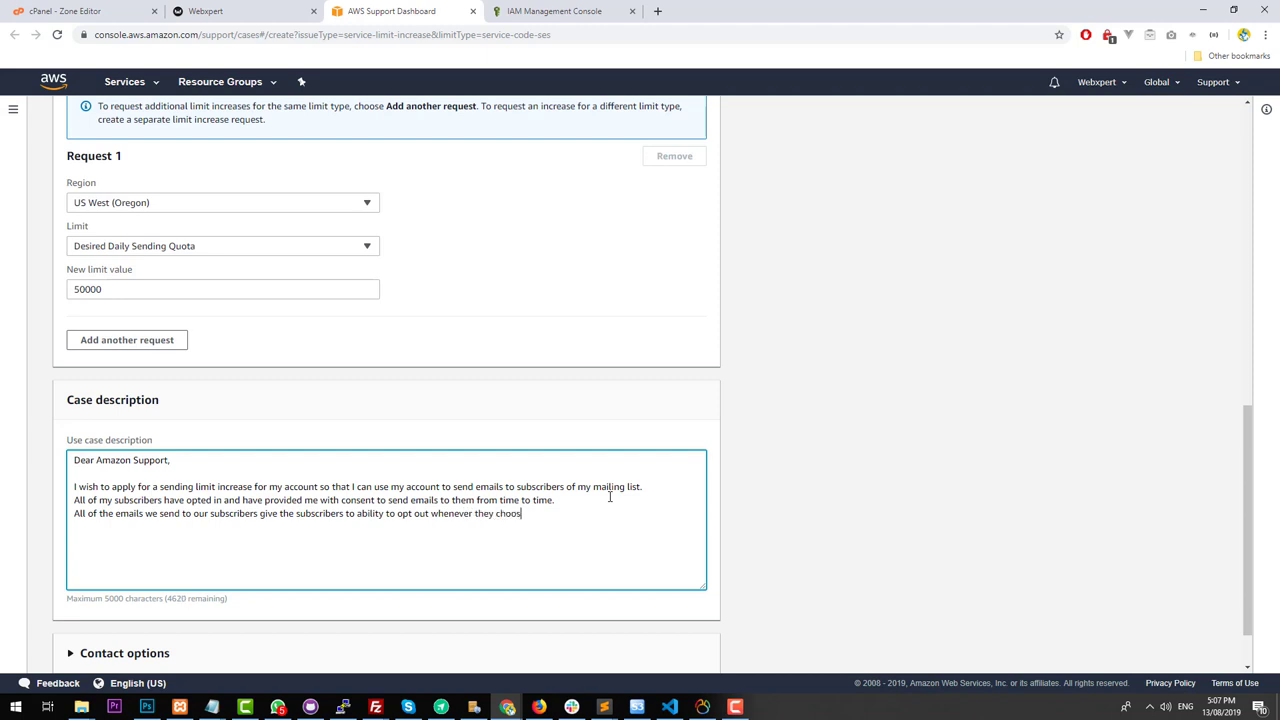
pyautogui.write('e, as well as reply with any compl')
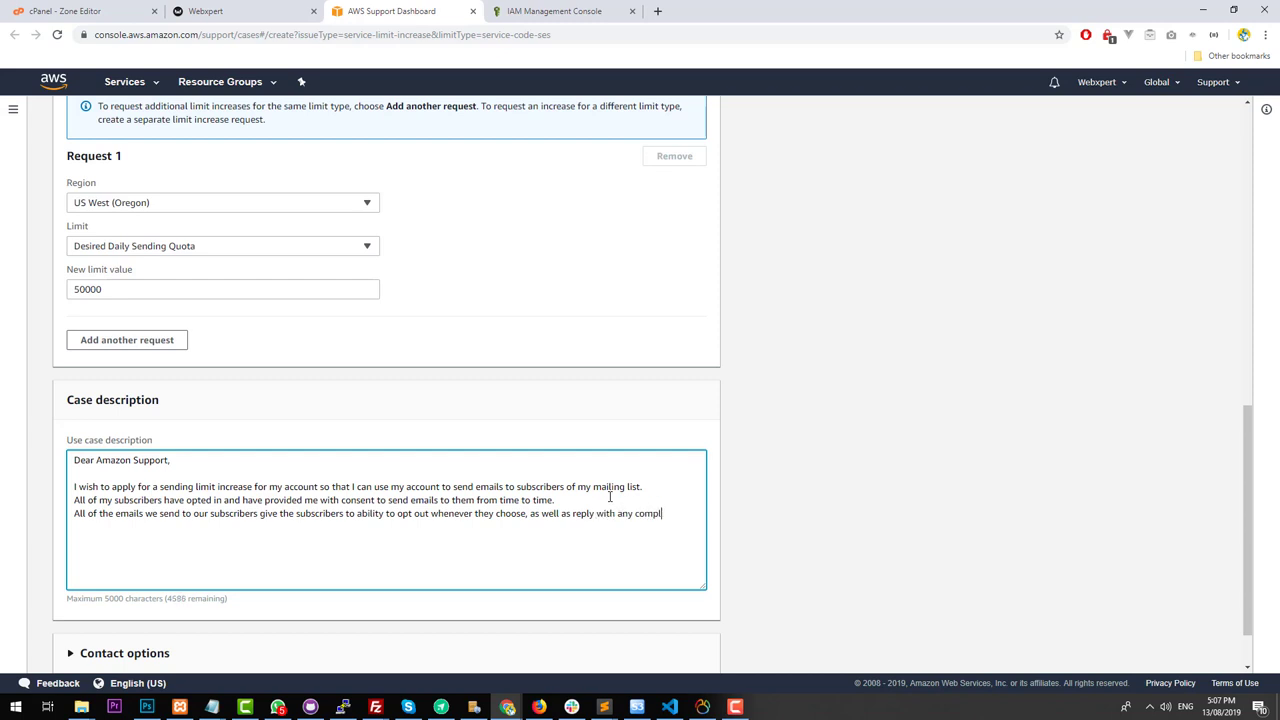
pyautogui.write('aints they may have.')
# Step: Add the closing thanks and 'Warm regards,' sign-off with the sender's name, then expand Contact options
pyautogui.scroll(-1, 391, 482)
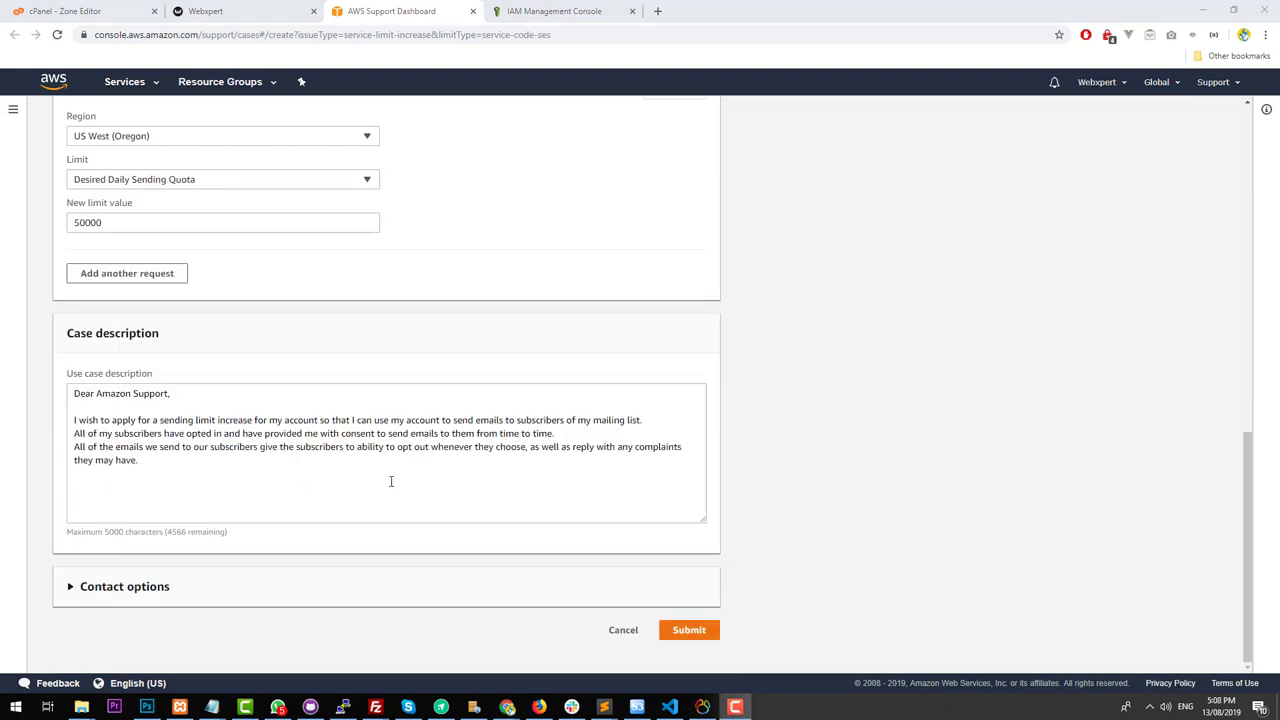
pyautogui.press('Return')
pyautogui.press('Return')
pyautogui.write('Thank y')
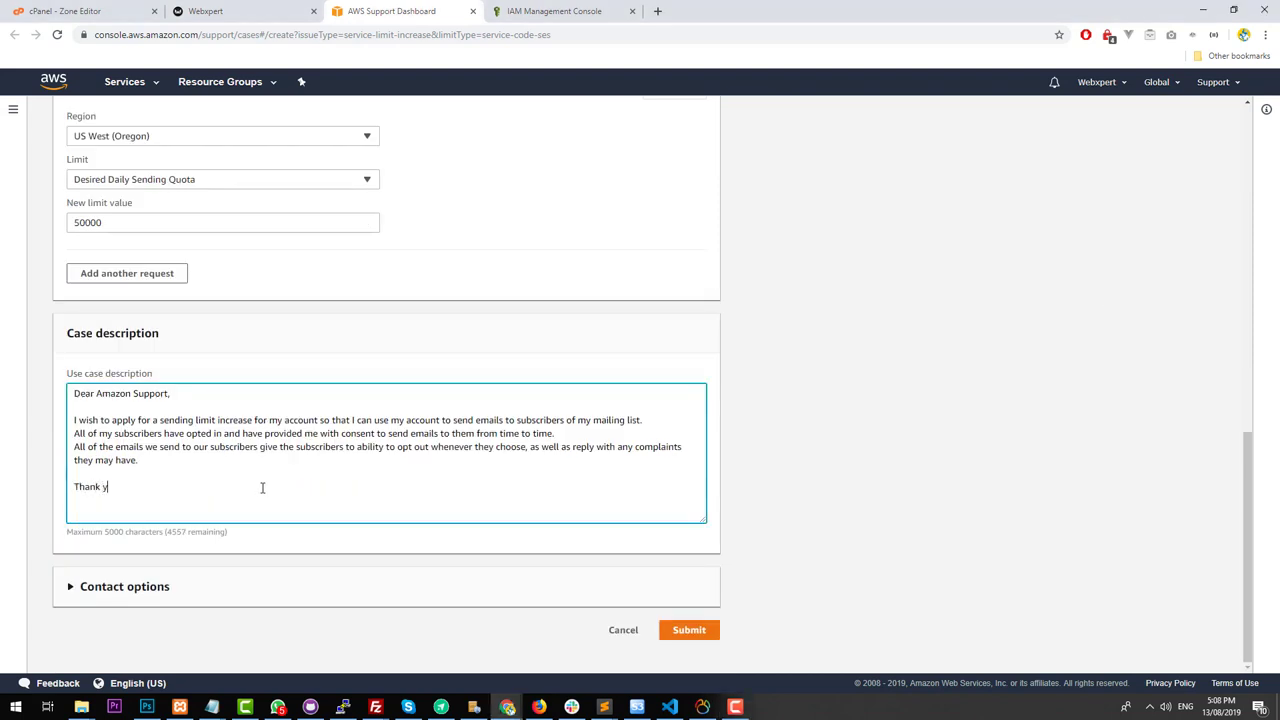
pyautogui.write('ou for your considerati')
pyautogui.press('Return')
pyautogui.write('Wa')
pyautogui.press('BackSpace')
pyautogui.press('BackSpace')
pyautogui.write('Warm regards,')
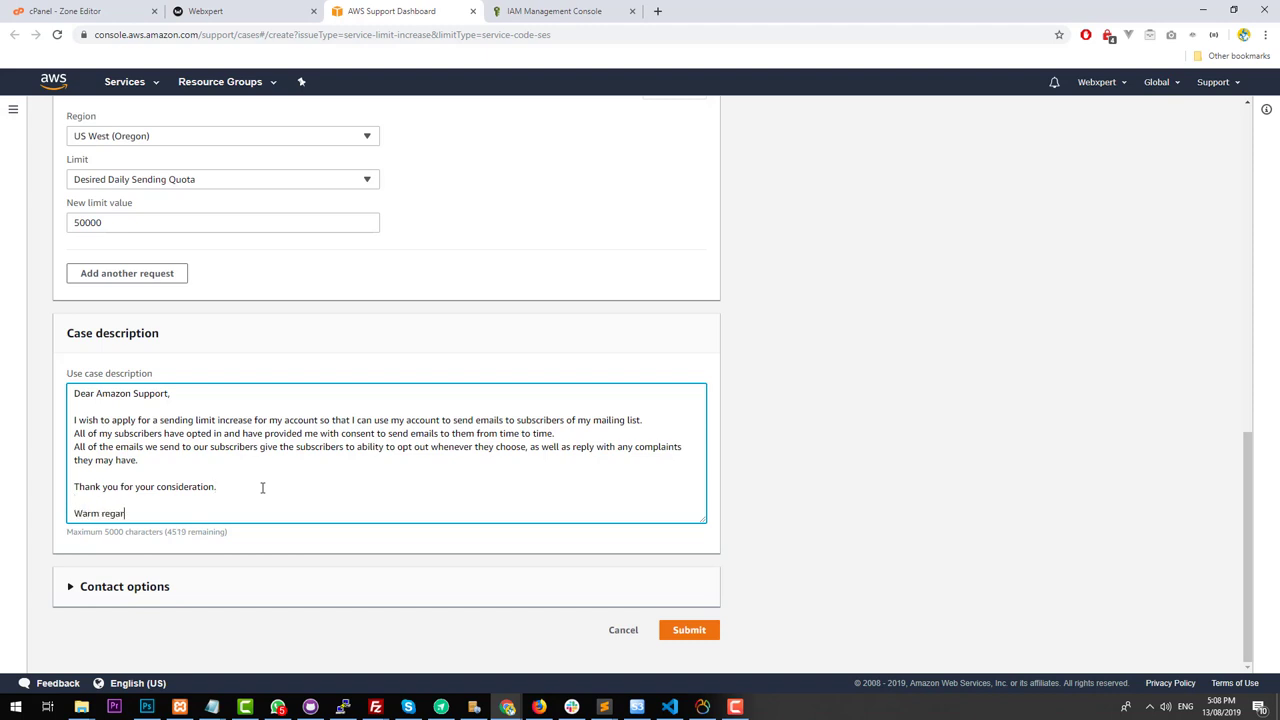
pyautogui.press('Return')
pyautogui.write('Sean')
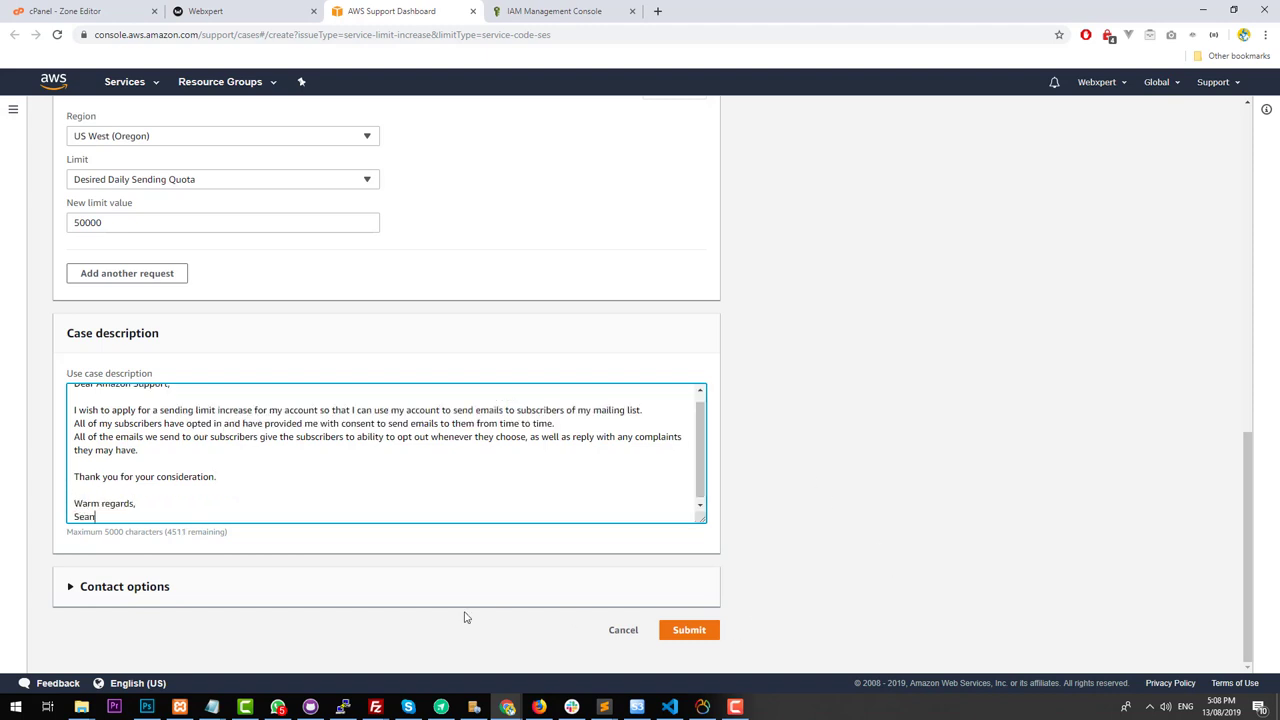
pyautogui.click(427, 615)
pyautogui.click(417, 591)
pyautogui.scroll(-2, 662, 530)
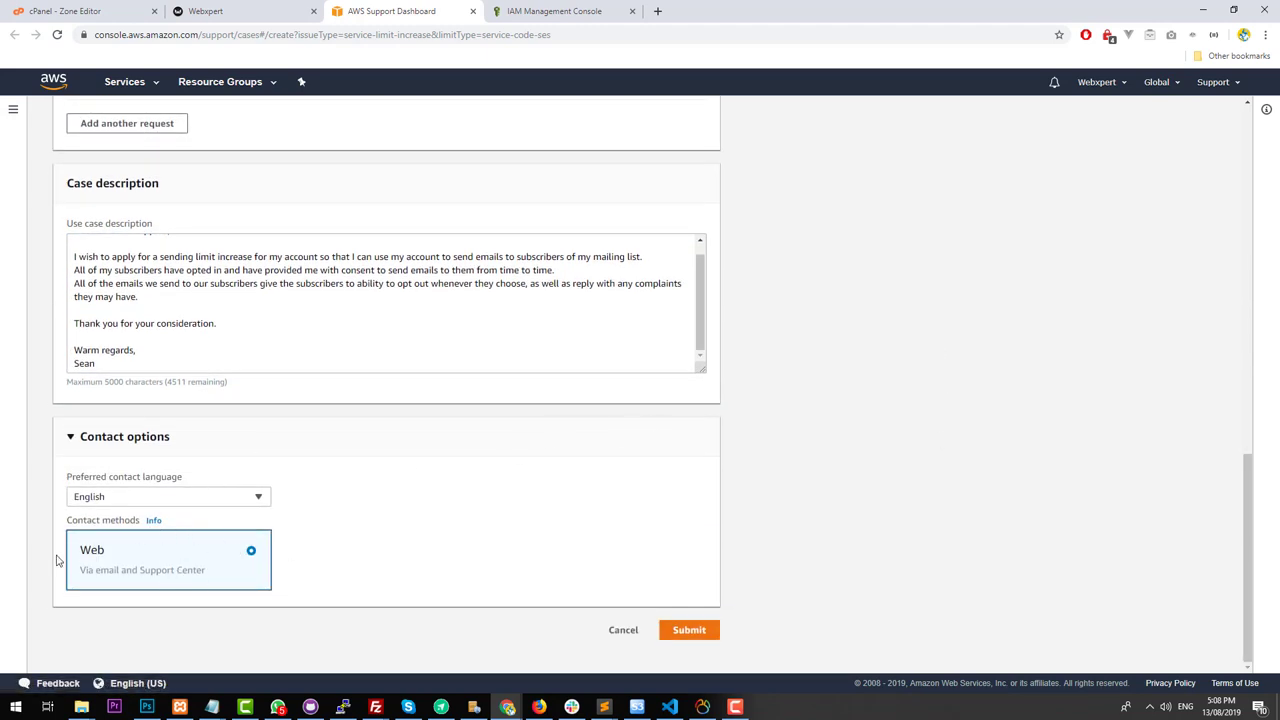
# Step: Submit the SES limit increase case and scroll through its details and correspondence
pyautogui.click(689, 630)
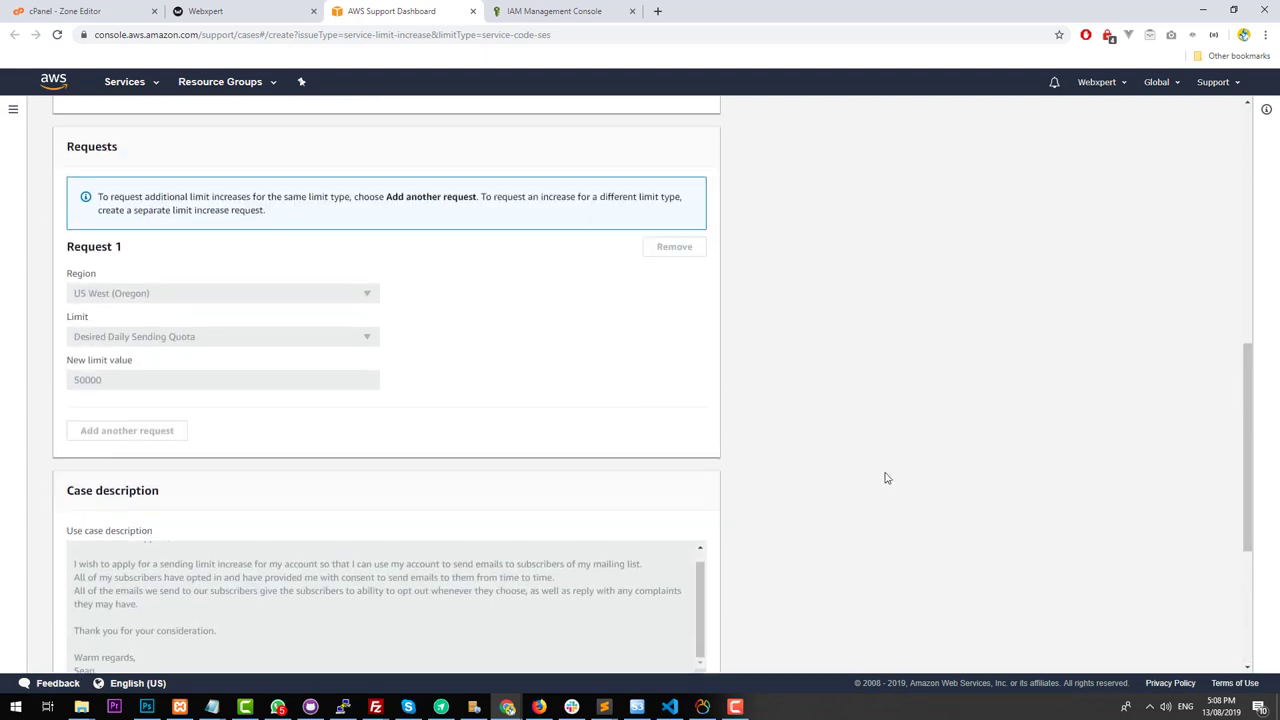
pyautogui.scroll(-5, 893, 463)
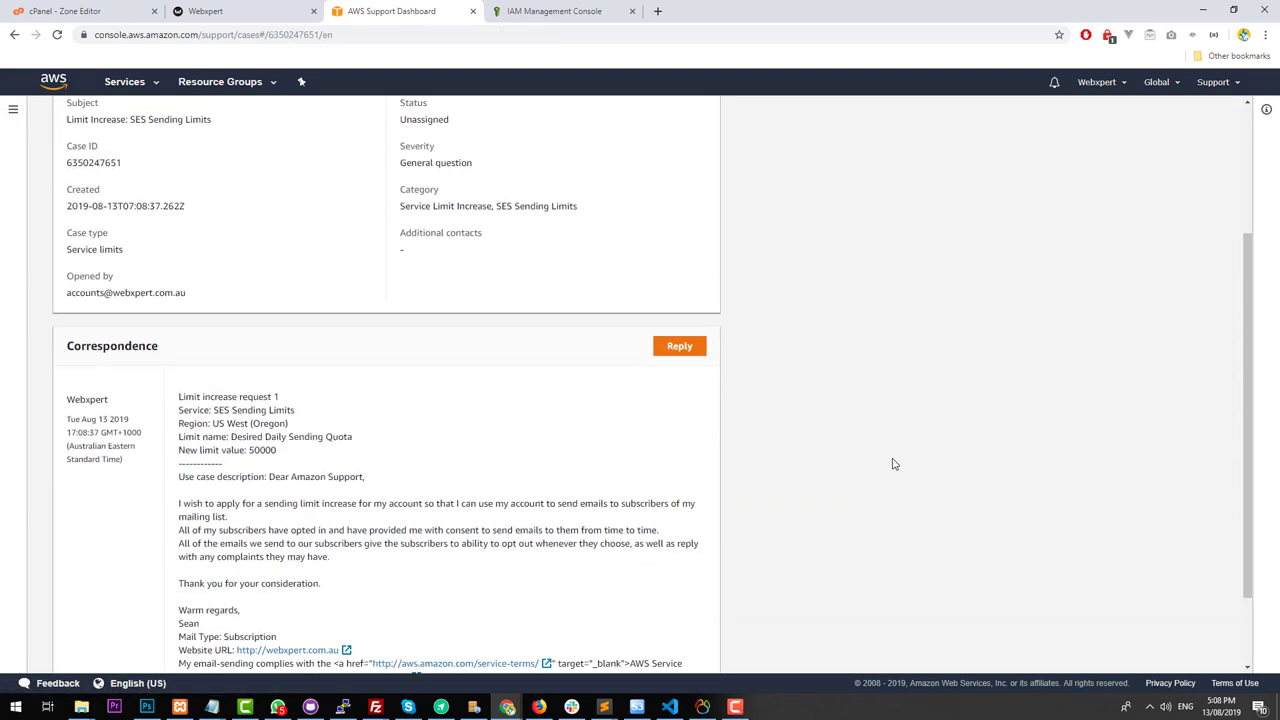
pyautogui.scroll(4, 895, 458)
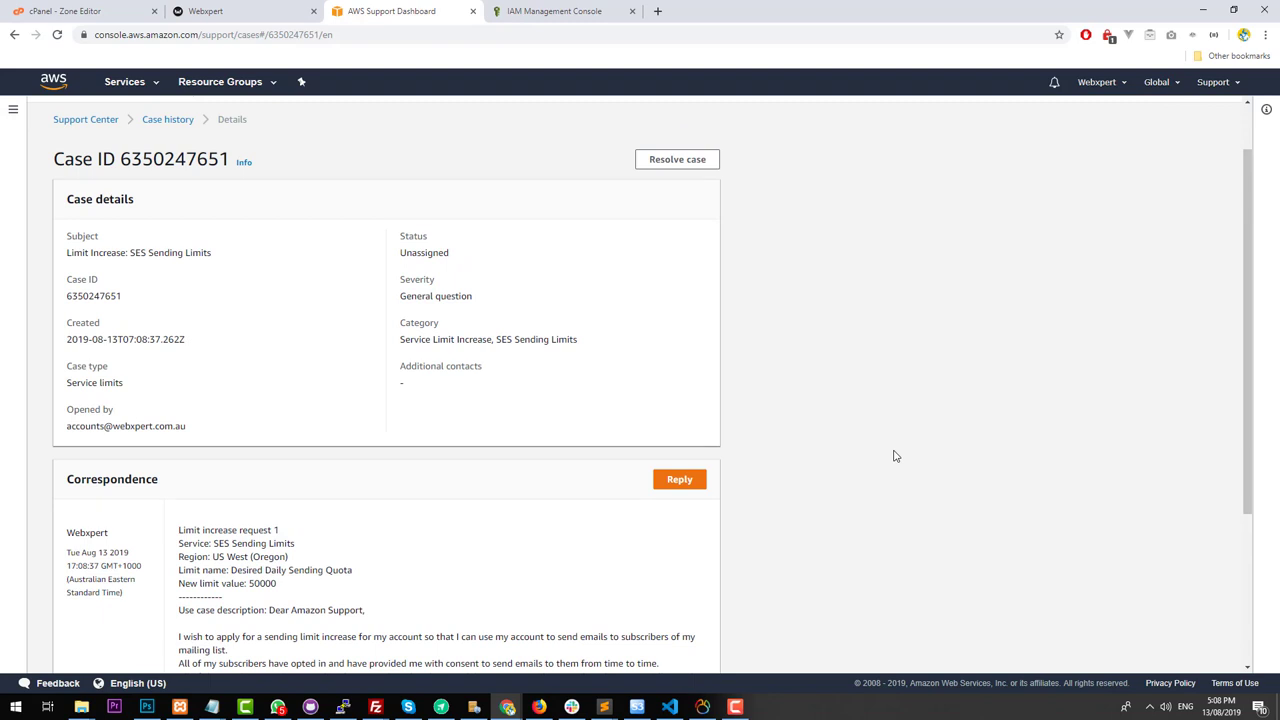
pyautogui.scroll(-3, 895, 456)
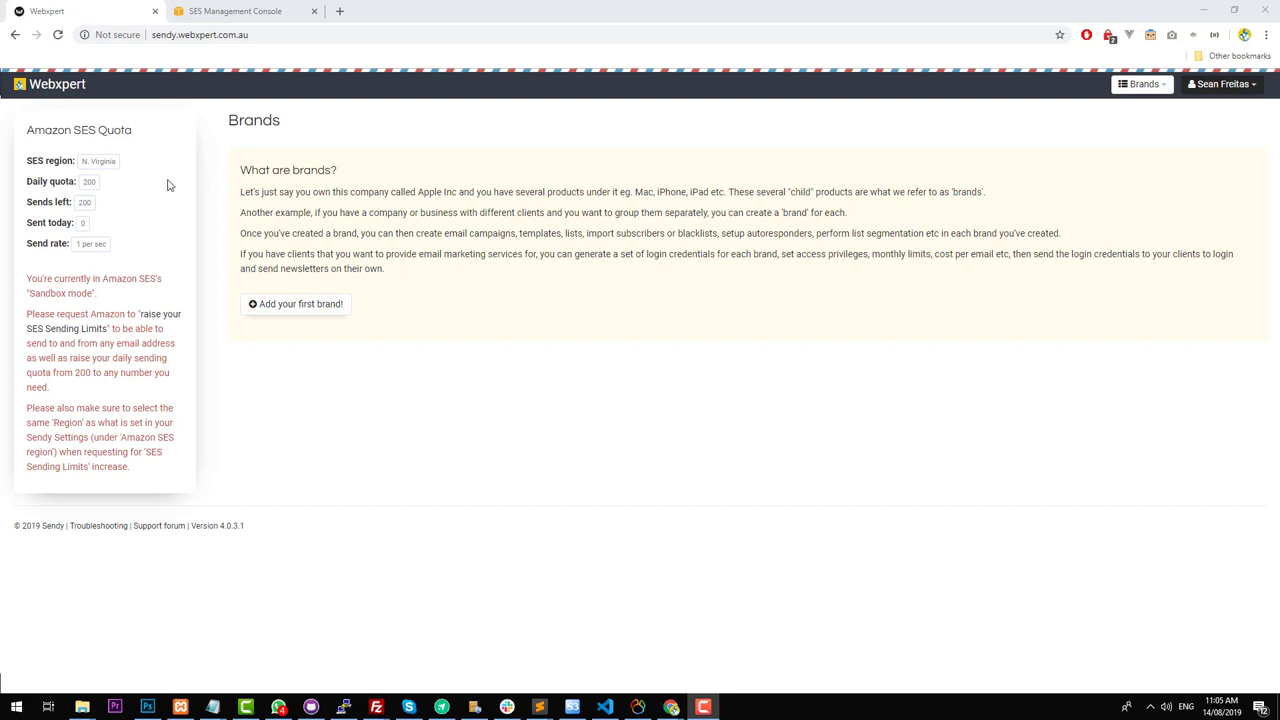
# Step: Change Sendy's Amazon SES region to Oregon in Settings, save, and go back to Brands
pyautogui.moveTo(116, 161); pyautogui.dragTo(84, 161)
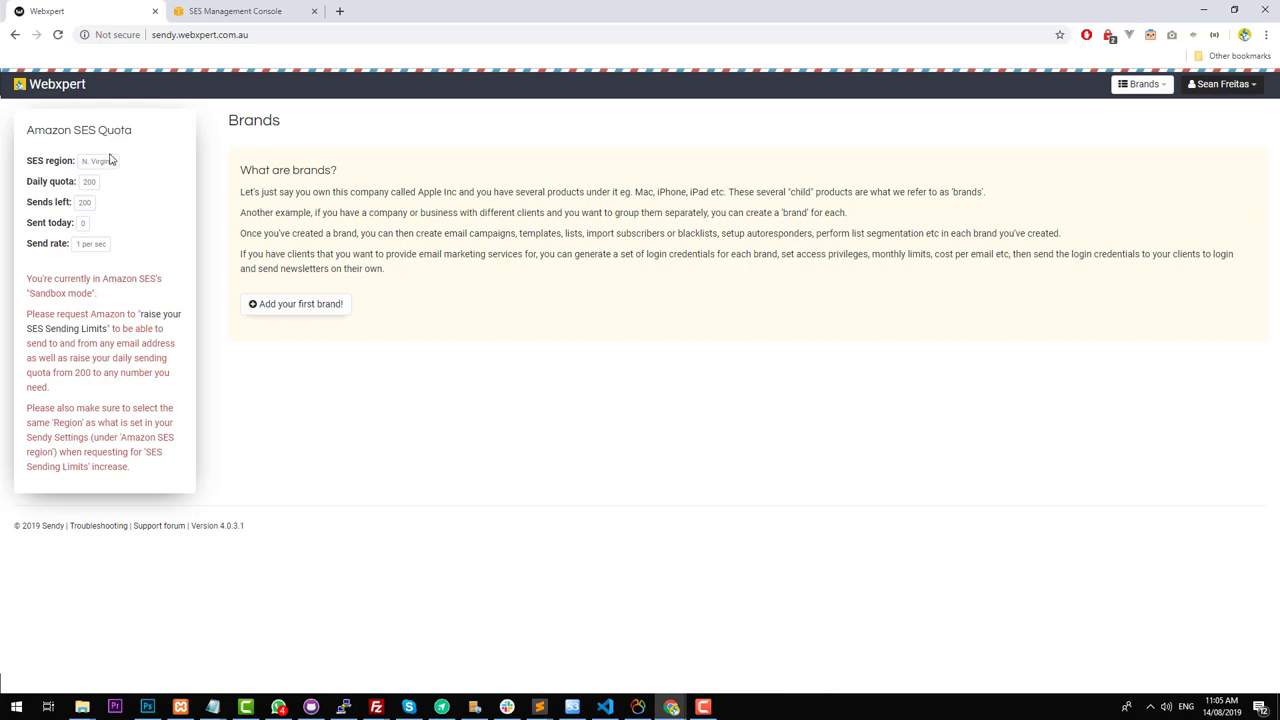
pyautogui.click(86, 173)
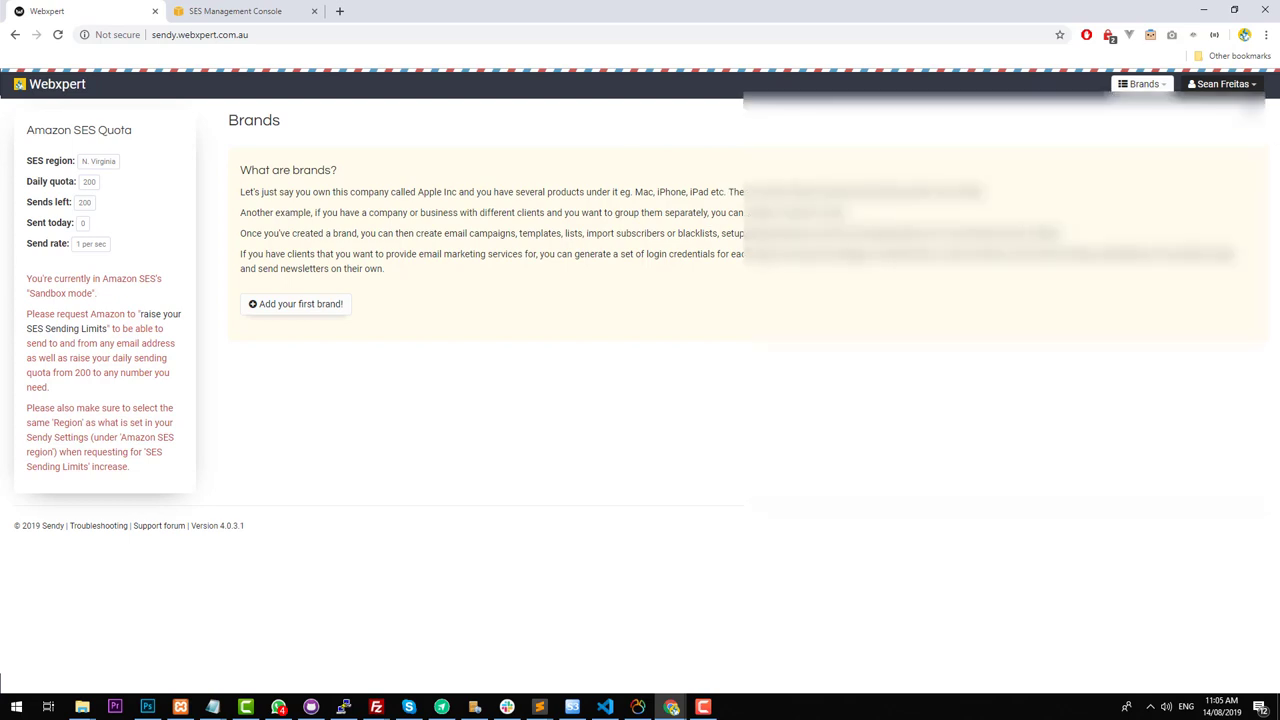
pyautogui.click(1245, 86)
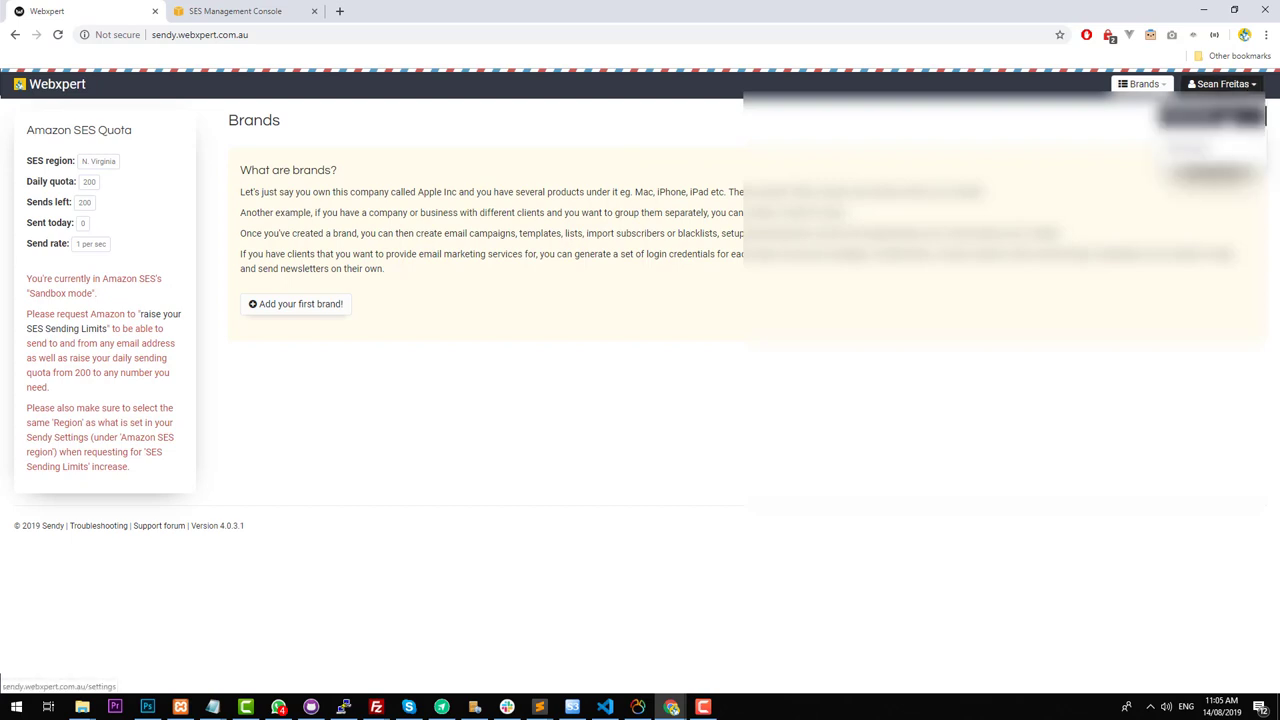
pyautogui.click(1228, 118)
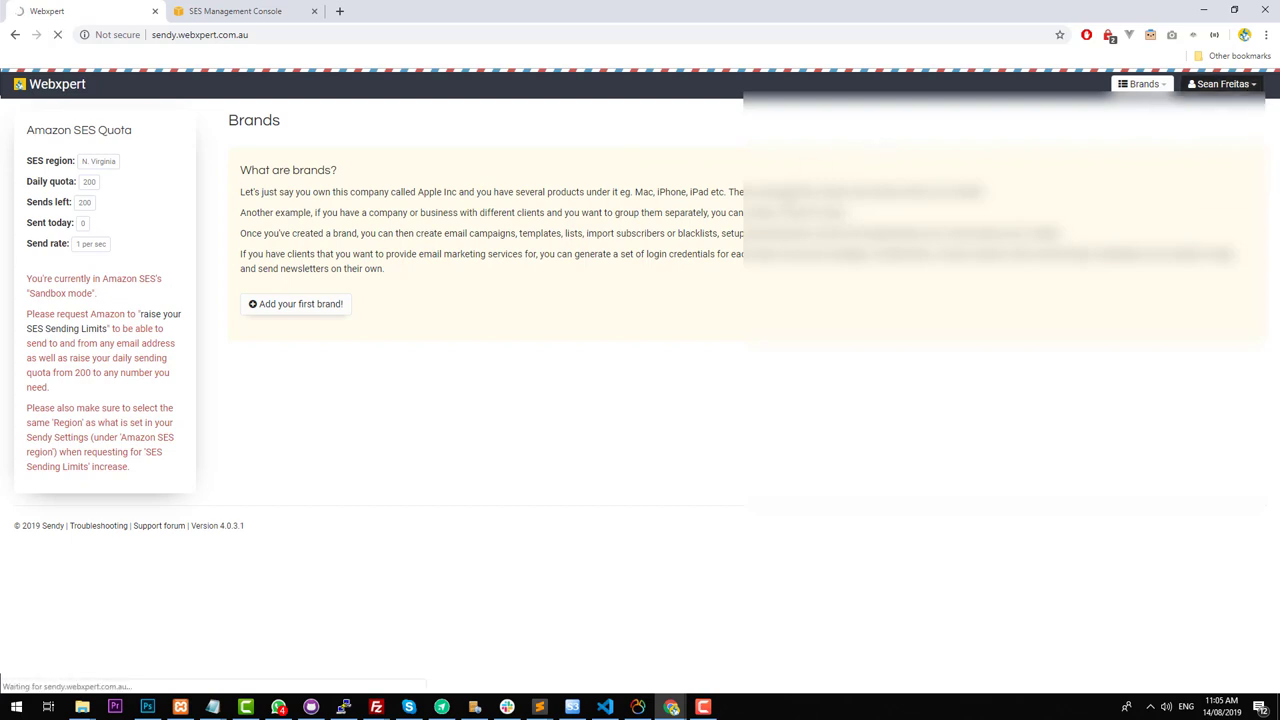
pyautogui.scroll(-3, 543, 357)
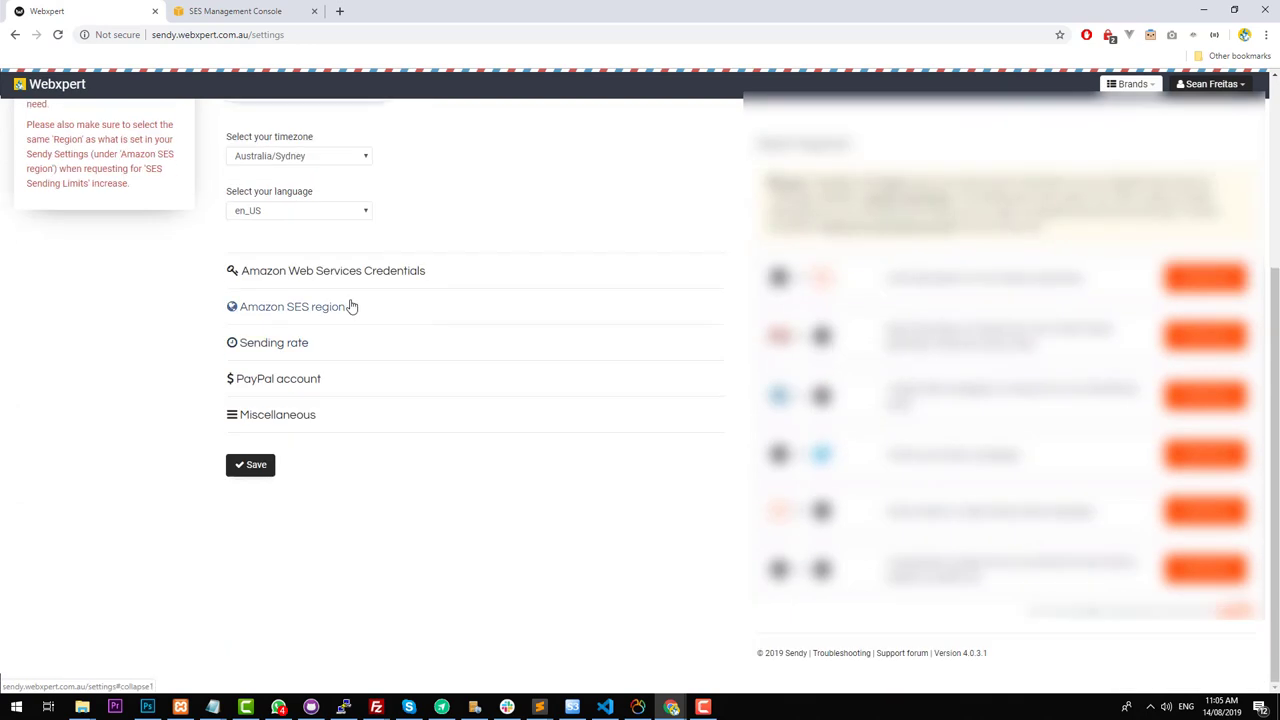
pyautogui.click(349, 306)
pyautogui.click(309, 406)
pyautogui.click(300, 432)
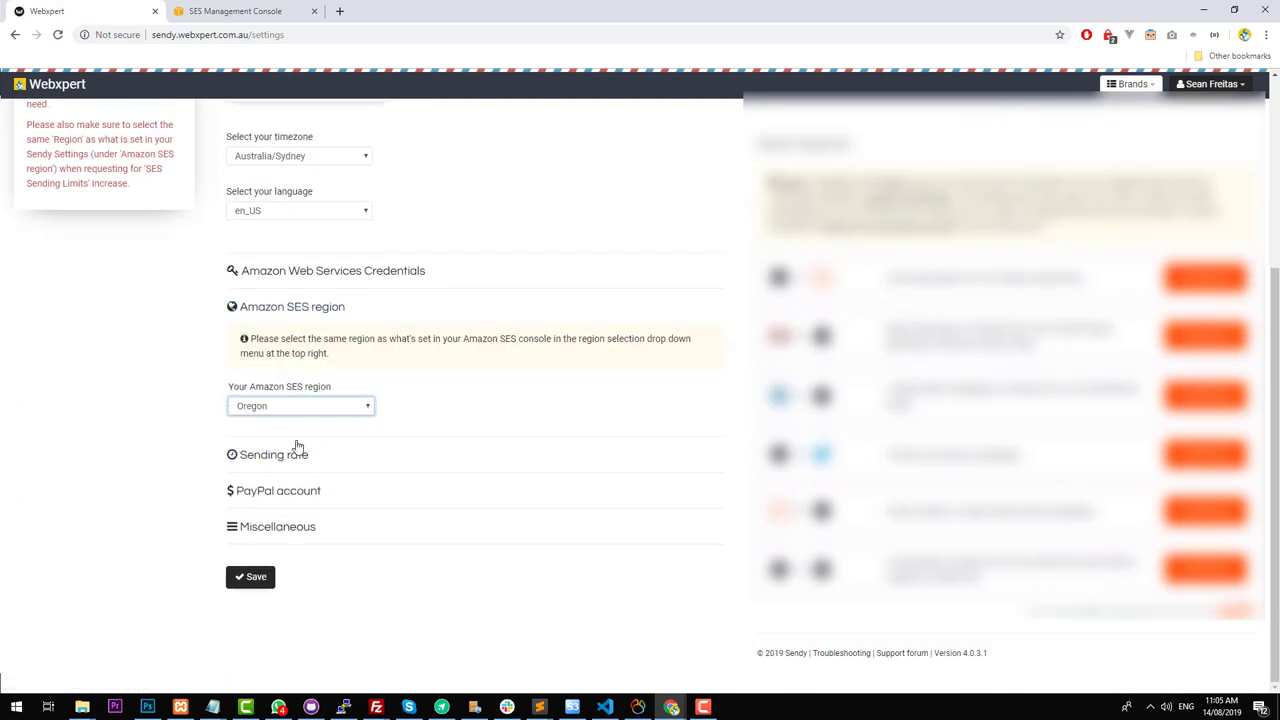
pyautogui.click(255, 577)
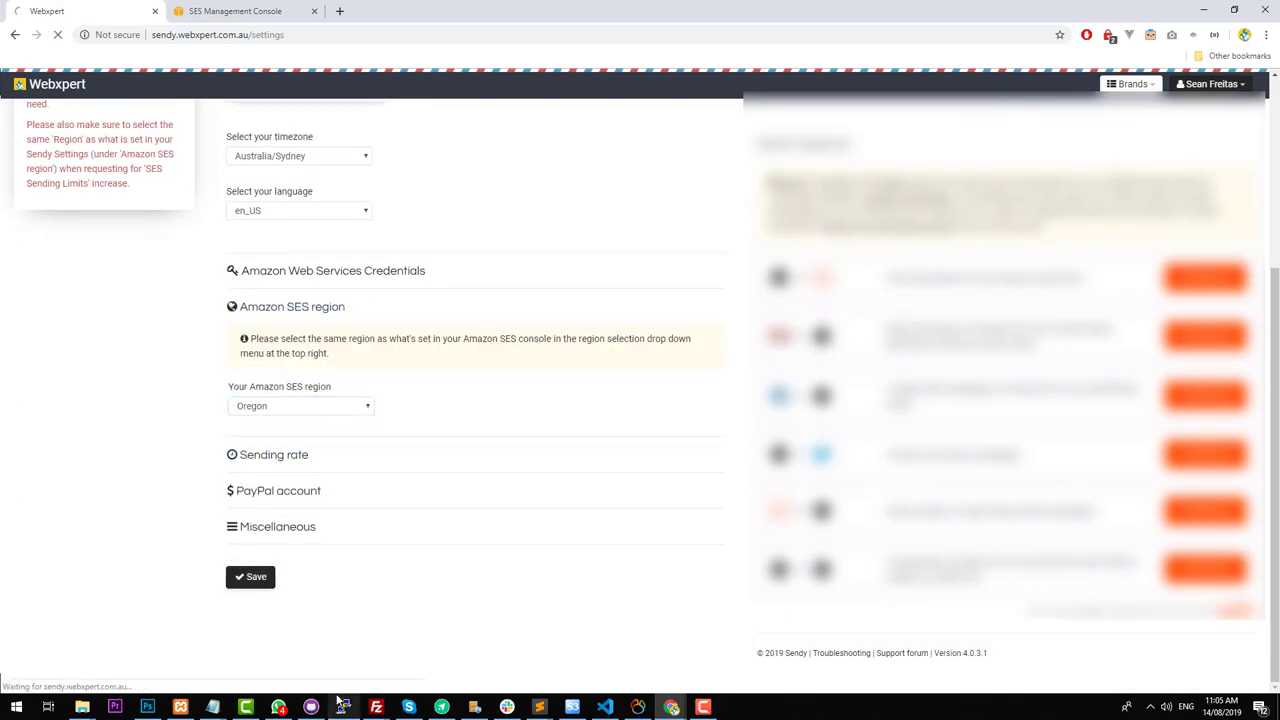
pyautogui.moveTo(339, 699)
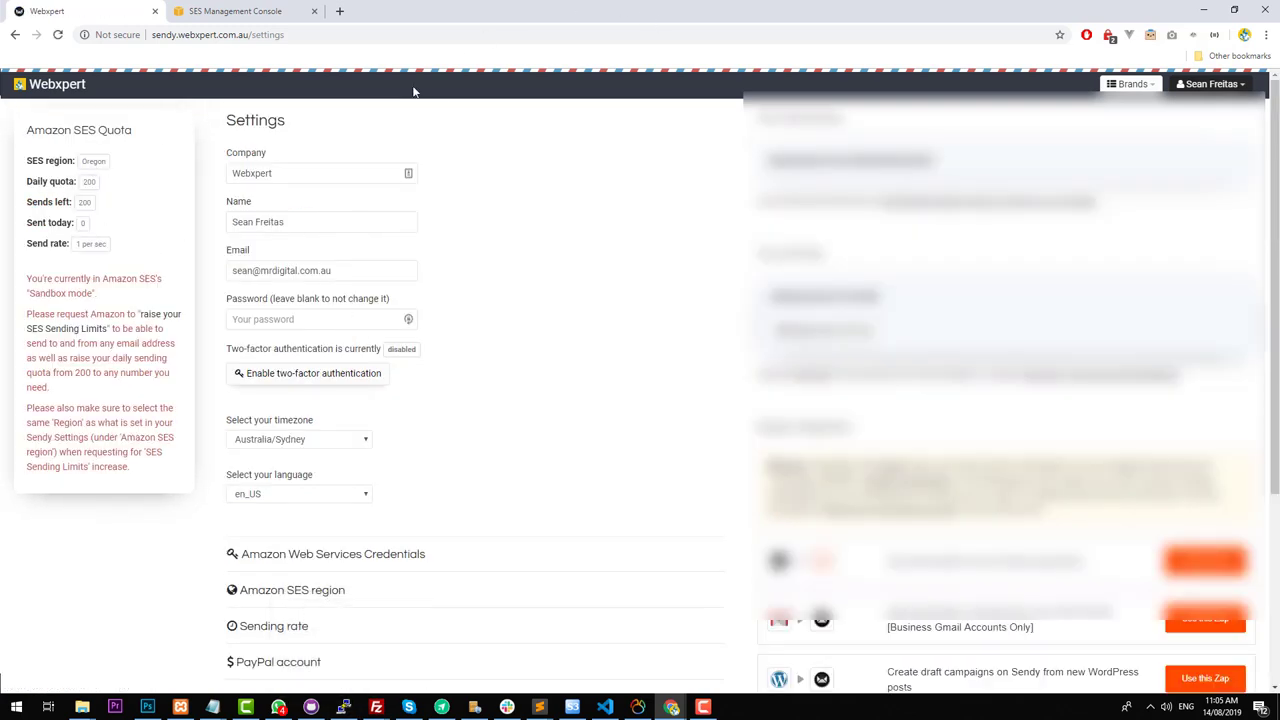
pyautogui.click(84, 91)
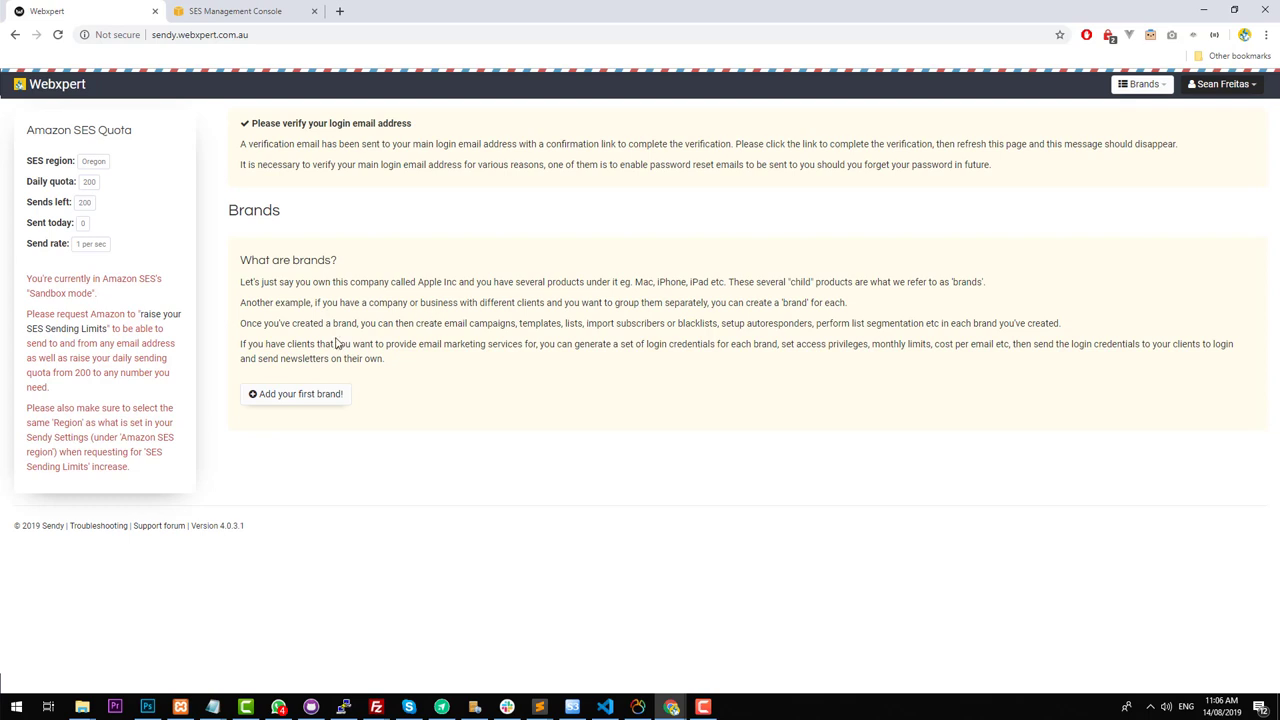
# Step: Start a new brand named Webxpert and enter the sender's from name
pyautogui.click(313, 398)
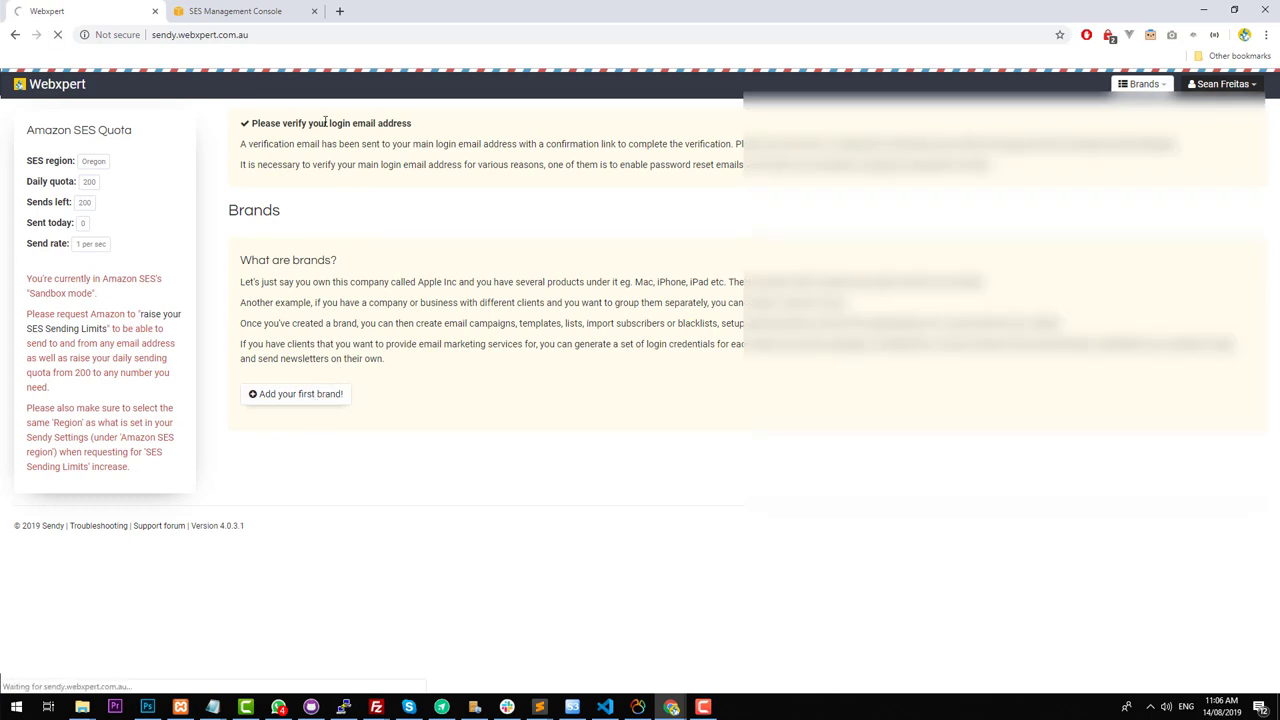
pyautogui.click(323, 168)
pyautogui.write('Webnx')
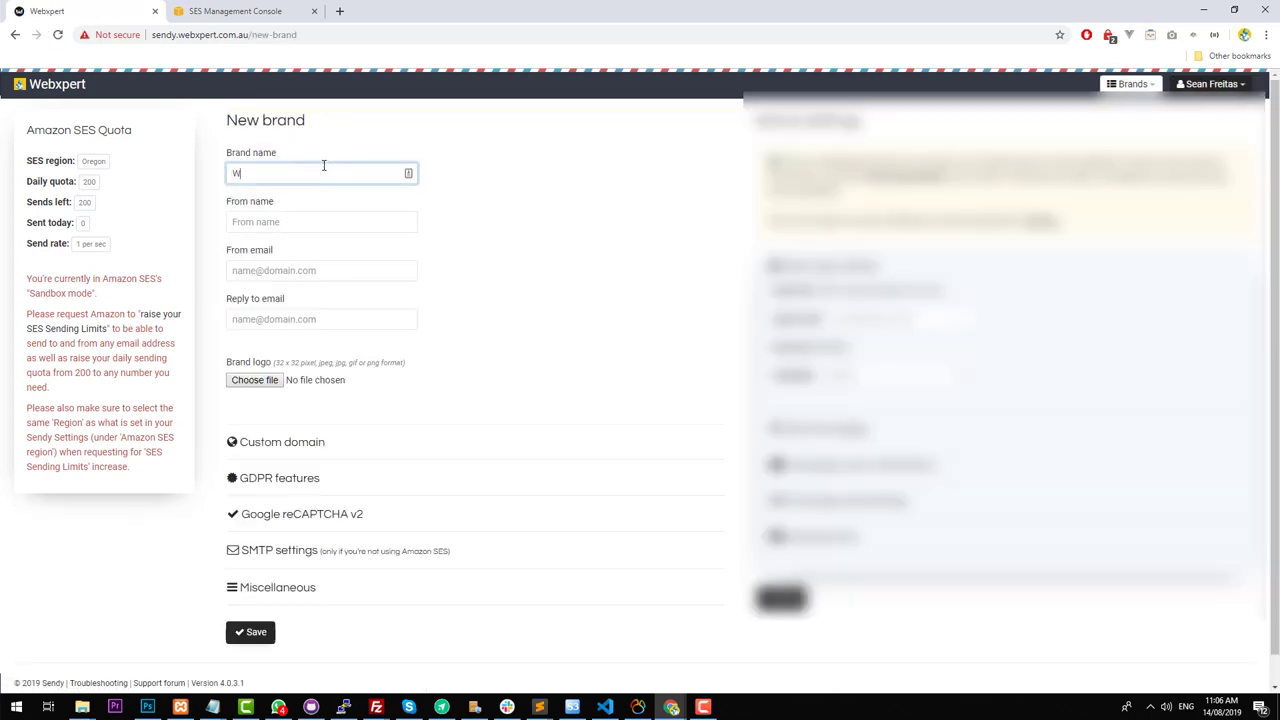
pyautogui.press('BackSpace')
pyautogui.press('BackSpace')
pyautogui.write('xpert')
pyautogui.press('Tab')
pyautogui.write('Sa')
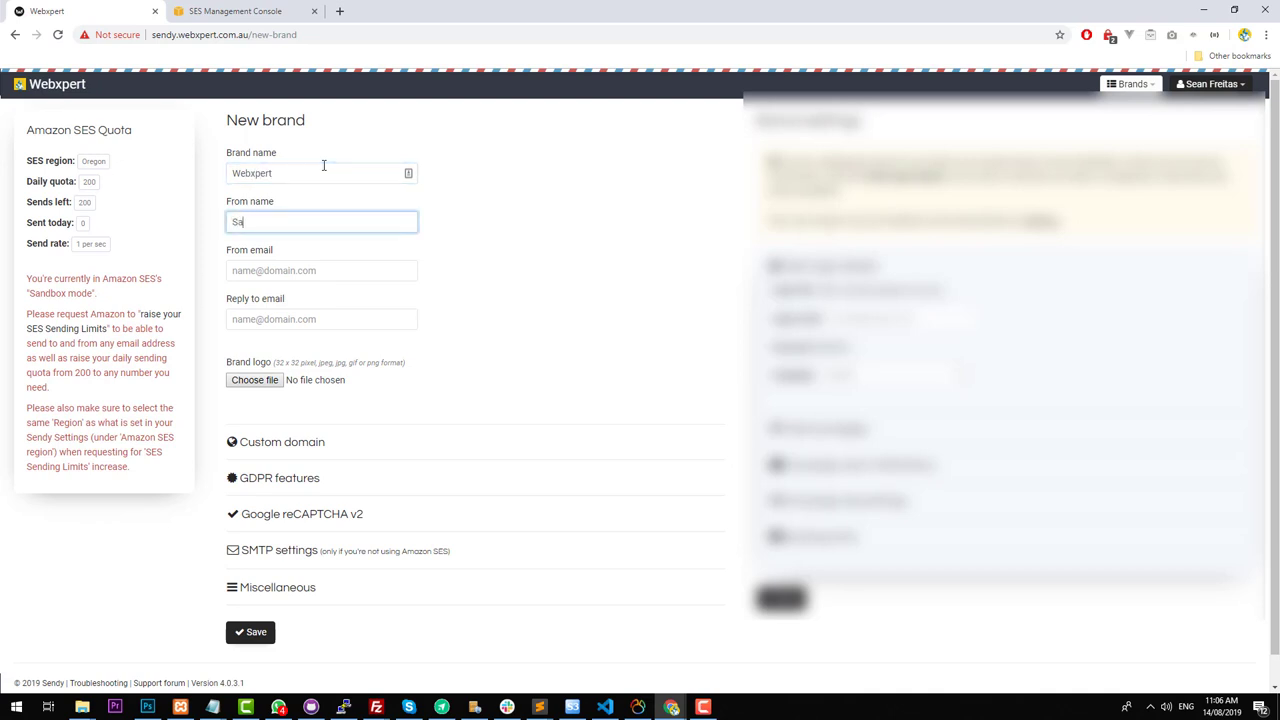
pyautogui.write('an Freitas')
pyautogui.press('Tab')
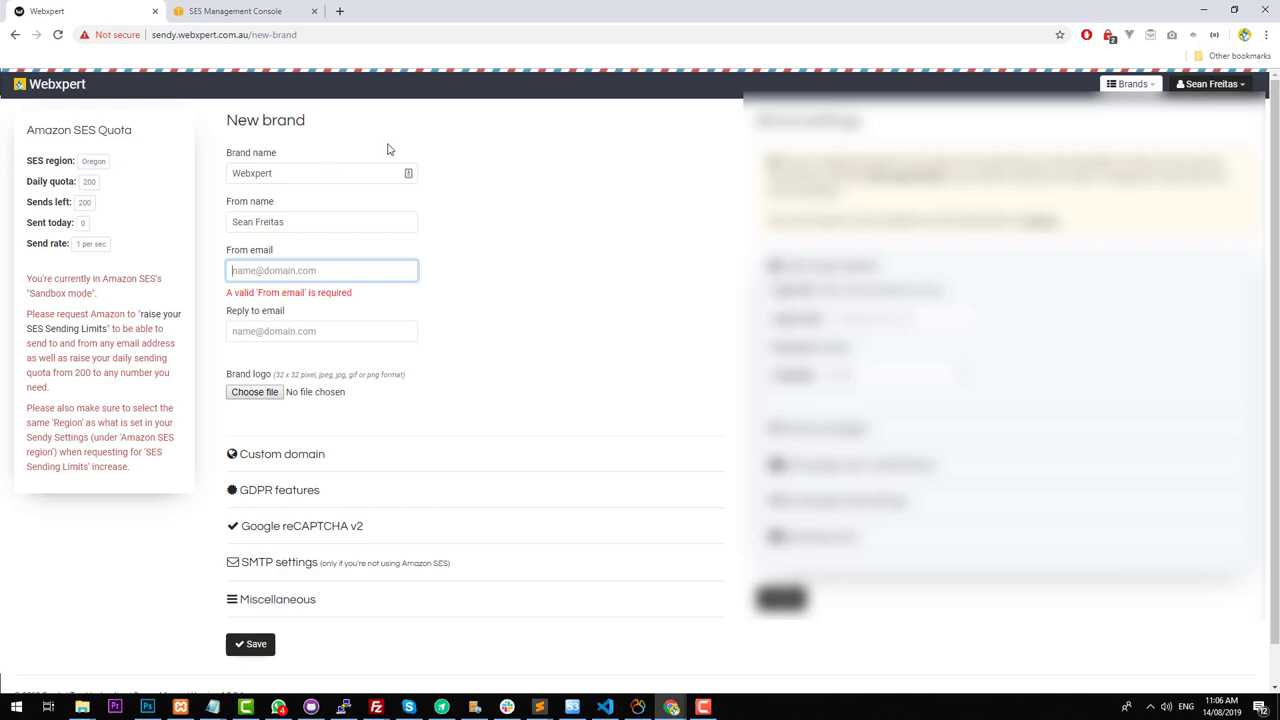
# Step: Enter the From email on webxpert.com.au, fixing the domain typo until it shows as verified
pyautogui.click(256, 14)
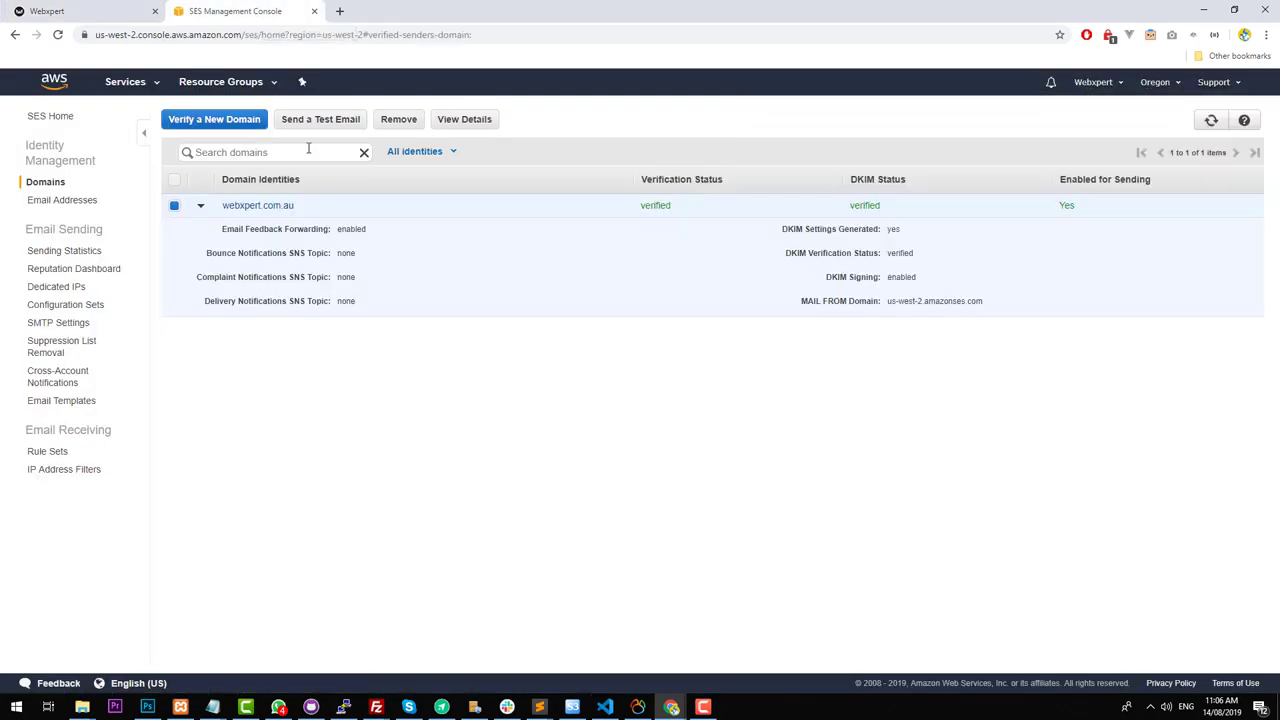
pyautogui.click(200, 206)
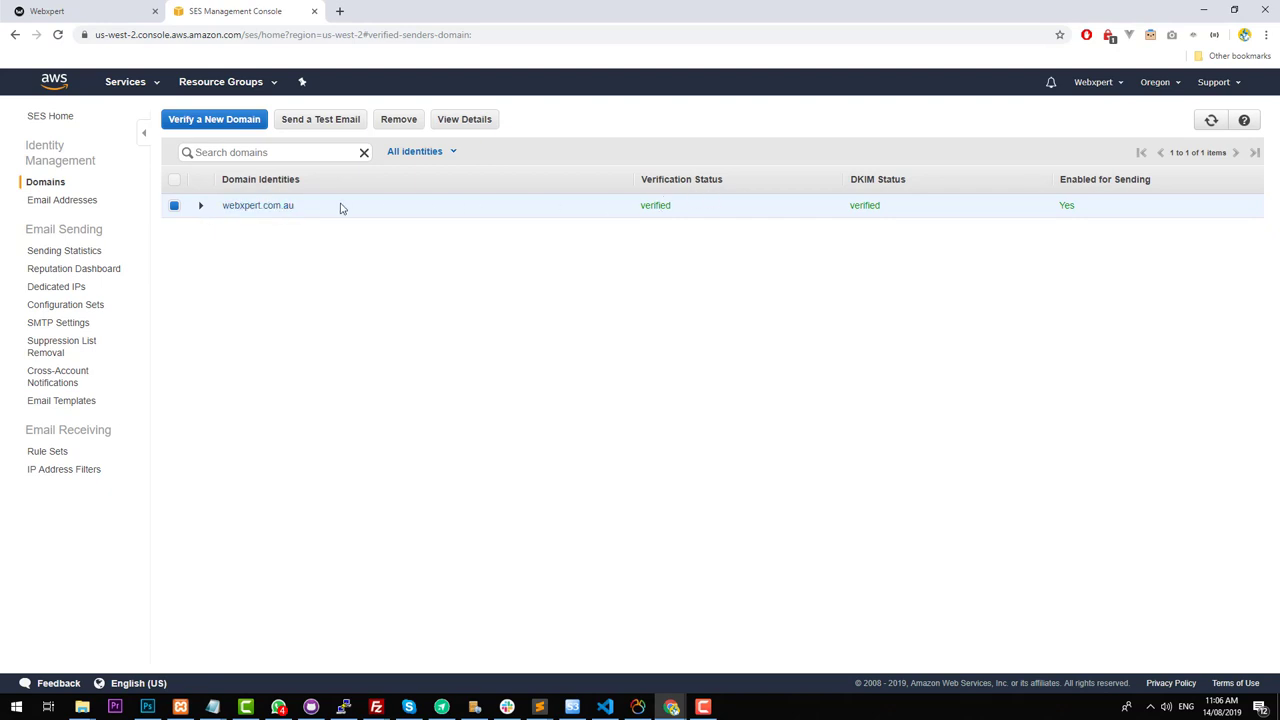
pyautogui.click(80, 11)
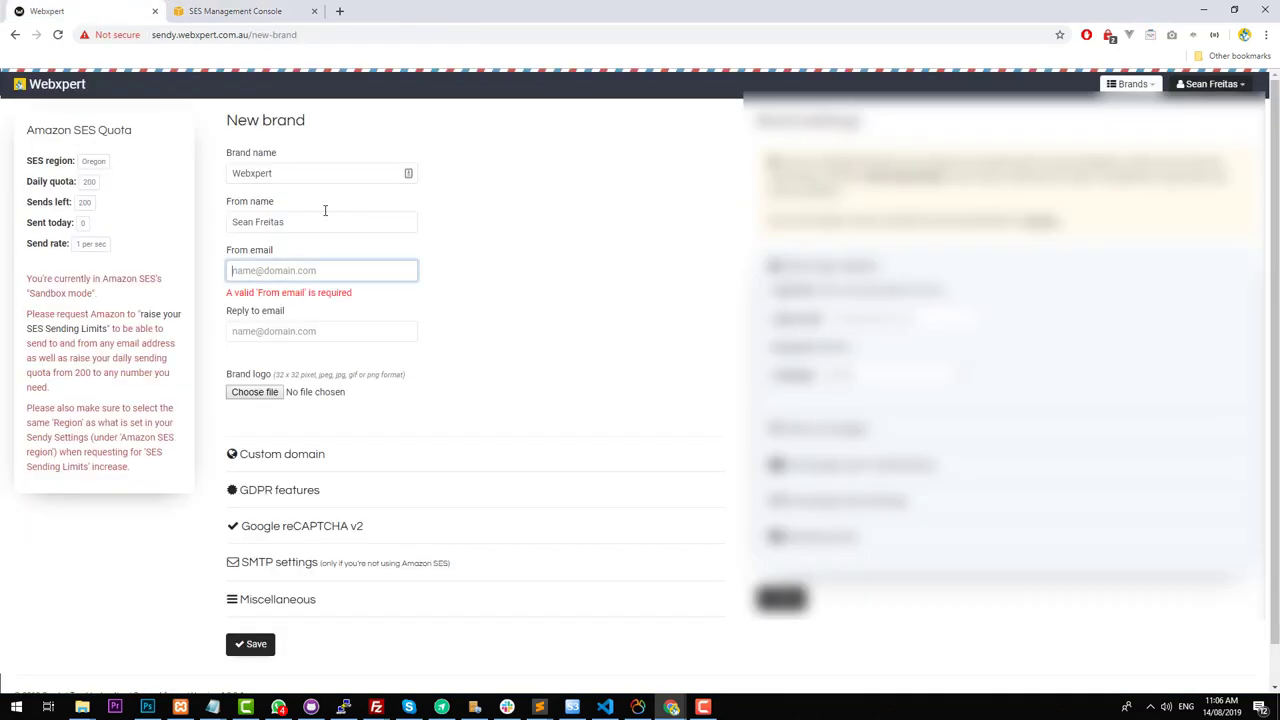
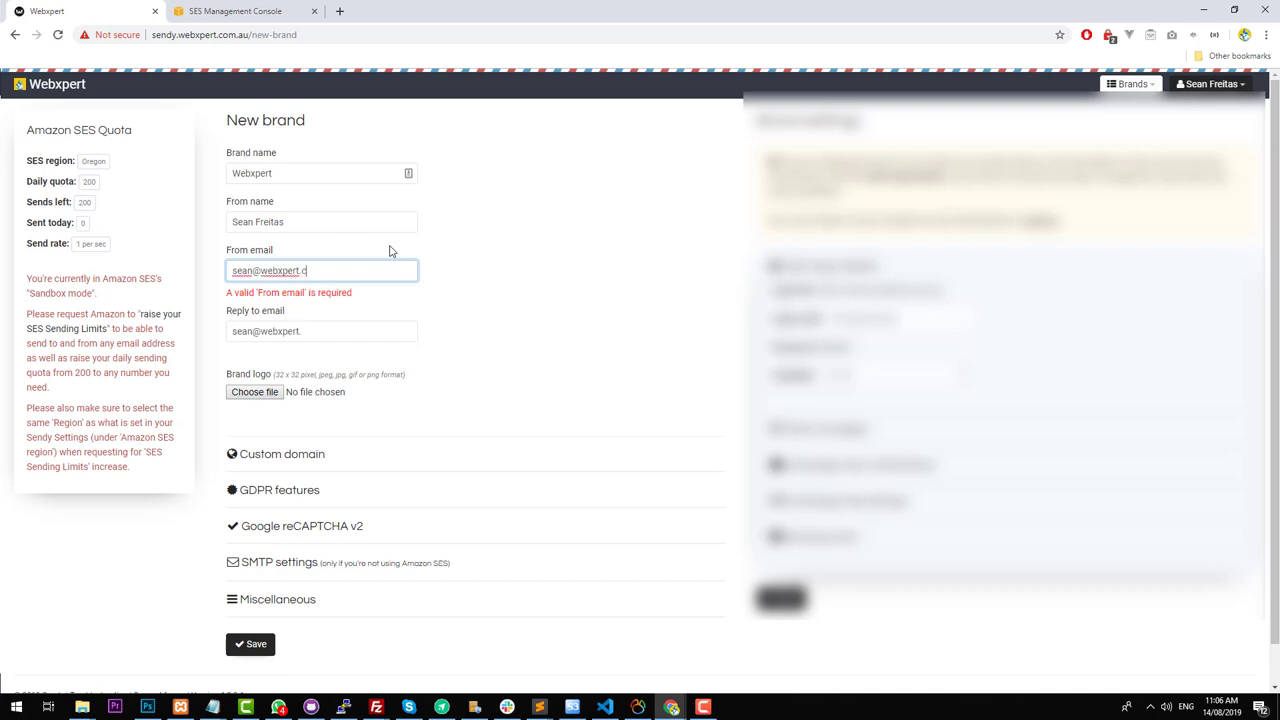
pyautogui.press('Tab')
pyautogui.click(523, 263)
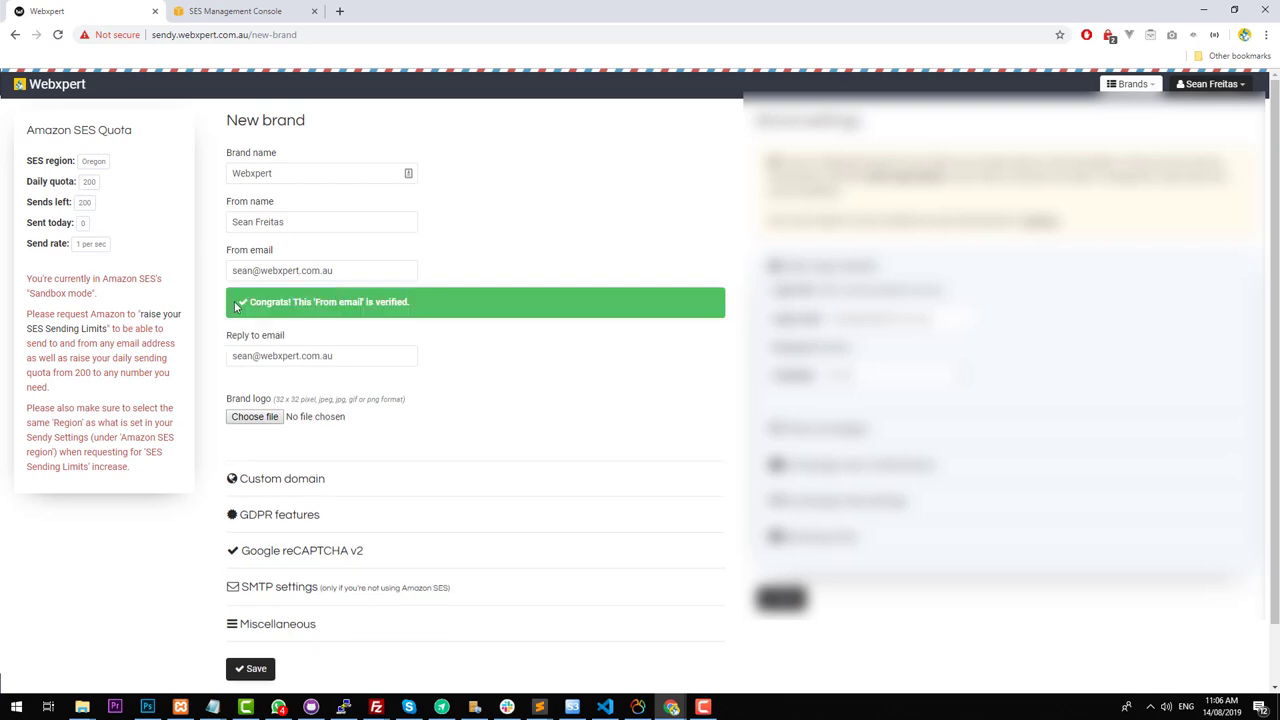
pyautogui.click(324, 8)
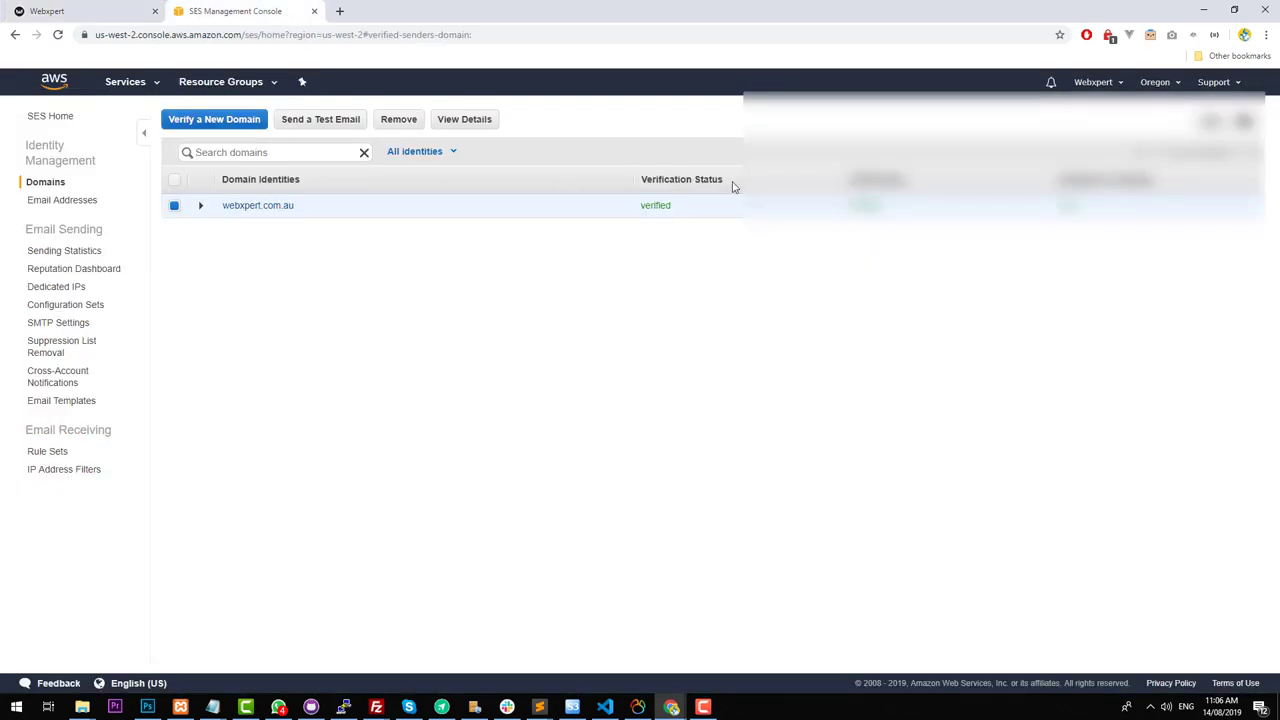
pyautogui.click(110, 12)
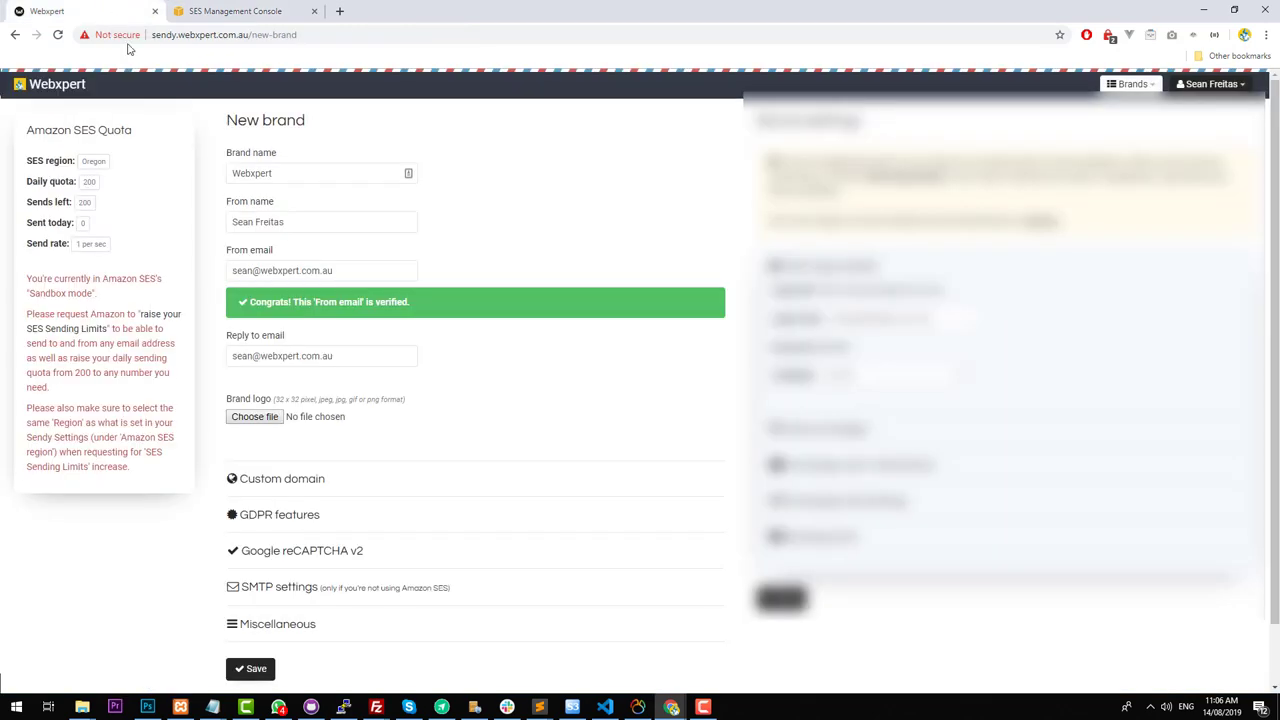
pyautogui.doubleClick(294, 270)
pyautogui.click(292, 270)
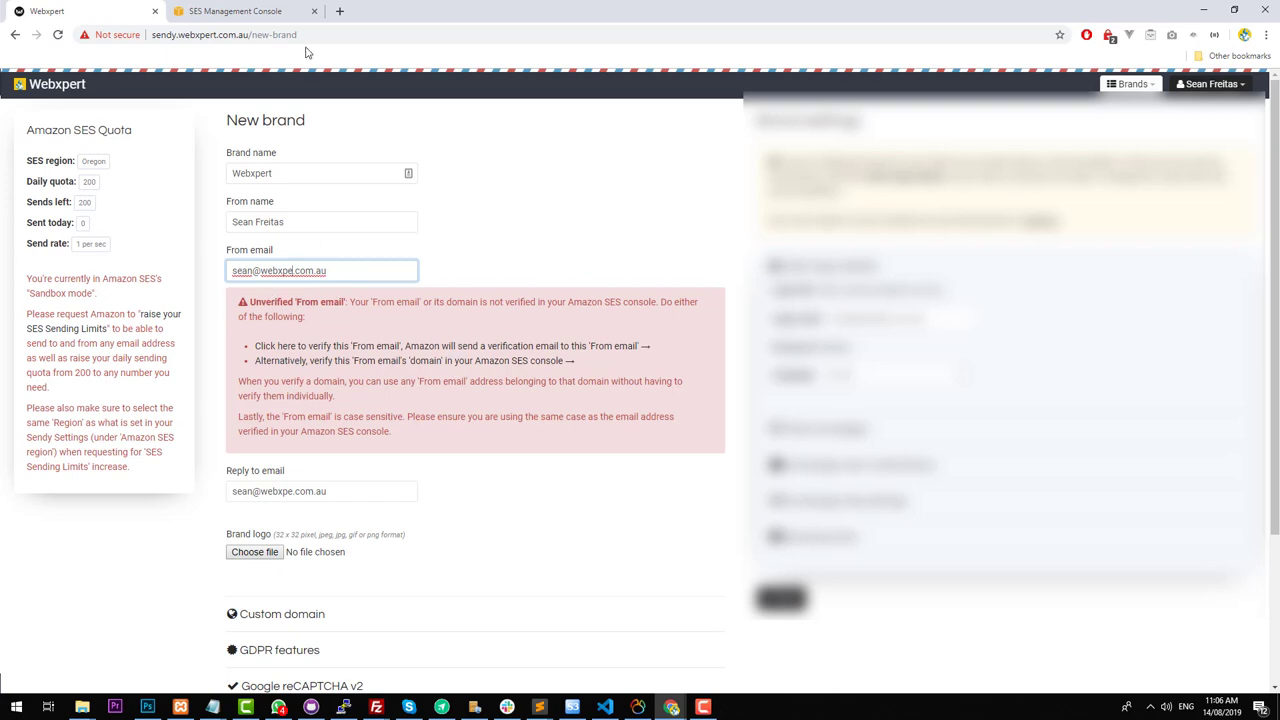
pyautogui.click(250, 12)
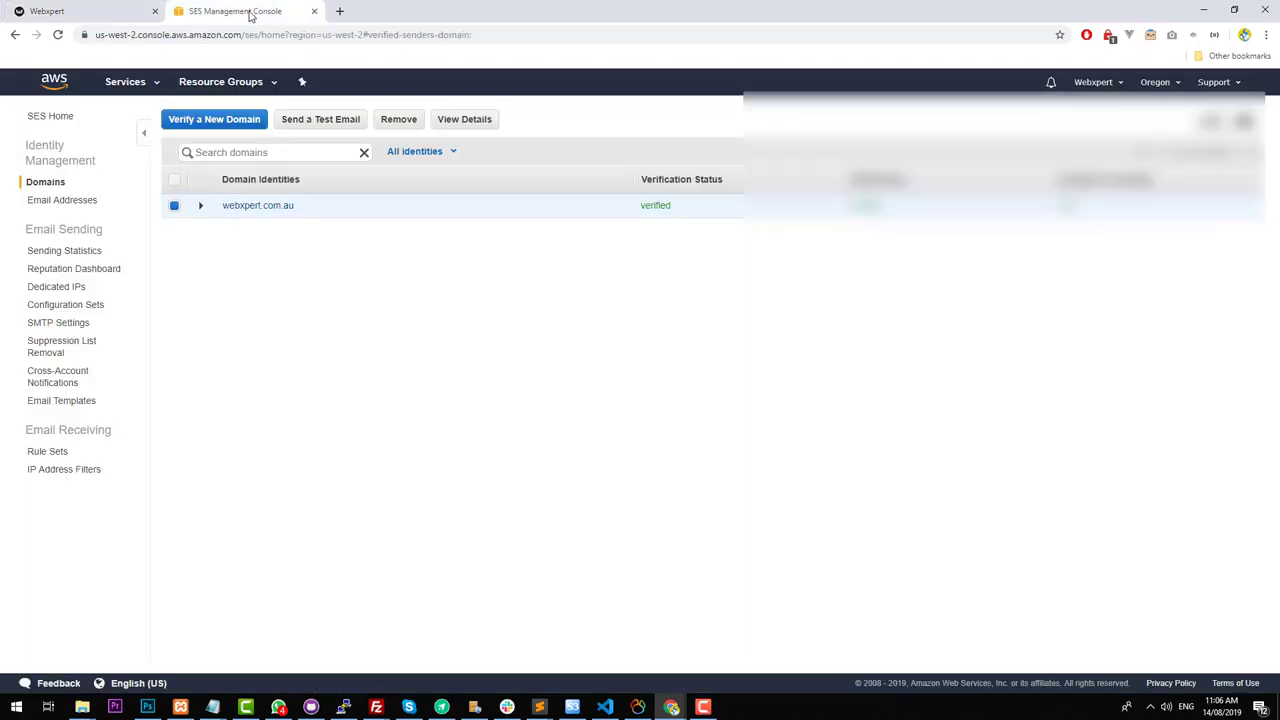
pyautogui.click(128, 18)
pyautogui.write('t.com.au')
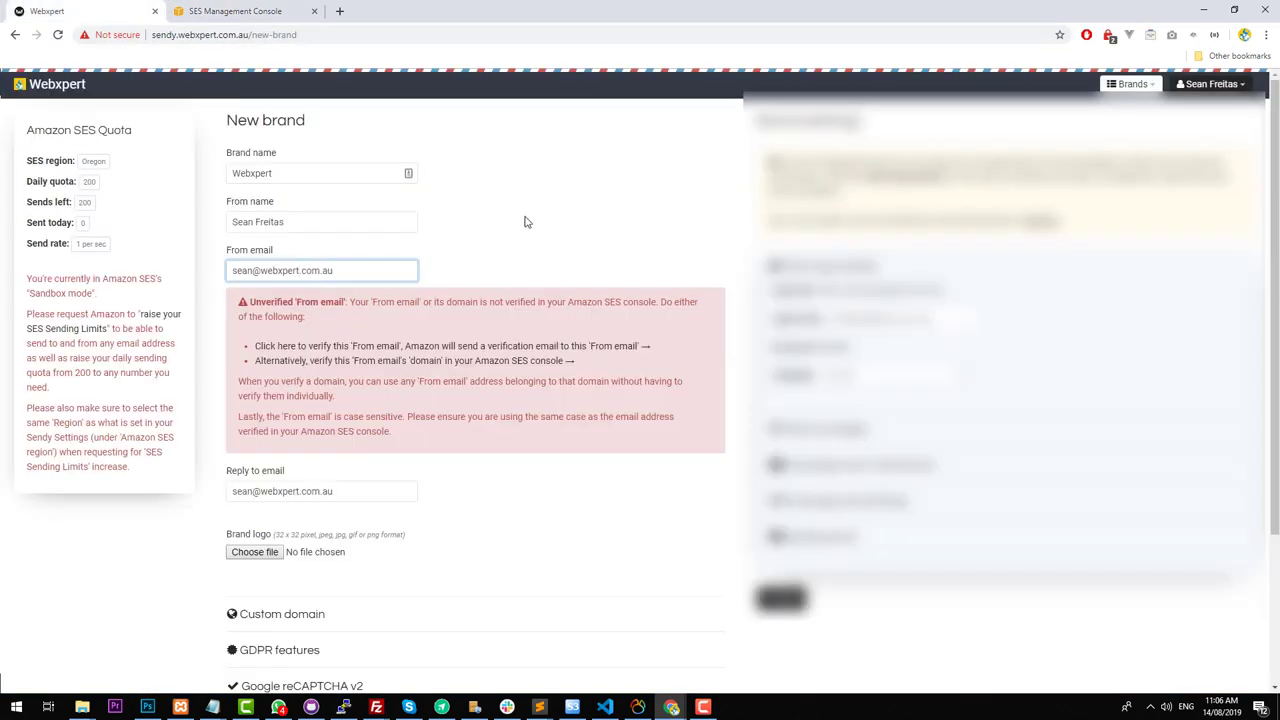
pyautogui.click(527, 220)
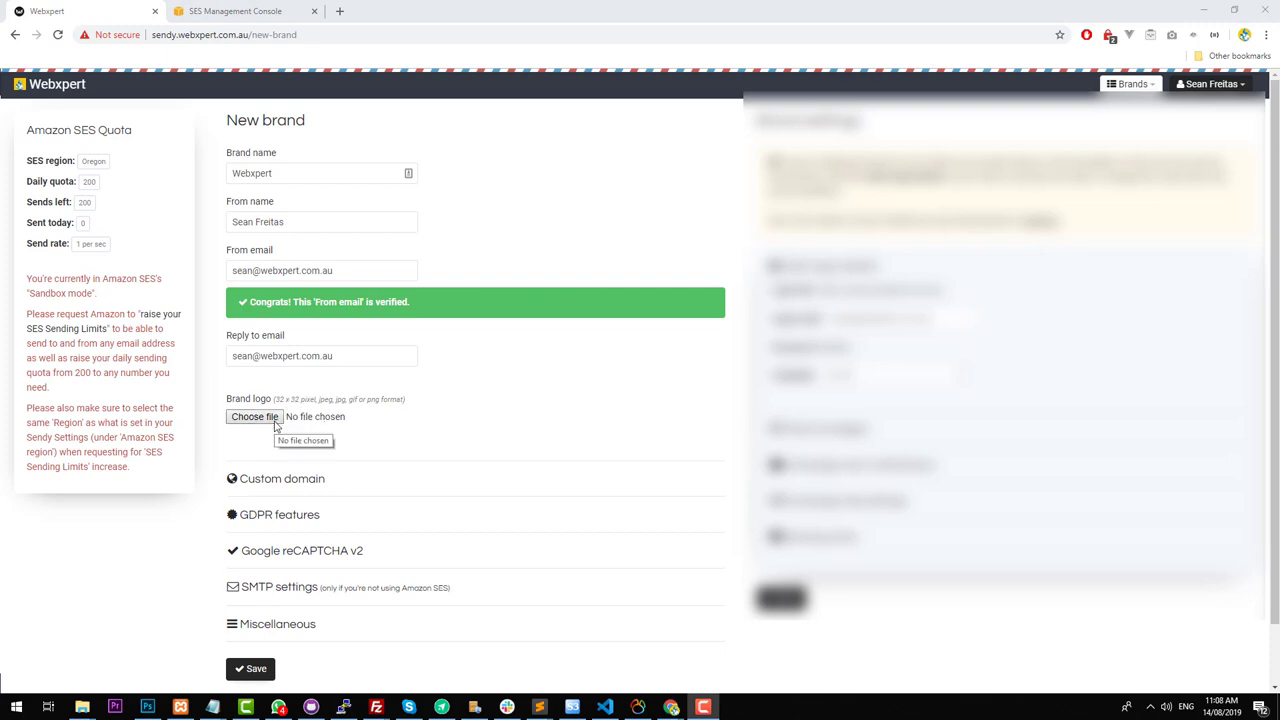
pyautogui.scroll(-1, 355, 440)
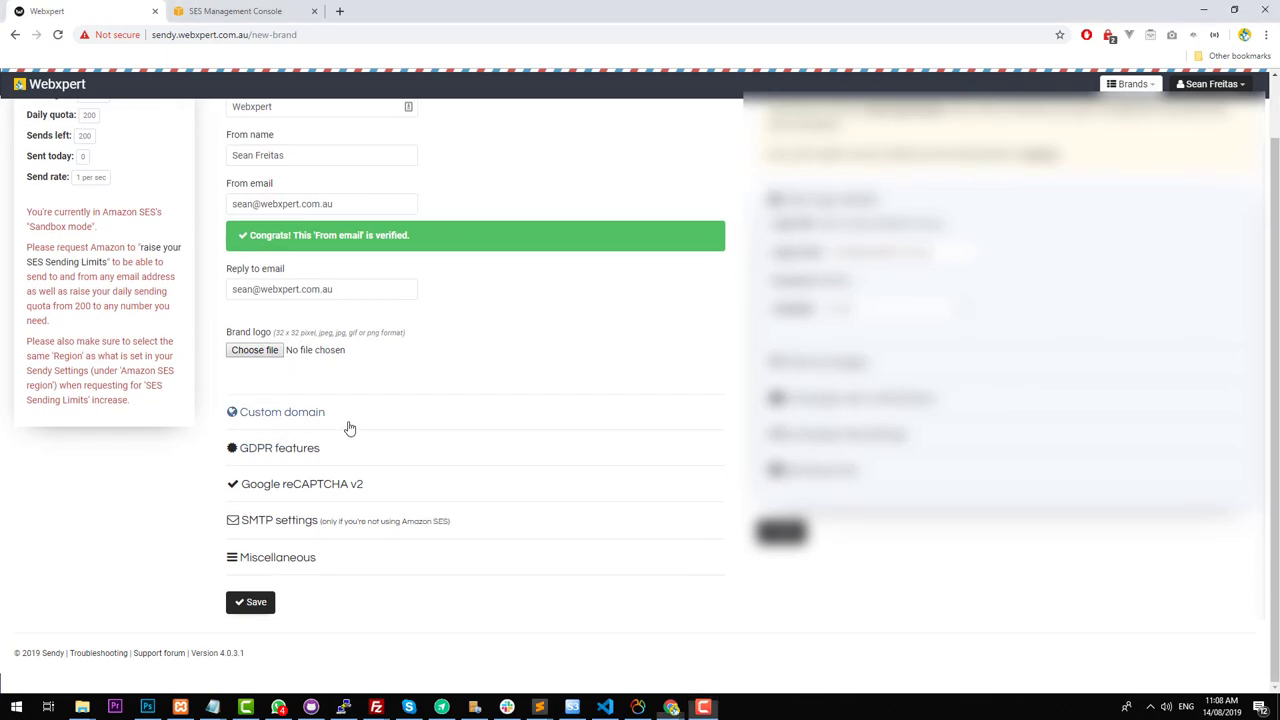
# Step: Review the Custom domain settings and its licences page, then collapse the section
pyautogui.click(345, 422)
pyautogui.scroll(-3, 346, 418)
pyautogui.scroll(3, 381, 196)
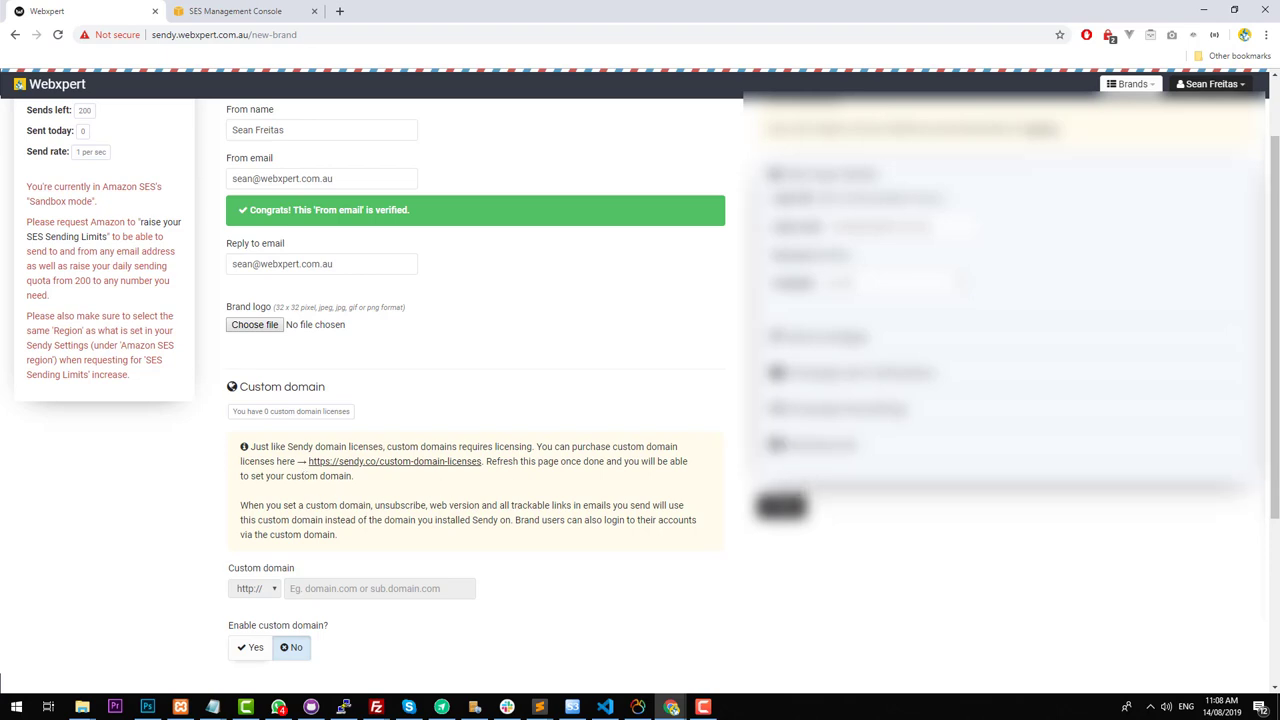
pyautogui.press('F10')
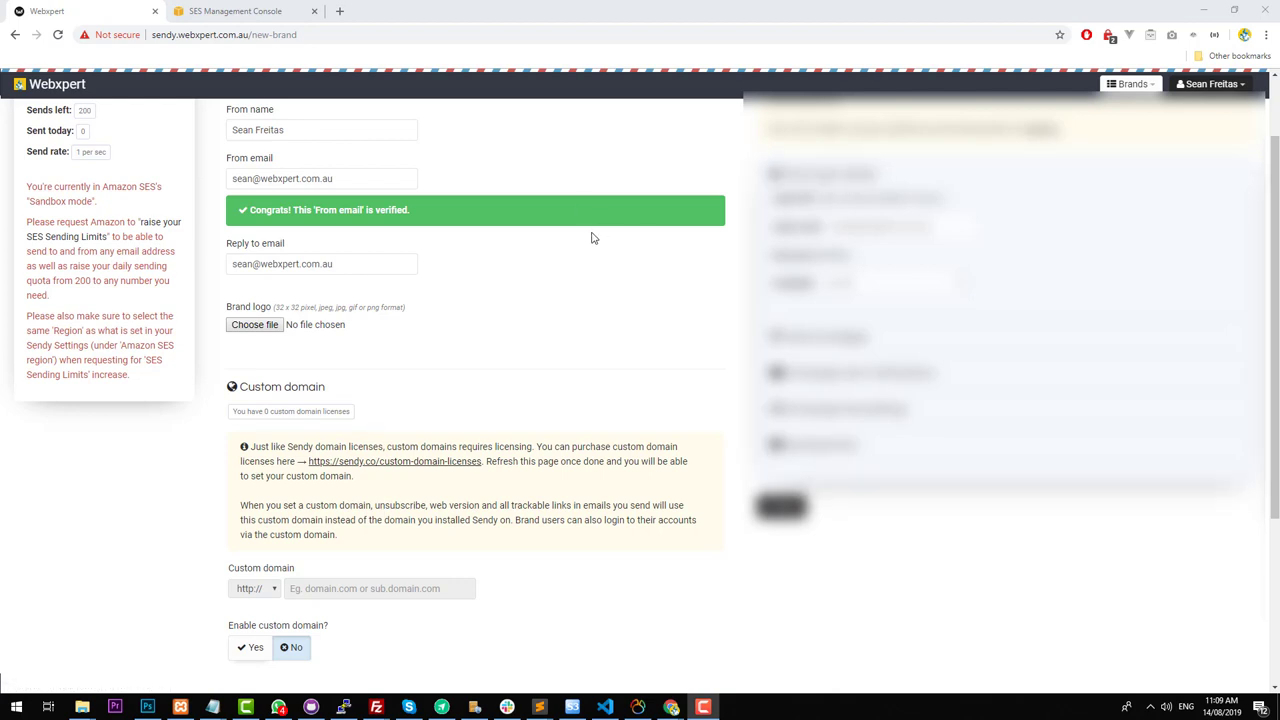
pyautogui.scroll(-1, 540, 268)
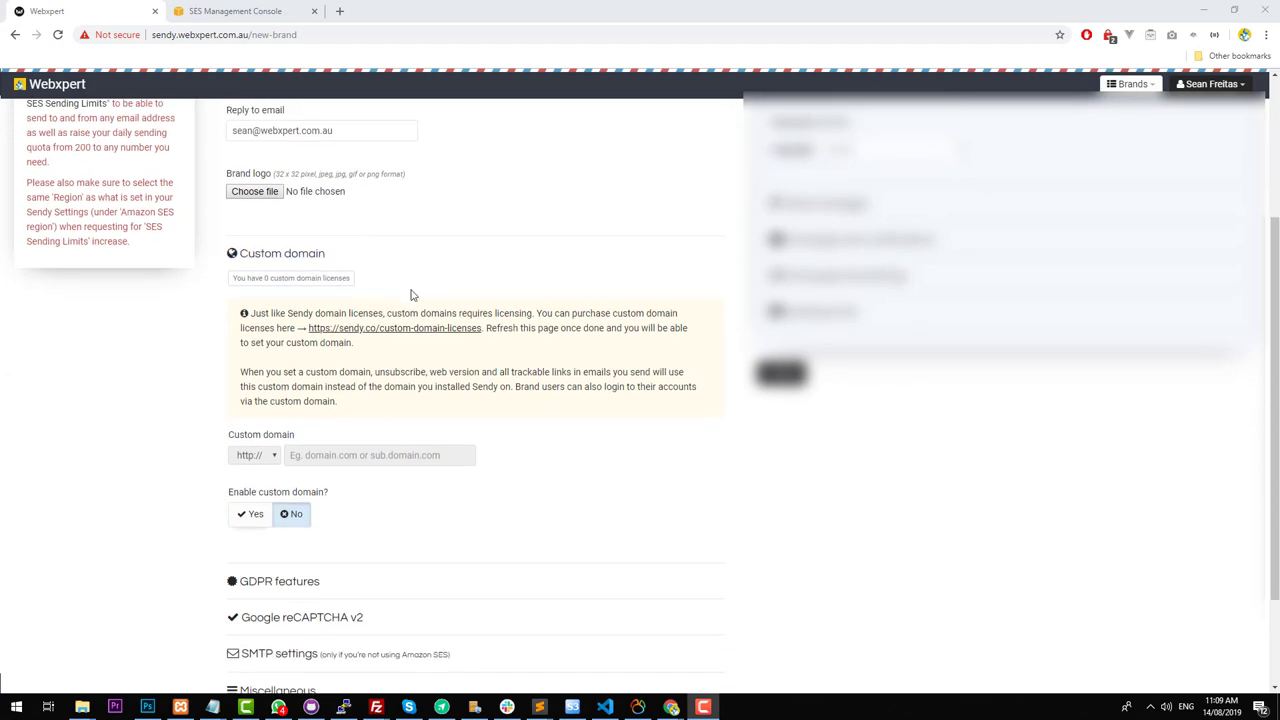
pyautogui.click(338, 329)
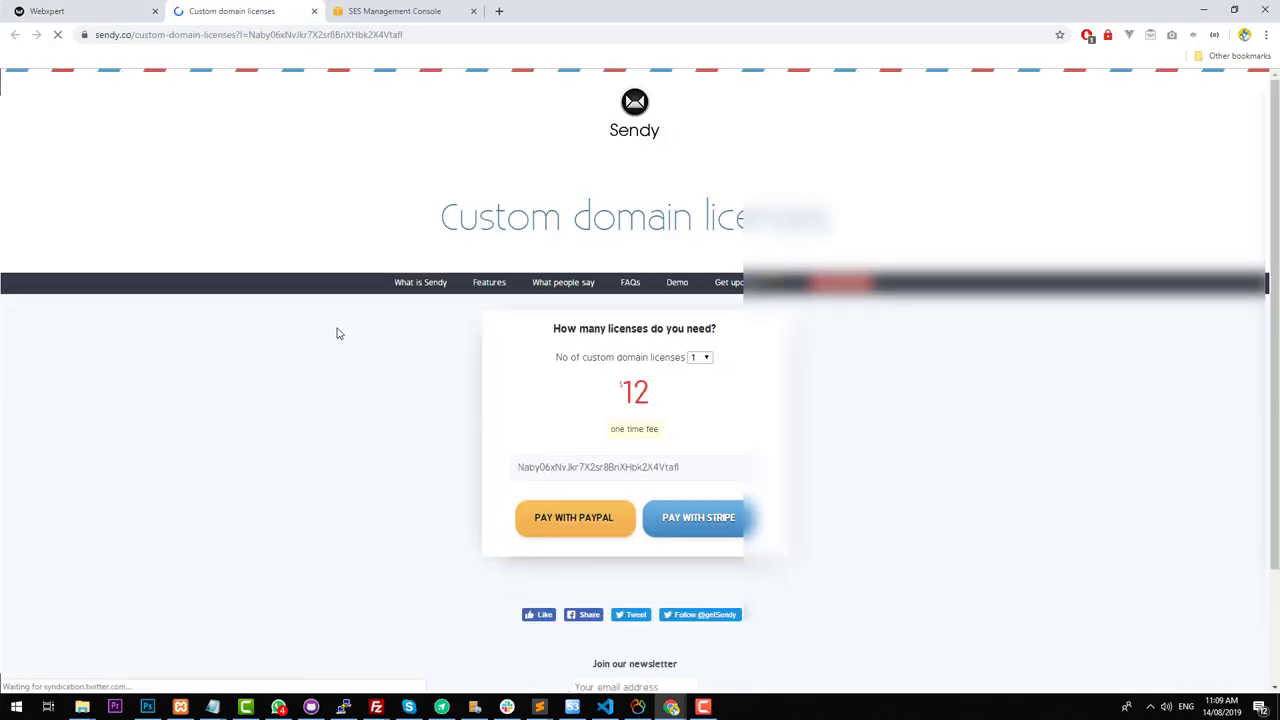
pyautogui.click(115, 11)
pyautogui.click(451, 257)
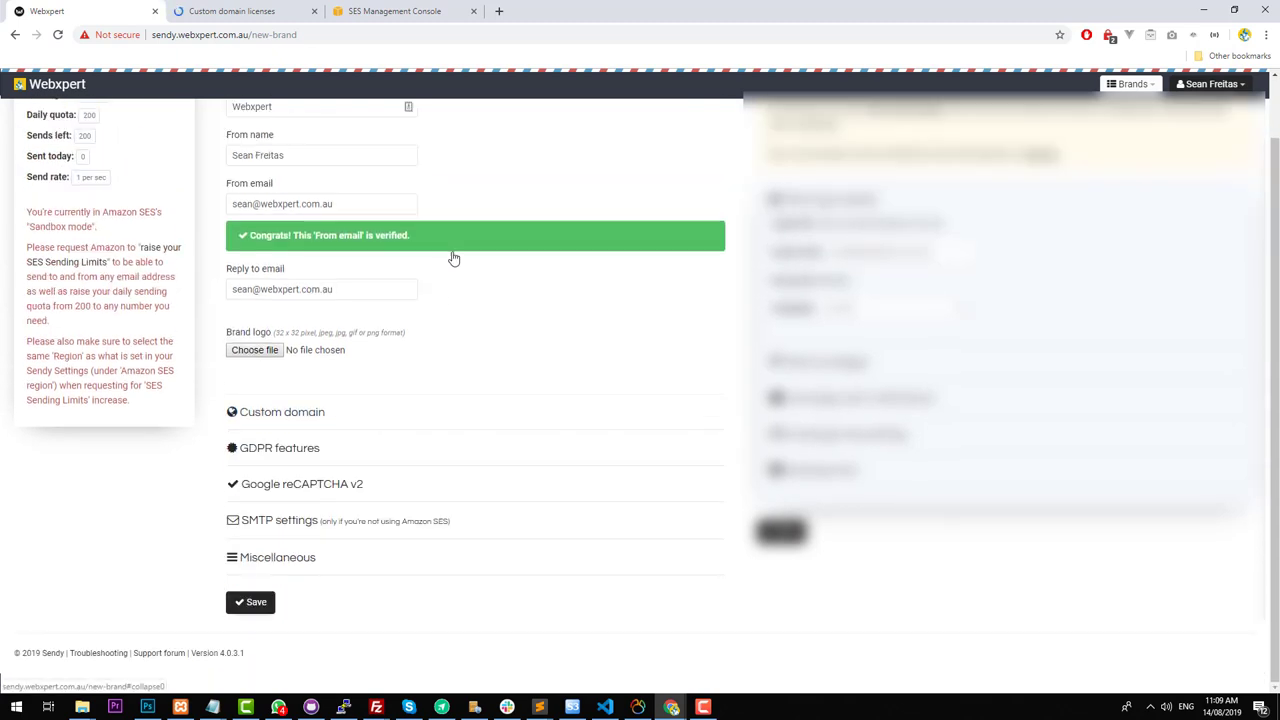
# Step: Review the GDPR, Google reCAPTCHA v2 and SMTP settings without changing them
pyautogui.click(417, 449)
pyautogui.scroll(-3, 406, 383)
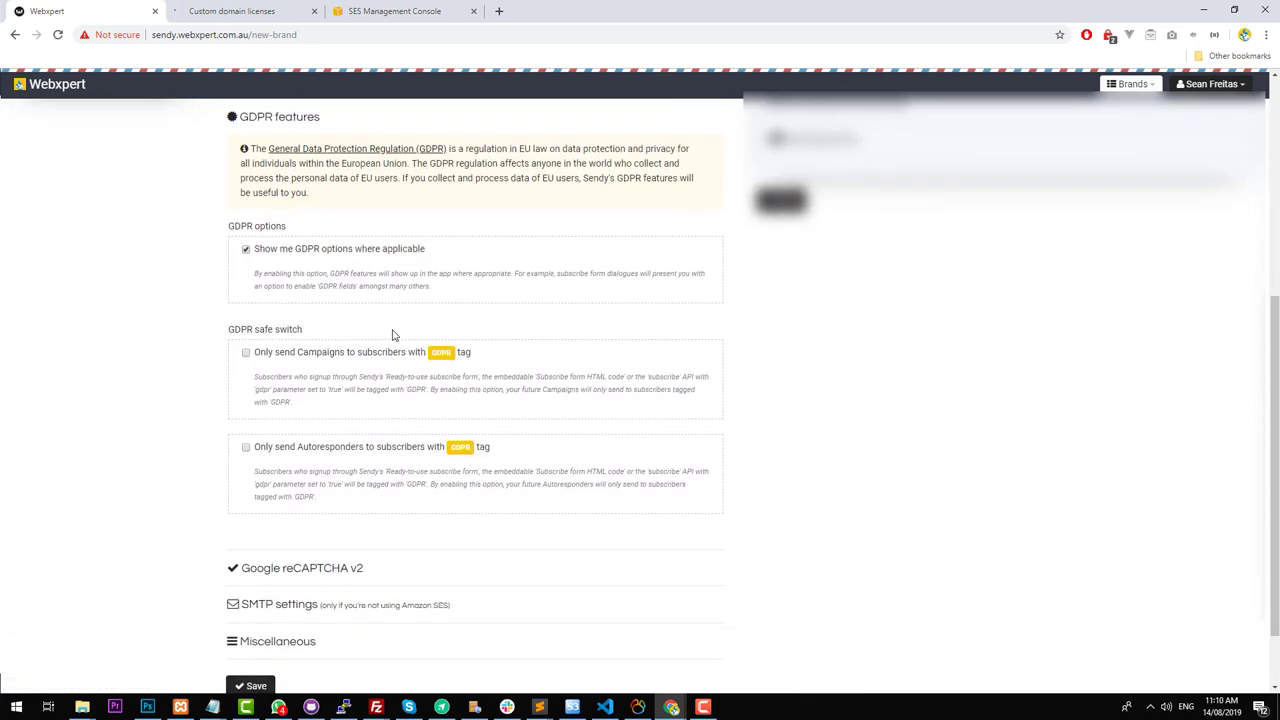
pyautogui.scroll(1, 394, 334)
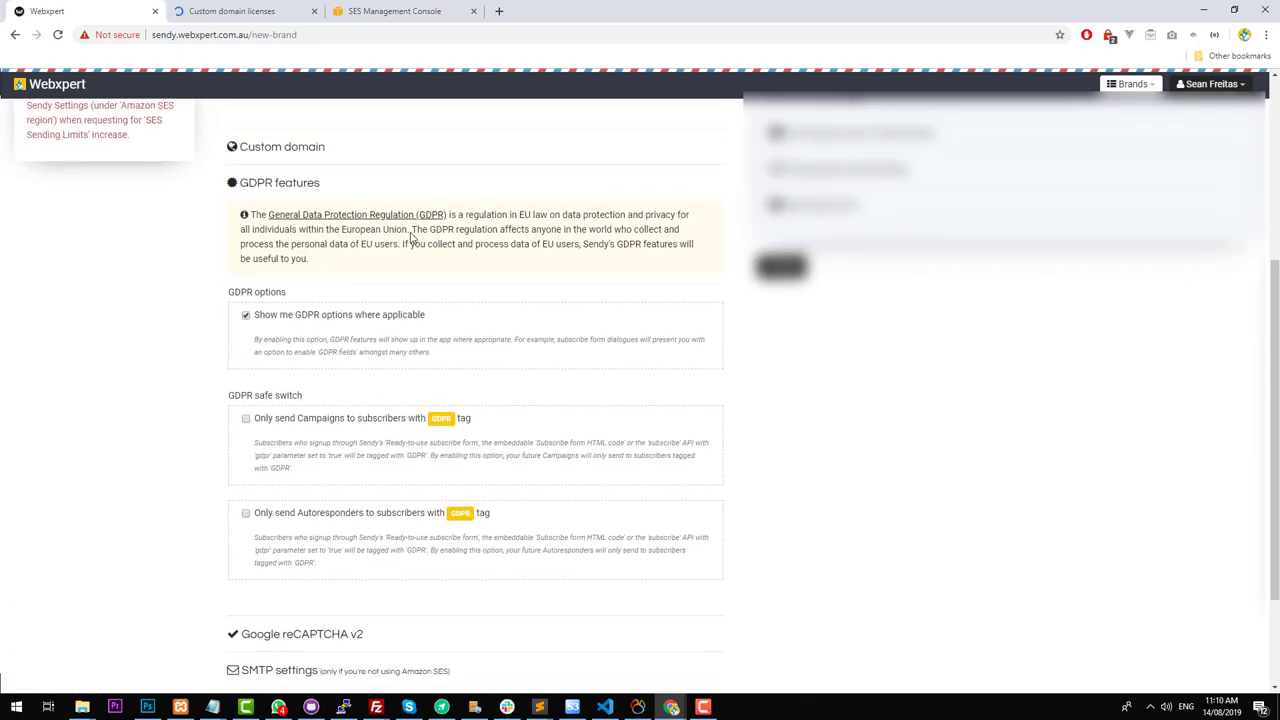
pyautogui.click(444, 193)
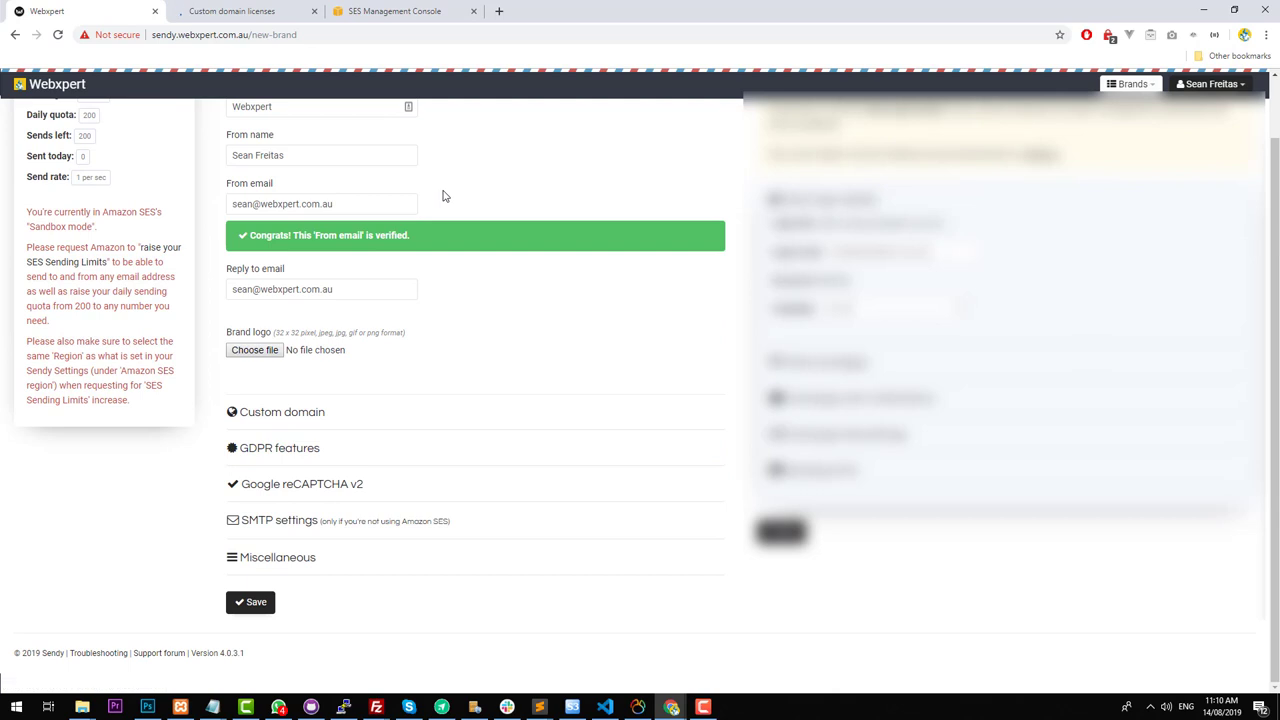
pyautogui.click(343, 484)
pyautogui.click(372, 406)
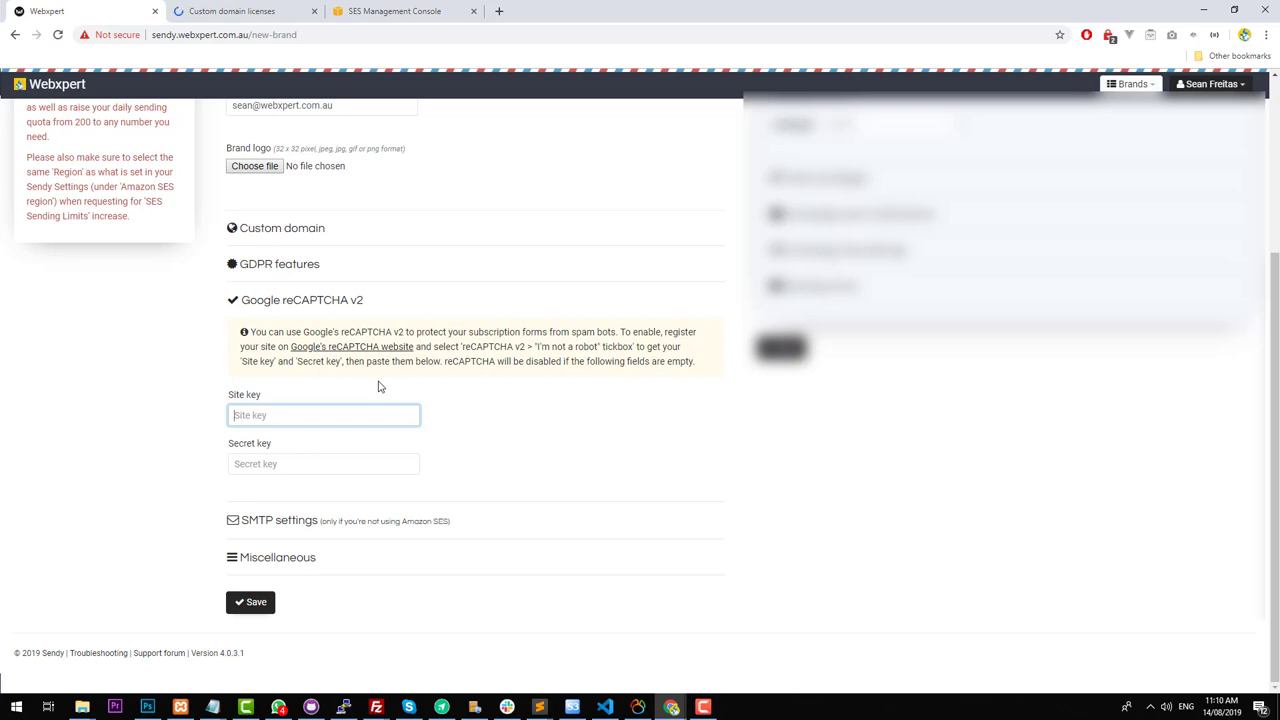
pyautogui.click(395, 308)
pyautogui.click(394, 522)
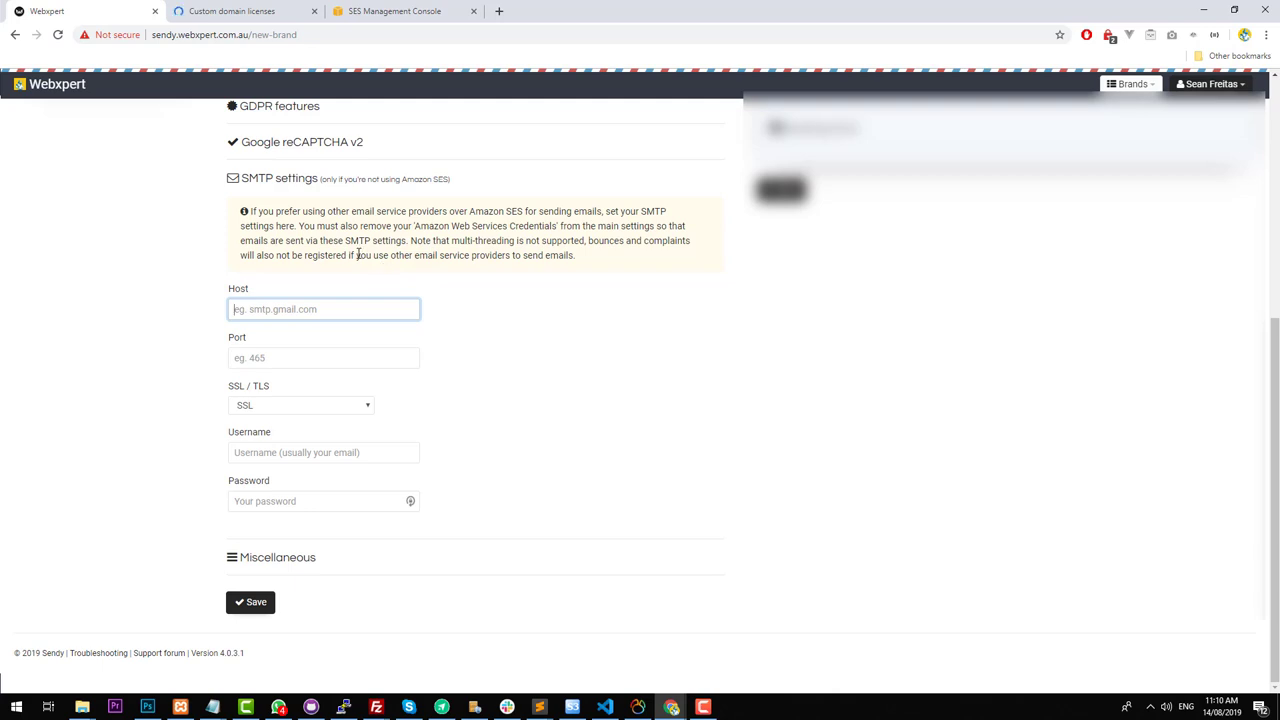
pyautogui.click(404, 187)
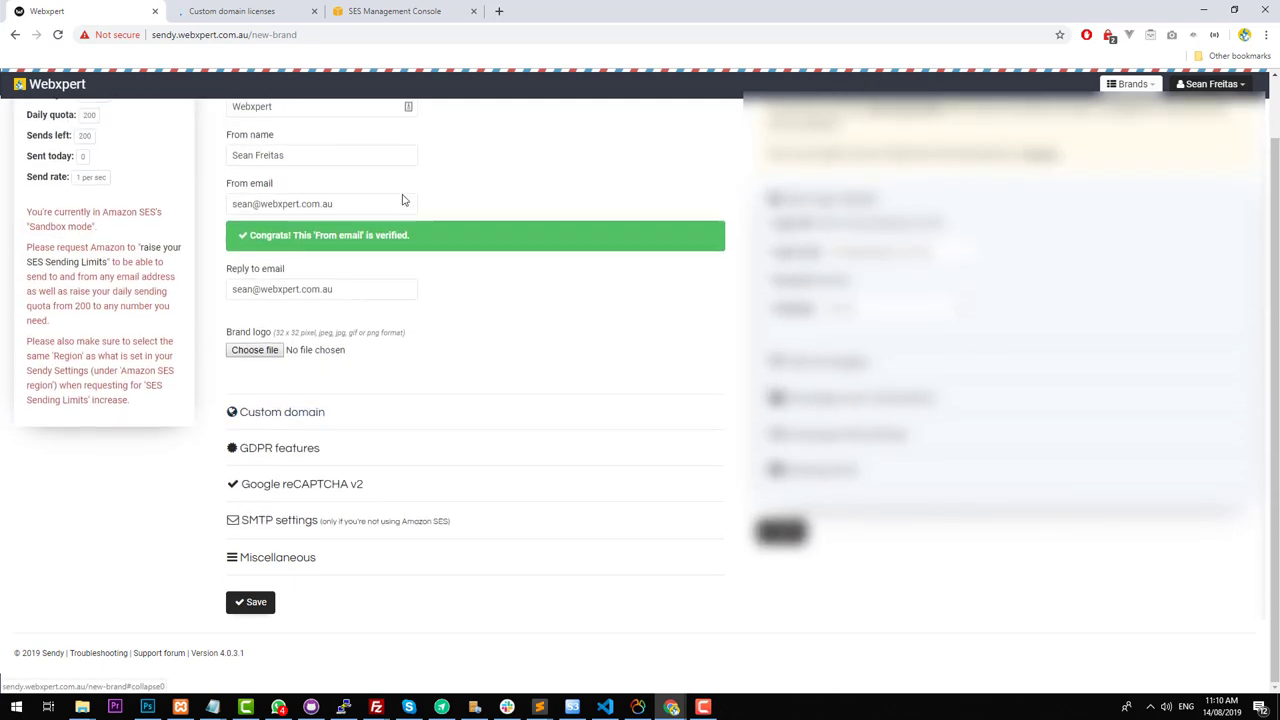
# Step: Check the Miscellaneous settings and save the new Webxpert brand
pyautogui.click(314, 551)
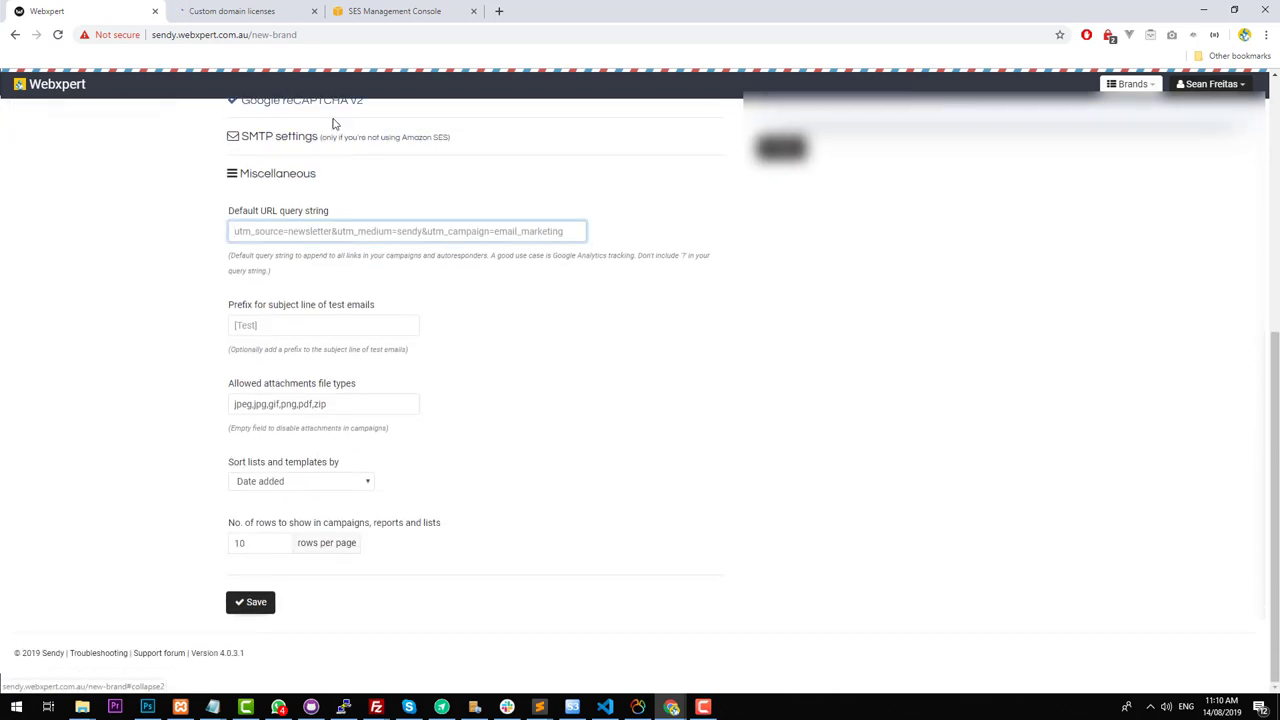
pyautogui.scroll(1, 318, 175)
pyautogui.scroll(-1, 313, 196)
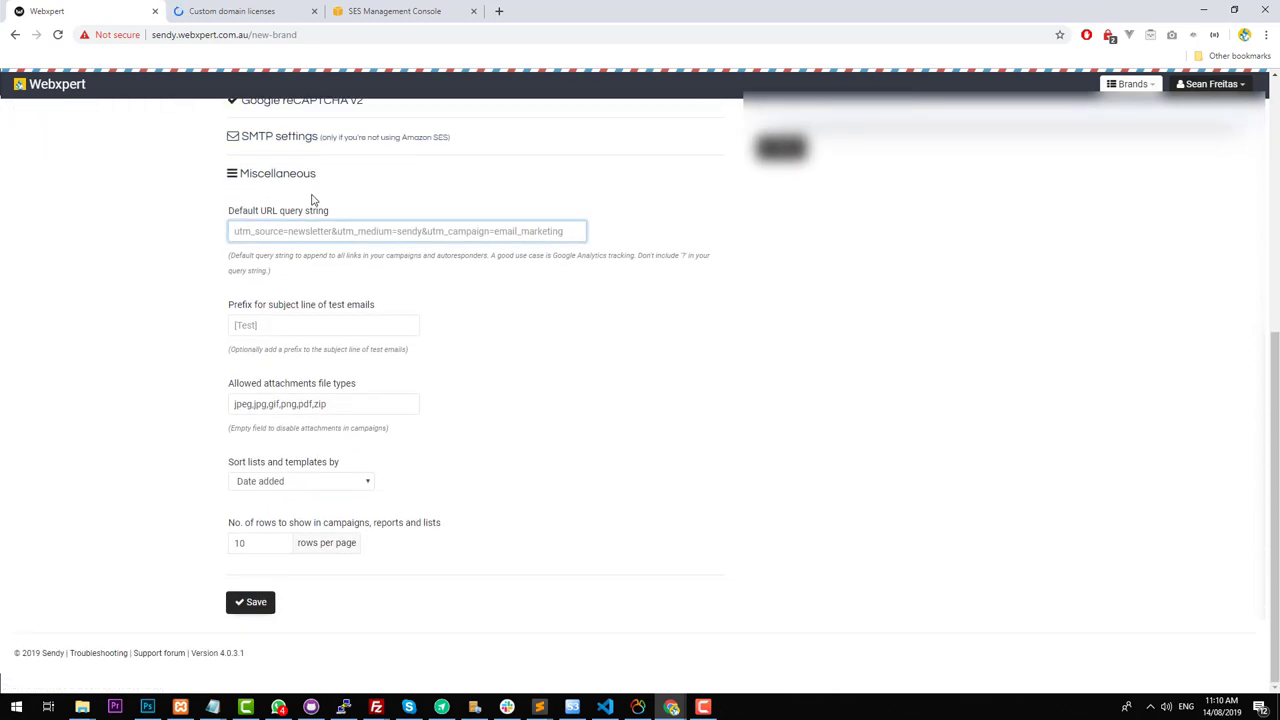
pyautogui.click(245, 598)
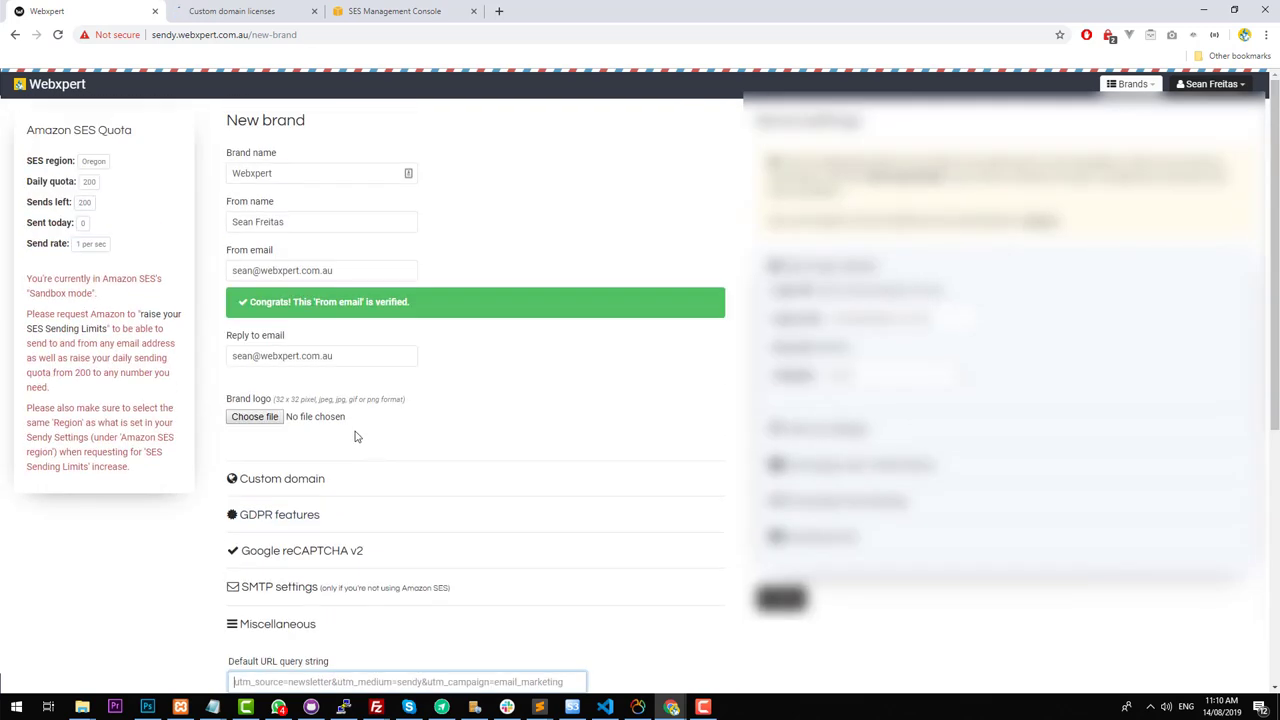
pyautogui.scroll(-5, 354, 434)
pyautogui.click(251, 602)
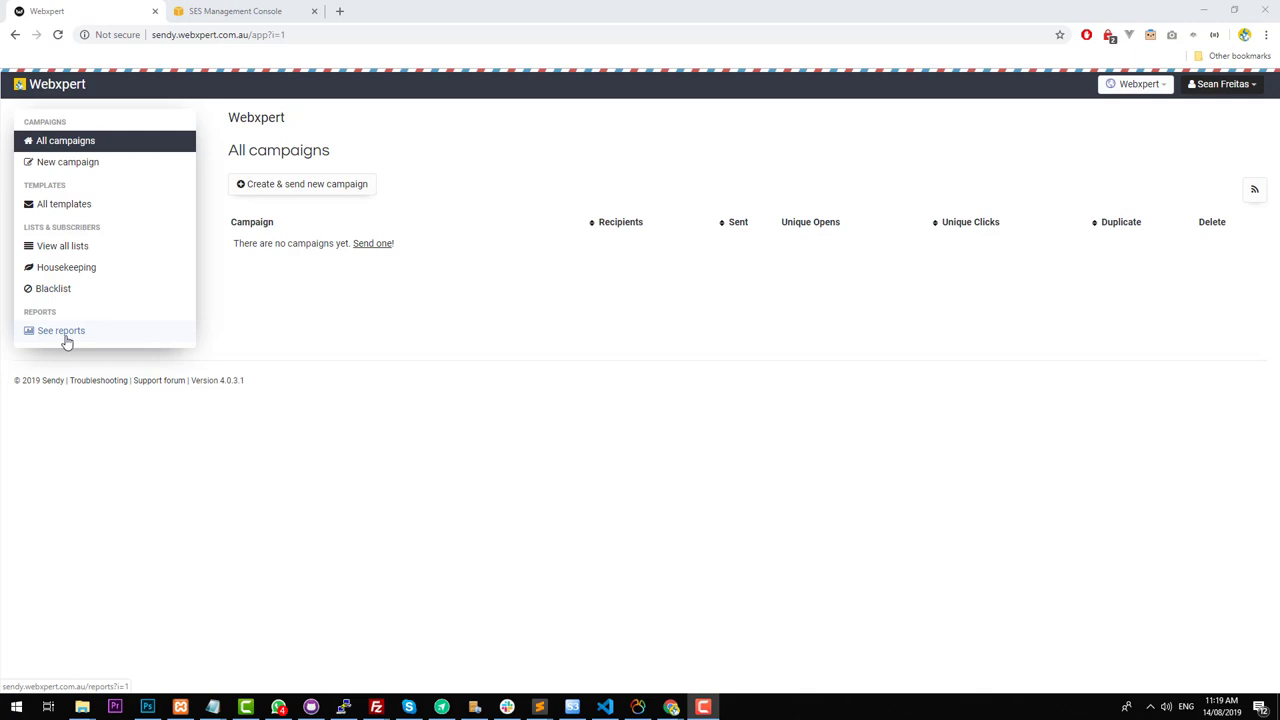
# Step: Create a new subscriber list named 'Subscribers'
pyautogui.click(88, 252)
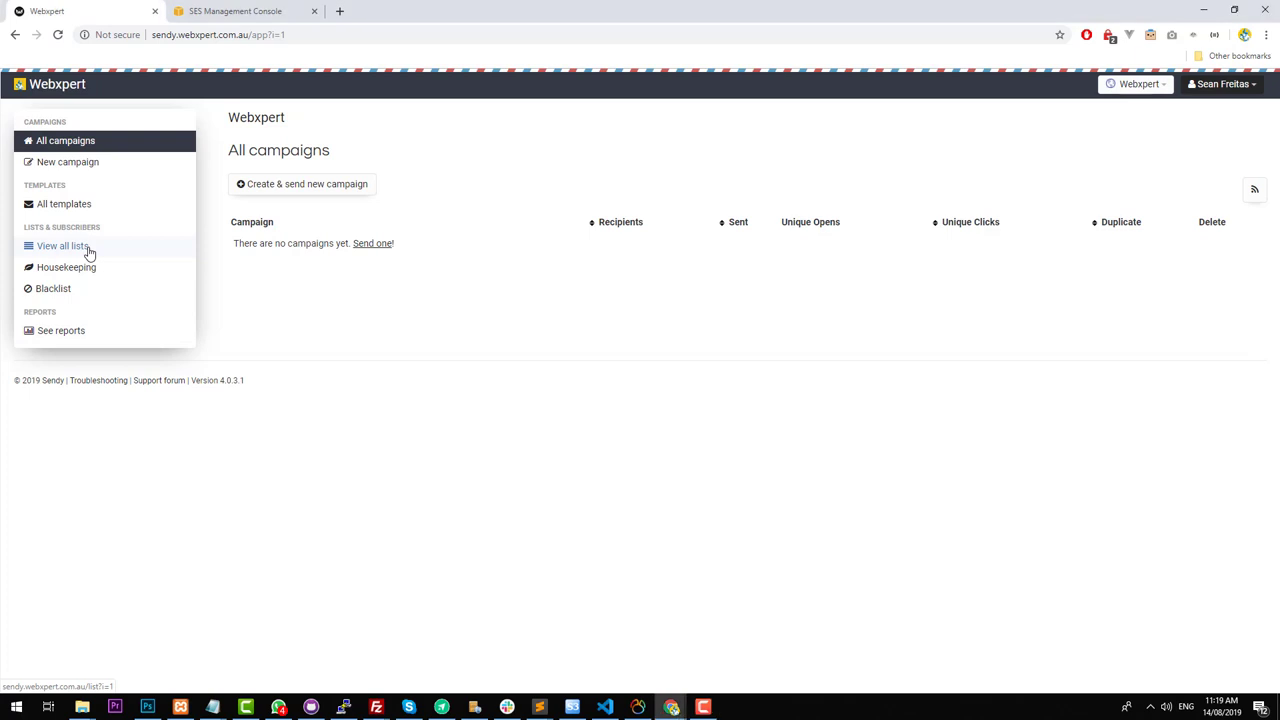
pyautogui.click(296, 199)
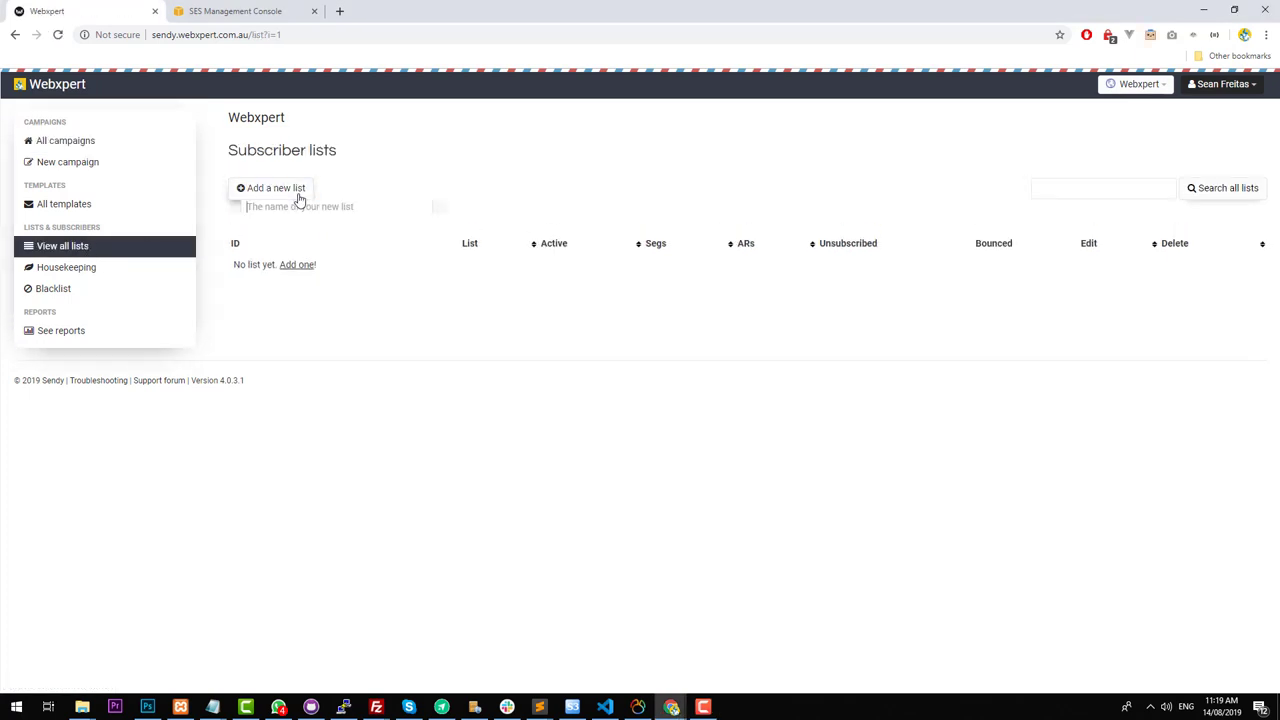
pyautogui.write('Su')
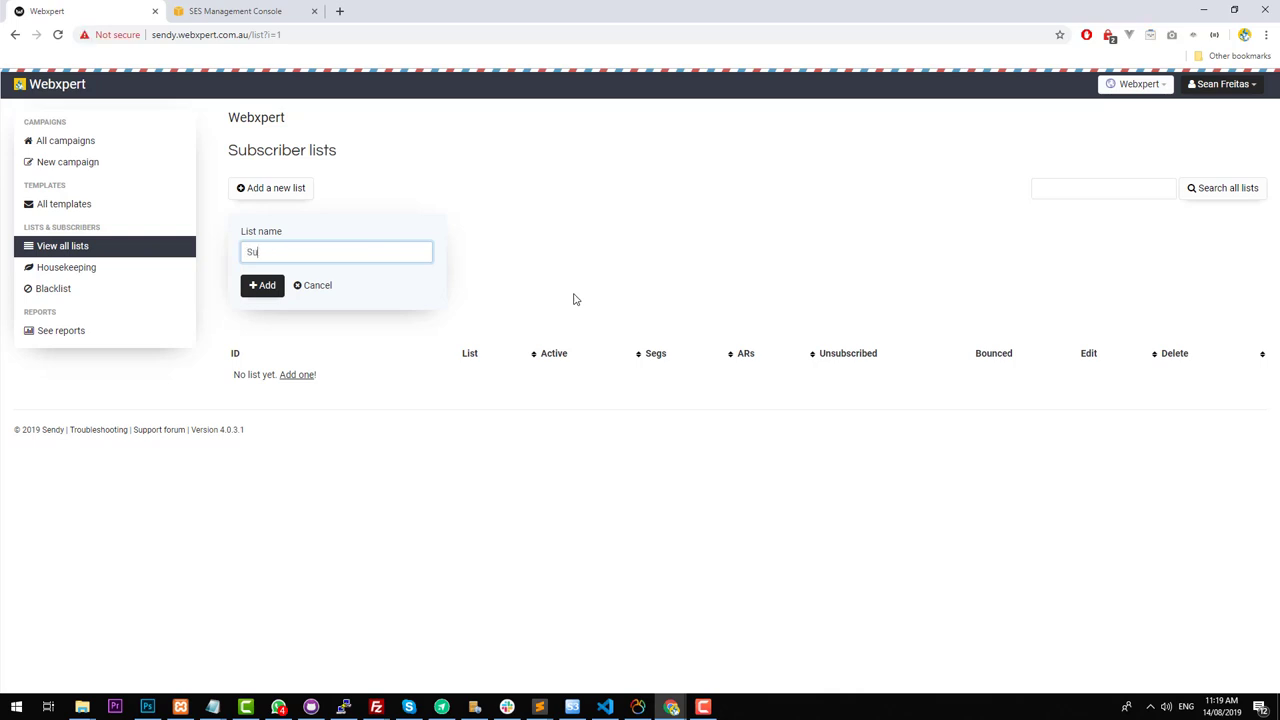
pyautogui.write('bscribers')
pyautogui.click(262, 286)
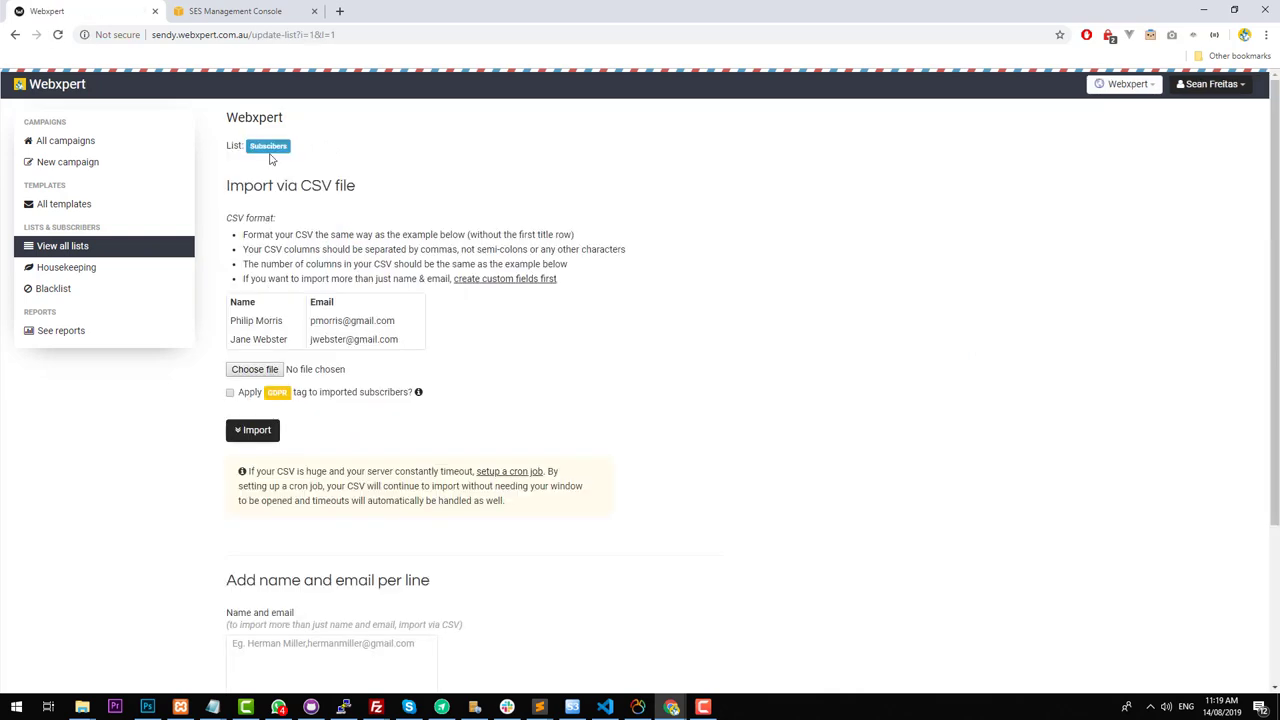
pyautogui.scroll(-3, 290, 510)
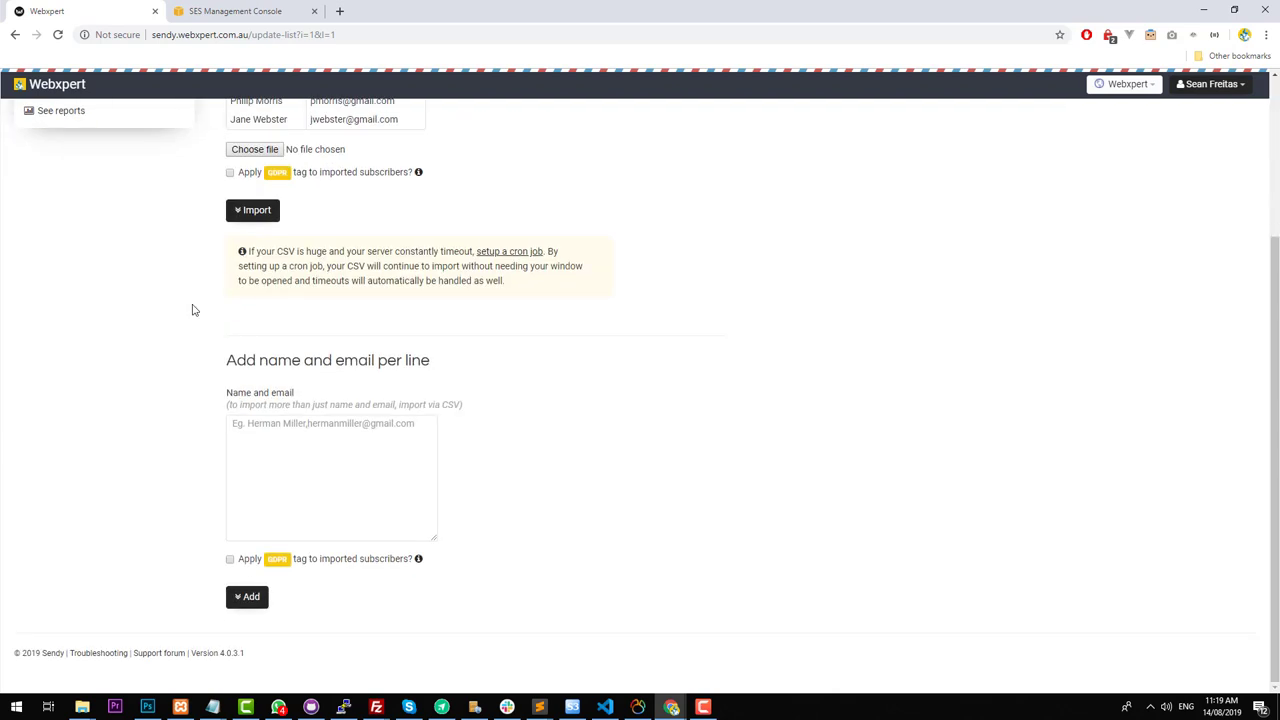
pyautogui.scroll(3, 191, 306)
# Step: Edit the list's settings, retype its name as 'Subscribers', and save
pyautogui.click(84, 250)
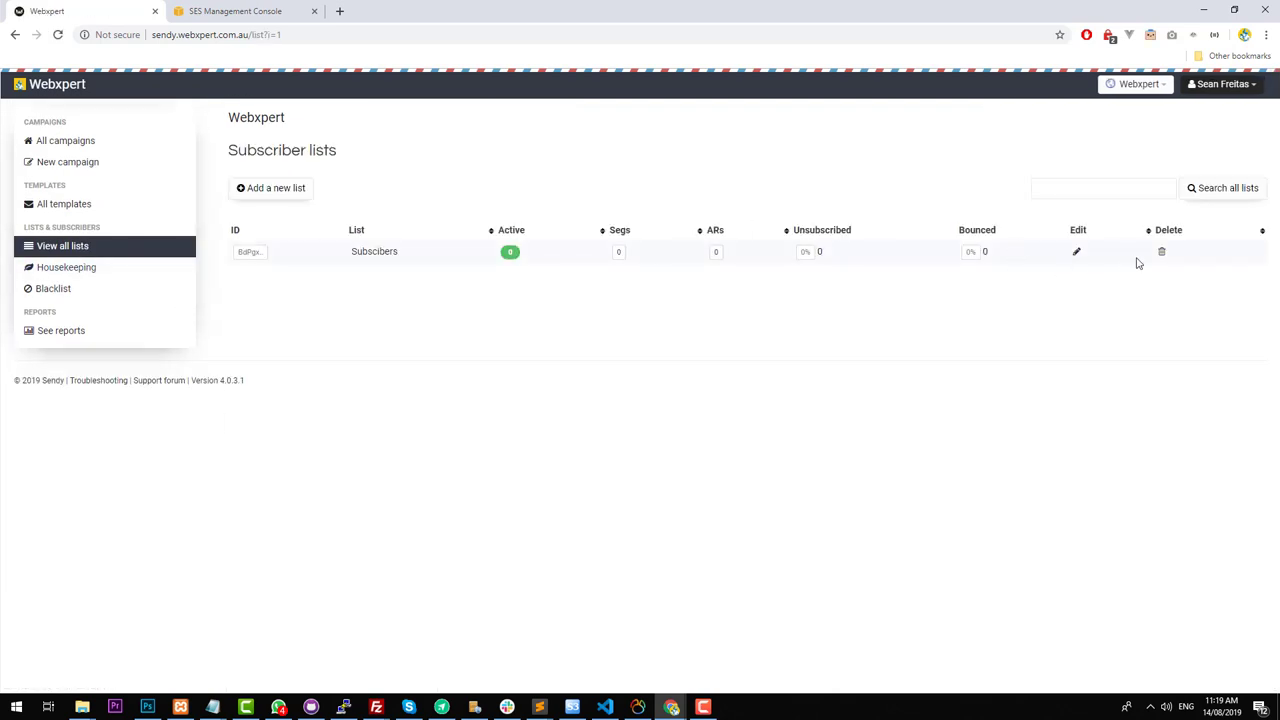
pyautogui.click(1077, 253)
pyautogui.doubleClick(303, 207)
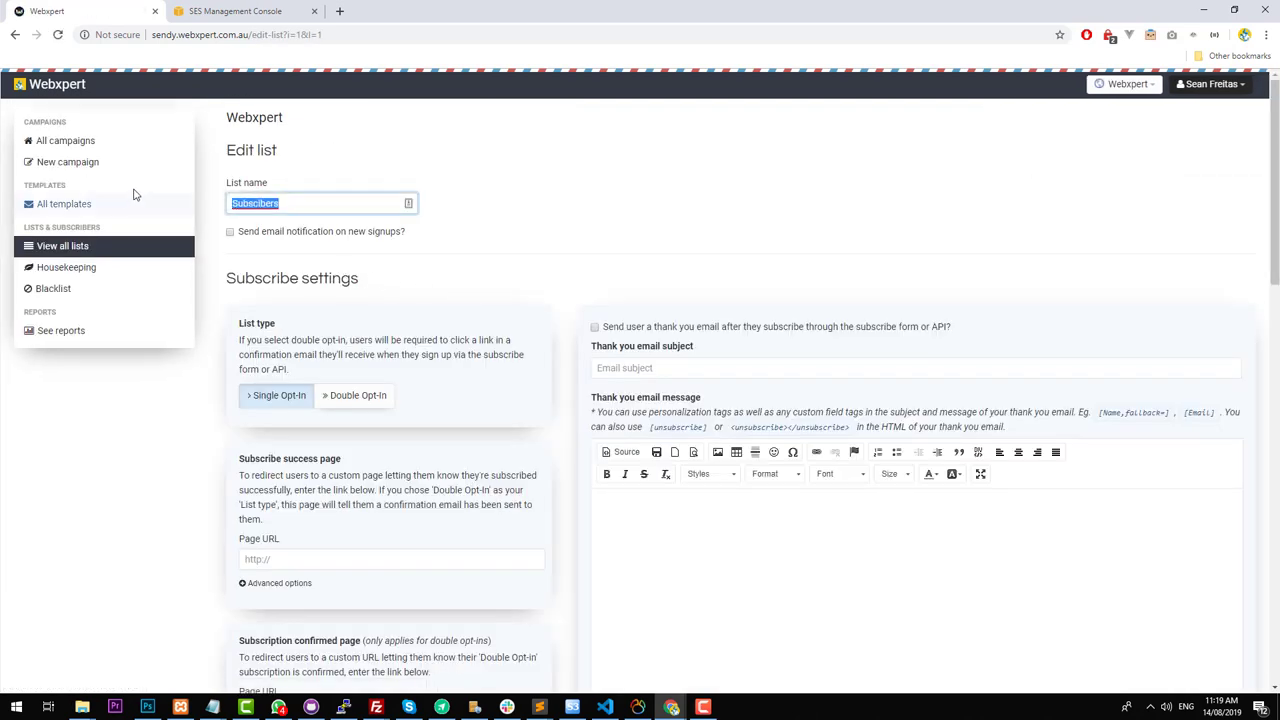
pyautogui.write('Subscribers')
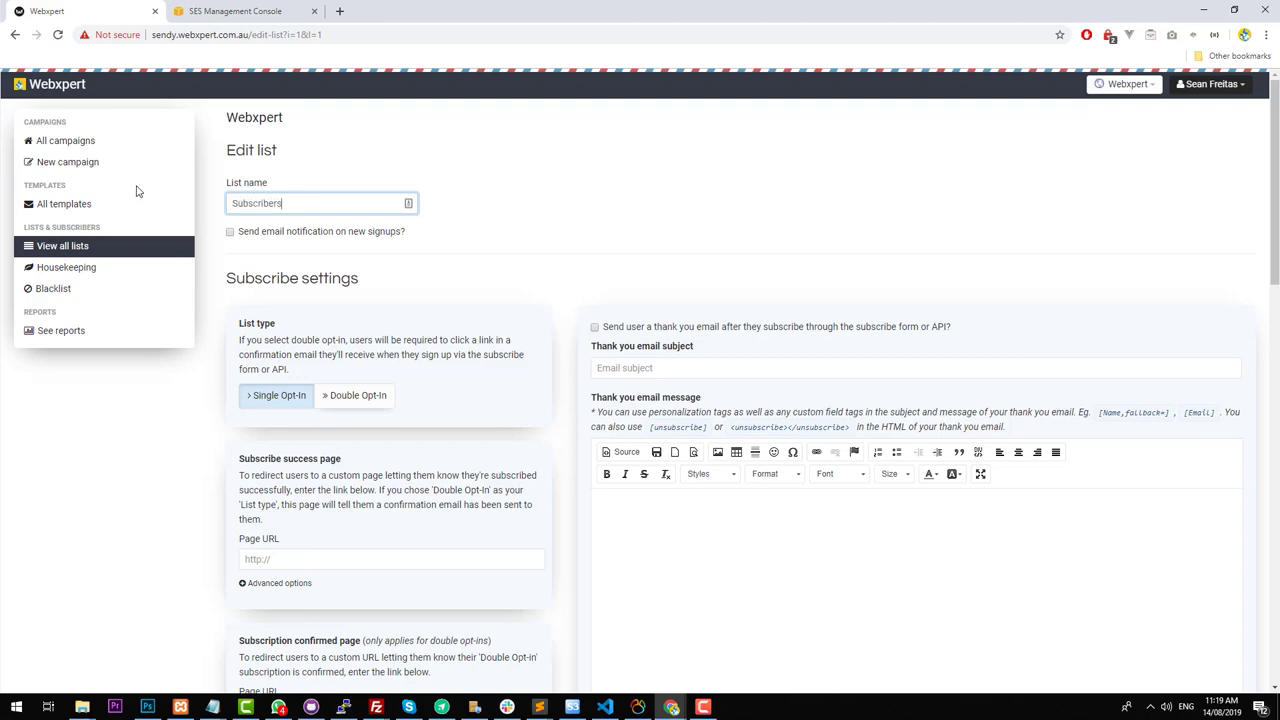
pyautogui.scroll(-10, 363, 260)
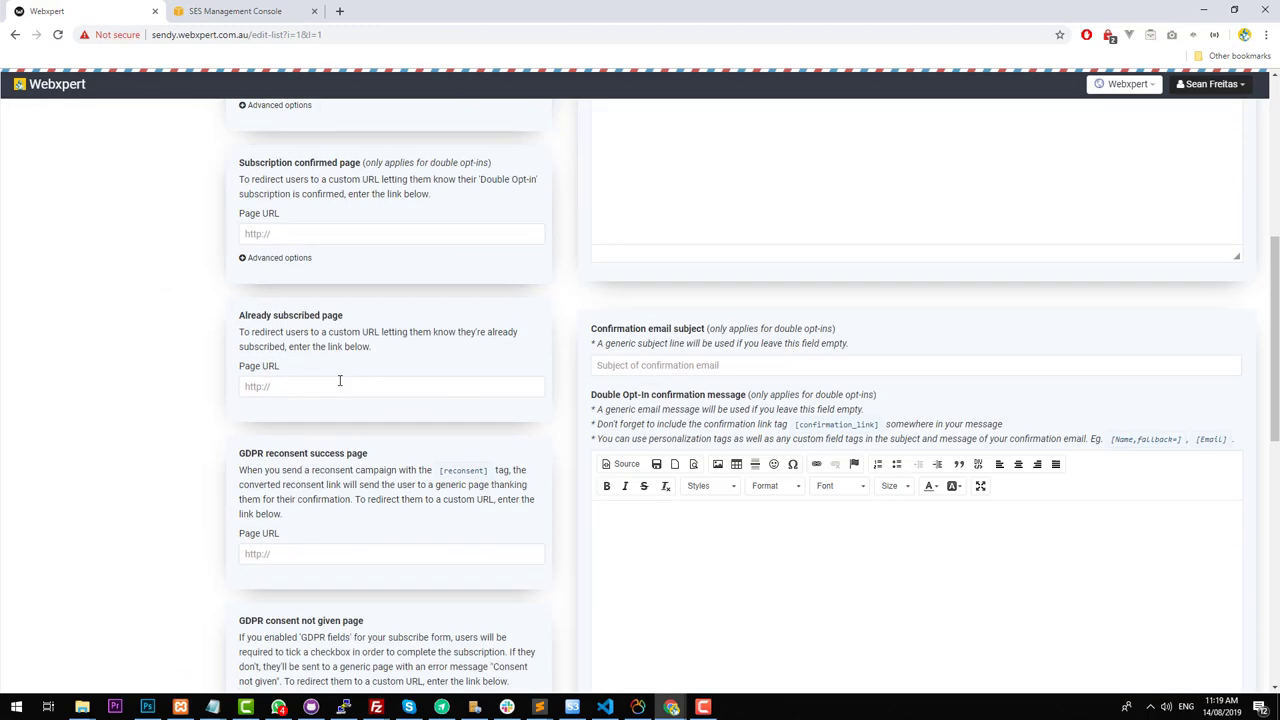
pyautogui.scroll(-2, 367, 540)
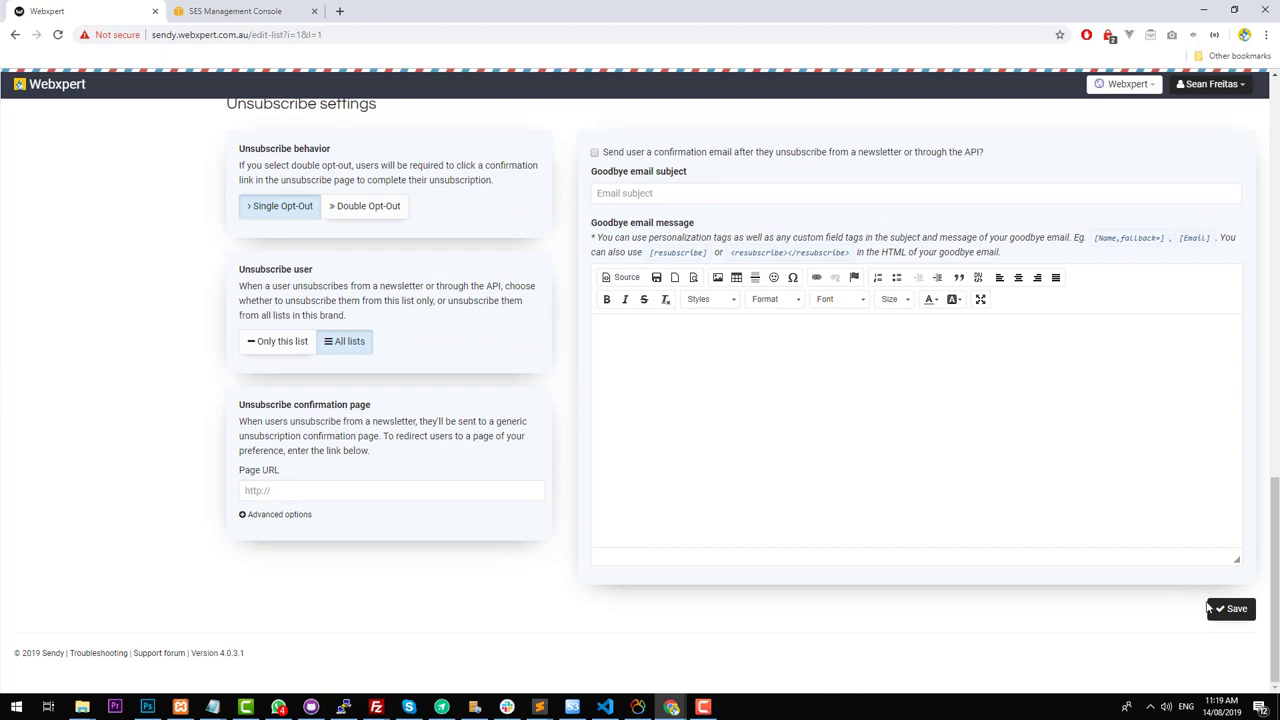
pyautogui.click(1216, 609)
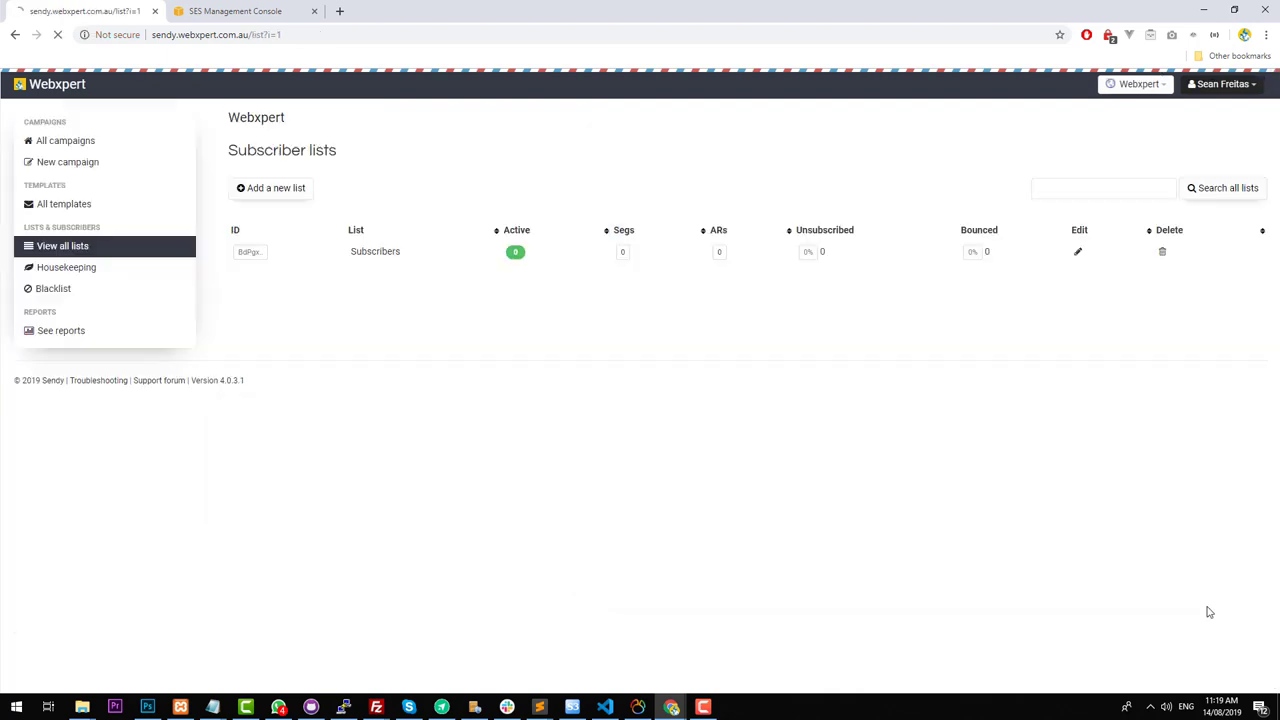
# Step: In the Subscribers list, enter a test subscriber's name and e-mail on one line
pyautogui.click(389, 261)
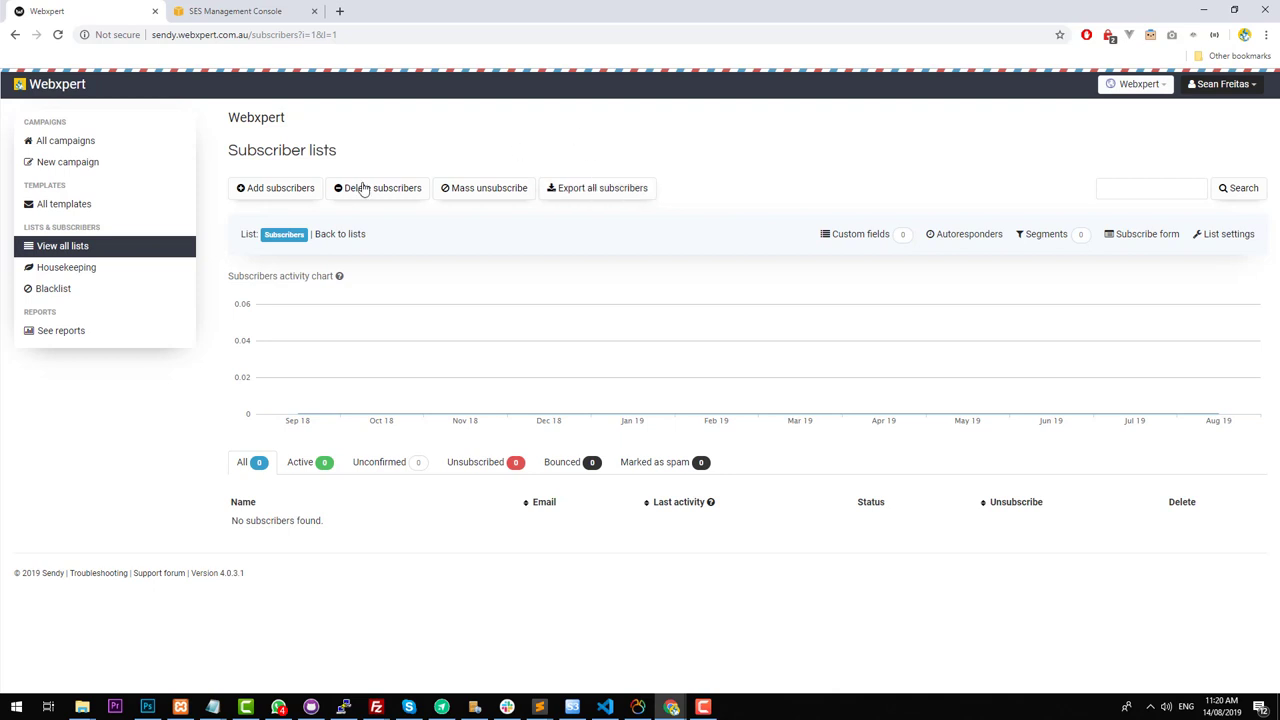
pyautogui.click(283, 190)
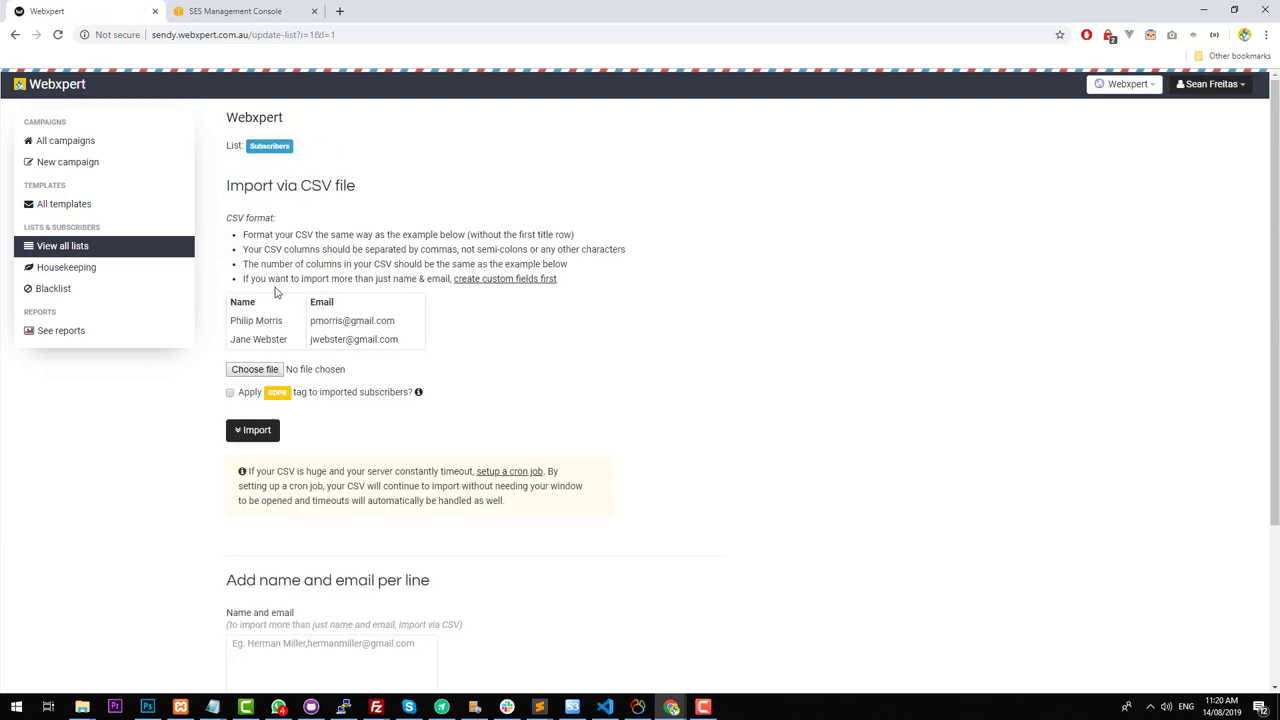
pyautogui.scroll(-2, 277, 291)
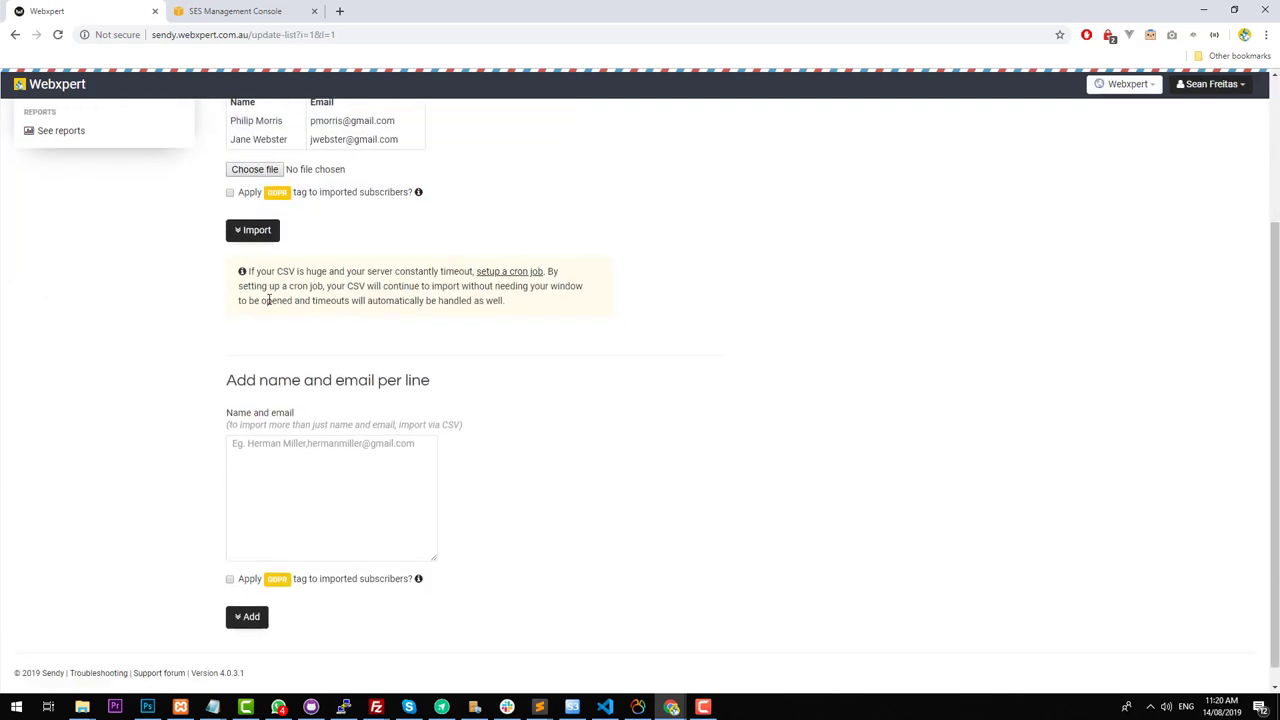
pyautogui.click(255, 464)
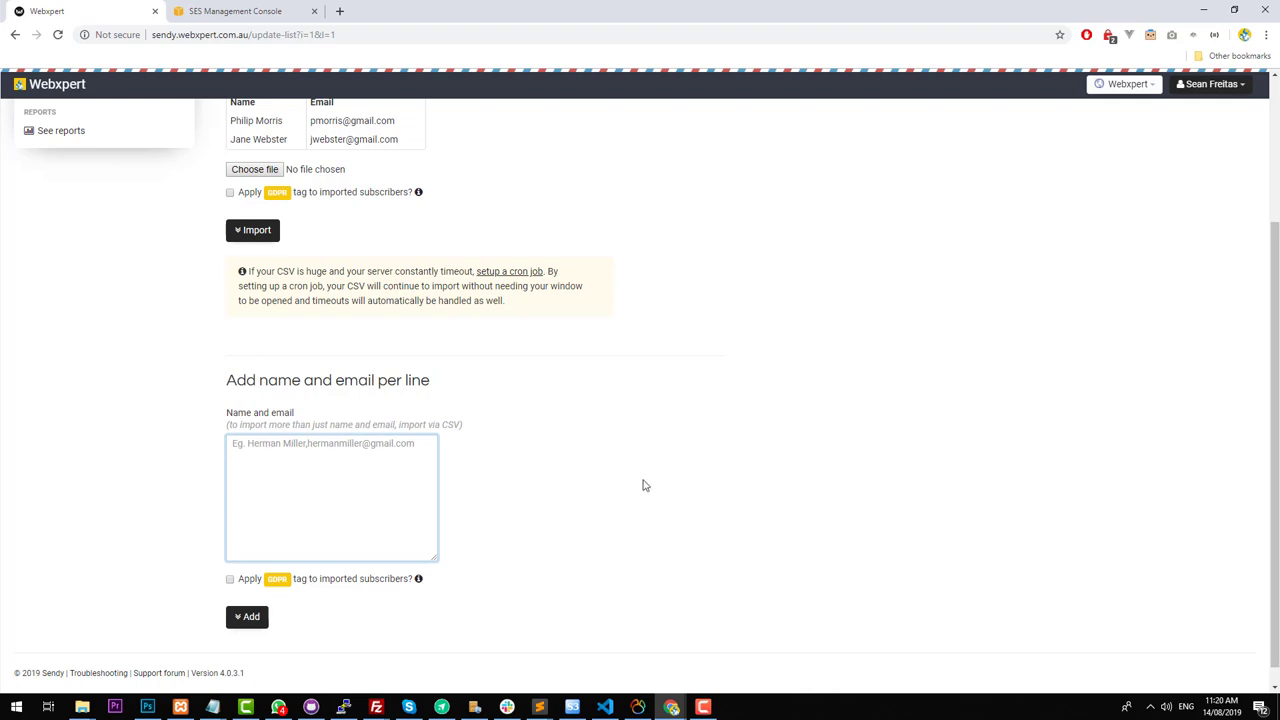
pyautogui.write('S')
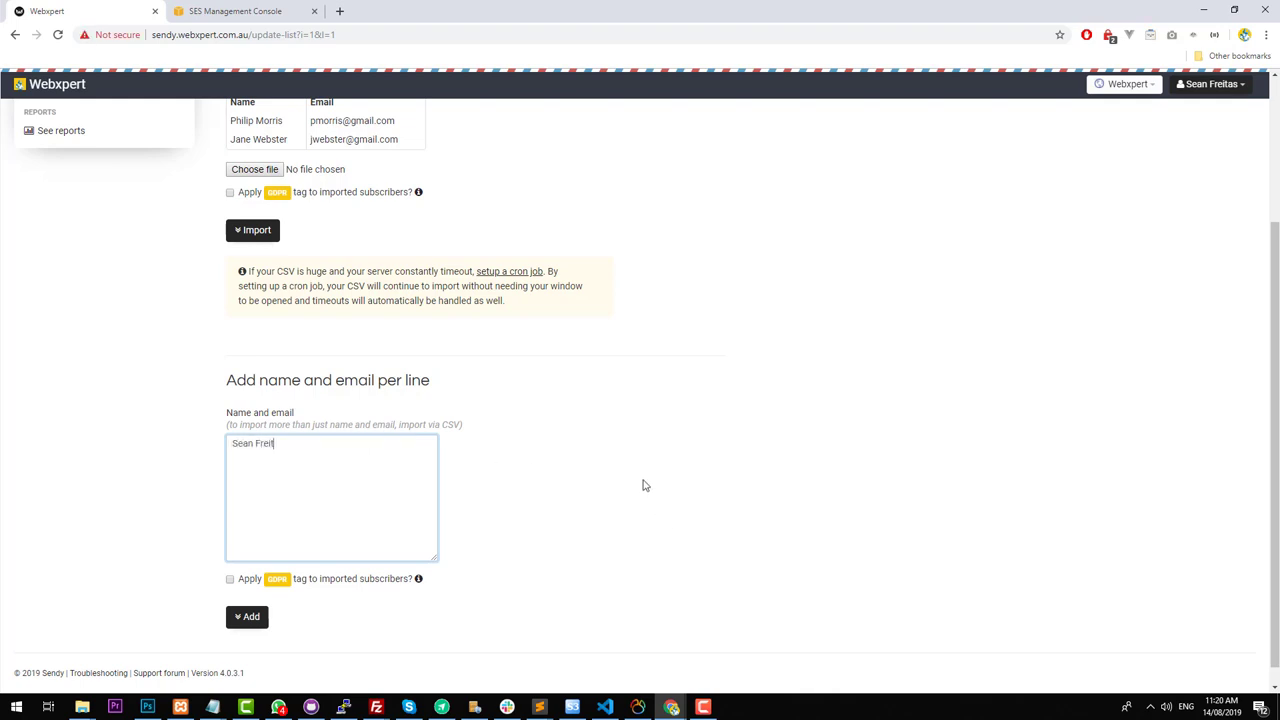
pyautogui.write('ean Frei')
pyautogui.press('BackSpace')
pyautogui.press('BackSpace')
pyautogui.press('BackSpace')
pyautogui.press('BackSpace')
pyautogui.press('BackSpace')
pyautogui.press('BackSpace')
pyautogui.press('BackSpace')
pyautogui.press('BackSpace')
pyautogui.press('BackSpace')
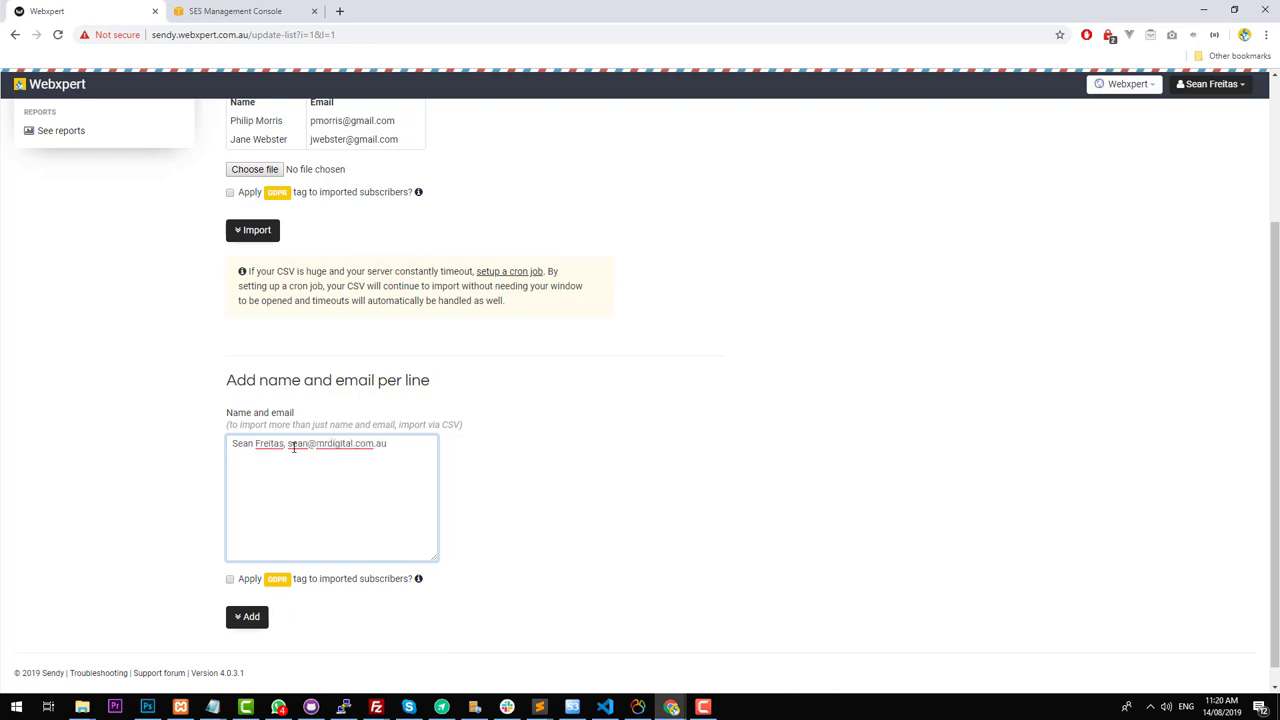
# Step: Add the test subscriber, then delete it from all lists in the brand
pyautogui.moveTo(286, 443); pyautogui.dragTo(193, 436)
pyautogui.moveTo(385, 447); pyautogui.dragTo(290, 448)
pyautogui.click(304, 471)
pyautogui.click(250, 617)
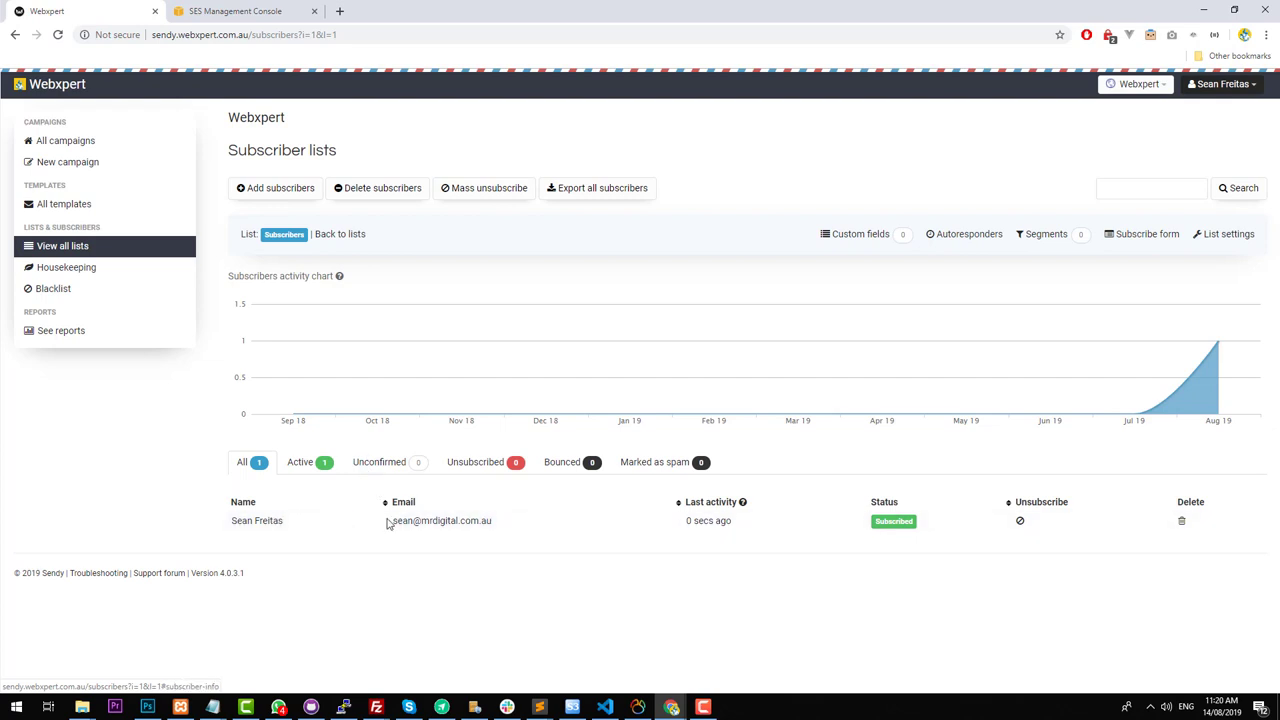
pyautogui.click(1182, 522)
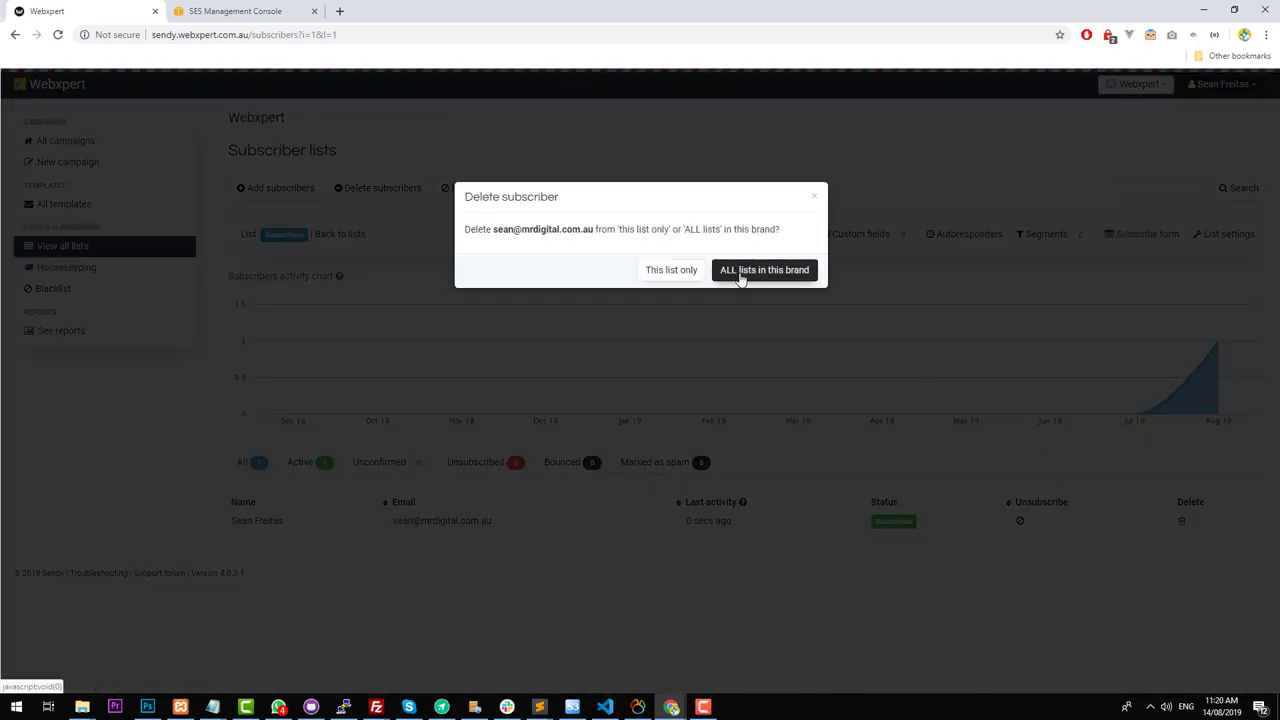
pyautogui.click(741, 272)
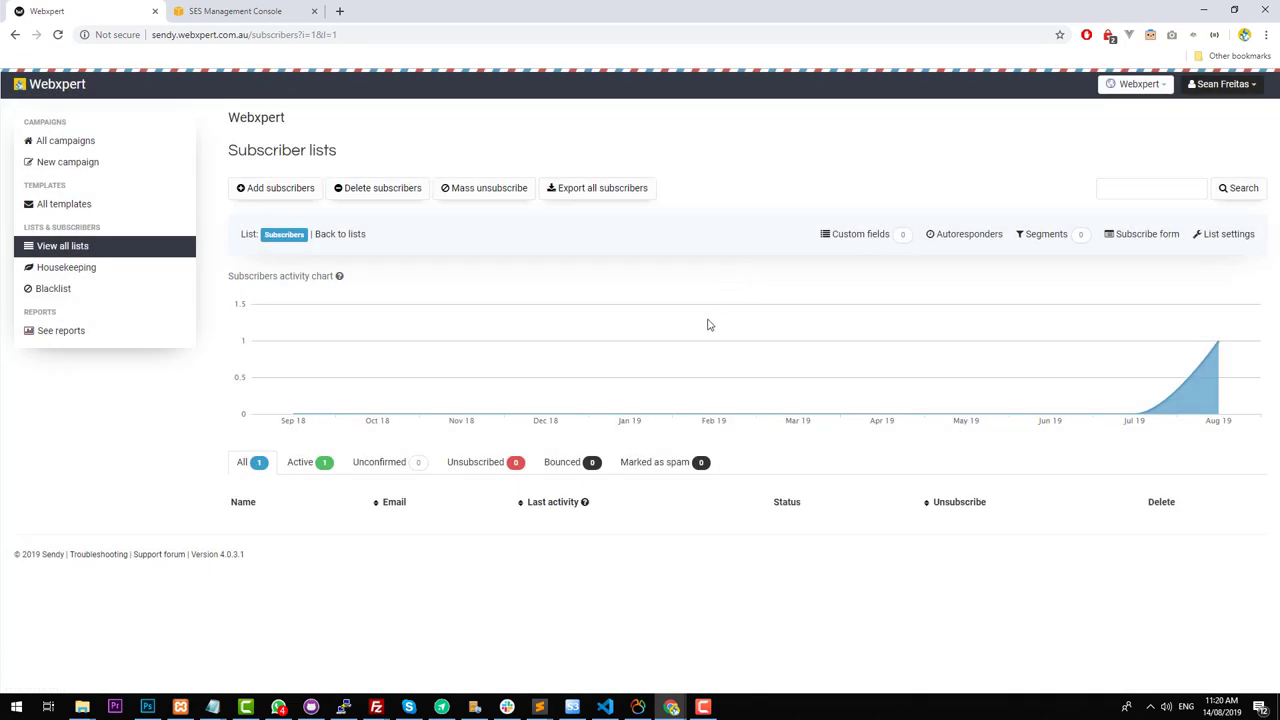
# Step: Add a Text custom field named 'Surname' to the Subscribers list
pyautogui.click(862, 236)
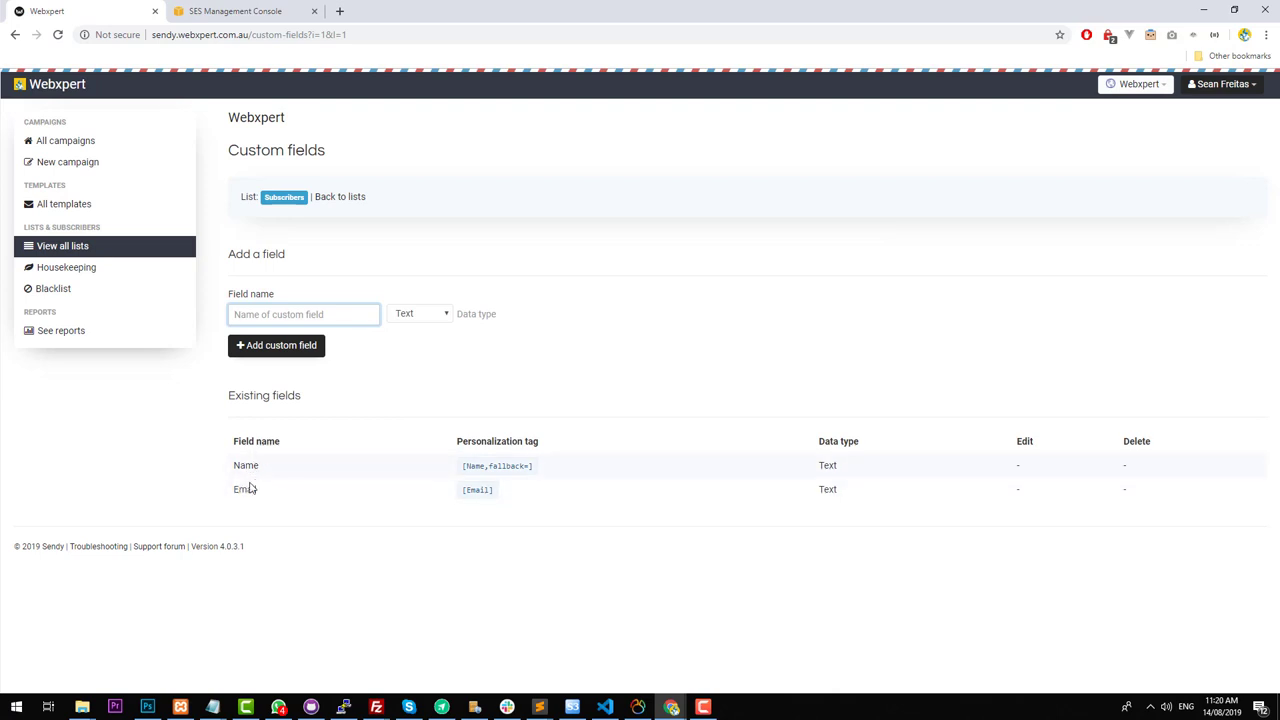
pyautogui.click(497, 466)
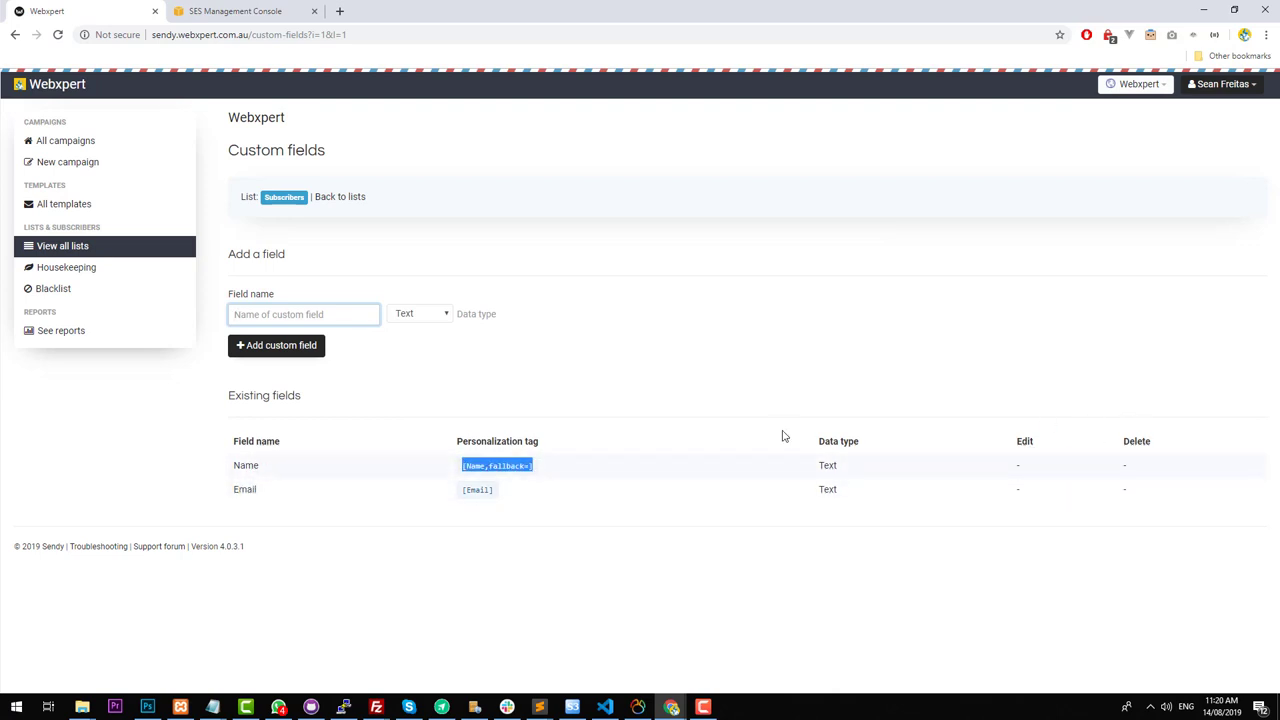
pyautogui.click(308, 313)
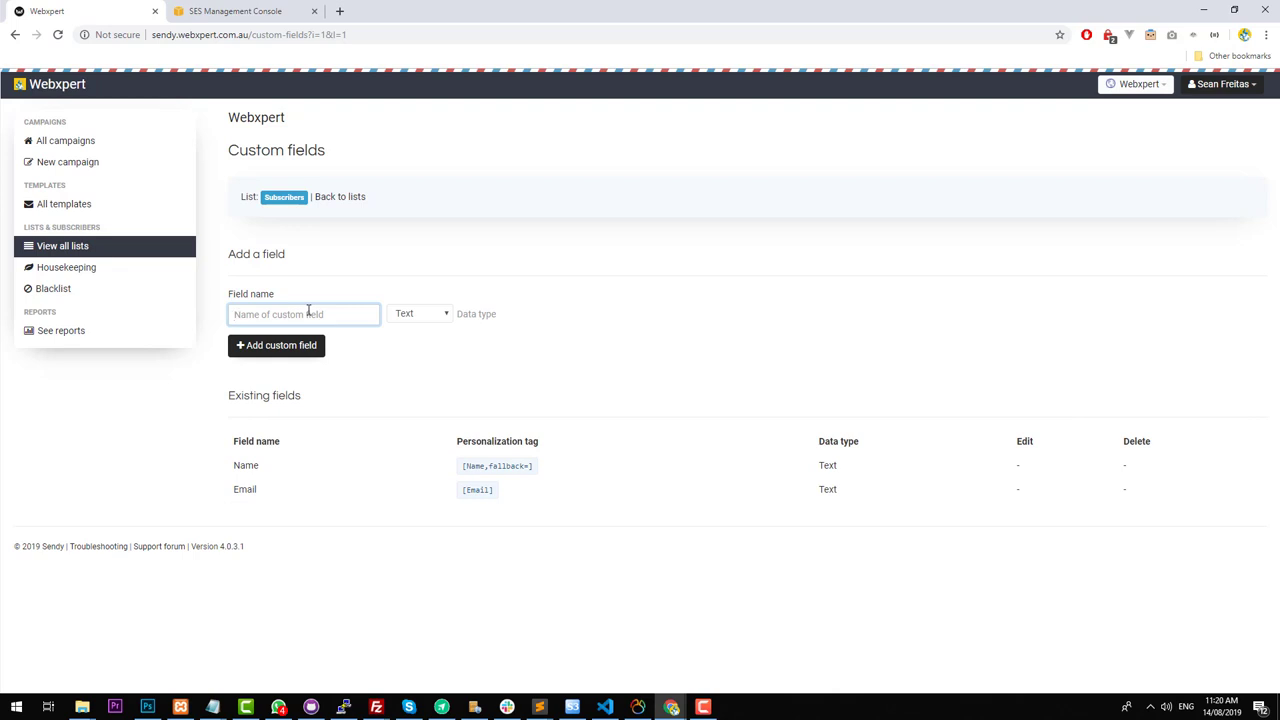
pyautogui.write('Surname')
pyautogui.click(418, 314)
pyautogui.click(420, 330)
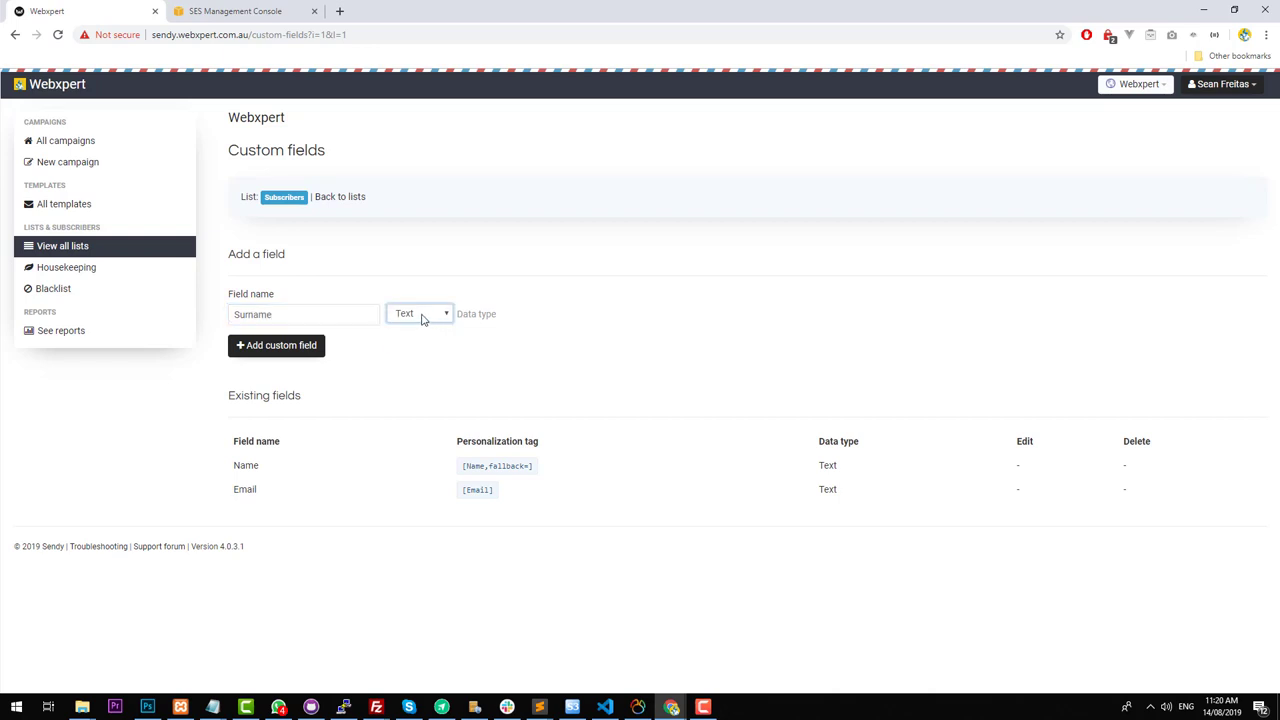
pyautogui.click(309, 355)
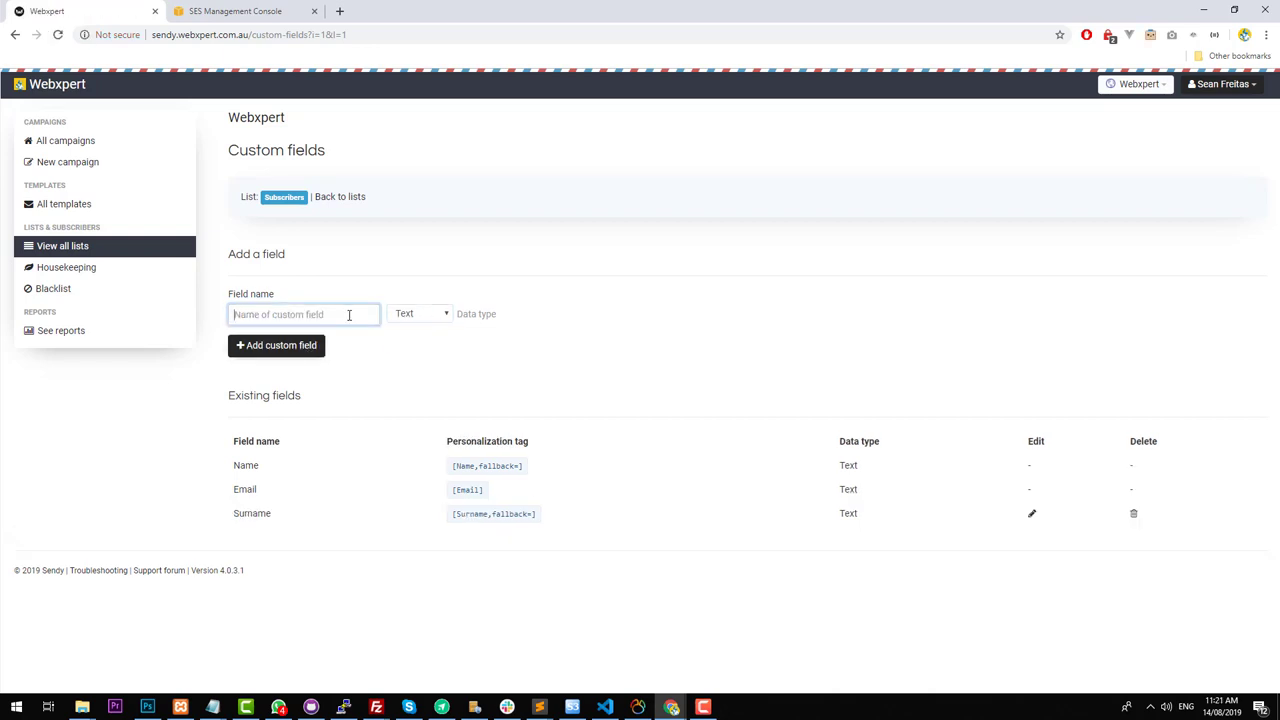
# Step: Add a Date custom field named 'Birthday'
pyautogui.write('Birthday')
pyautogui.click(416, 313)
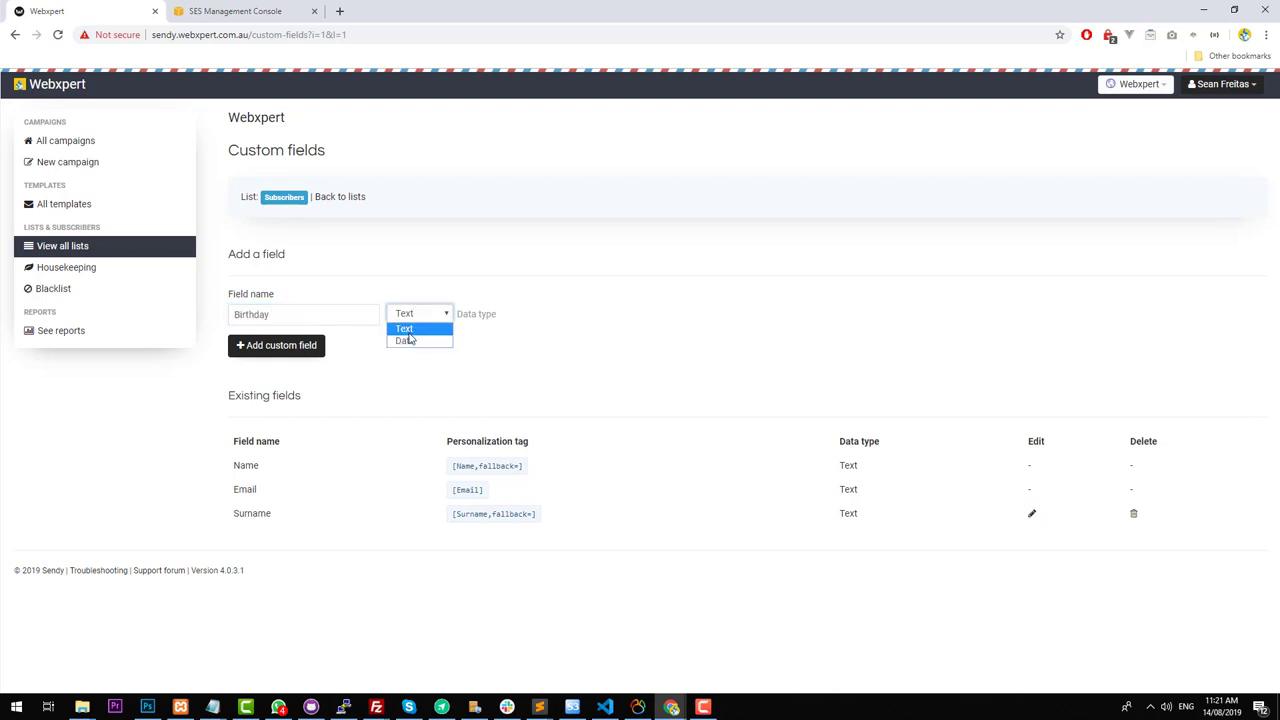
pyautogui.click(410, 341)
pyautogui.click(260, 345)
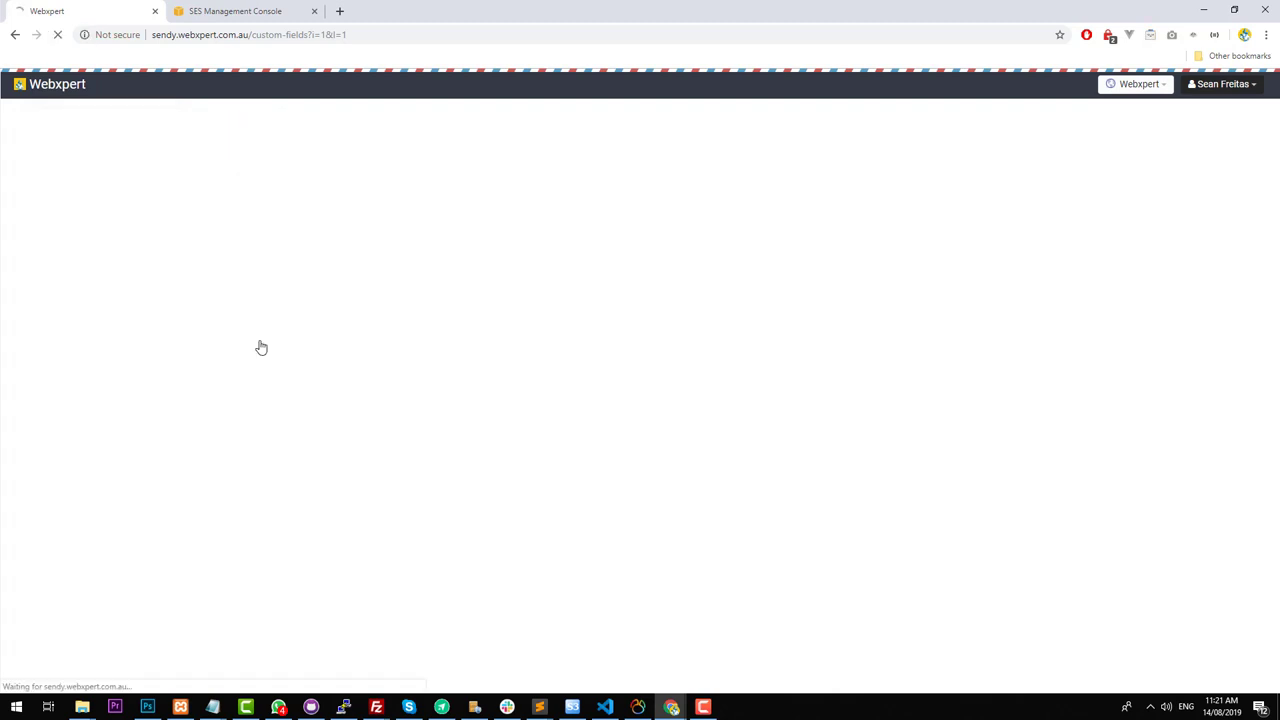
# Step: Return to the Subscribers list's Add subscribers page to see the updated entry format
pyautogui.click(340, 198)
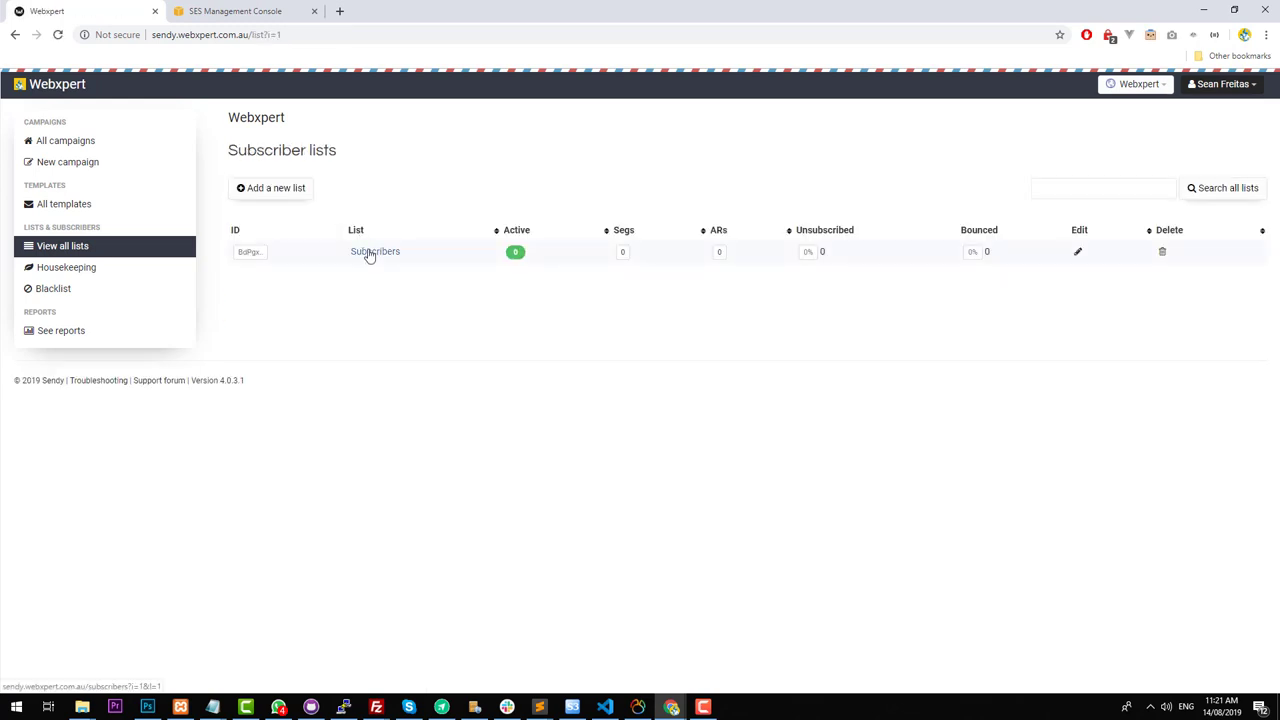
pyautogui.click(367, 251)
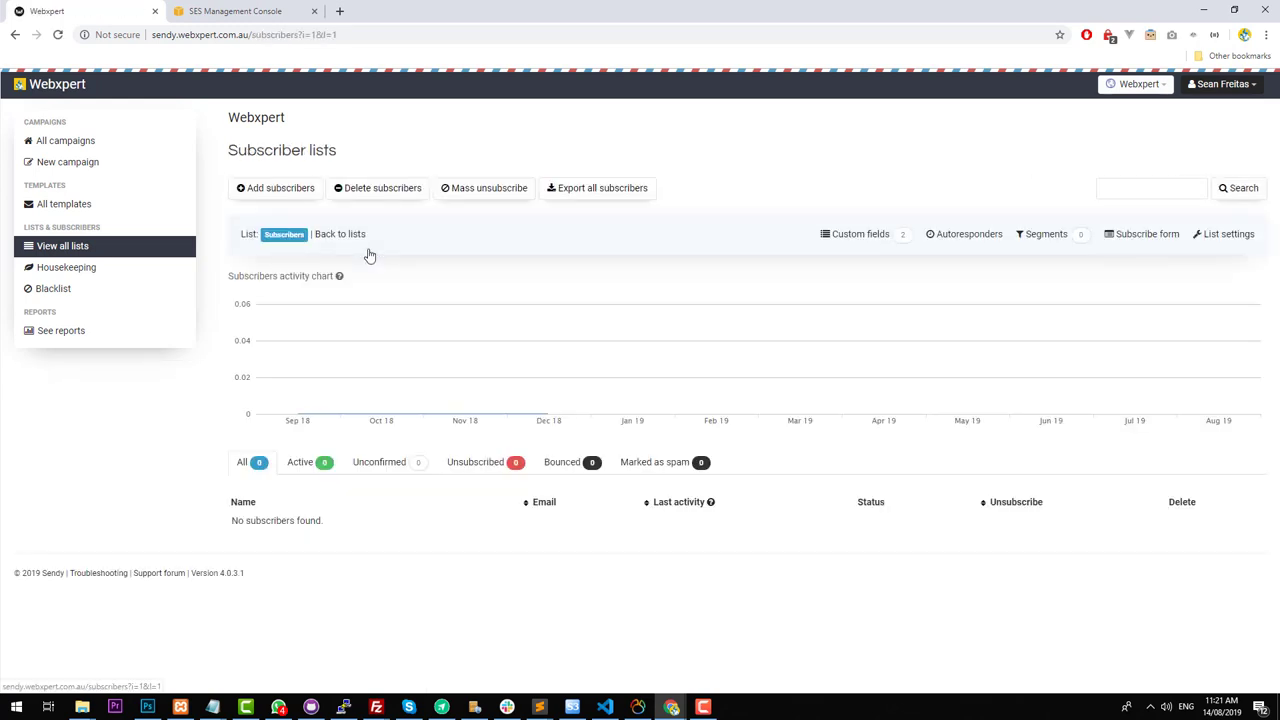
pyautogui.click(309, 199)
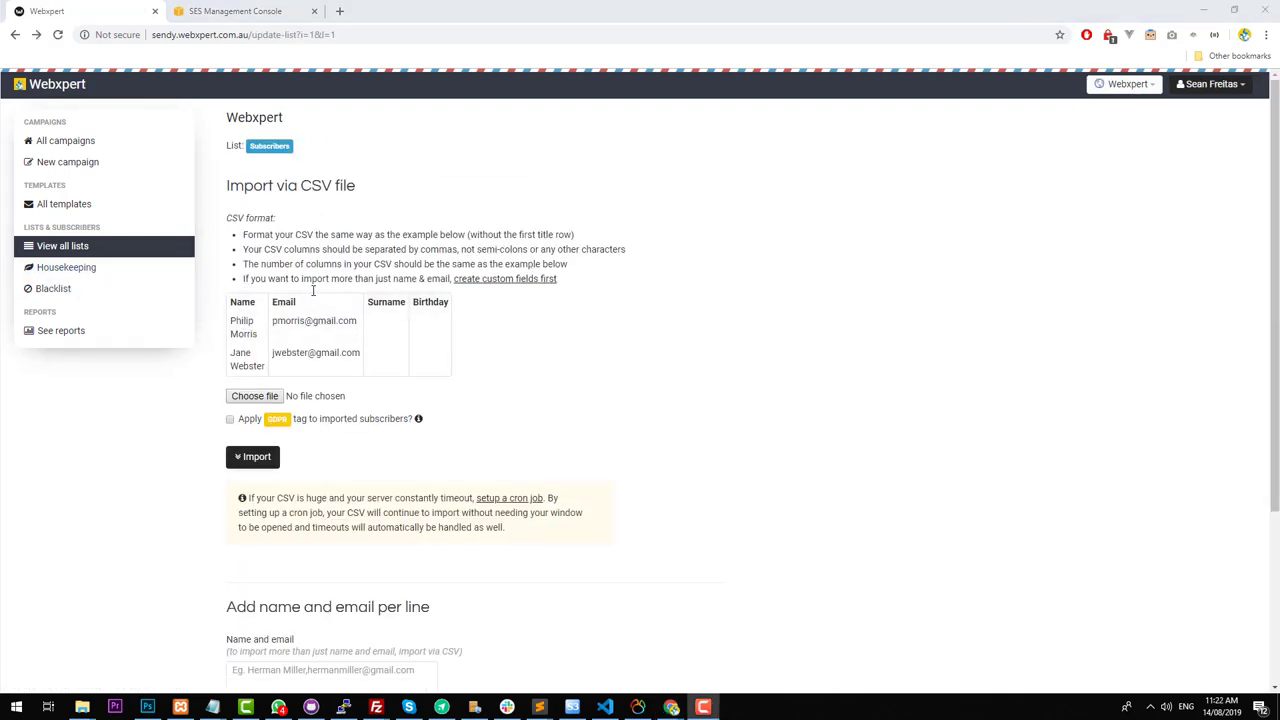
pyautogui.scroll(-3, 320, 330)
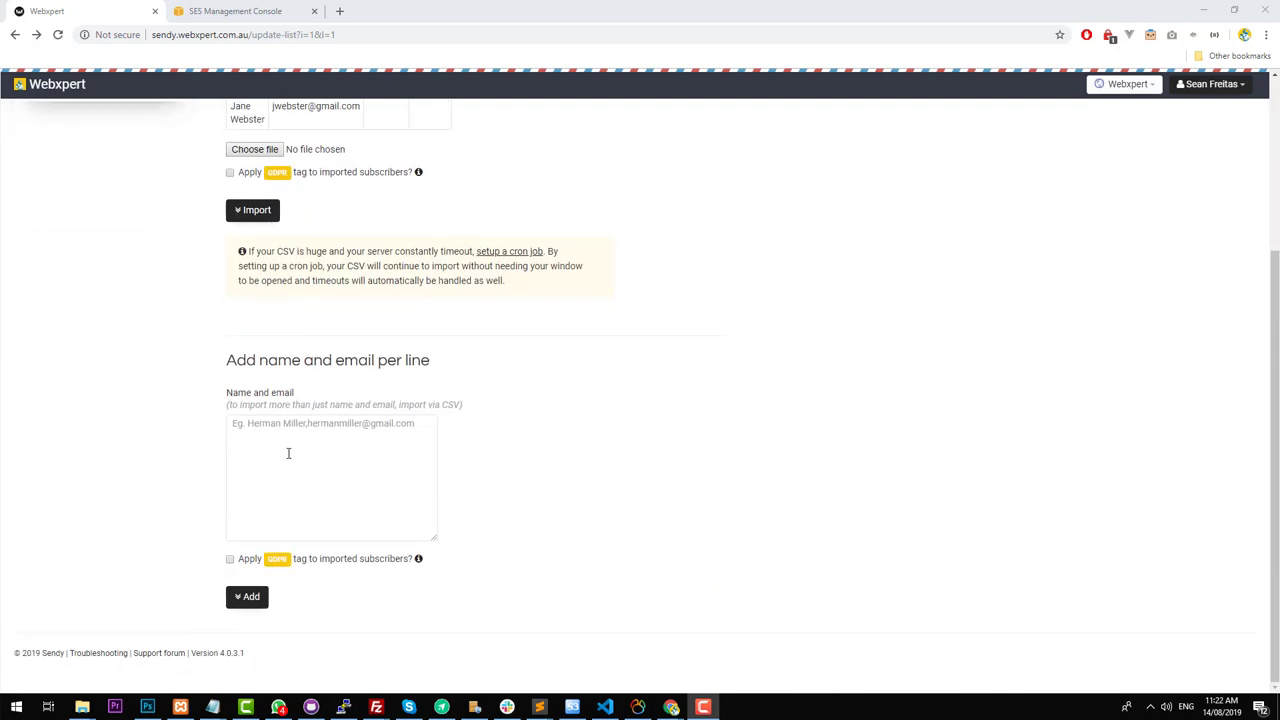
pyautogui.click(289, 450)
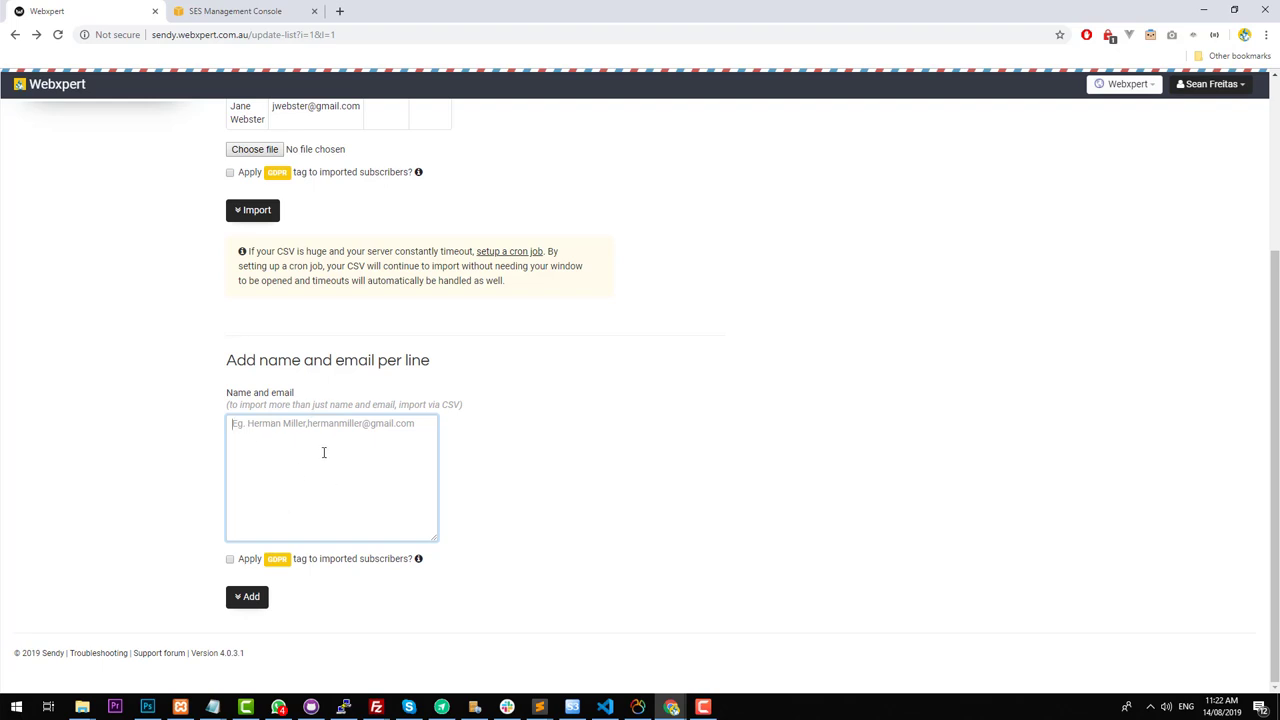
pyautogui.scroll(3, 345, 402)
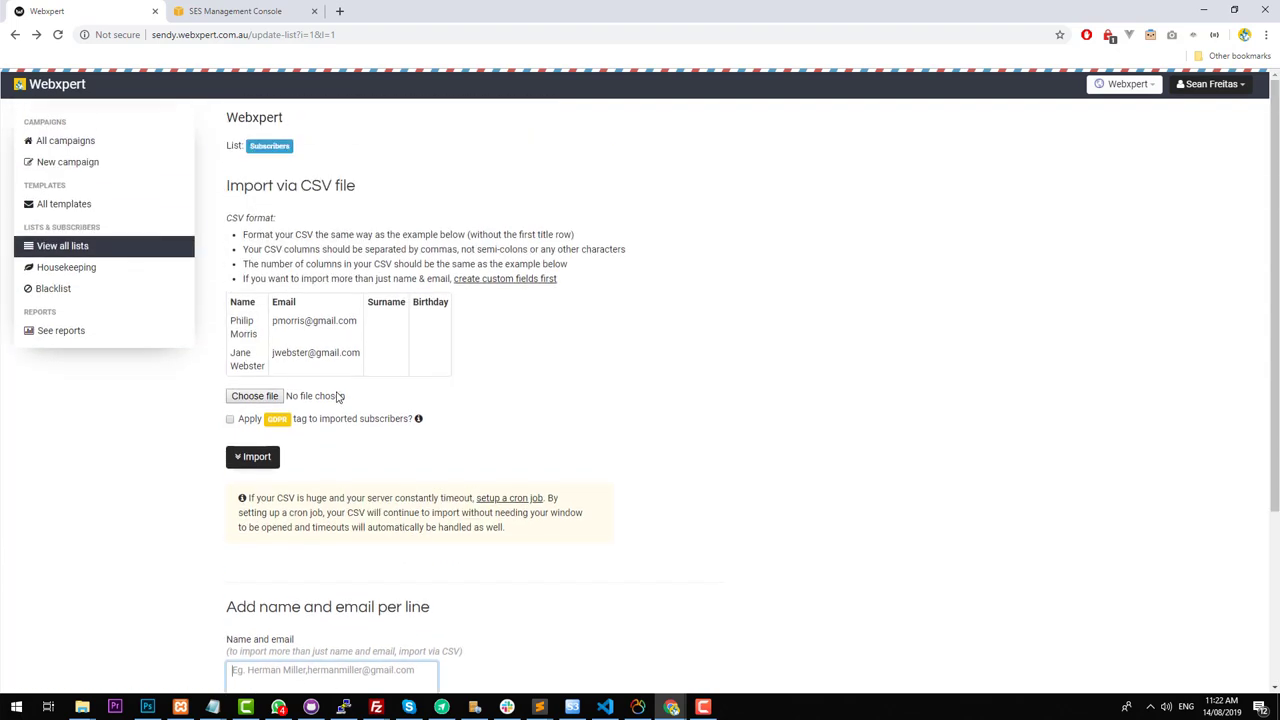
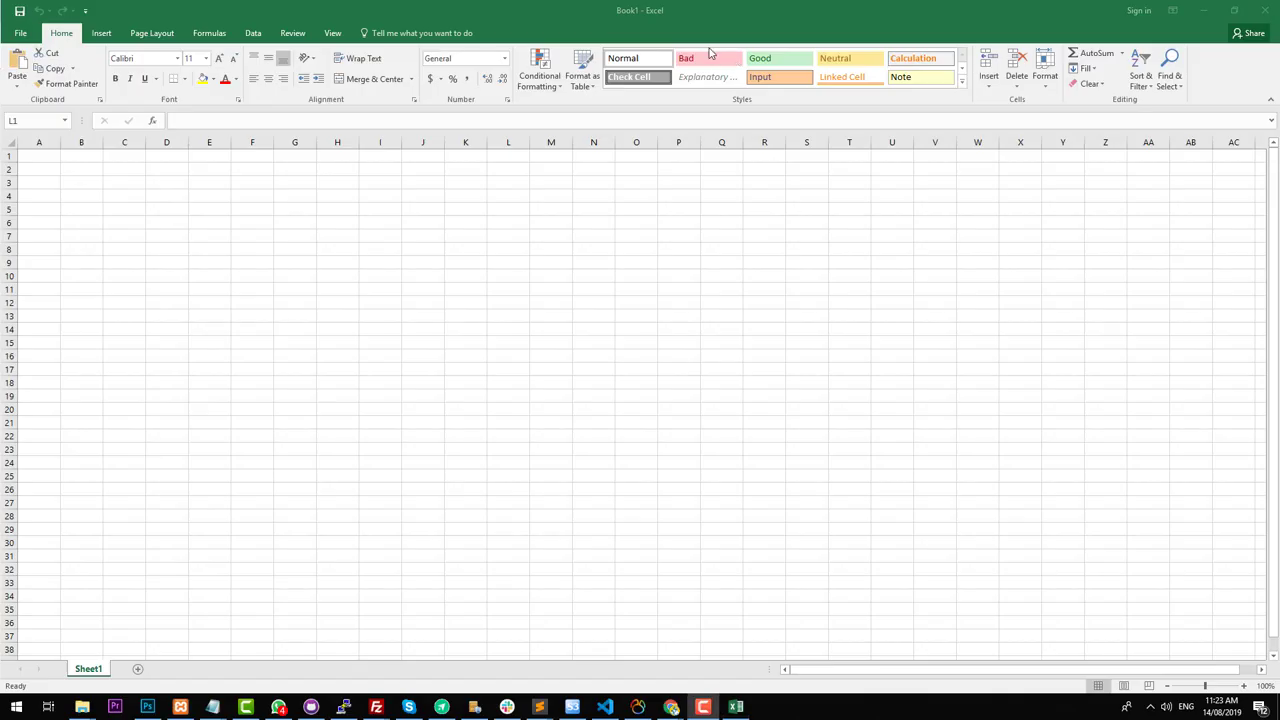
# Step: Open a blank Excel workbook in a window beside Sendy's CSV import page
pyautogui.doubleClick(754, 27)
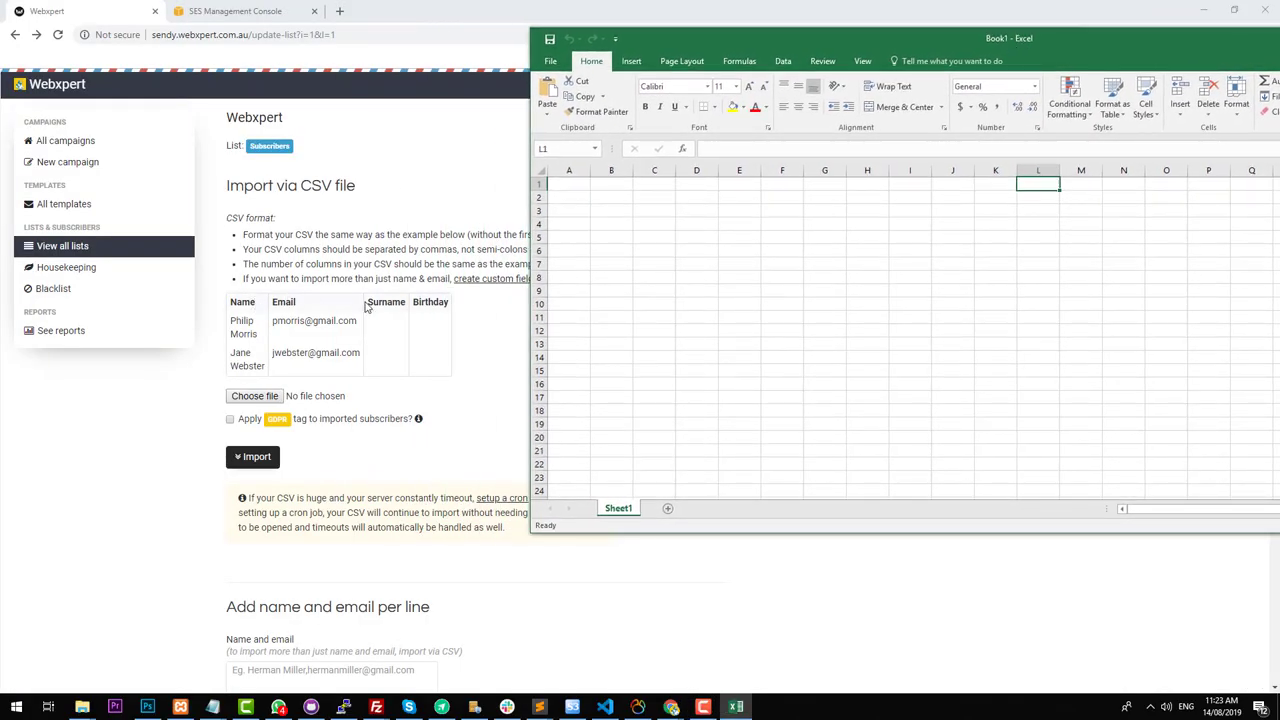
pyautogui.moveTo(836, 45); pyautogui.dragTo(420, 2)
# Step: Enter the headers Name, Email, Surname and Birthday across A1:D1
pyautogui.click(33, 154)
pyautogui.write('Name')
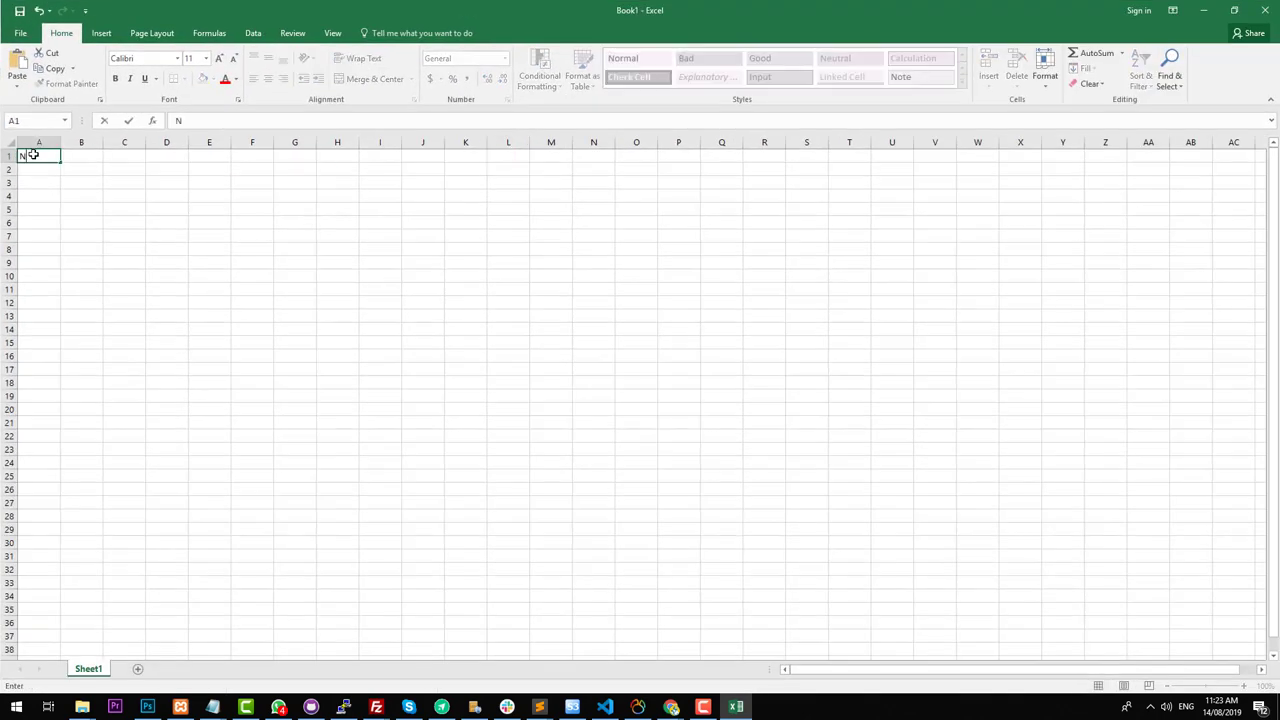
pyautogui.press('Tab')
pyautogui.write('Email')
pyautogui.press('Tab')
pyautogui.write('Surname')
pyautogui.press('Tab')
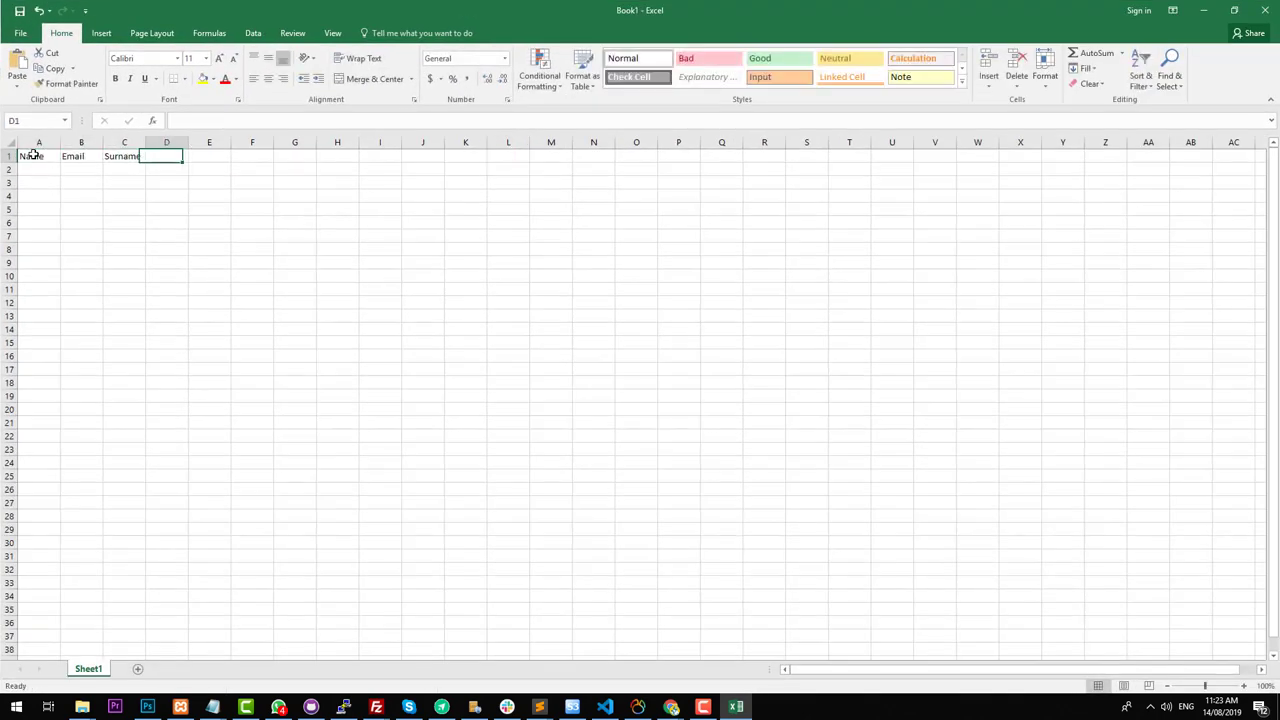
pyautogui.write('Birthday')
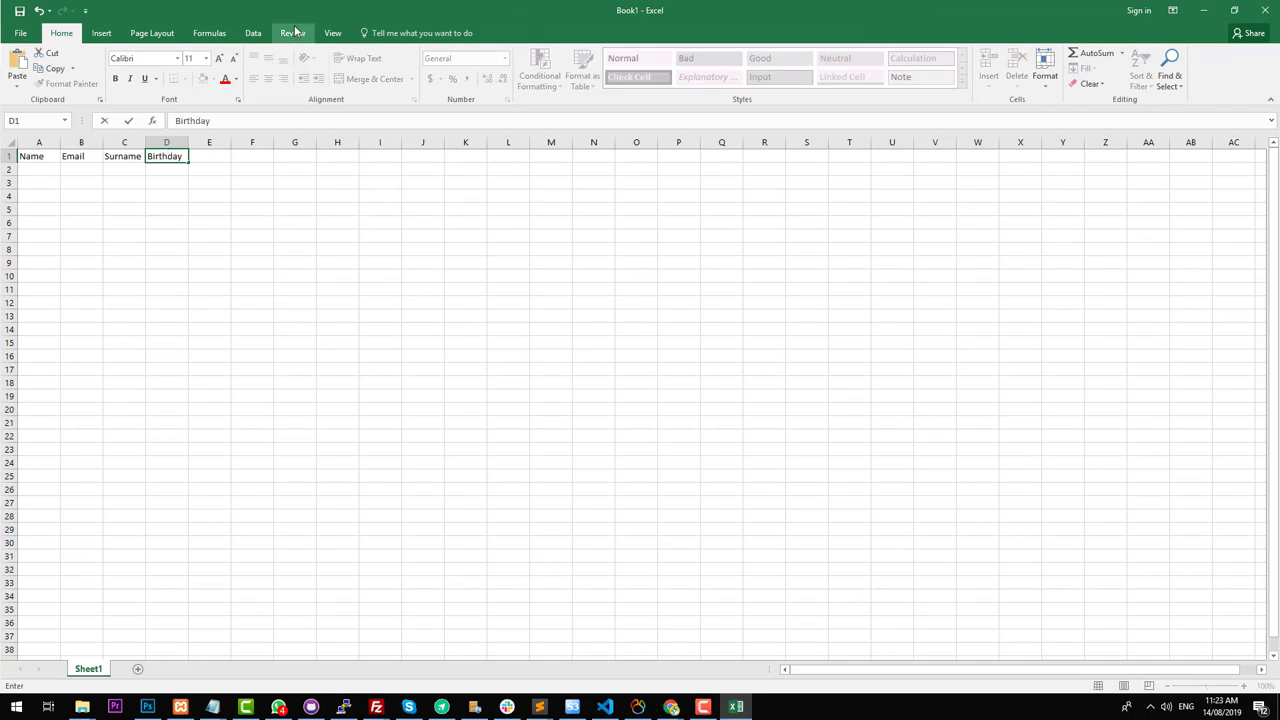
pyautogui.moveTo(349, 17); pyautogui.dragTo(550, 105)
pyautogui.doubleClick(550, 105)
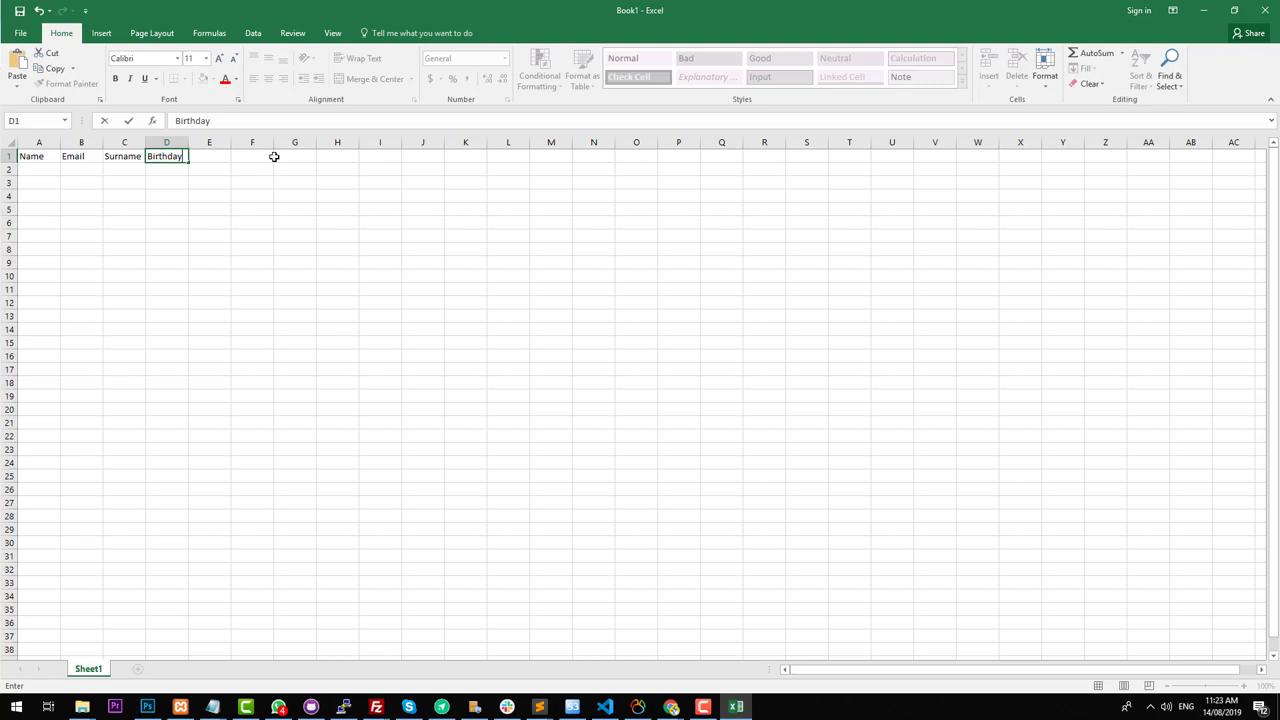
pyautogui.click(196, 184)
# Step: Widen columns A, C and D to fit full names and the headers
pyautogui.doubleClick(144, 146)
pyautogui.click(46, 168)
pyautogui.moveTo(60, 145); pyautogui.dragTo(331, 142)
pyautogui.click(312, 216)
pyautogui.click(51, 180)
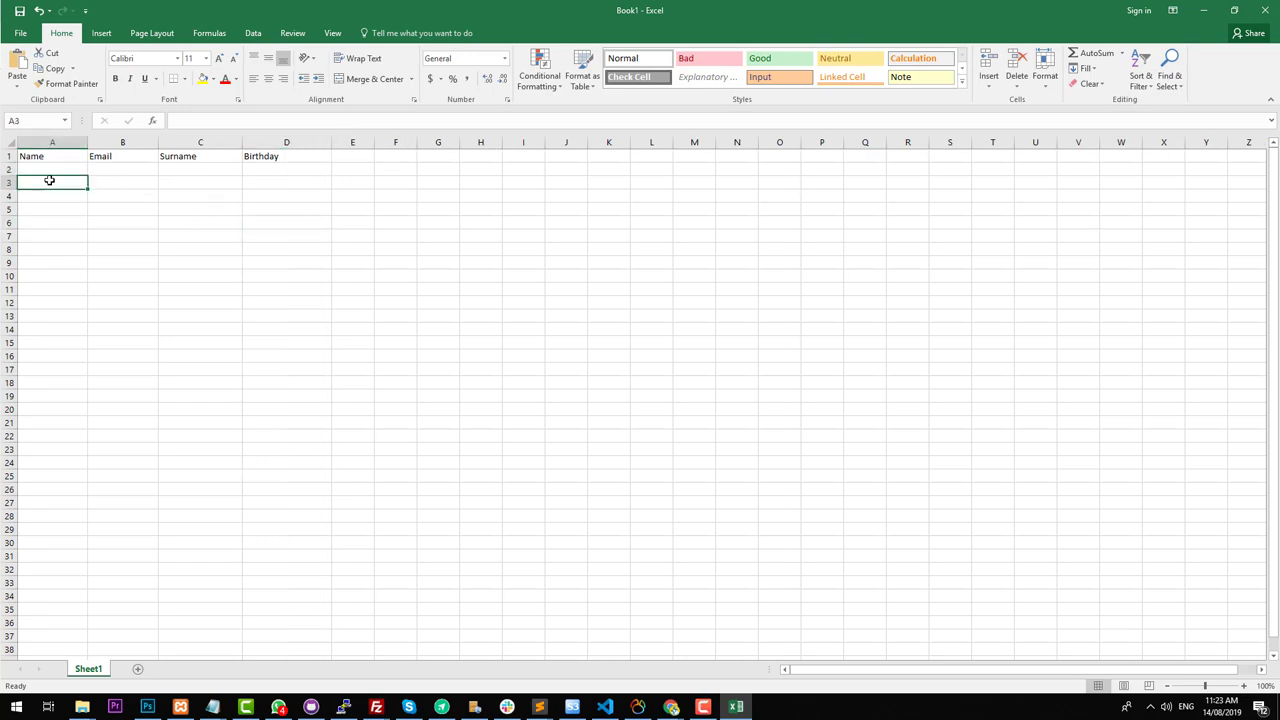
pyautogui.click(53, 172)
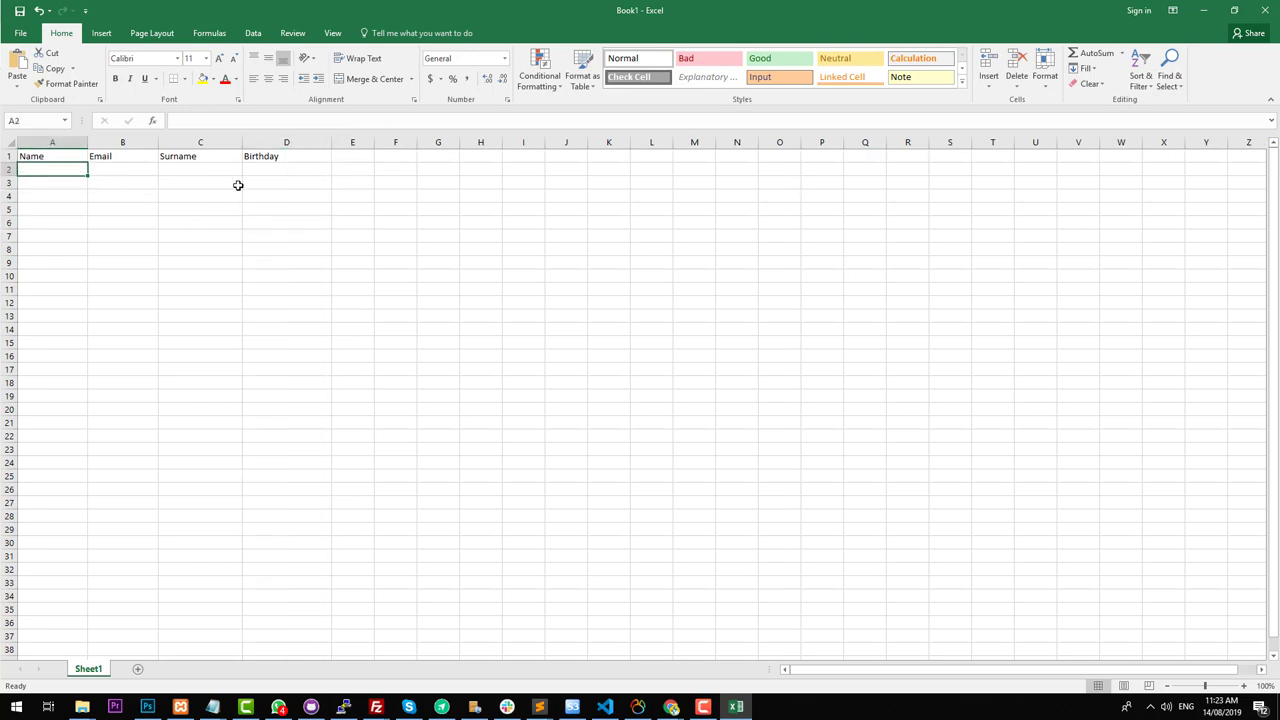
# Step: Enter four sample contacts' full names down A2:A5
pyautogui.write('Joe Bloggs')
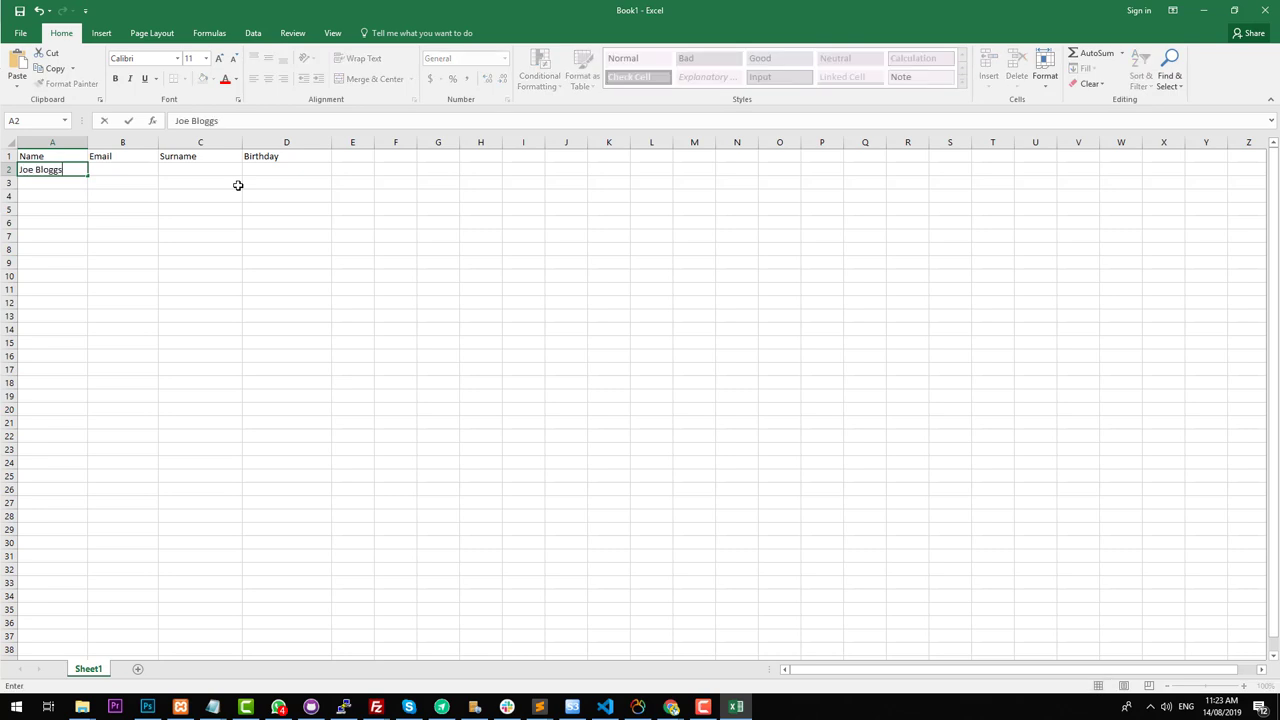
pyautogui.press('Return')
pyautogui.write('Bob Smith')
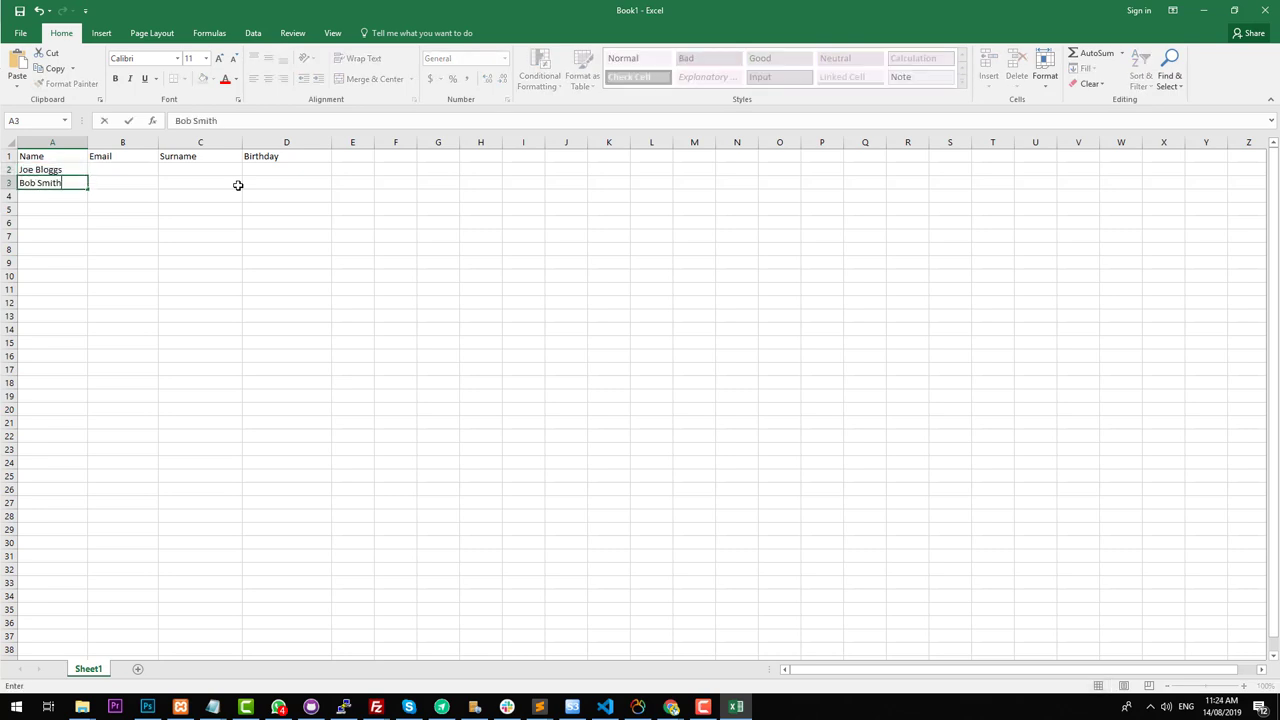
pyautogui.press('Return')
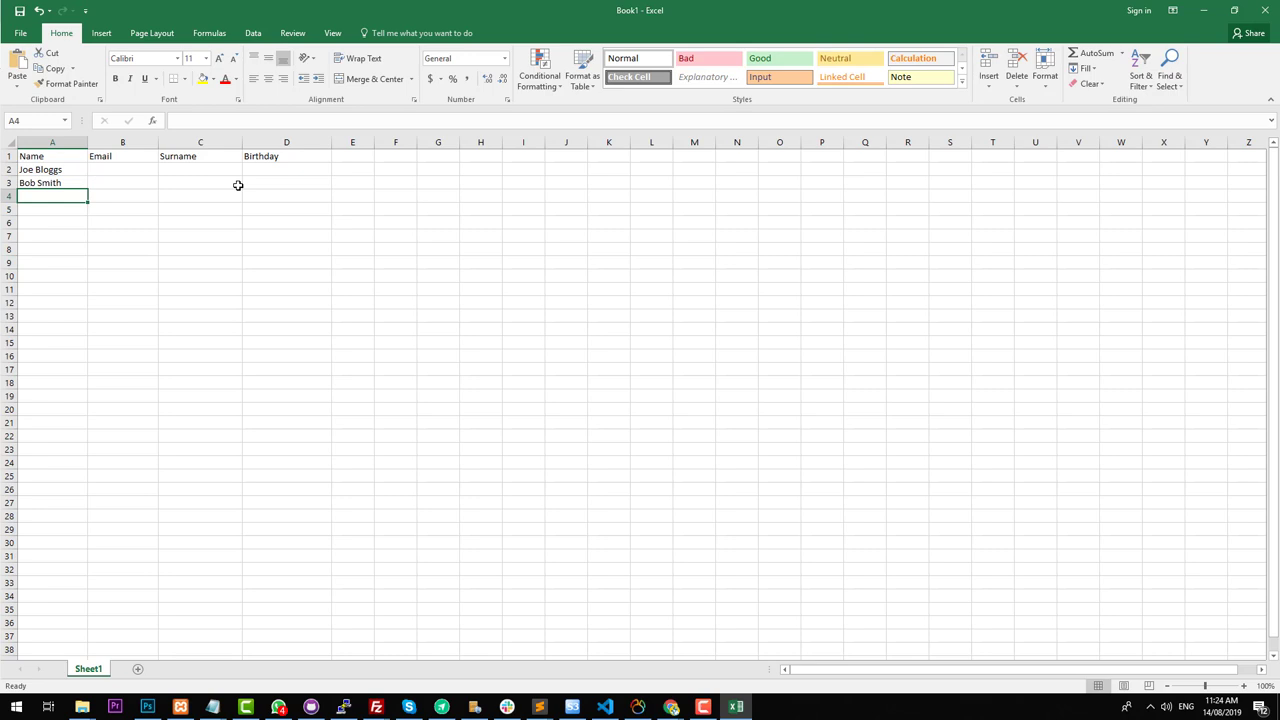
pyautogui.write('Sean Freitas')
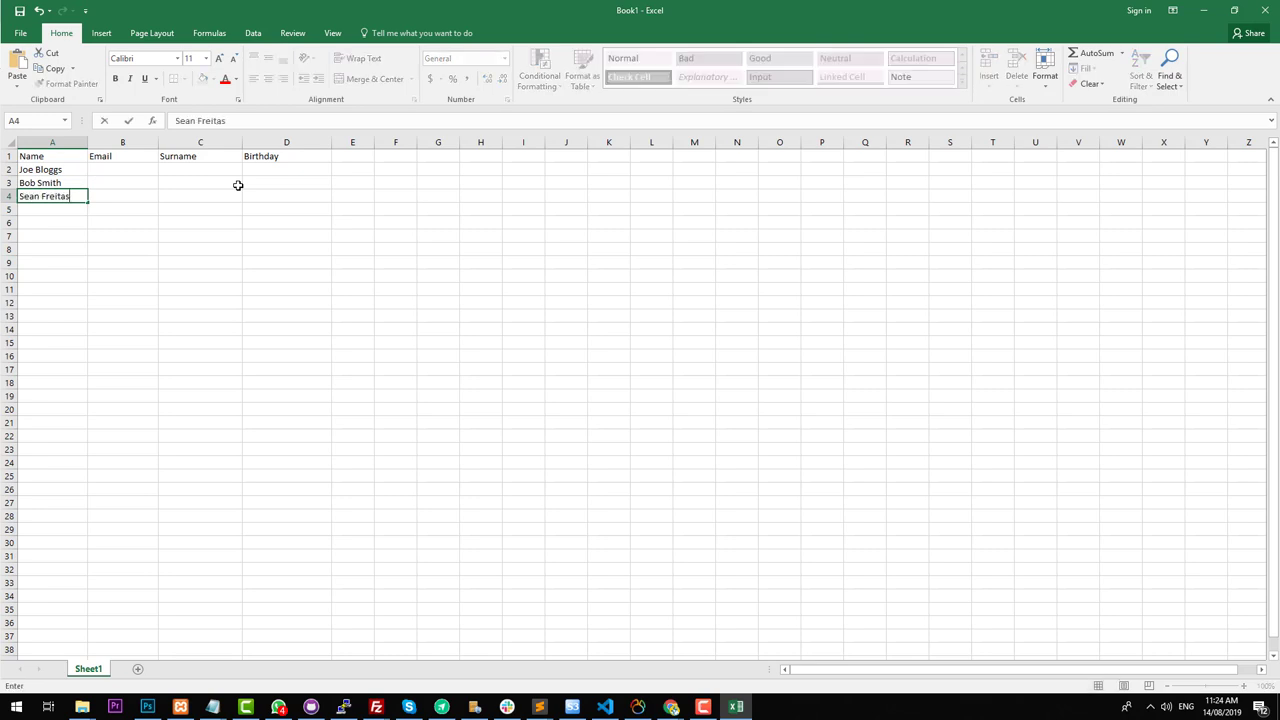
pyautogui.press('Return')
pyautogui.write('Mr Digital')
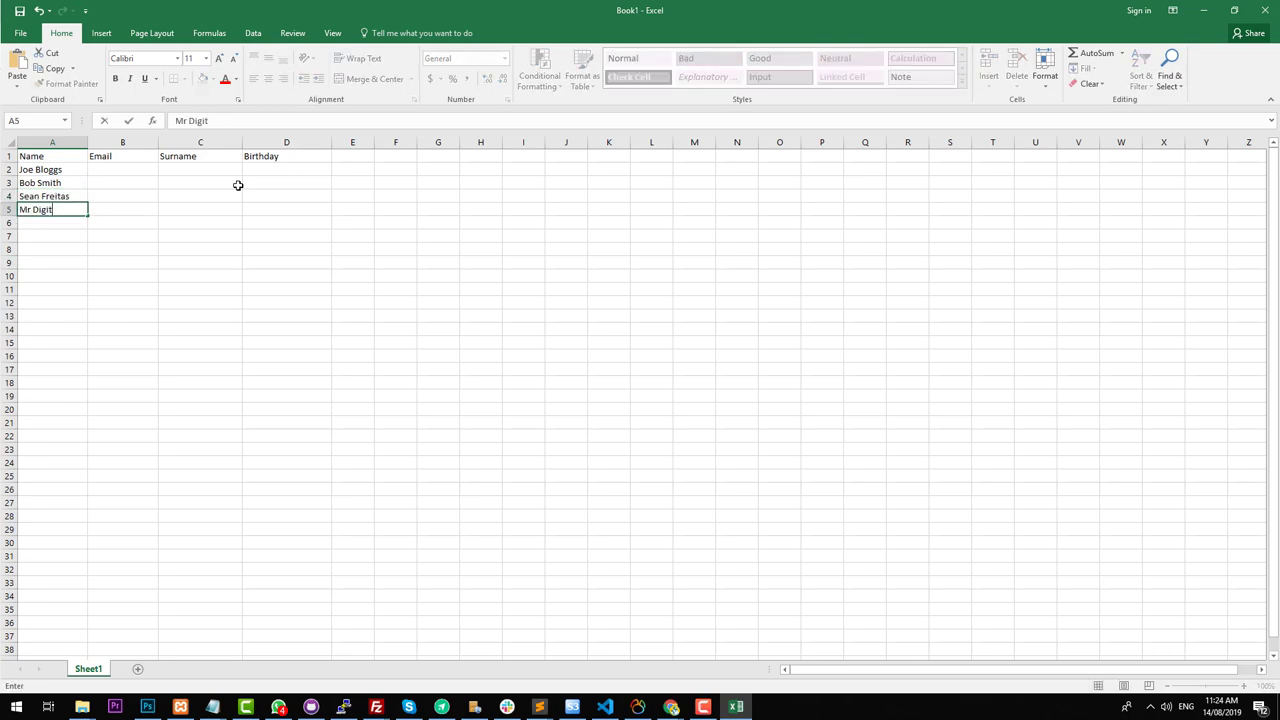
pyautogui.click(154, 175)
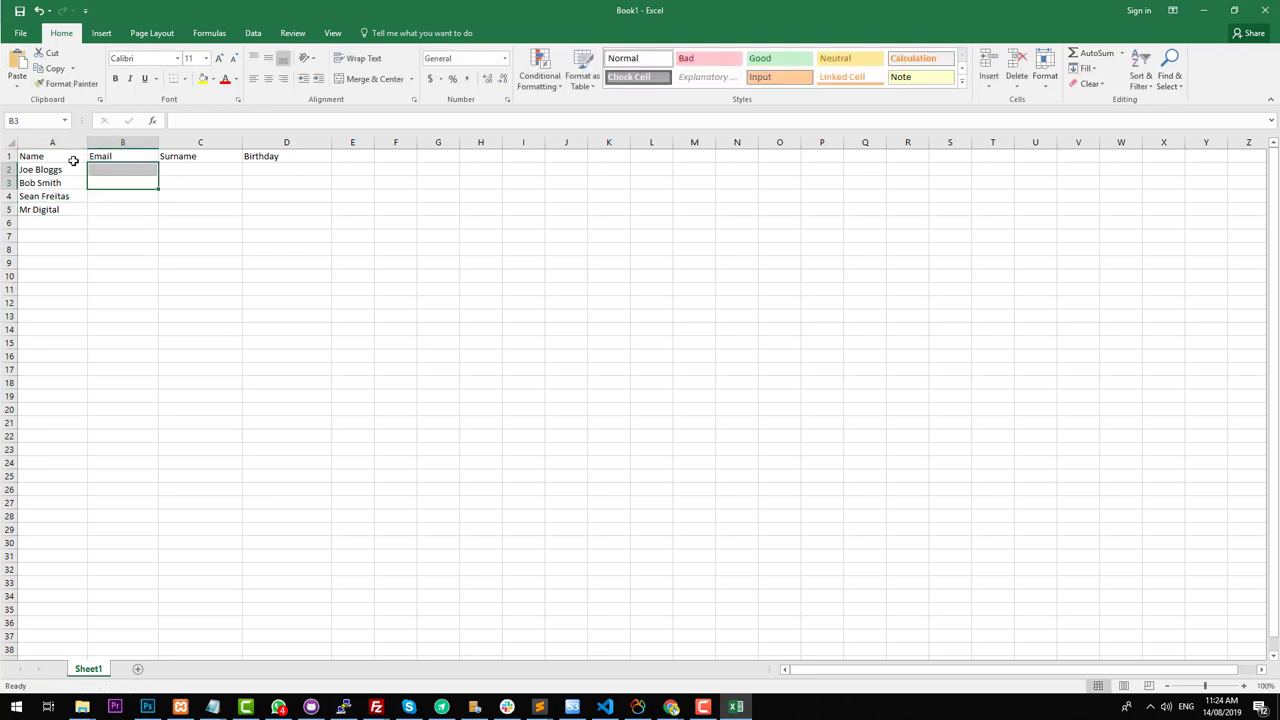
pyautogui.moveTo(62, 168); pyautogui.dragTo(55, 210)
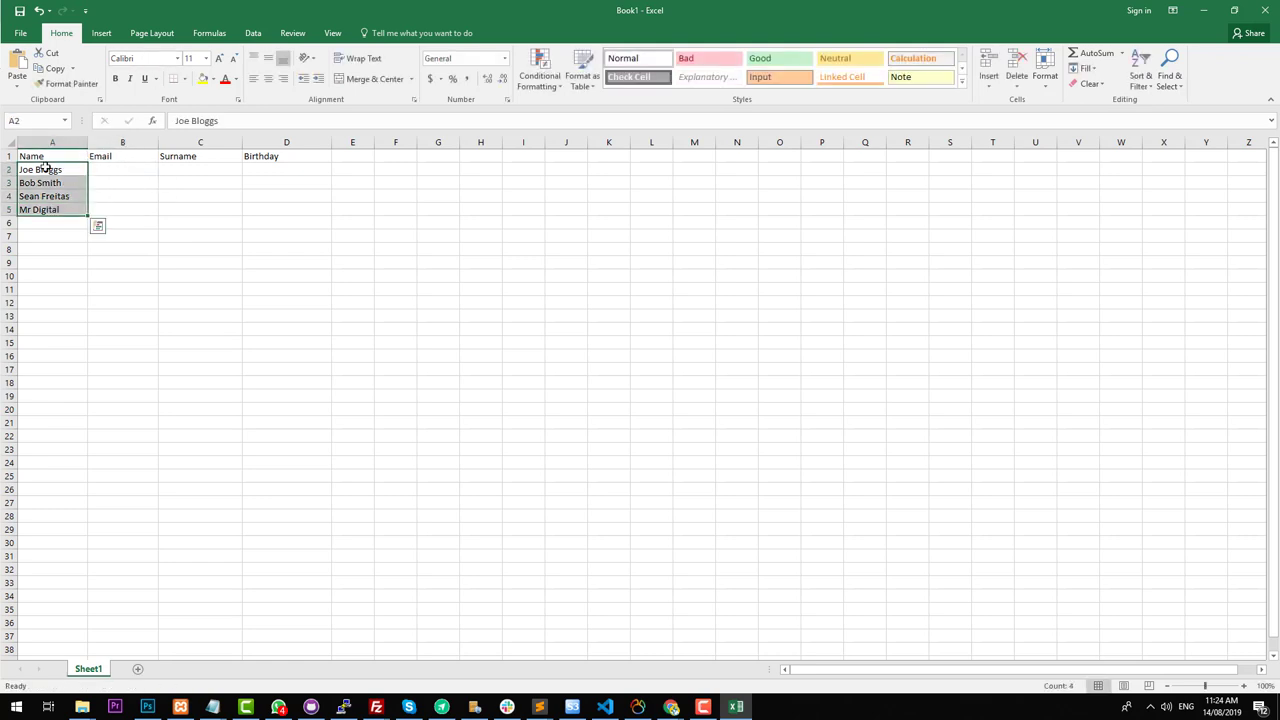
pyautogui.click(46, 168)
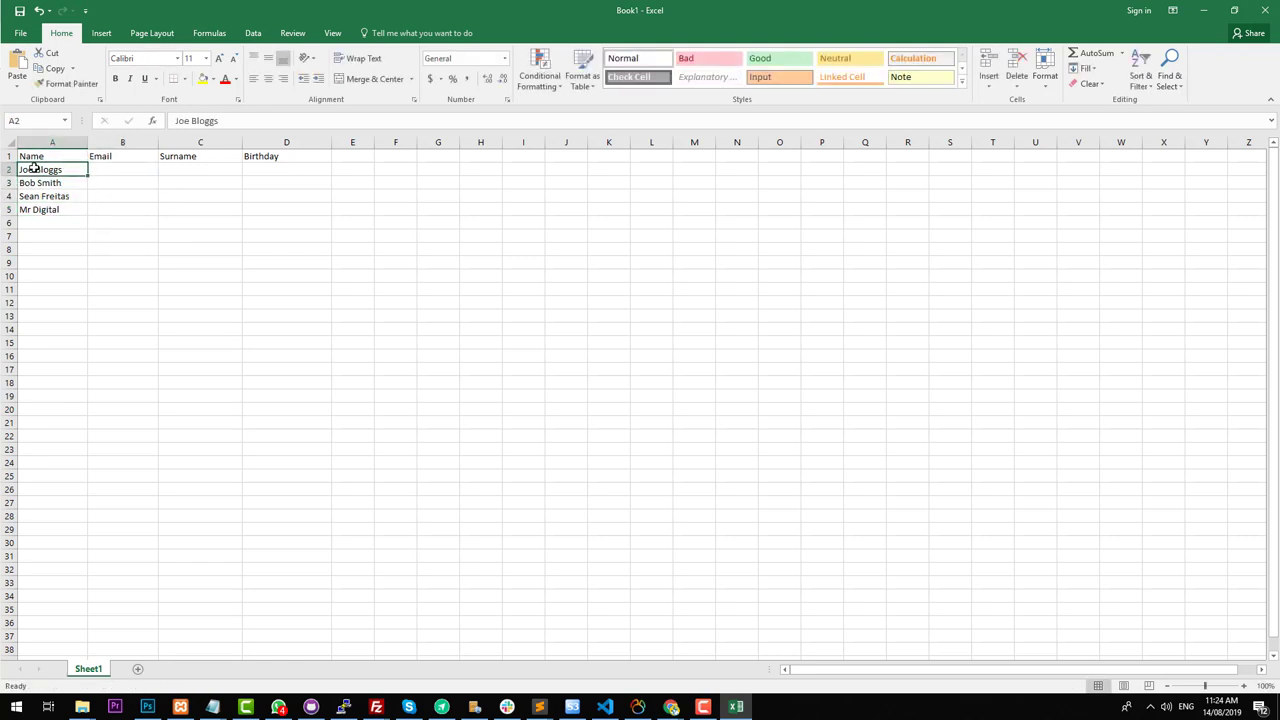
pyautogui.doubleClick(37, 169)
# Step: Move the first two contacts' surnames out of A2:A3 into C2:C3
pyautogui.doubleClick(64, 169)
pyautogui.press('Delete')
pyautogui.click(169, 169)
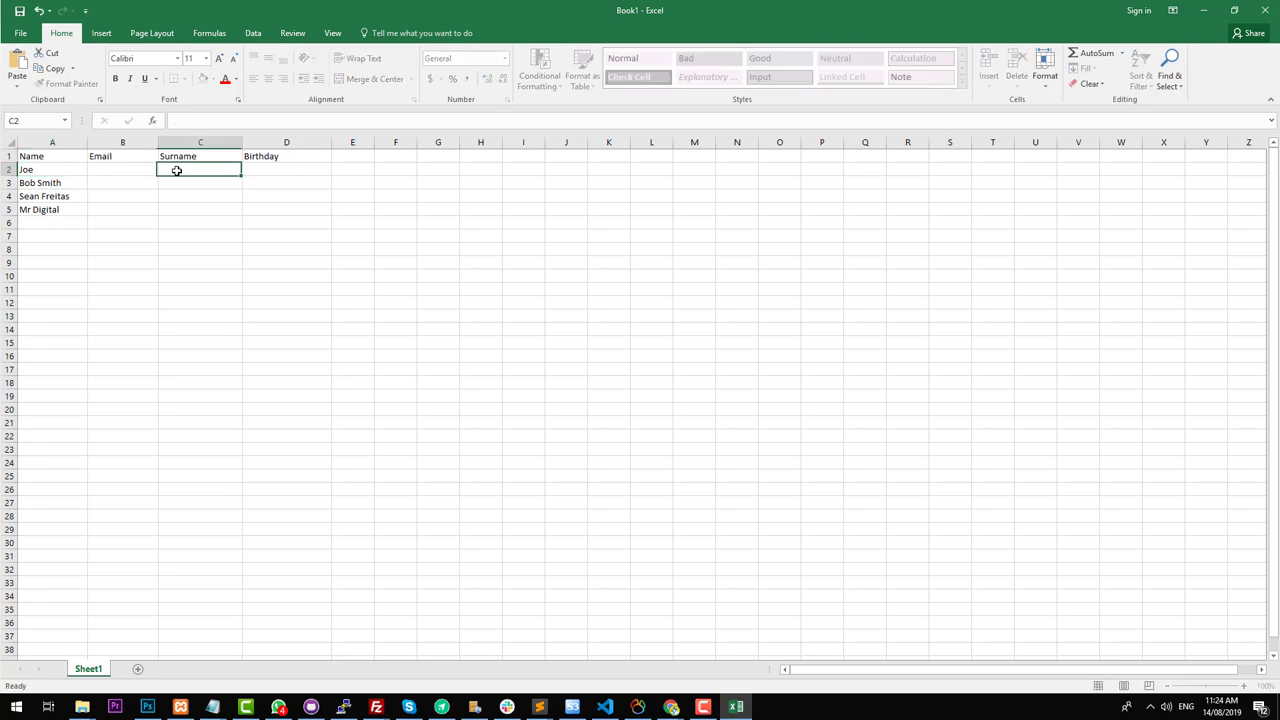
pyautogui.write('Bloggs')
pyautogui.click(50, 181)
pyautogui.doubleClick(37, 183)
pyautogui.moveTo(37, 183); pyautogui.dragTo(63, 183)
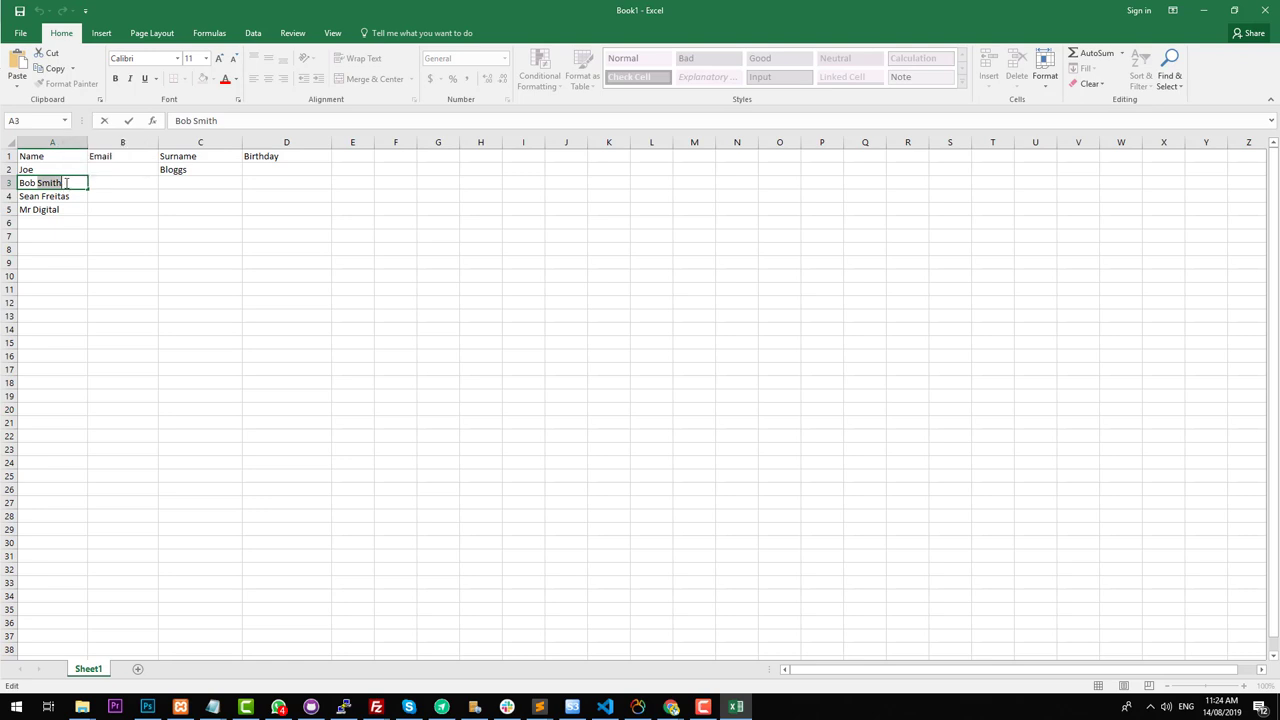
pyautogui.press('Delete')
pyautogui.click(197, 180)
pyautogui.write('Smith')
pyautogui.click(72, 195)
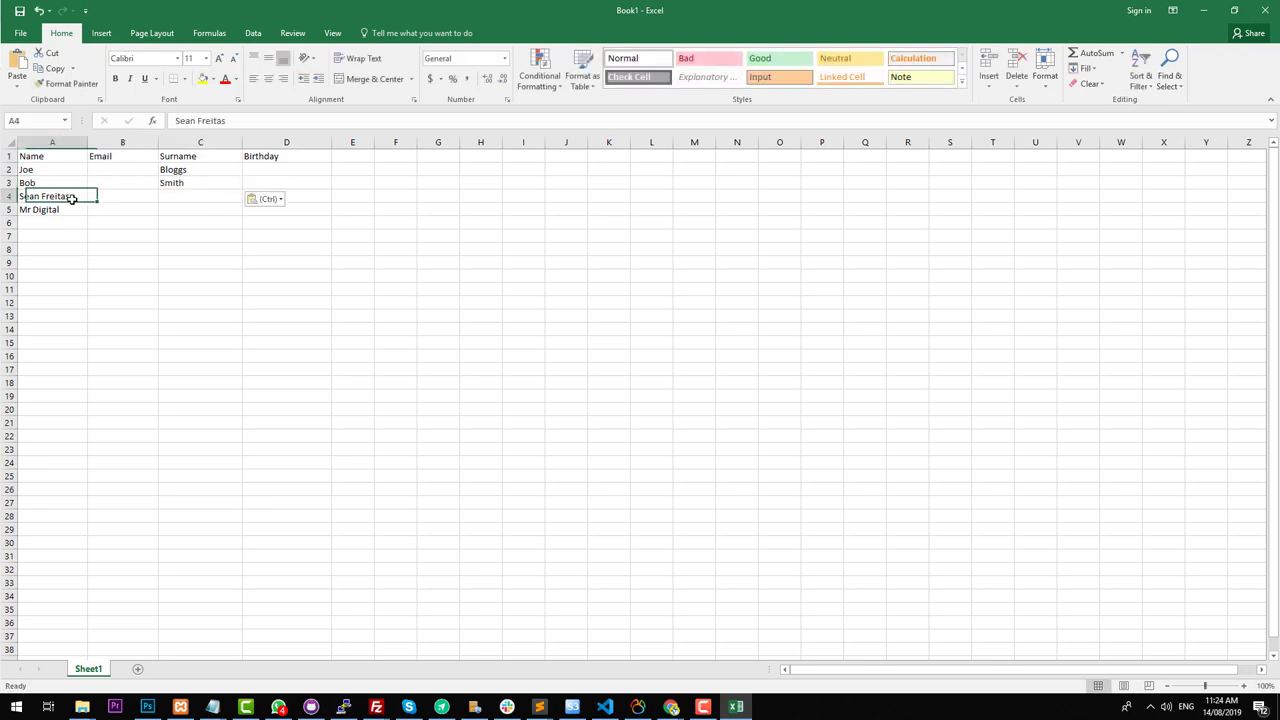
# Step: Move the last two surnames from A4:A5 into C4:C5, leaving only first names
pyautogui.doubleClick(75, 196)
pyautogui.press('Delete')
pyautogui.moveTo(75, 196); pyautogui.dragTo(95, 212)
pyautogui.click(177, 197)
pyautogui.write('Freitas')
pyautogui.click(43, 210)
pyautogui.hotkey('ctrl', 'x')
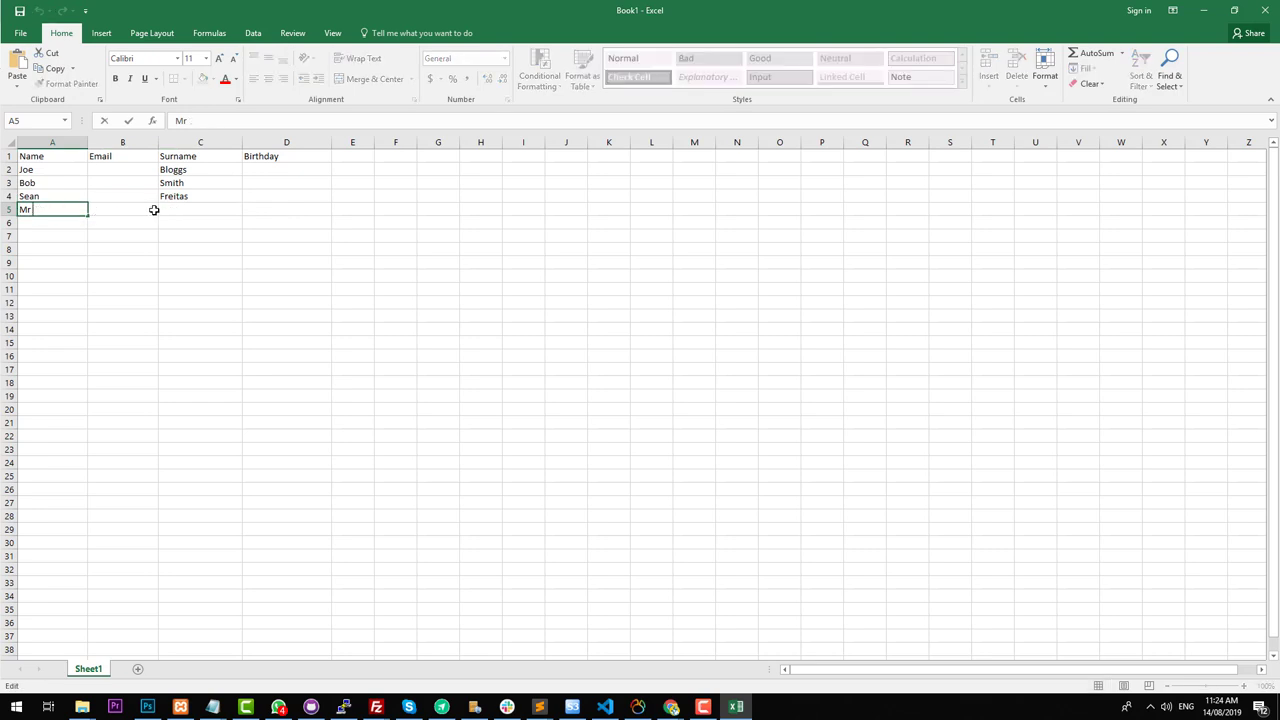
pyautogui.click(174, 211)
pyautogui.hotkey('ctrl', 'v')
pyautogui.click(60, 210)
pyautogui.doubleClick(58, 210)
pyautogui.click(50, 237)
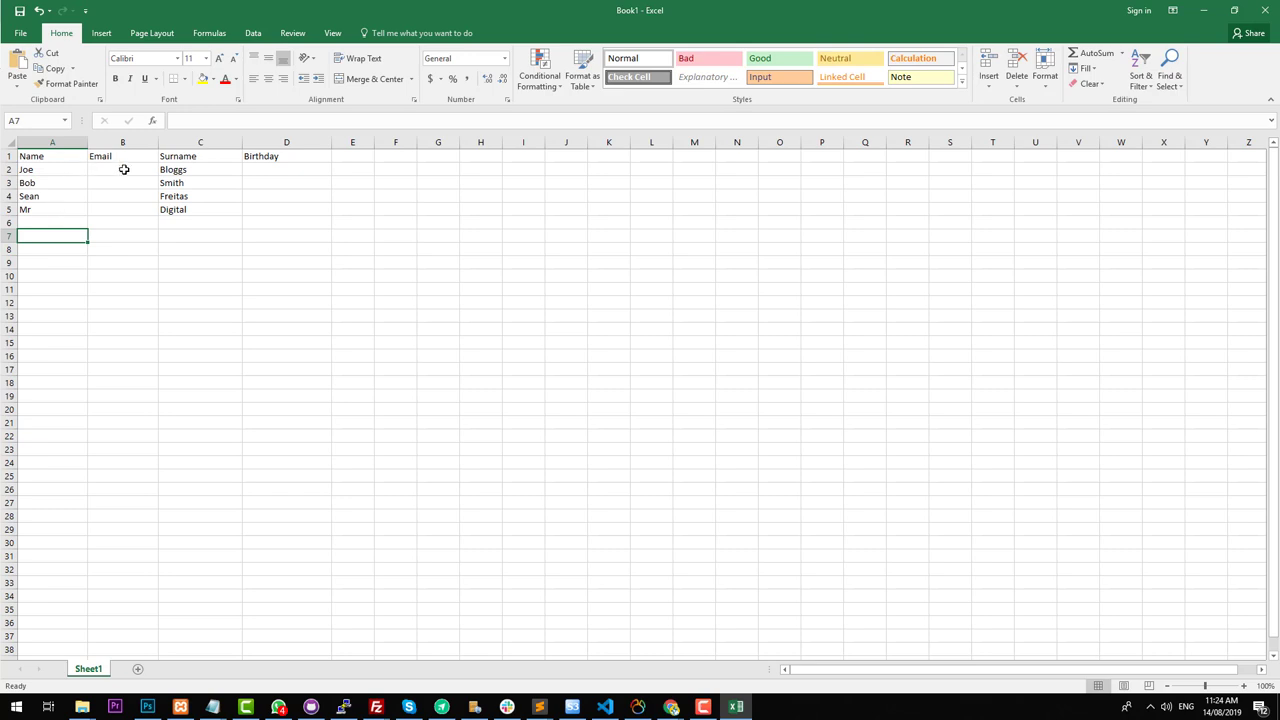
# Step: Widen column B for e-mail addresses and briefly check the Sendy import page
pyautogui.moveTo(158, 143); pyautogui.dragTo(168, 145)
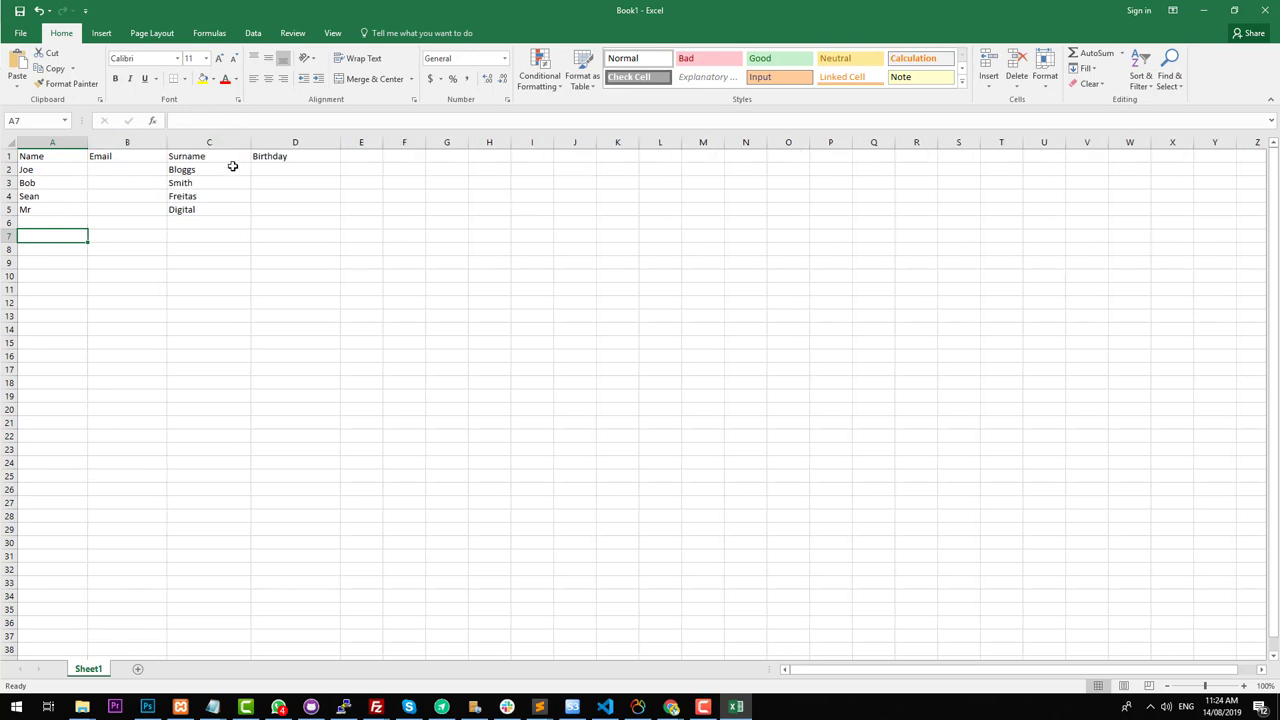
pyautogui.click(175, 220)
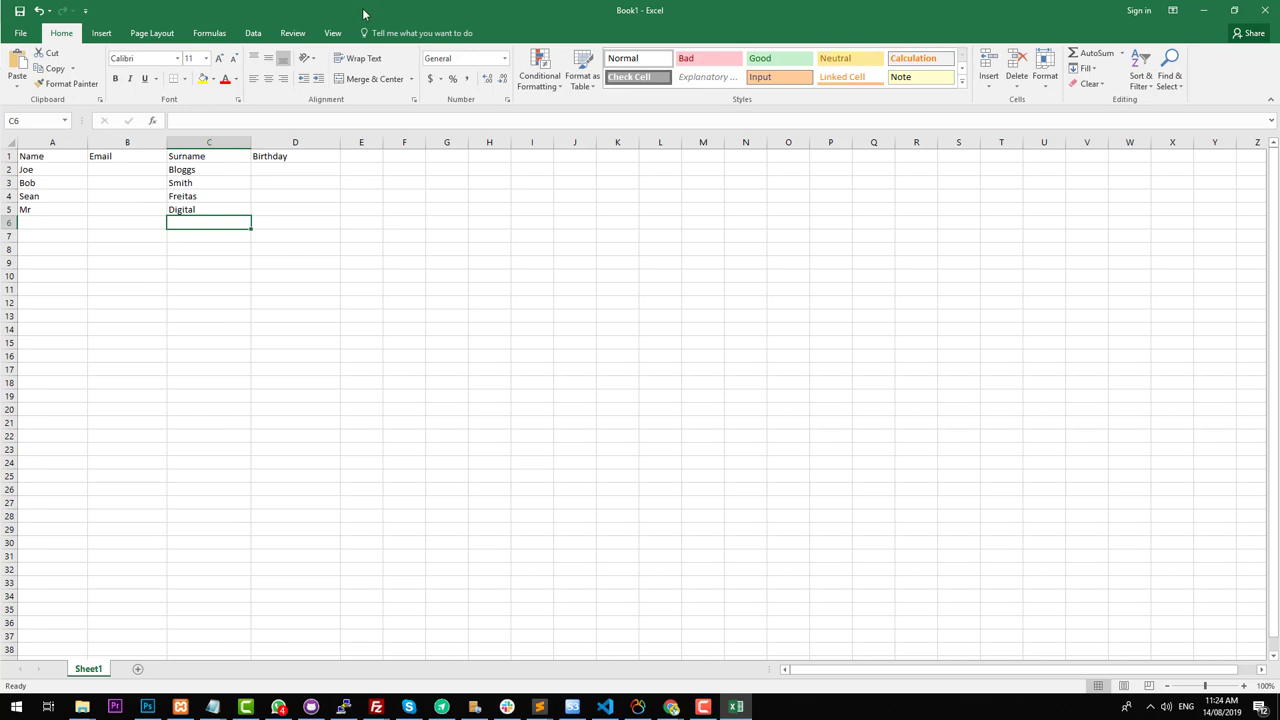
pyautogui.press('super+Down')
pyautogui.press('super+Down')
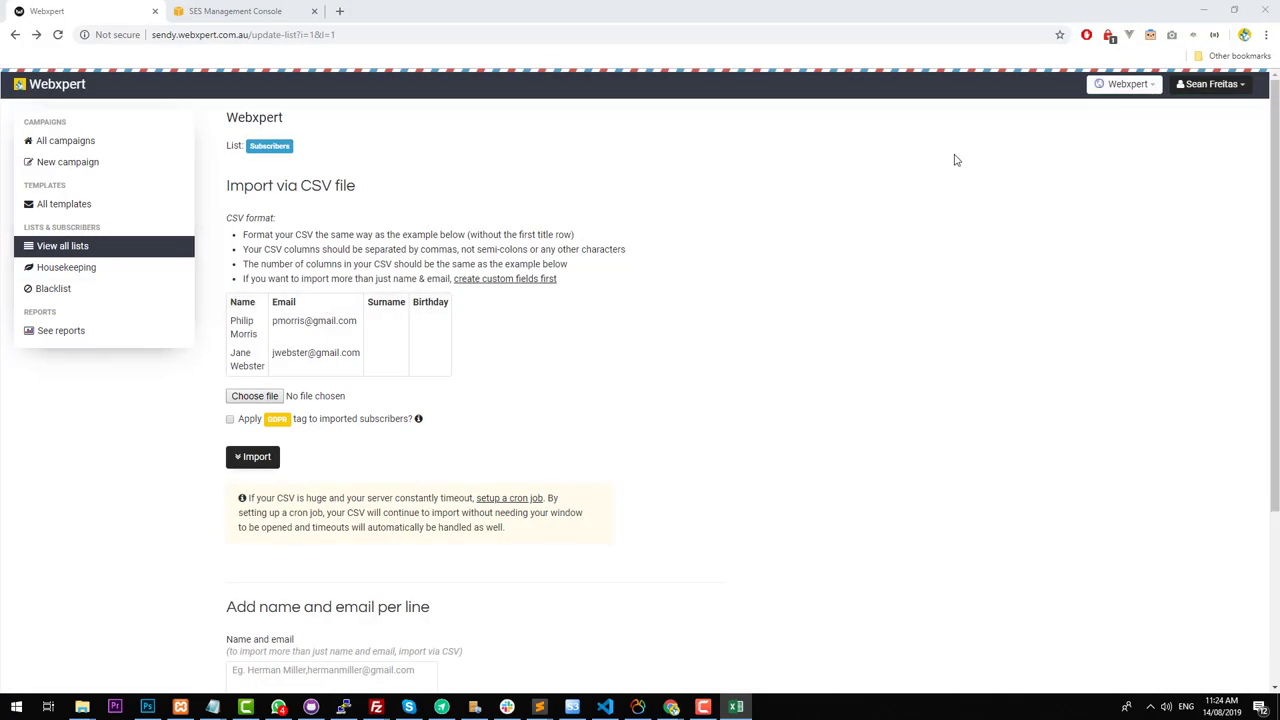
pyautogui.press('super+Up')
pyautogui.press('super+Up')
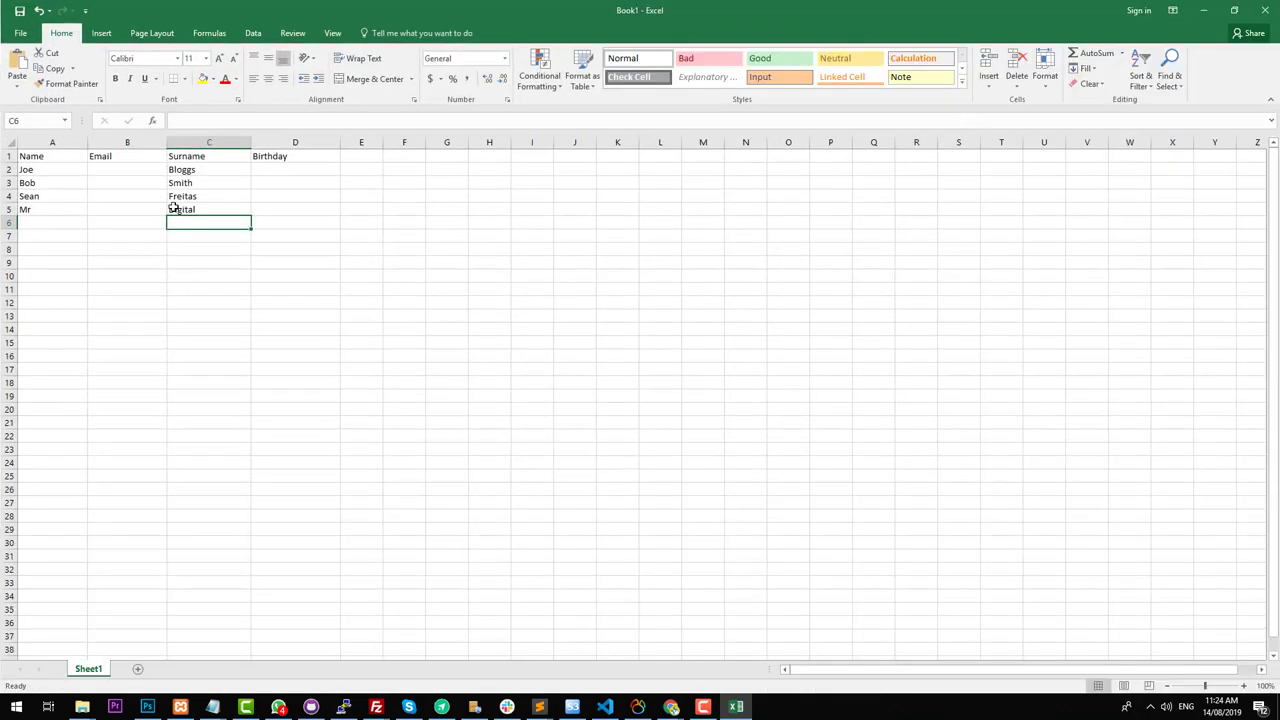
# Step: Fill B2:B5 with four placeholder test e-mail addresses, one per contact
pyautogui.click(174, 208)
pyautogui.click(141, 170)
pyautogui.write('a@')
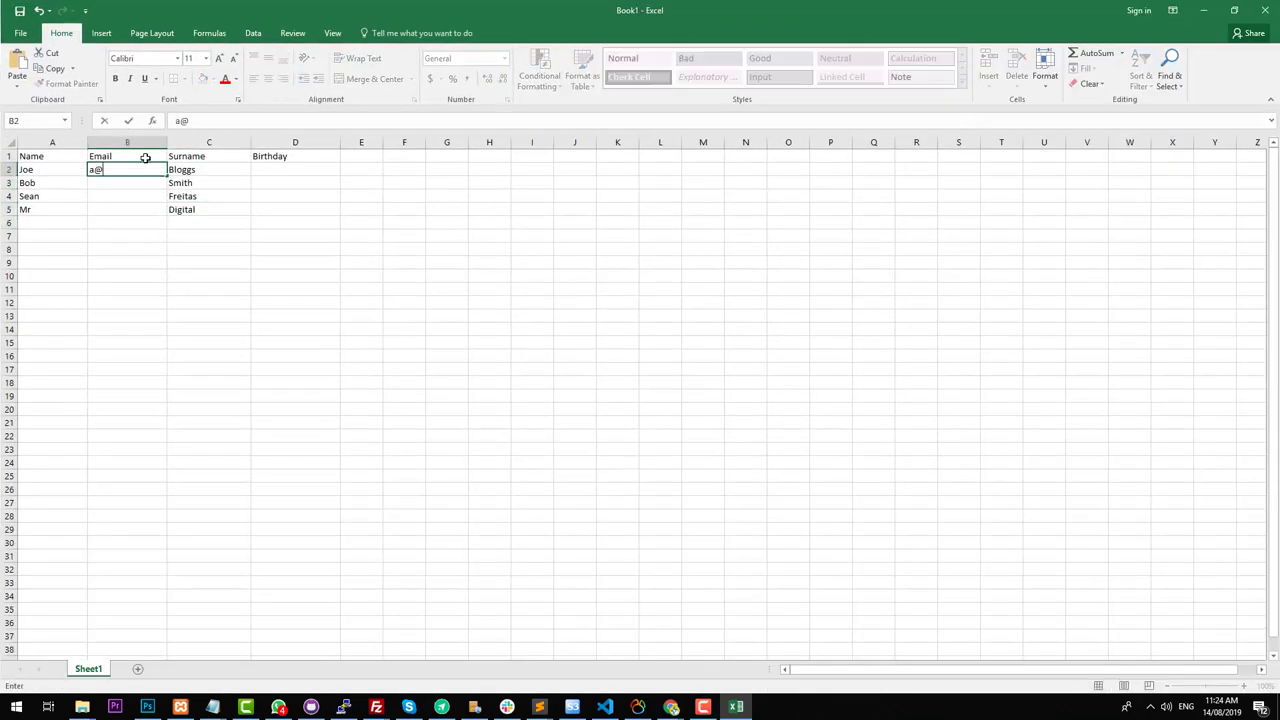
pyautogui.write('test.com')
pyautogui.click(173, 192)
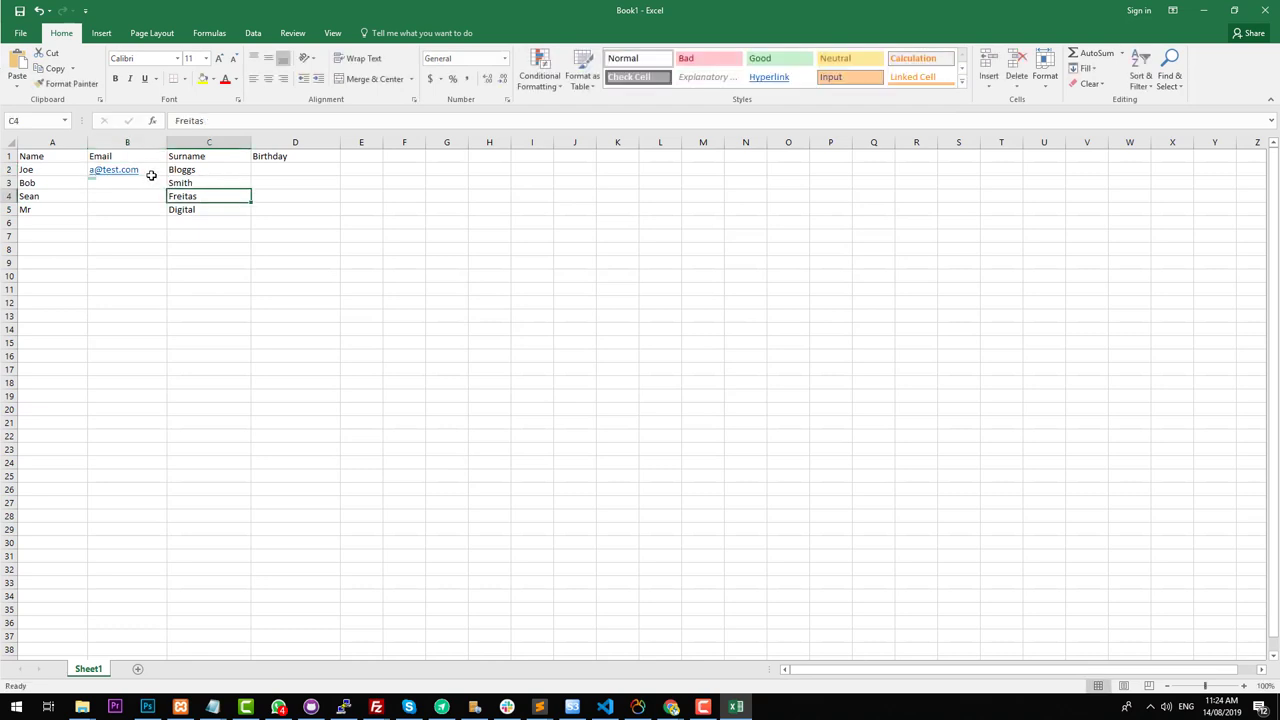
pyautogui.click(140, 172)
pyautogui.hotkey('ctrl', 'c')
pyautogui.click(131, 182)
pyautogui.write('b@te')
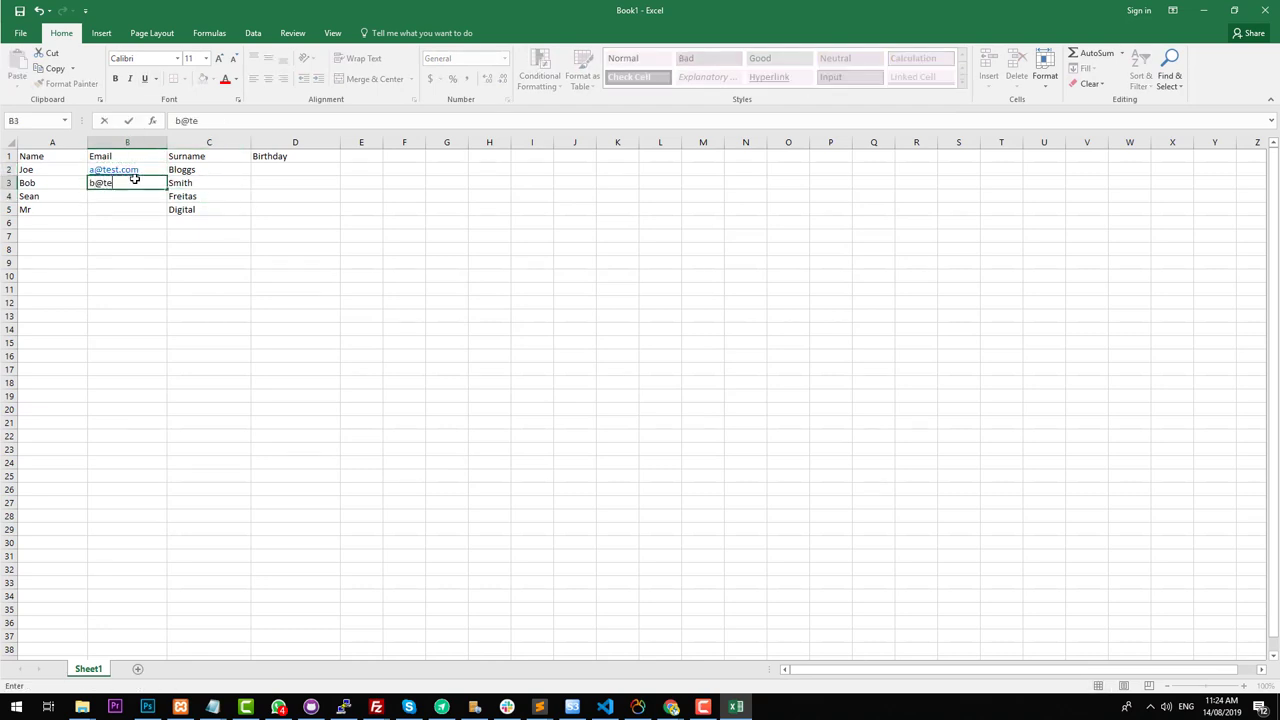
pyautogui.write('st.com')
pyautogui.press('Return')
pyautogui.write('c@test.com')
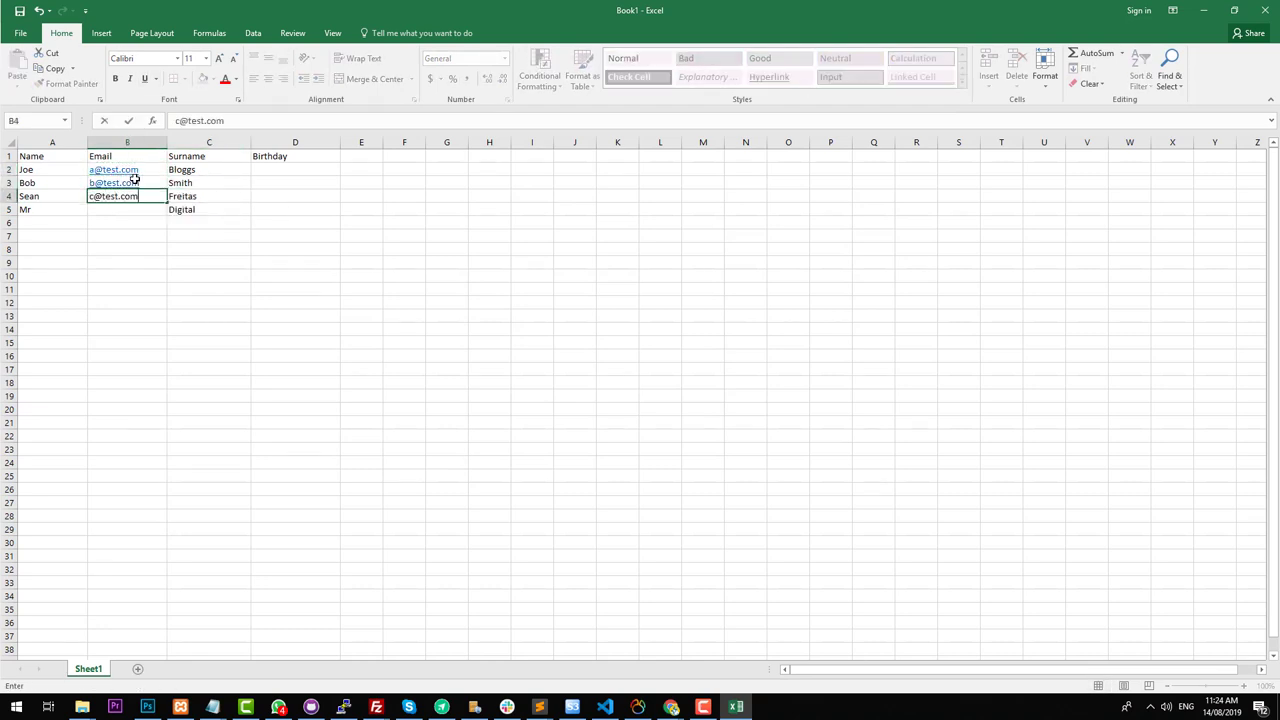
pyautogui.press('Return')
pyautogui.write('d@test.com')
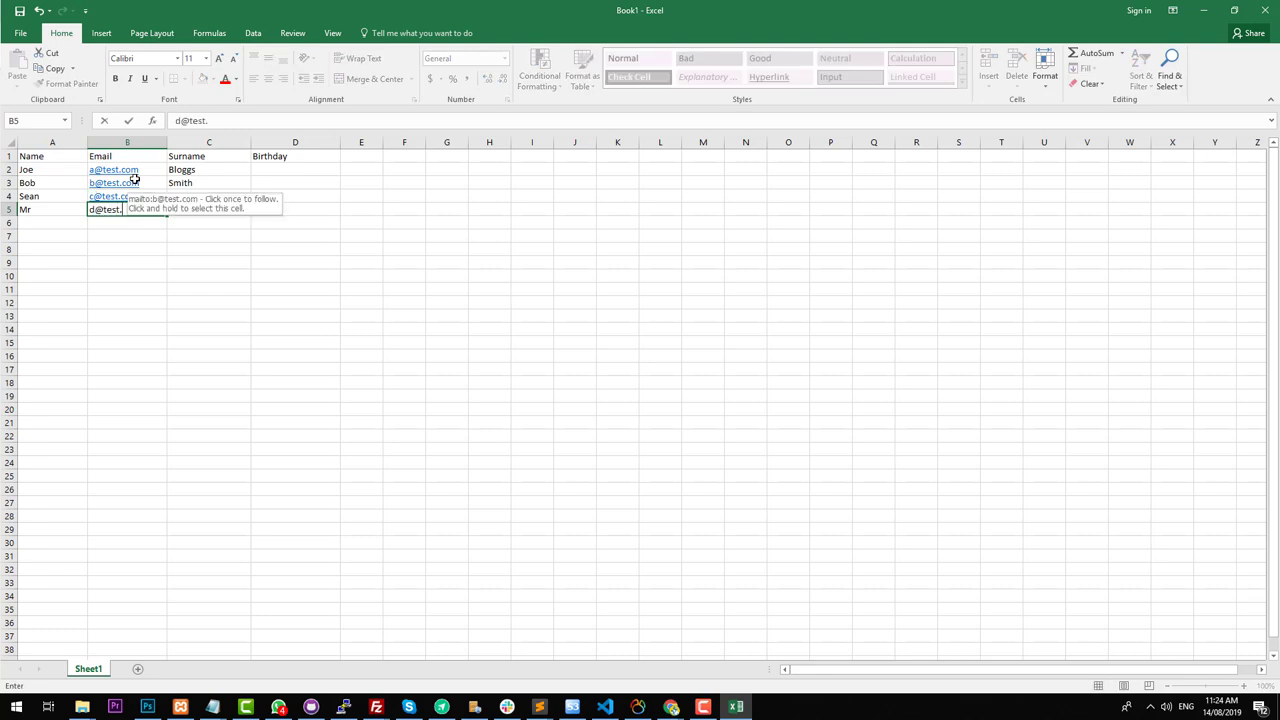
pyautogui.click(309, 303)
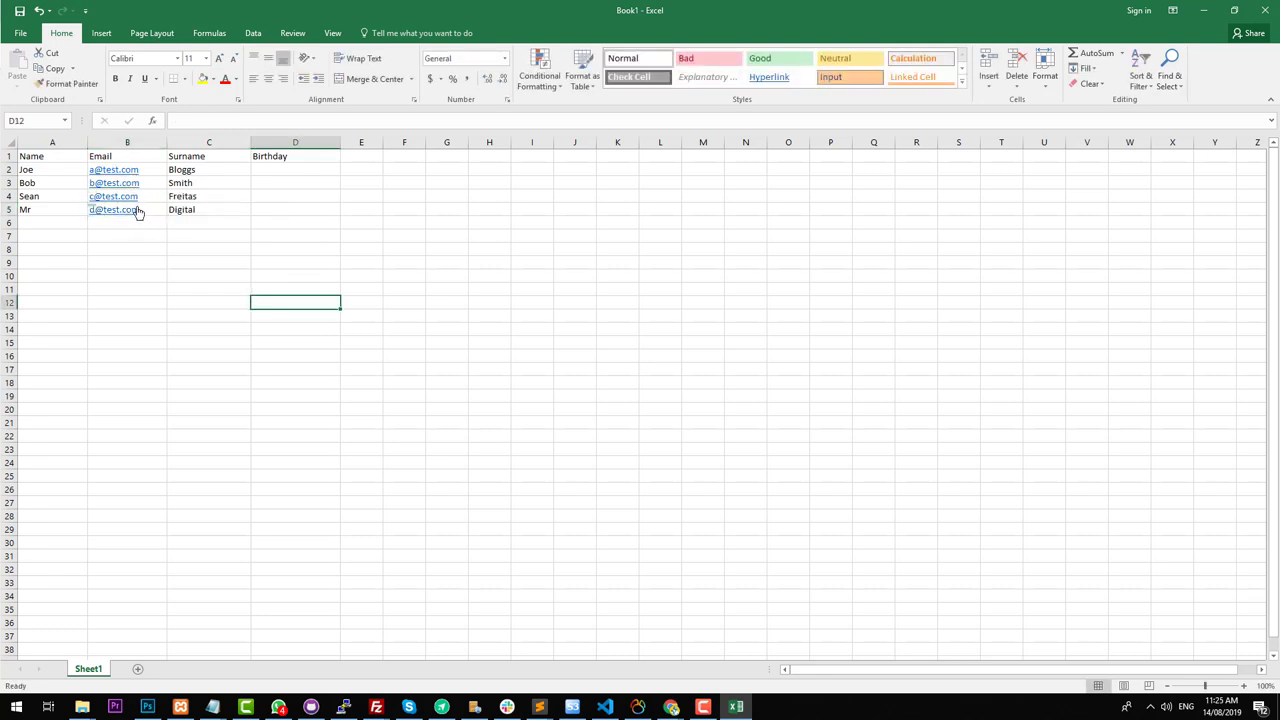
# Step: Enter the birthday 1986-08-10 in cell D2
pyautogui.click(262, 214)
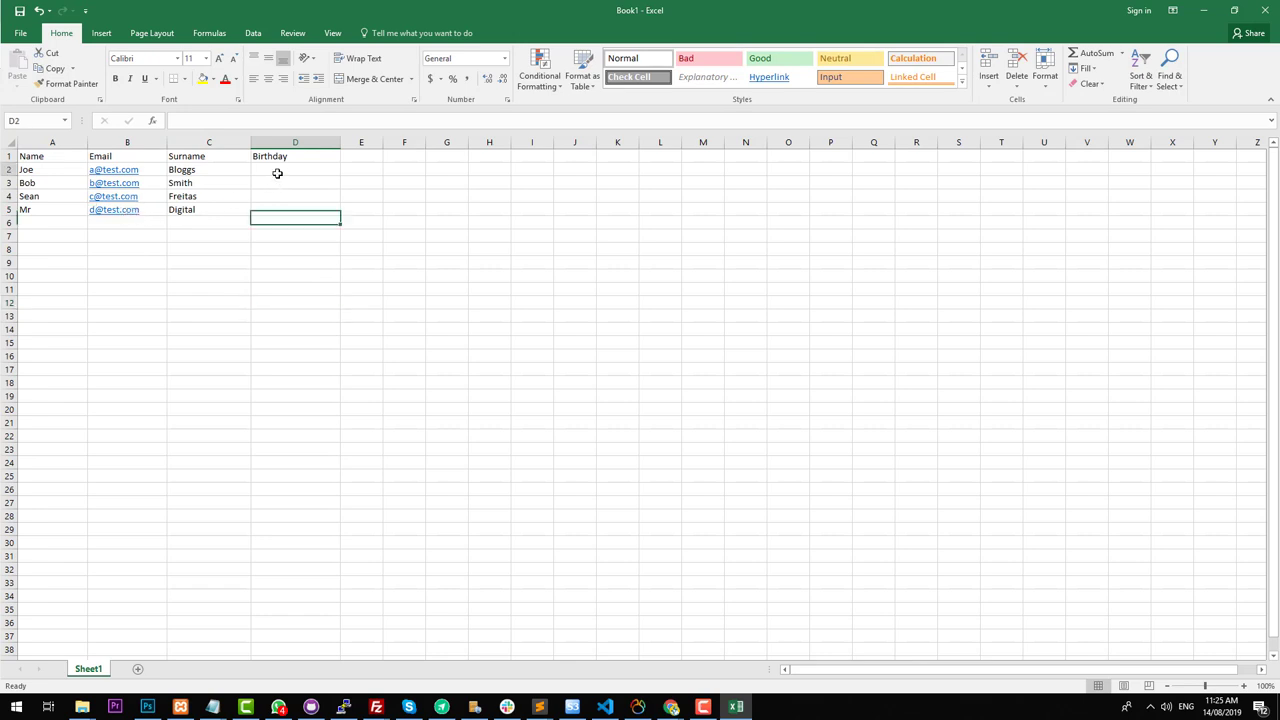
pyautogui.click(274, 171)
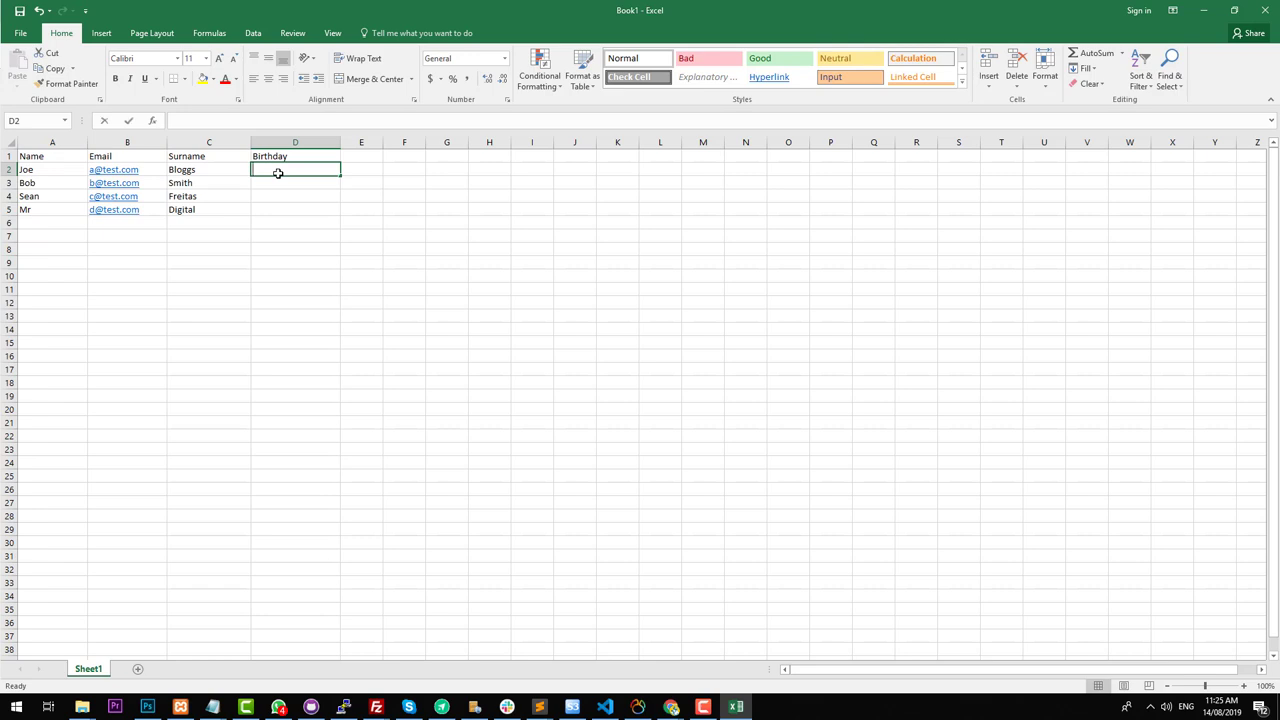
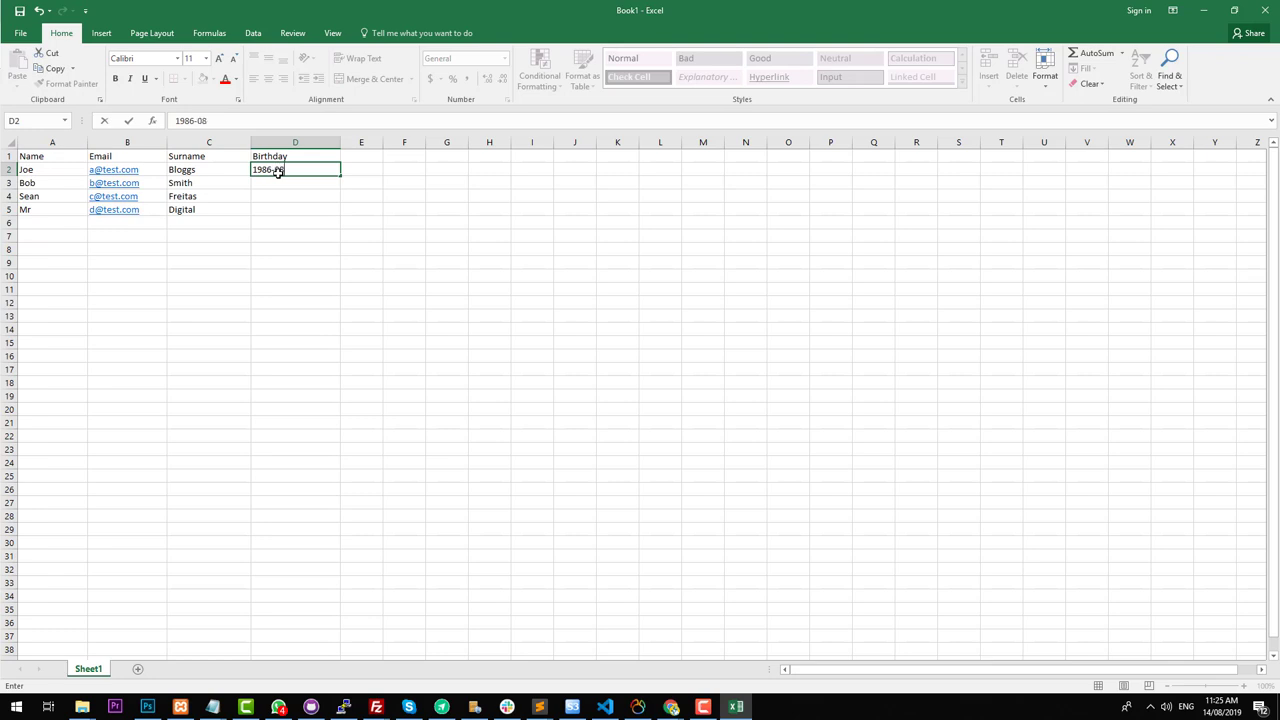
pyautogui.hotkey('ctrl', 'Return')
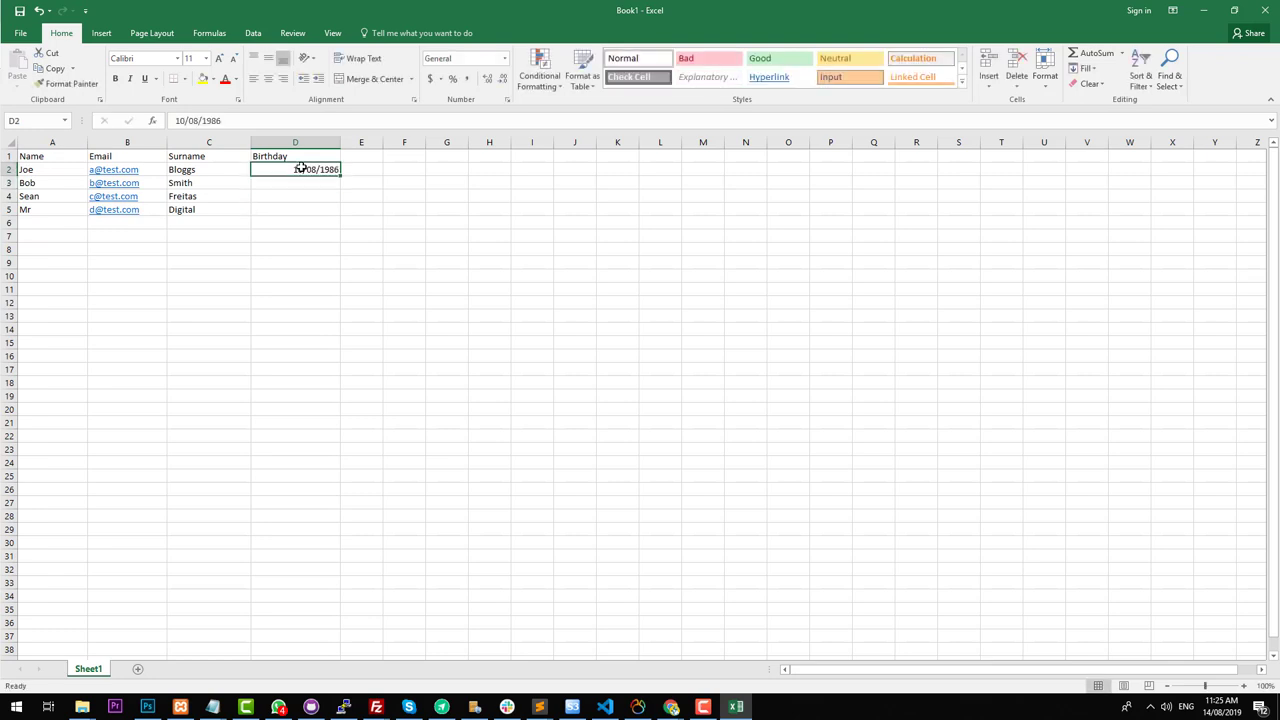
# Step: Copy the D2 birthday into D3, D4 and D5, then select column D
pyautogui.hotkey('ctrl', 'c')
pyautogui.click(309, 184)
pyautogui.hotkey('ctrl', 'v')
pyautogui.click(309, 197)
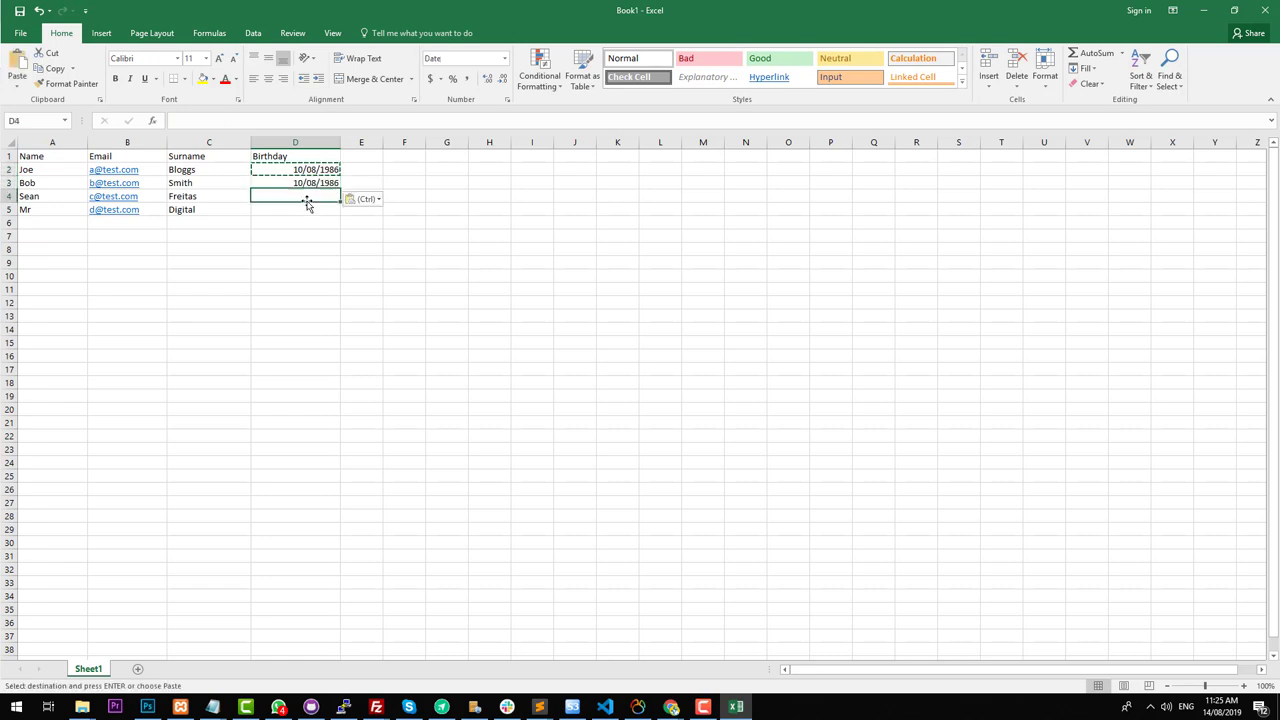
pyautogui.hotkey('ctrl', 'v')
pyautogui.click(306, 210)
pyautogui.hotkey('ctrl', 'v')
pyautogui.click(457, 251)
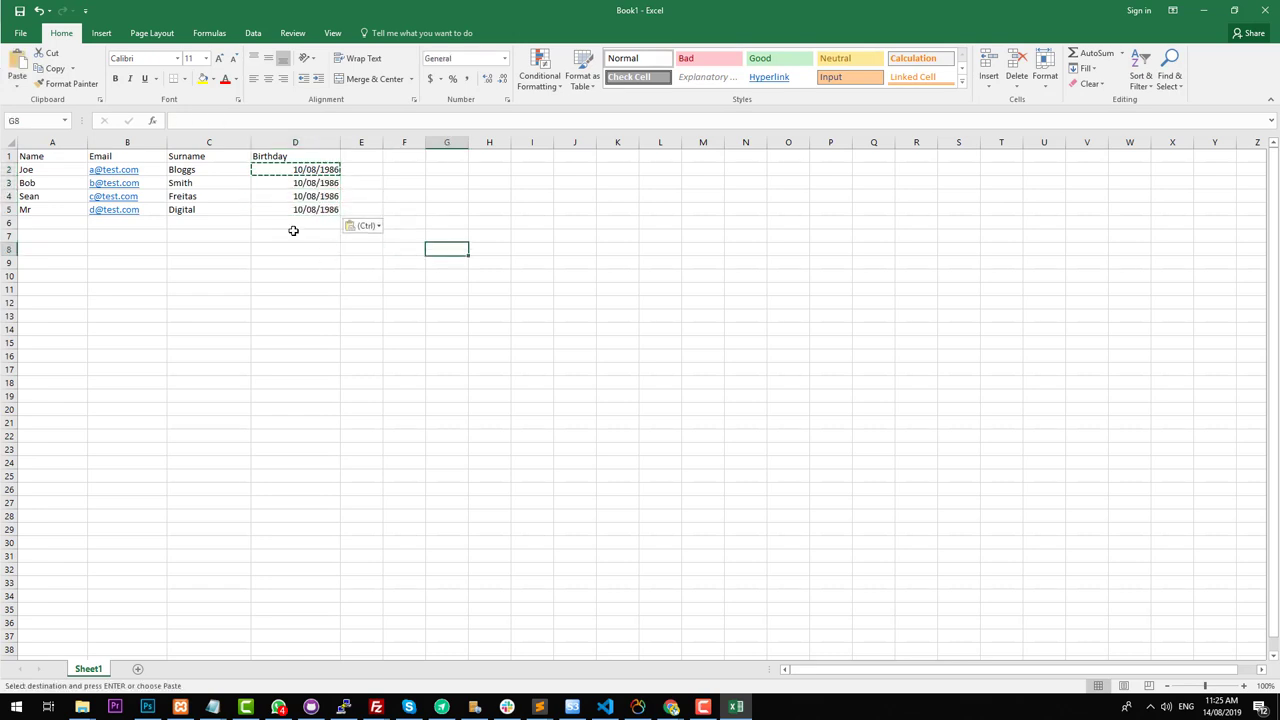
pyautogui.click(295, 234)
pyautogui.click(313, 142)
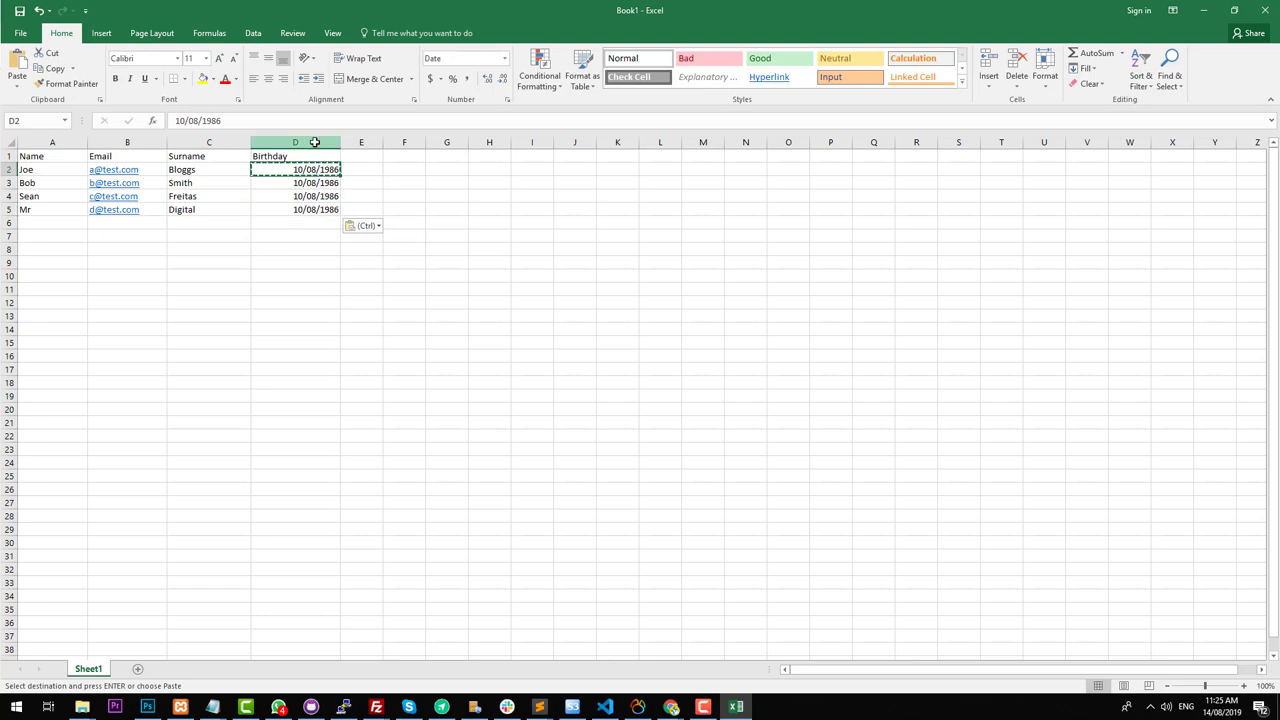
# Step: Format the Birthday column as Text
pyautogui.rightClick(313, 142)
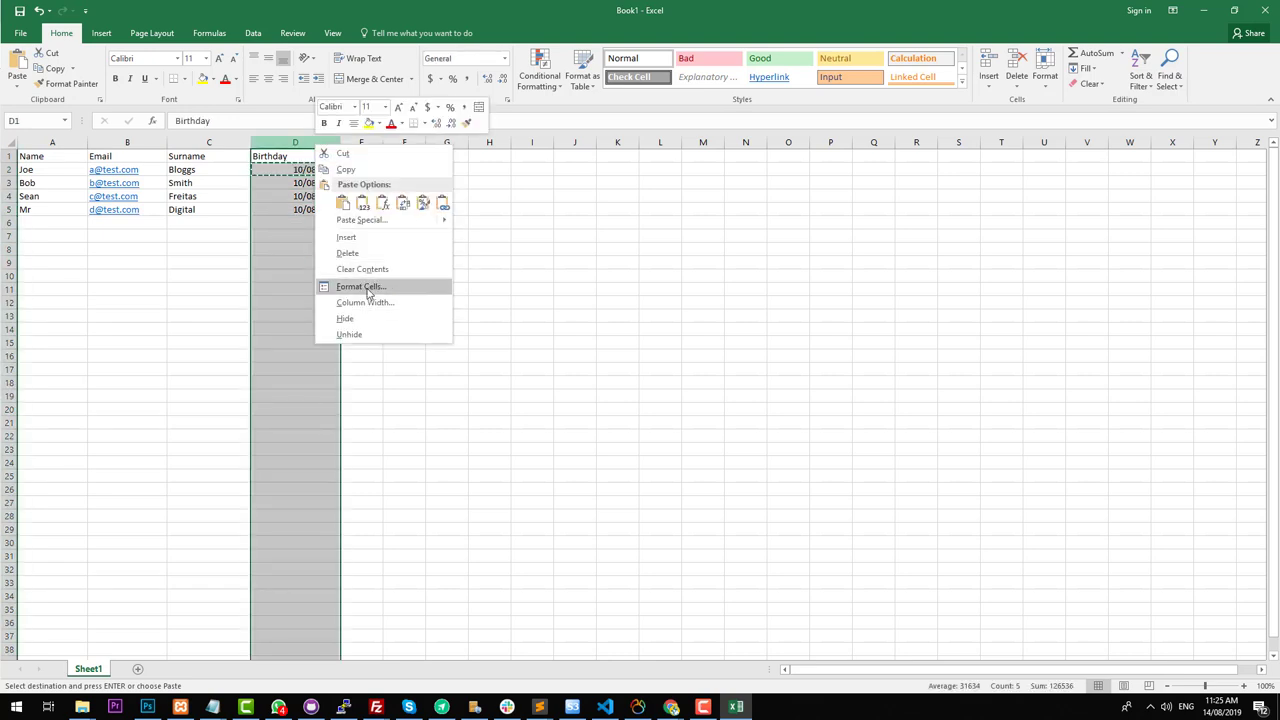
pyautogui.click(362, 287)
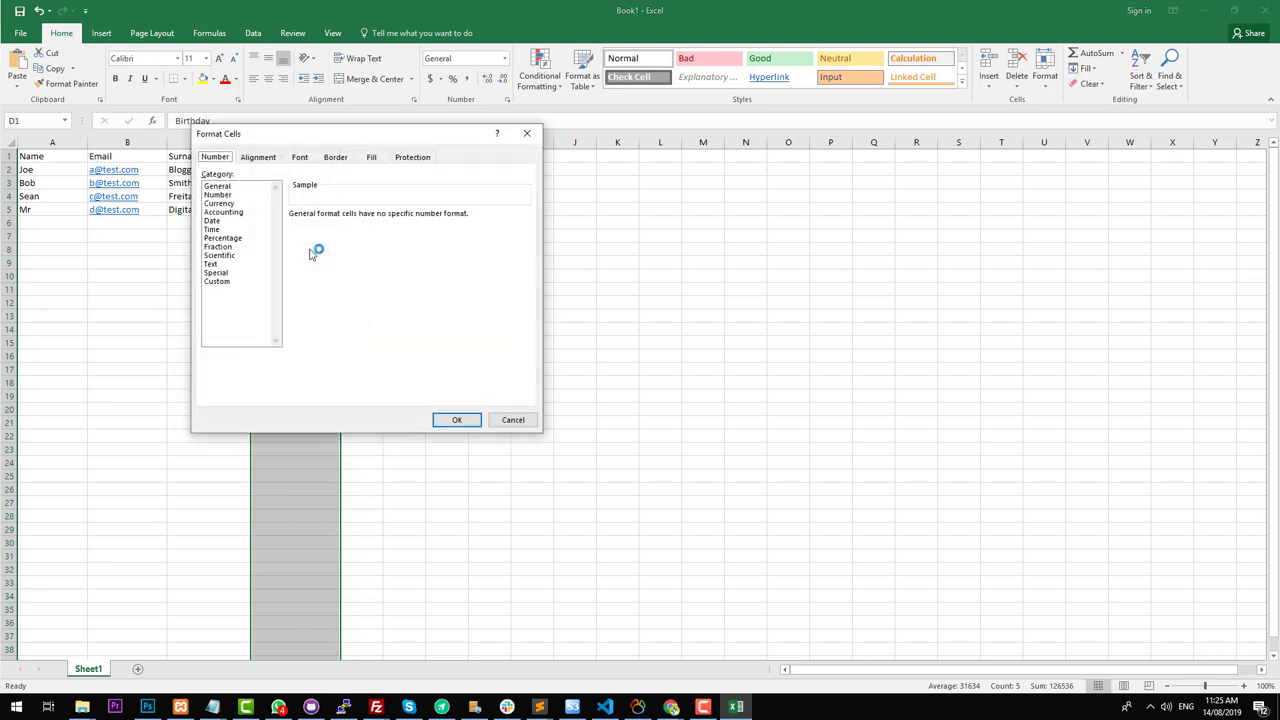
pyautogui.click(244, 265)
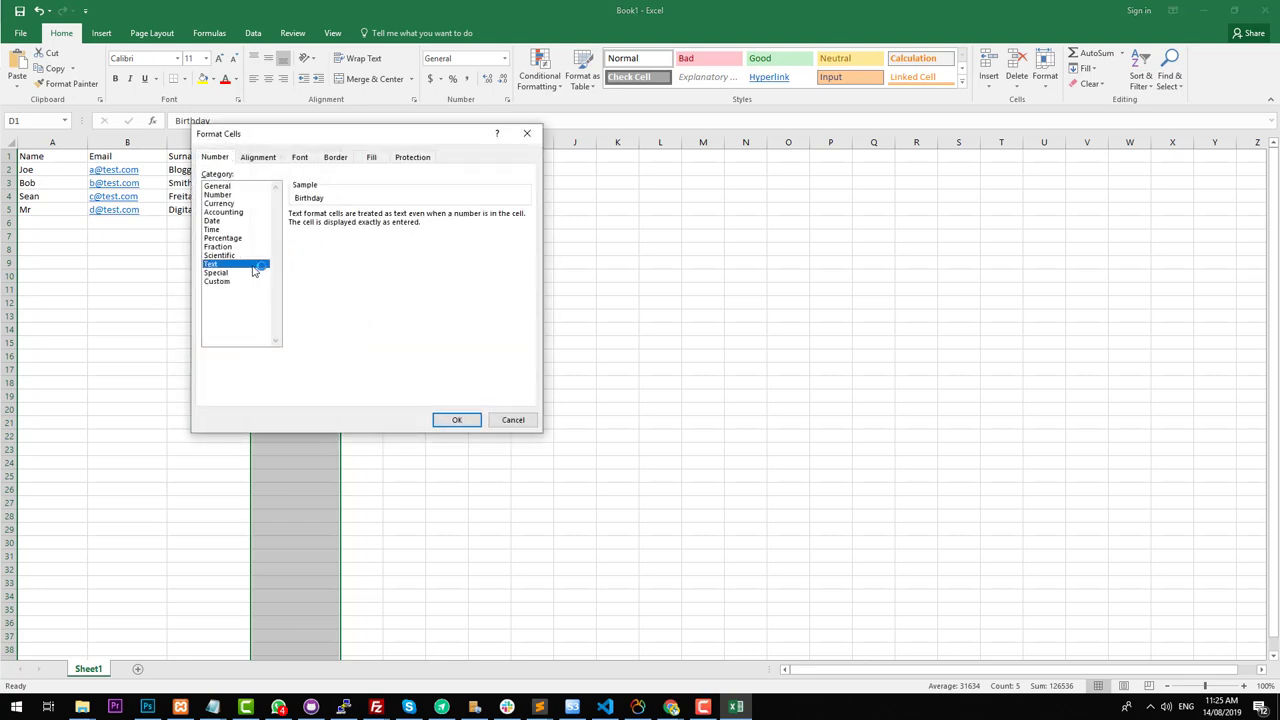
pyautogui.click(448, 418)
pyautogui.click(330, 281)
# Step: Replace D2:D5 with a date series from 1986-10-05 to 1986-10-08
pyautogui.click(295, 174)
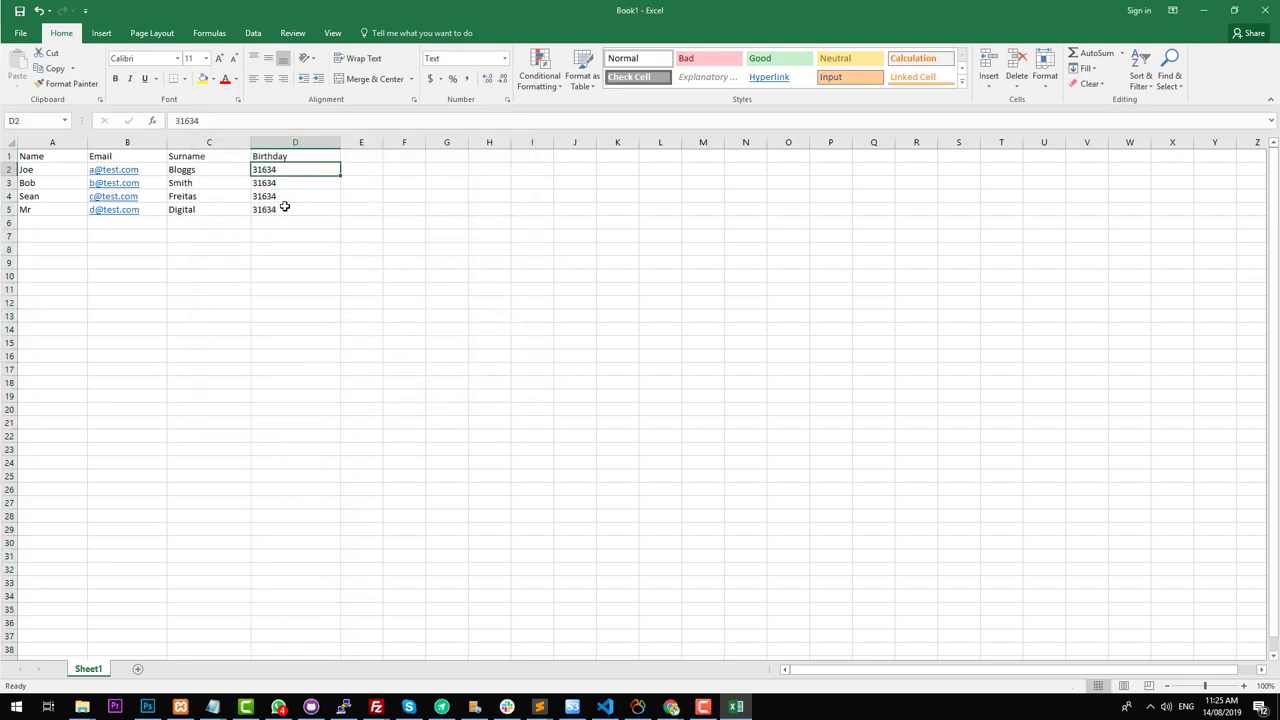
pyautogui.hotkey('ctrl', 'shift', 'Down')
pyautogui.press('Delete')
pyautogui.click(324, 175)
pyautogui.write('20')
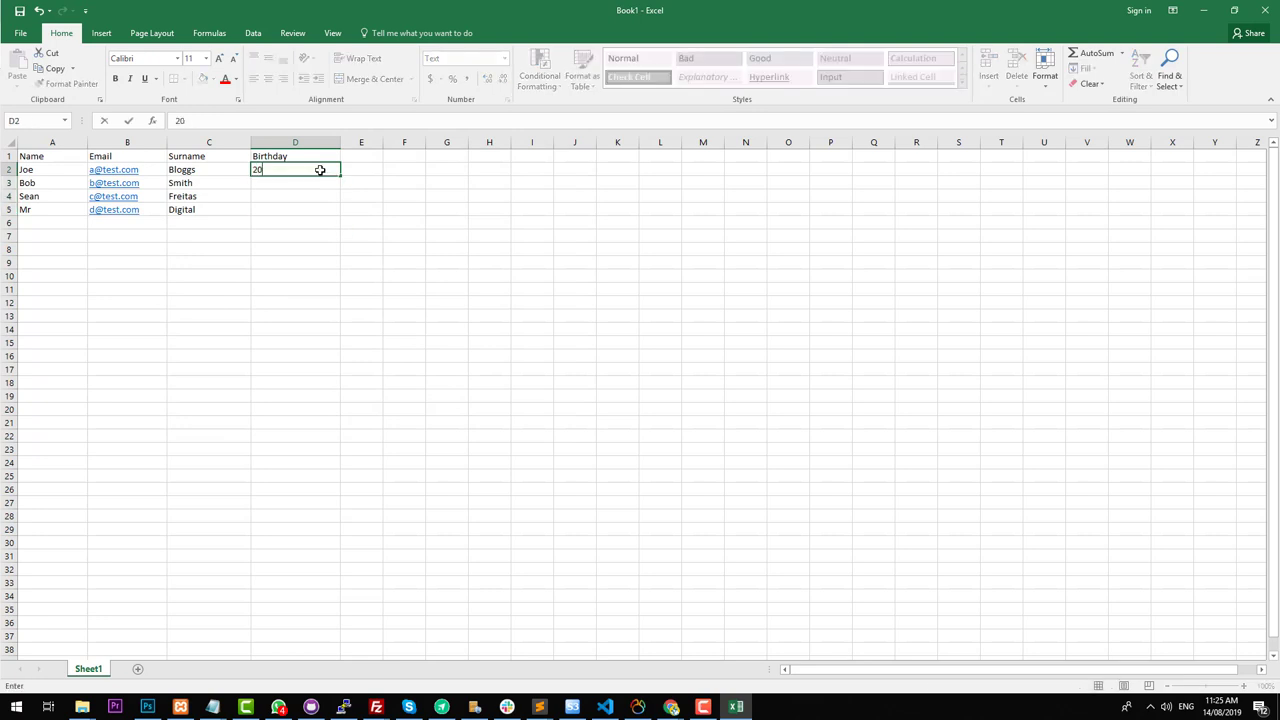
pyautogui.press('BackSpace')
pyautogui.press('BackSpace')
pyautogui.write('1986-10-05')
pyautogui.press('Return')
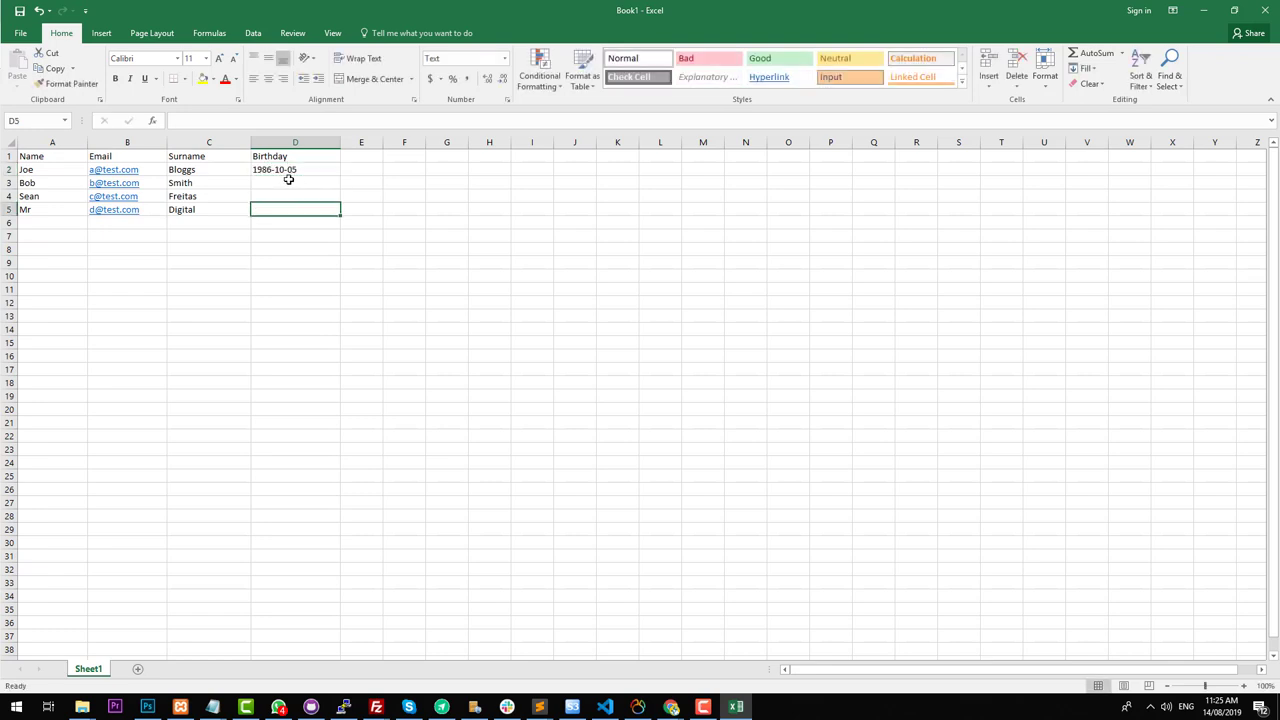
pyautogui.click(313, 173)
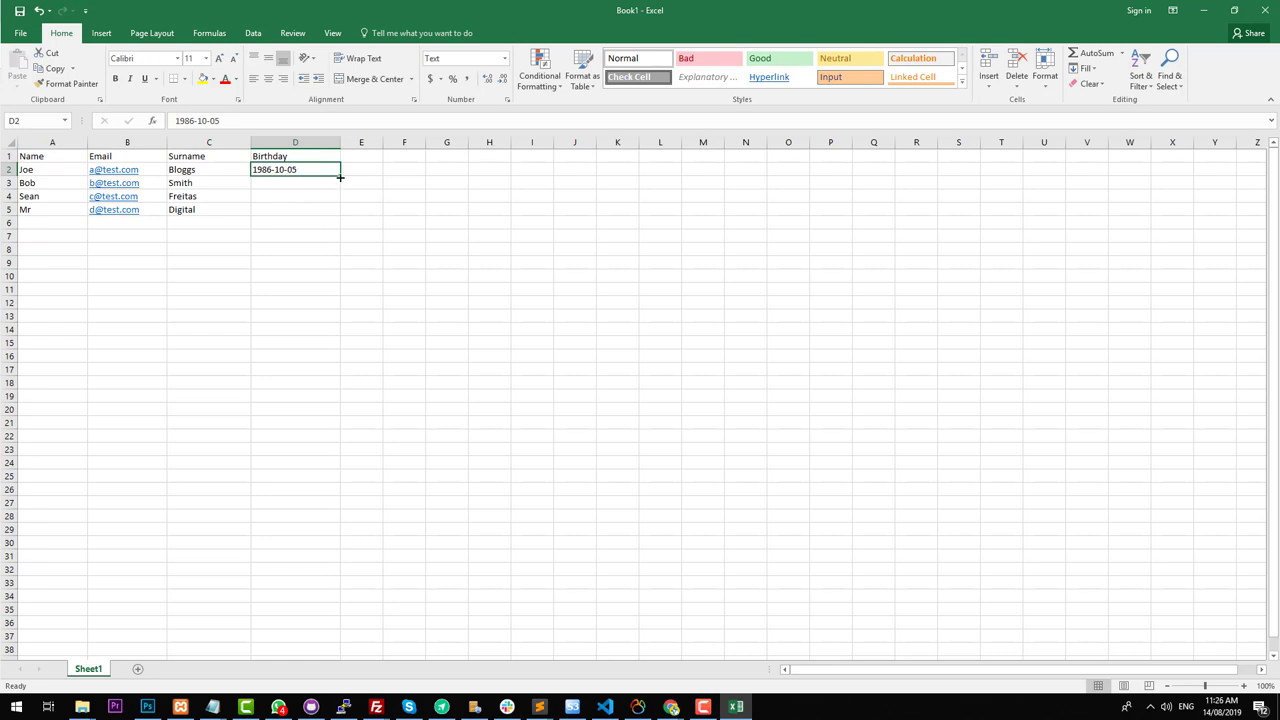
pyautogui.moveTo(341, 175); pyautogui.dragTo(329, 217)
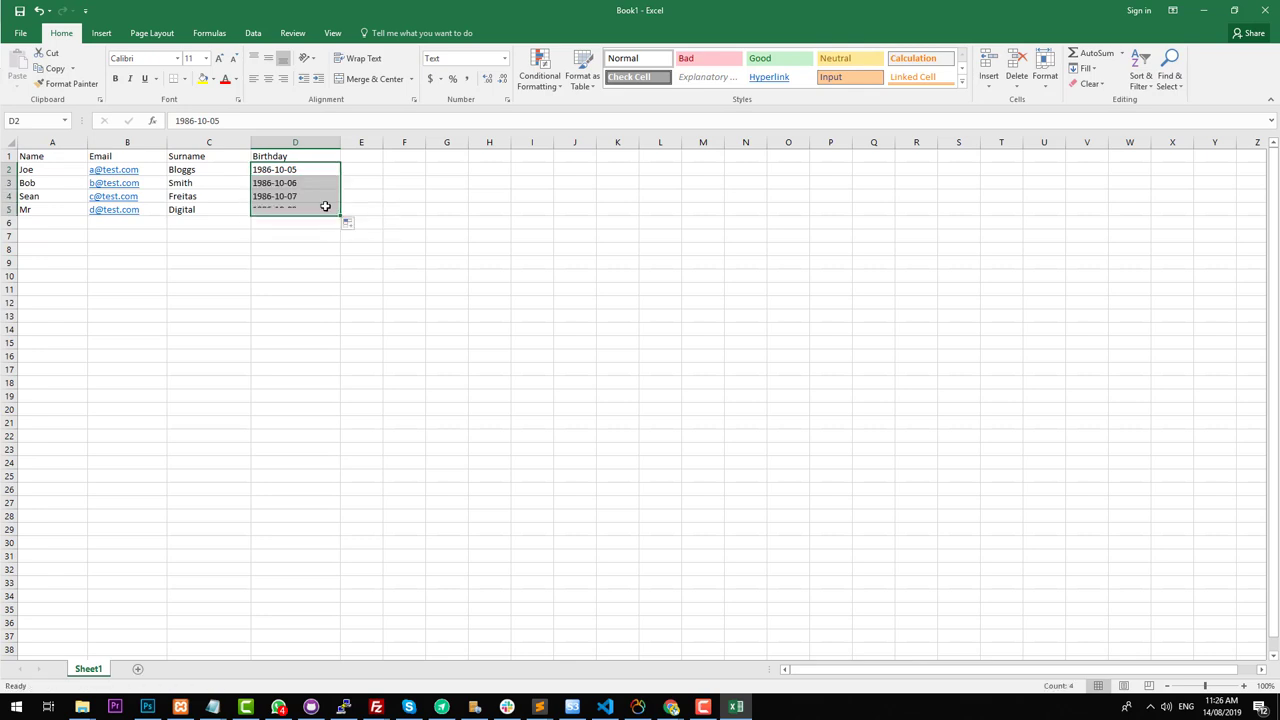
pyautogui.click(385, 219)
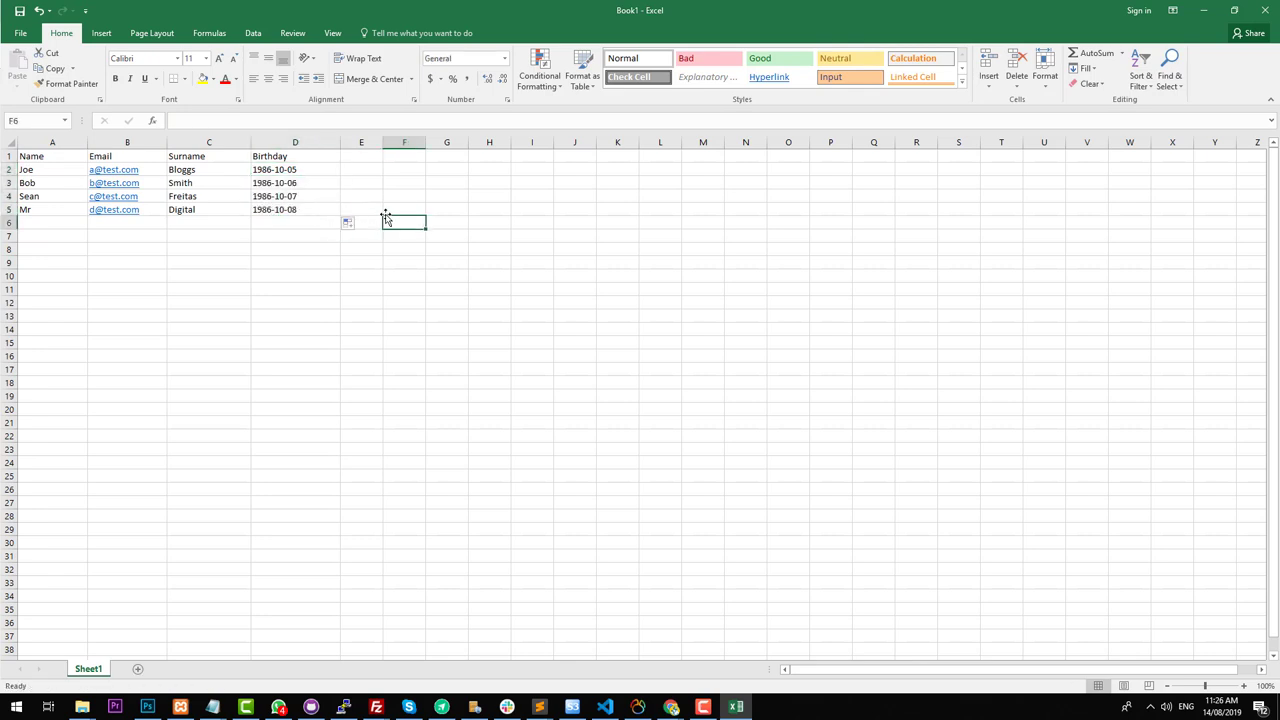
pyautogui.click(287, 264)
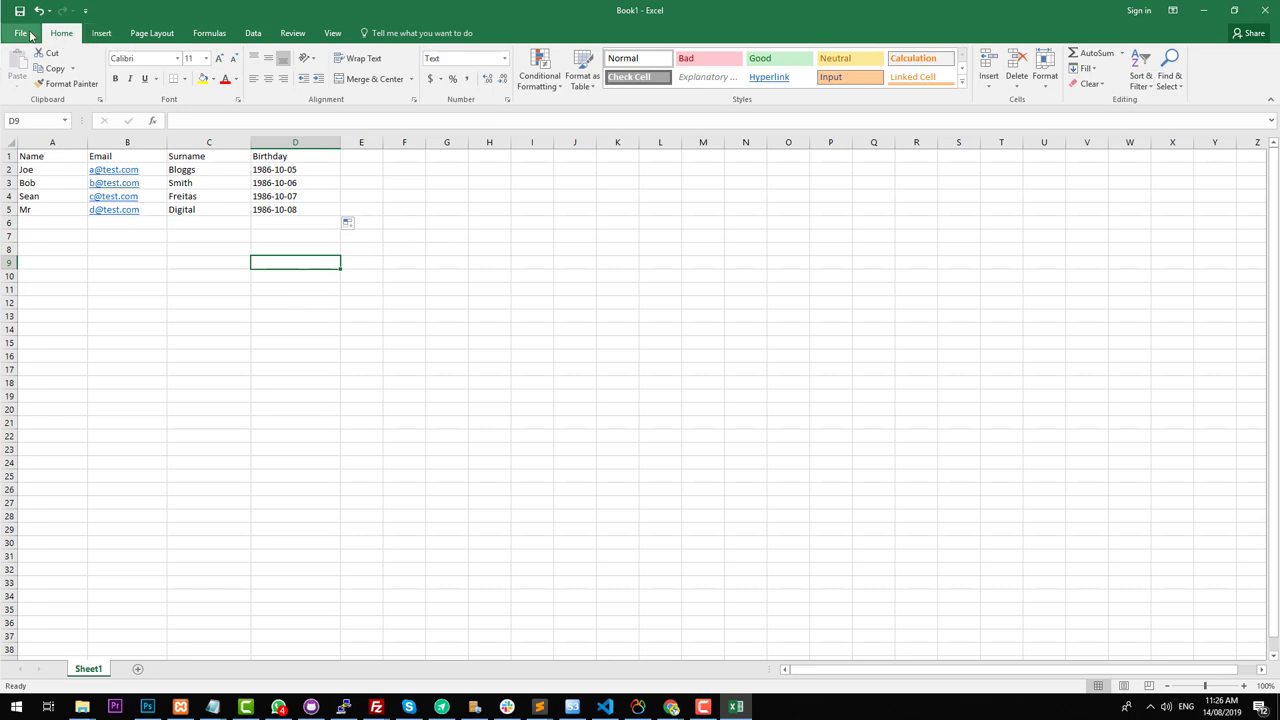
# Step: Save the sheet to the Desktop as subscribers.csv (CSV MS-DOS) and close Excel without saving
pyautogui.click(20, 33)
pyautogui.click(47, 164)
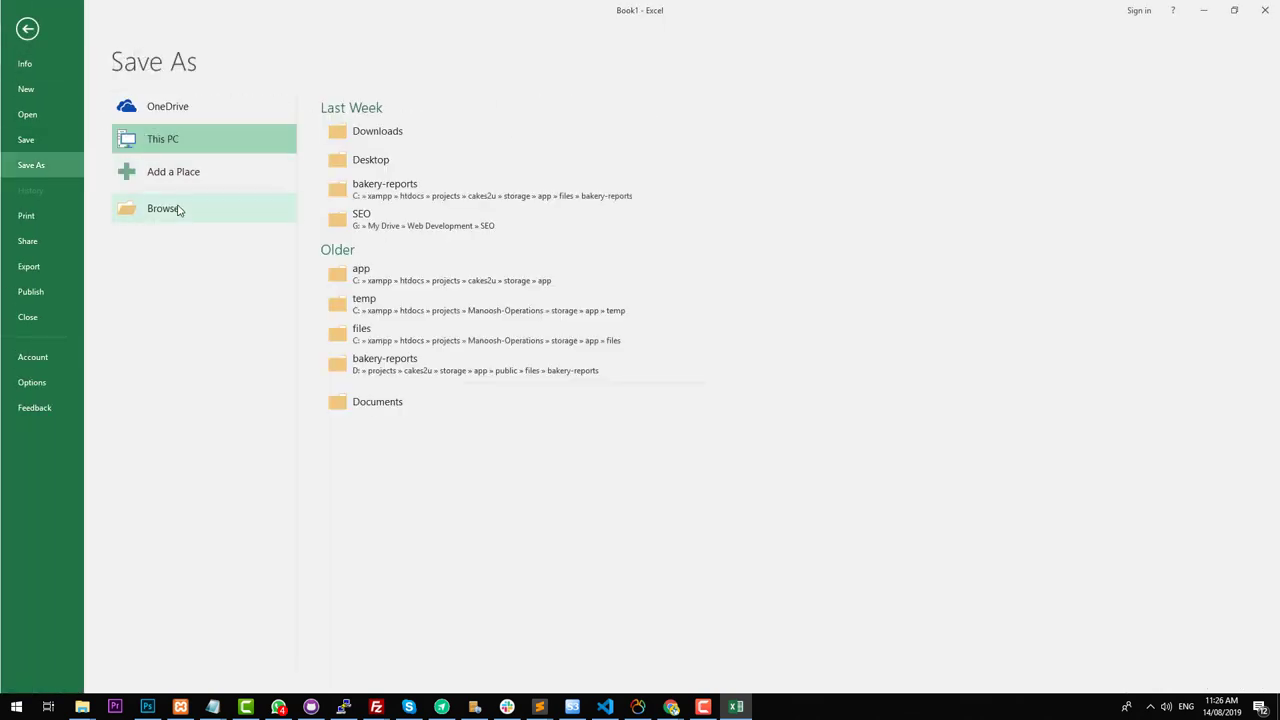
pyautogui.click(206, 217)
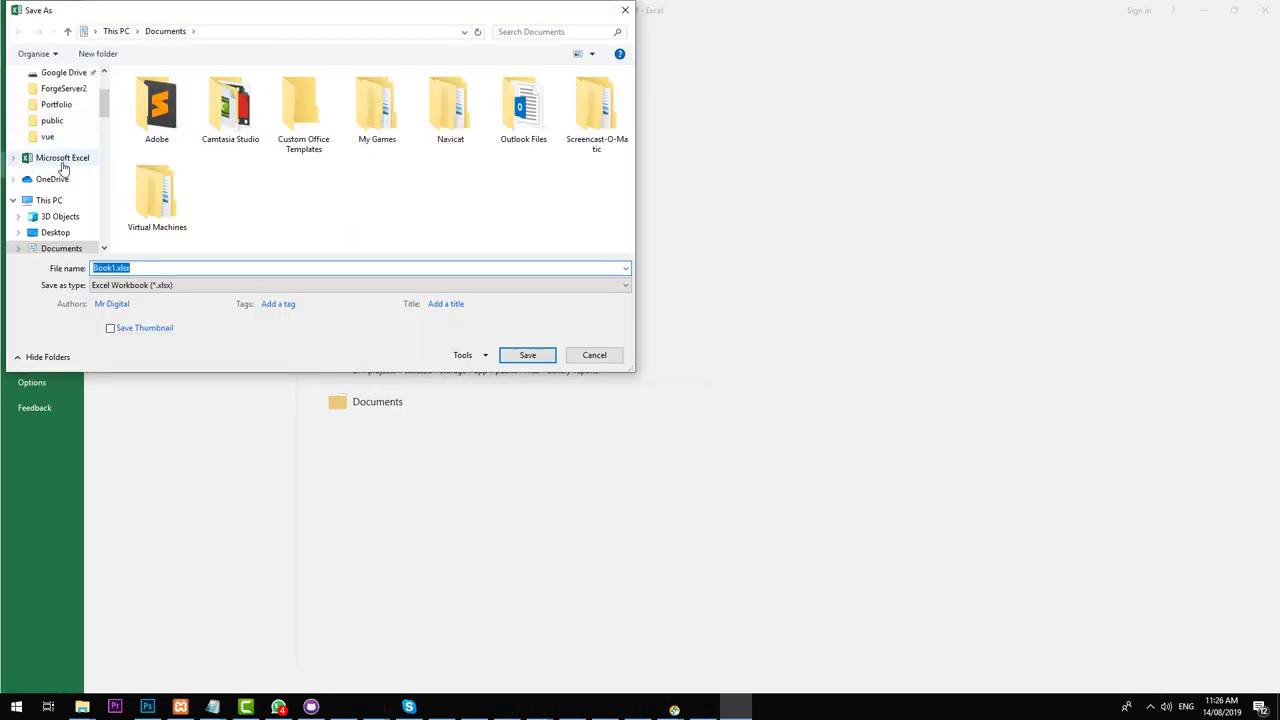
pyautogui.click(60, 231)
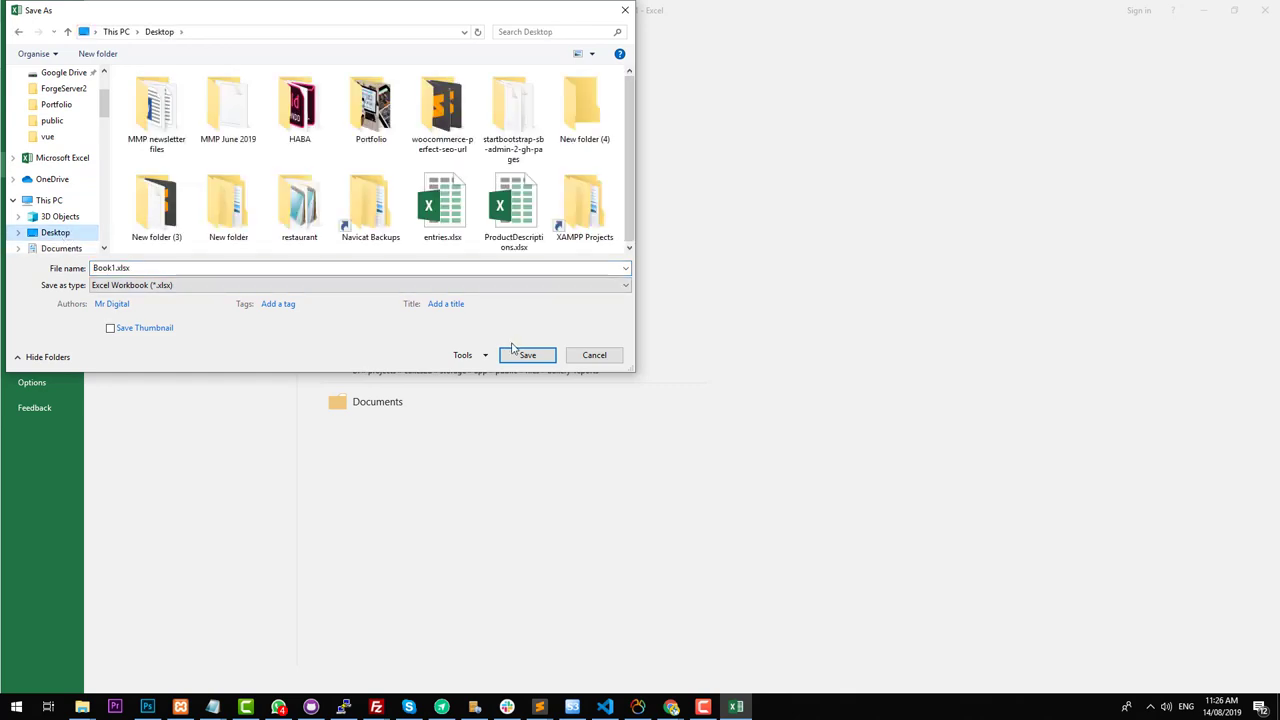
pyautogui.click(402, 285)
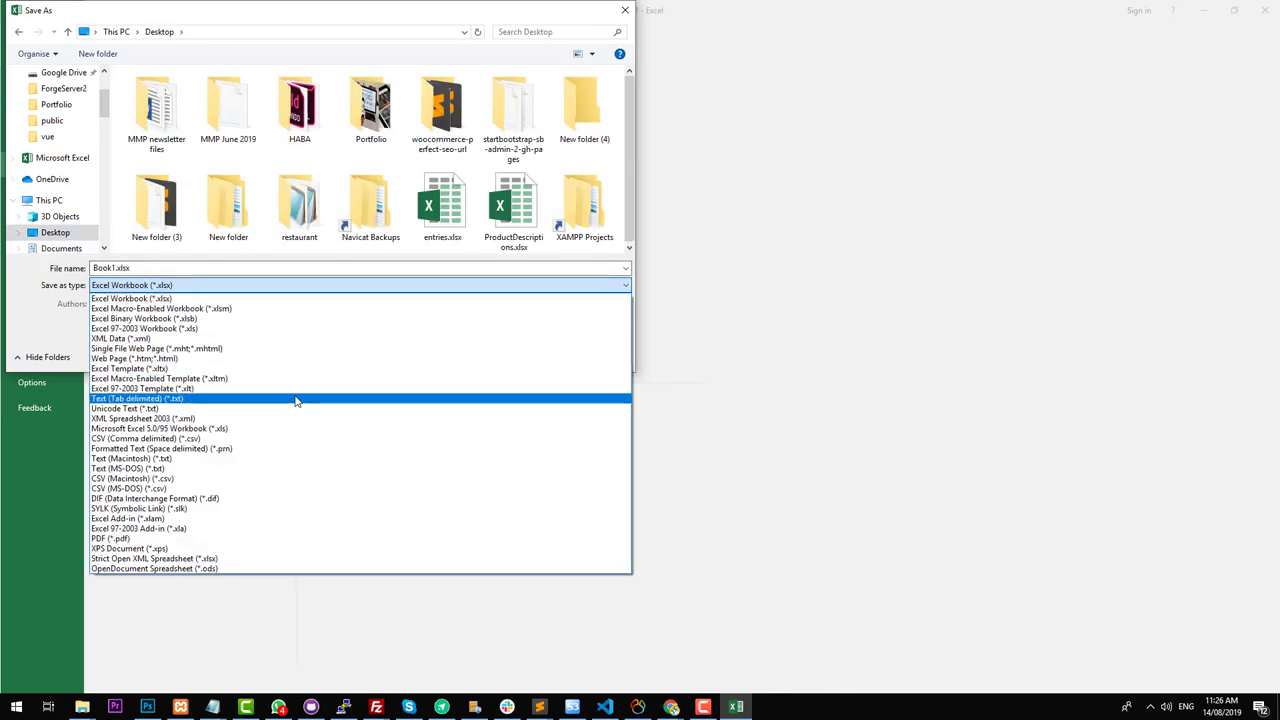
pyautogui.click(263, 490)
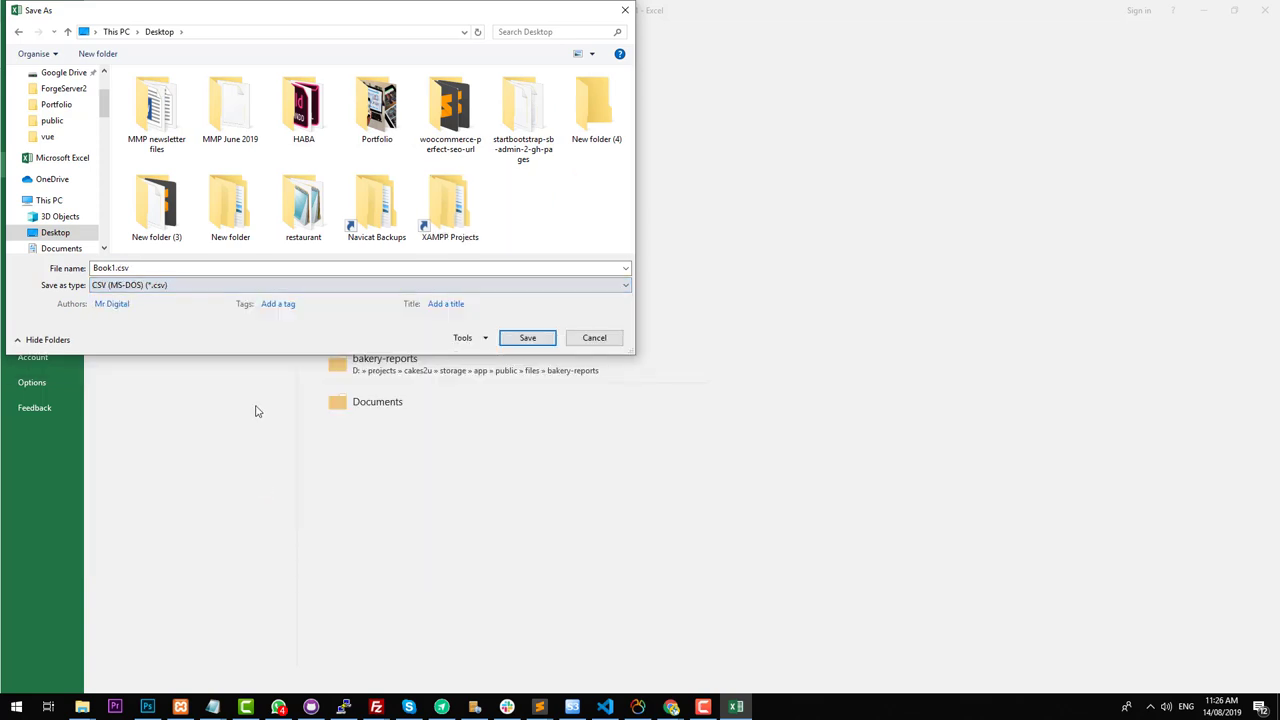
pyautogui.click(205, 262)
pyautogui.hotkey('ctrl', 'a')
pyautogui.write('sub')
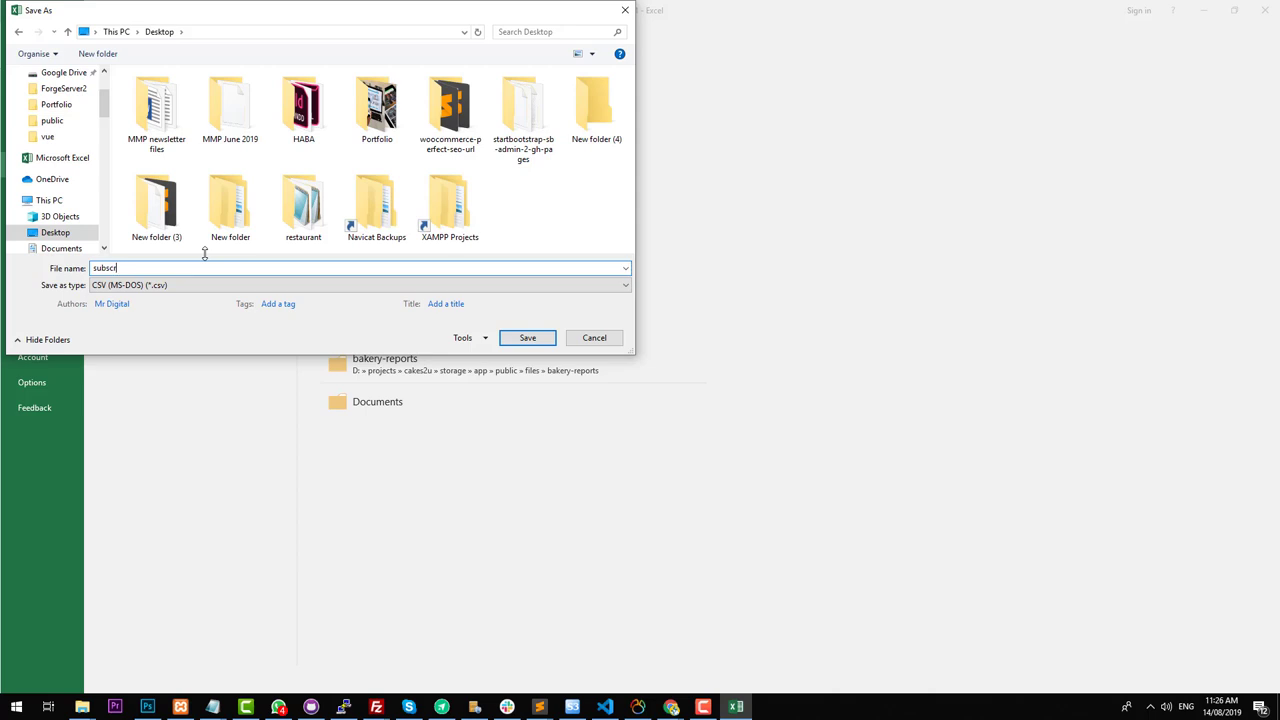
pyautogui.write('scribers')
pyautogui.press('Return')
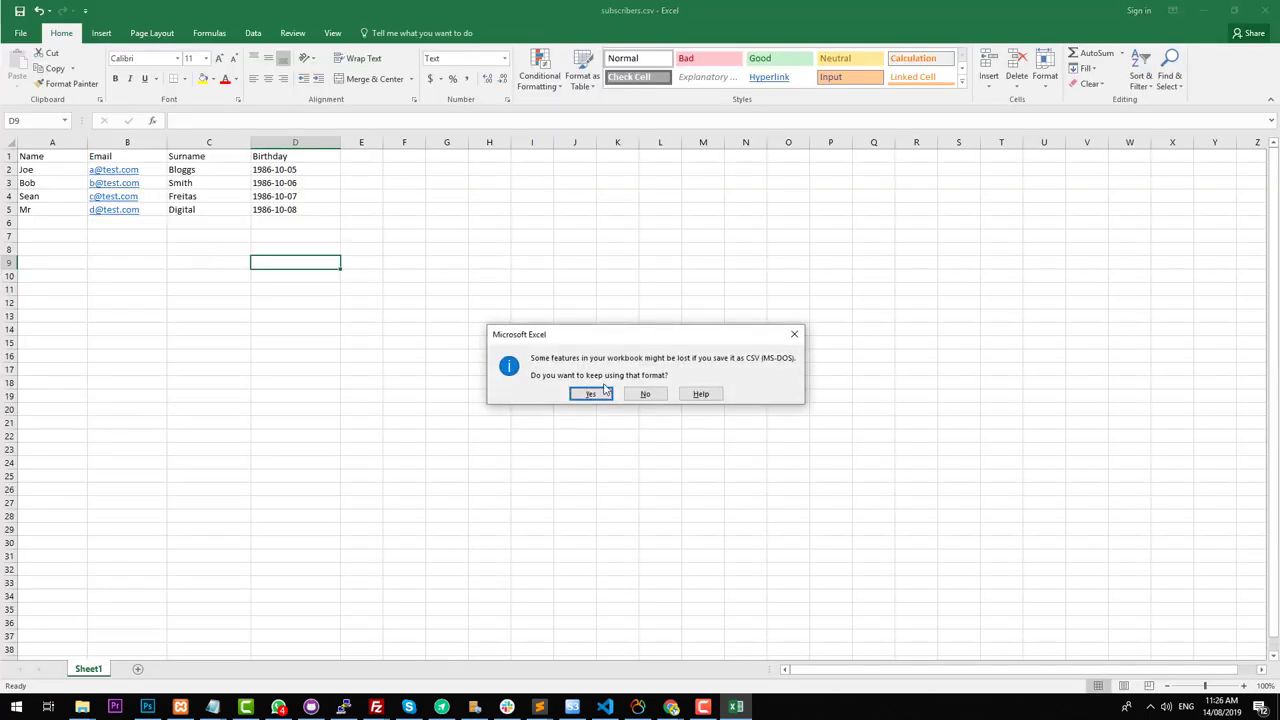
pyautogui.press('Return')
pyautogui.click(1265, 10)
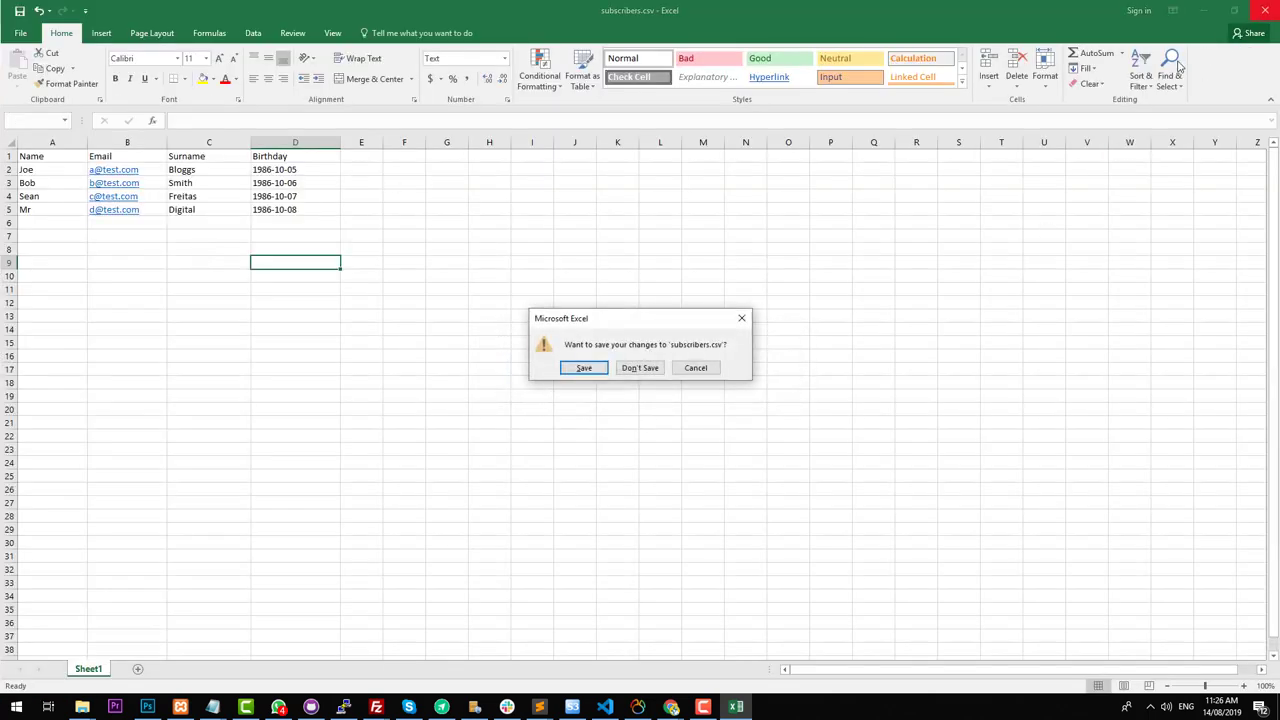
pyautogui.click(645, 367)
# Step: Import subscribers.csv from the Desktop into the Sendy list
pyautogui.click(258, 397)
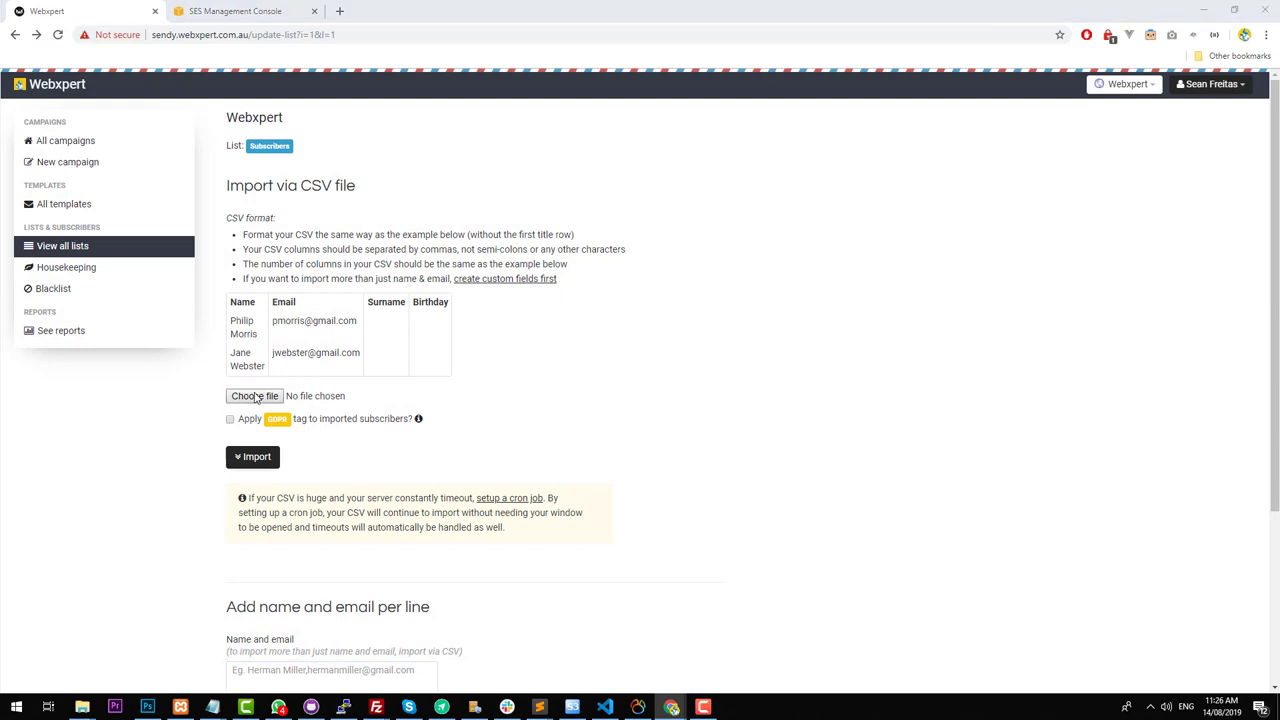
pyautogui.doubleClick(356, 216)
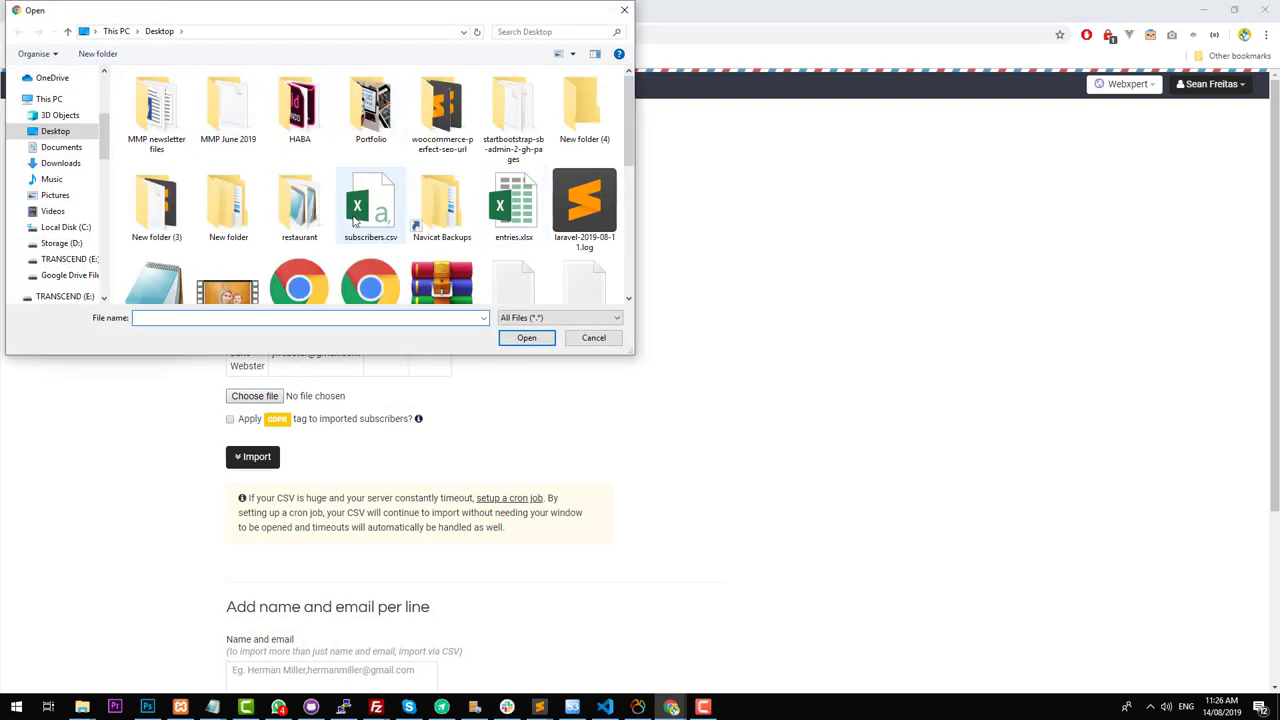
pyautogui.click(253, 456)
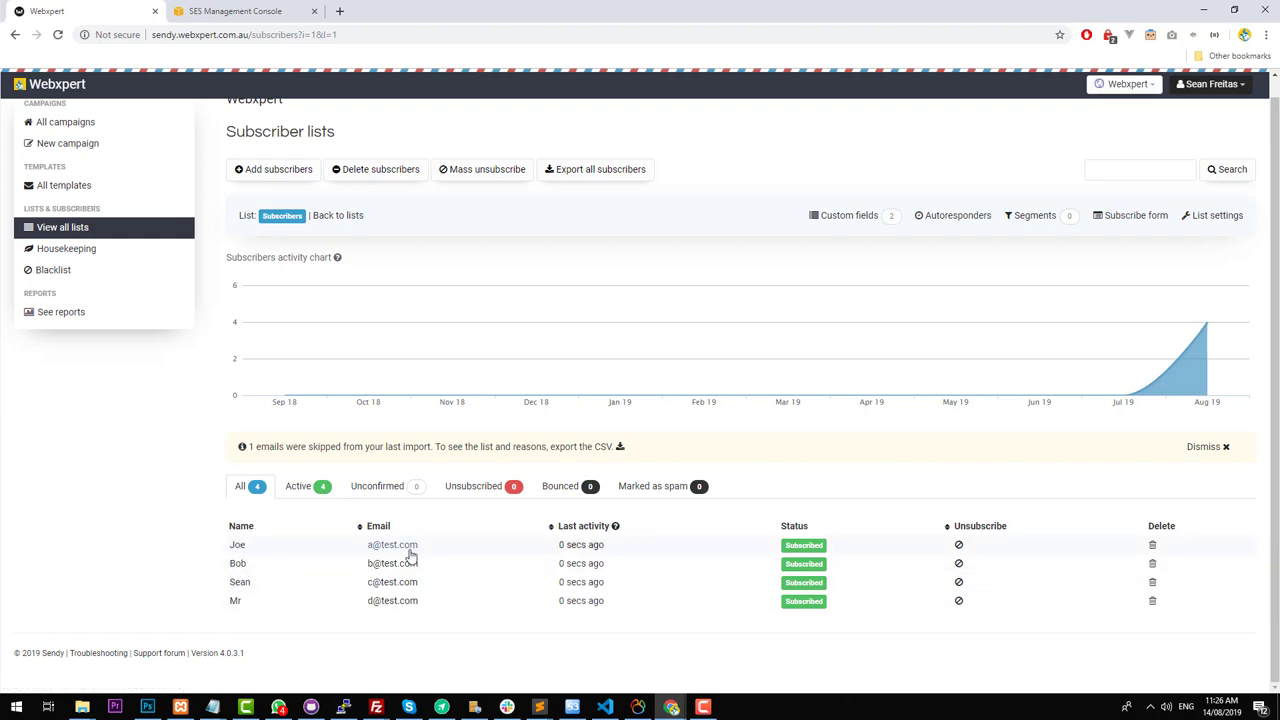
pyautogui.click(238, 545)
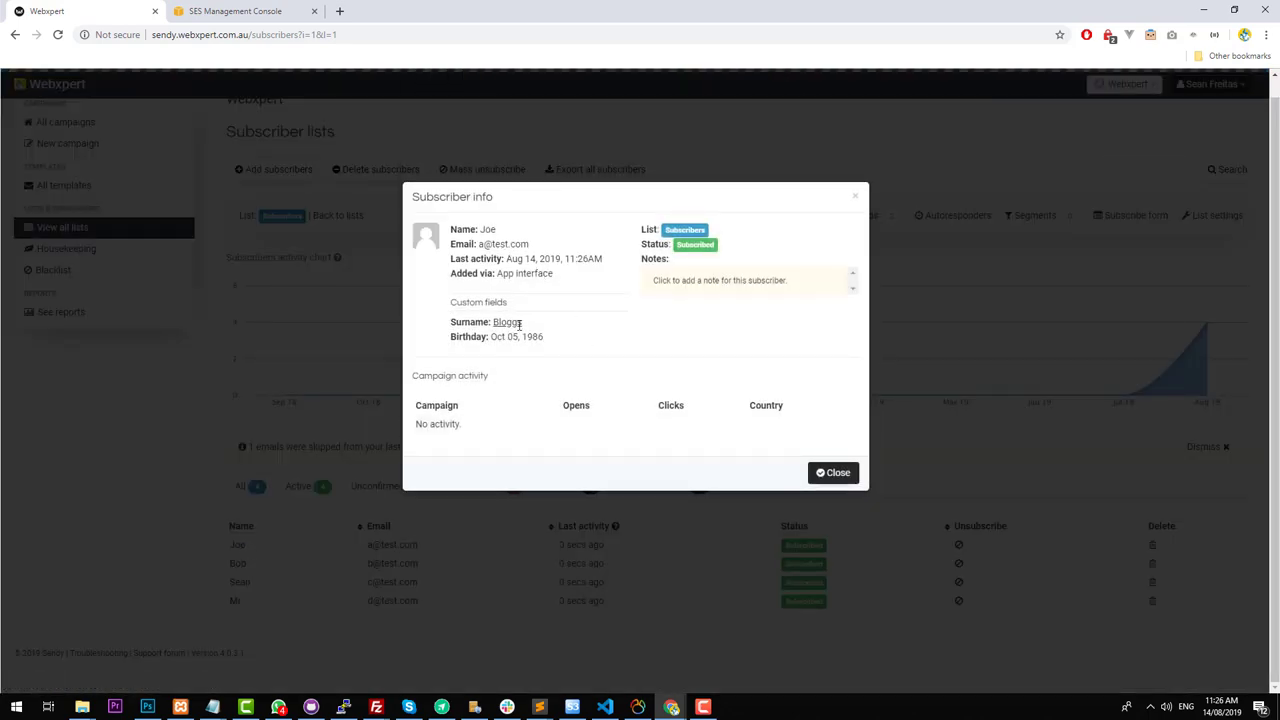
pyautogui.doubleClick(507, 322)
pyautogui.doubleClick(530, 336)
pyautogui.moveTo(514, 336); pyautogui.dragTo(491, 337)
pyautogui.click(583, 340)
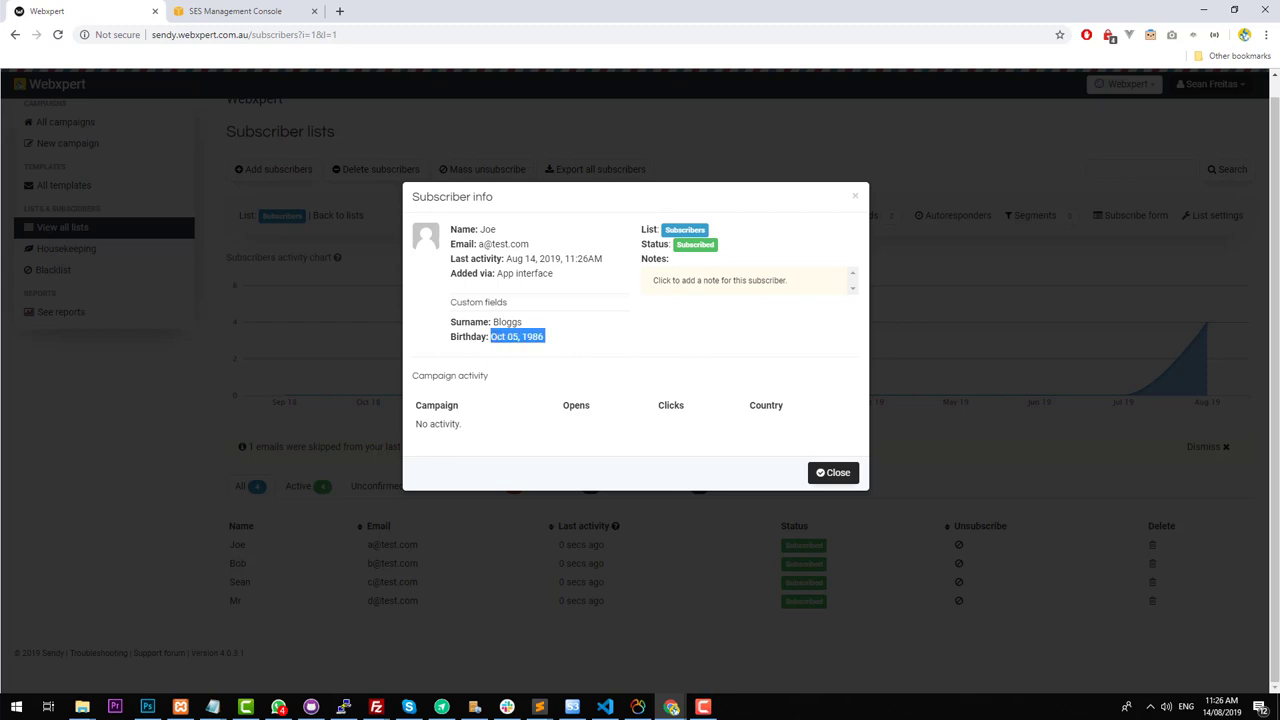
pyautogui.click(846, 471)
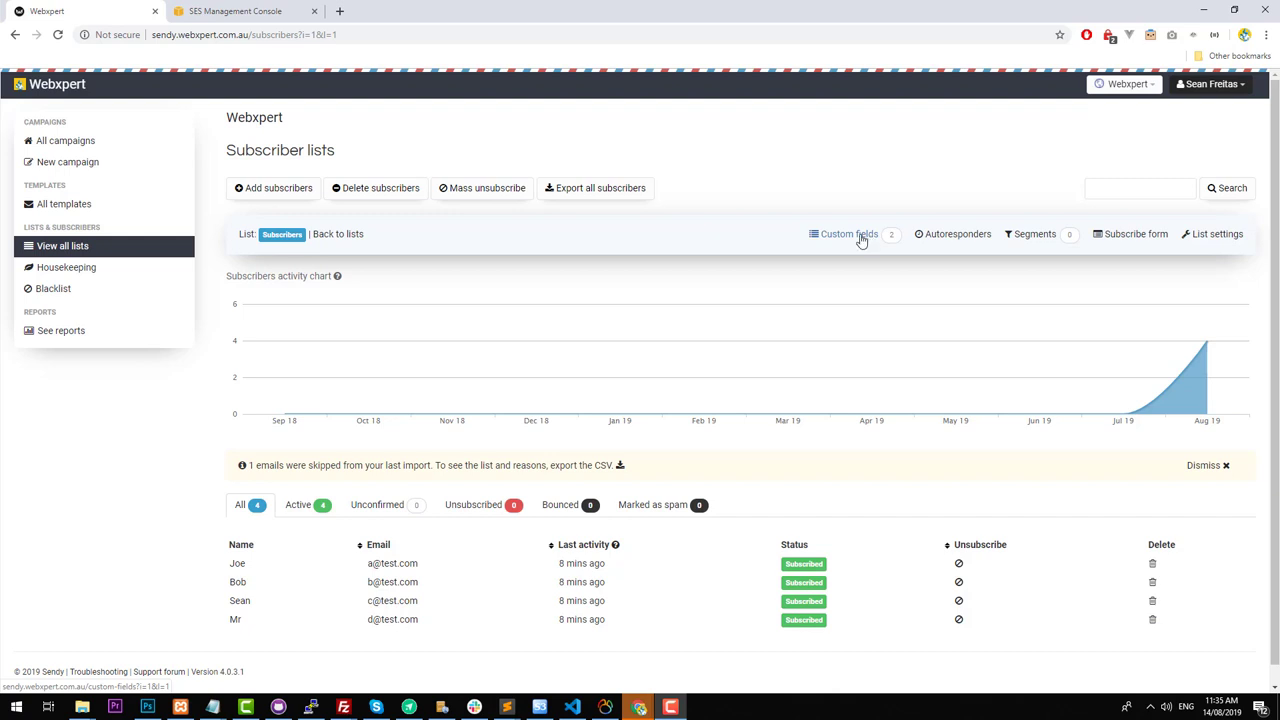
# Step: Open the Import via CSV page and bring up the cron job setup instructions for large imports
pyautogui.click(277, 191)
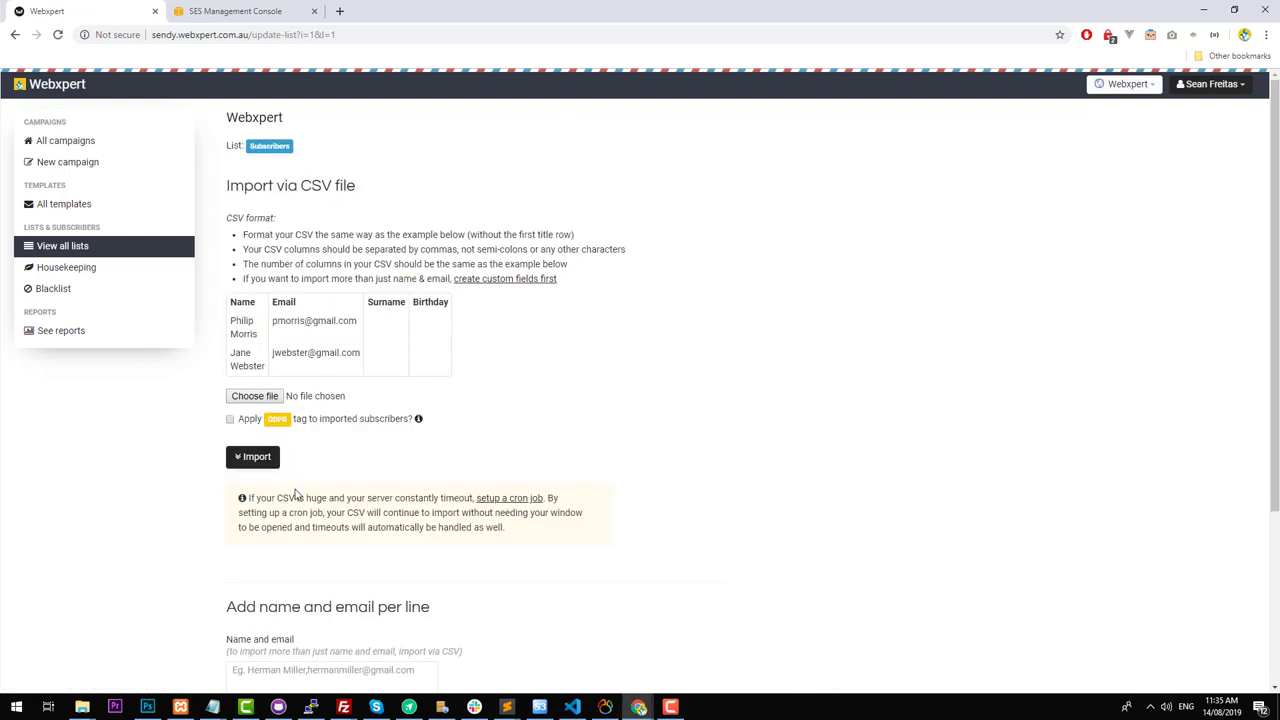
pyautogui.moveTo(250, 497); pyautogui.dragTo(420, 498)
pyautogui.click(431, 500)
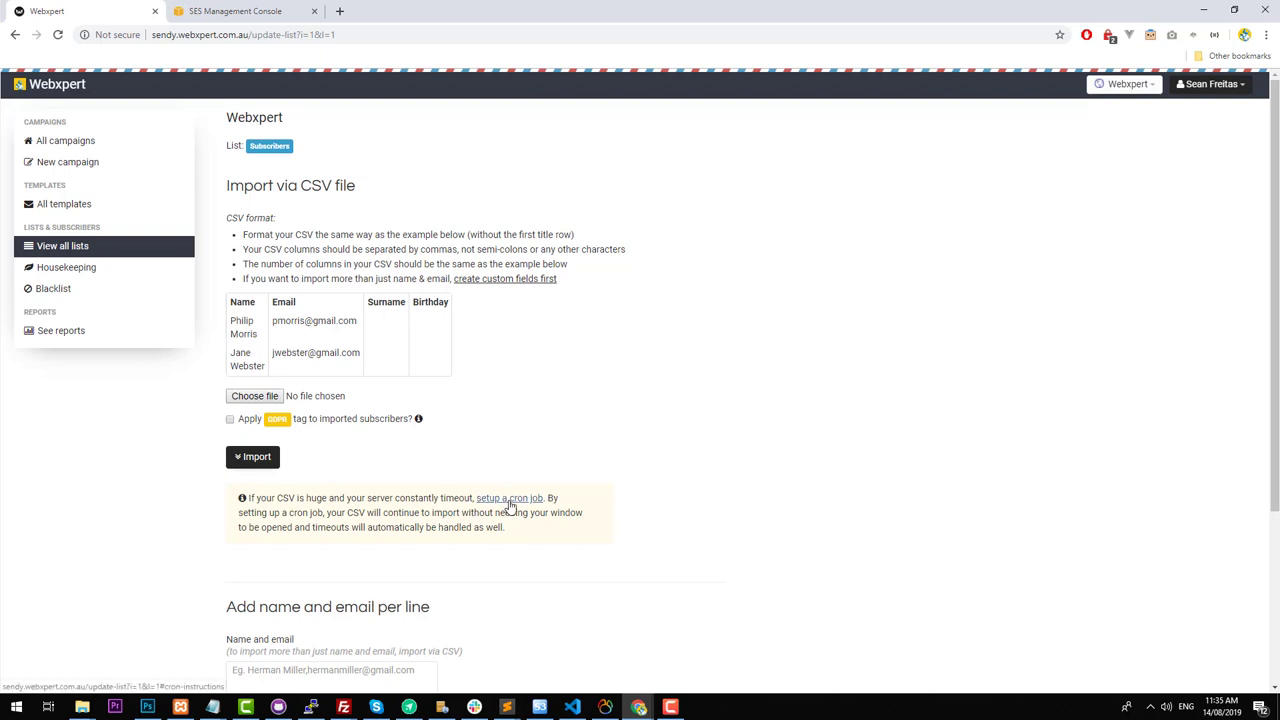
pyautogui.click(510, 499)
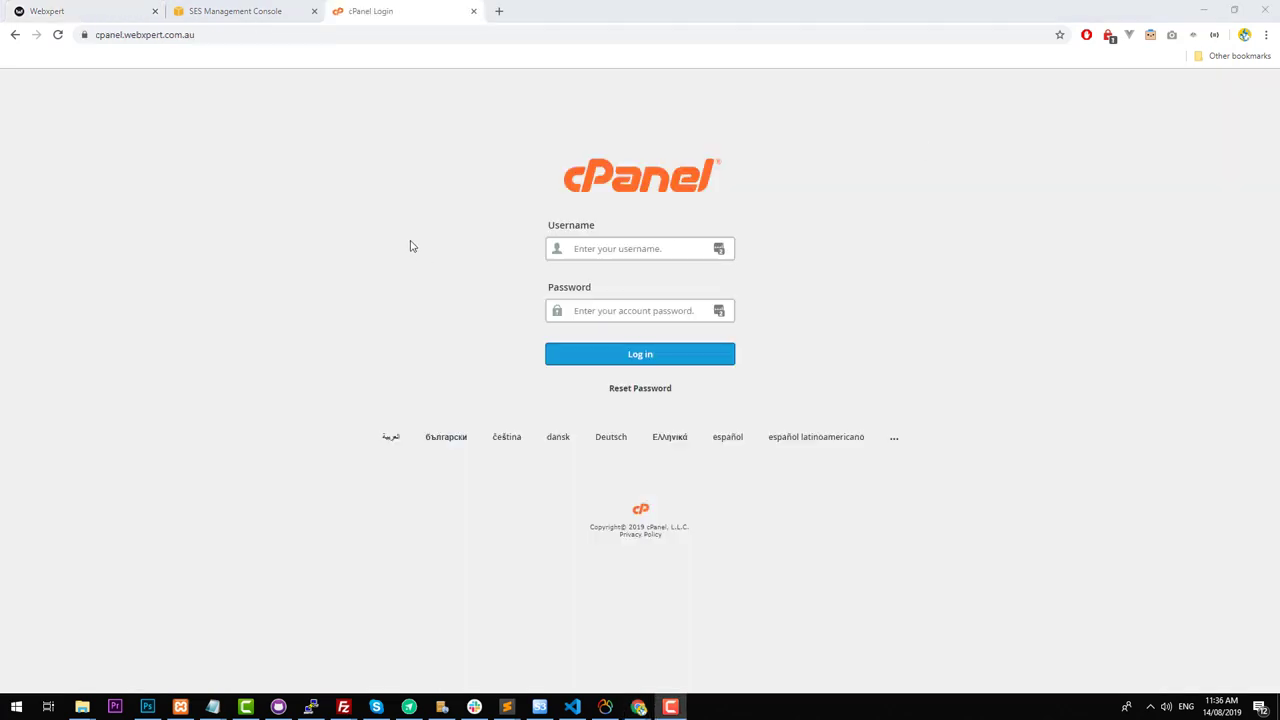
# Step: Log in to cPanel with the account username and password
pyautogui.click(598, 252)
pyautogui.write('w')
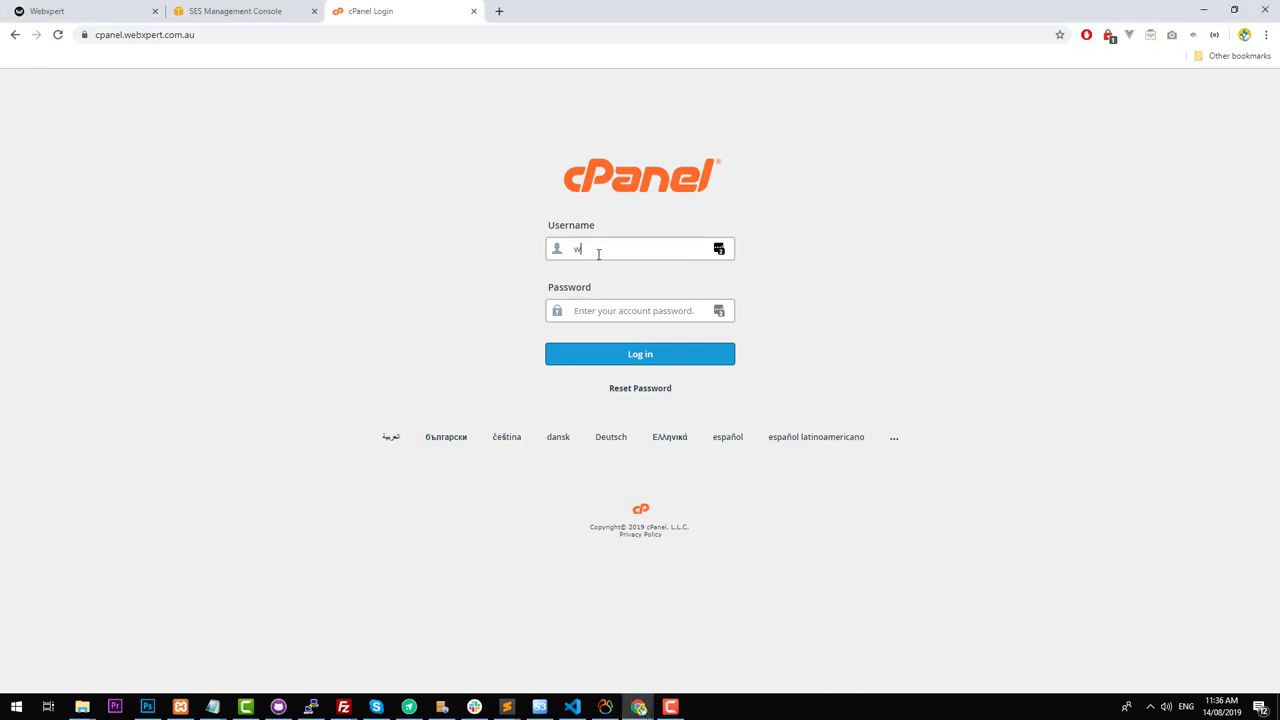
pyautogui.write('ebxpert')
pyautogui.press('Tab')
pyautogui.hotkey('ctrl', 'v')
pyautogui.press('Return')
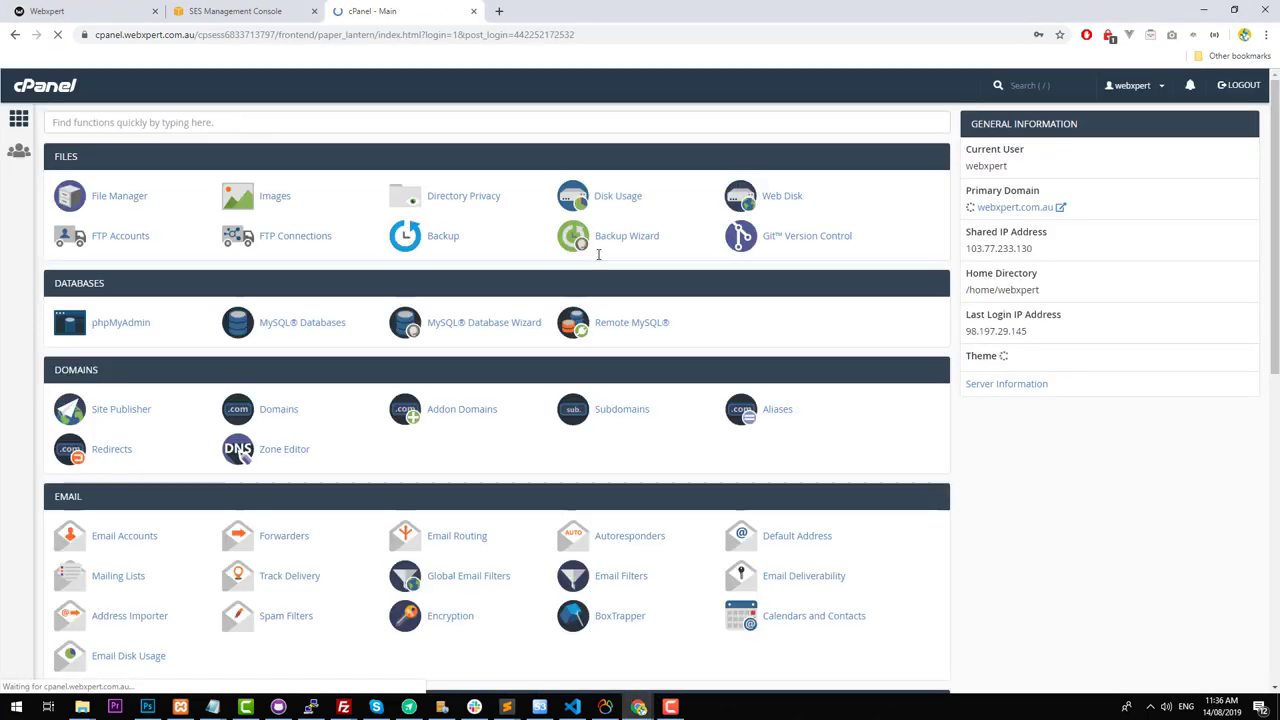
# Step: Search cPanel functions for 'cro' and open the Cron Jobs page
pyautogui.click(149, 126)
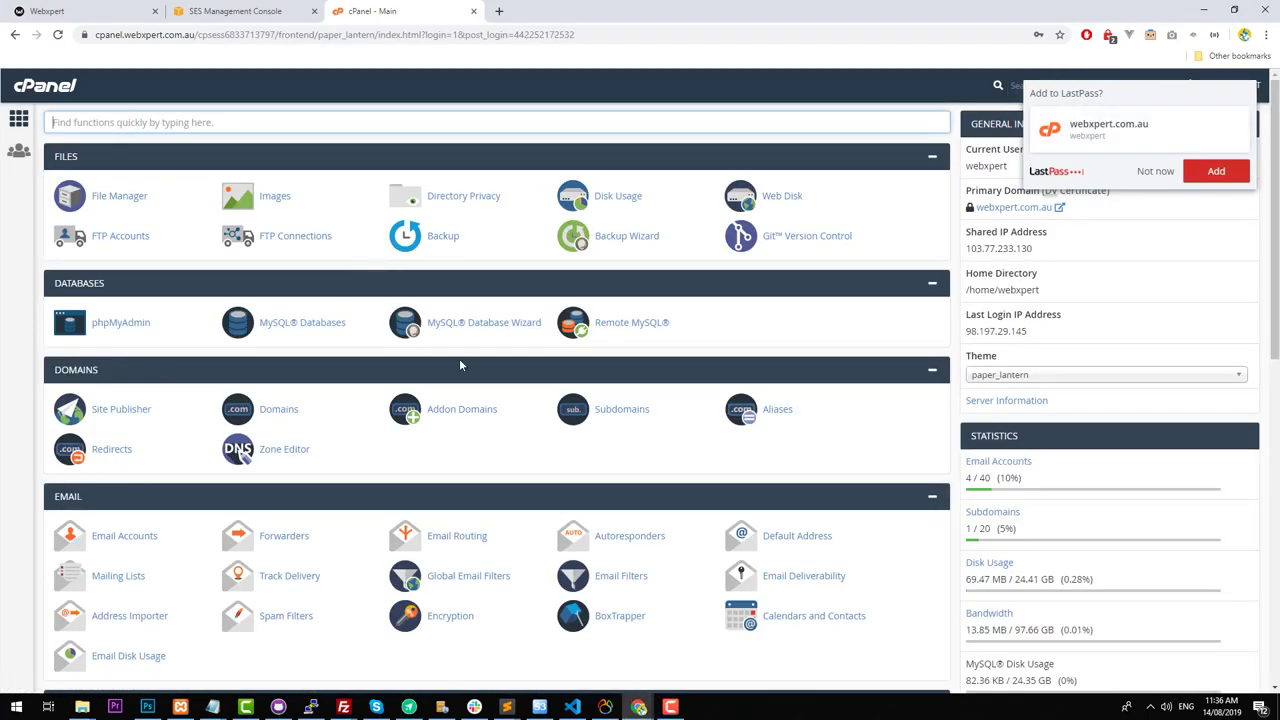
pyautogui.write('cron')
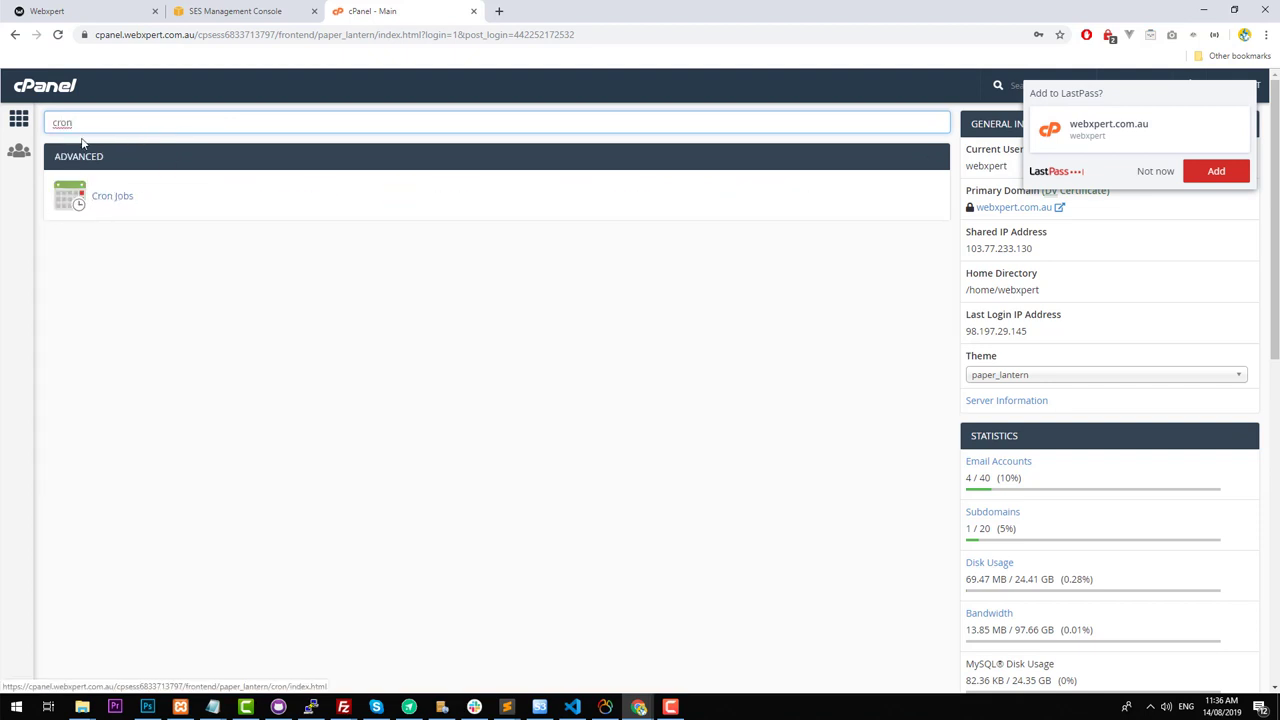
pyautogui.click(1145, 182)
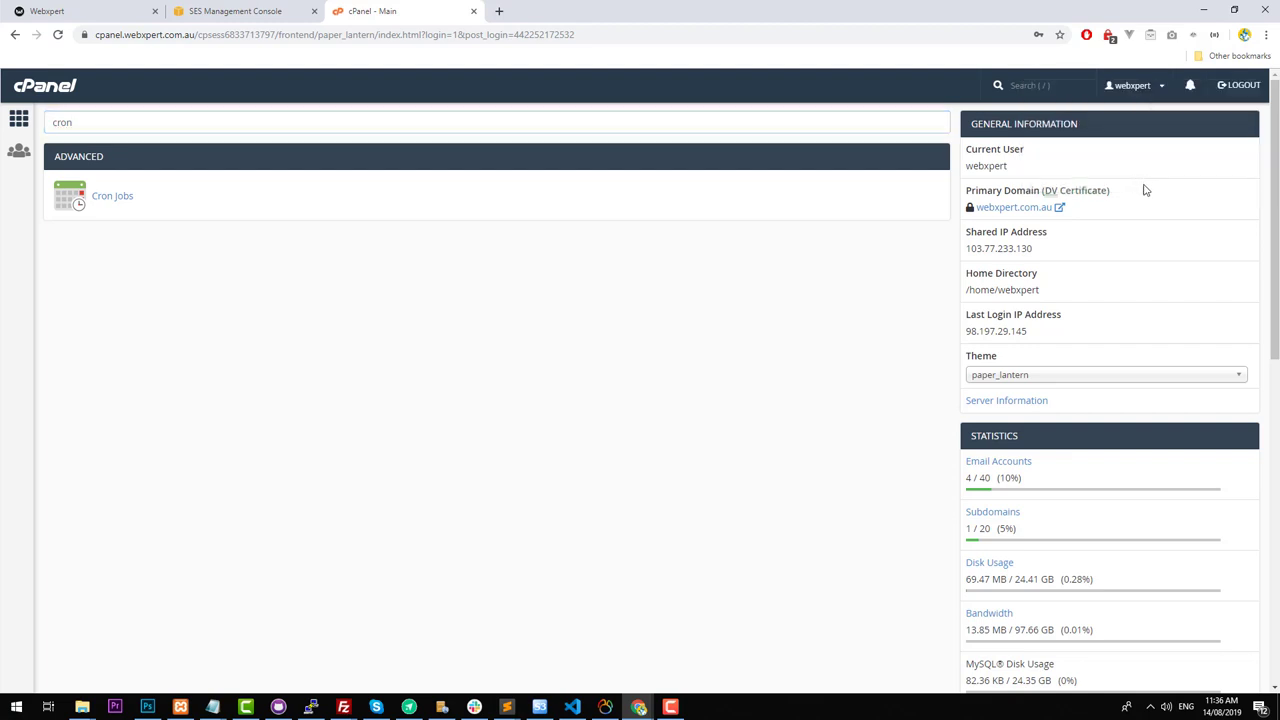
pyautogui.click(71, 207)
pyautogui.scroll(-3, 176, 278)
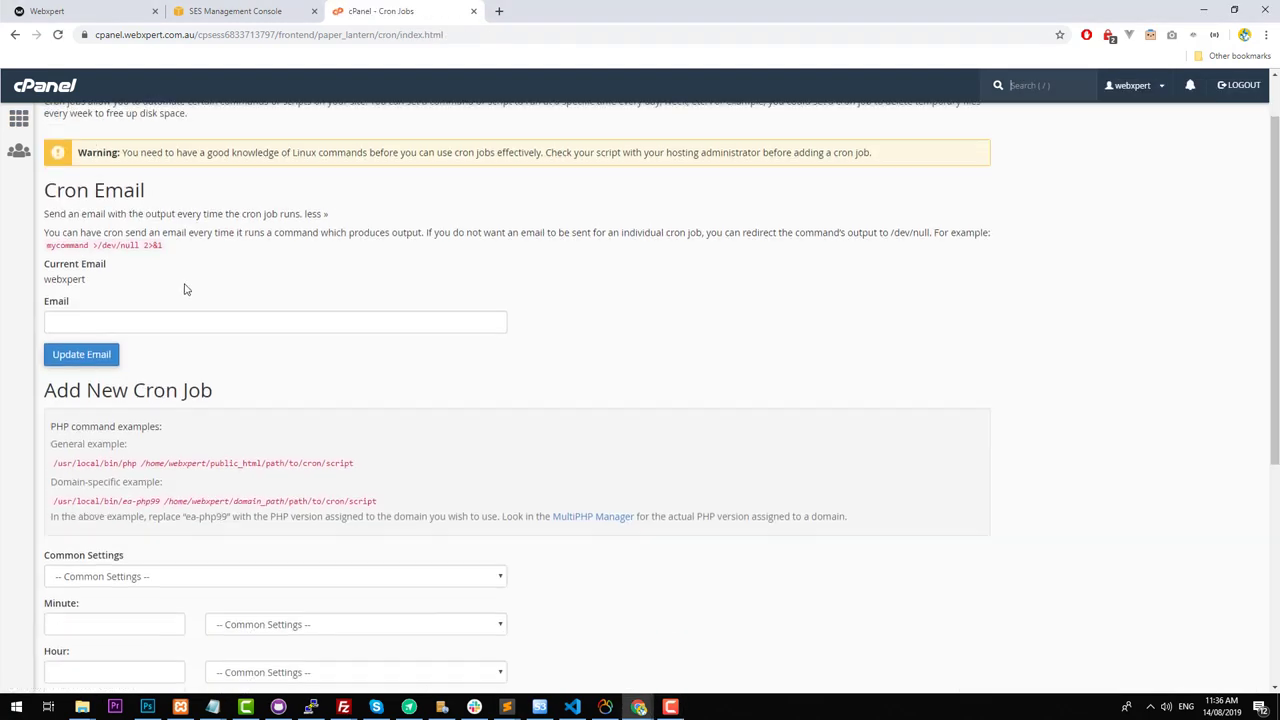
pyautogui.scroll(-1, 249, 288)
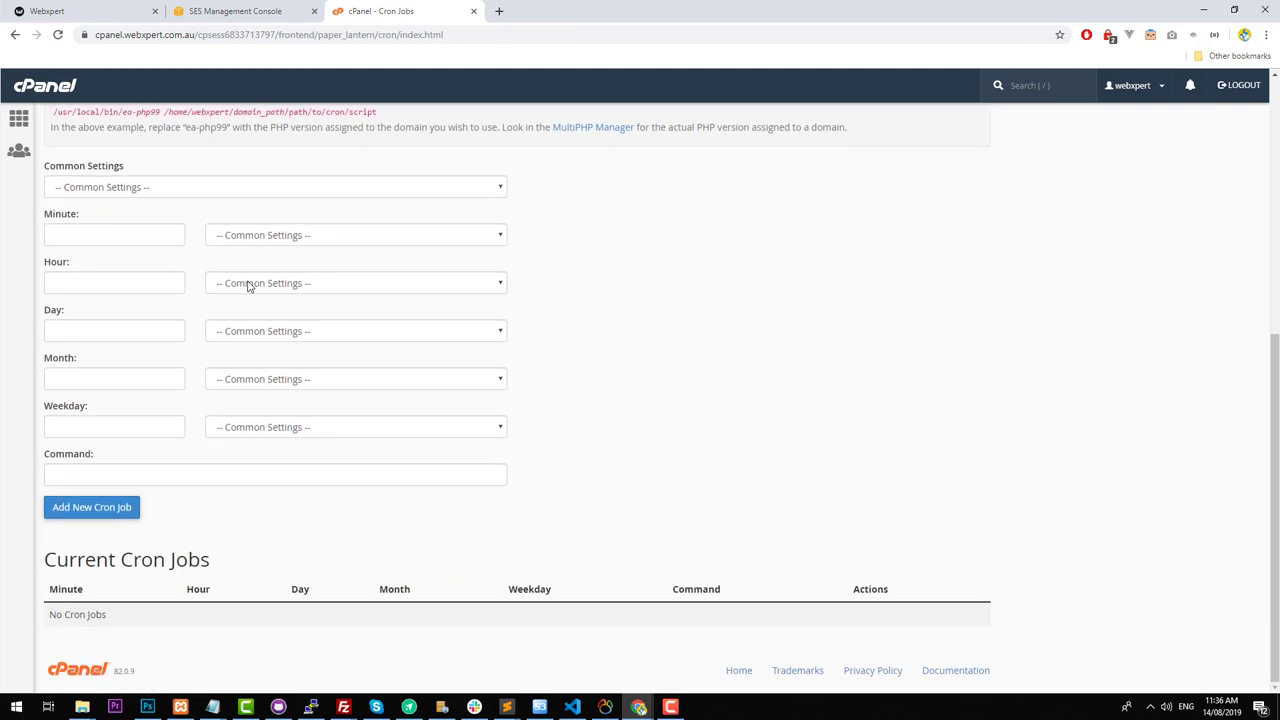
pyautogui.scroll(1, 249, 288)
# Step: Copy the php import-csv.php command from Sendy's cron job instructions
pyautogui.click(92, 11)
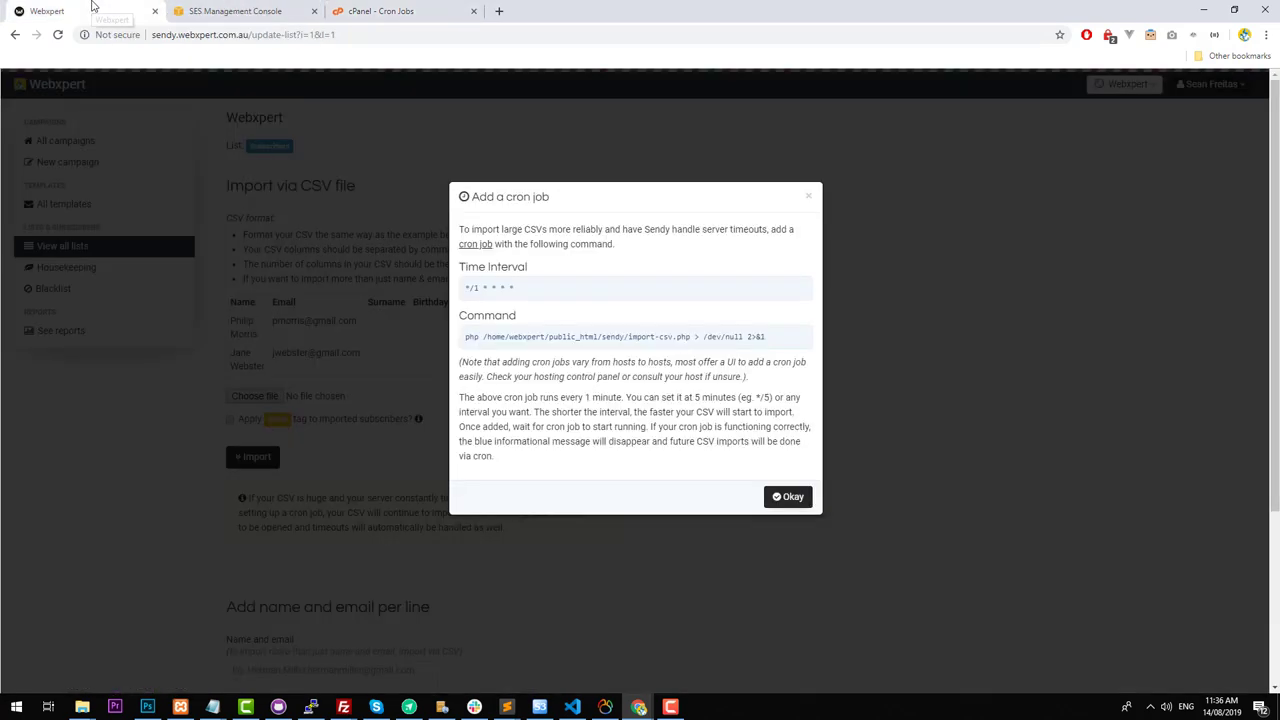
pyautogui.moveTo(766, 337); pyautogui.dragTo(466, 337)
pyautogui.rightClick(492, 340)
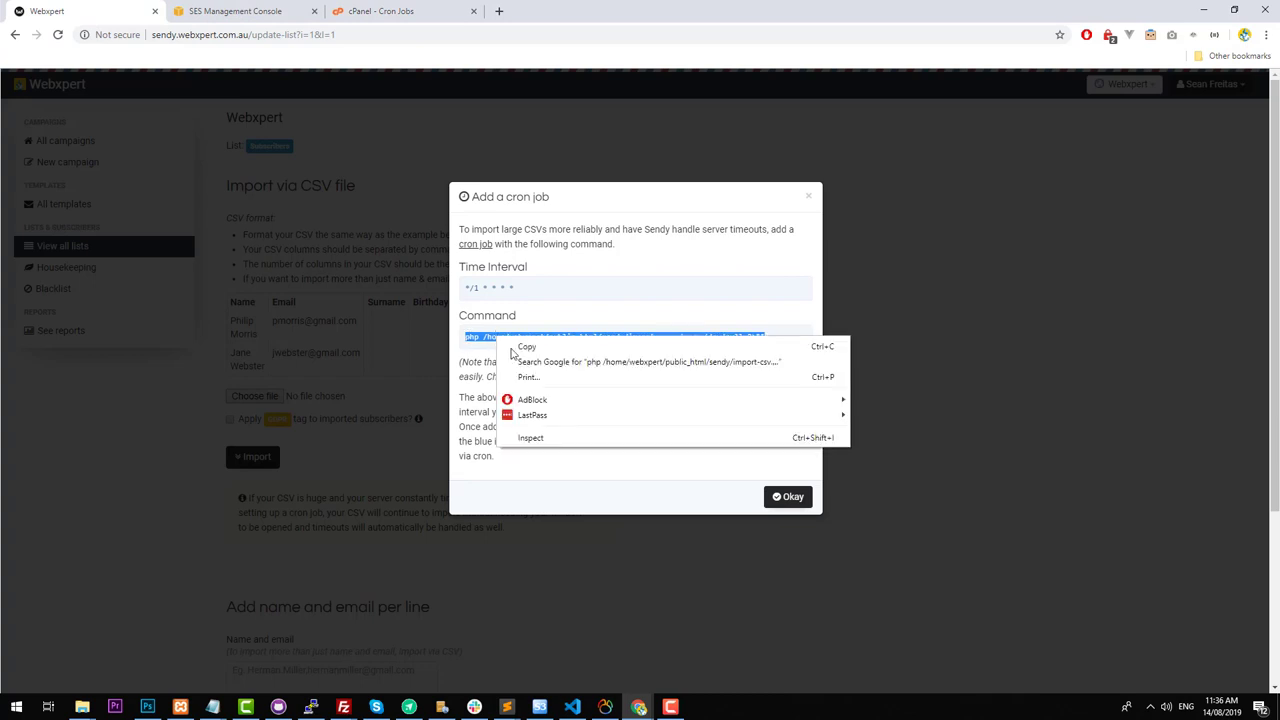
pyautogui.click(551, 347)
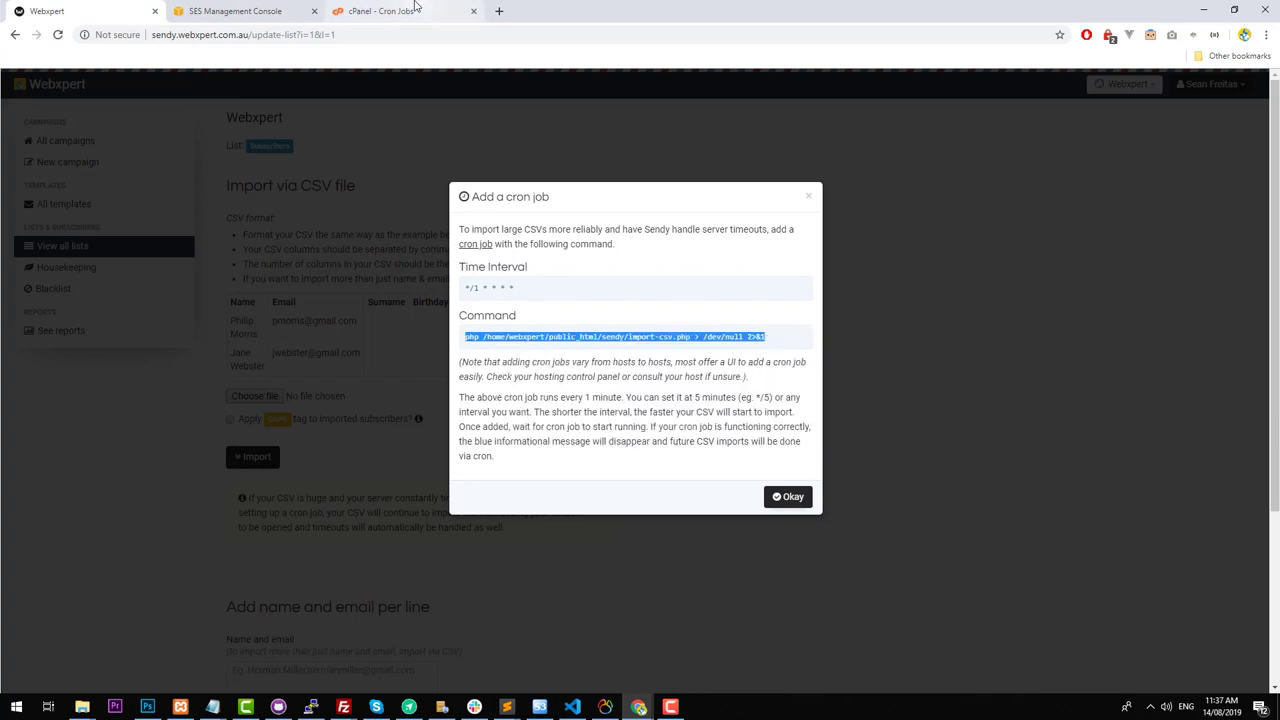
# Step: Set the cPanel cron schedule to Once Per Minute, matching Sendy's time interval
pyautogui.click(415, 10)
pyautogui.click(170, 326)
pyautogui.press('Escape')
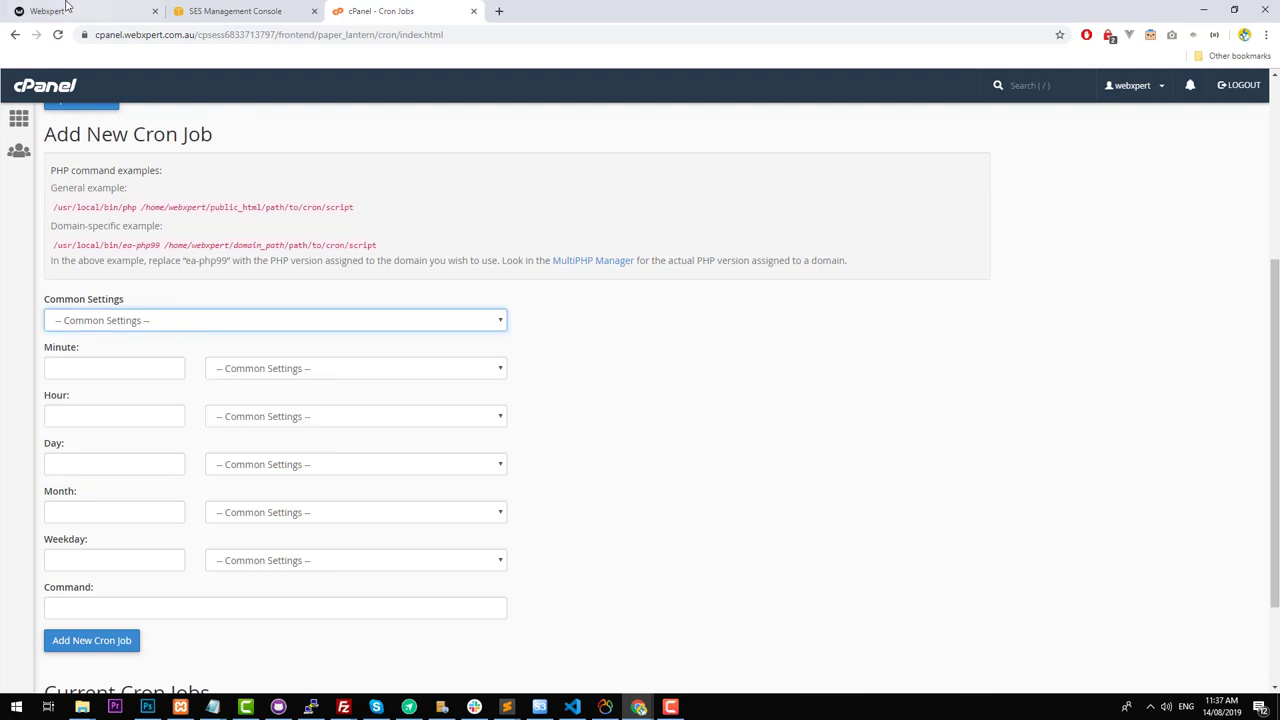
pyautogui.hotkey('ctrl', '1')
pyautogui.moveTo(466, 290); pyautogui.dragTo(526, 288)
pyautogui.click(392, 11)
pyautogui.click(207, 325)
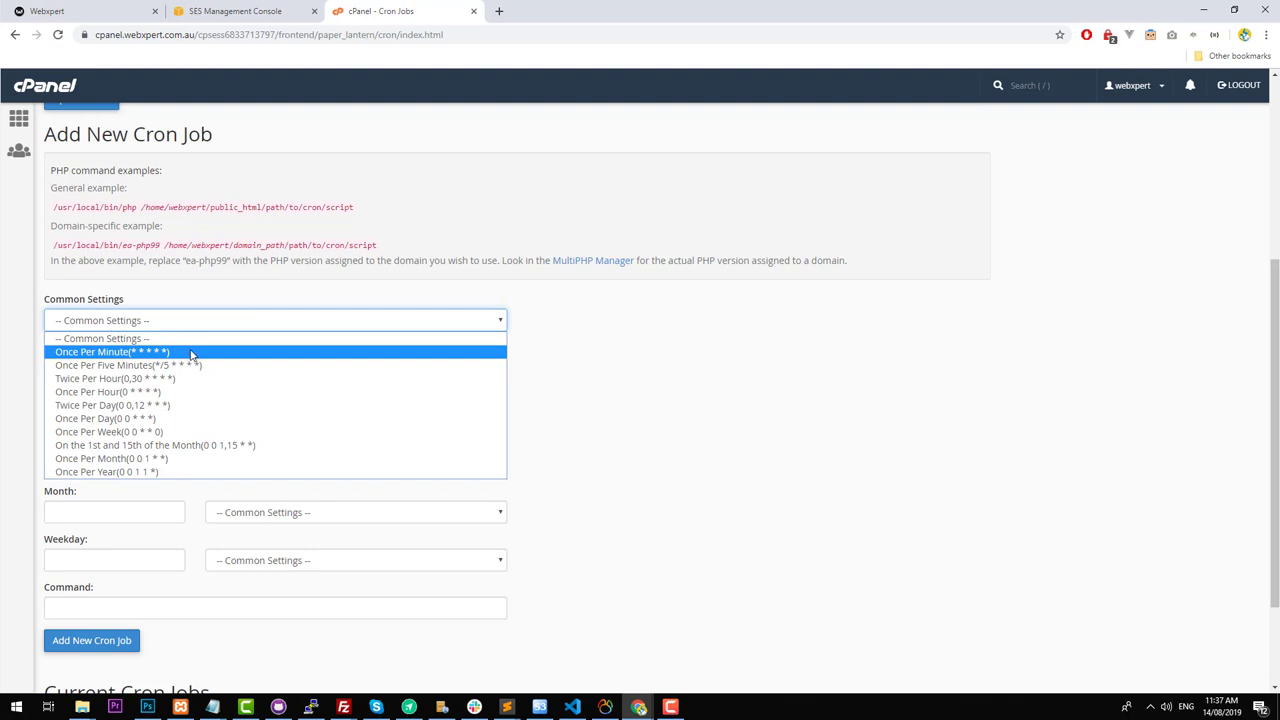
pyautogui.click(192, 352)
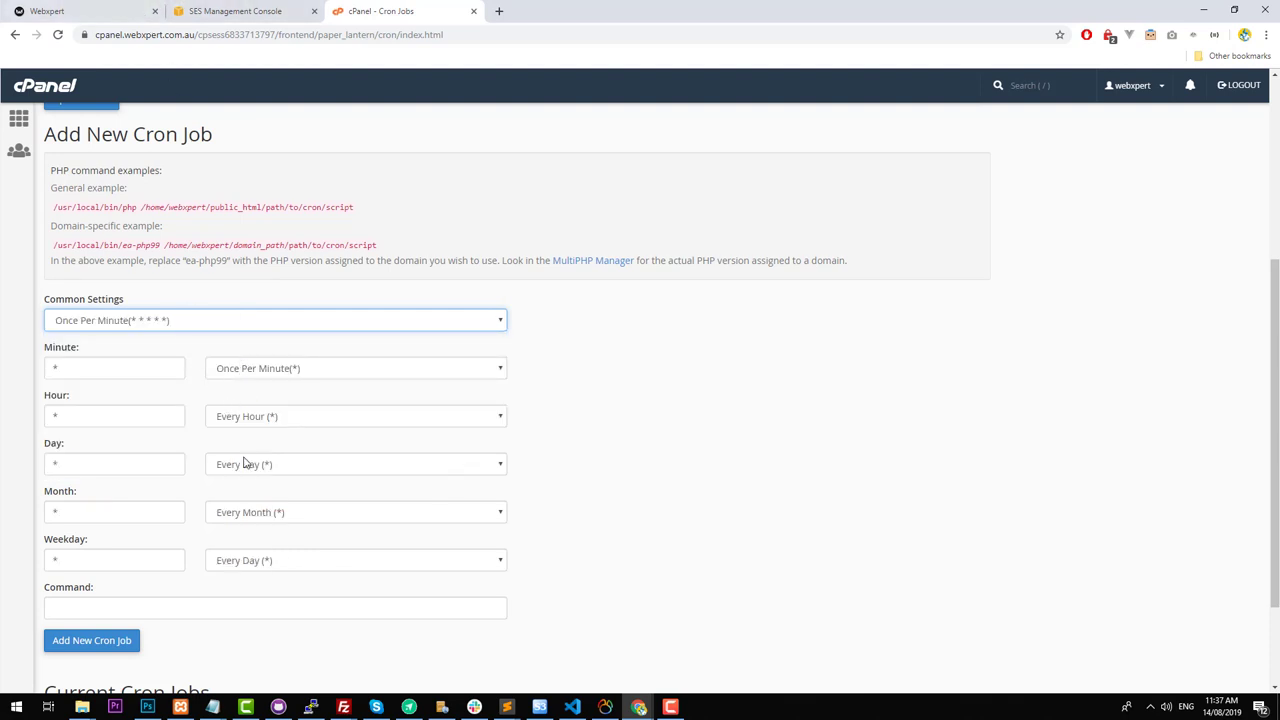
# Step: Add the cron job with the pasted import-csv.php command and check it under Current Cron Jobs
pyautogui.click(166, 607)
pyautogui.hotkey('ctrl', 'v')
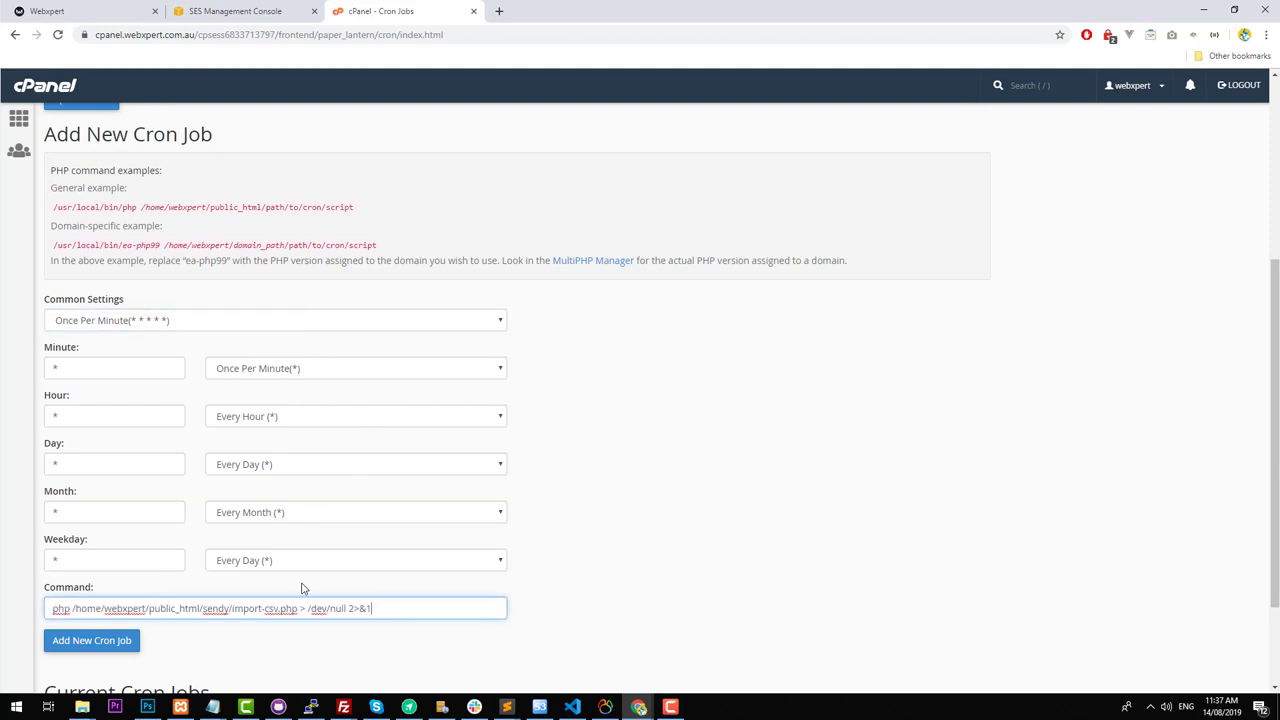
pyautogui.click(92, 648)
pyautogui.scroll(-2, 223, 503)
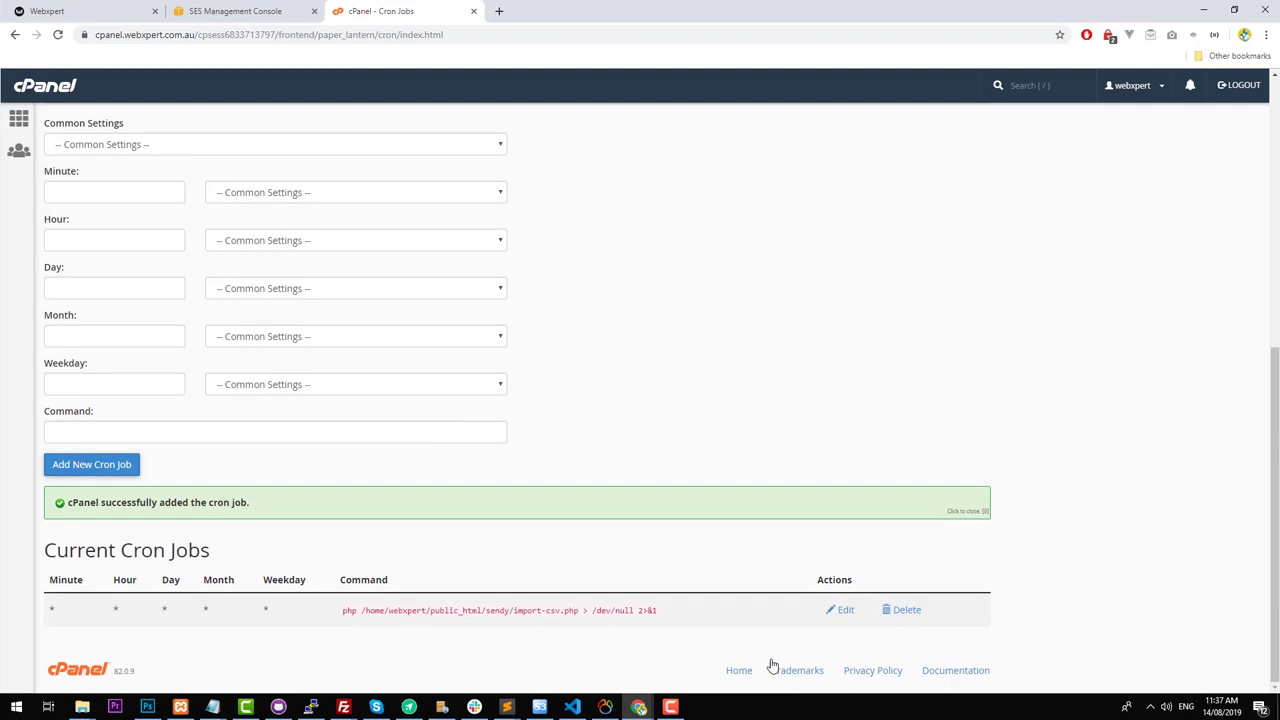
pyautogui.scroll(1, 454, 611)
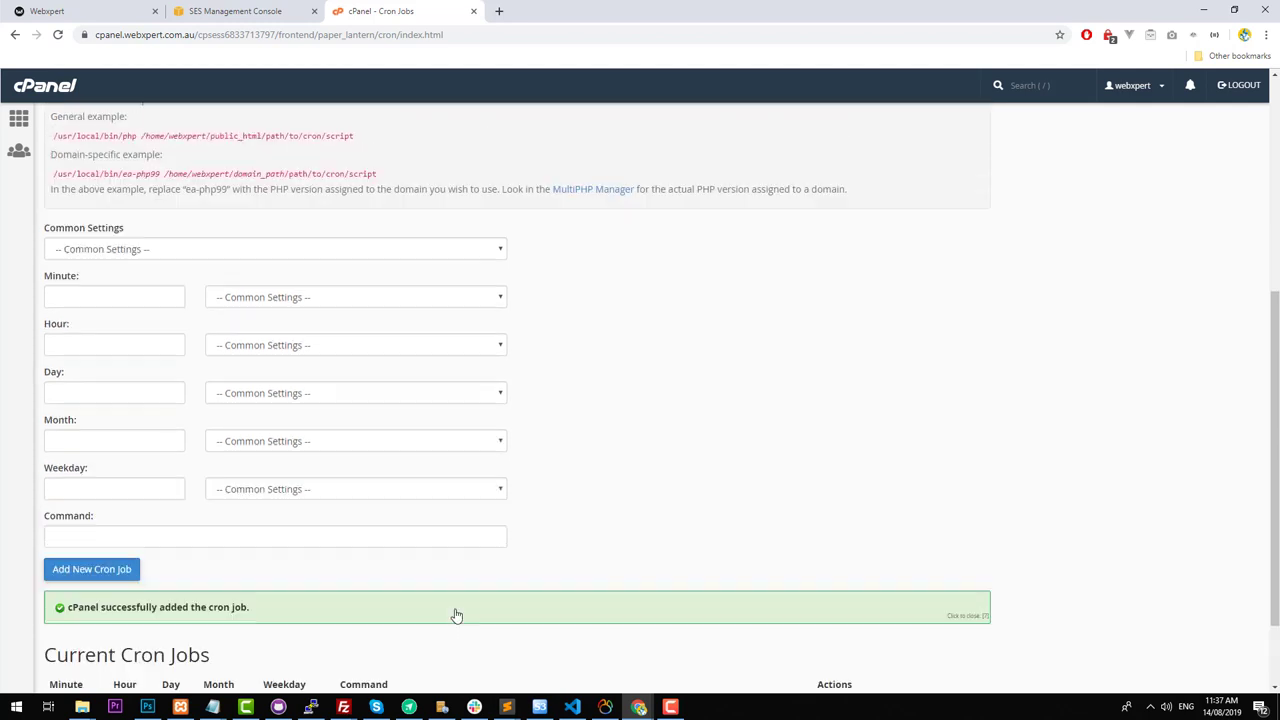
pyautogui.scroll(-1, 330, 480)
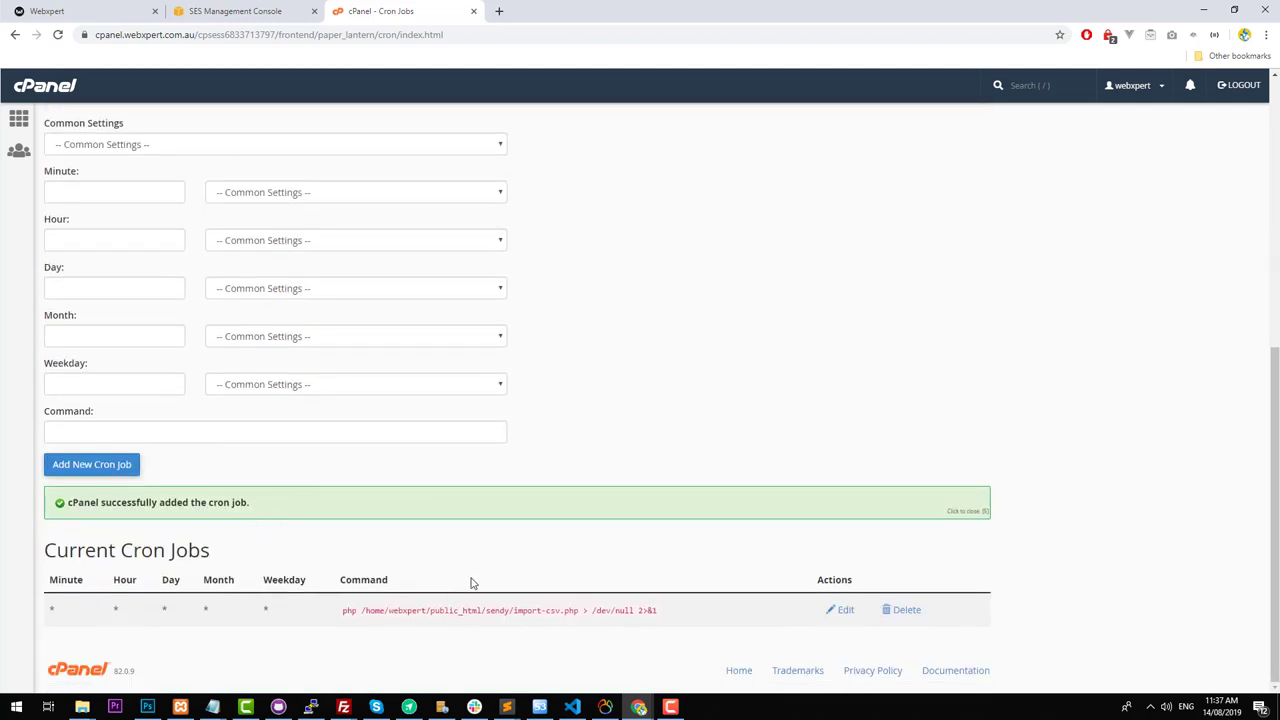
pyautogui.moveTo(345, 610); pyautogui.dragTo(669, 623)
# Step: Check the listed import-csv.php command and close Sendy's CSV import cron instructions
pyautogui.click(670, 624)
pyautogui.moveTo(582, 610); pyautogui.dragTo(516, 610)
pyautogui.click(517, 610)
pyautogui.click(296, 10)
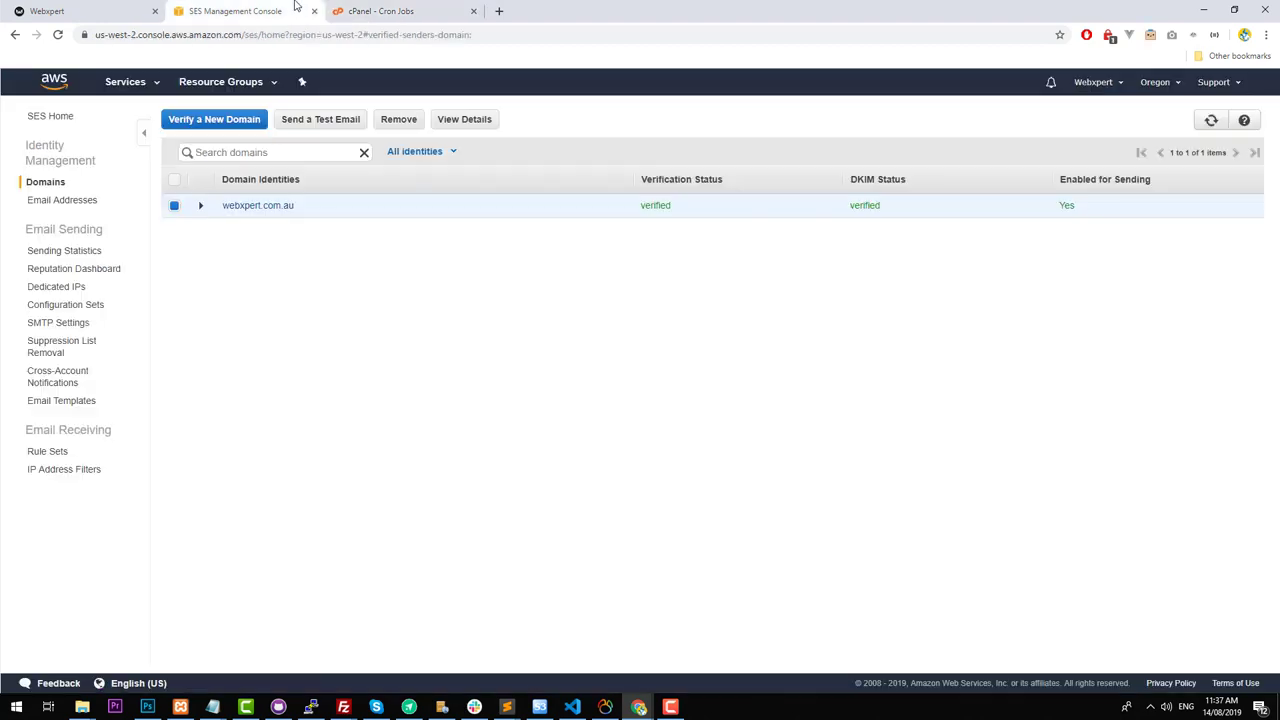
pyautogui.hotkey('ctrl', 'Tab')
pyautogui.hotkey('ctrl', 'Tab')
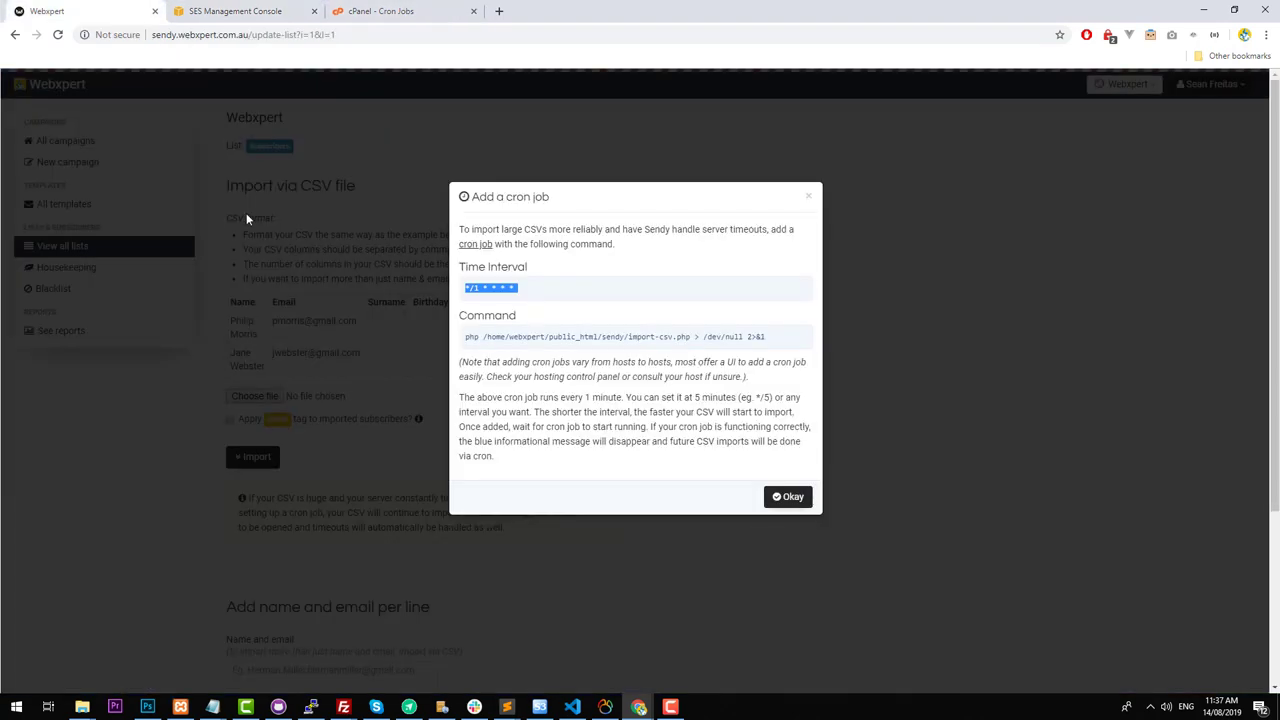
pyautogui.click(788, 497)
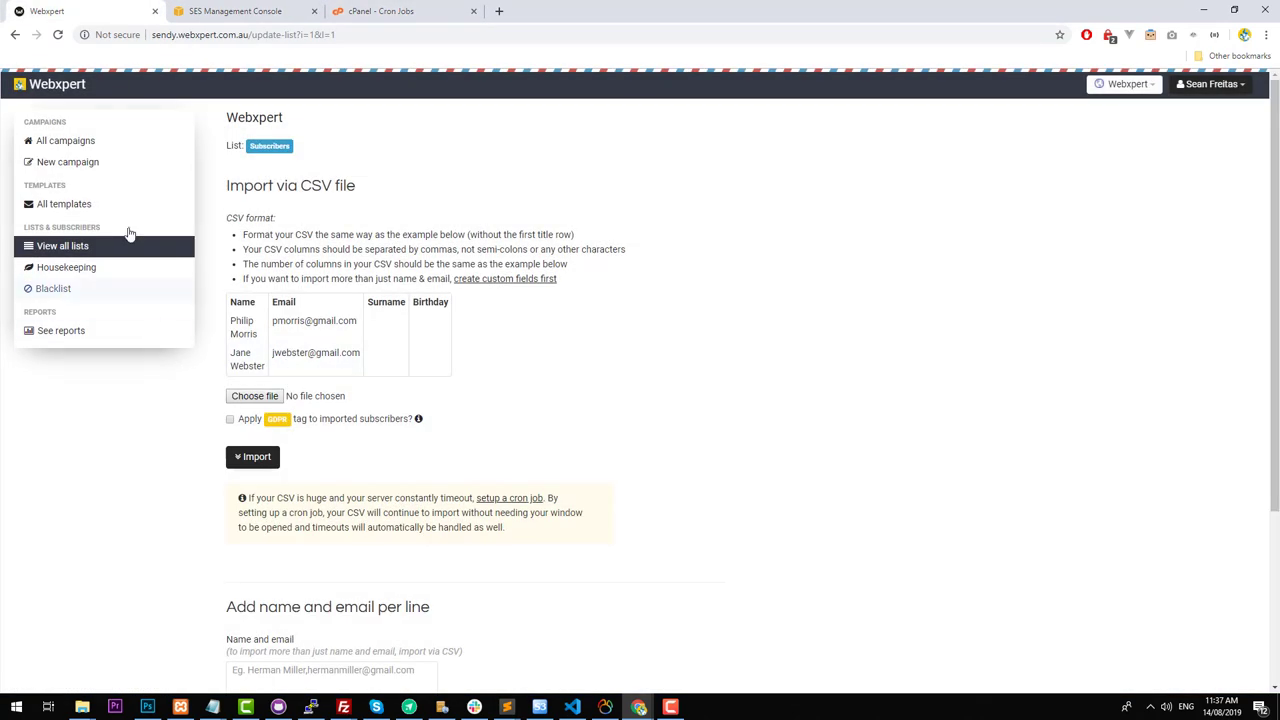
# Step: Open the Subscribers list's Autoresponders and select the every-minute autoresponders.php command
pyautogui.click(104, 249)
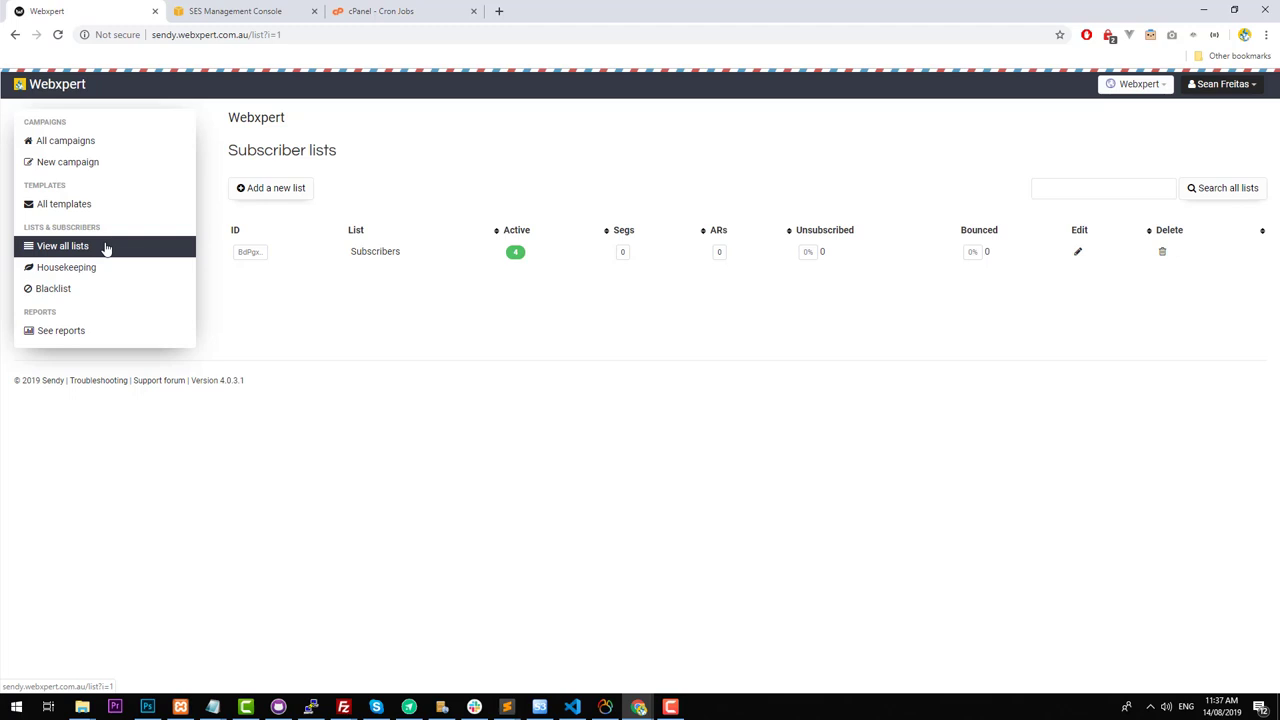
pyautogui.click(383, 255)
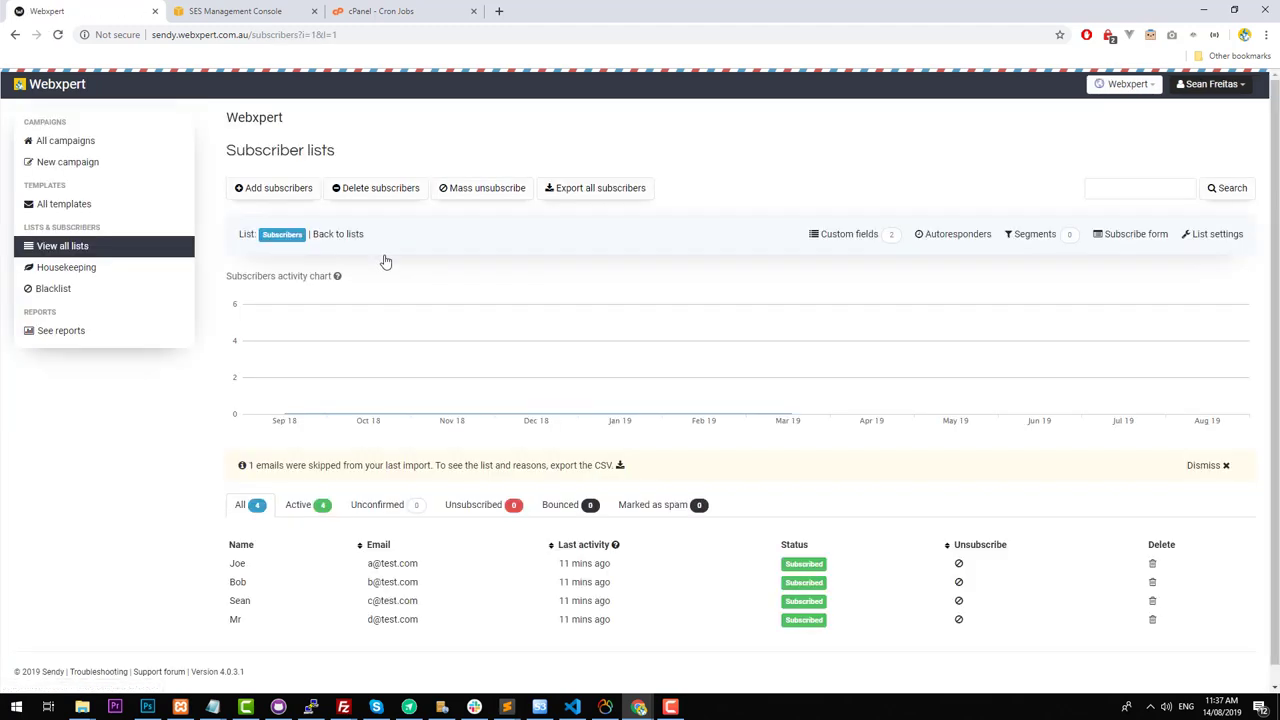
pyautogui.click(937, 242)
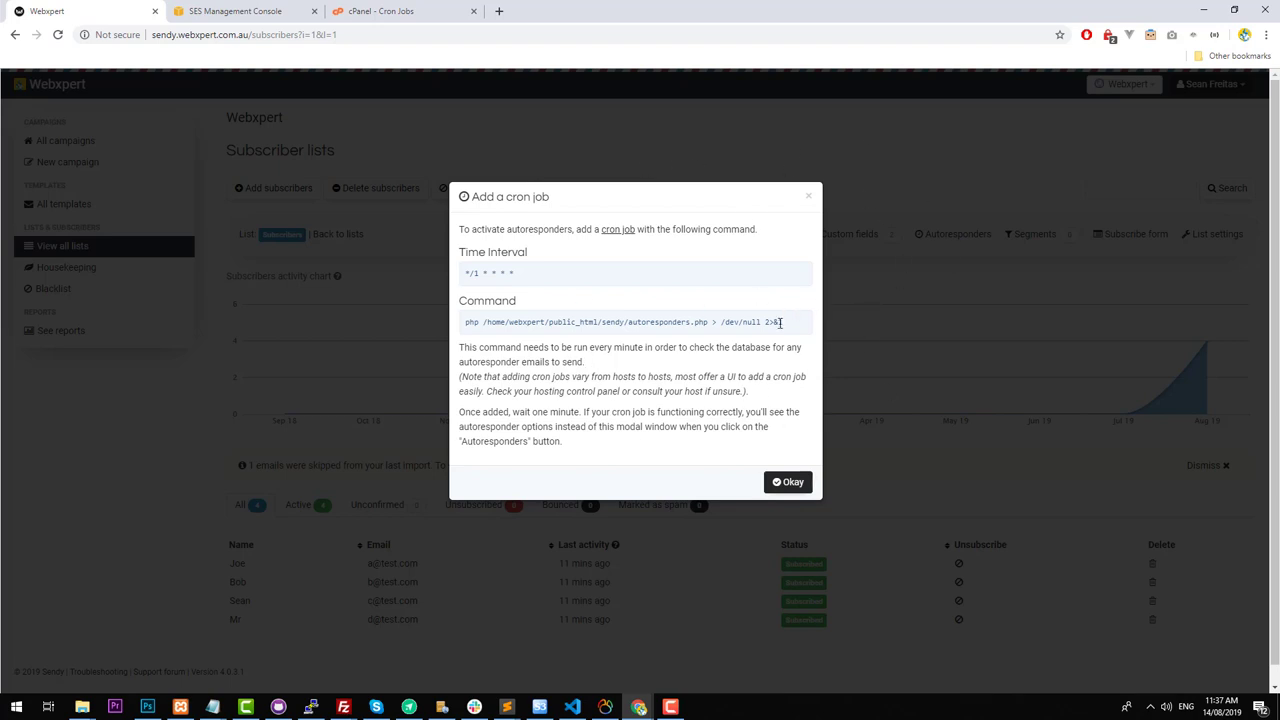
pyautogui.moveTo(786, 322); pyautogui.dragTo(466, 331)
pyautogui.hotkey('ctrl', 'c')
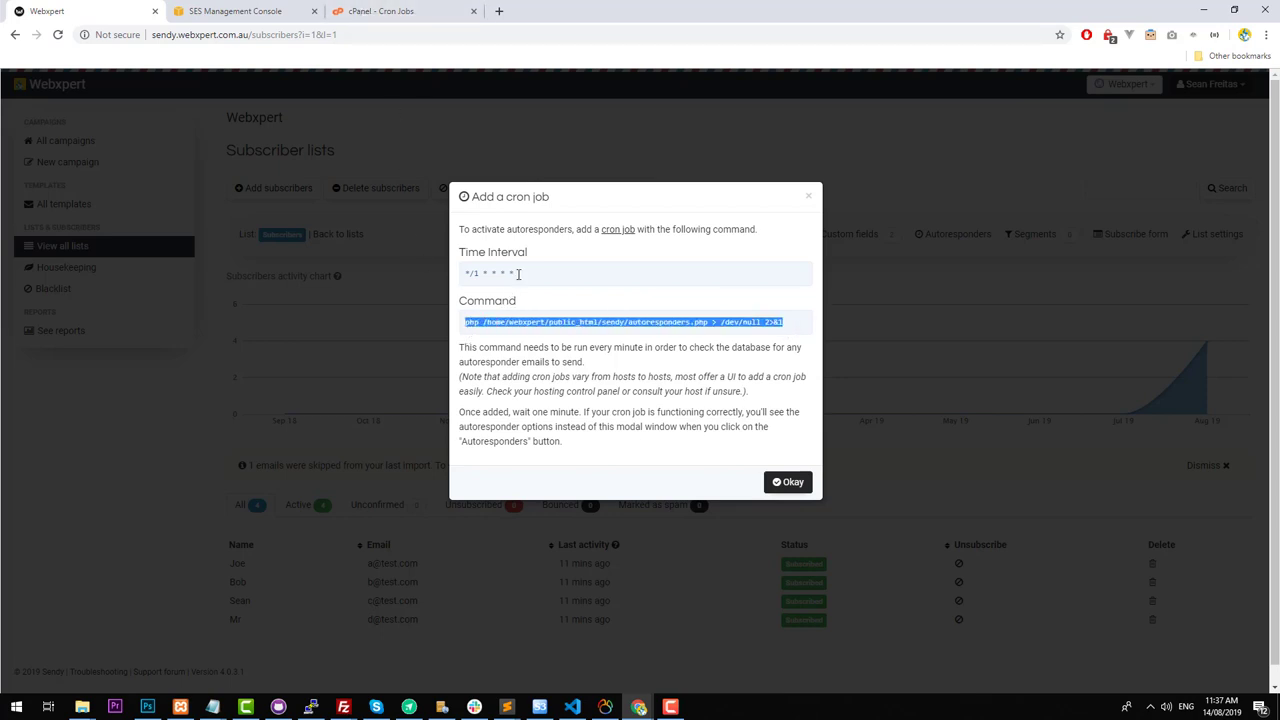
pyautogui.moveTo(518, 274); pyautogui.dragTo(465, 275)
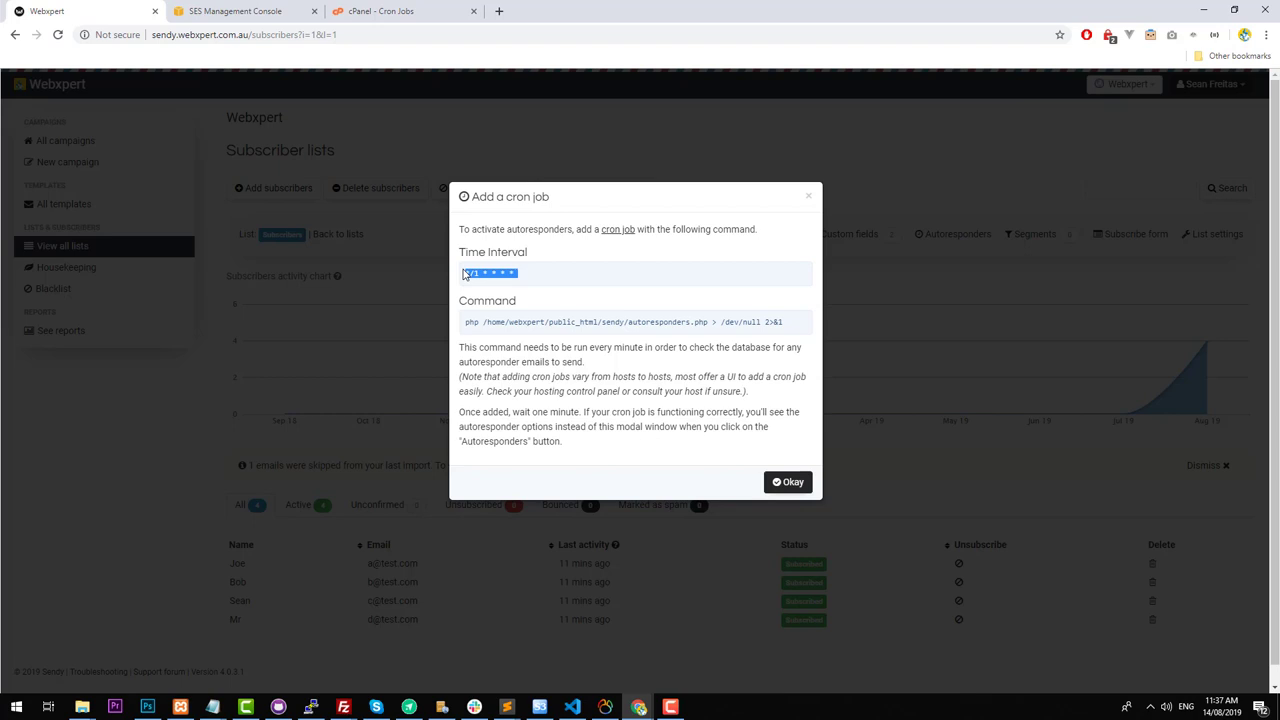
# Step: Add a Once Per Minute cPanel cron job running autoresponders.php, then close Sendy's cron dialog
pyautogui.click(558, 283)
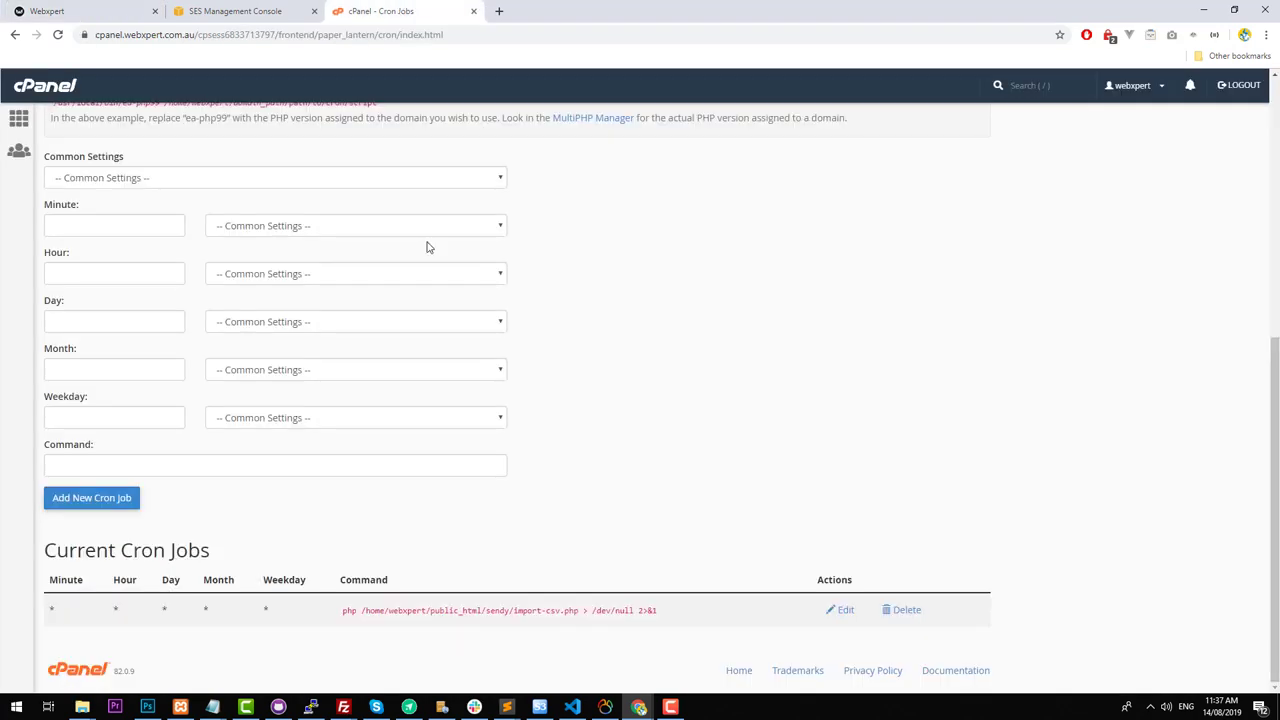
pyautogui.hotkey('ctrl', 'Tab')
pyautogui.click(240, 180)
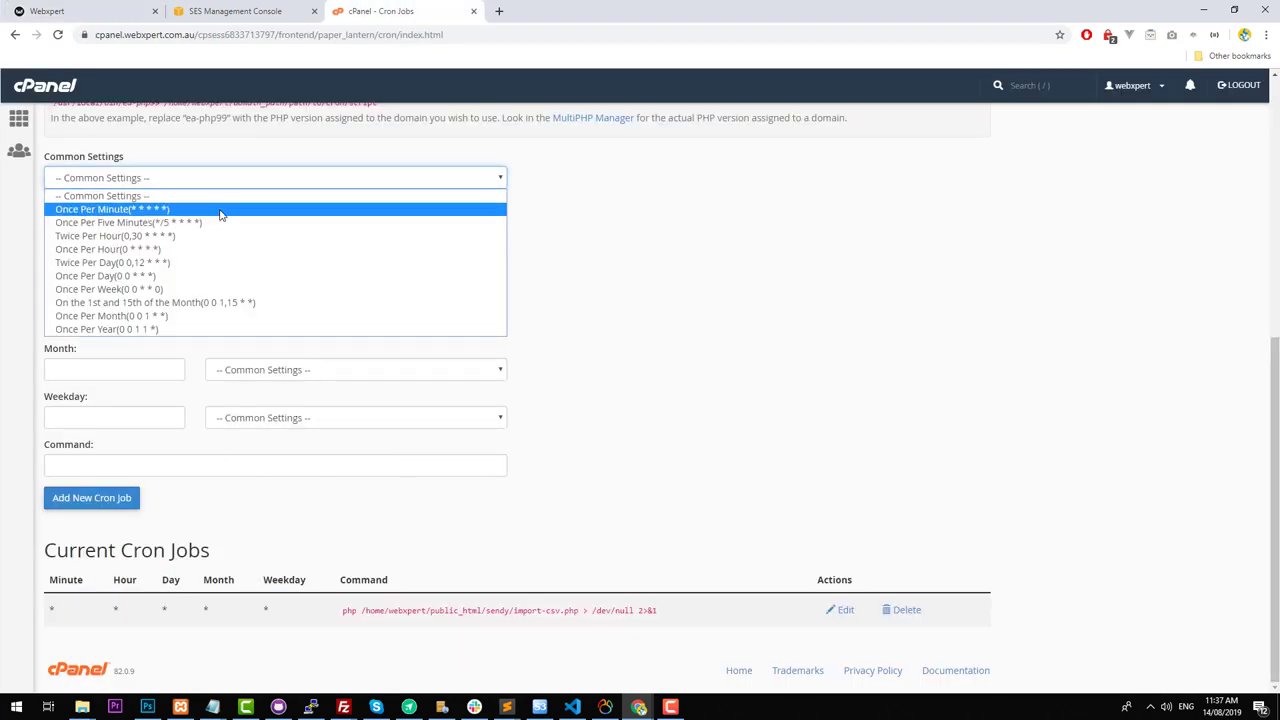
pyautogui.click(206, 208)
pyautogui.click(166, 466)
pyautogui.hotkey('ctrl', 'v')
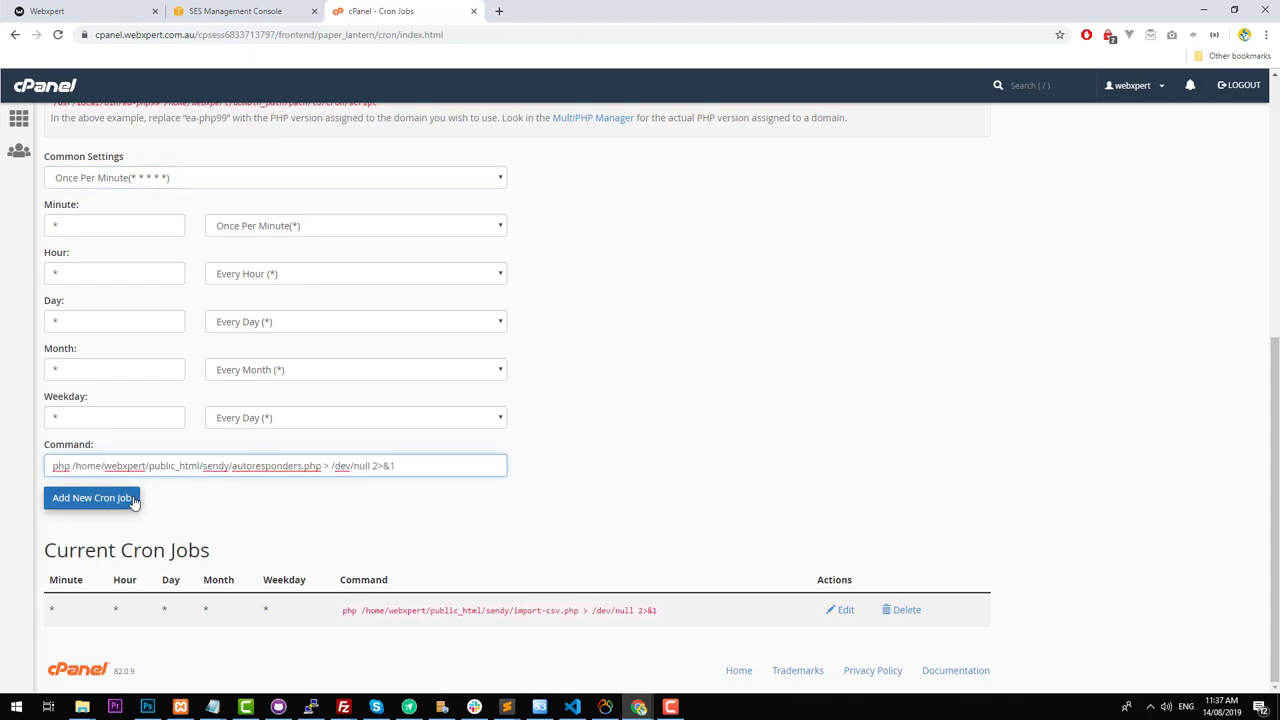
pyautogui.click(121, 500)
pyautogui.click(124, 11)
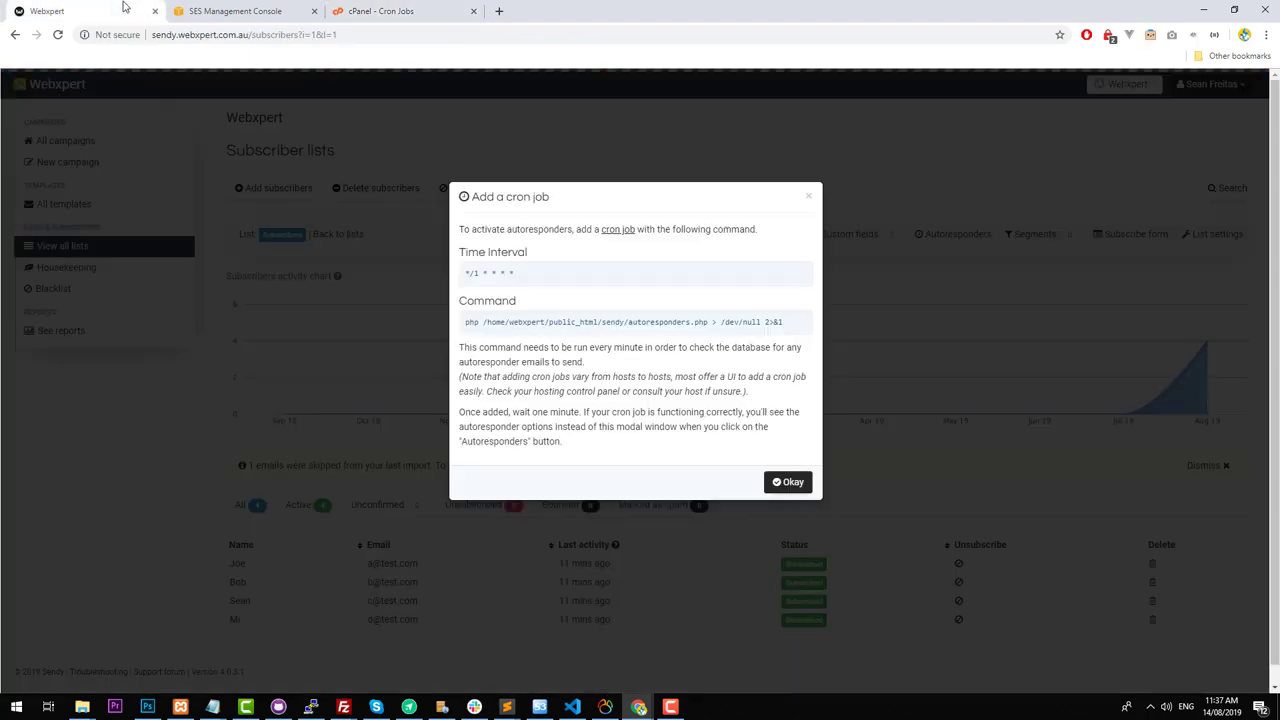
pyautogui.click(799, 485)
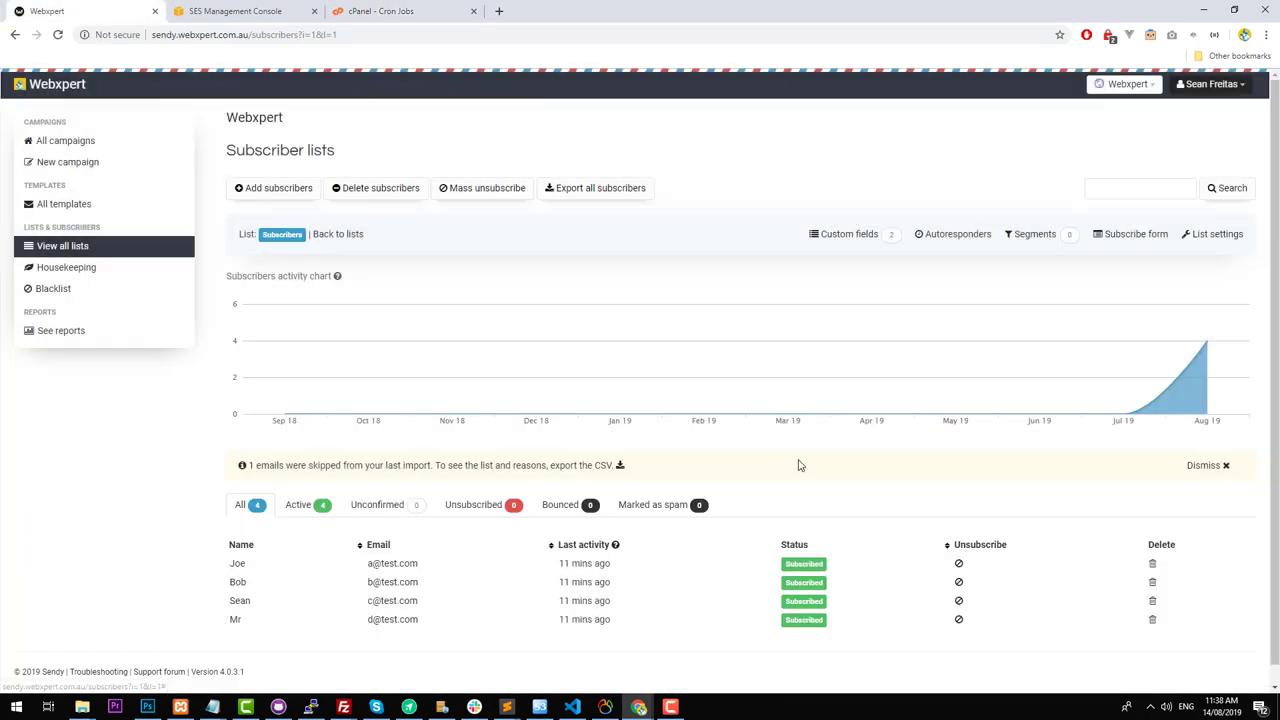
# Step: Reopen Autoresponders, note the one-minute wait message, and close the cron instructions again
pyautogui.click(964, 240)
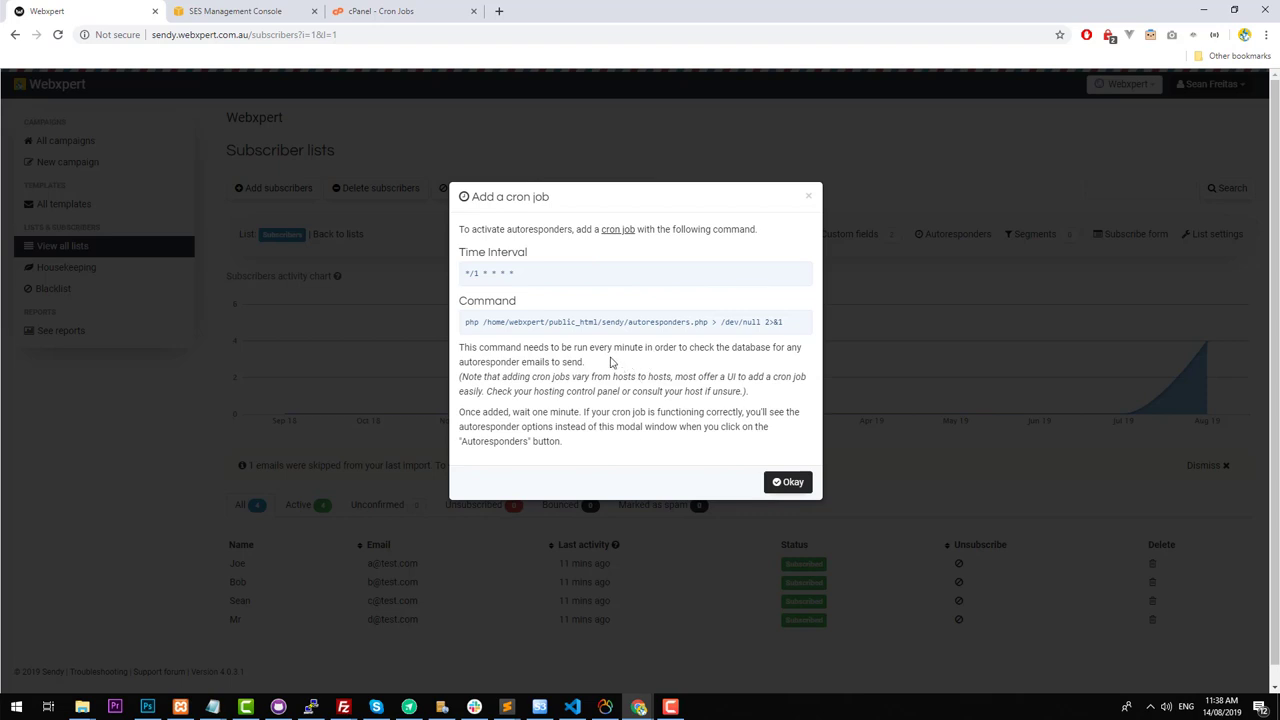
pyautogui.moveTo(519, 412); pyautogui.dragTo(578, 412)
pyautogui.click(808, 196)
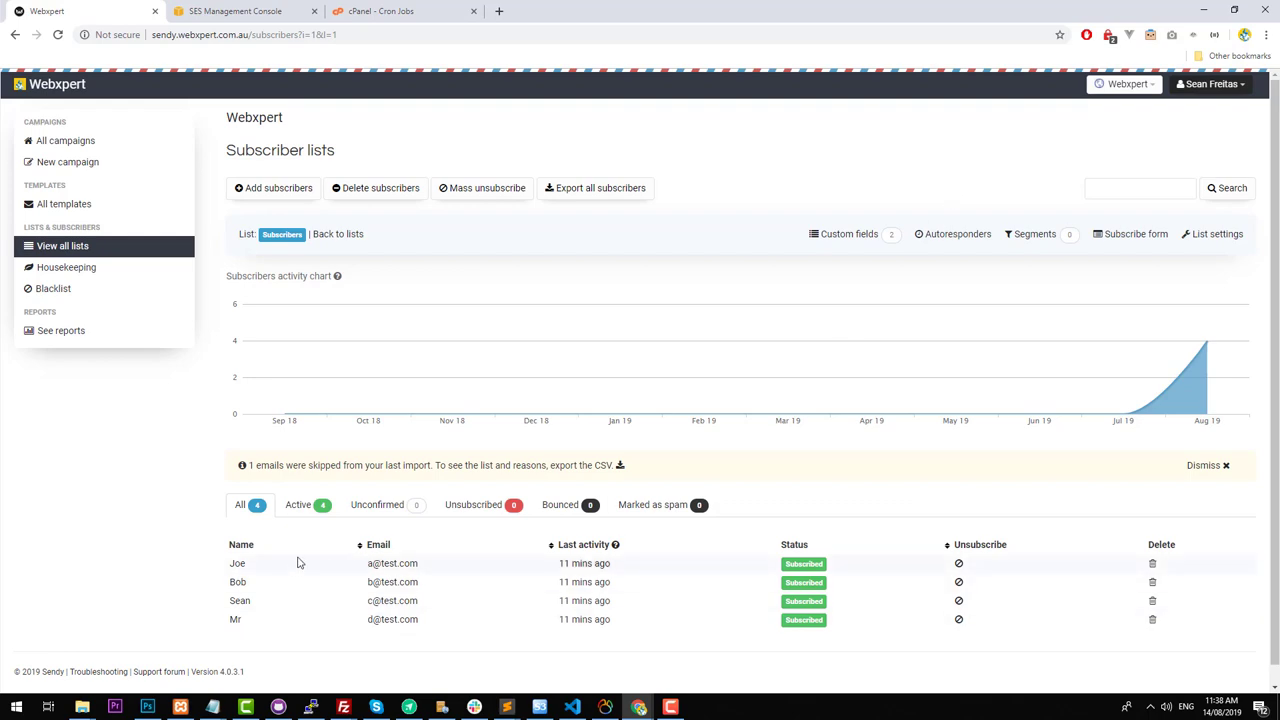
pyautogui.click(240, 565)
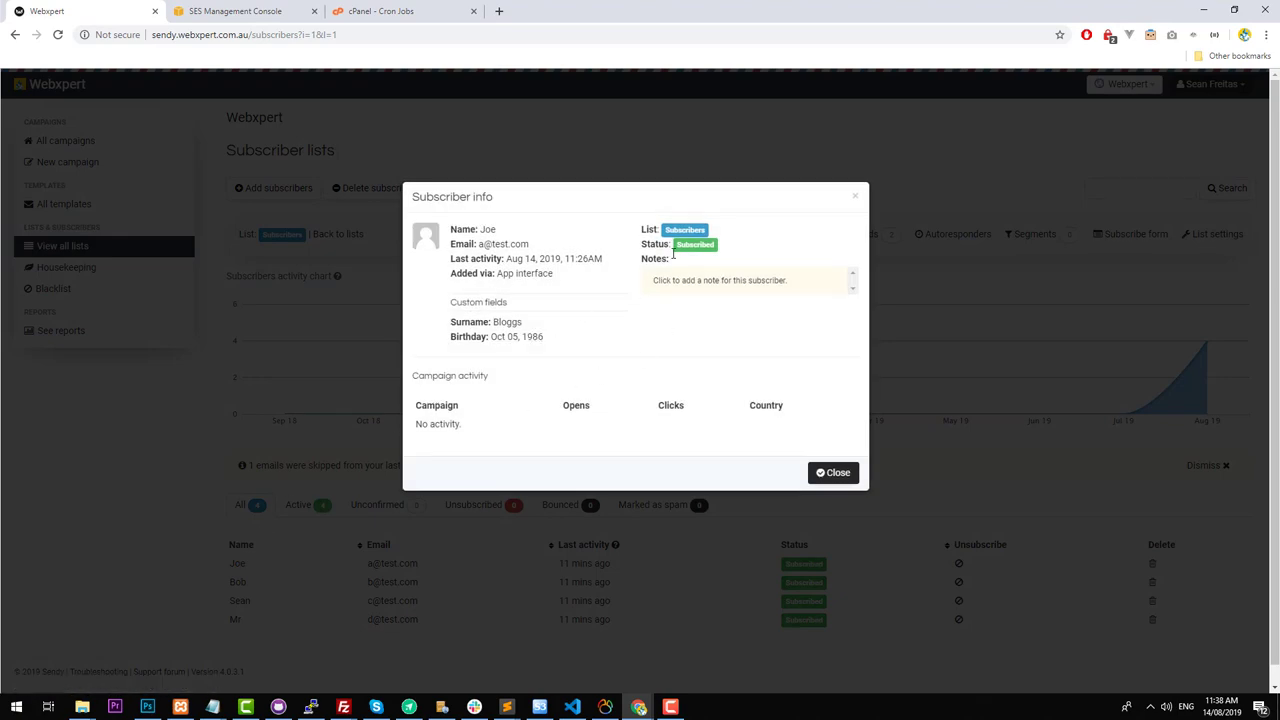
pyautogui.click(852, 200)
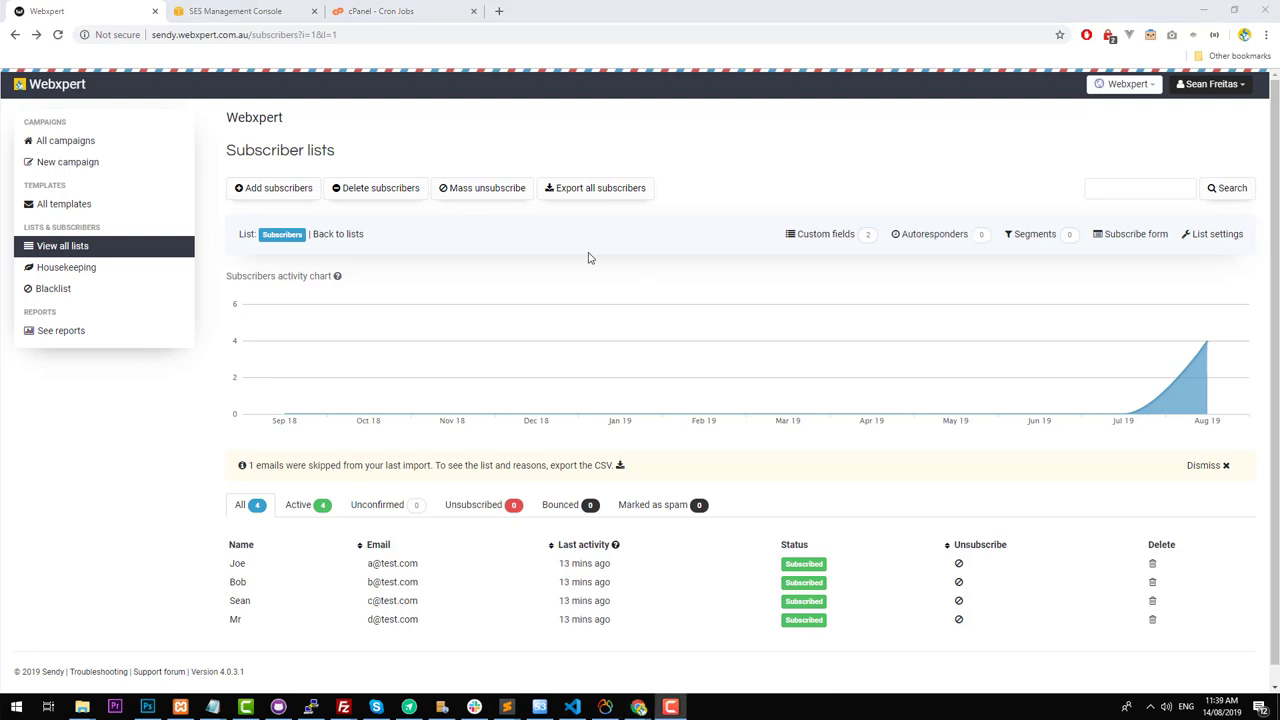
pyautogui.click(57, 34)
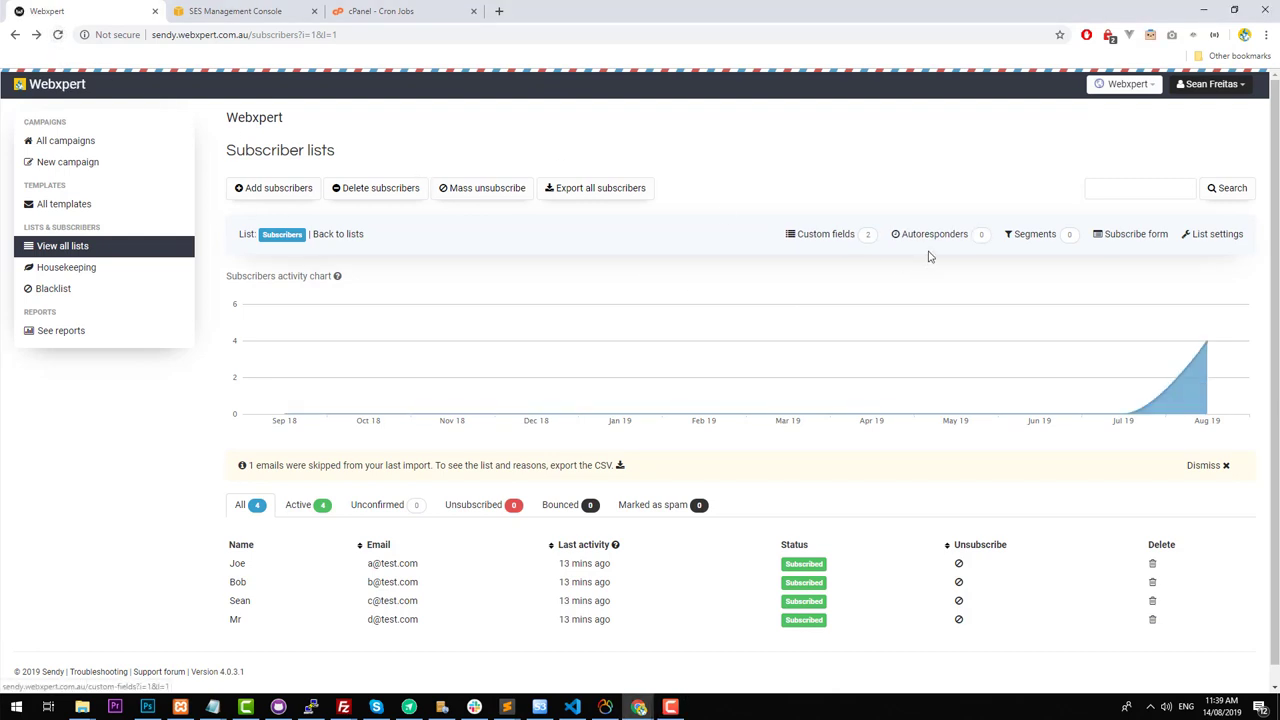
# Step: Create an autoresponder named Birthday Alert, sent annually based on the Birthday field
pyautogui.click(940, 237)
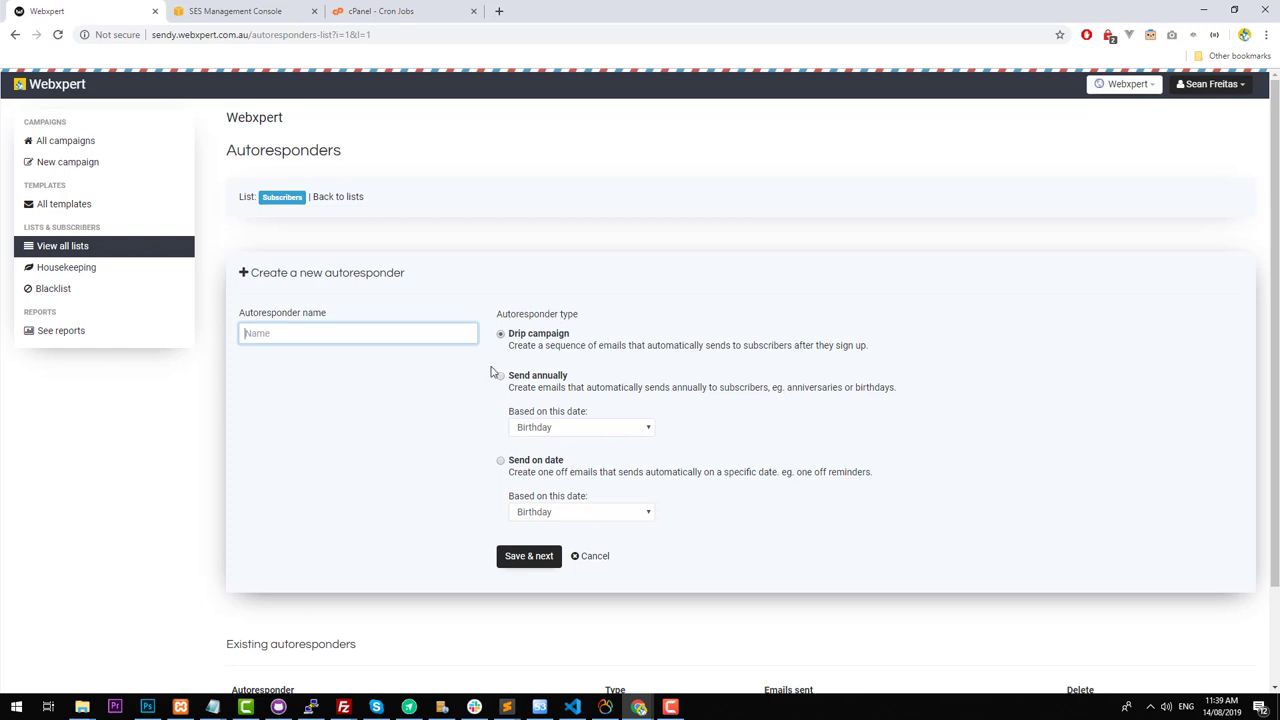
pyautogui.click(549, 376)
pyautogui.click(599, 430)
pyautogui.click(599, 430)
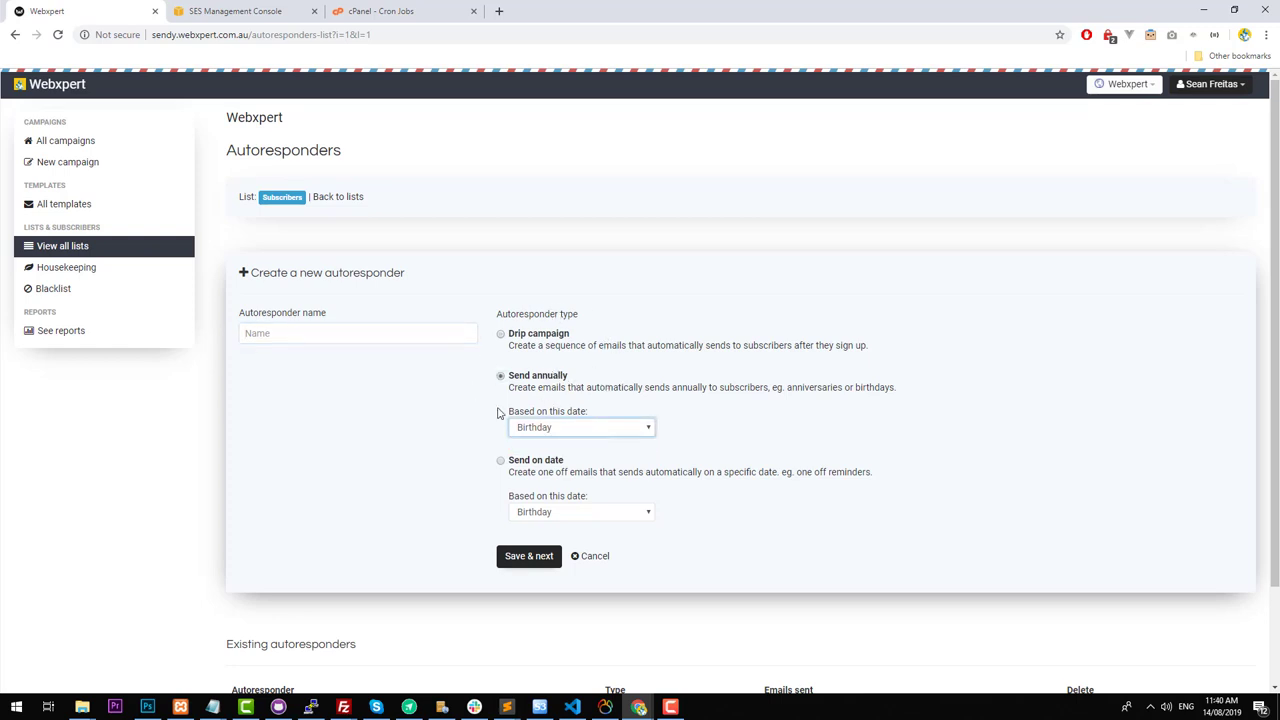
pyautogui.click(548, 558)
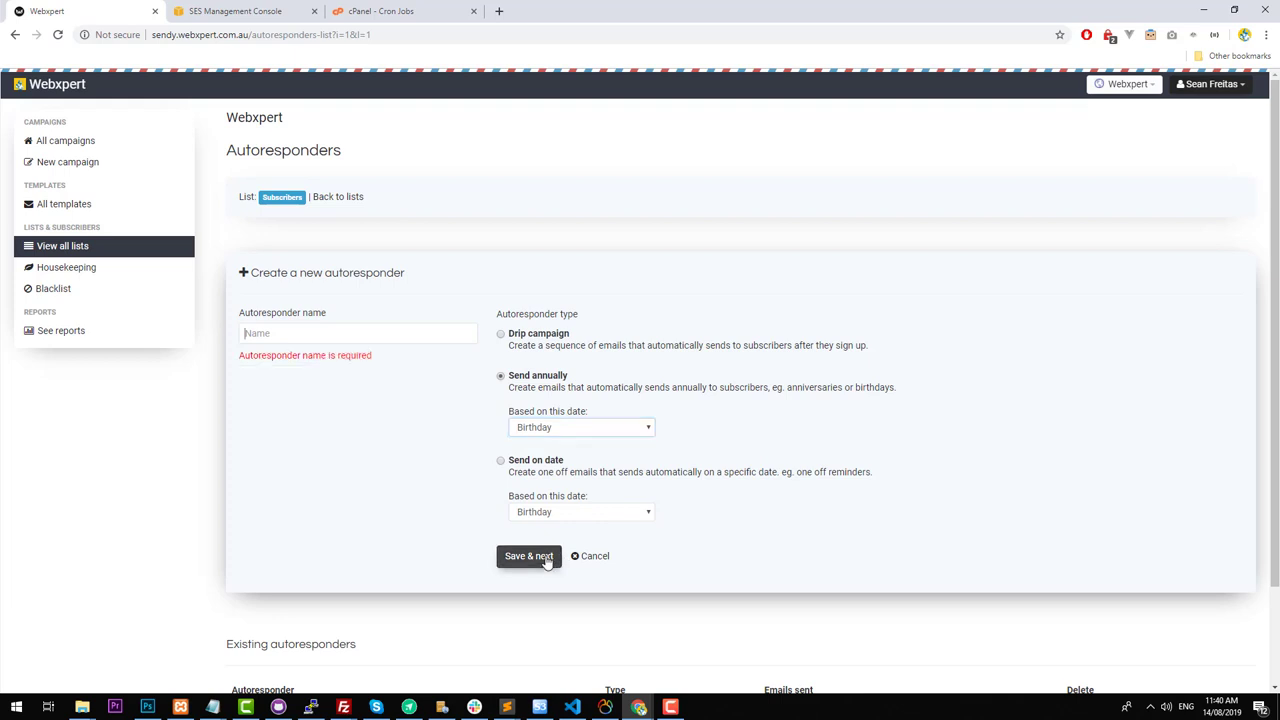
pyautogui.write('Birthday Alert')
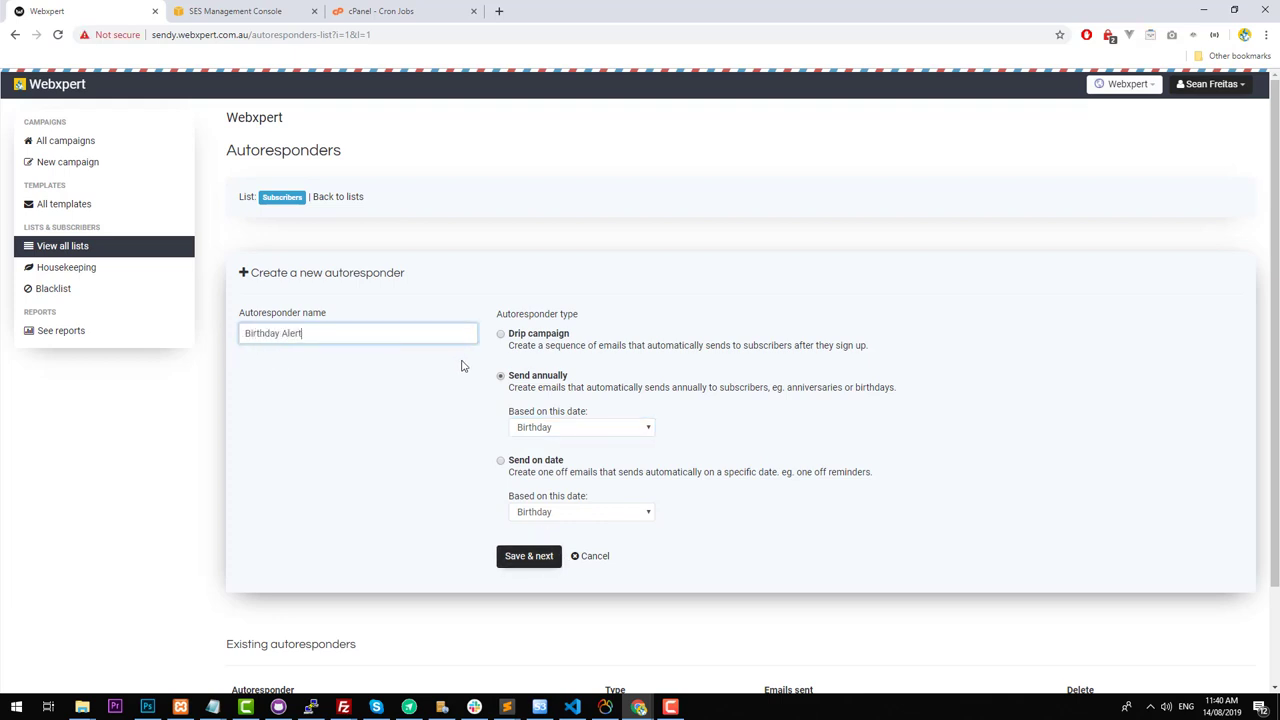
pyautogui.click(530, 558)
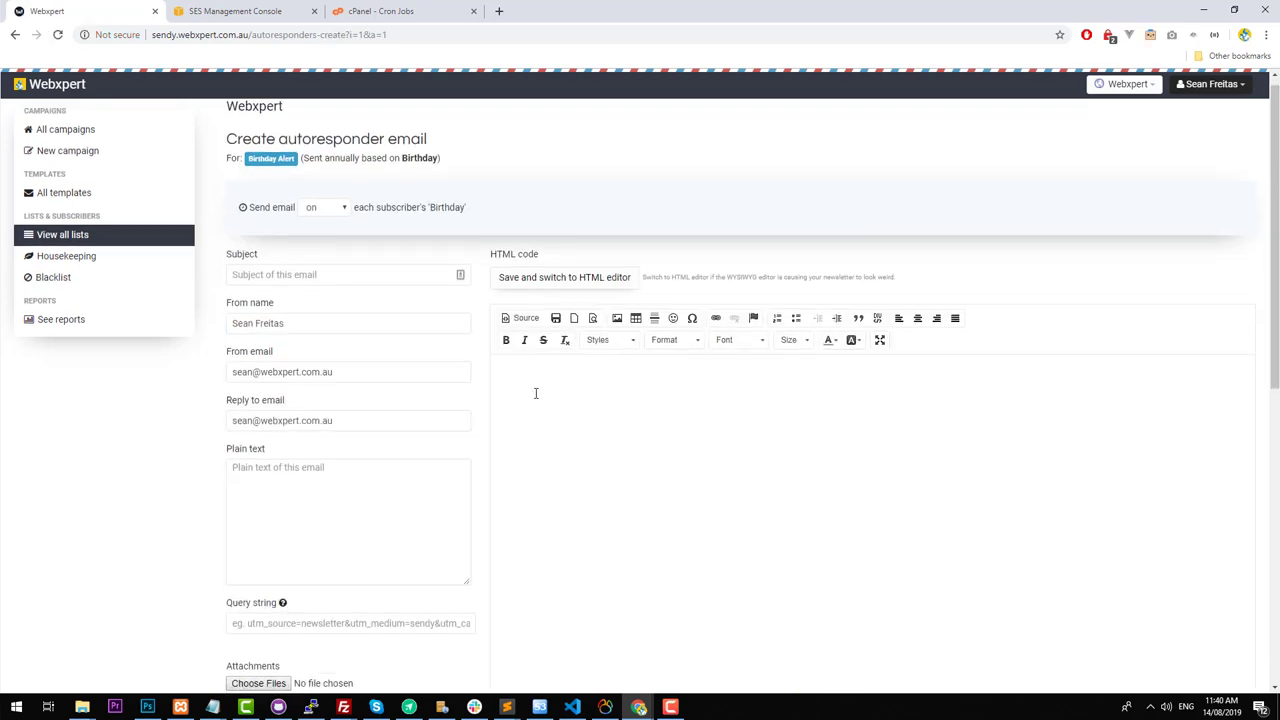
# Step: Try the send timing options, switching from before back to on the birthday
pyautogui.scroll(-4, 535, 393)
pyautogui.scroll(4, 529, 403)
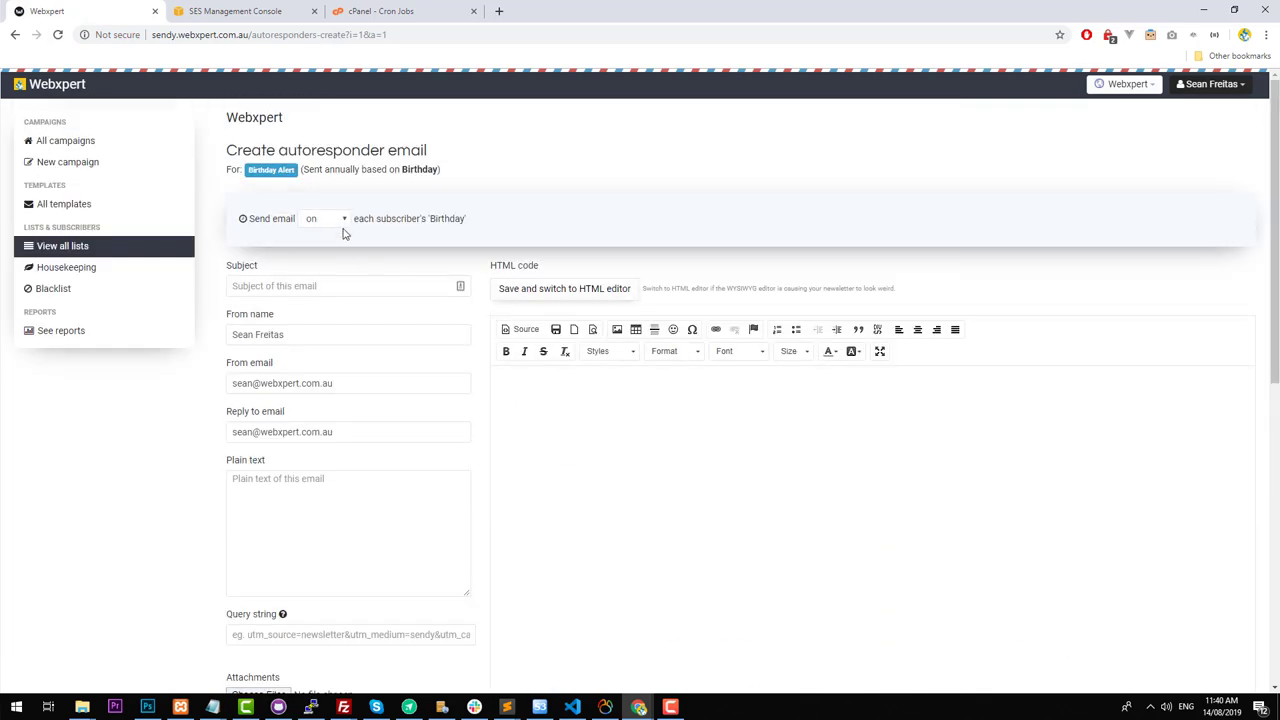
pyautogui.click(330, 219)
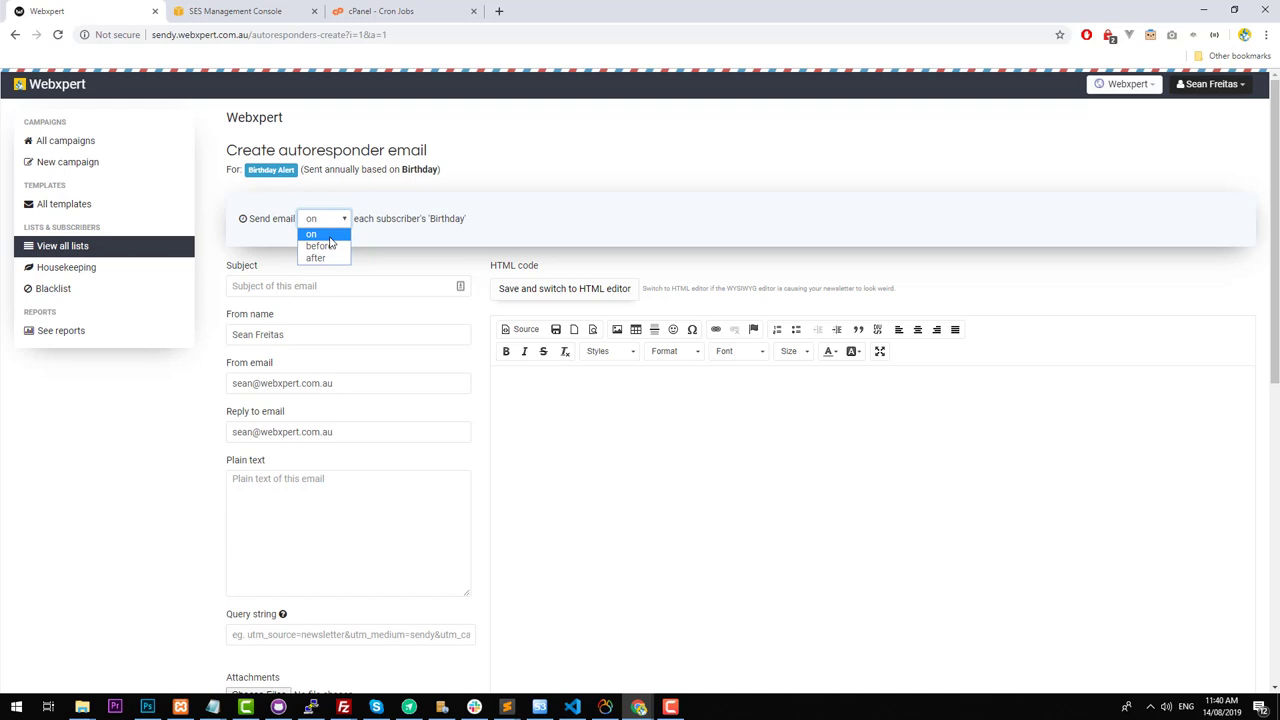
pyautogui.click(330, 244)
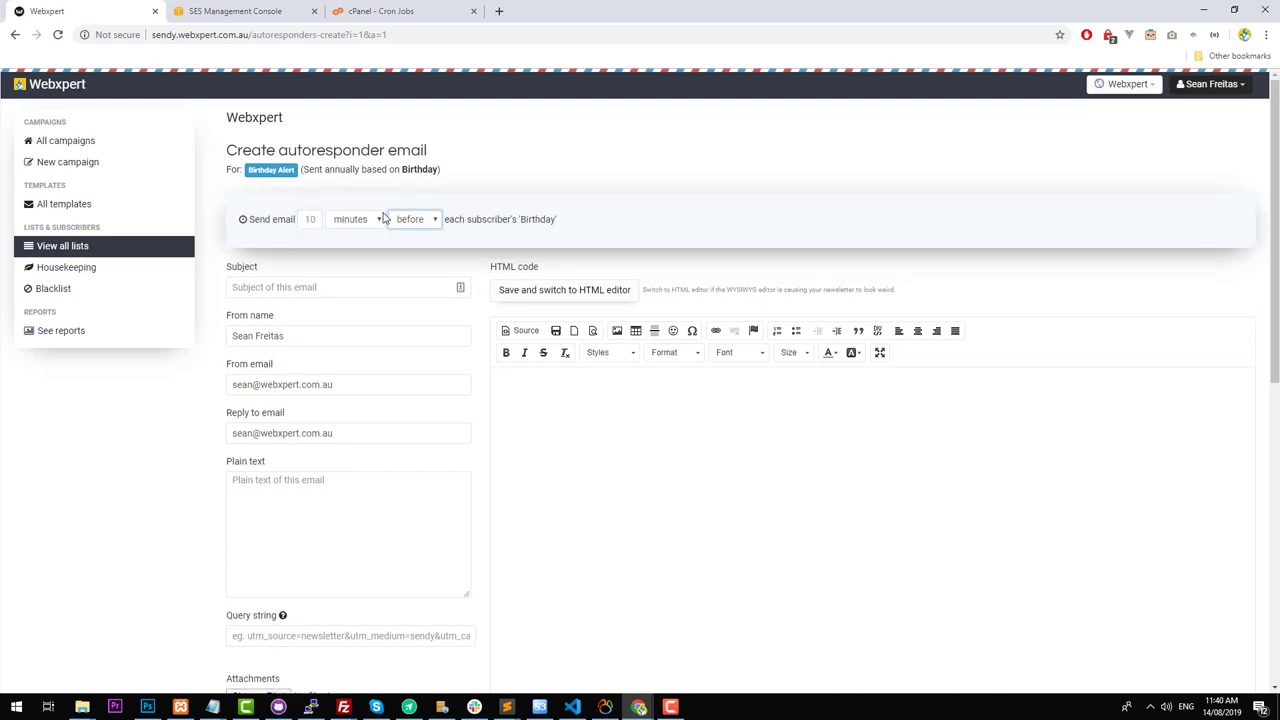
pyautogui.click(413, 219)
pyautogui.click(415, 233)
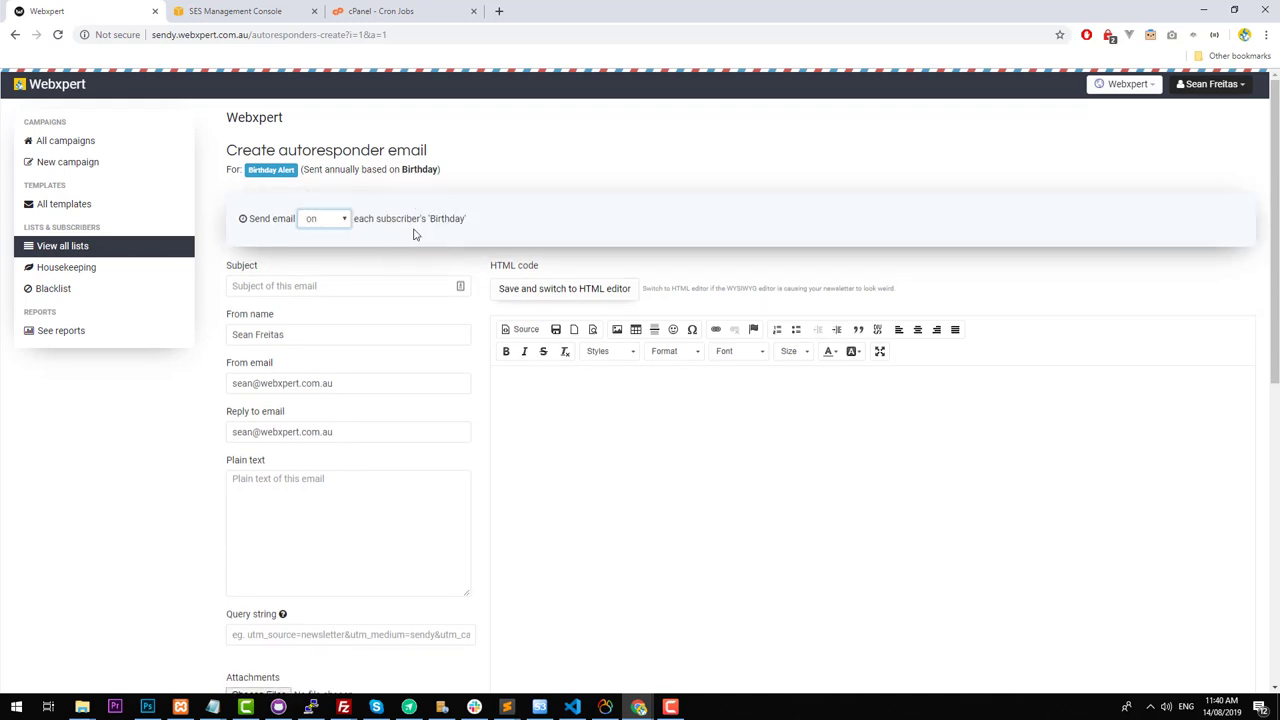
pyautogui.scroll(-3, 608, 257)
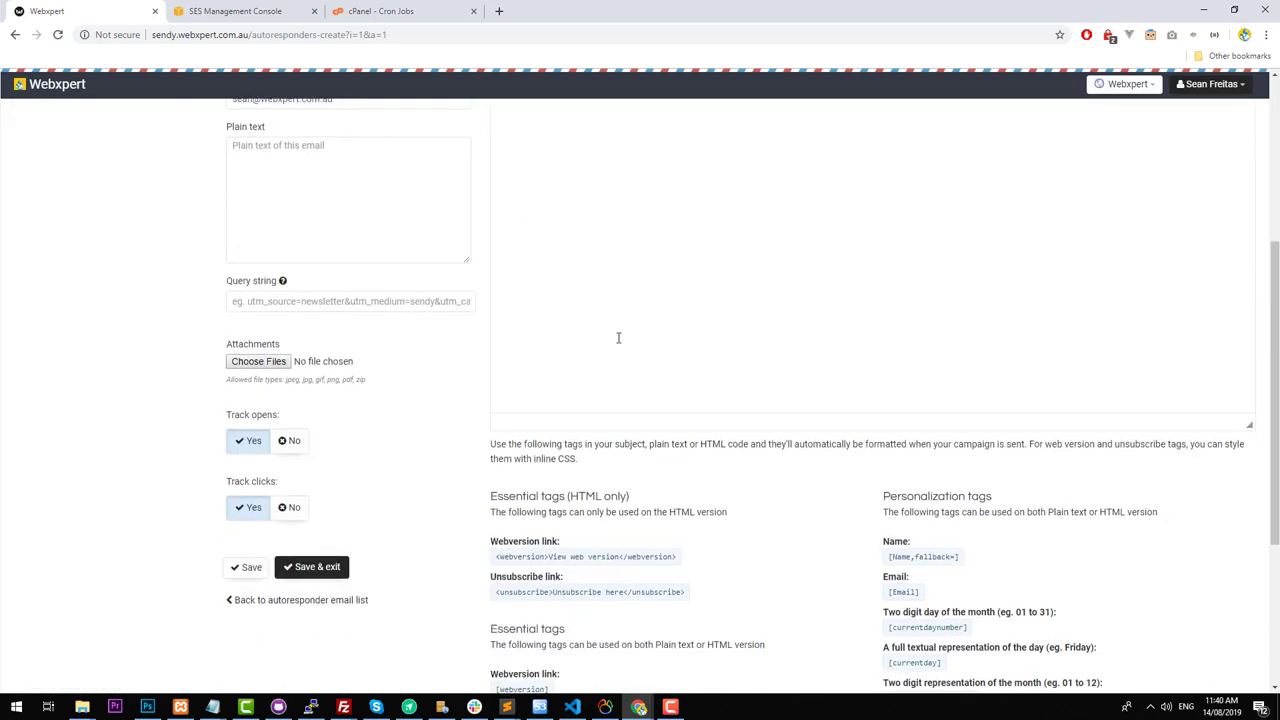
pyautogui.scroll(3, 873, 521)
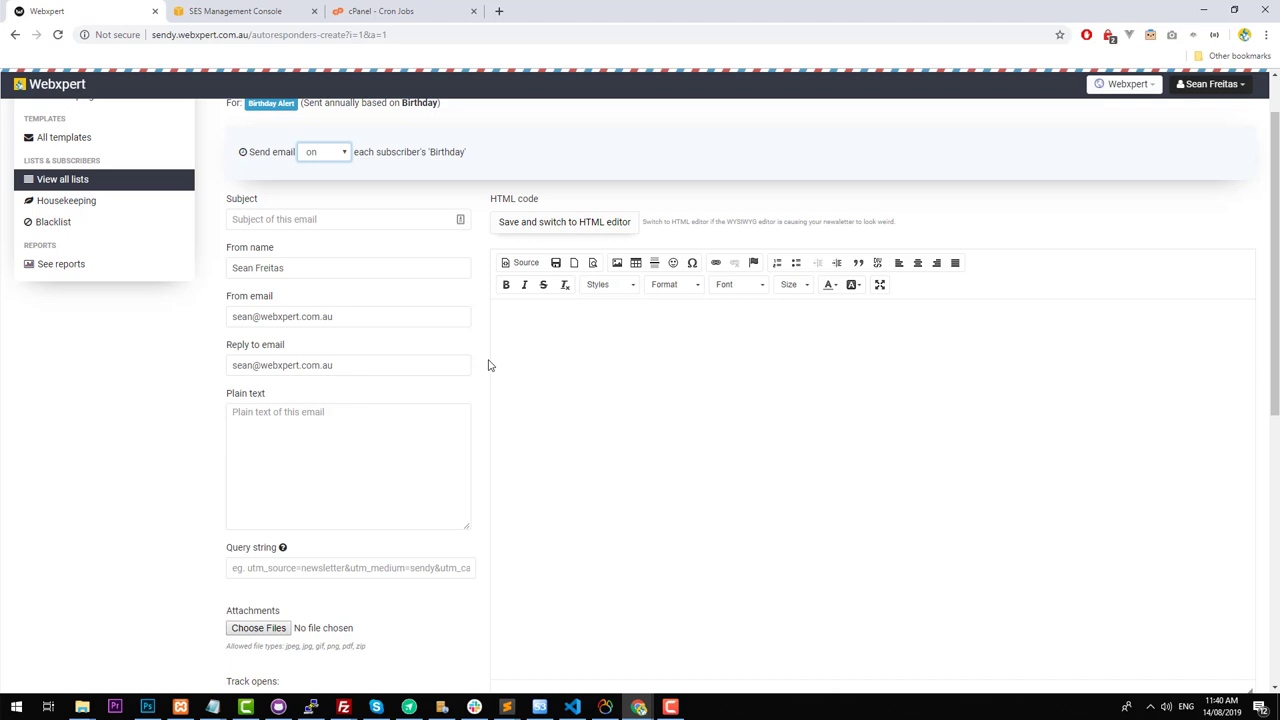
pyautogui.scroll(1, 487, 347)
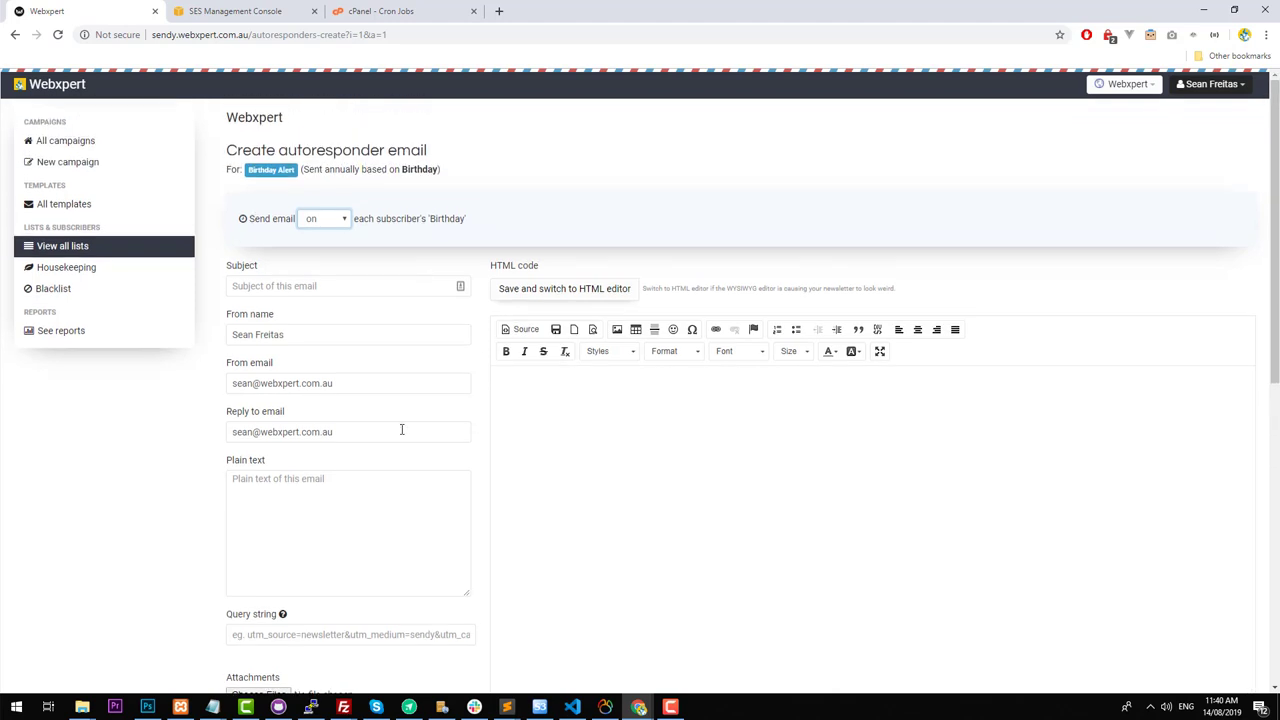
# Step: Return to Autoresponders and open the Birthday Alert autoresponder's email list
pyautogui.click(15, 34)
pyautogui.click(15, 34)
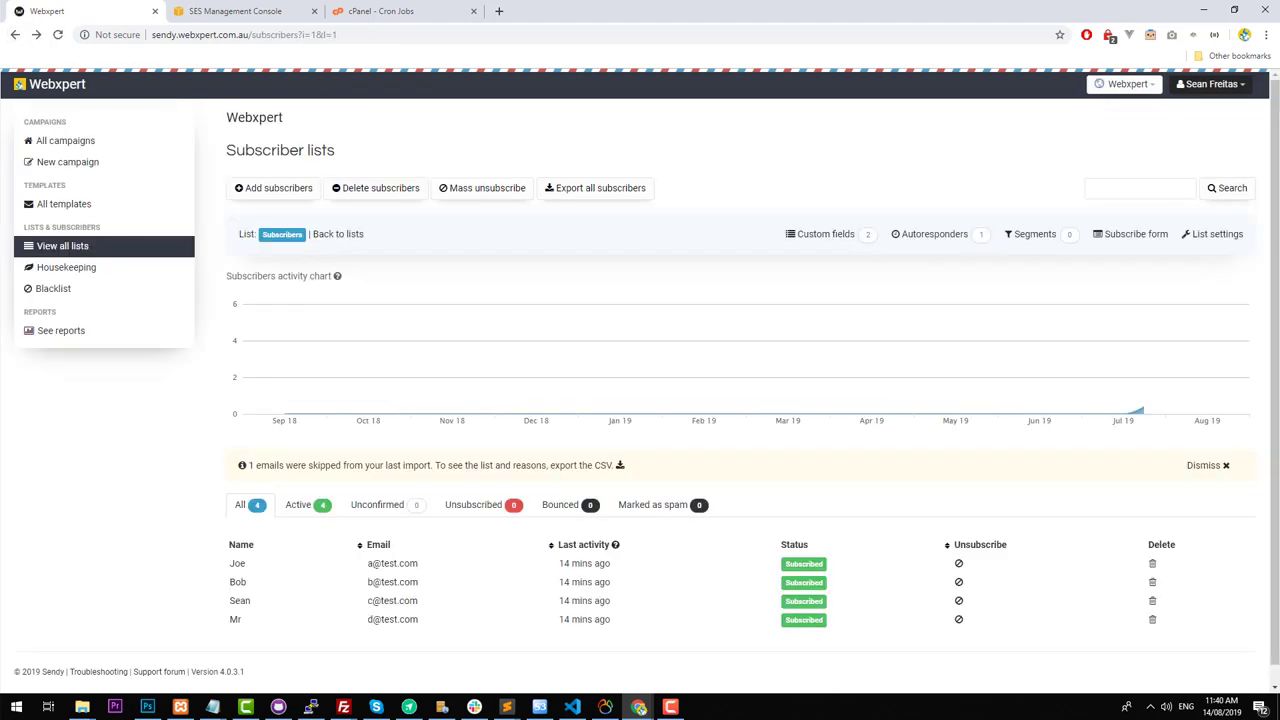
pyautogui.click(36, 34)
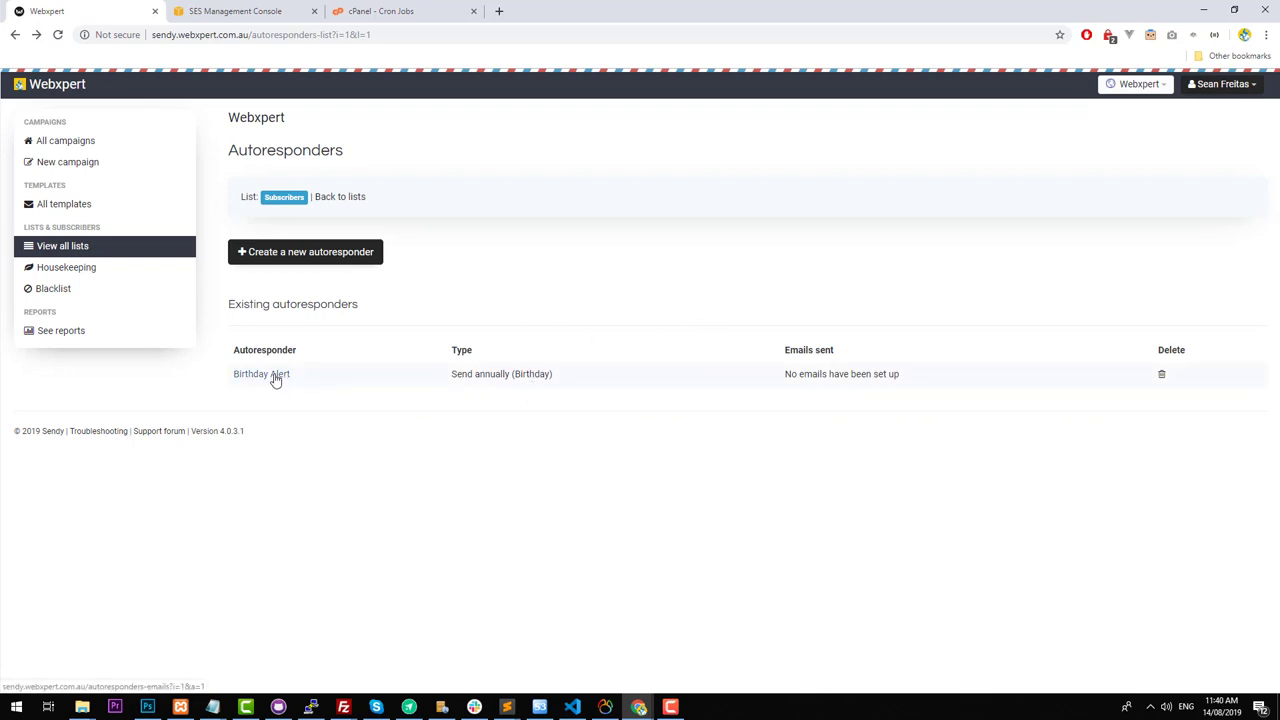
pyautogui.click(275, 376)
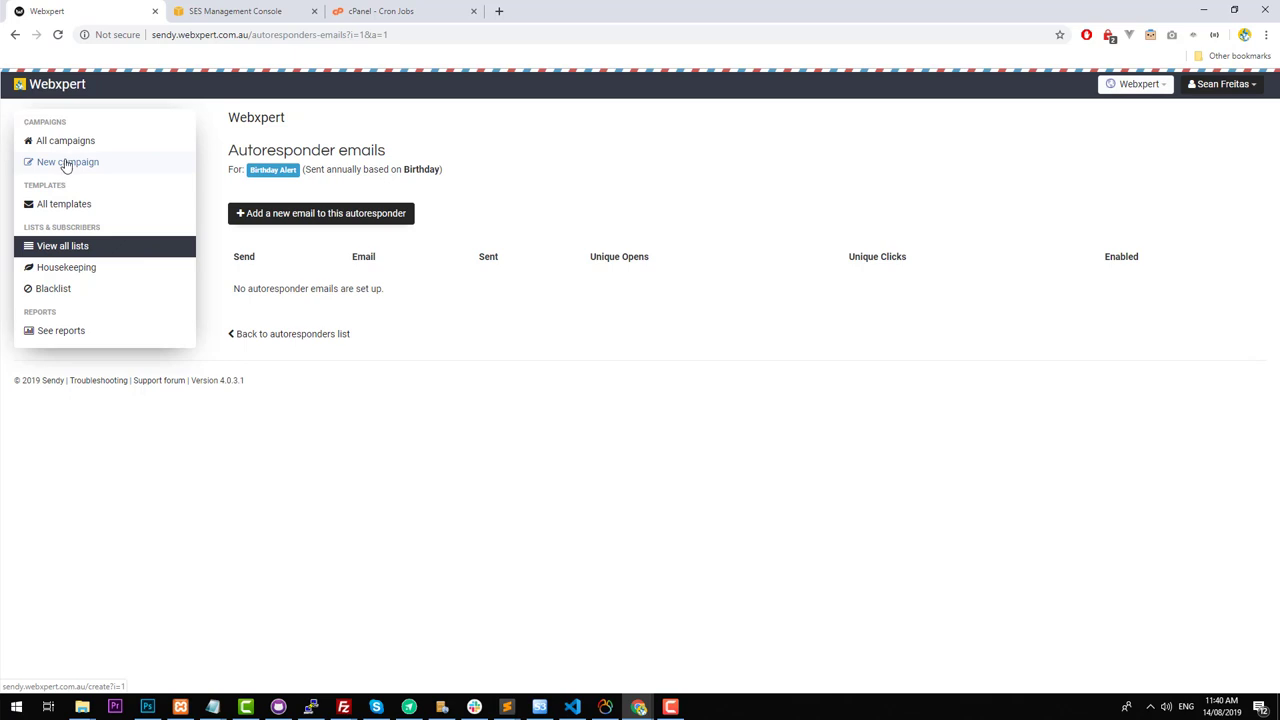
# Step: Create a new campaign with subject 'Test' and body 'Test', then save and continue
pyautogui.click(74, 163)
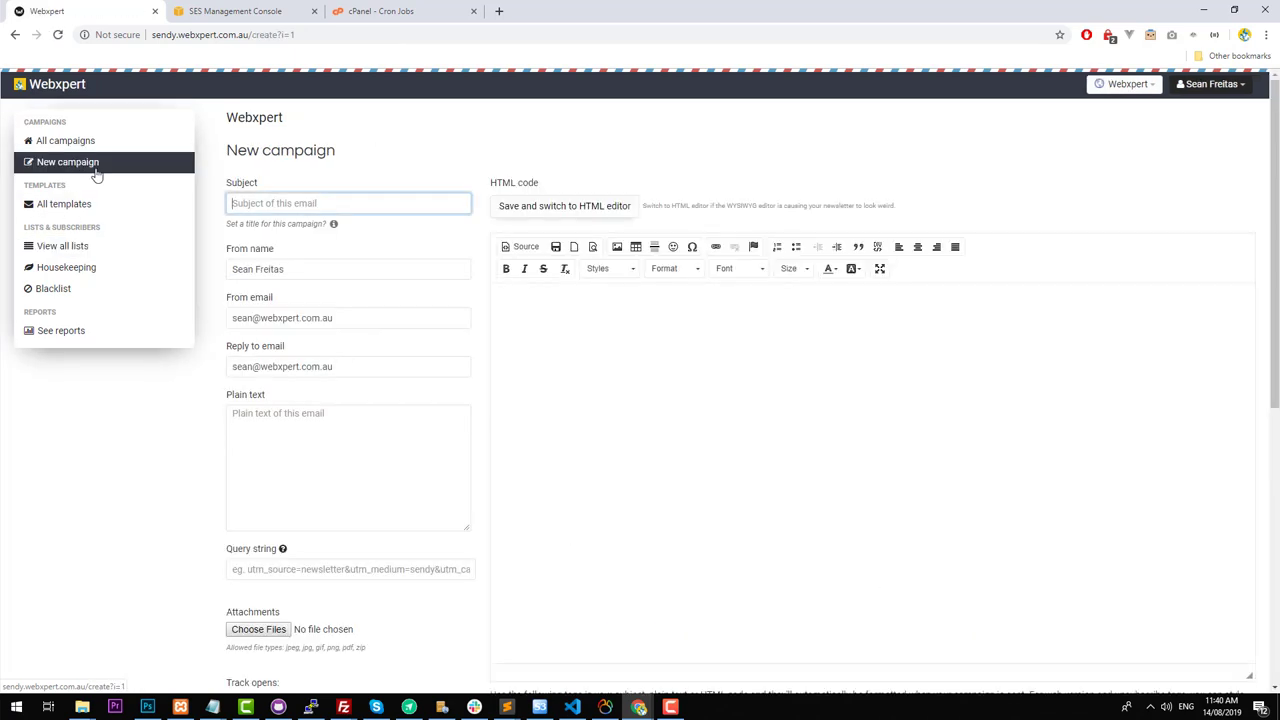
pyautogui.write('Test')
pyautogui.scroll(-1, 360, 317)
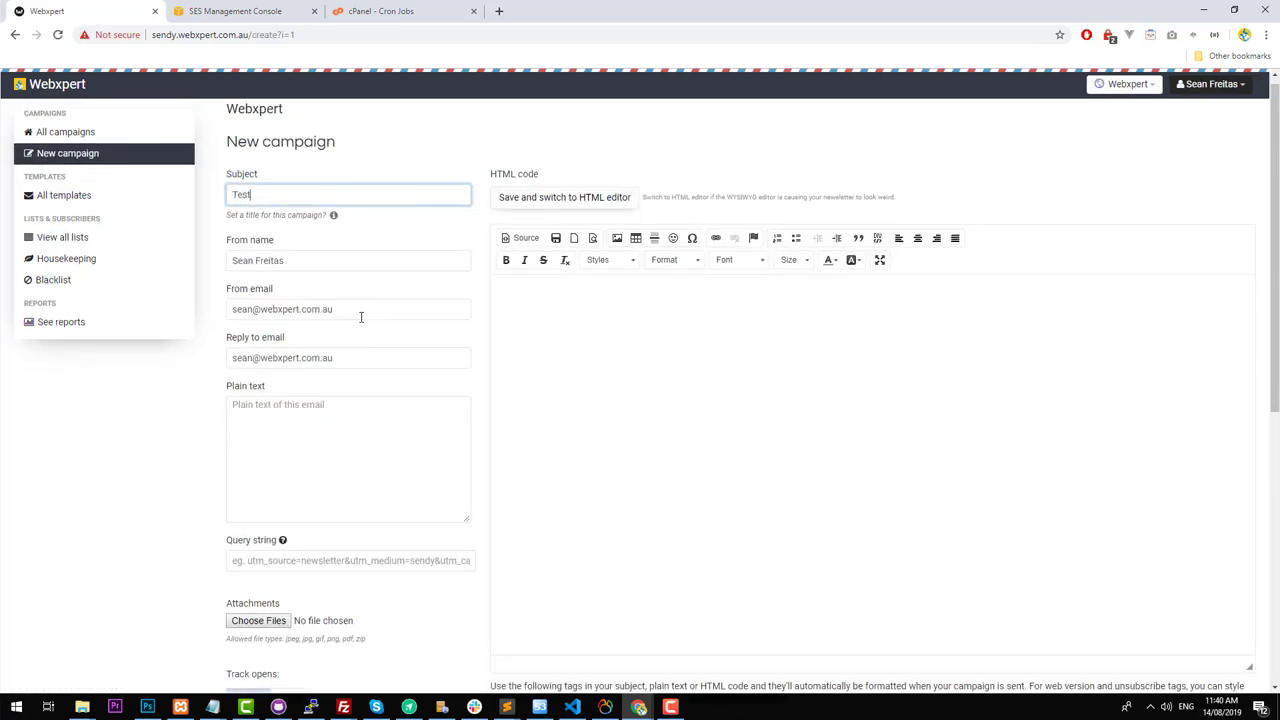
pyautogui.scroll(1, 290, 250)
pyautogui.click(300, 317)
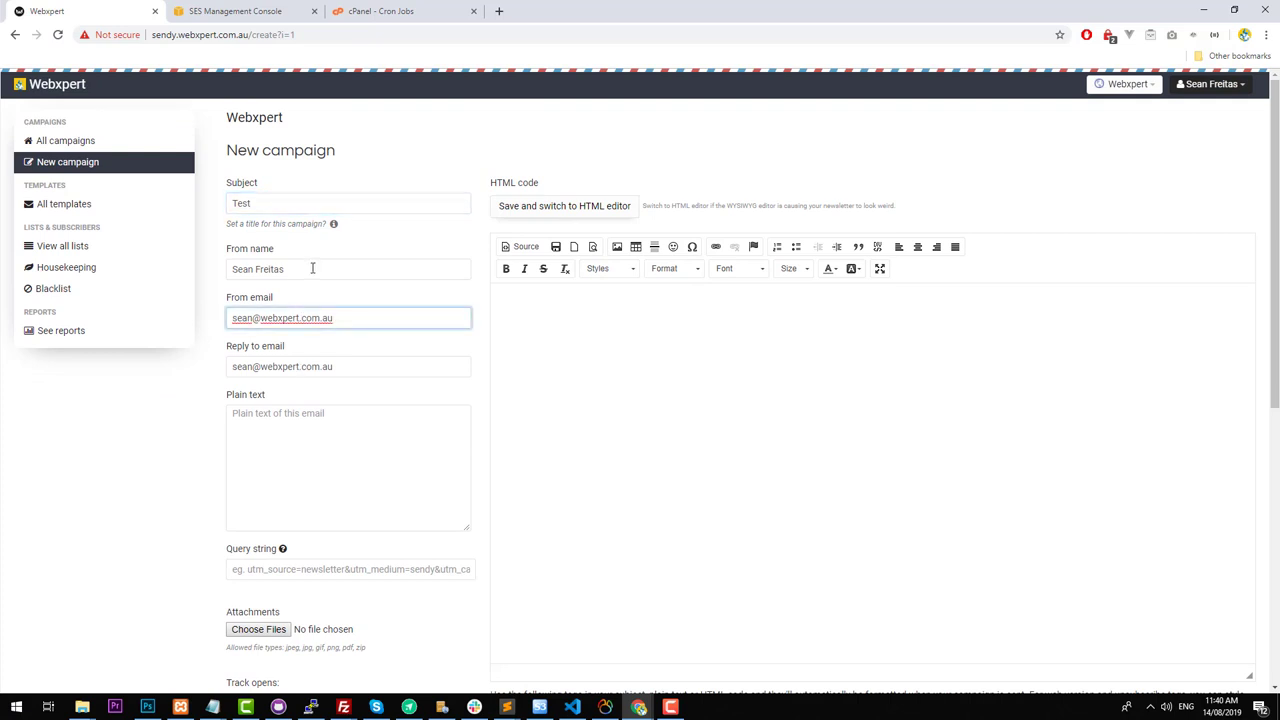
pyautogui.click(608, 303)
pyautogui.scroll(-2, 723, 246)
pyautogui.scroll(2, 640, 300)
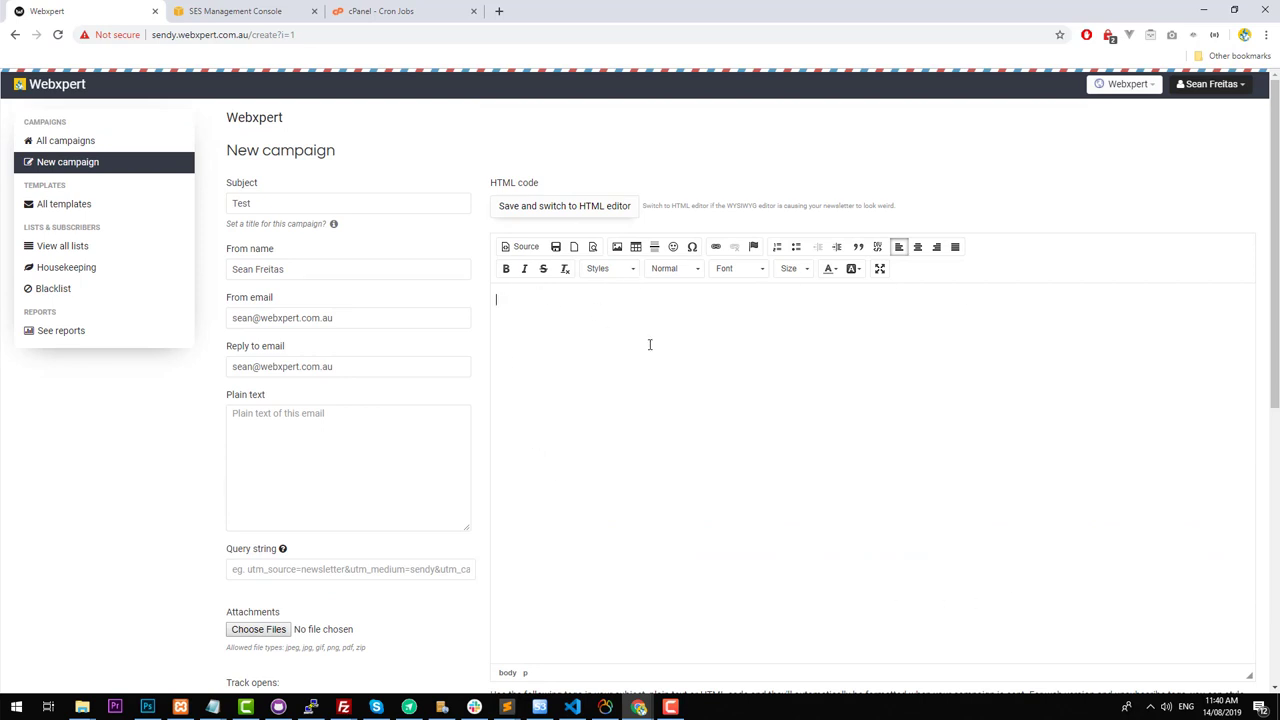
pyautogui.write('Test')
pyautogui.scroll(-3, 330, 450)
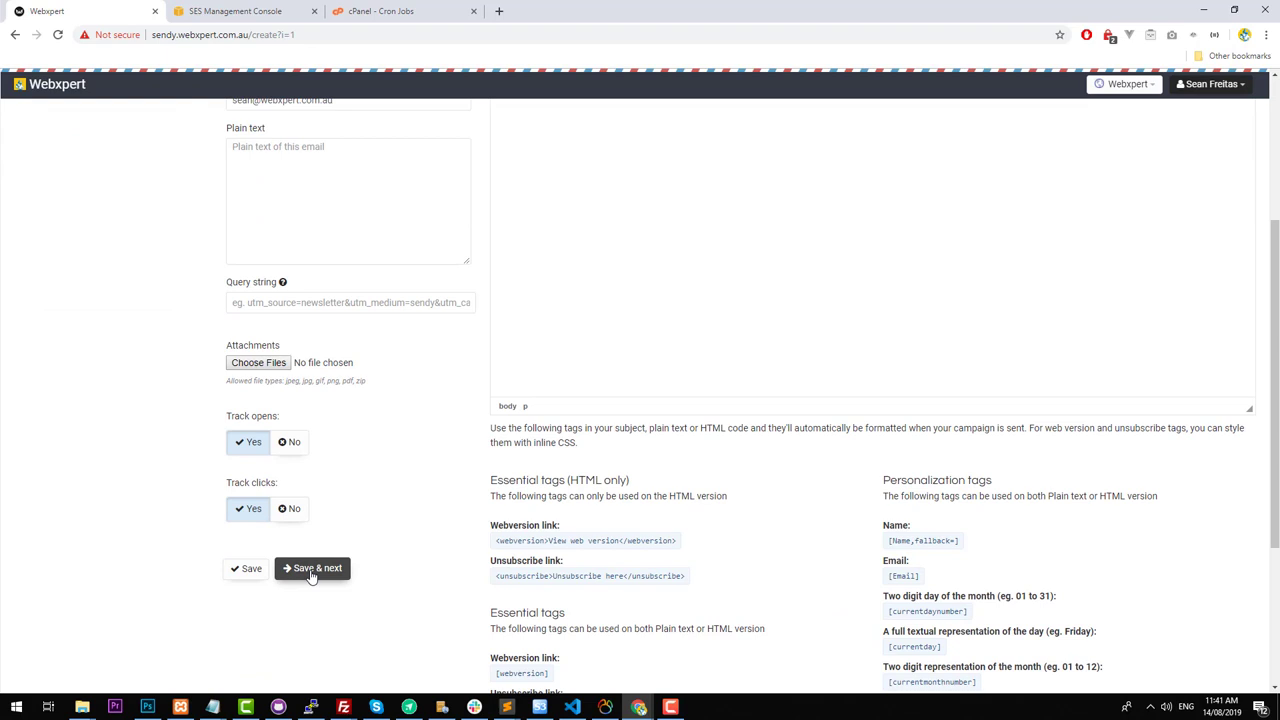
pyautogui.click(312, 569)
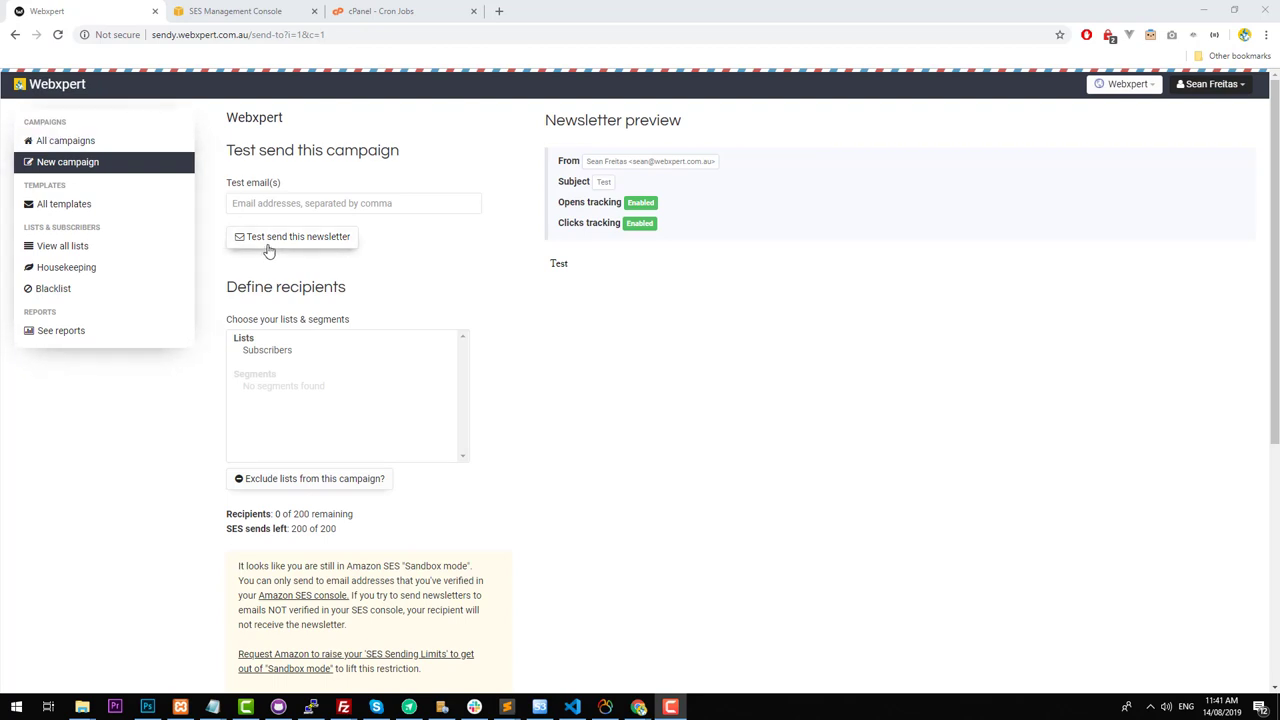
# Step: Check the remaining SES send count on the send page and open the Setup CRON now instructions
pyautogui.scroll(-1, 300, 200)
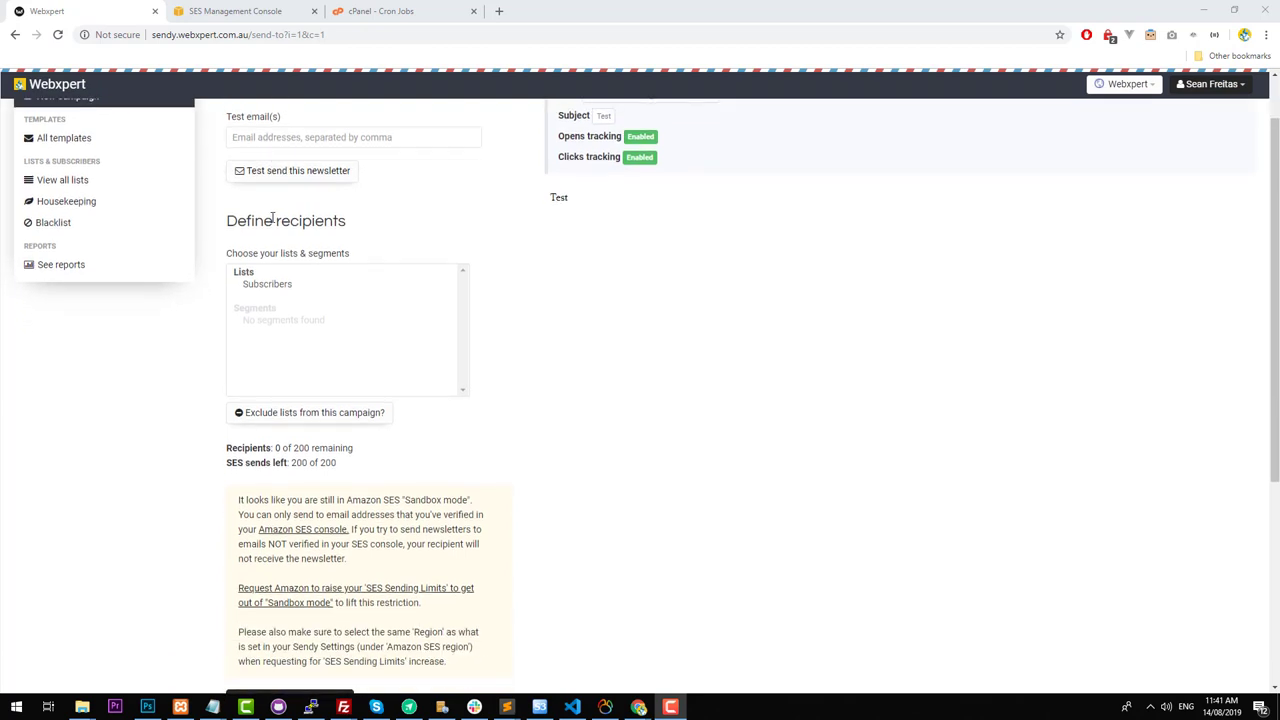
pyautogui.scroll(1, 321, 192)
pyautogui.scroll(-2, 495, 300)
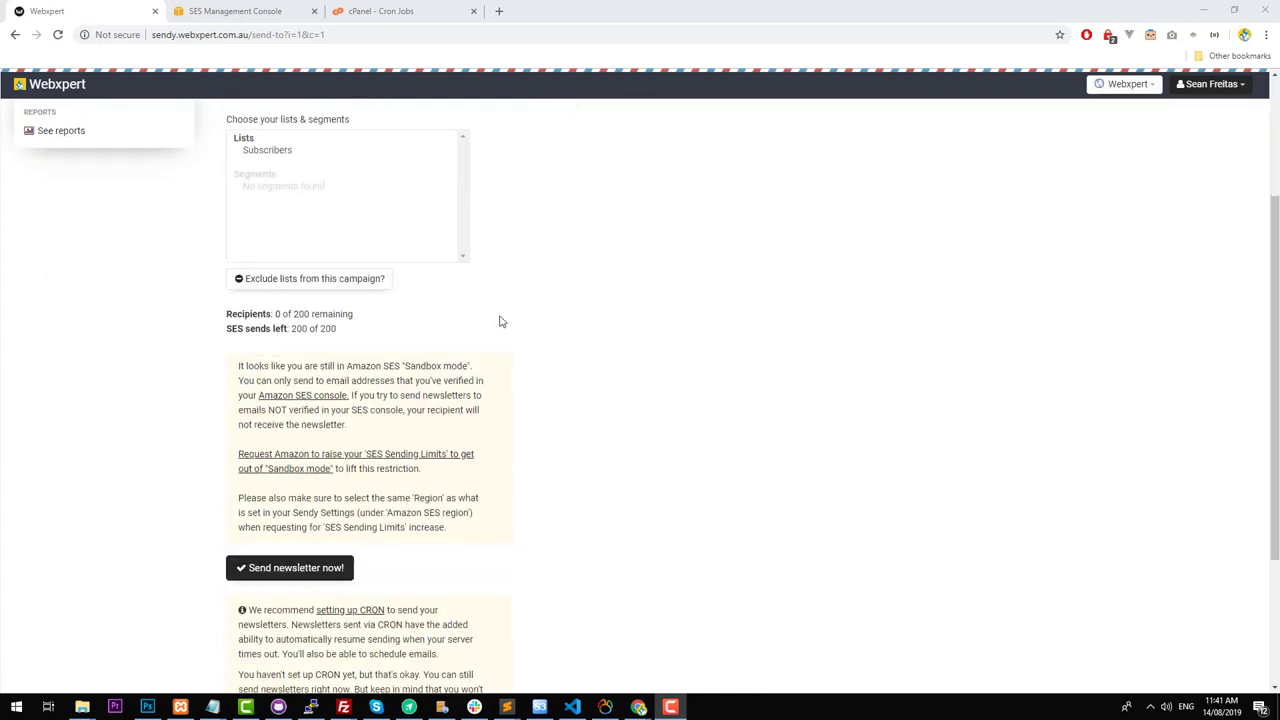
pyautogui.scroll(2, 505, 325)
pyautogui.scroll(-2, 281, 513)
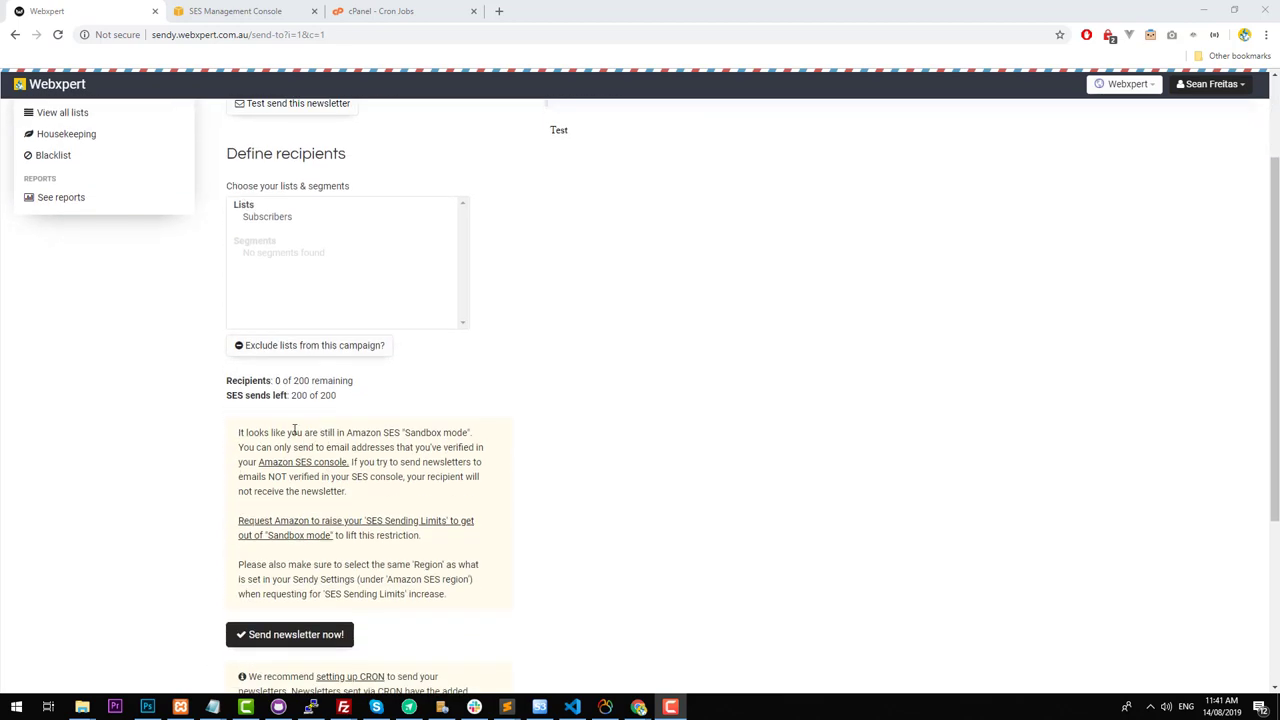
pyautogui.moveTo(337, 395); pyautogui.dragTo(290, 398)
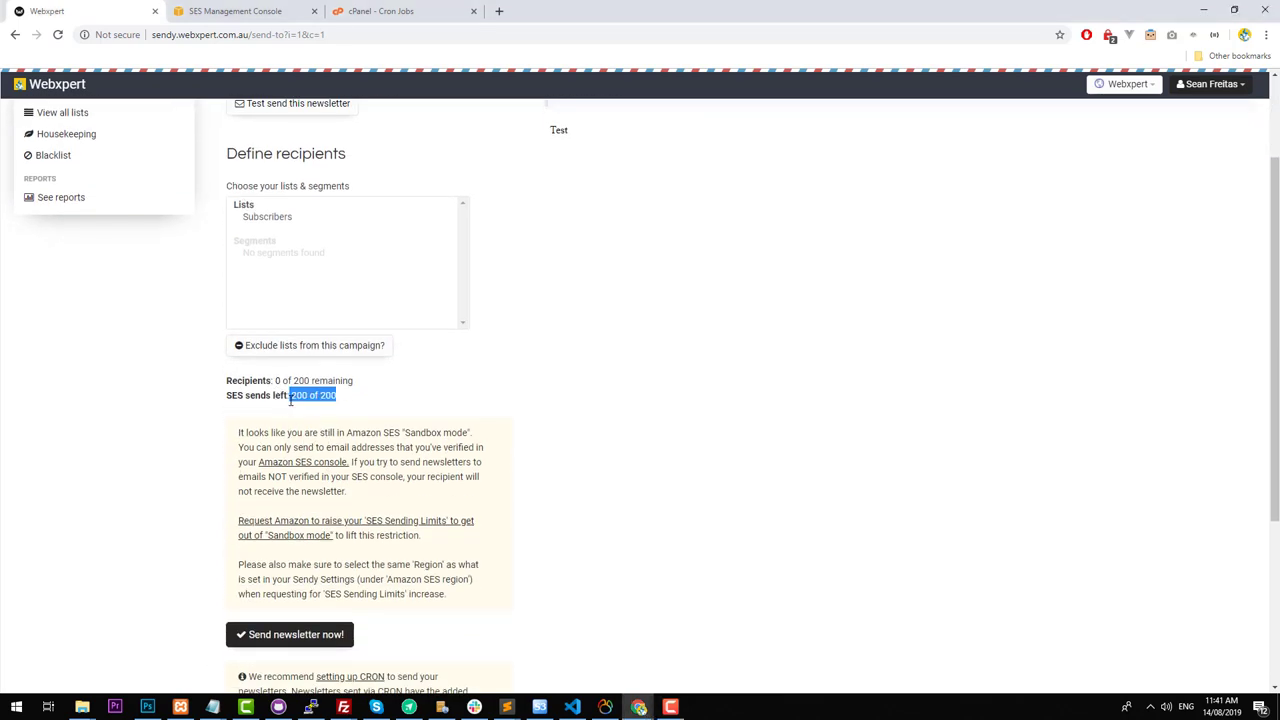
pyautogui.click(292, 400)
pyautogui.scroll(-3, 294, 409)
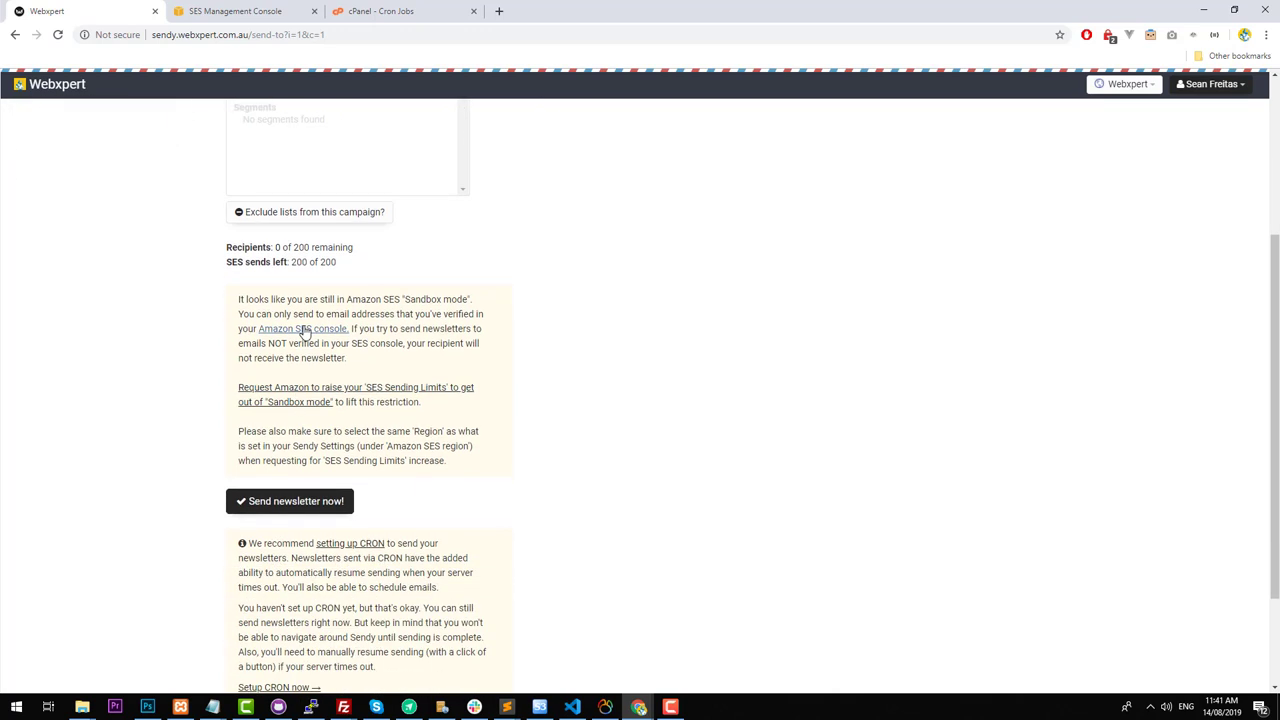
pyautogui.scroll(4, 325, 370)
pyautogui.scroll(-5, 341, 406)
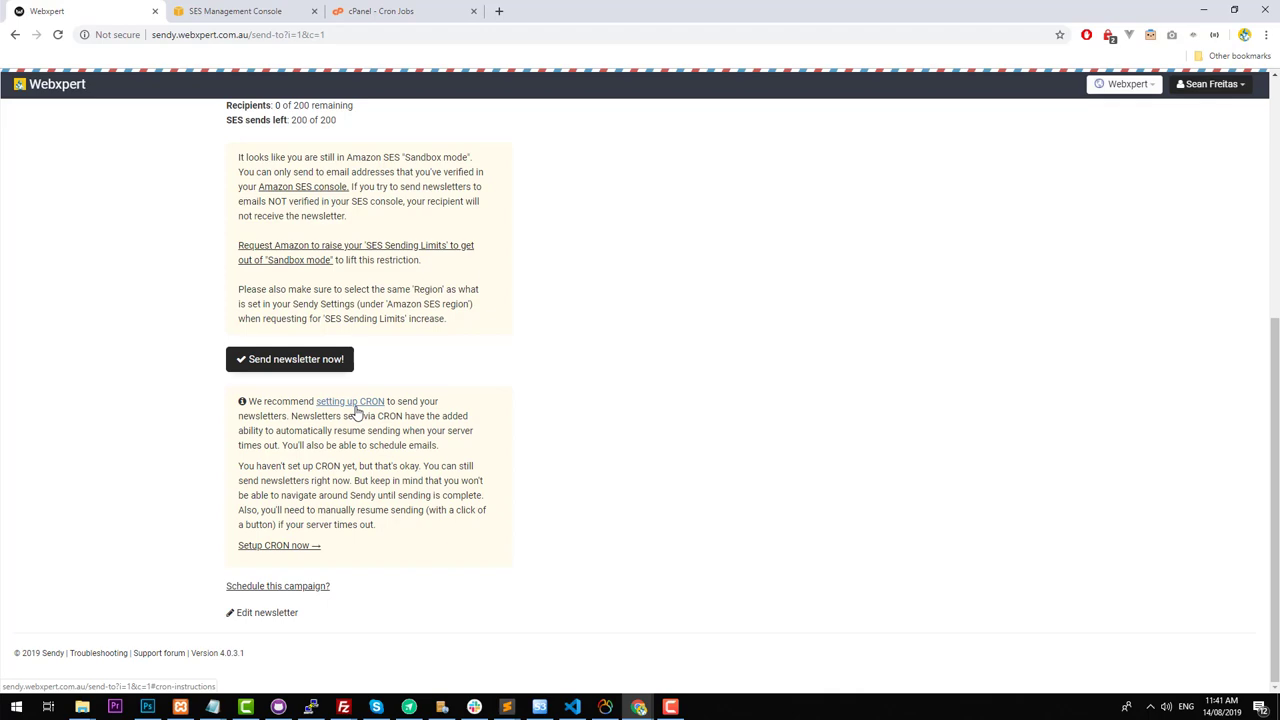
pyautogui.click(301, 549)
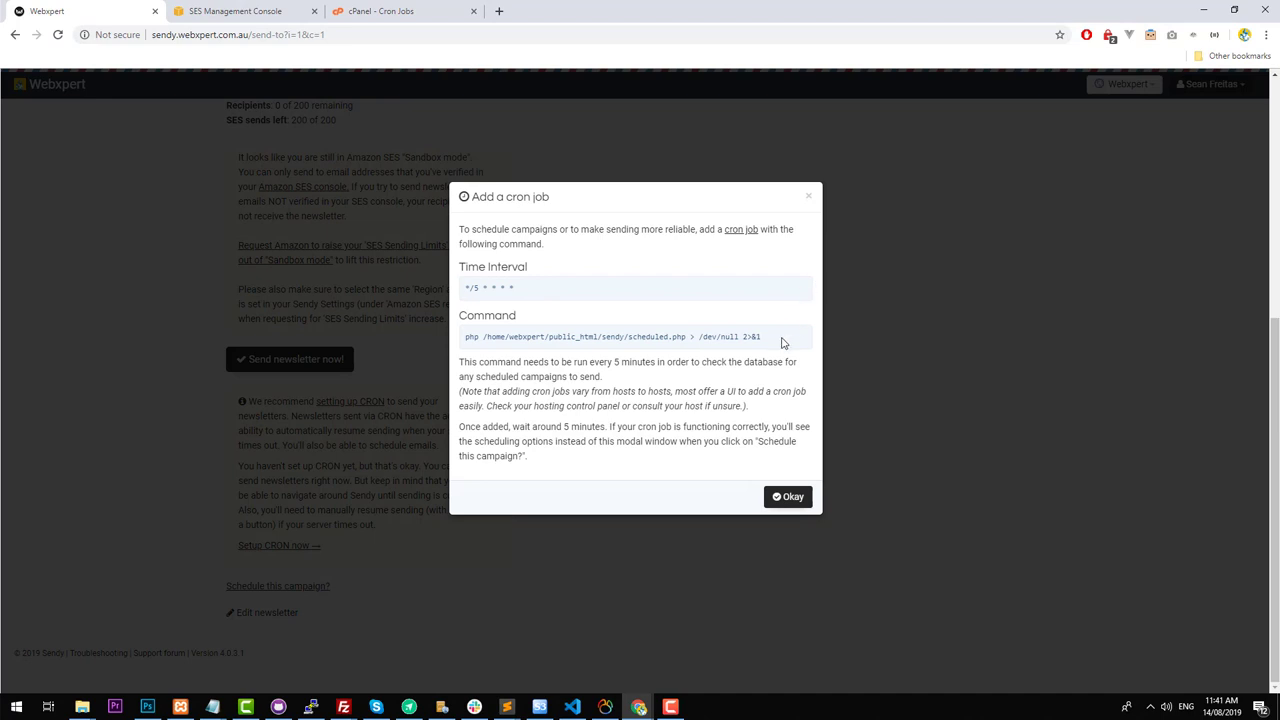
# Step: Copy the scheduled.php cron command and note its five-minute interval
pyautogui.moveTo(765, 338); pyautogui.dragTo(461, 340)
pyautogui.hotkey('ctrl', 'c')
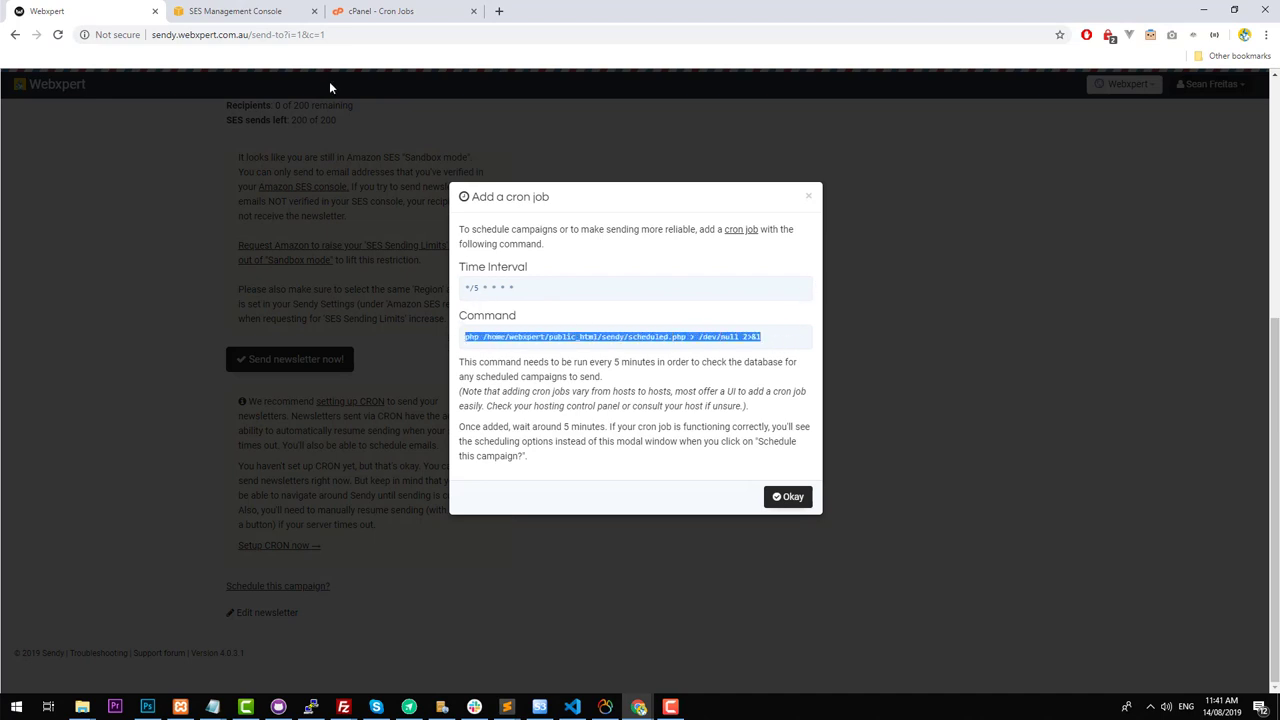
pyautogui.click(376, 12)
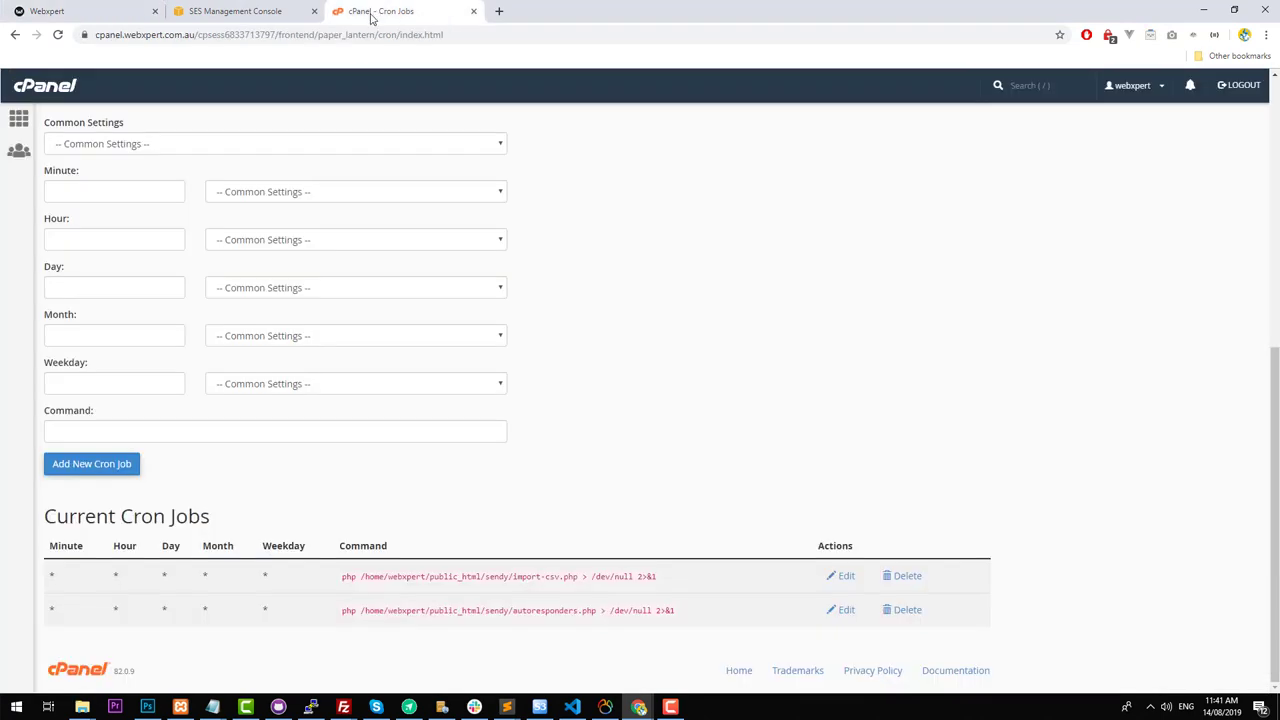
pyautogui.click(88, 11)
pyautogui.moveTo(521, 292); pyautogui.dragTo(465, 294)
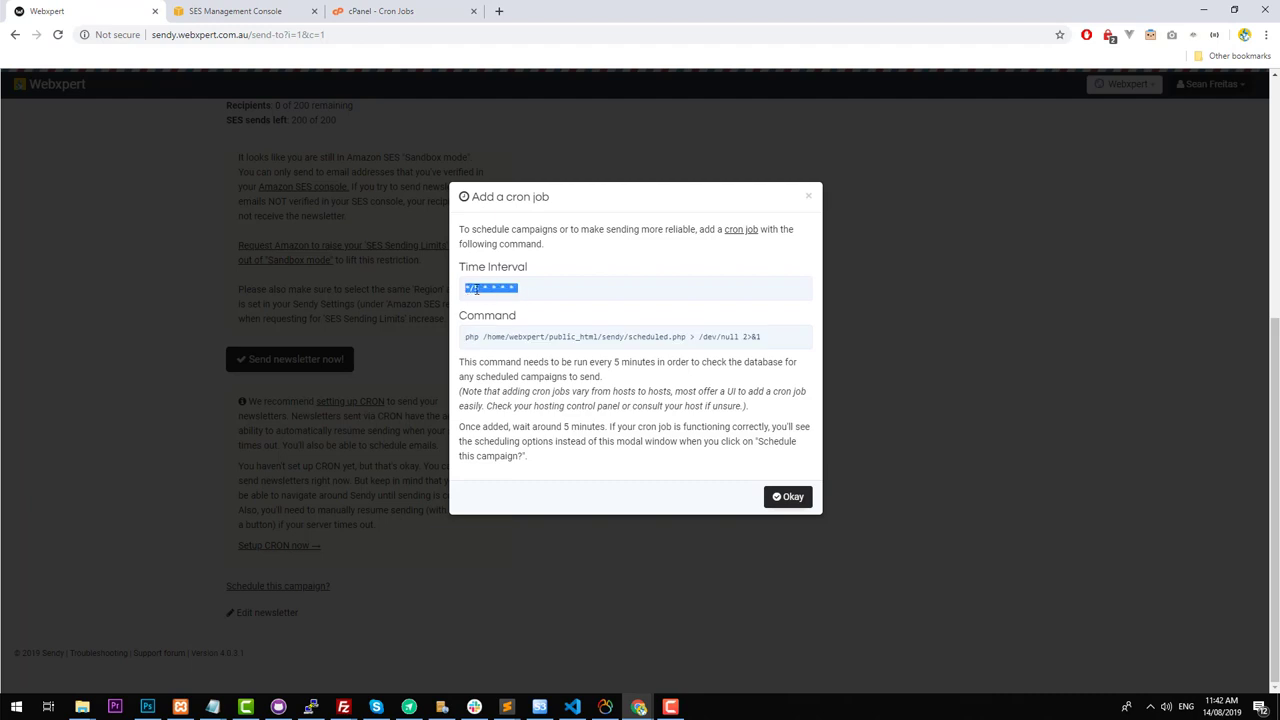
pyautogui.click(404, 10)
# Step: Add a Once Per Five Minutes cPanel cron job with that command and close Sendy's dialog
pyautogui.click(154, 146)
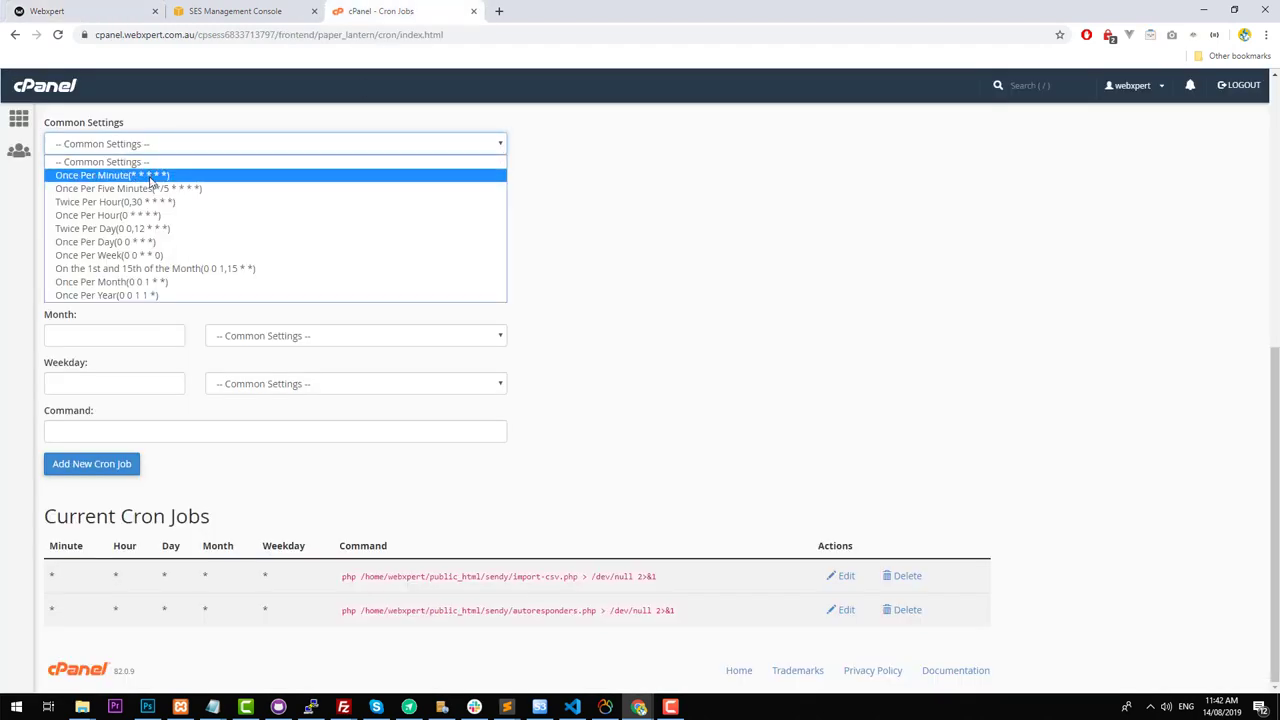
pyautogui.click(155, 188)
pyautogui.click(157, 423)
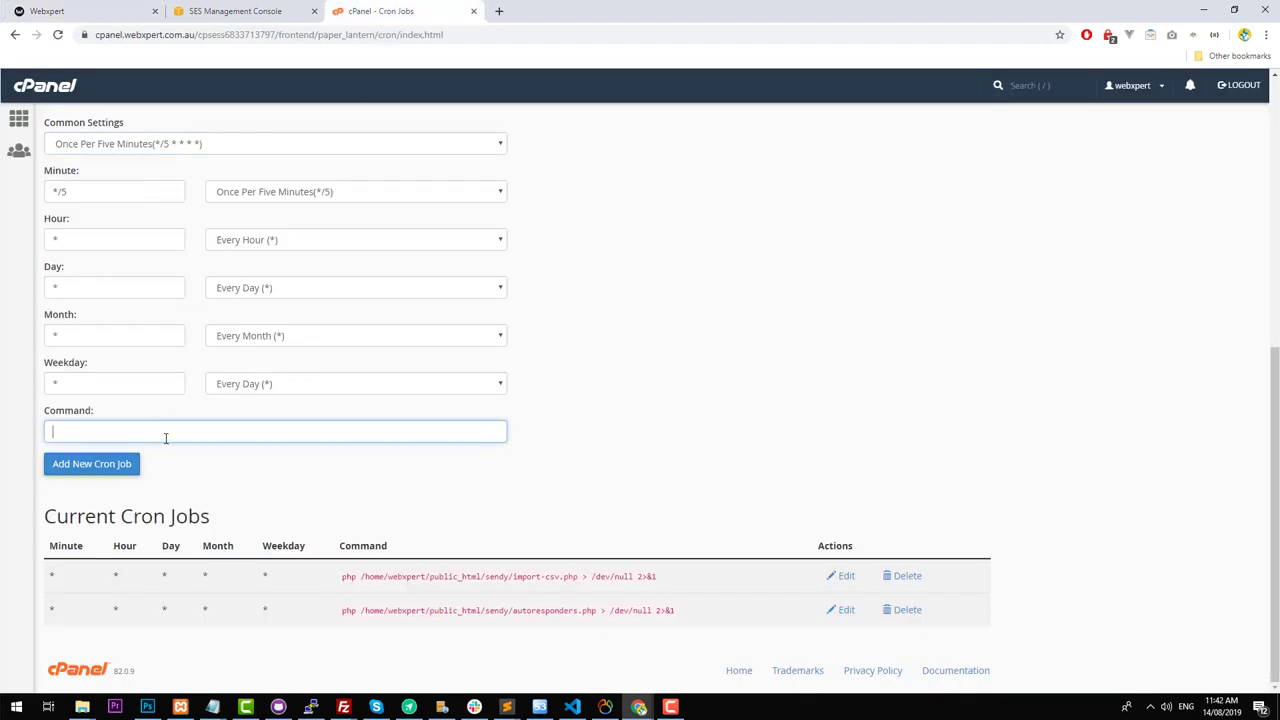
pyautogui.hotkey('ctrl', 'v')
pyautogui.click(120, 464)
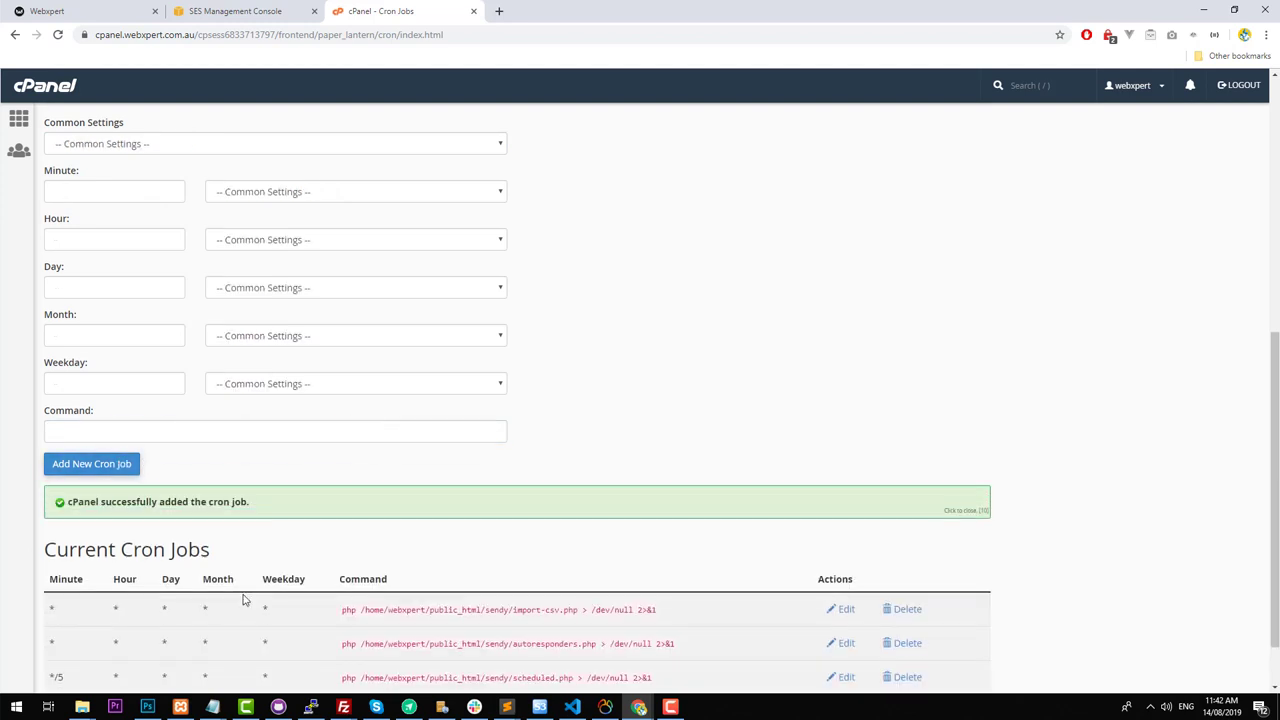
pyautogui.click(112, 10)
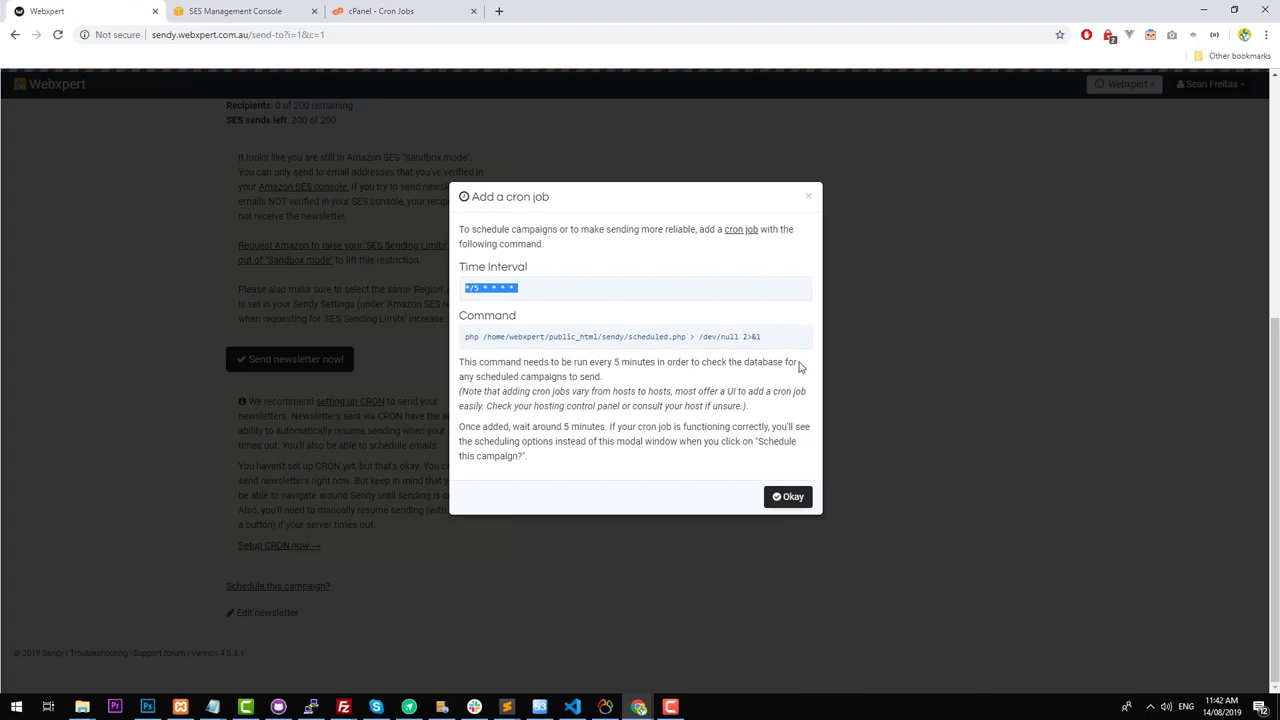
pyautogui.click(790, 497)
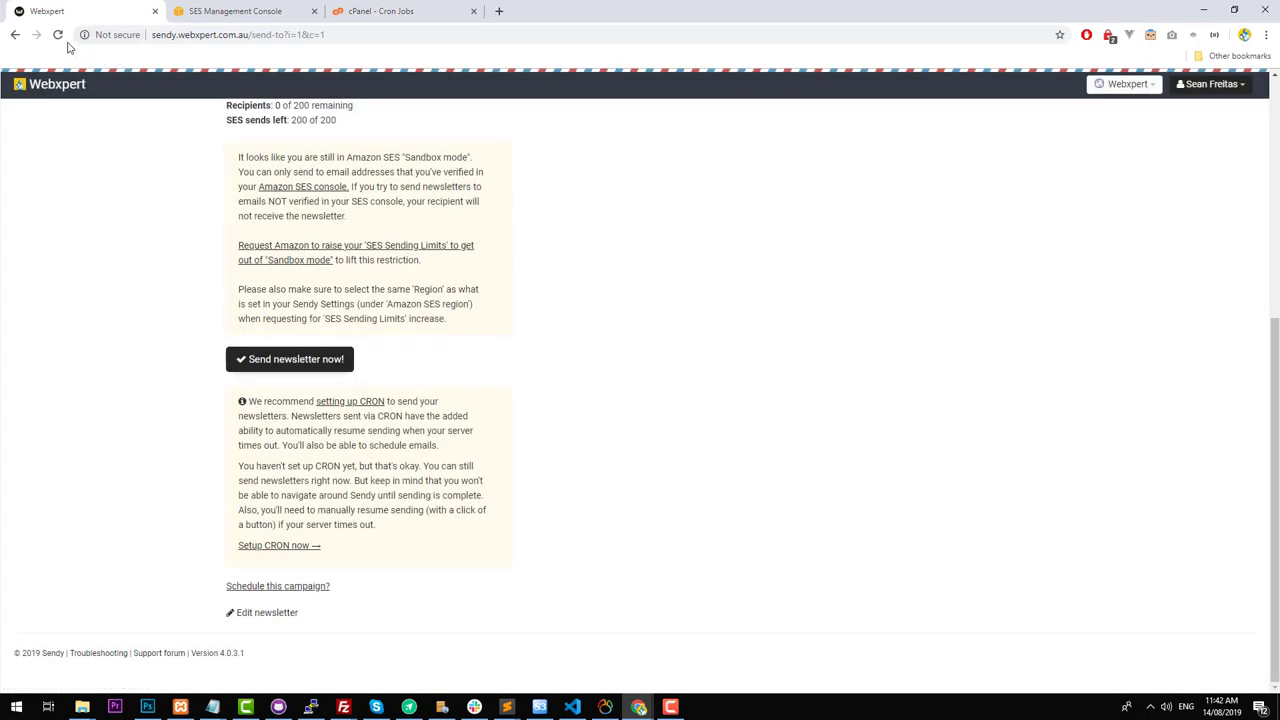
# Step: Reload the campaign send page and confirm the CRON setup warning is gone
pyautogui.click(58, 34)
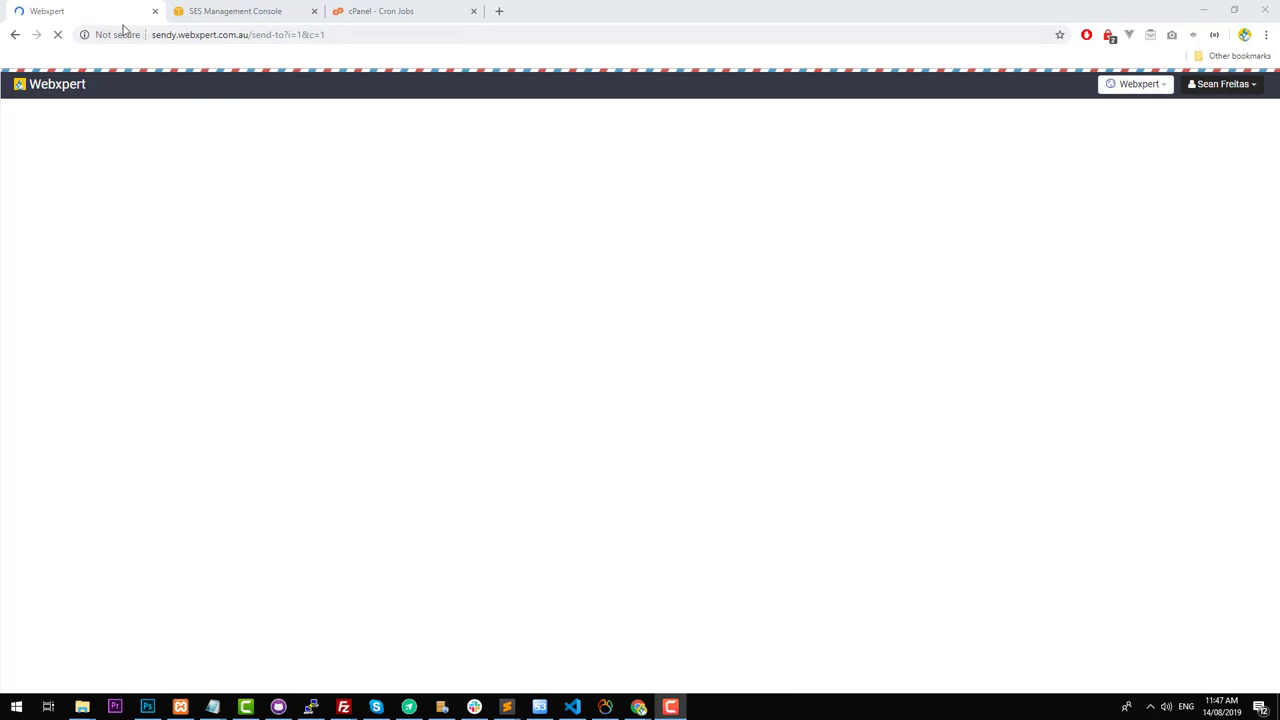
pyautogui.scroll(-3, 680, 285)
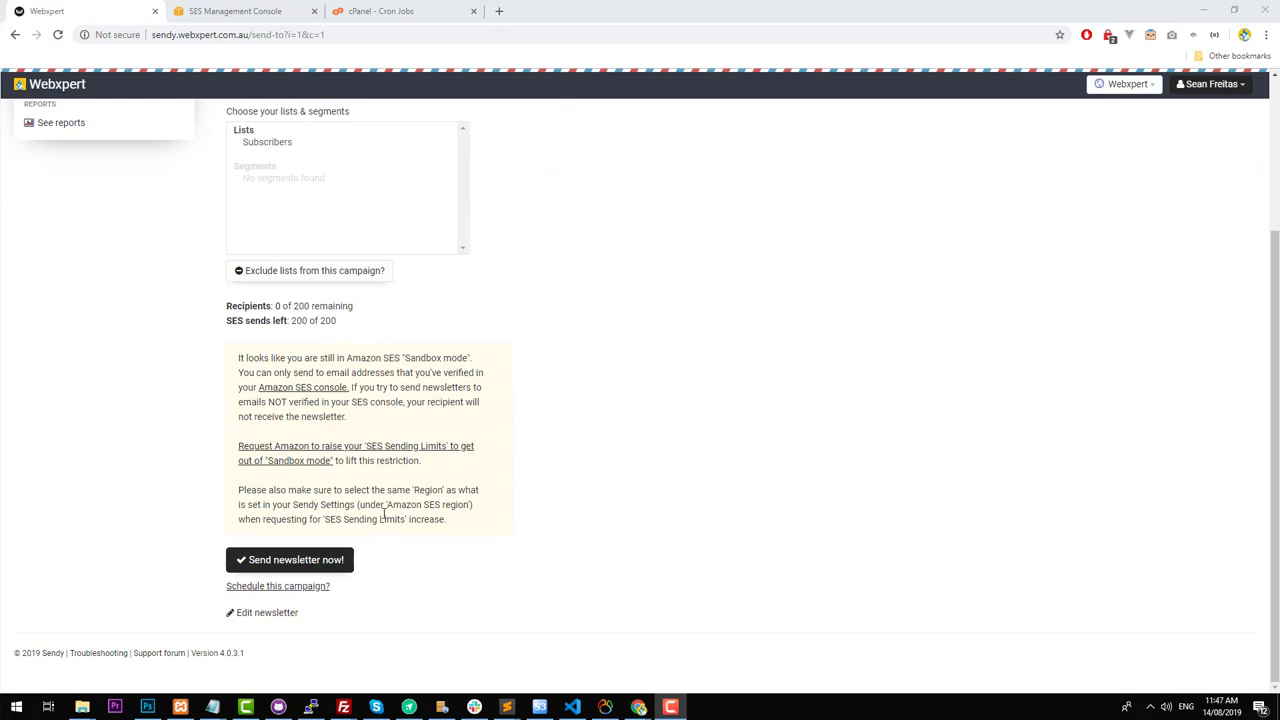
# Step: Send a test of the campaign to your own email address and confirm it was sent
pyautogui.scroll(2, 360, 405)
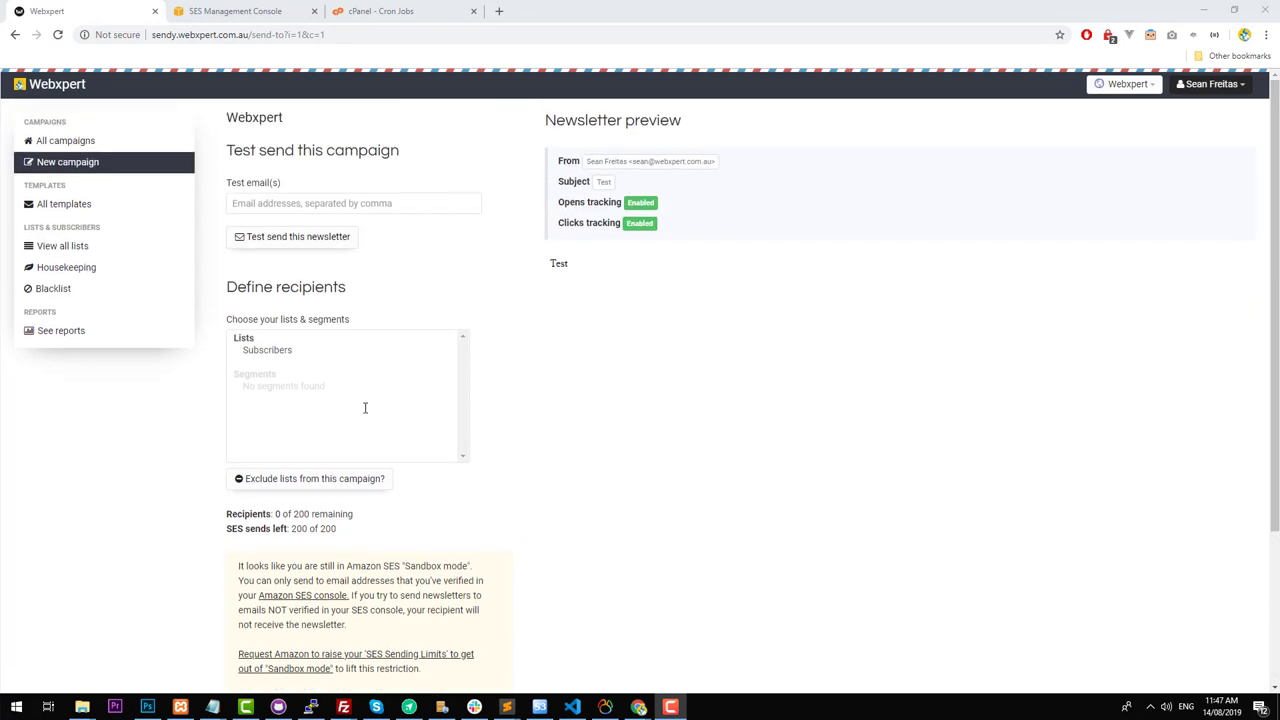
pyautogui.click(364, 206)
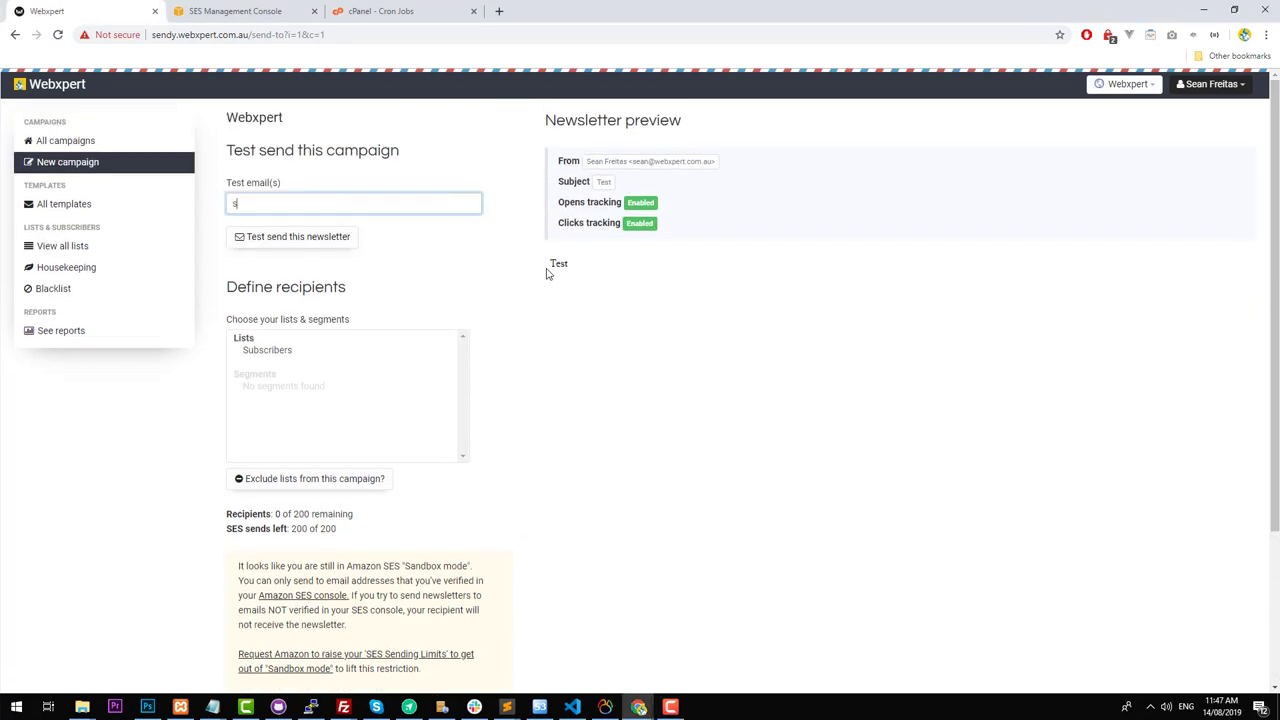
pyautogui.click(337, 243)
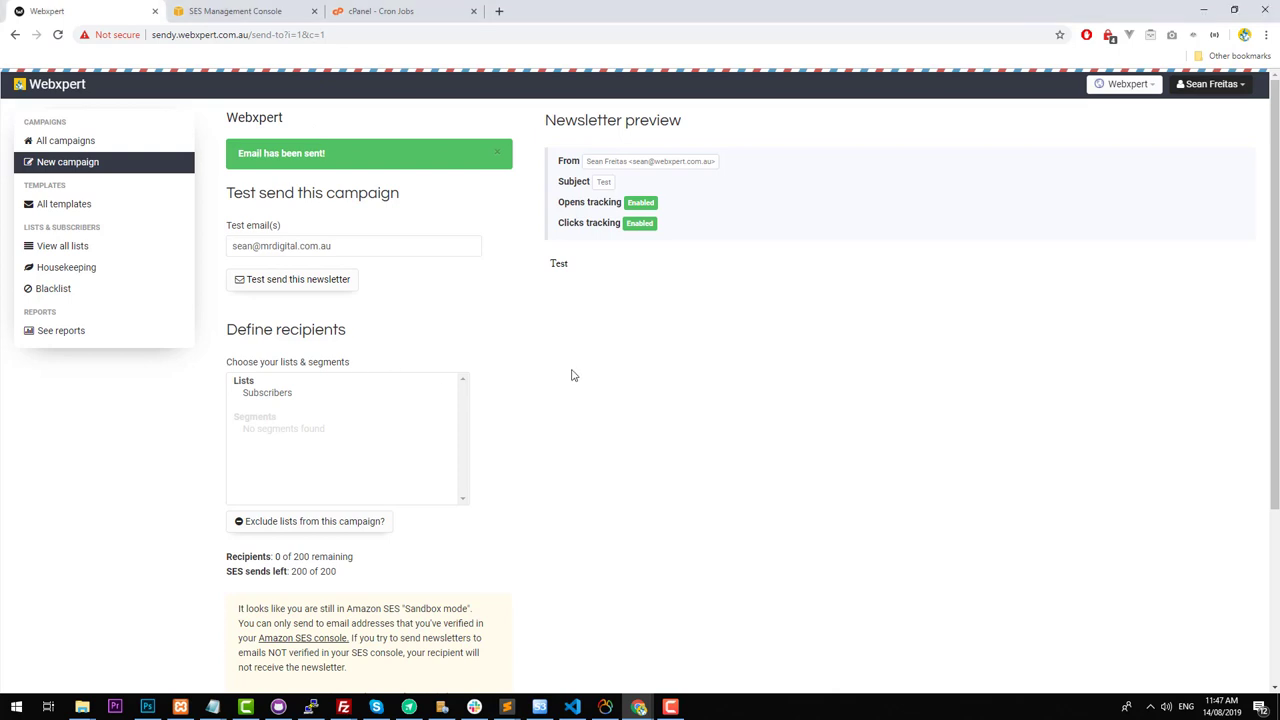
pyautogui.scroll(-2, 568, 362)
pyautogui.scroll(2, 570, 368)
# Step: Select the Subscribers list as the campaign recipients, giving 4 of 200 recipients
pyautogui.click(265, 393)
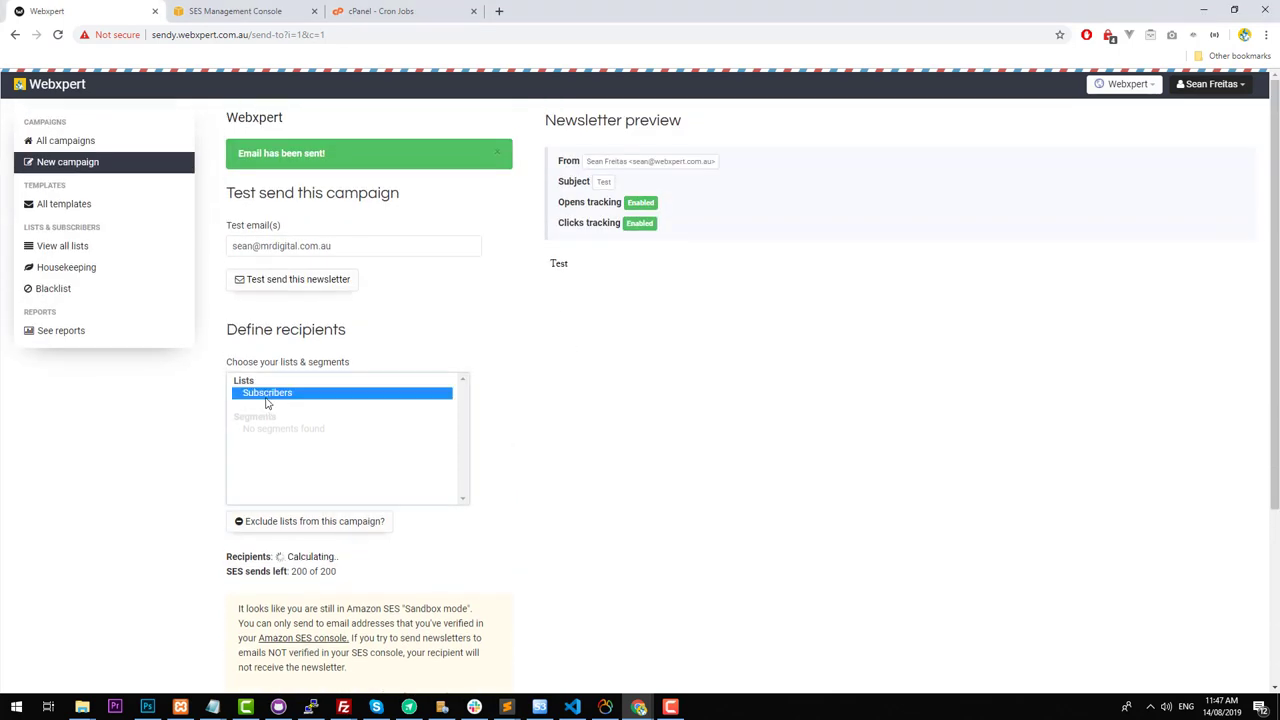
pyautogui.scroll(-3, 300, 400)
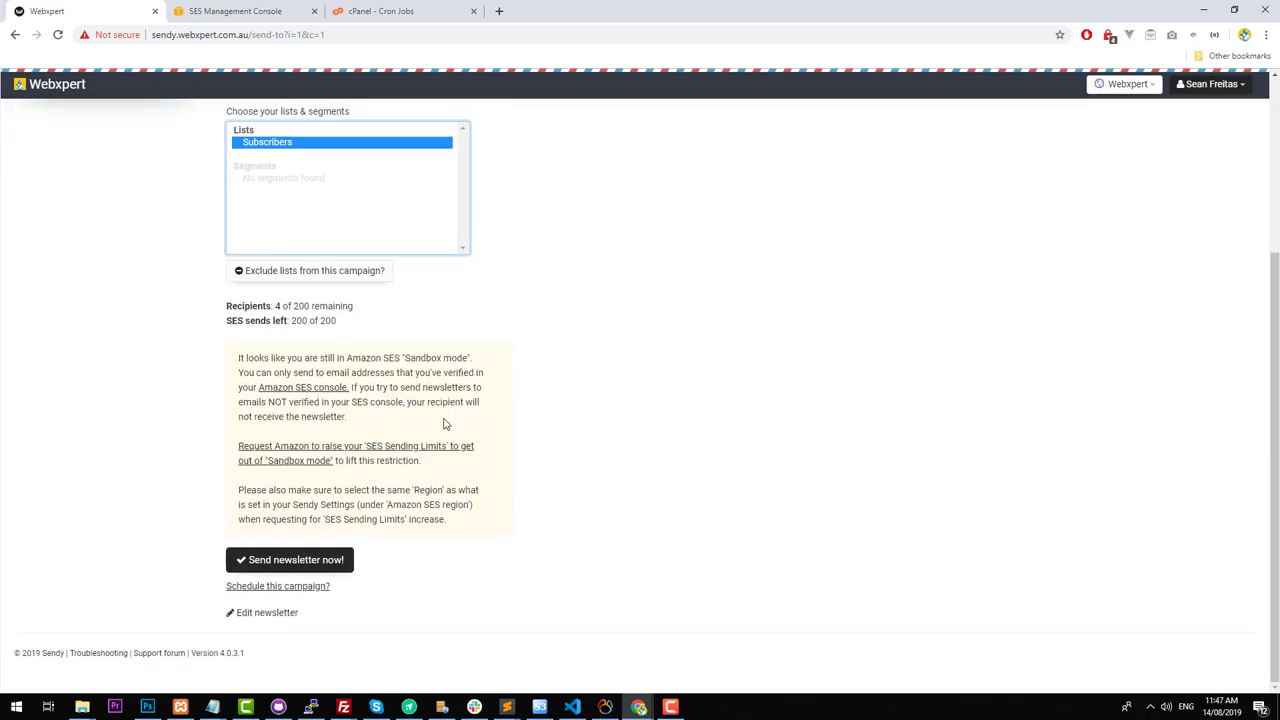
pyautogui.scroll(3, 654, 489)
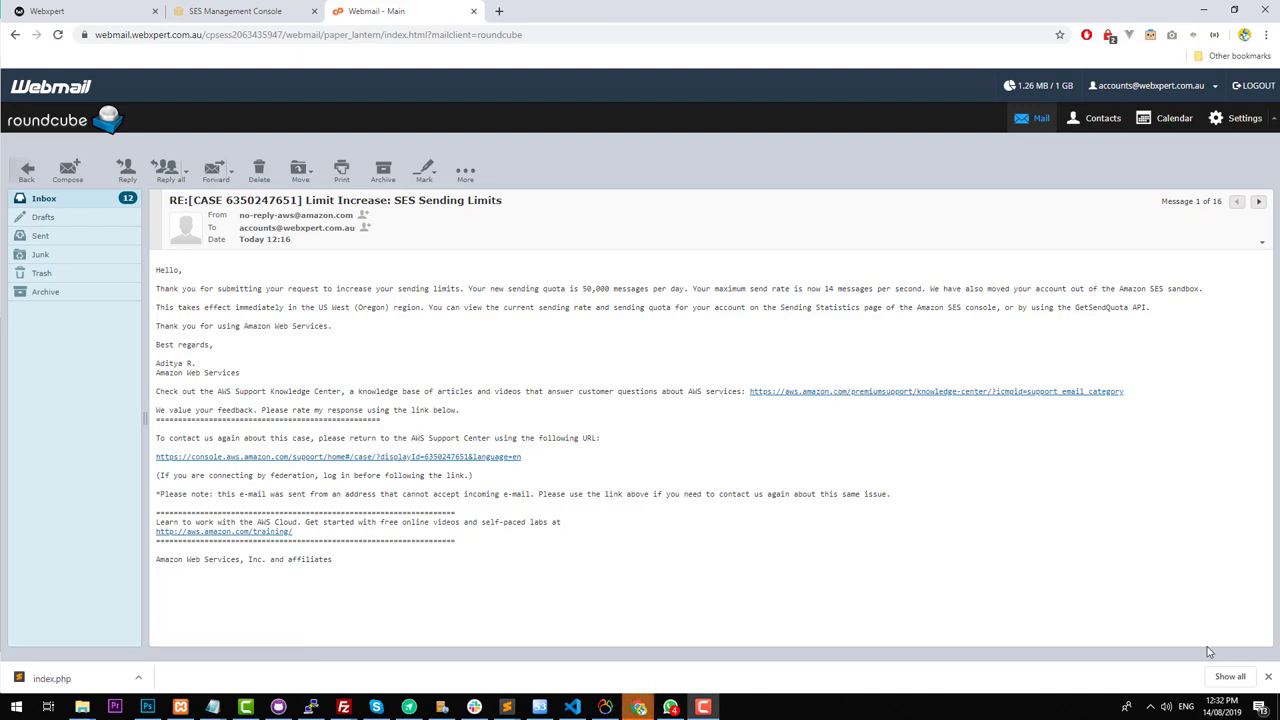
# Step: Close the Chrome downloads bar and return to the Sendy Autoresponders page in the Webxpert tab
pyautogui.click(1267, 677)
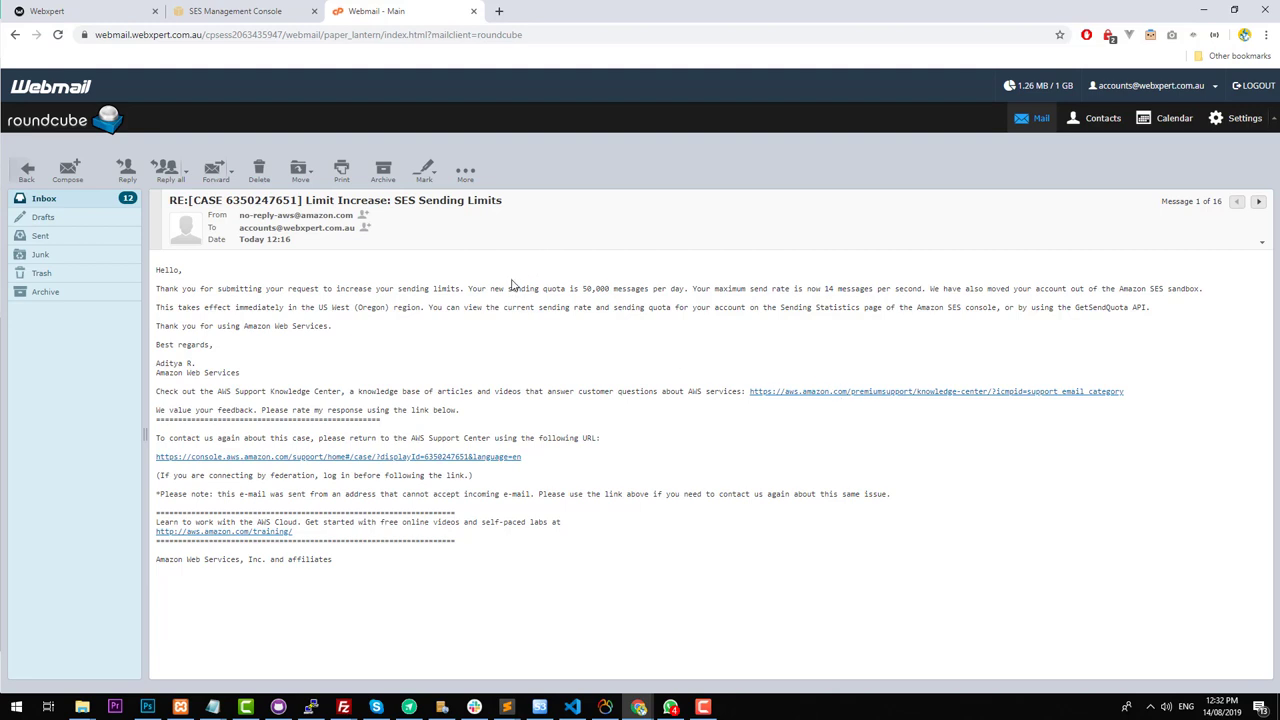
pyautogui.click(95, 14)
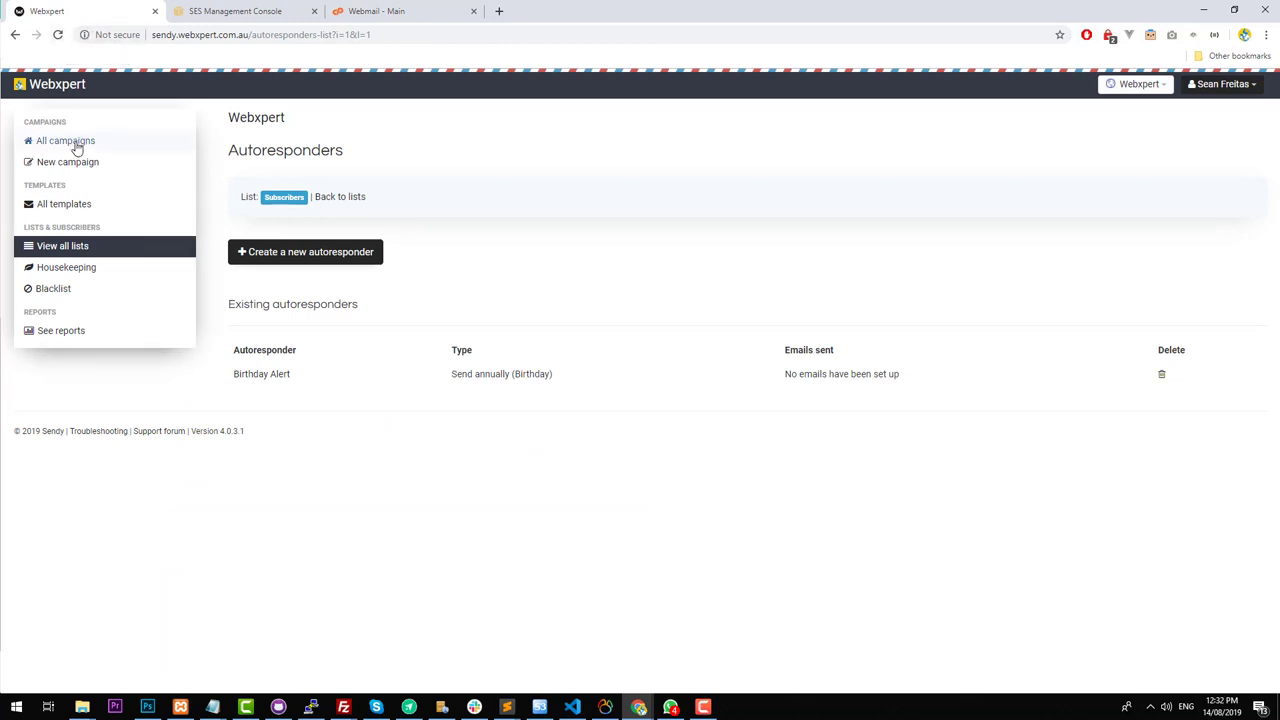
# Step: Check the 50,000 daily SES quota on the Brands overview, then open Webxpert's campaigns list
pyautogui.click(62, 88)
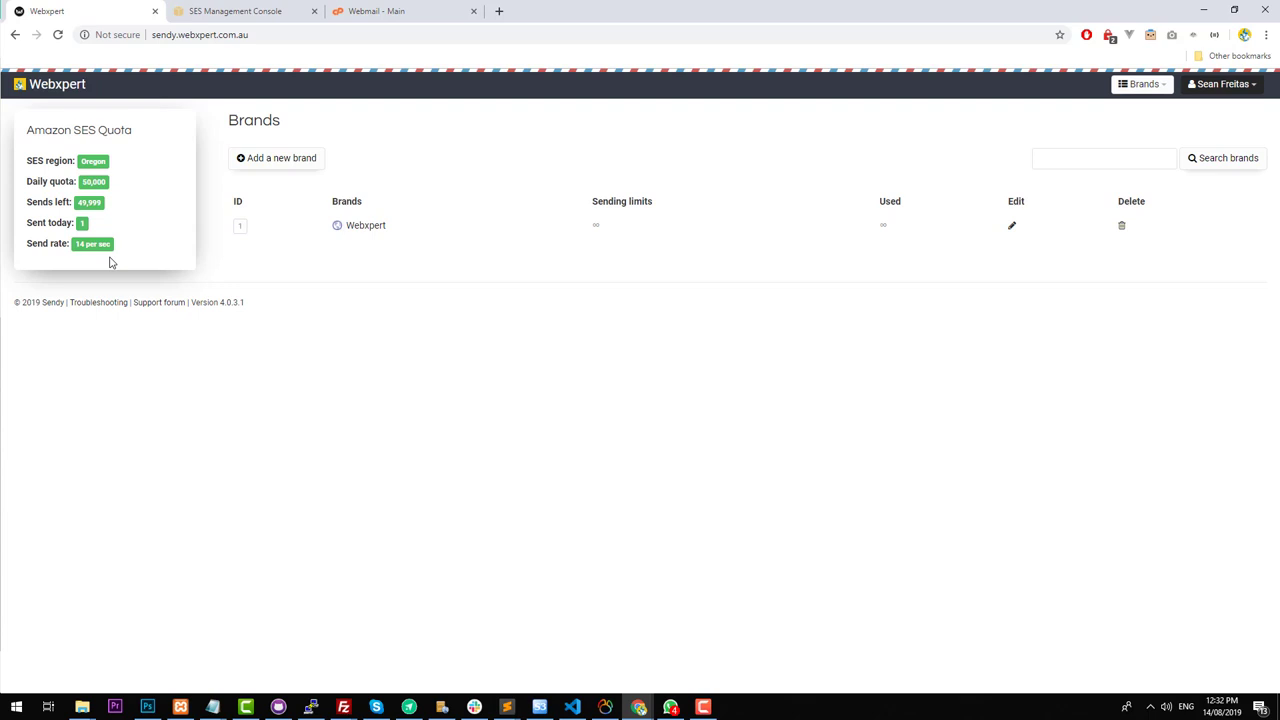
pyautogui.moveTo(128, 225); pyautogui.dragTo(391, 240)
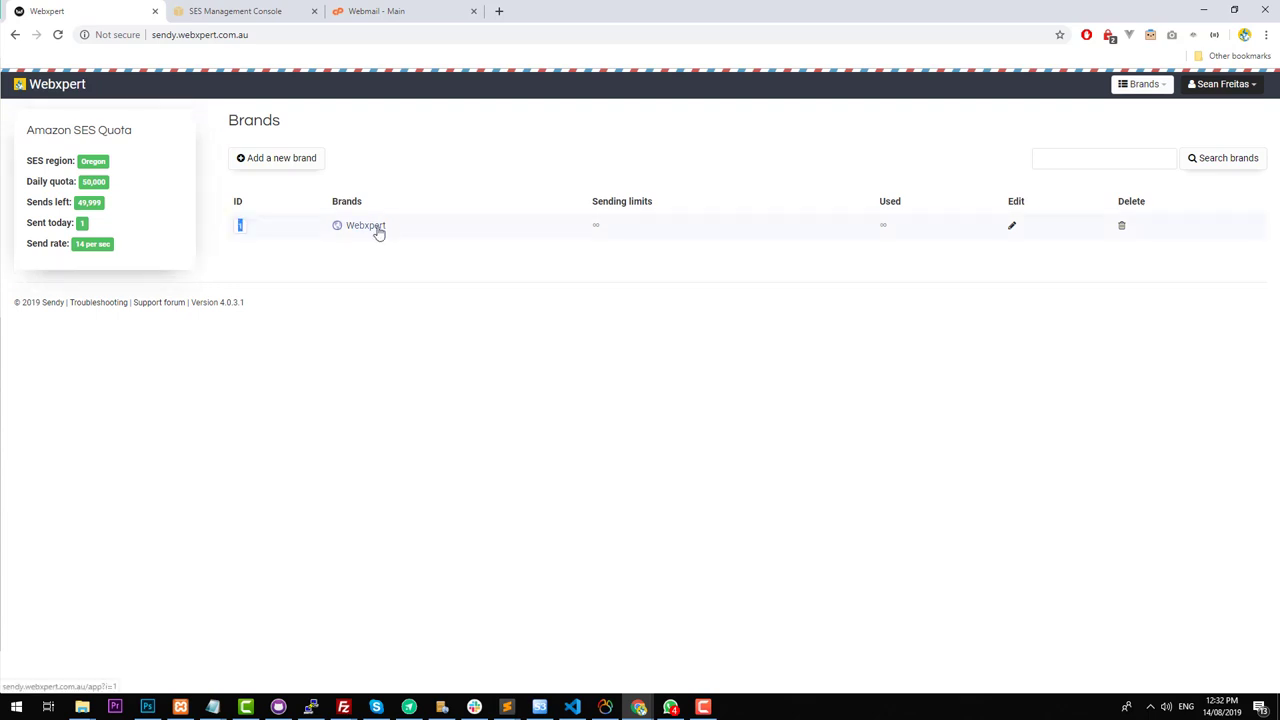
pyautogui.click(379, 228)
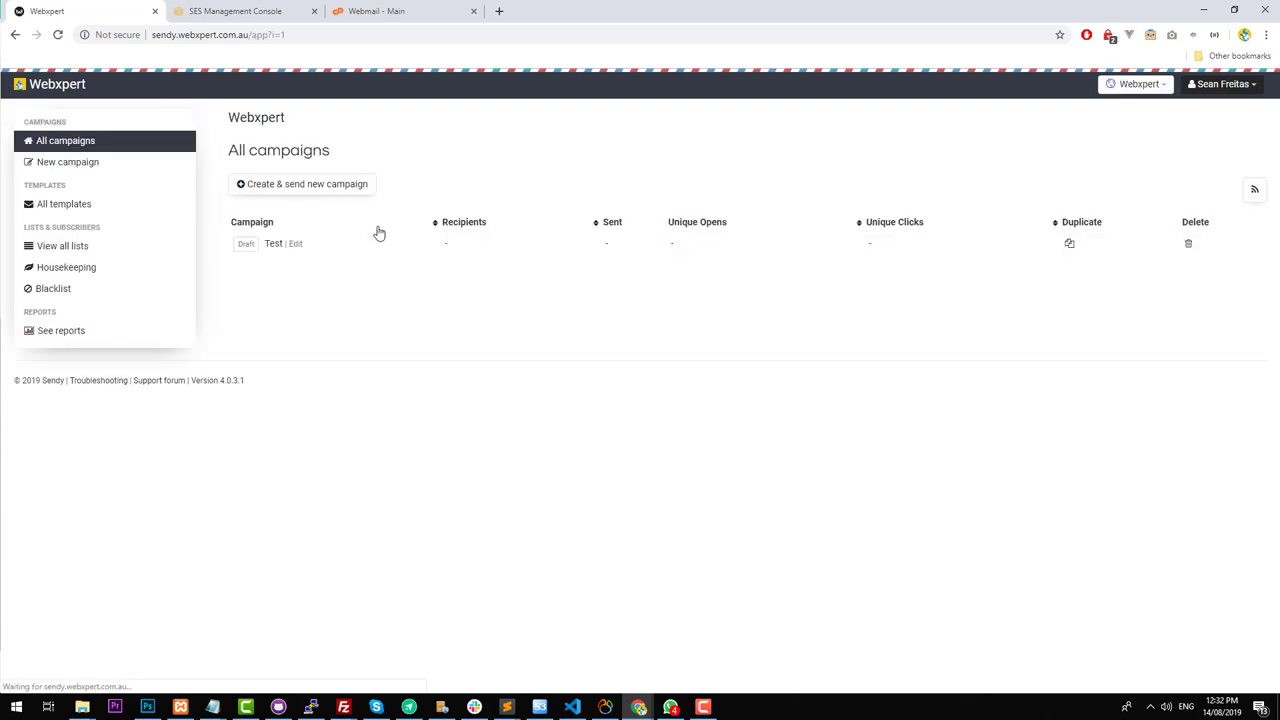
# Step: Re-save the Test campaign to reach its send page showing 49,999 of 50,000 sends left
pyautogui.click(298, 248)
pyautogui.scroll(-5, 608, 343)
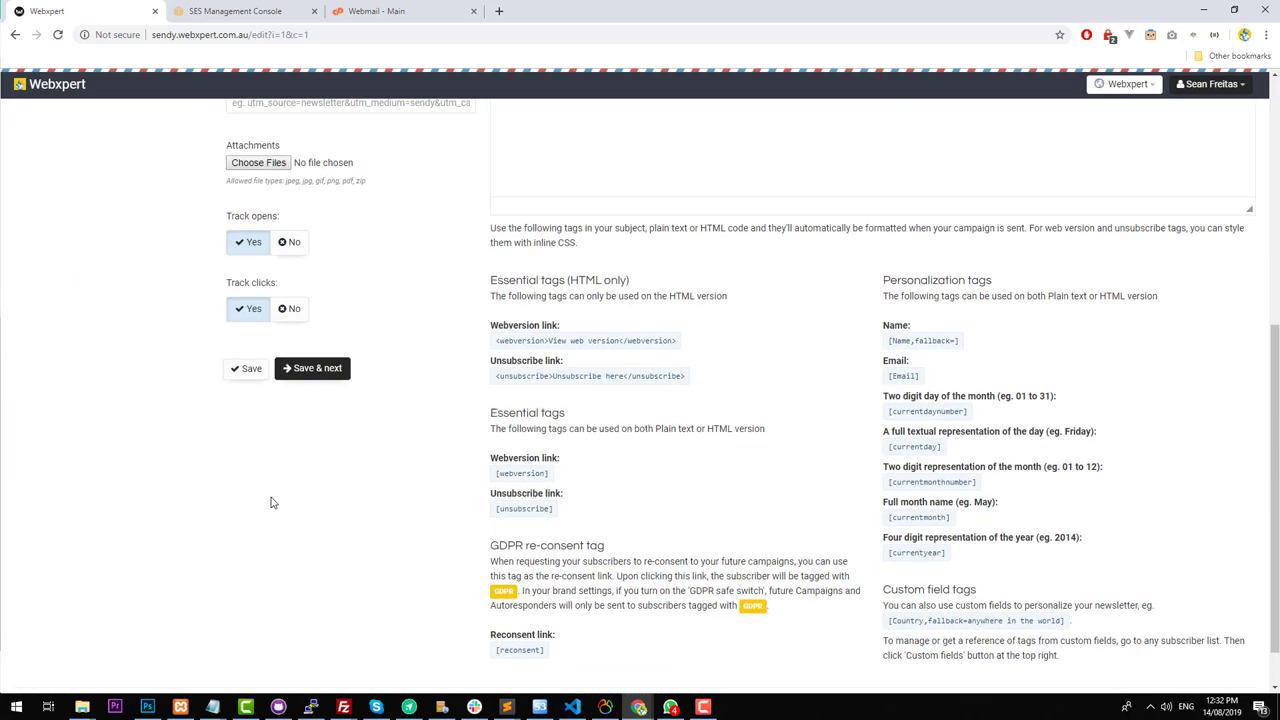
pyautogui.click(316, 369)
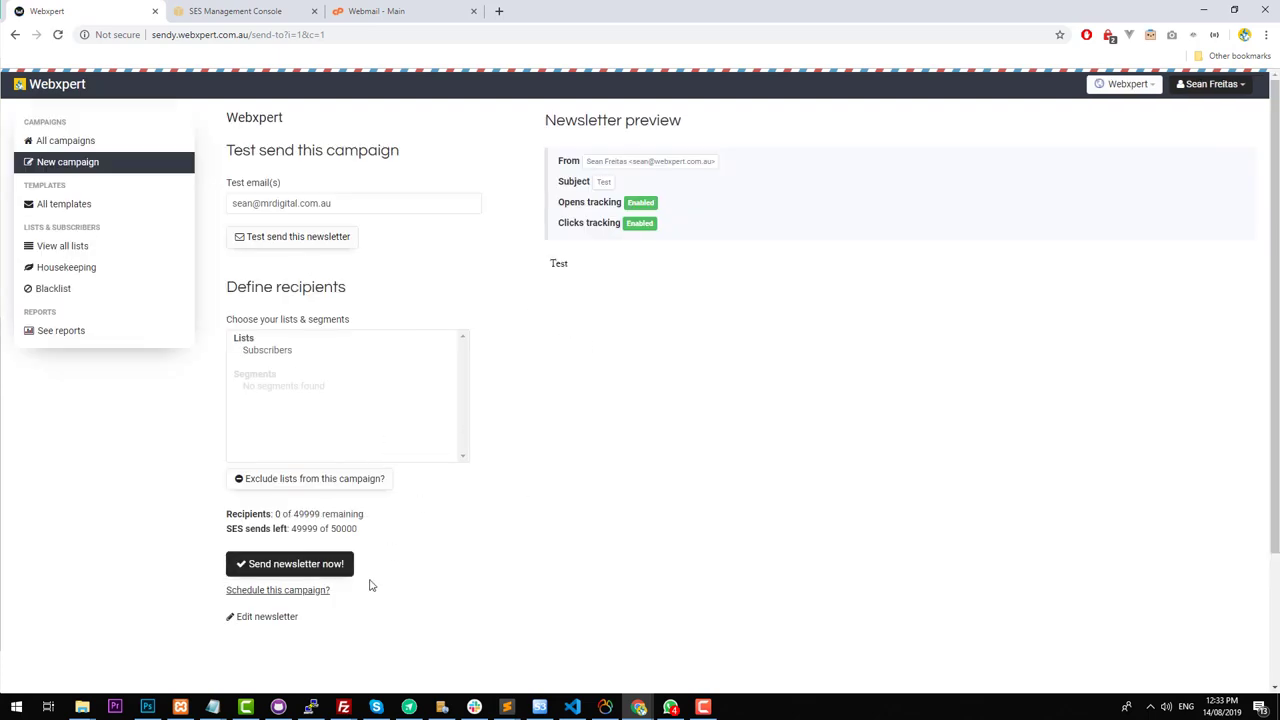
# Step: Go back from the send page to the Test campaign's edit page
pyautogui.click(293, 624)
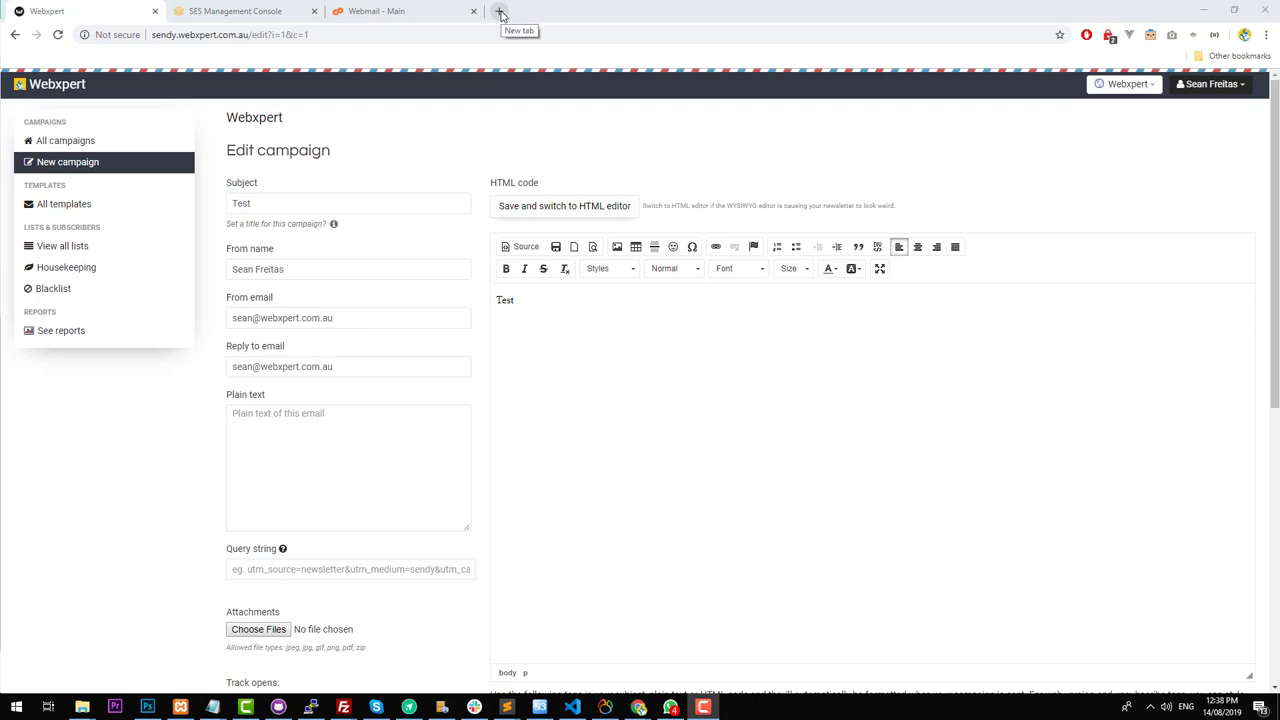
# Step: Google 'html reponsive email editors' in a new Chrome tab
pyautogui.click(500, 12)
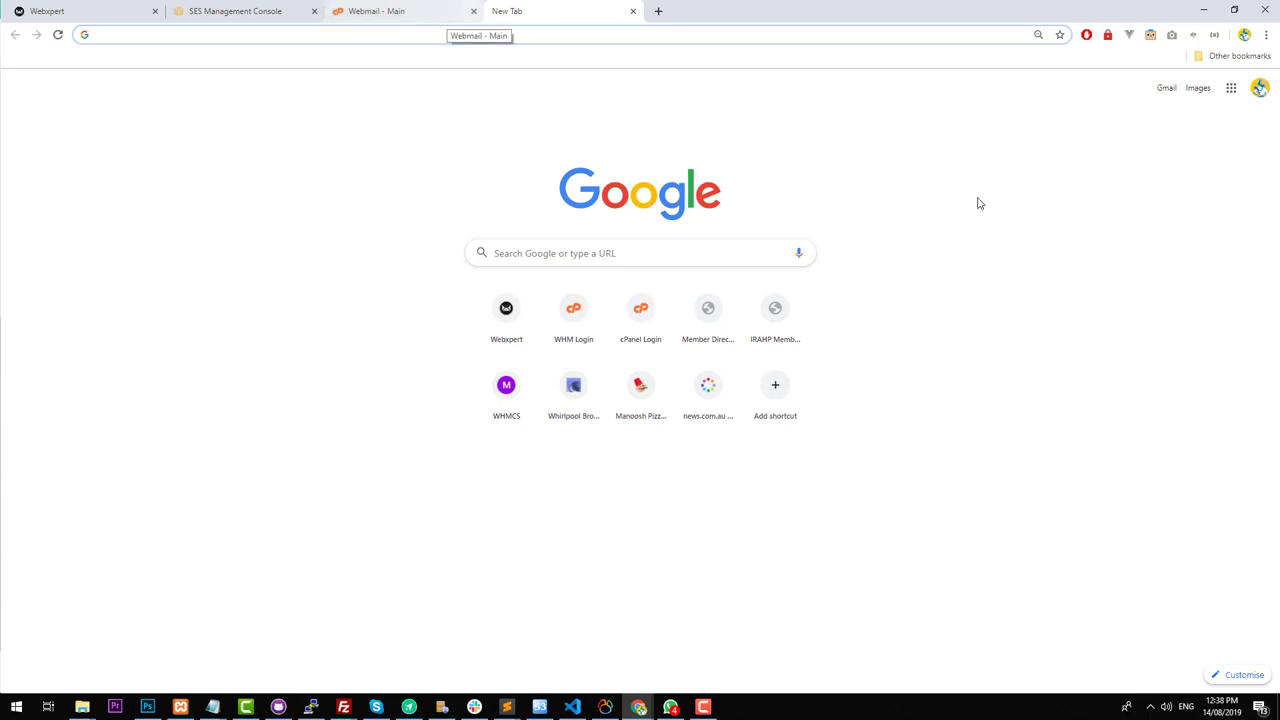
pyautogui.click(656, 265)
pyautogui.write('tml re')
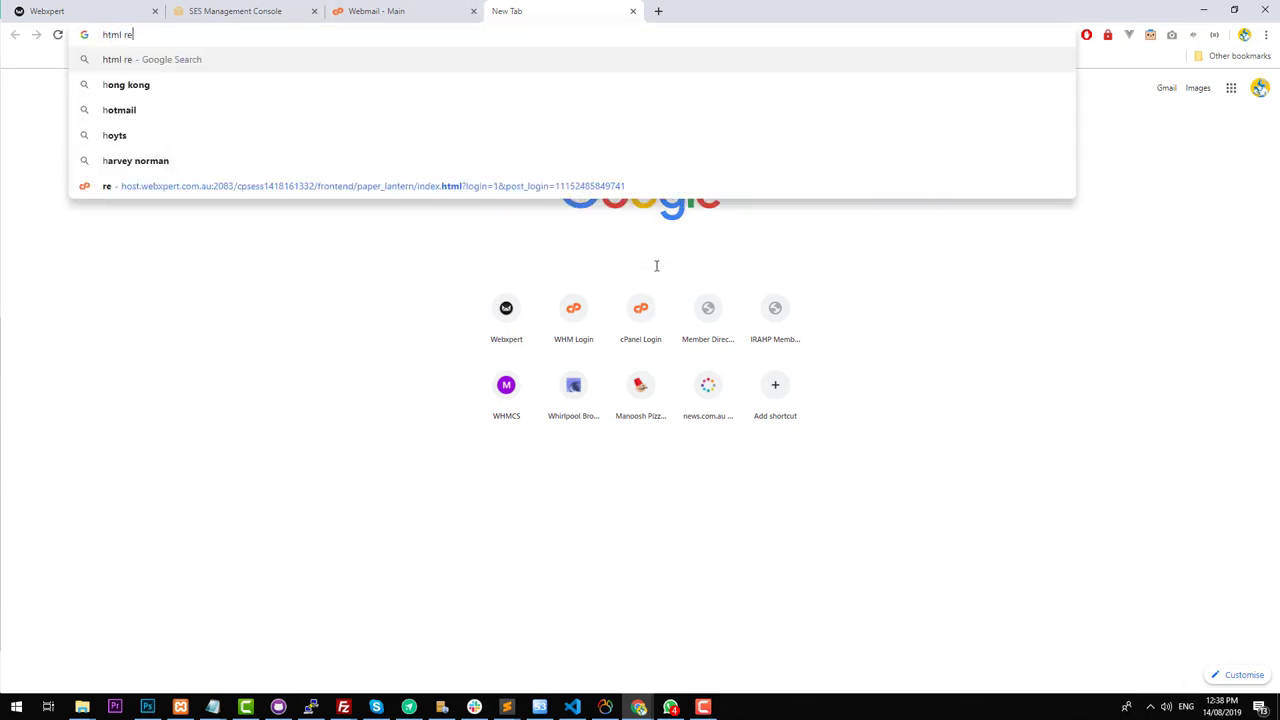
pyautogui.write('ponsive email editors')
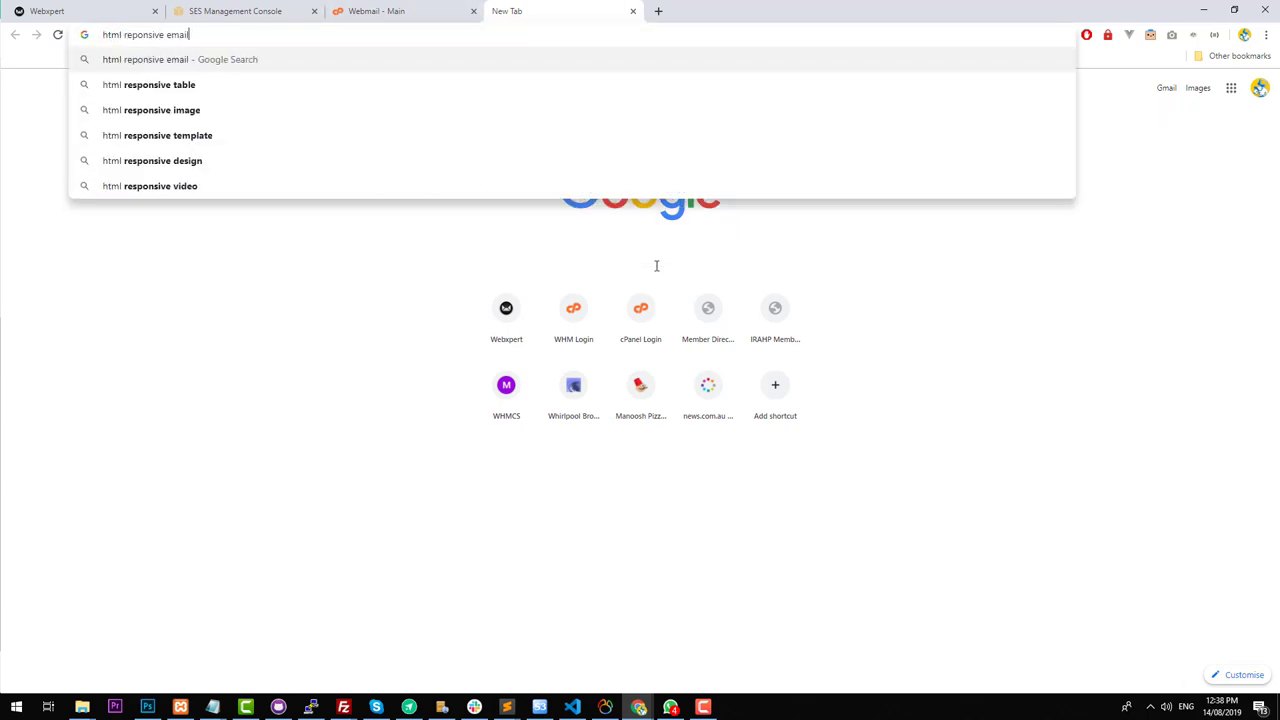
pyautogui.press('Return')
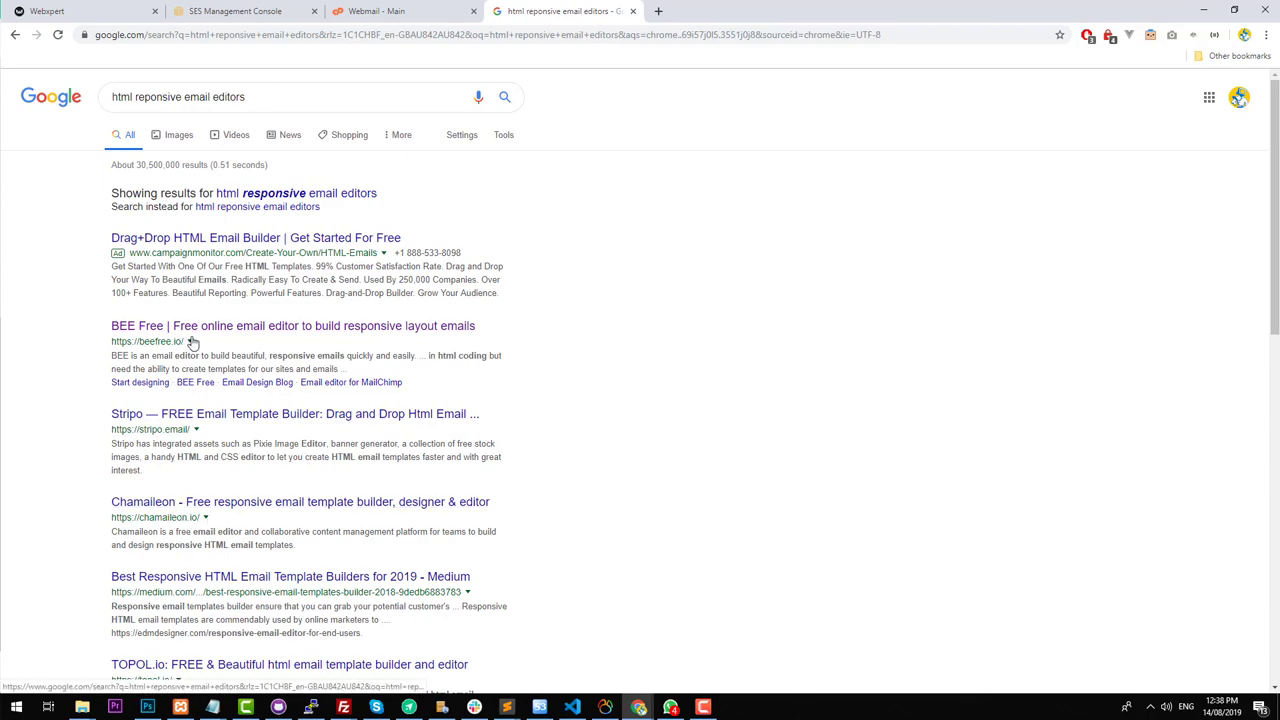
# Step: Open the BEE Free site from the results and go to its email templates gallery
pyautogui.click(236, 330)
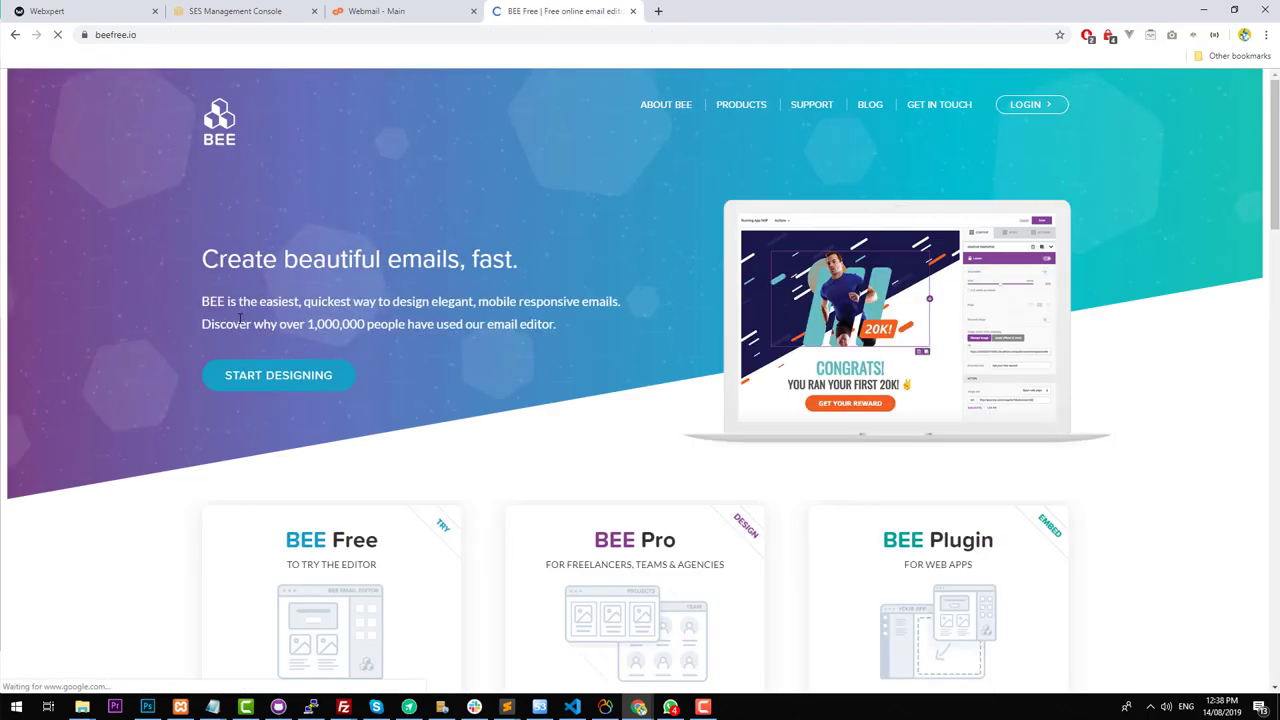
pyautogui.scroll(-3, 760, 168)
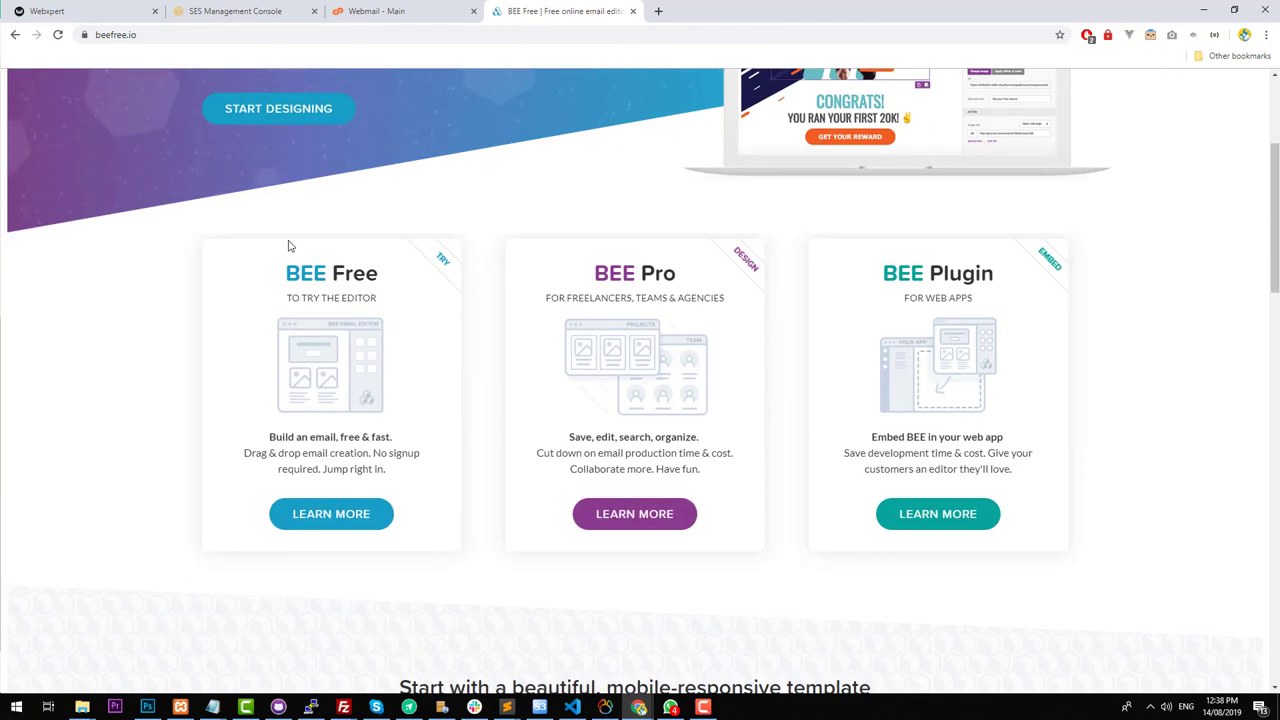
pyautogui.scroll(1, 378, 406)
pyautogui.scroll(2, 378, 406)
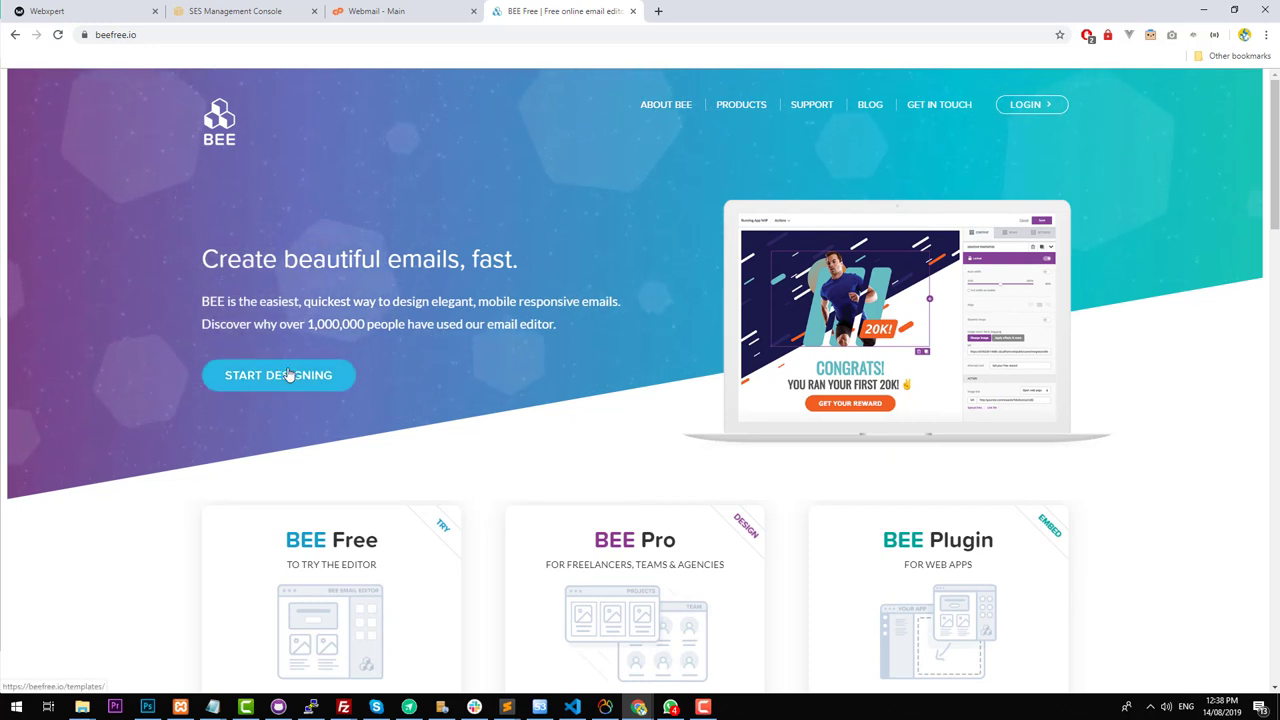
pyautogui.click(285, 375)
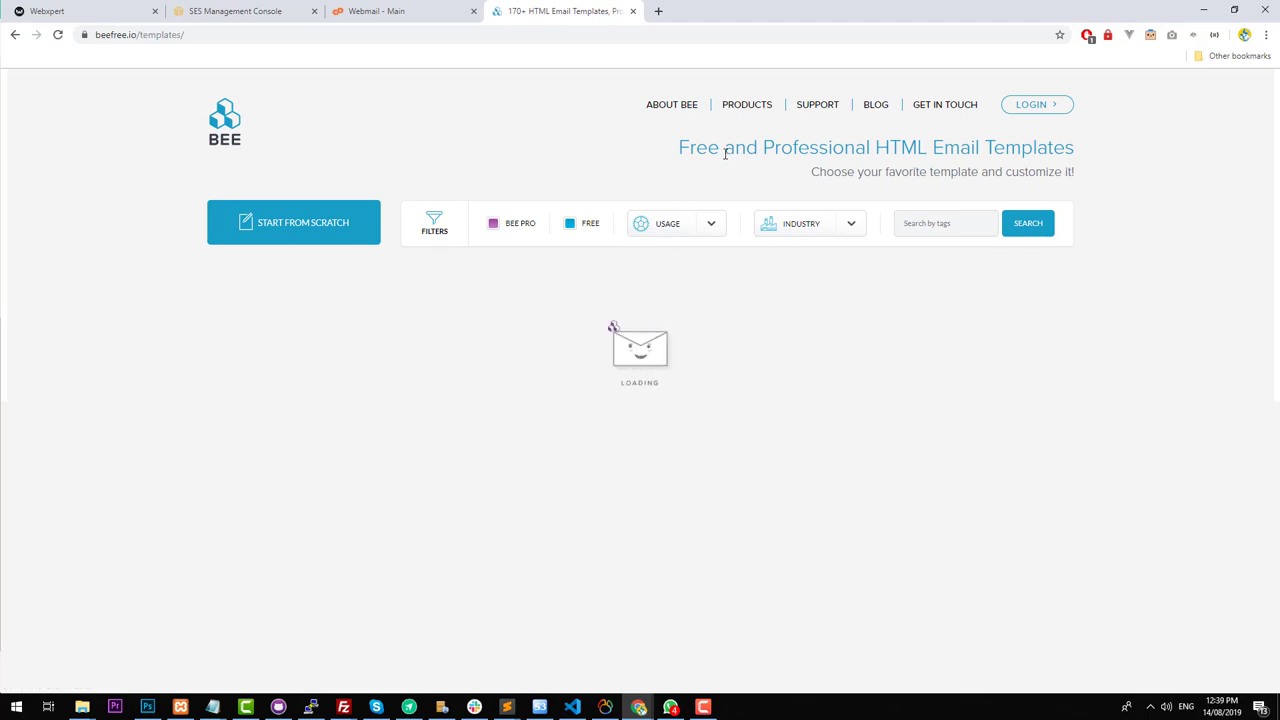
# Step: Switch the Sendy campaign body to HTML source and select all the code
pyautogui.click(108, 16)
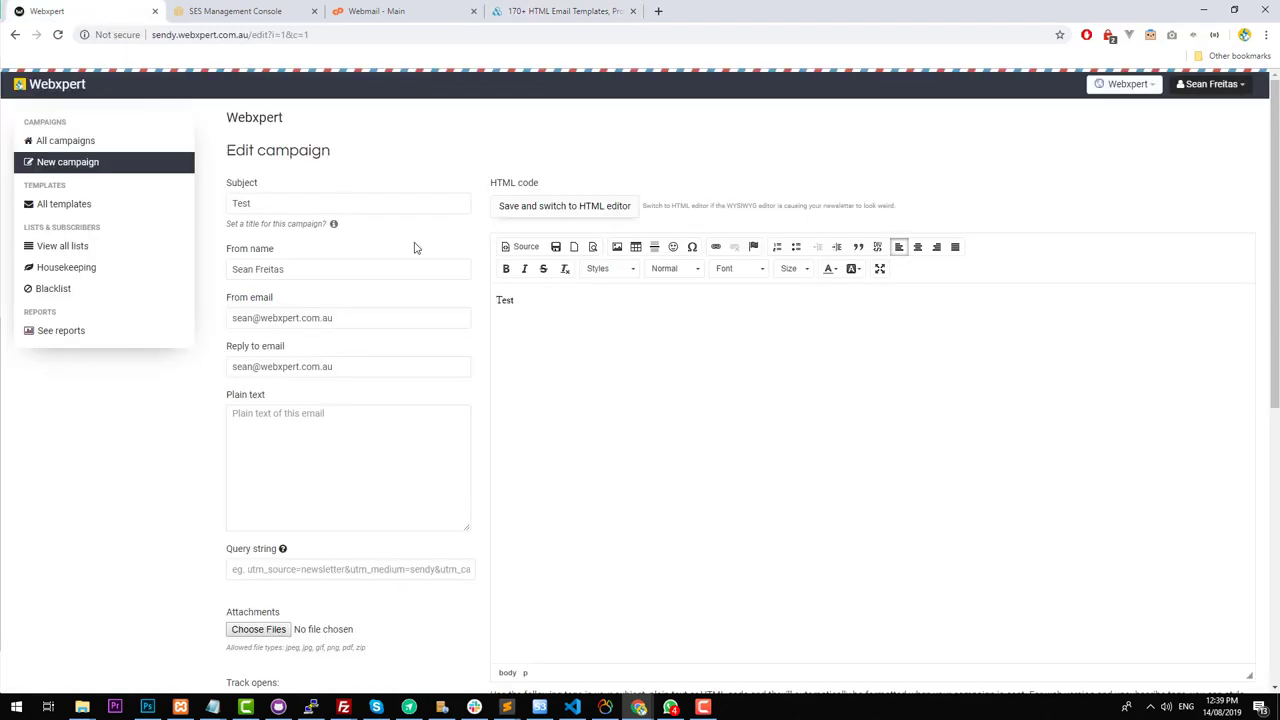
pyautogui.click(526, 247)
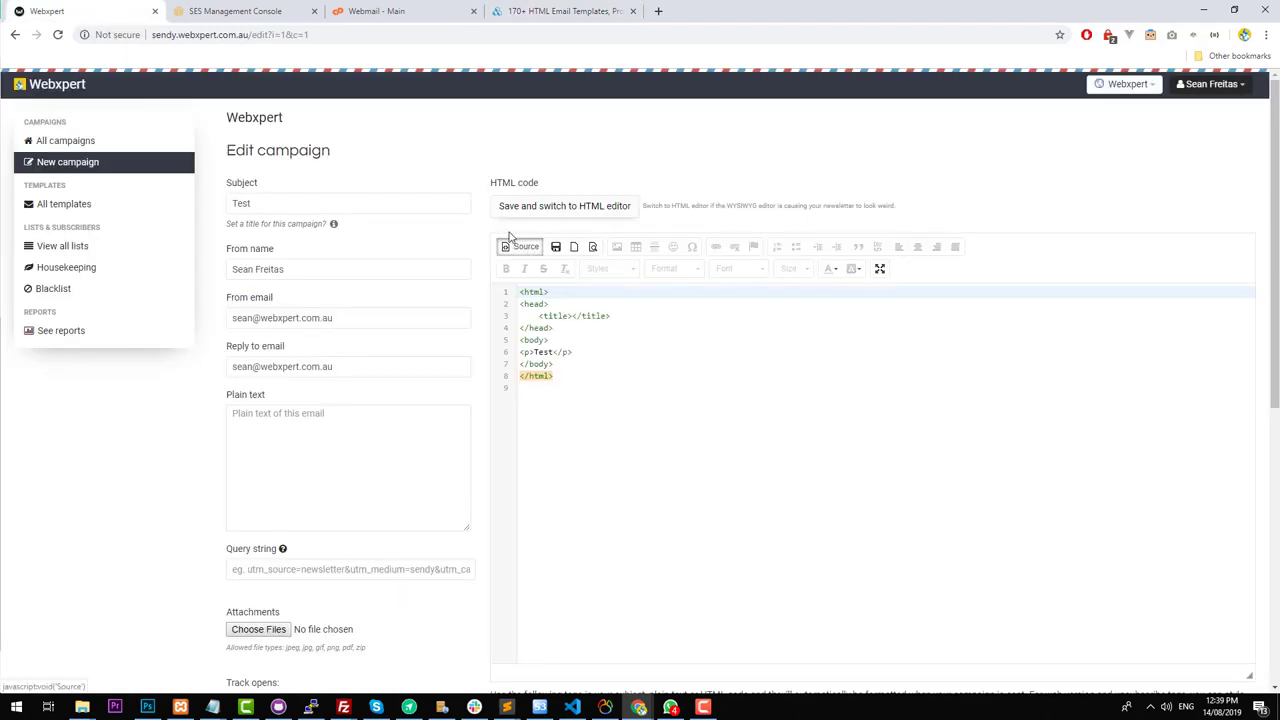
pyautogui.moveTo(589, 429); pyautogui.dragTo(522, 340)
pyautogui.moveTo(455, 262); pyautogui.dragTo(446, 262)
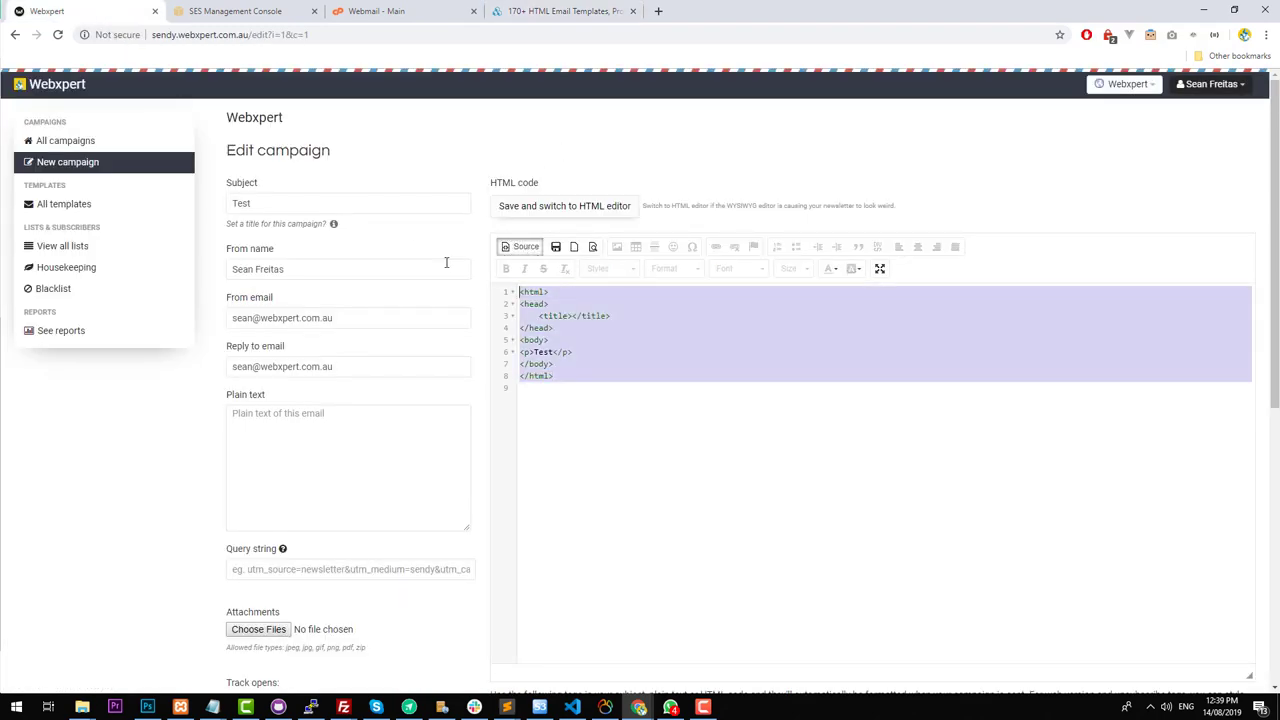
pyautogui.click(580, 14)
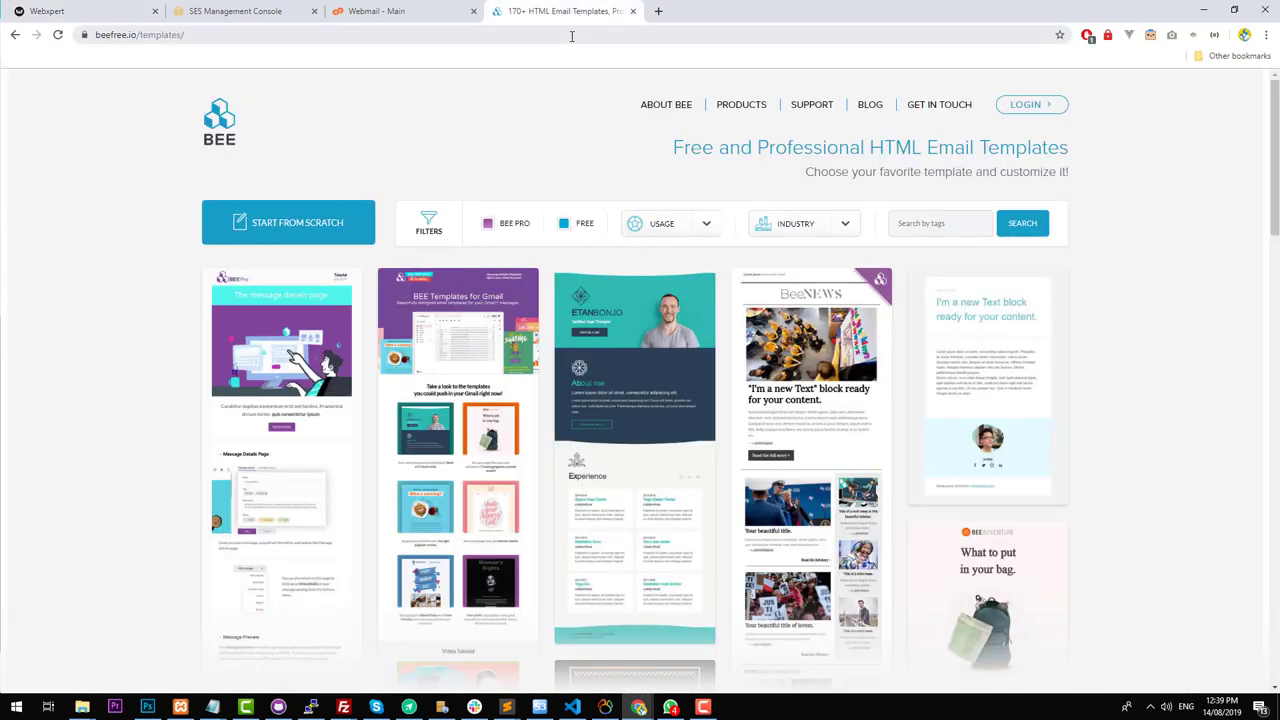
# Step: Open the Mailchimp homepage via a Google search for mailchimp
pyautogui.click(572, 36)
pyautogui.write('mai')
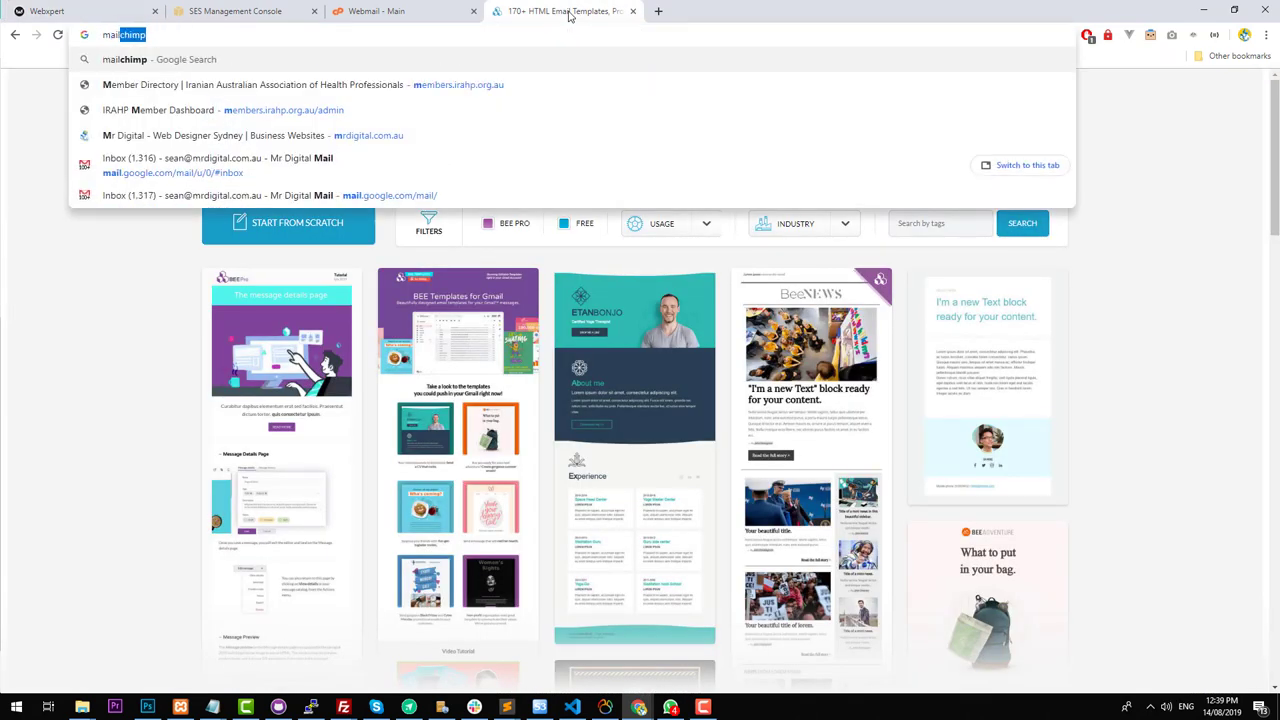
pyautogui.press('Return')
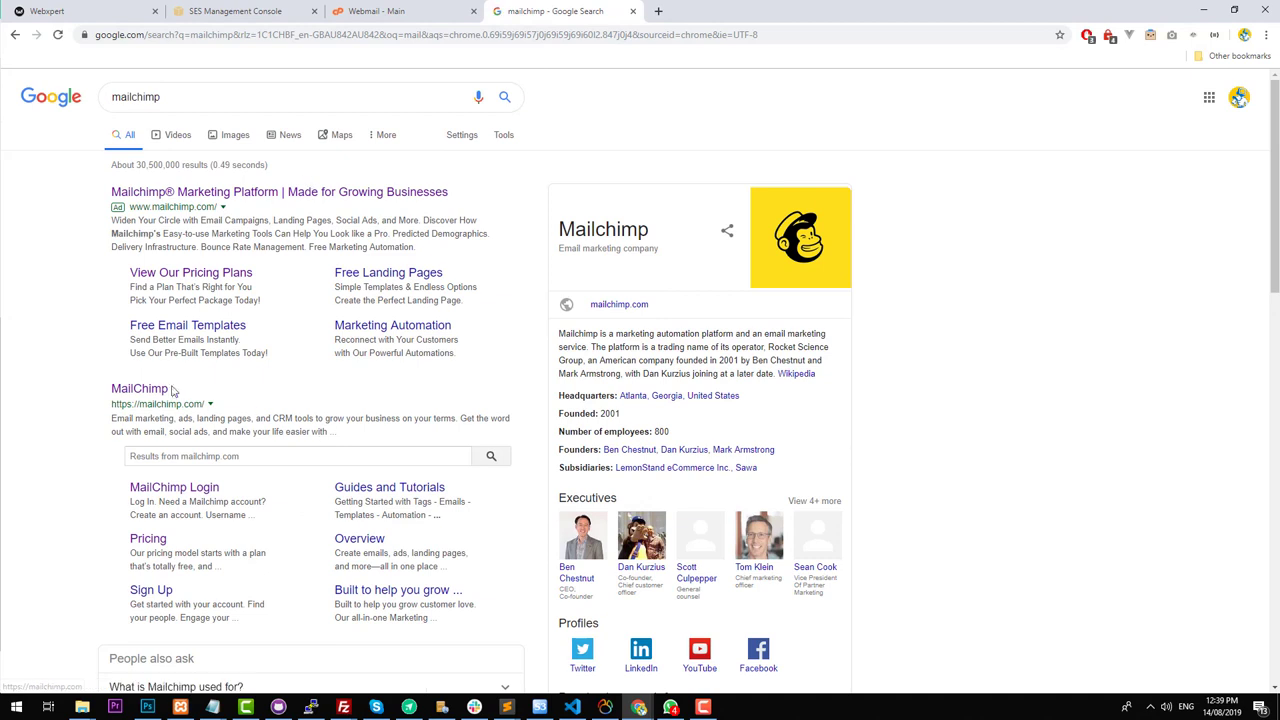
pyautogui.click(160, 390)
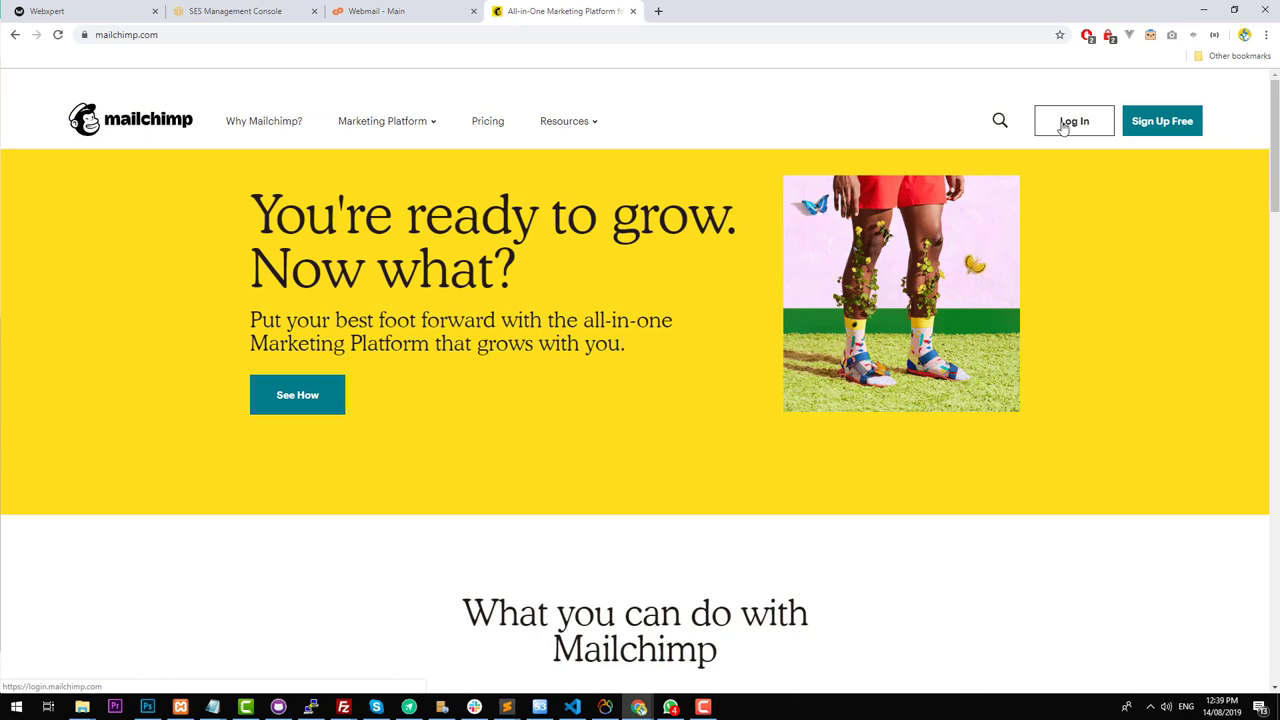
# Step: Log in to Mailchimp and start a new template using the 1 Column layout
pyautogui.click(1063, 127)
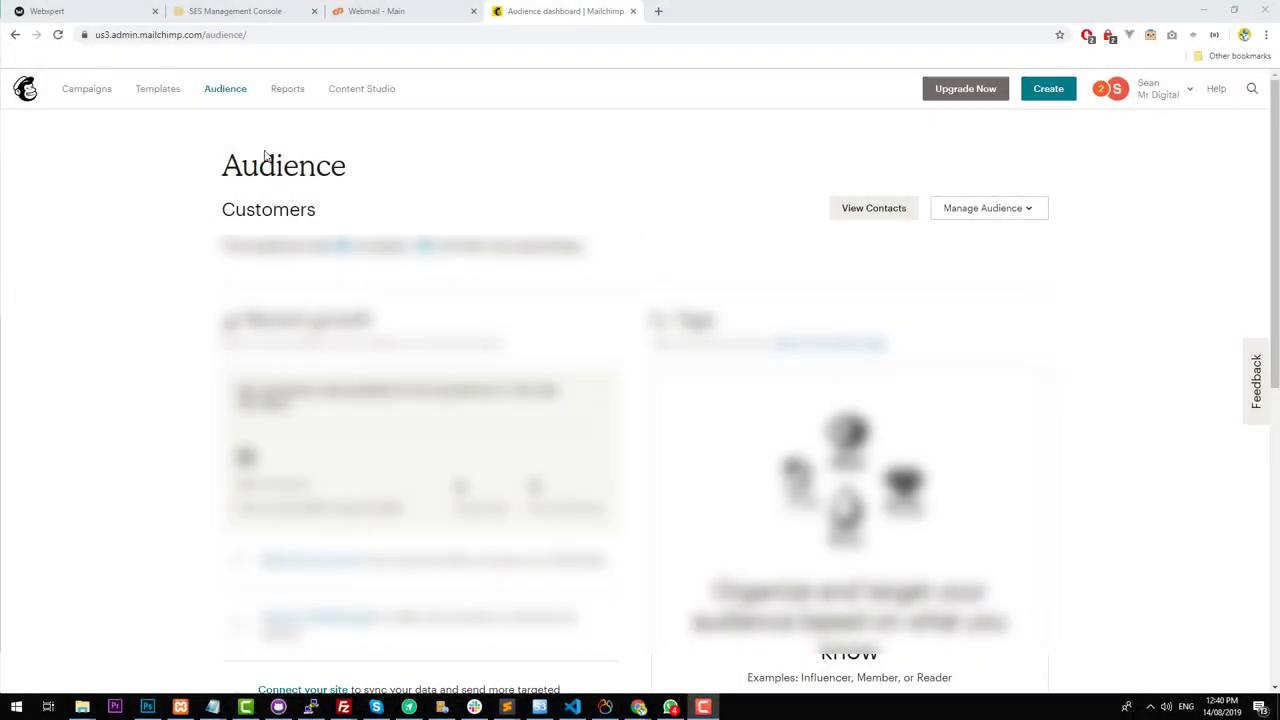
pyautogui.click(157, 92)
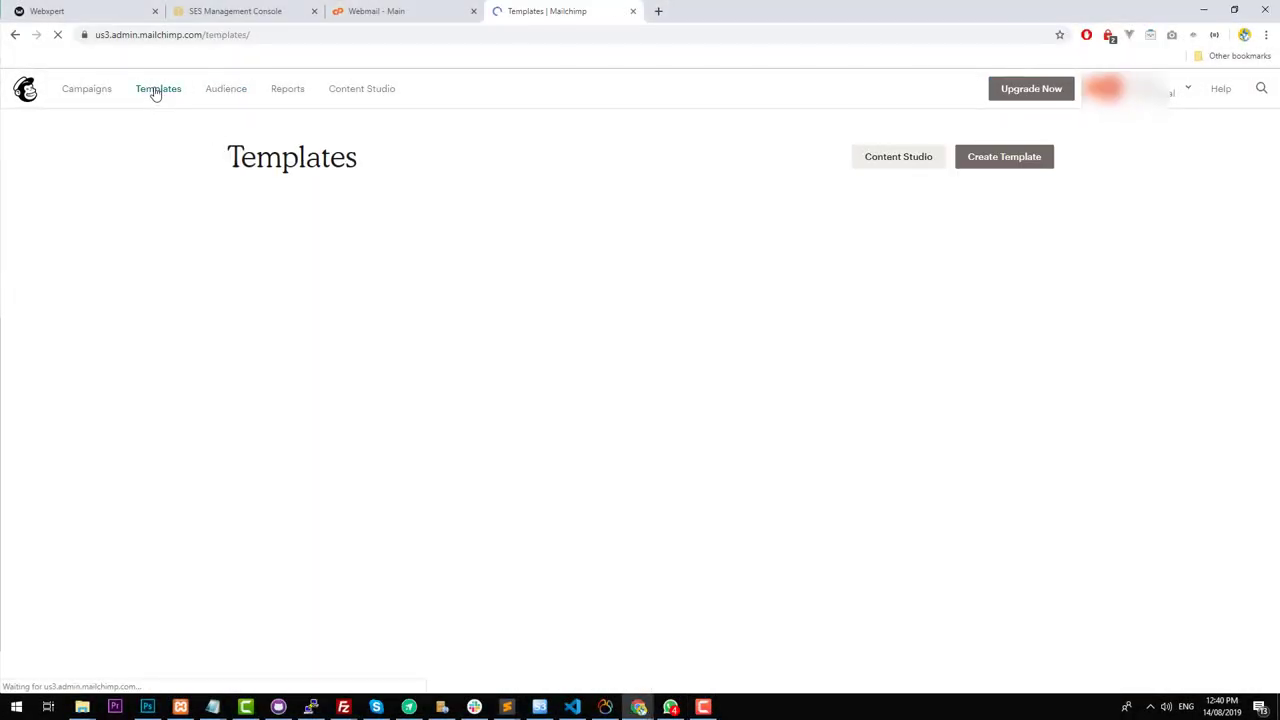
pyautogui.click(995, 166)
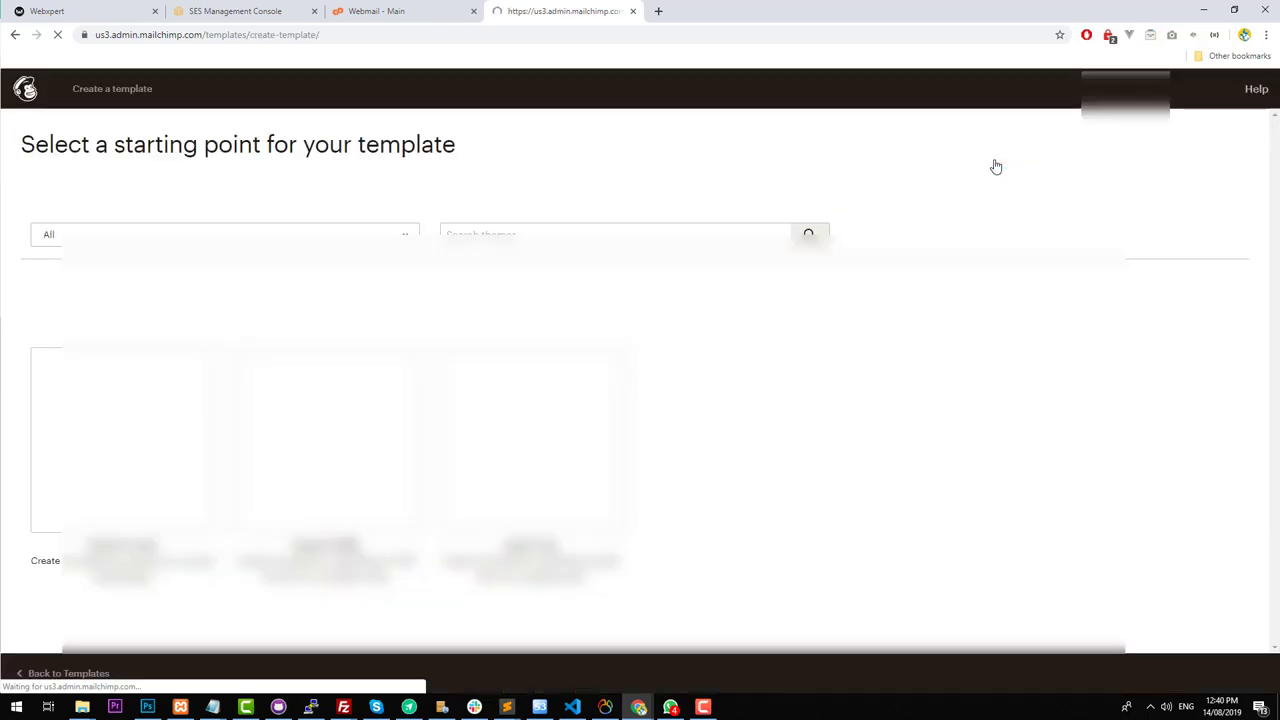
pyautogui.scroll(-3, 677, 360)
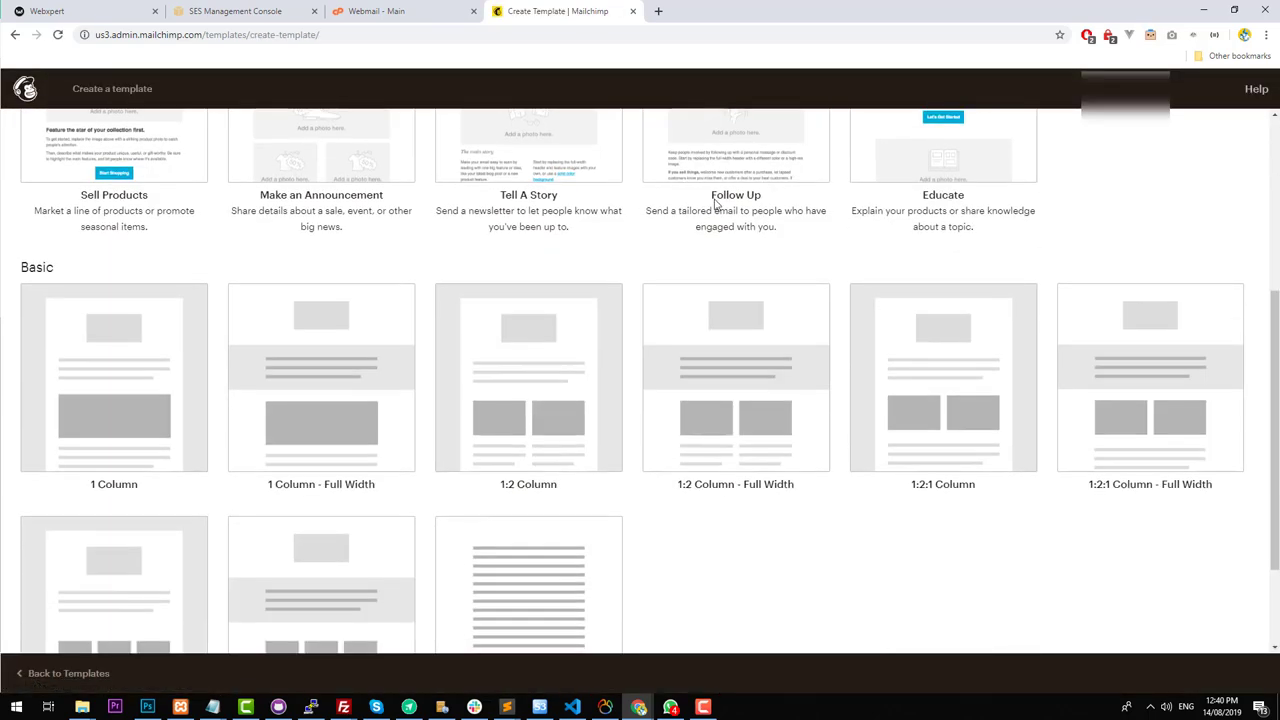
pyautogui.scroll(3, 632, 383)
pyautogui.scroll(-3, 632, 383)
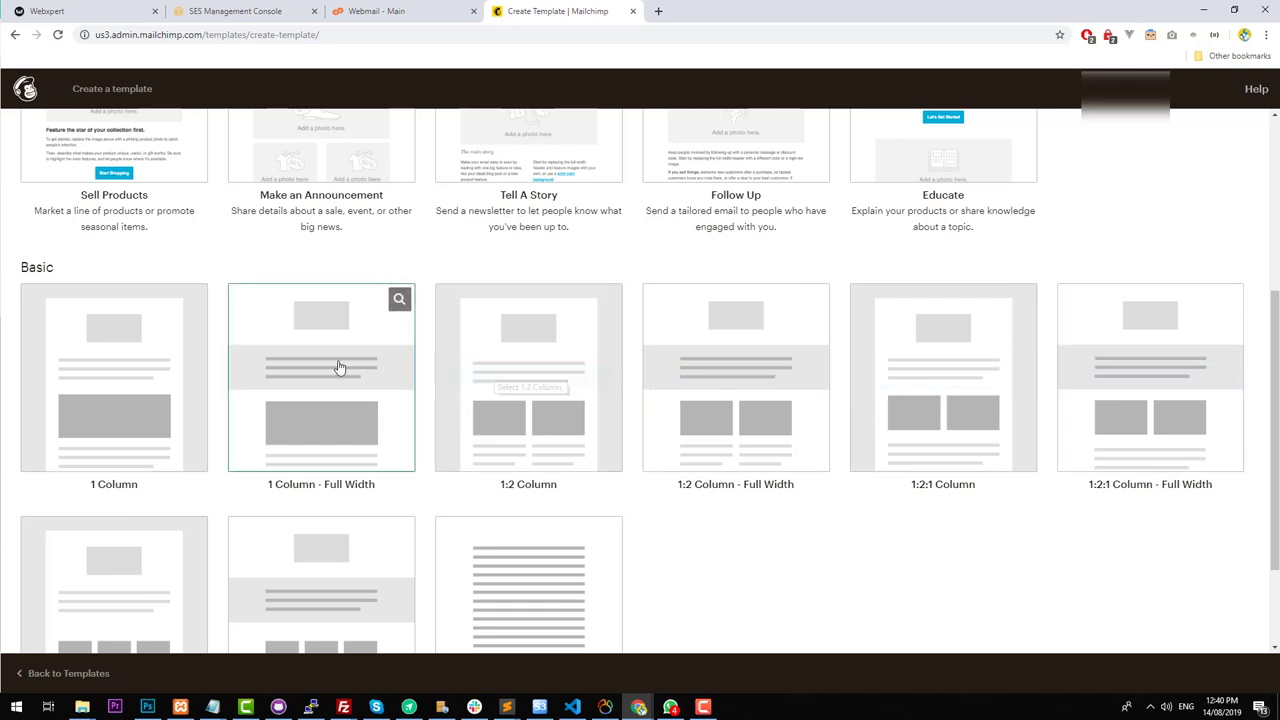
pyautogui.click(95, 376)
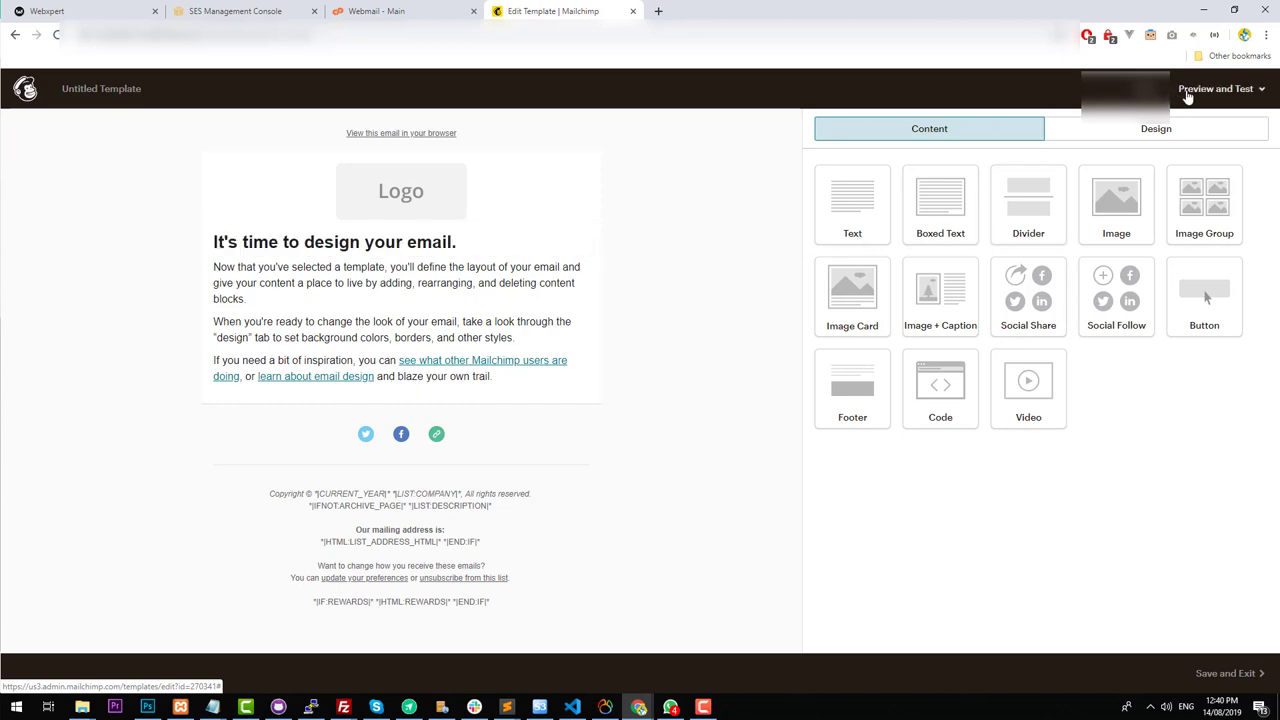
# Step: Save the template as 'Test' and exit the editor
pyautogui.click(1188, 92)
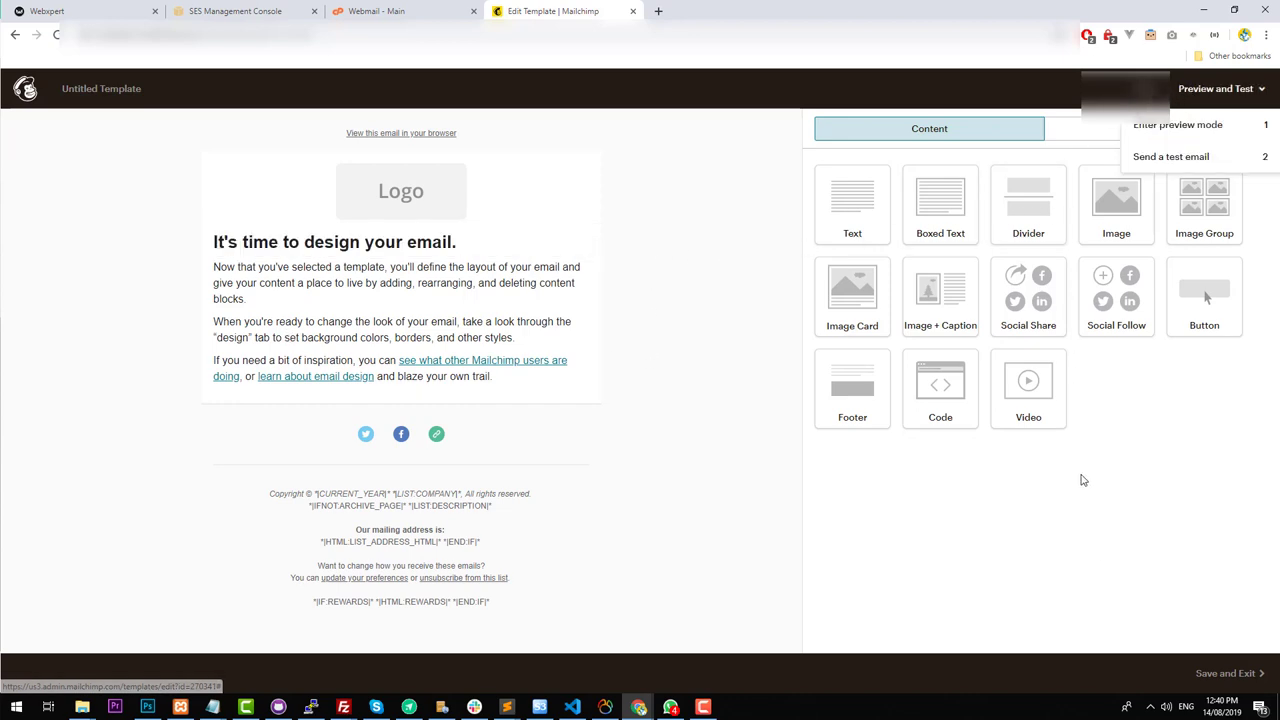
pyautogui.click(1230, 673)
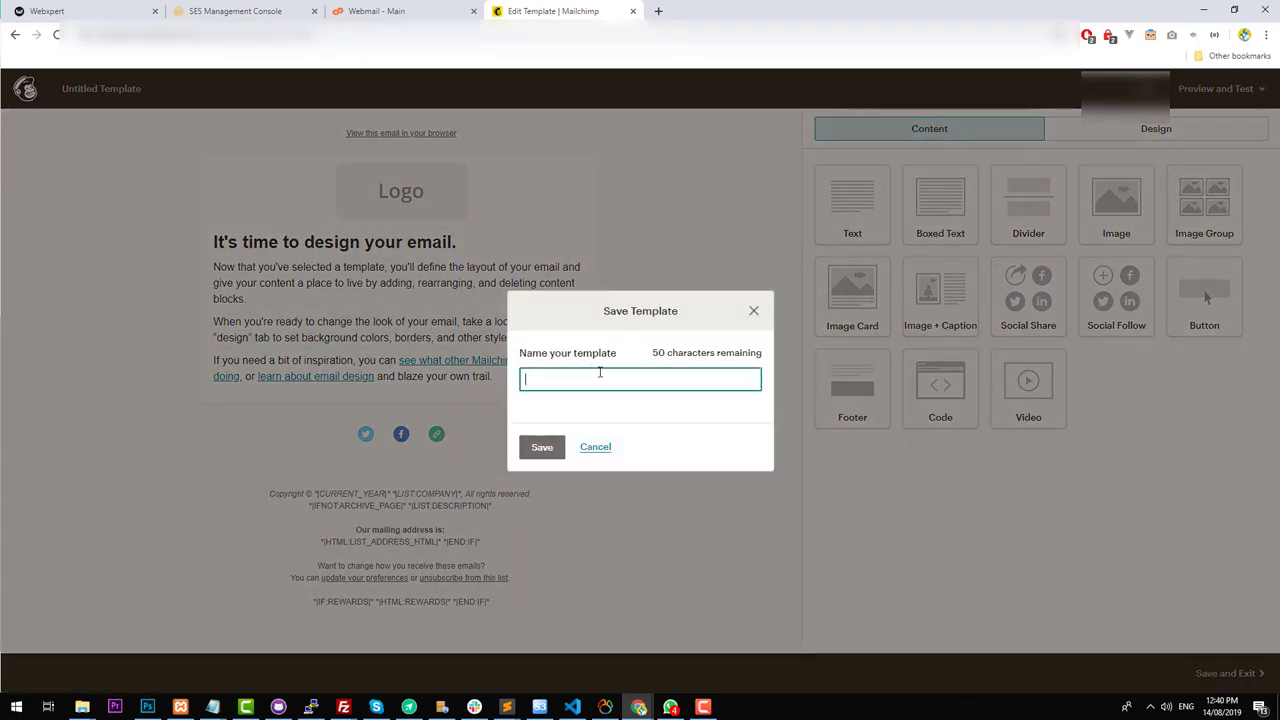
pyautogui.write('Test')
pyautogui.press('Return')
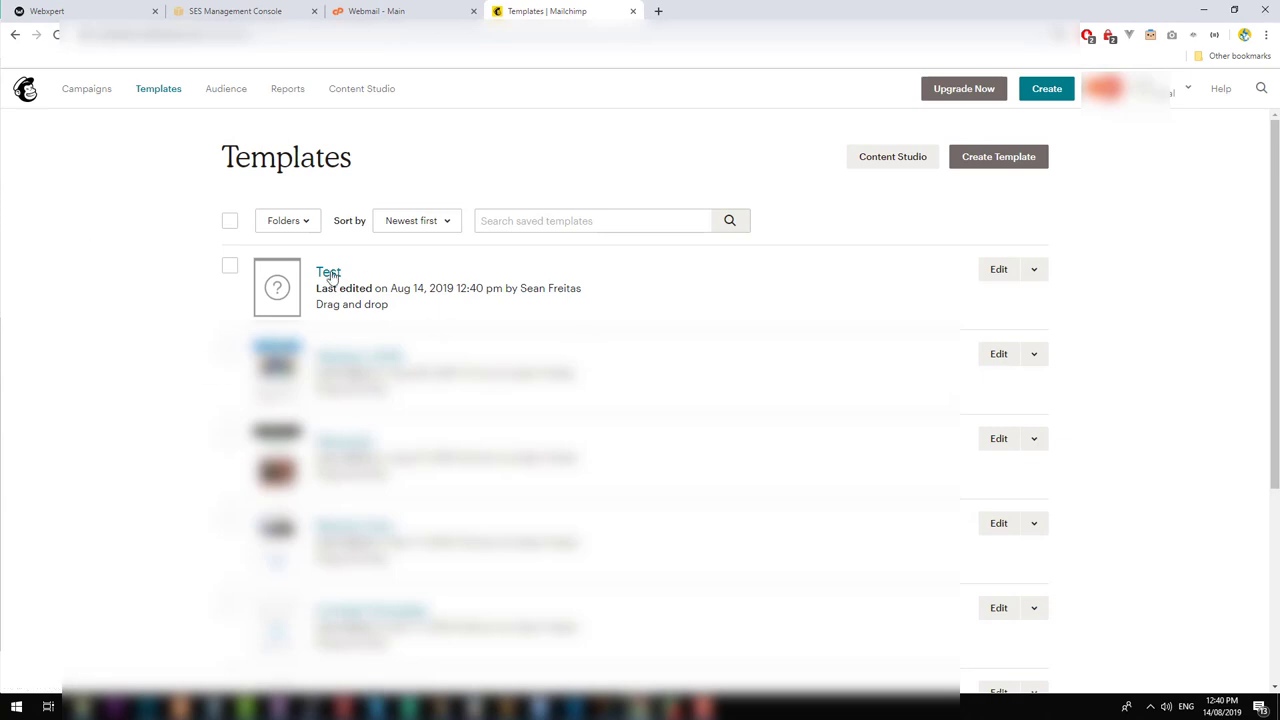
# Step: Export Mailchimp's Test template as Test.html and open the downloaded file
pyautogui.click(1036, 270)
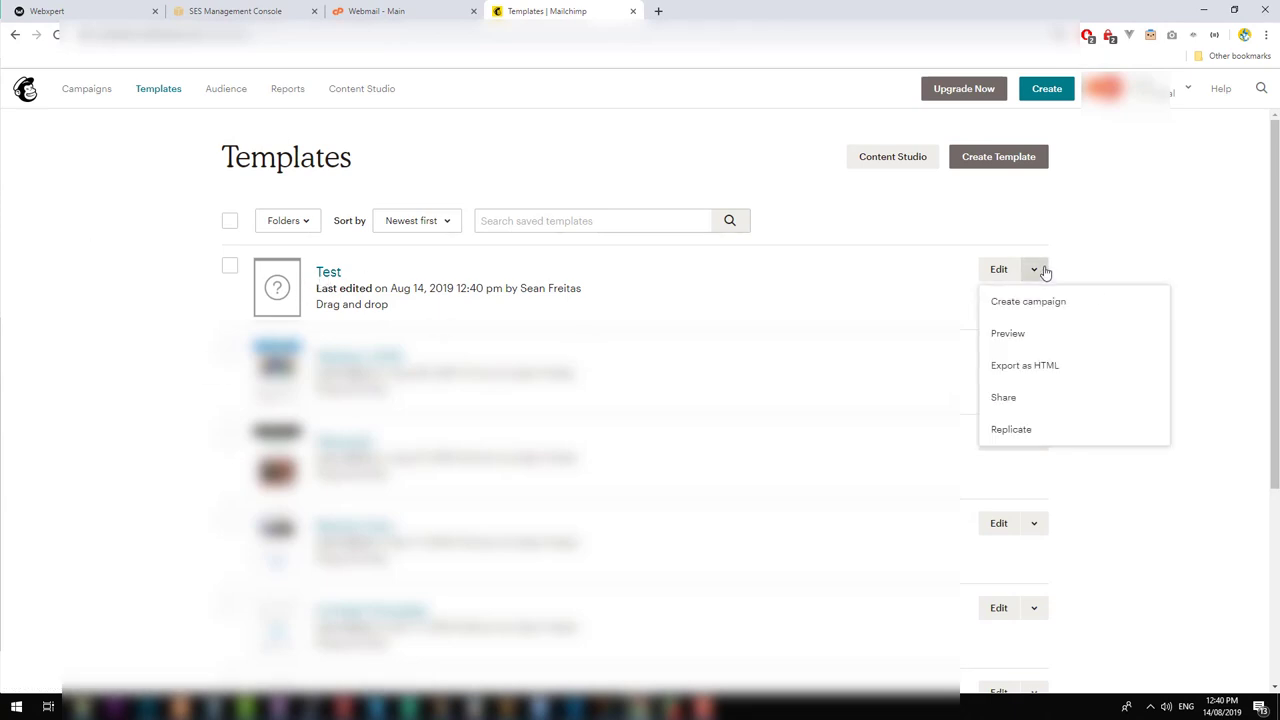
pyautogui.click(1037, 364)
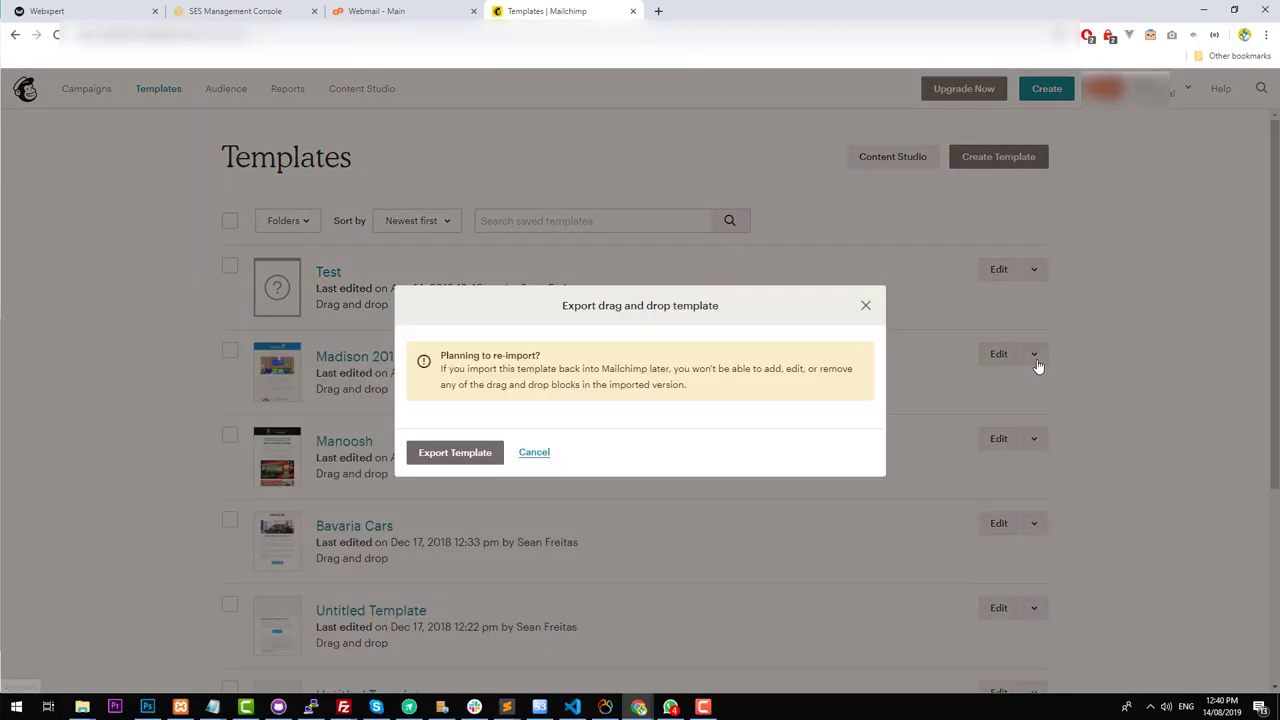
pyautogui.click(465, 461)
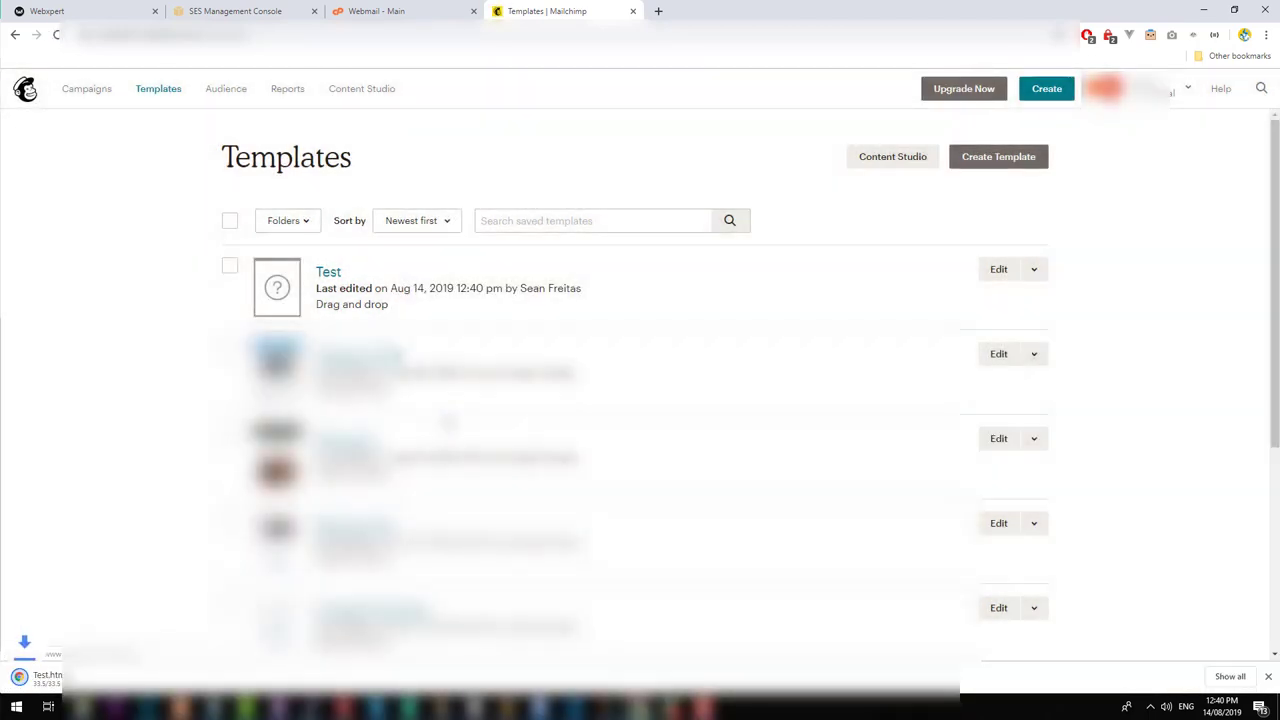
pyautogui.click(40, 678)
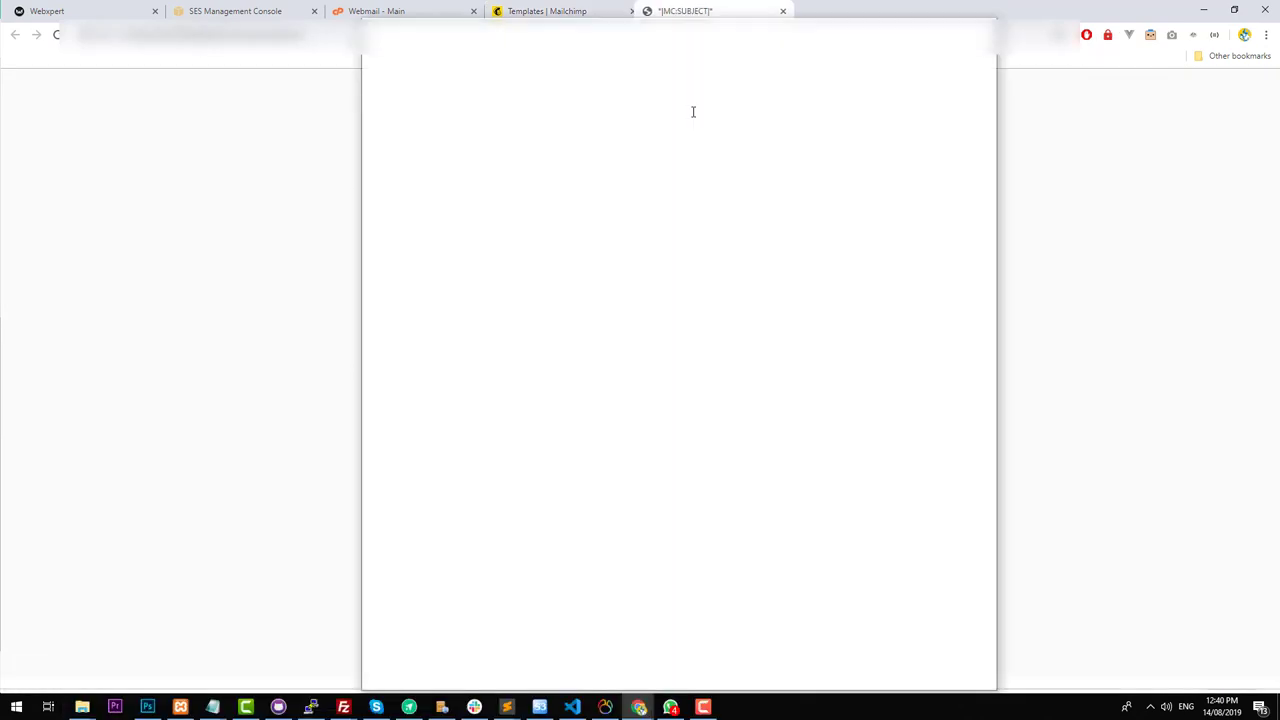
# Step: View the HTML page source of the opened Test.html file
pyautogui.rightClick(268, 178)
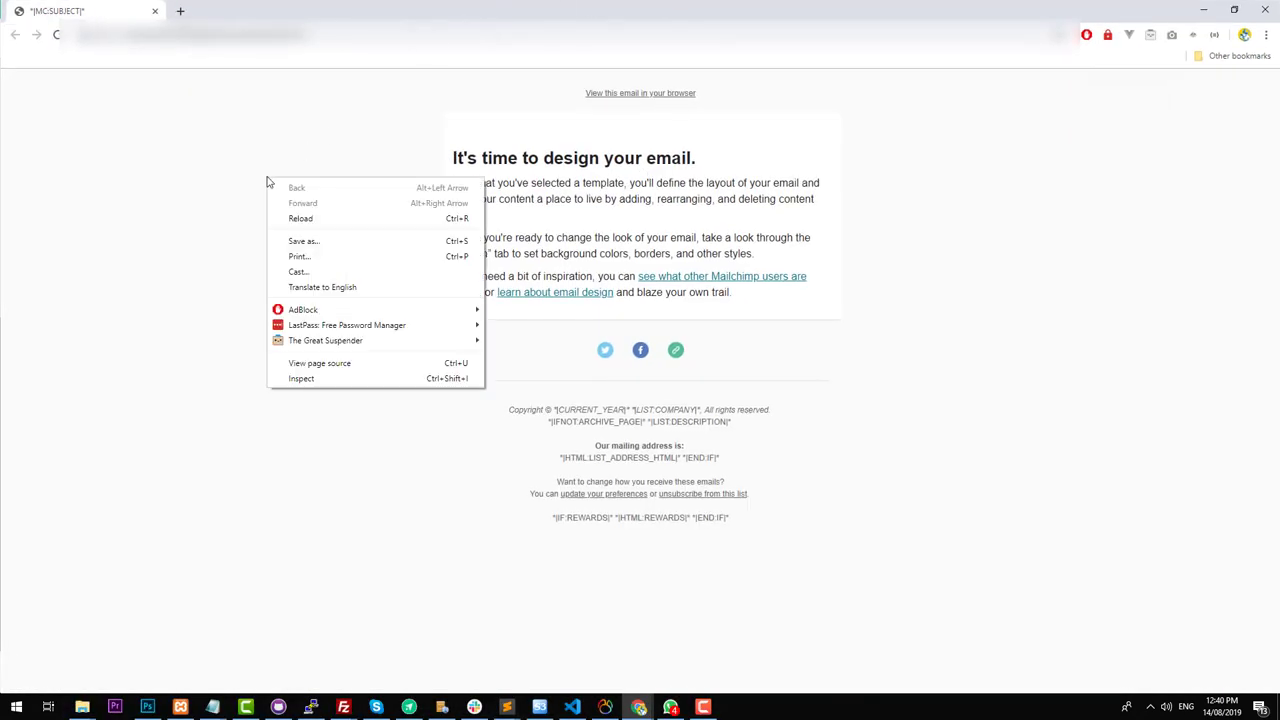
pyautogui.click(493, 7)
pyautogui.click(335, 30)
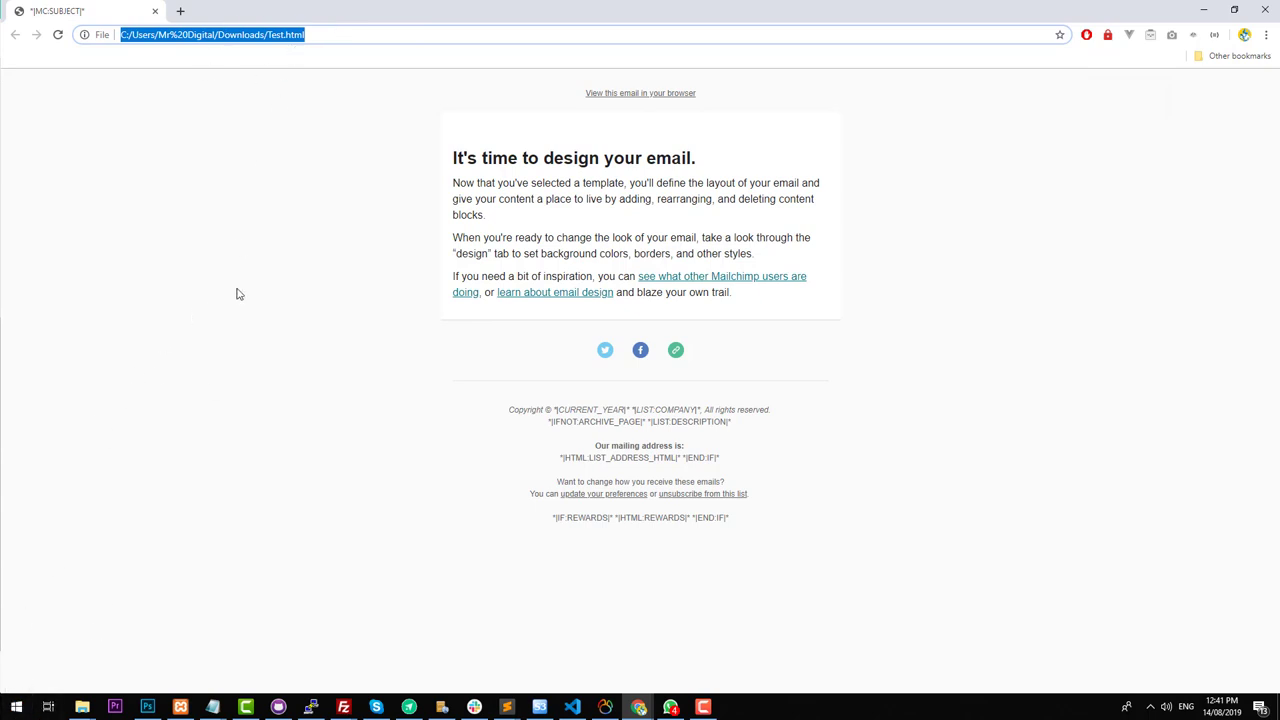
pyautogui.rightClick(258, 220)
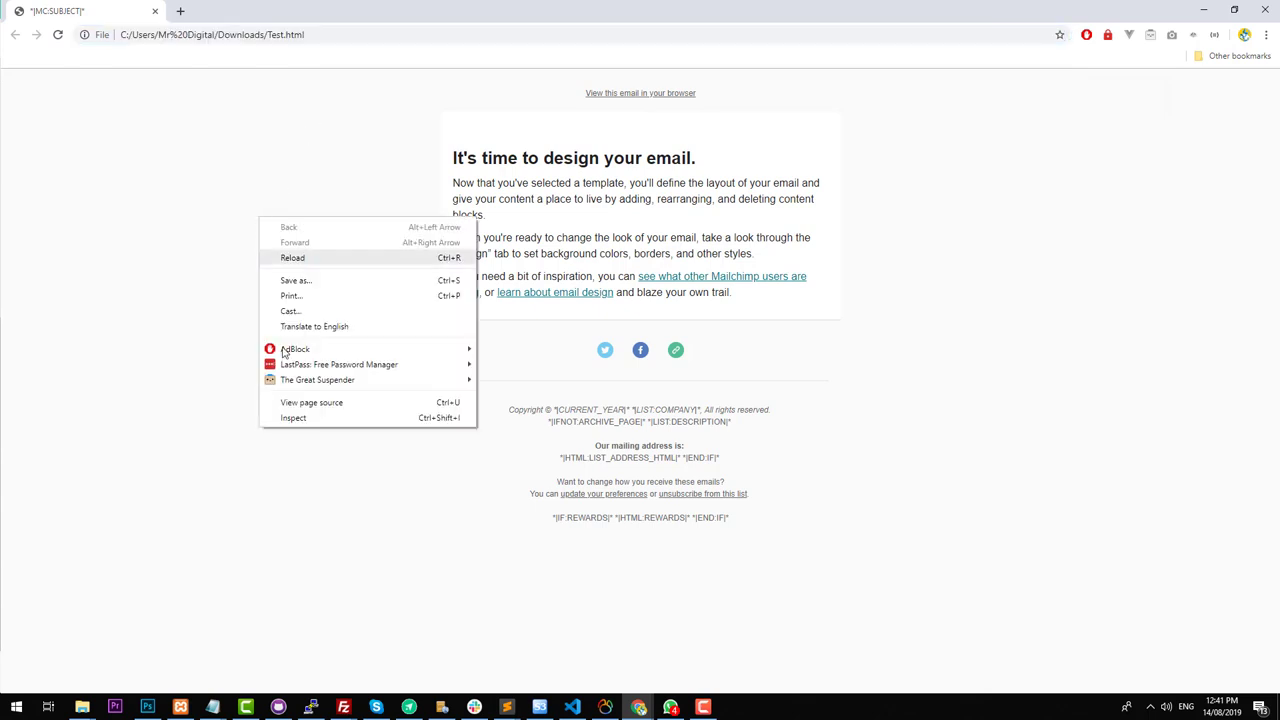
pyautogui.click(243, 169)
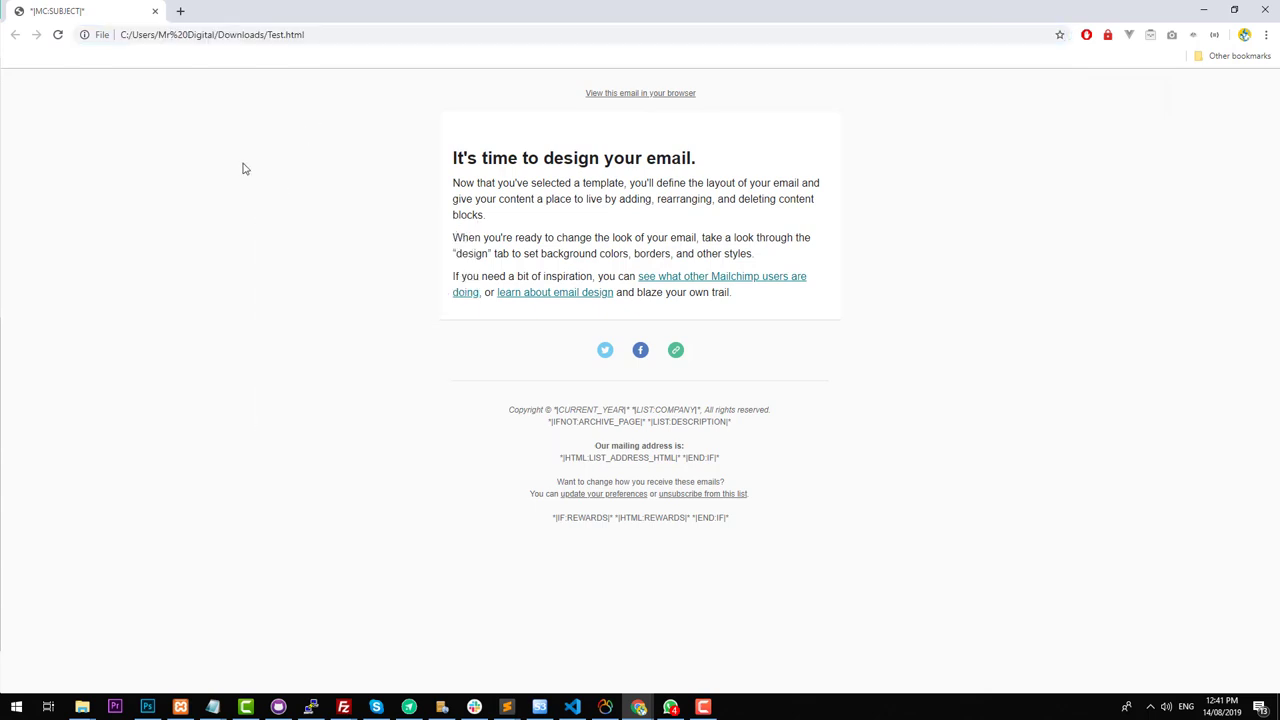
pyautogui.rightClick(280, 281)
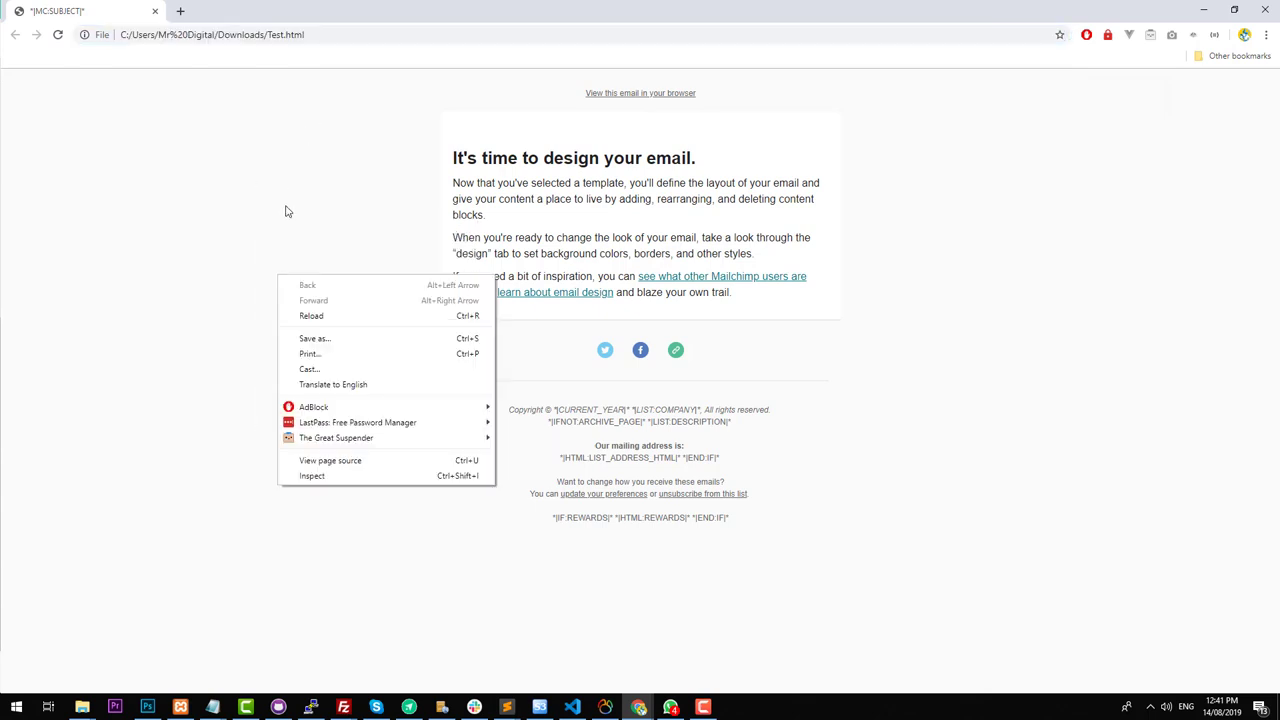
pyautogui.click(345, 462)
# Step: Copy all of the template source, close the source tab and minimize the window
pyautogui.hotkey('ctrl', 'a')
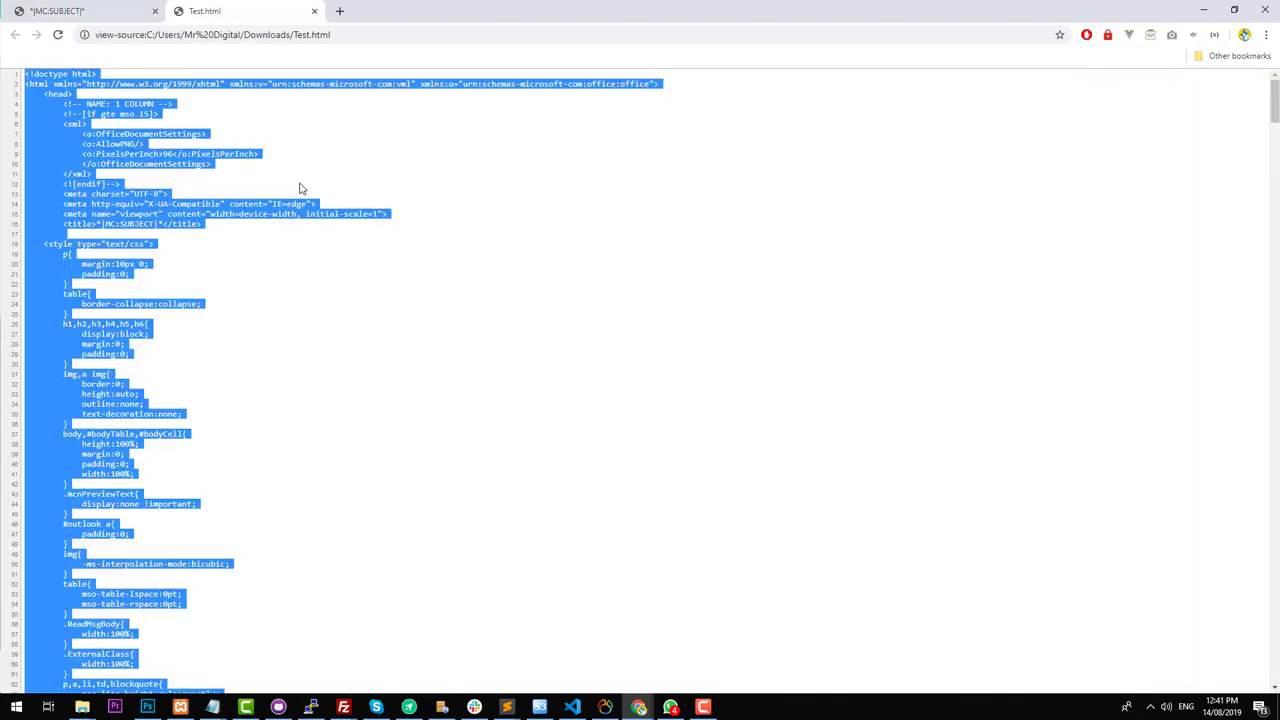
pyautogui.click(31, 77)
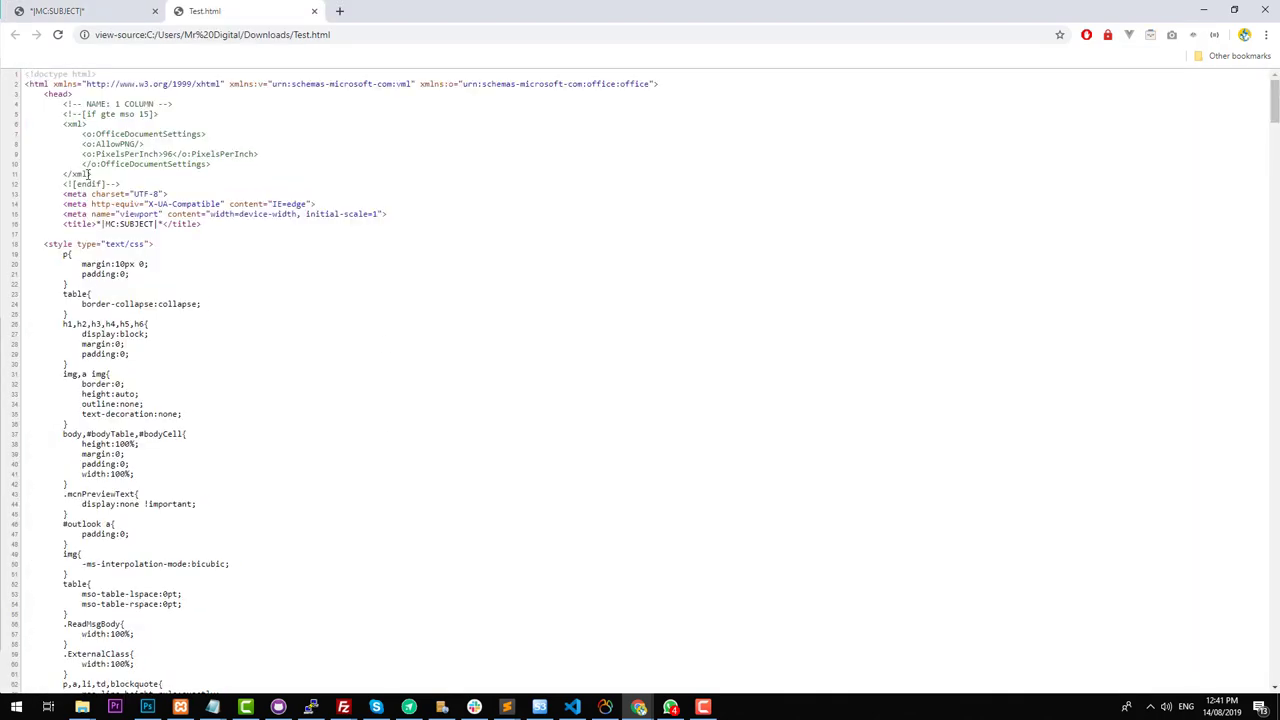
pyautogui.scroll(-14, 89, 175)
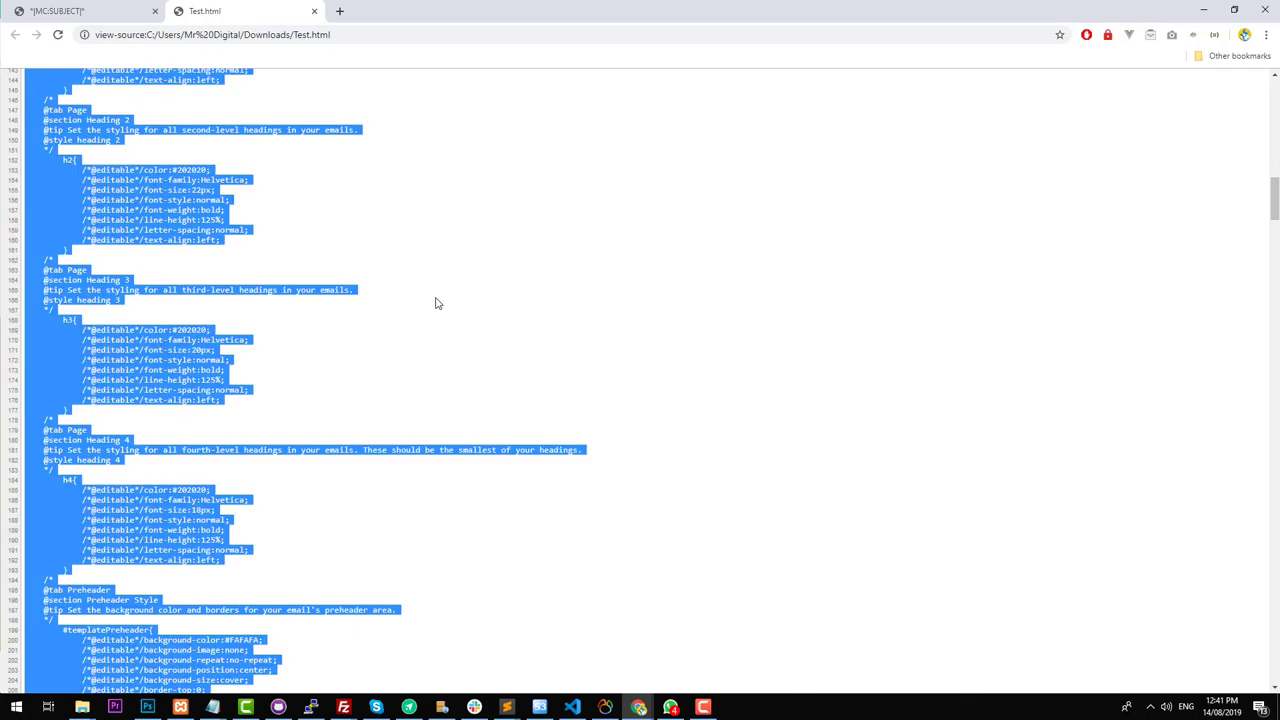
pyautogui.click(314, 12)
pyautogui.click(1203, 11)
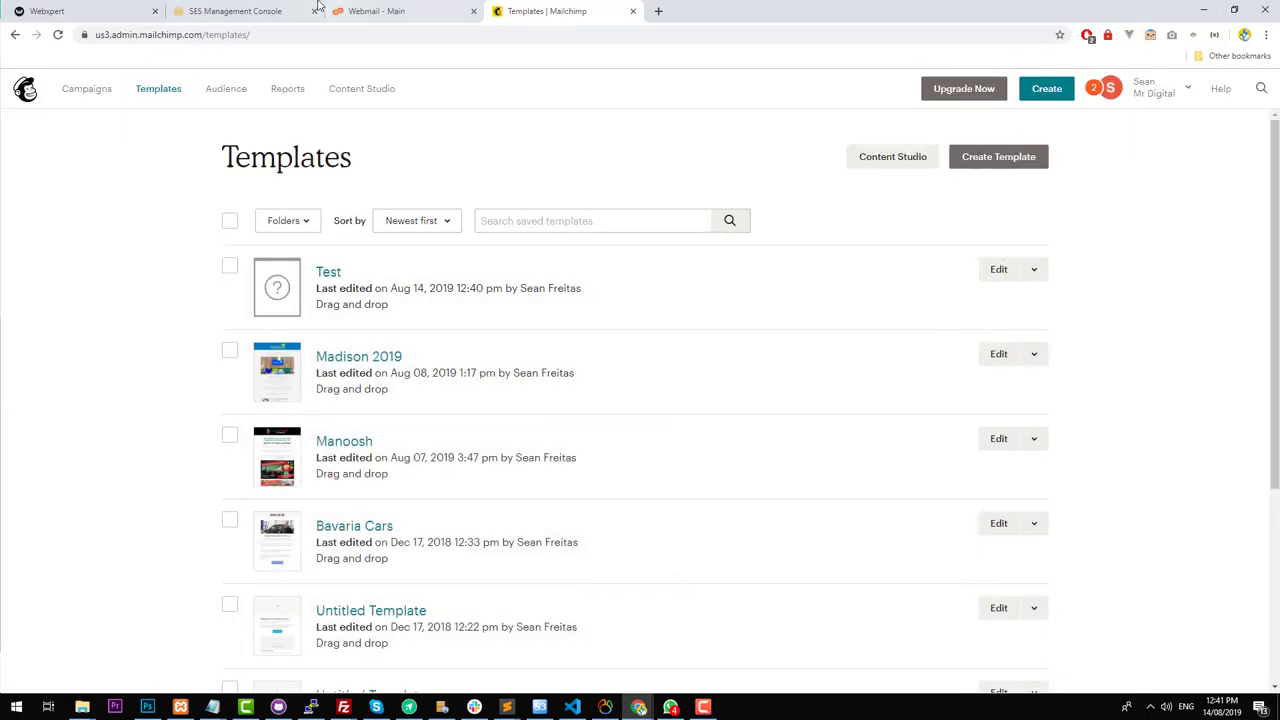
pyautogui.click(94, 9)
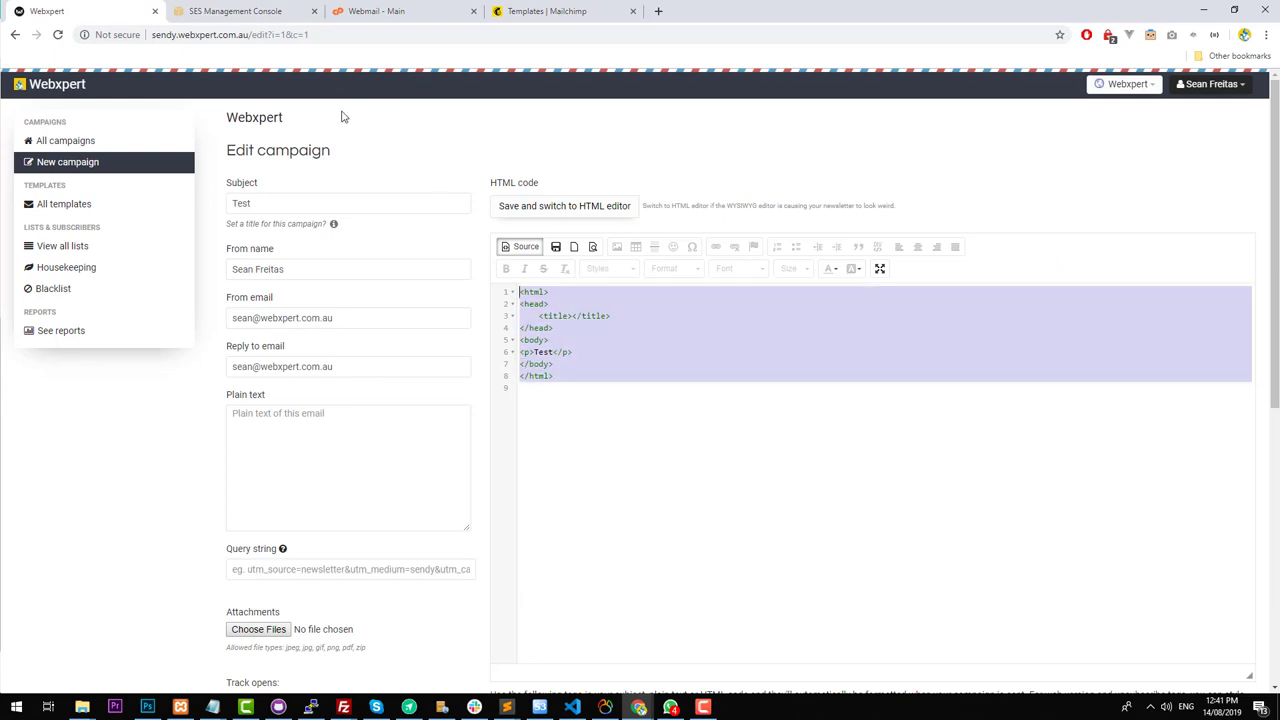
pyautogui.hotkey('ctrl', 'v')
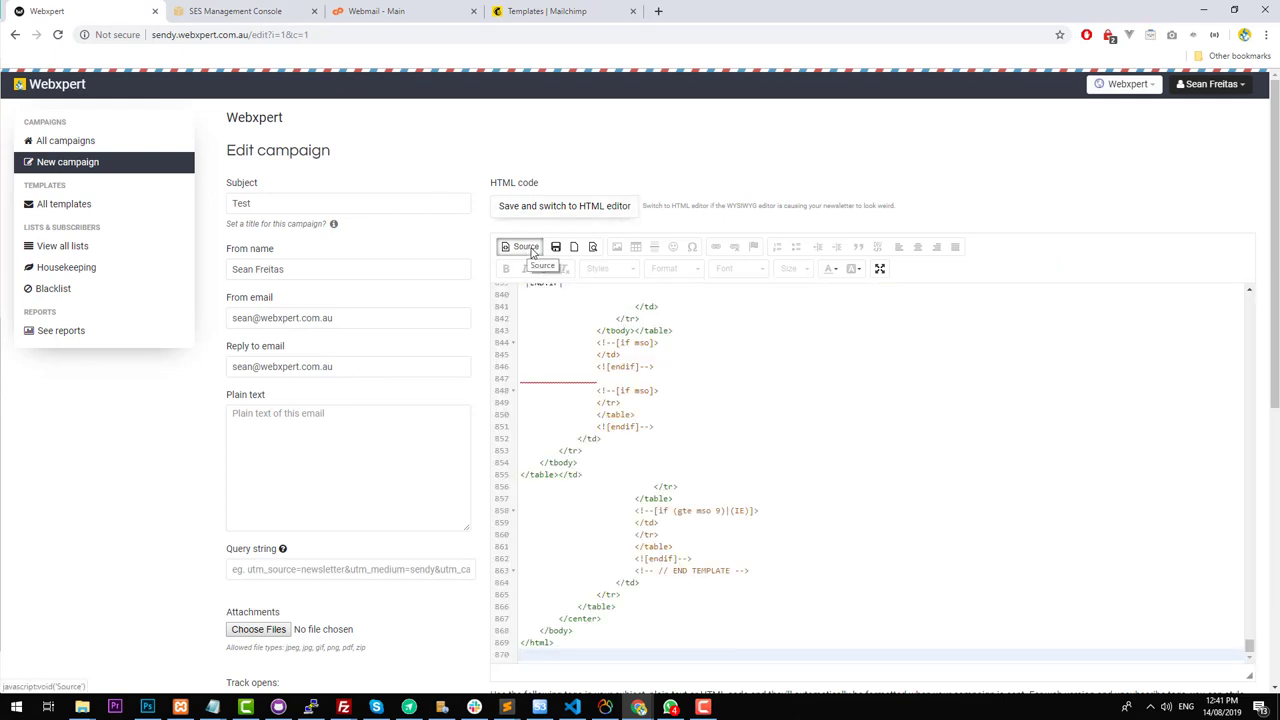
pyautogui.click(528, 247)
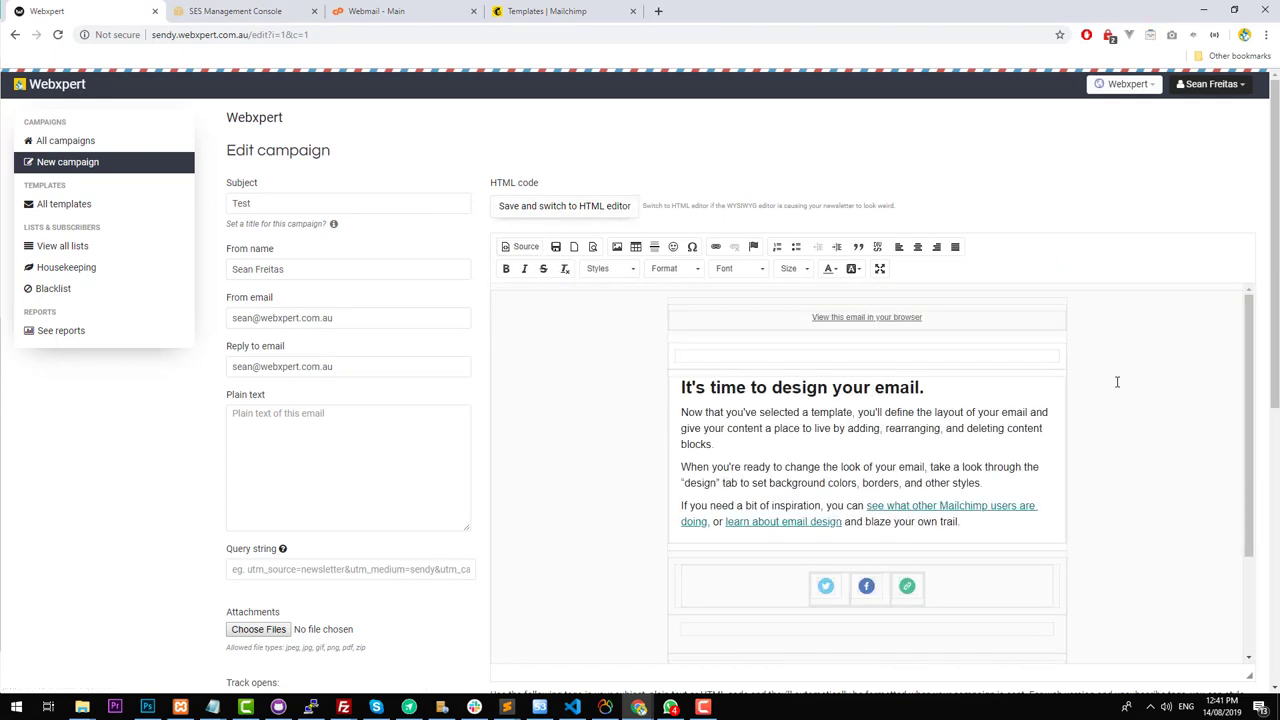
pyautogui.scroll(-3, 1115, 405)
pyautogui.scroll(2, 1121, 418)
pyautogui.scroll(-2, 1133, 398)
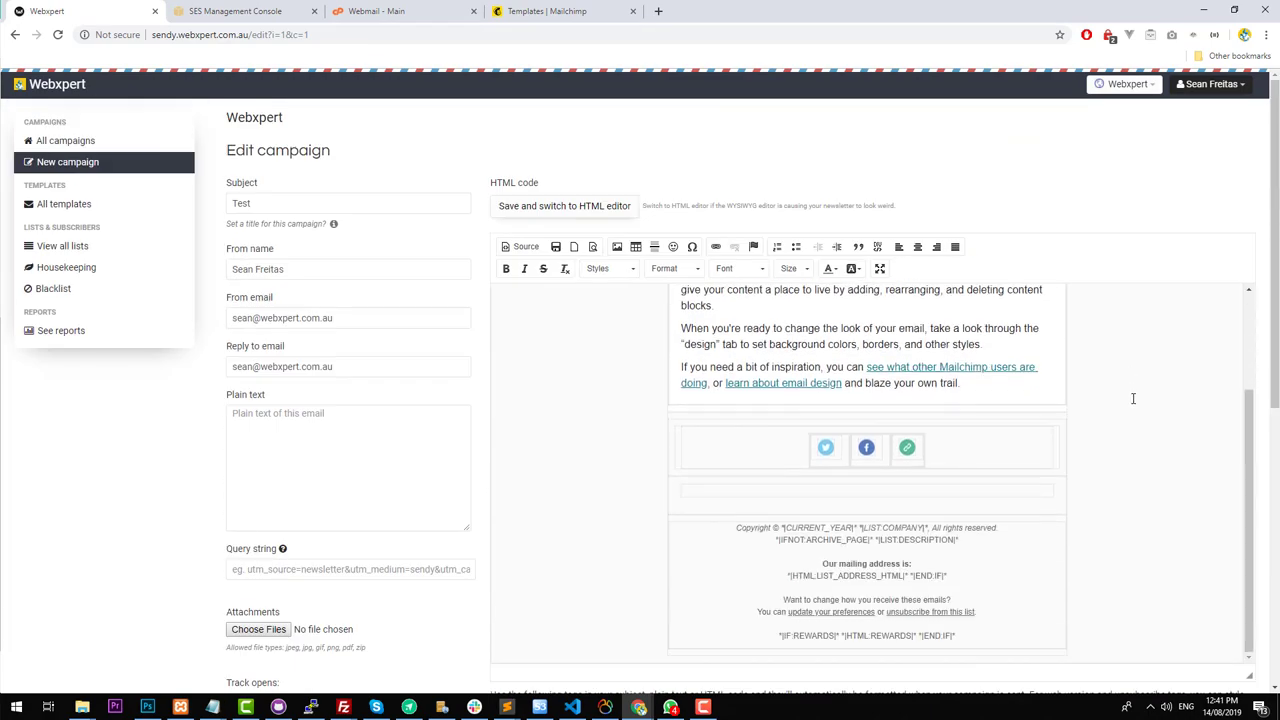
pyautogui.scroll(3, 1043, 257)
pyautogui.scroll(-4, 1120, 160)
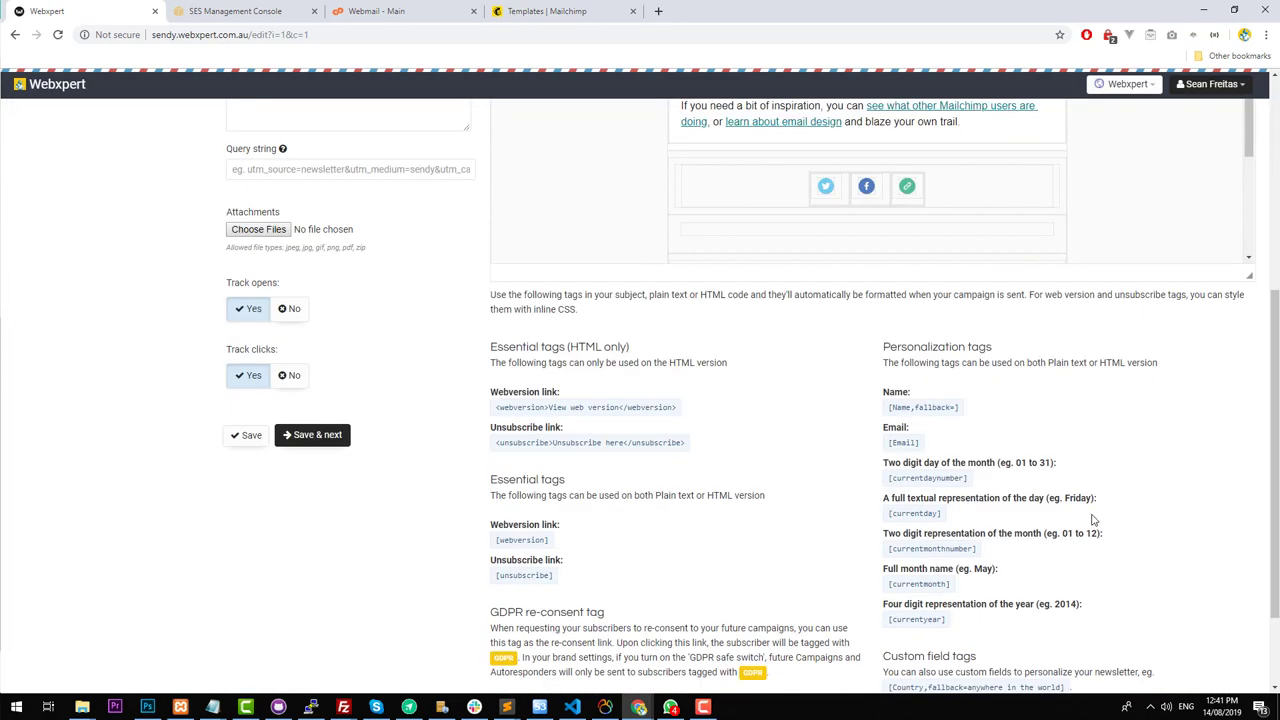
pyautogui.scroll(4, 1169, 547)
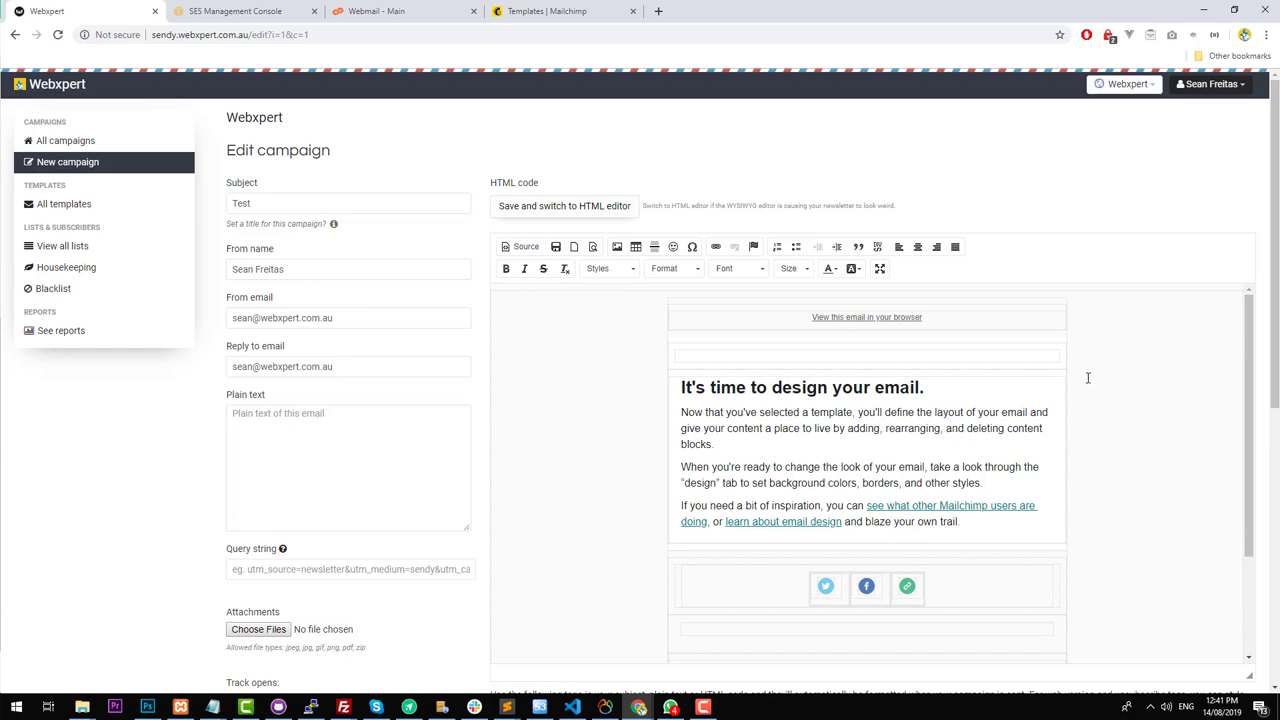
pyautogui.scroll(-3, 1087, 377)
pyautogui.scroll(3, 1077, 363)
pyautogui.scroll(-3, 994, 380)
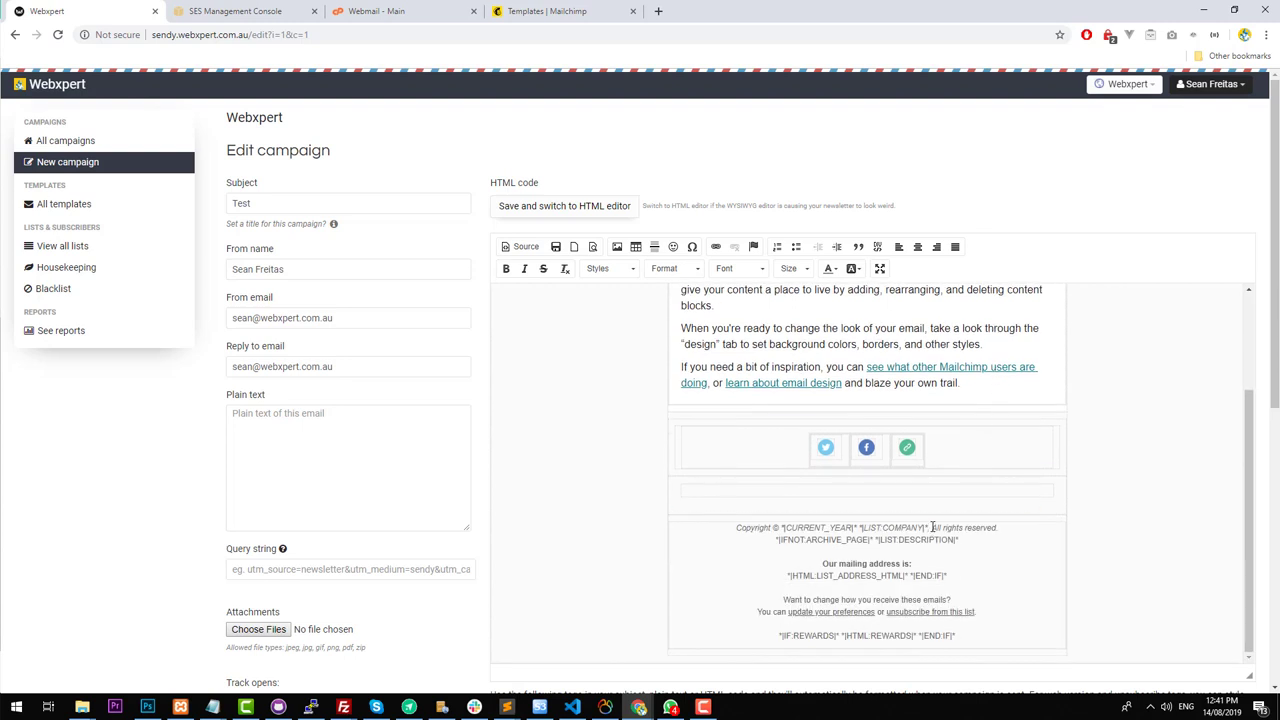
# Step: Delete the footer's mailing-address lines, REWARDS merge-tag line, and year/company merge tags
pyautogui.moveTo(955, 581); pyautogui.dragTo(784, 559)
pyautogui.press('BackSpace')
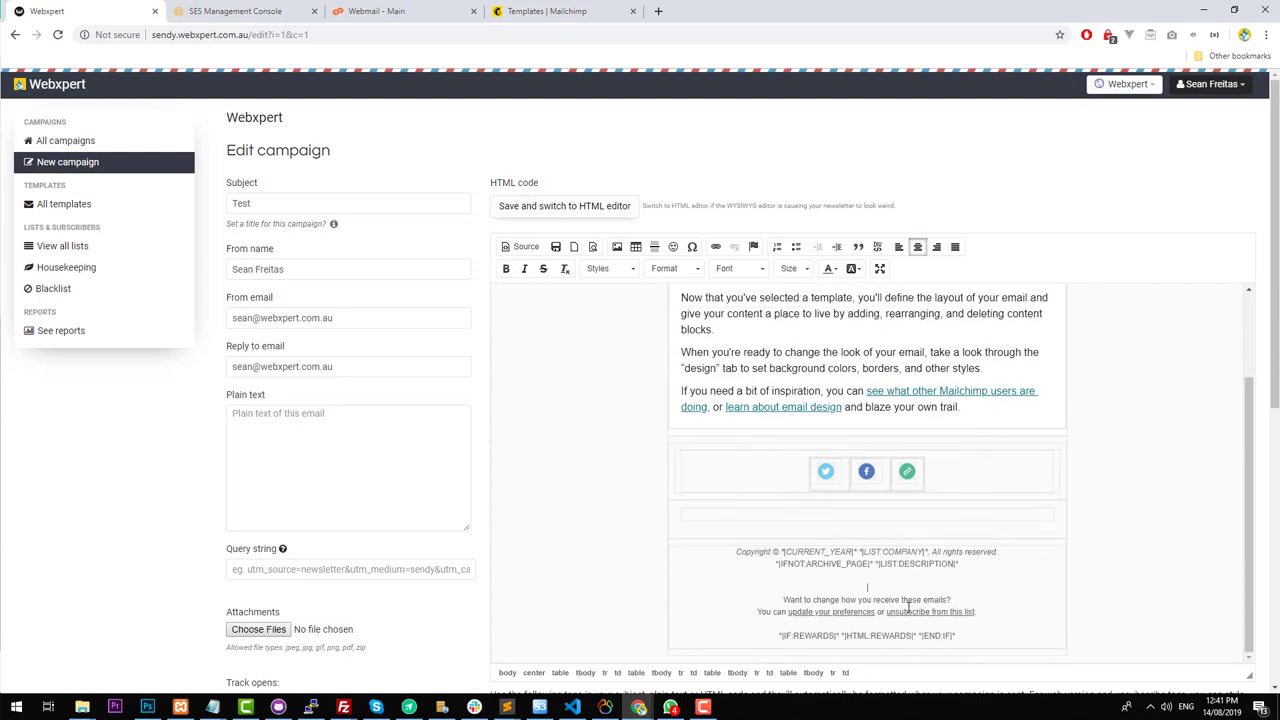
pyautogui.press('BackSpace')
pyautogui.moveTo(978, 612); pyautogui.dragTo(757, 612)
pyautogui.click(735, 601)
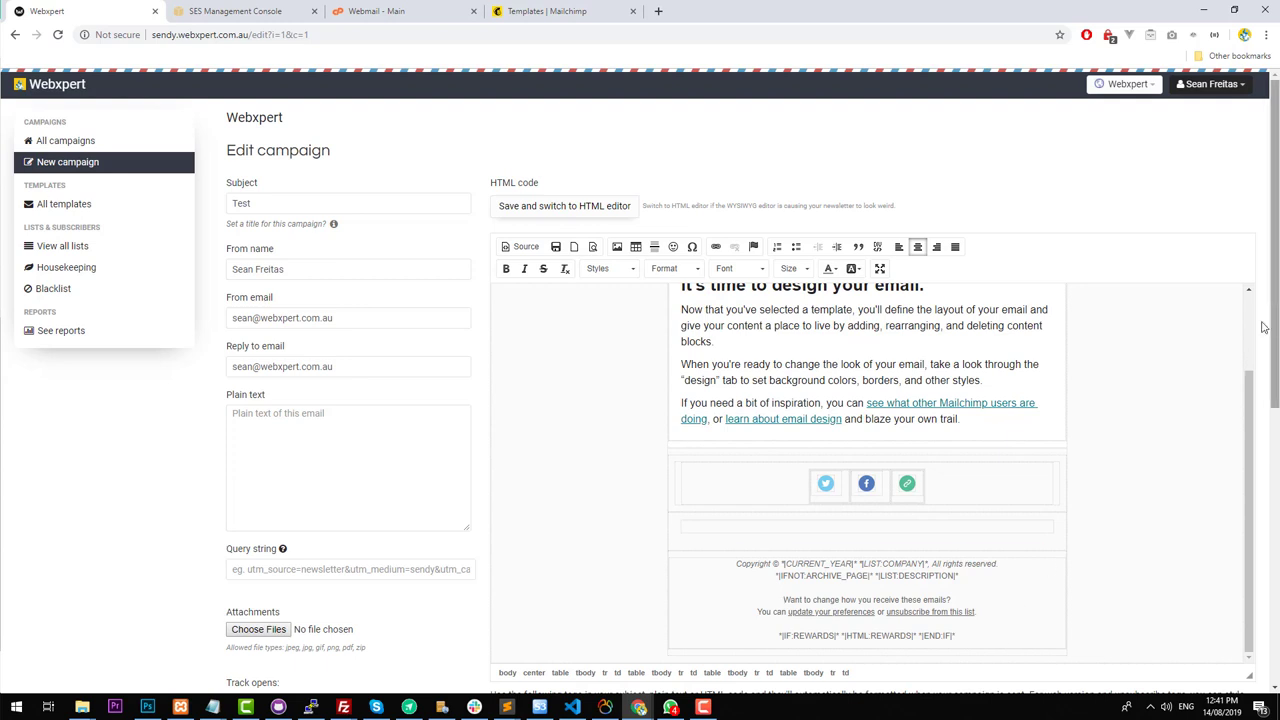
pyautogui.moveTo(979, 634); pyautogui.dragTo(791, 624)
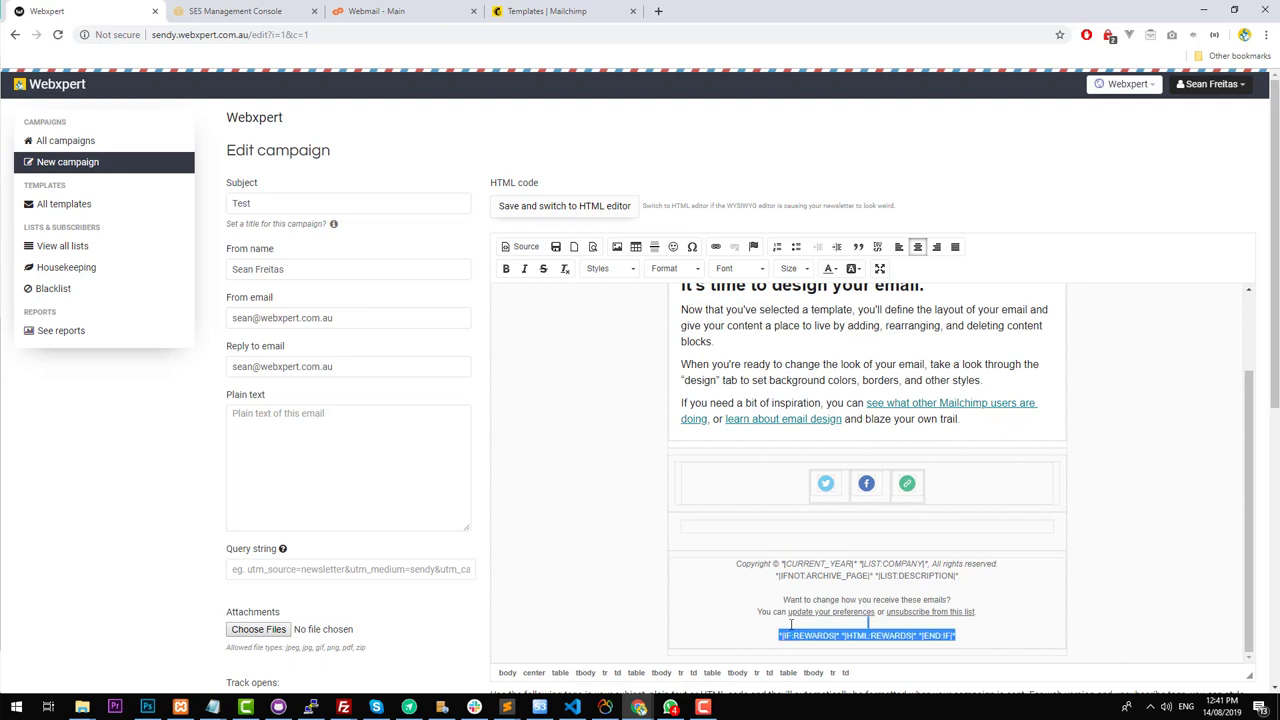
pyautogui.press('Delete')
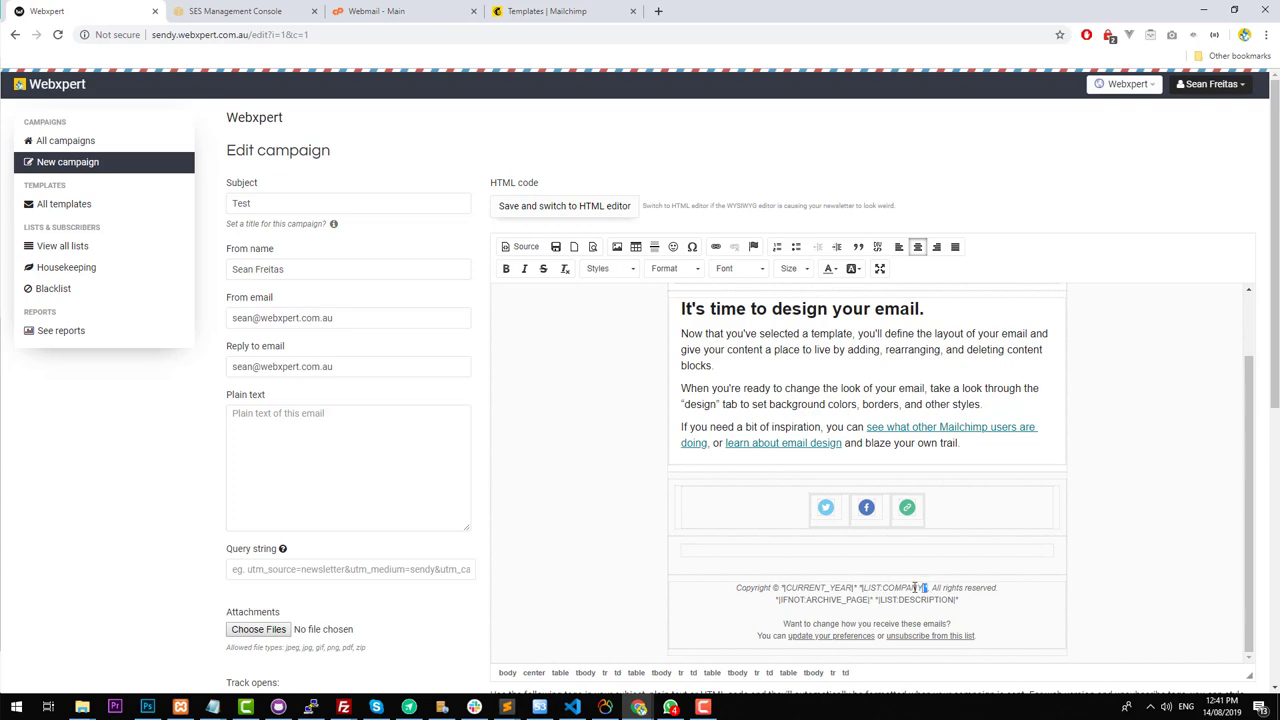
pyautogui.moveTo(914, 588); pyautogui.dragTo(796, 589)
pyautogui.press('Delete')
# Step: Insert [currentyear] after Copyright © followed by 'Mr Digital'
pyautogui.scroll(-5, 1063, 414)
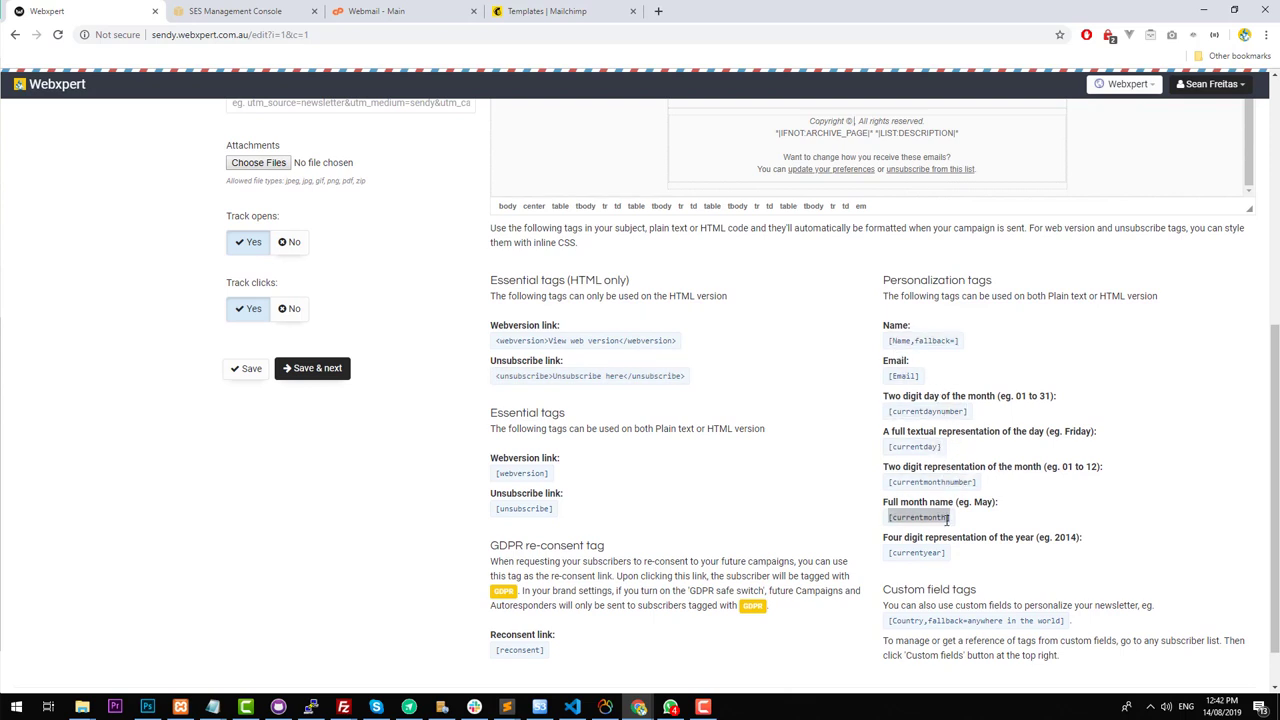
pyautogui.click(915, 552)
pyautogui.hotkey('ctrl', 'c')
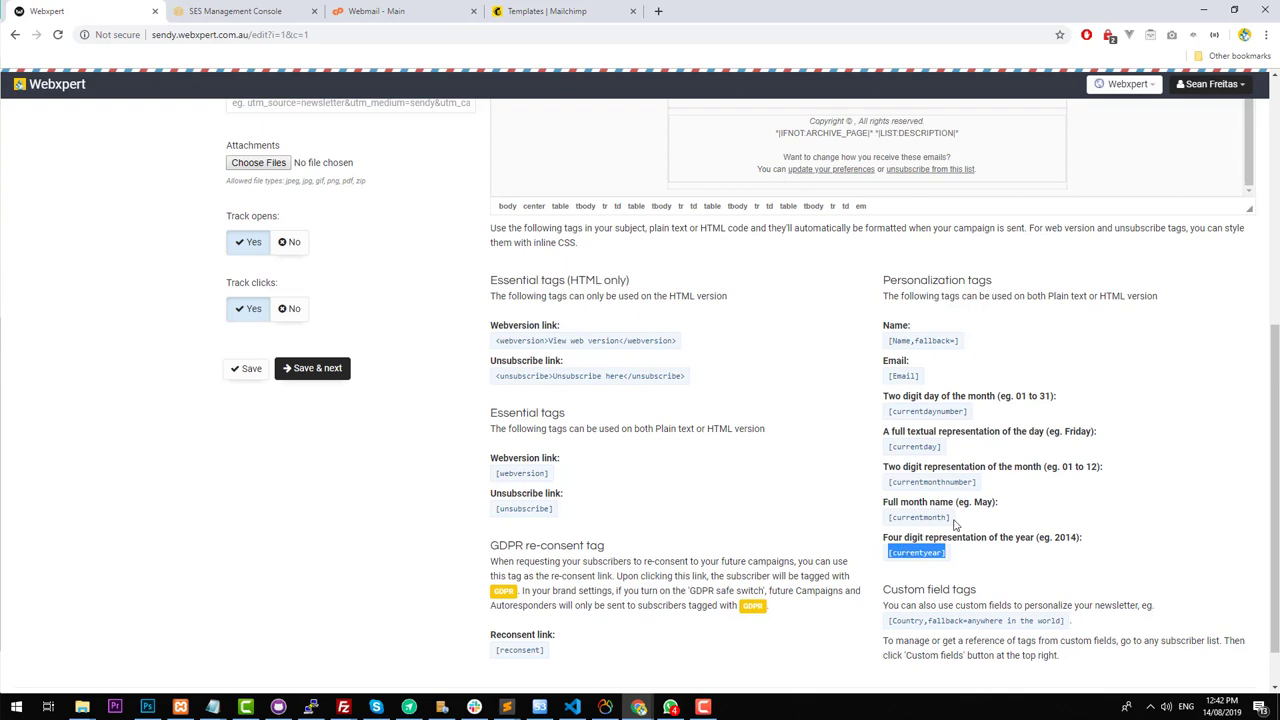
pyautogui.scroll(3, 953, 523)
pyautogui.hotkey('ctrl', 'v')
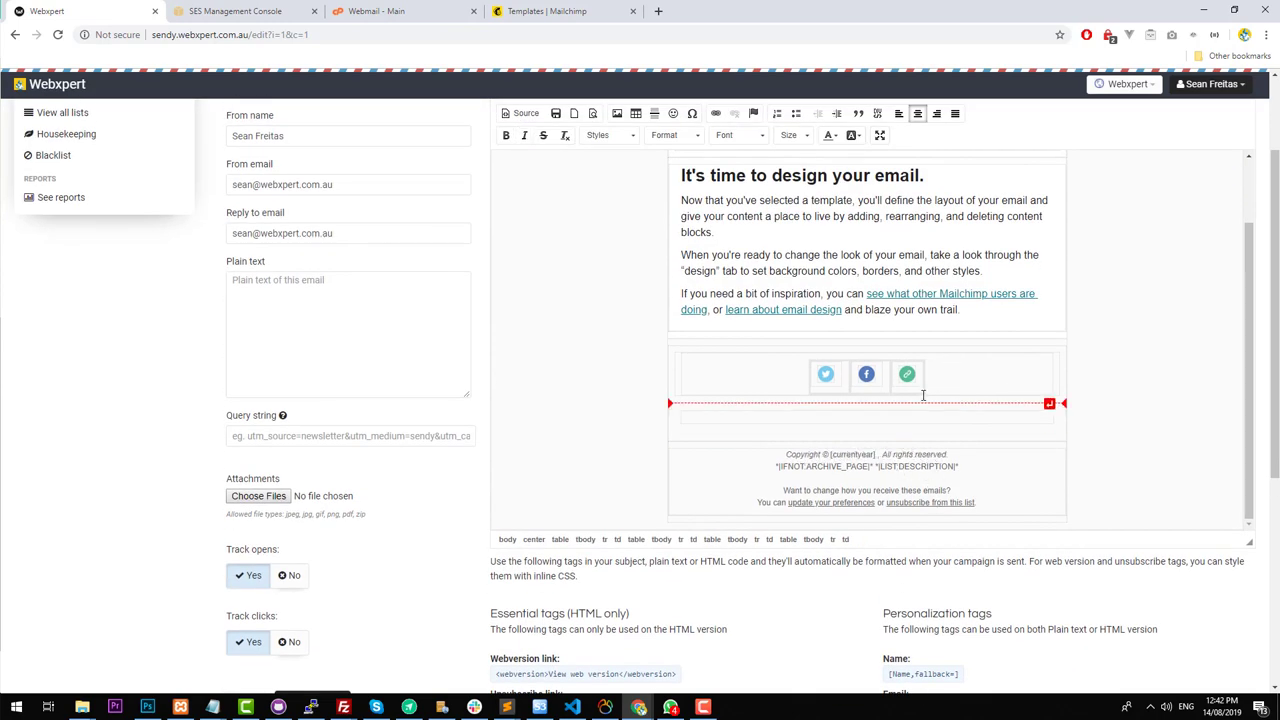
pyautogui.hotkey('ctrl', 'i')
pyautogui.write('M')
pyautogui.write('r Digital')
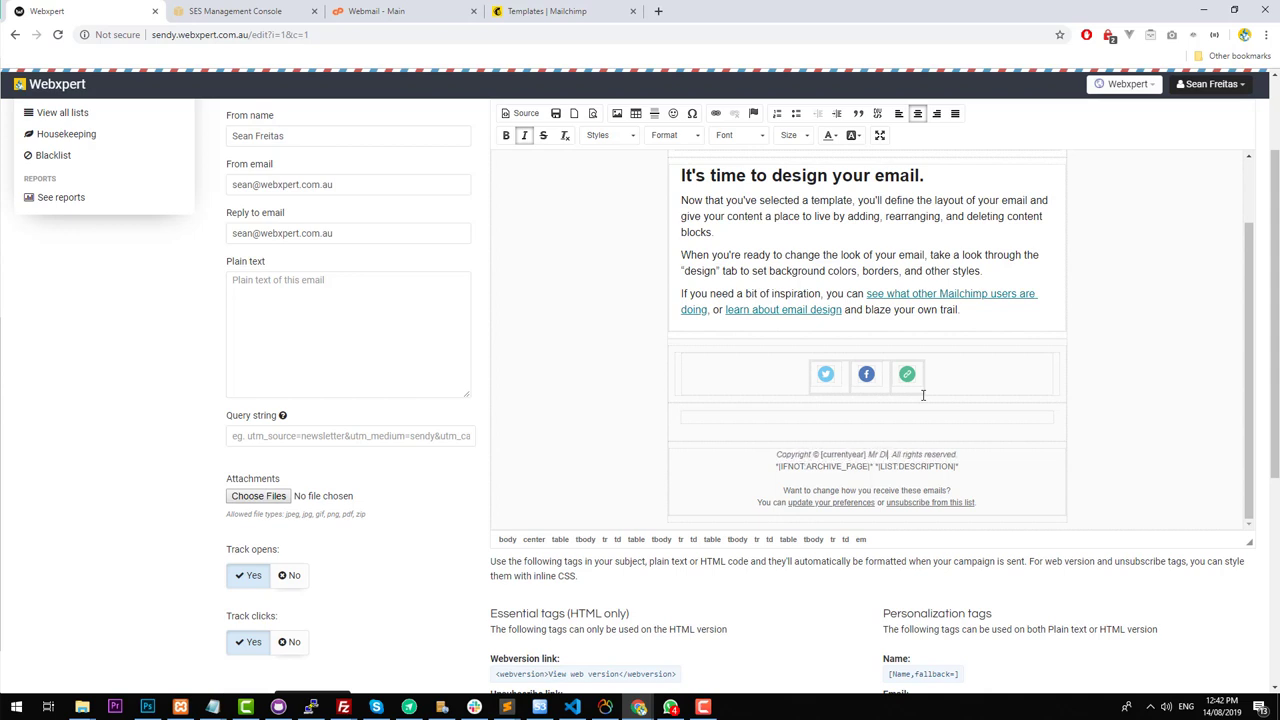
# Step: Remove the archive-page merge-tag line and the update-preferences/unsubscribe sentence, keeping the question line
pyautogui.keyDown('shift'); pyautogui.click(717, 466); pyautogui.keyUp('shift')
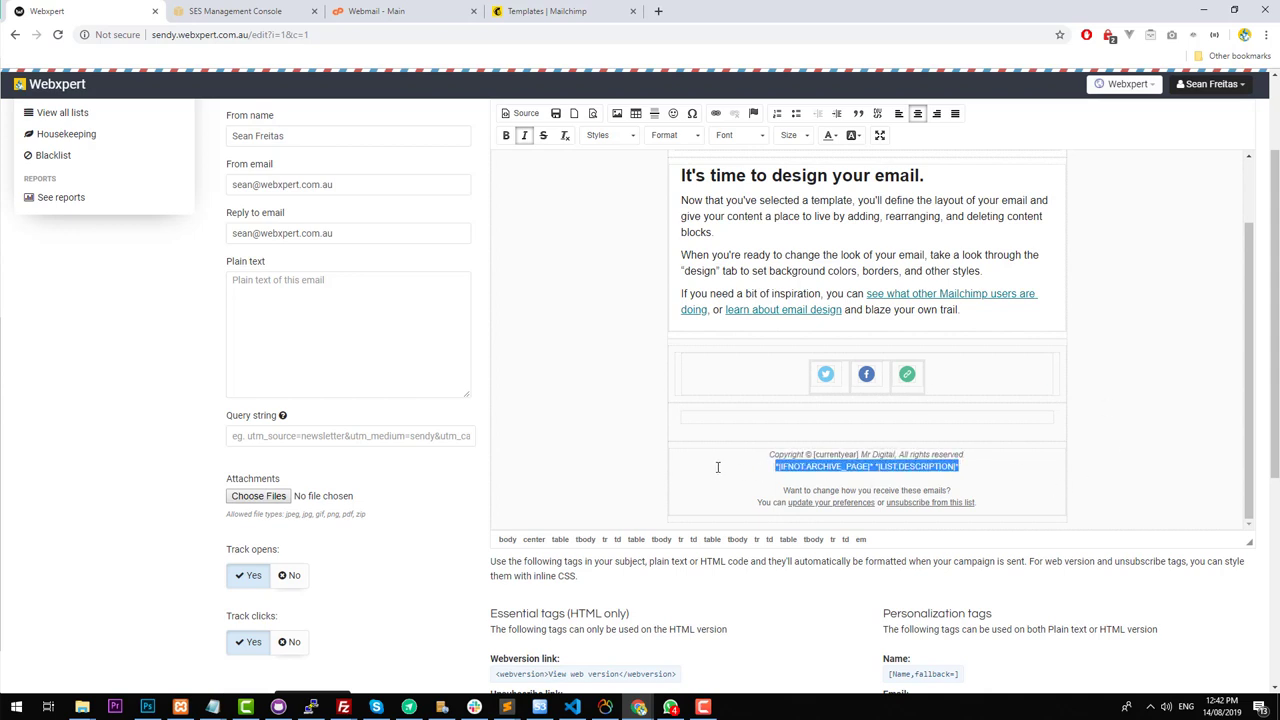
pyautogui.press('BackSpace')
pyautogui.moveTo(957, 490); pyautogui.dragTo(767, 494)
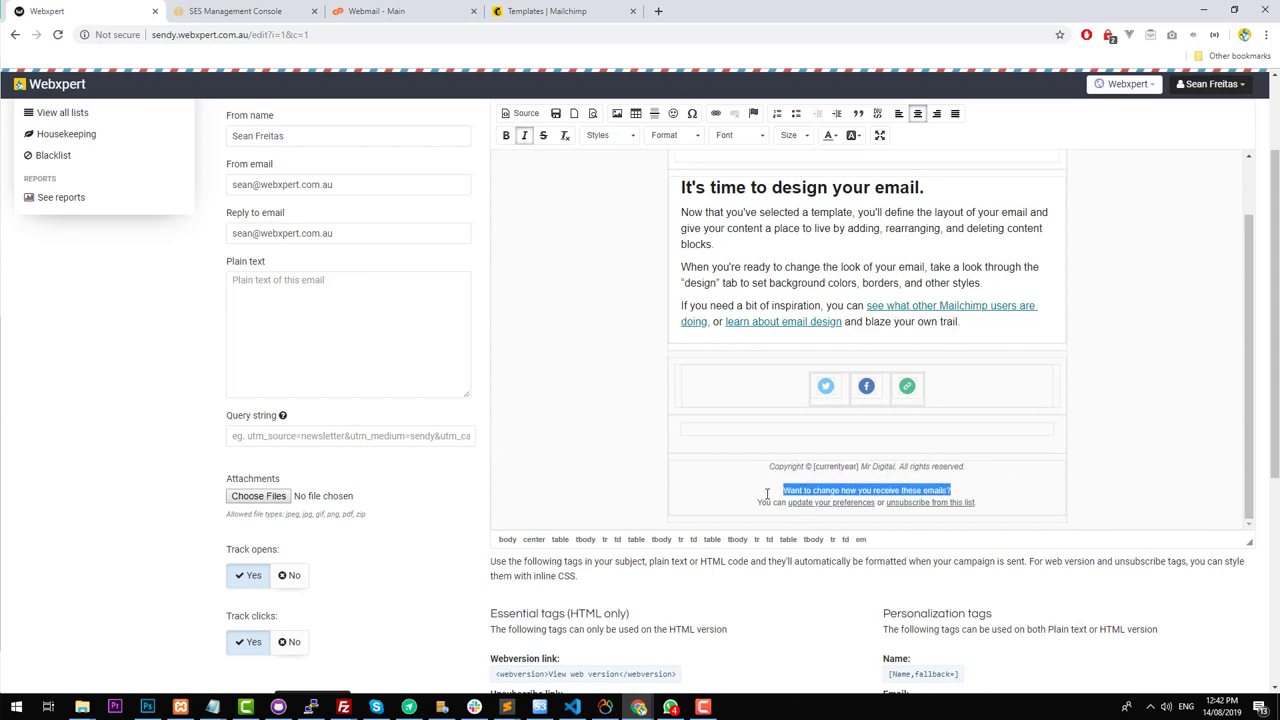
pyautogui.press('BackSpace')
pyautogui.hotkey('ctrl', 'z')
pyautogui.click(791, 491)
pyautogui.moveTo(977, 503); pyautogui.dragTo(804, 511)
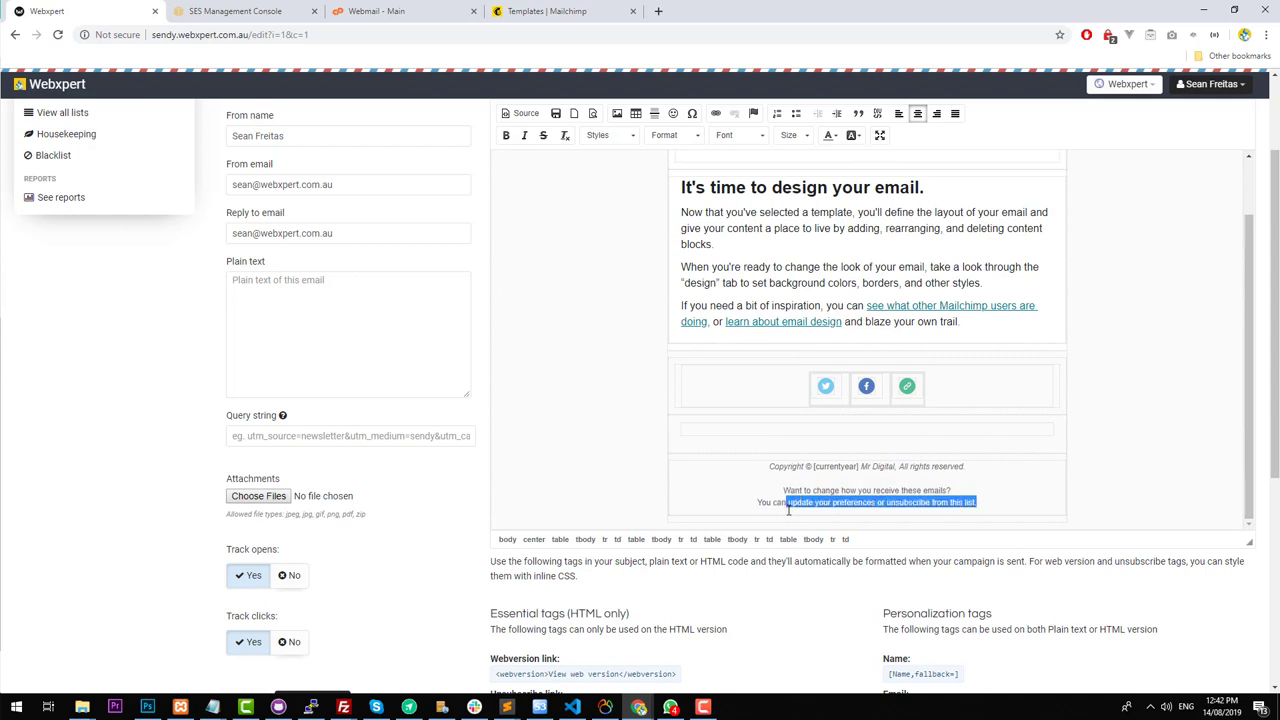
pyautogui.press('BackSpace')
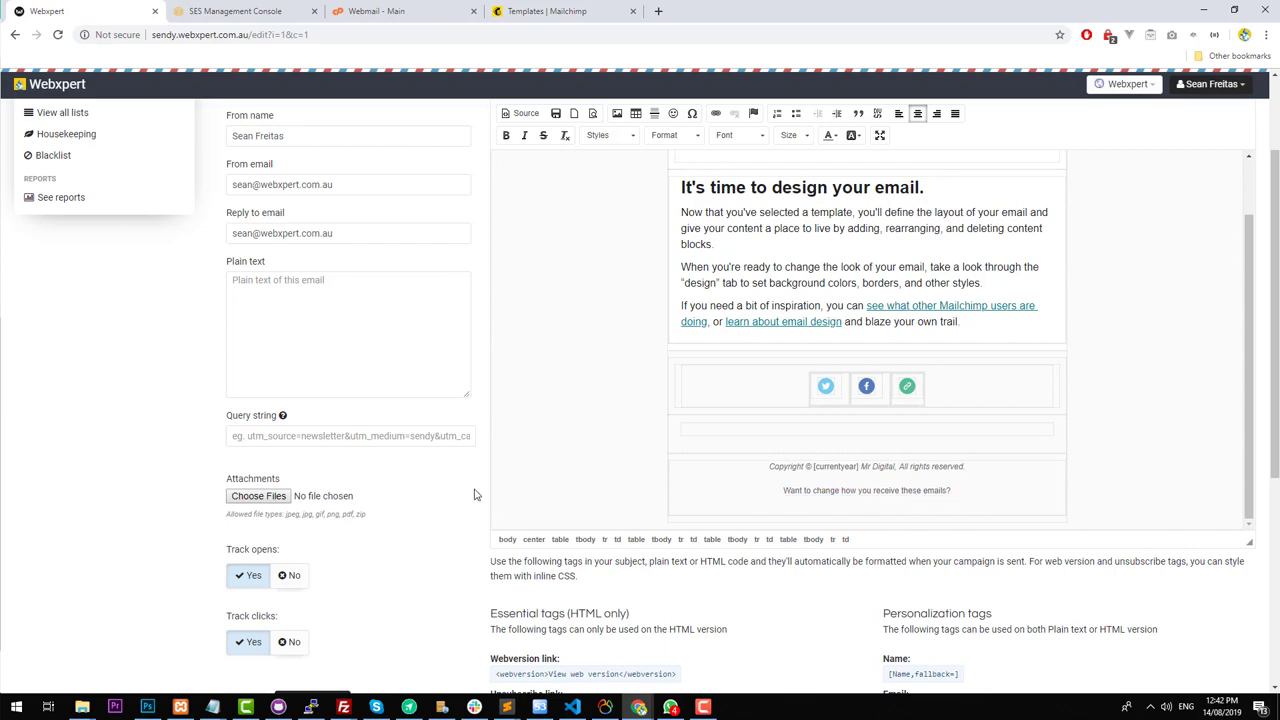
pyautogui.scroll(-3, 475, 494)
# Step: Copy the unsubscribe tag code from Sendy's tag list
pyautogui.click(552, 410)
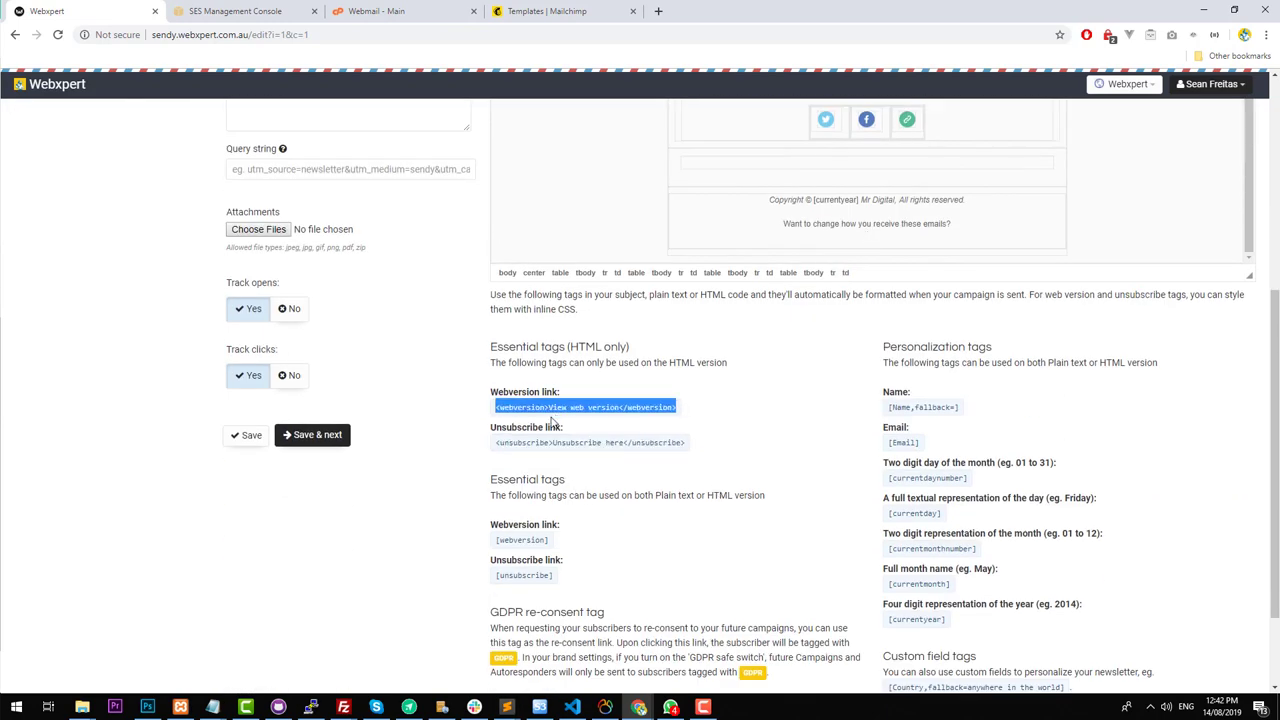
pyautogui.click(544, 443)
pyautogui.scroll(4, 657, 506)
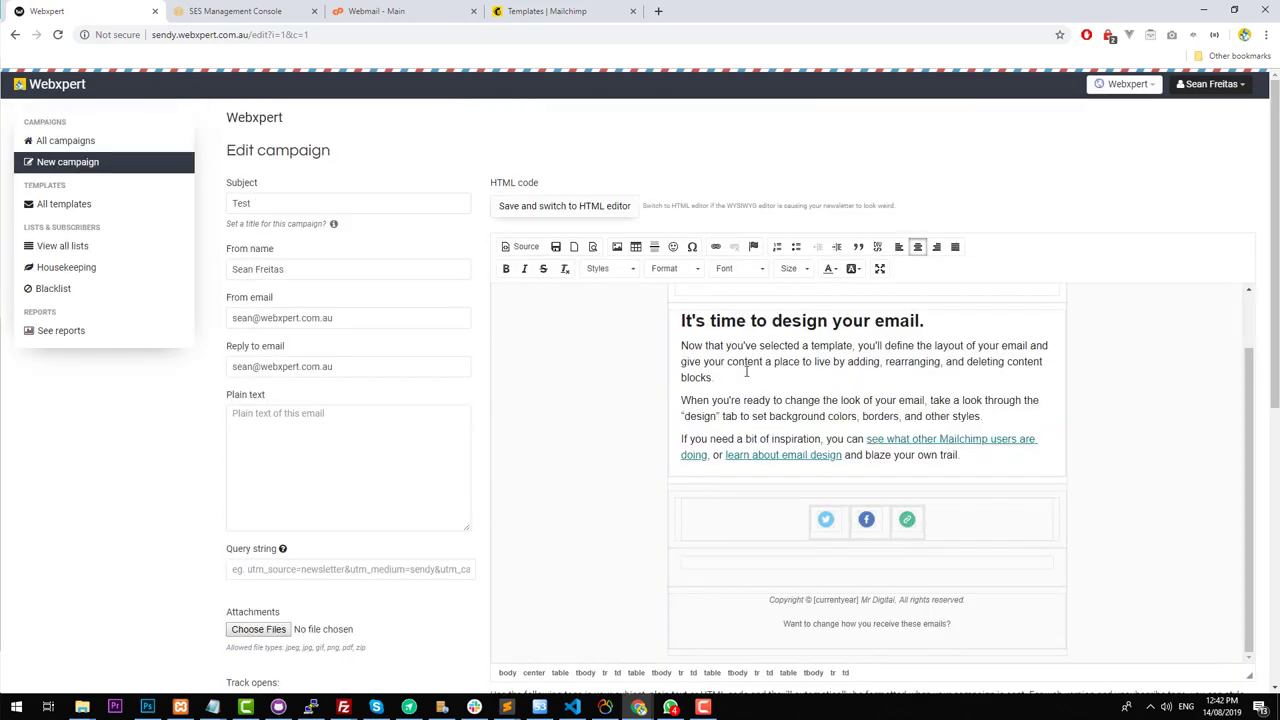
pyautogui.scroll(-5, 700, 400)
pyautogui.click(664, 387)
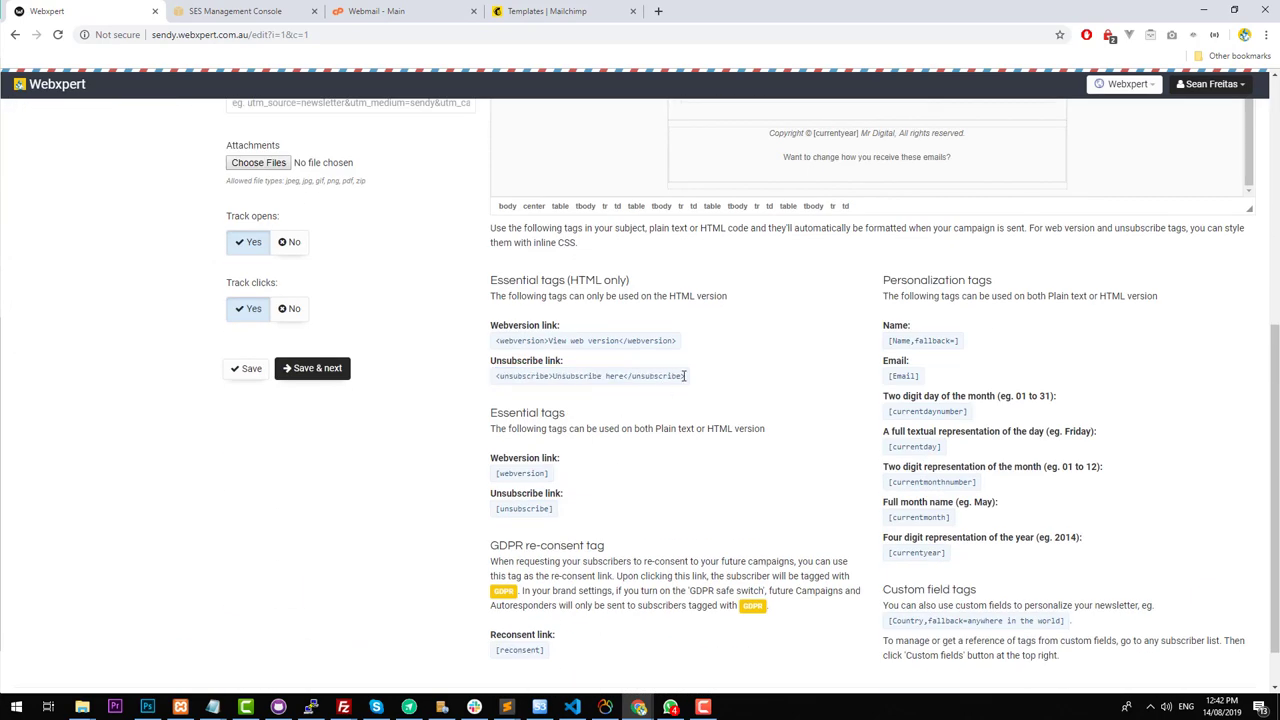
pyautogui.moveTo(683, 375); pyautogui.dragTo(494, 376)
pyautogui.hotkey('ctrl', 'c')
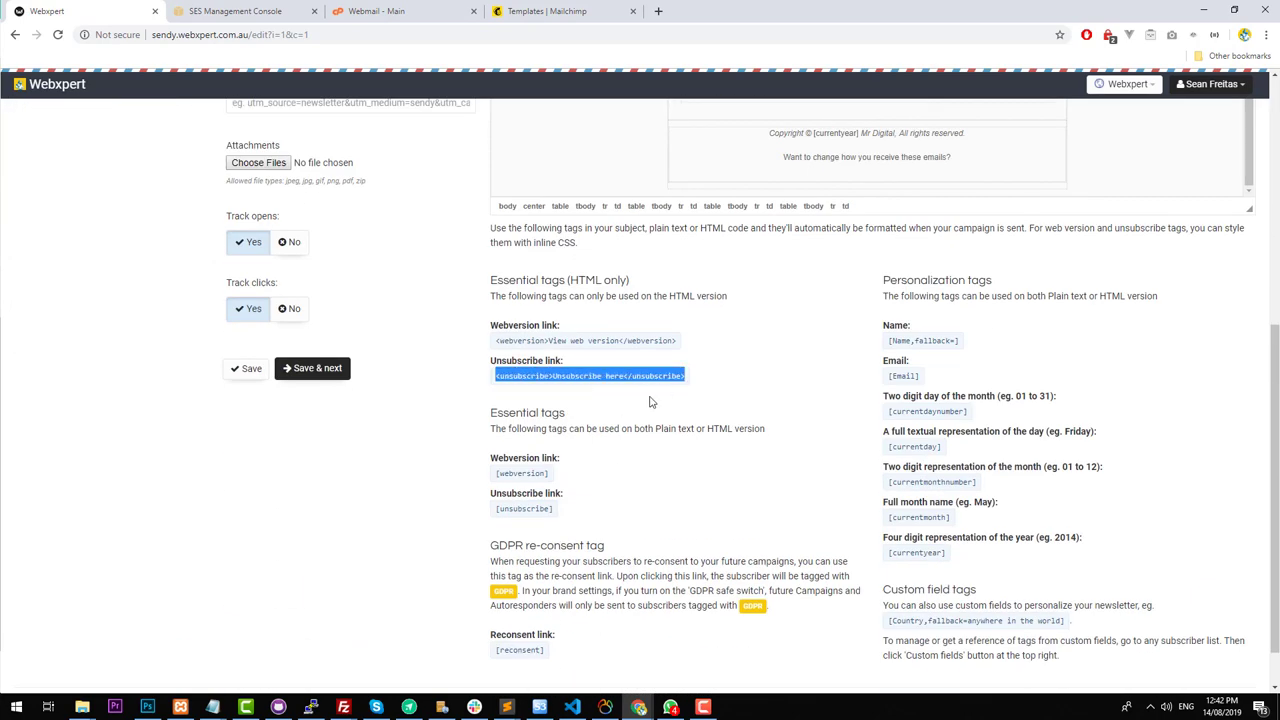
pyautogui.scroll(5, 709, 461)
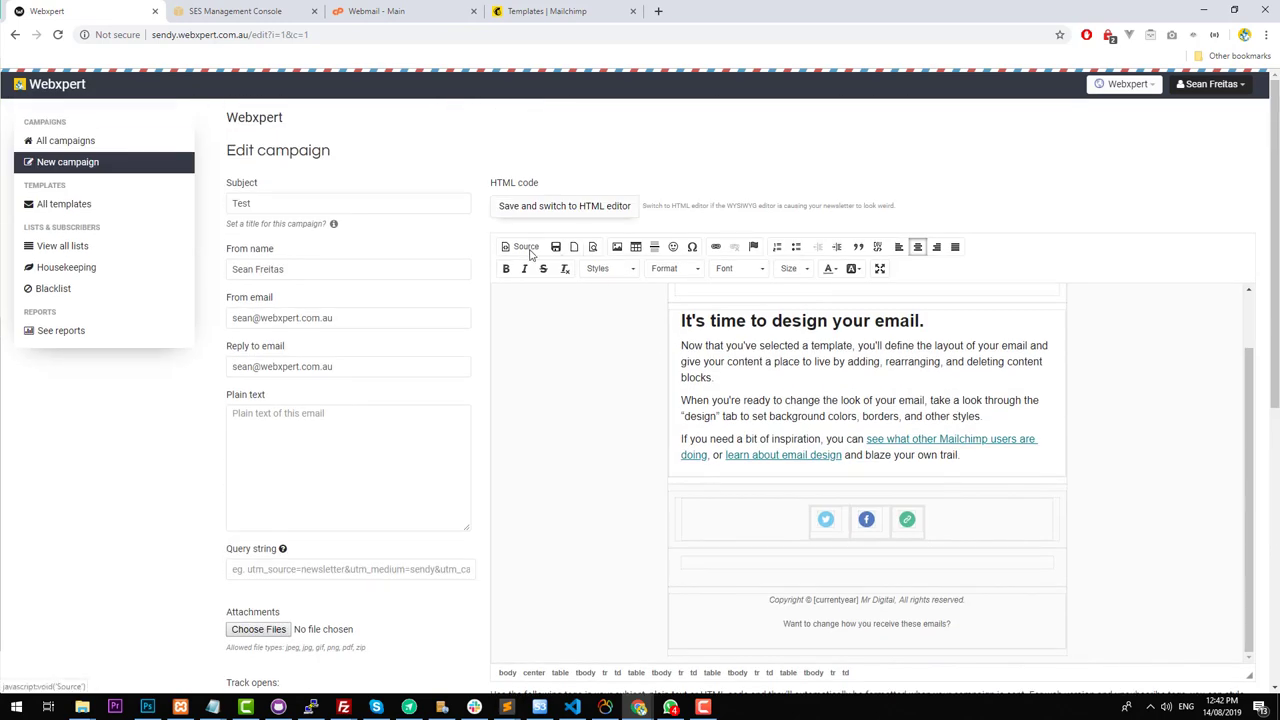
pyautogui.scroll(-2, 800, 441)
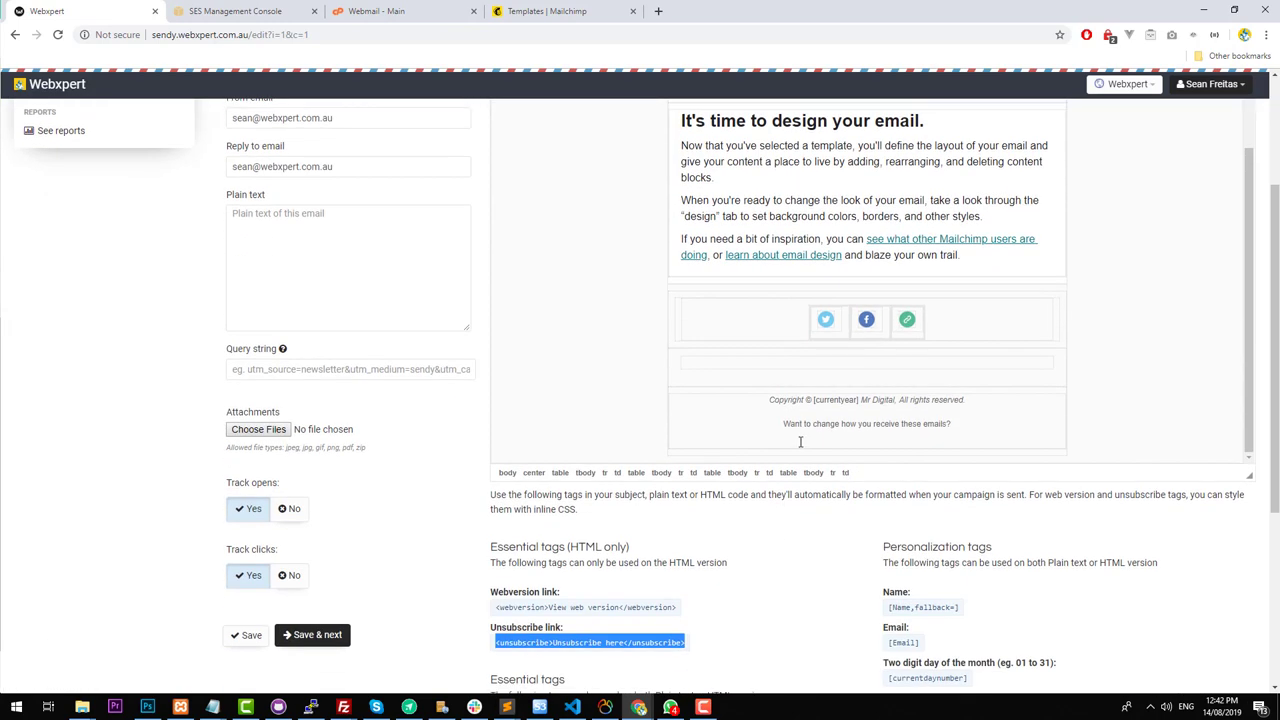
pyautogui.scroll(5, 790, 415)
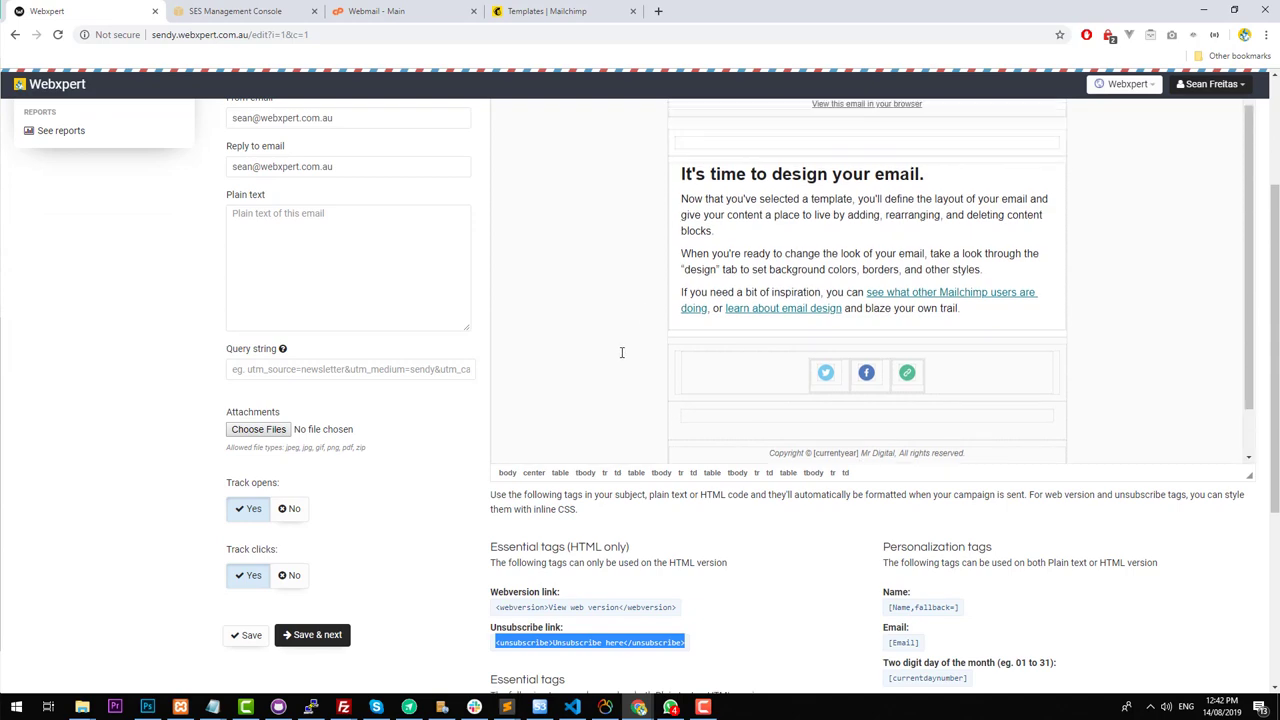
# Step: In the HTML source, add <unsubscribe>Unsubscribe to our list</unsubscribe> on a new line after line 802
pyautogui.click(519, 239)
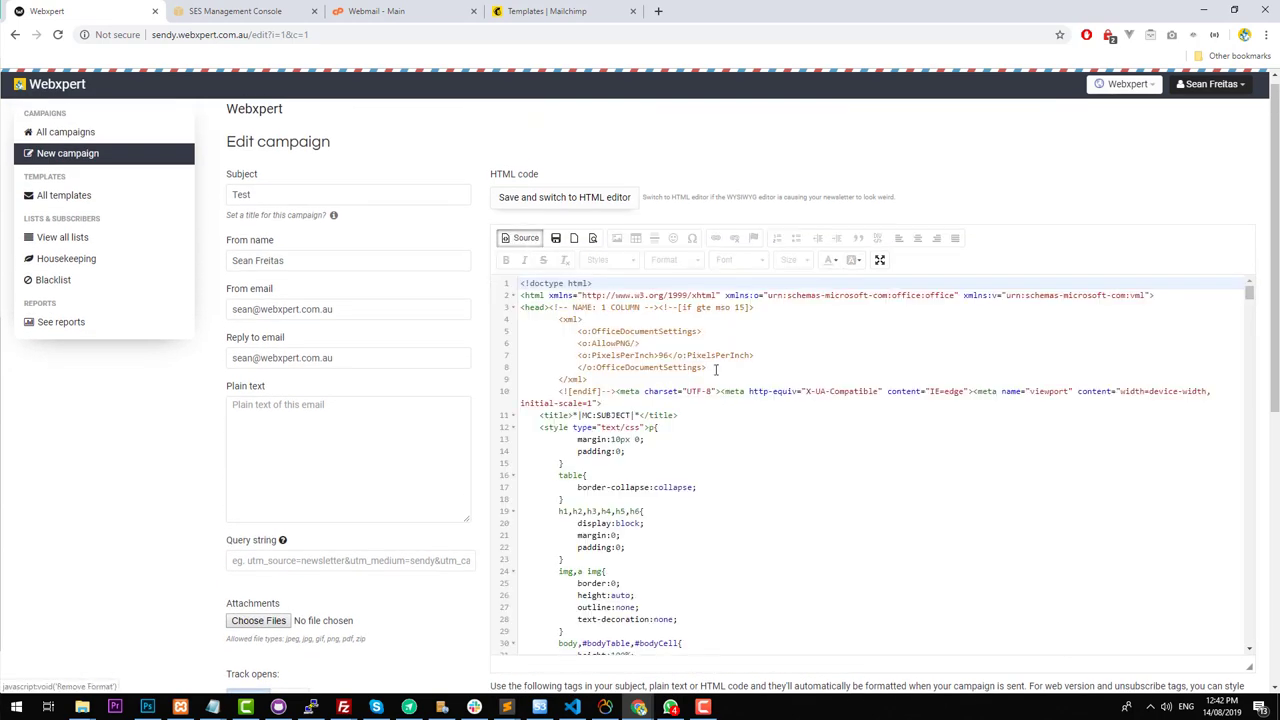
pyautogui.click(671, 356)
pyautogui.hotkey('ctrl', 'f')
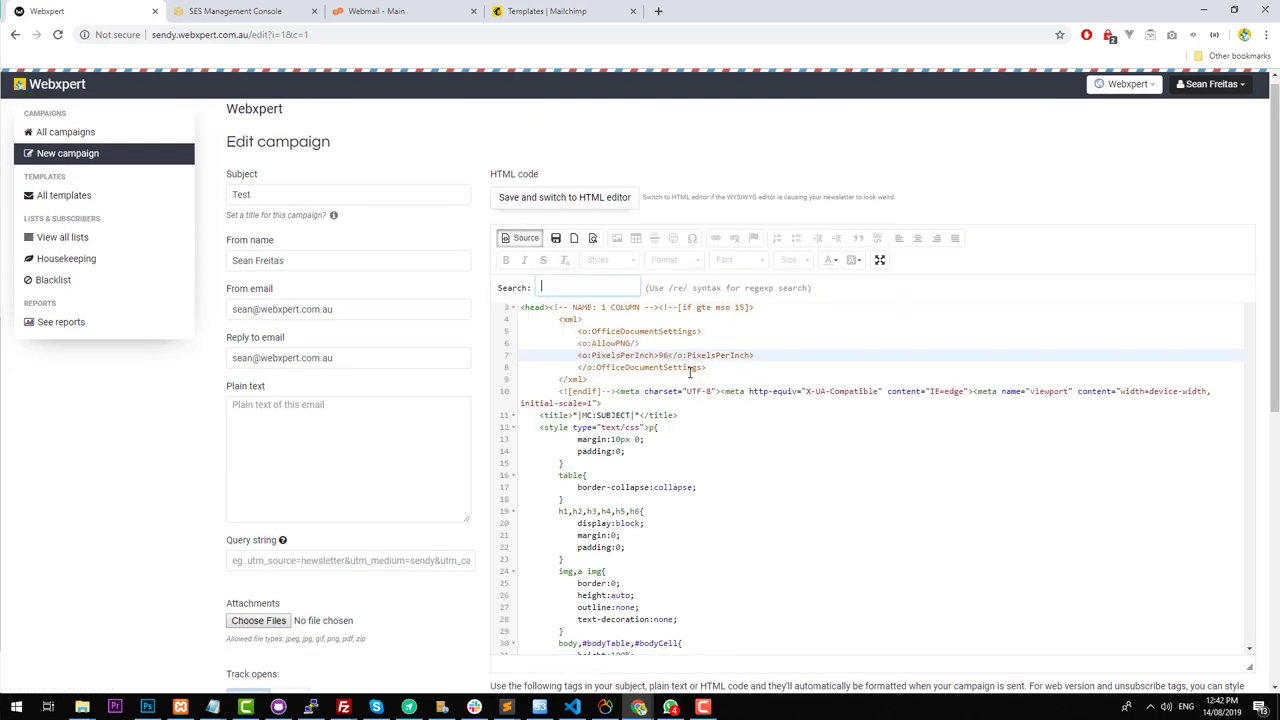
pyautogui.write('copyright')
pyautogui.press('Return')
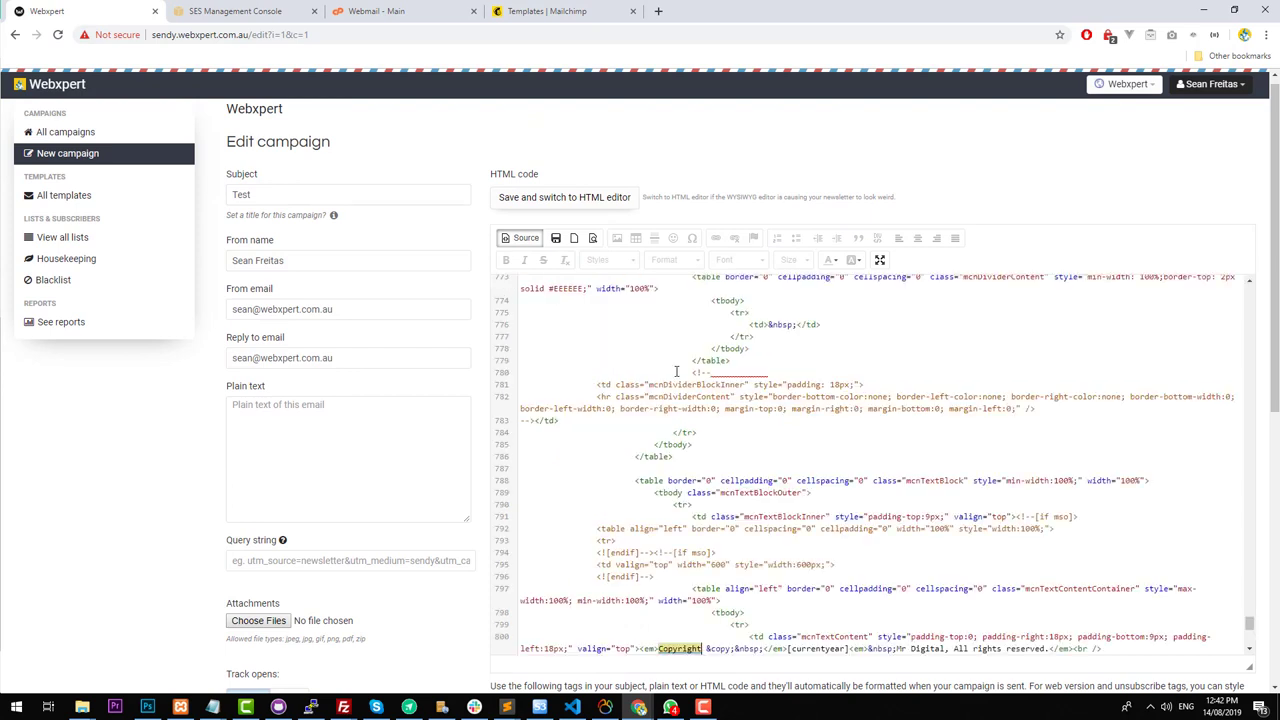
pyautogui.scroll(-3, 734, 478)
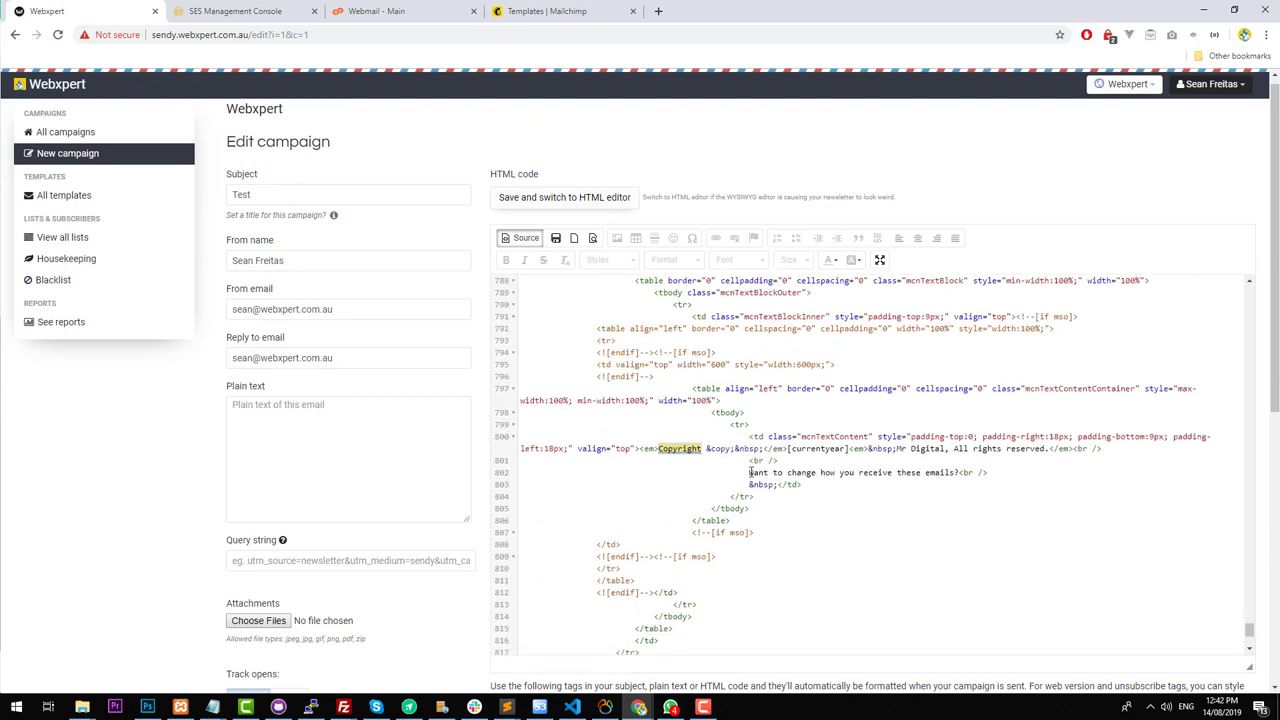
pyautogui.click(988, 472)
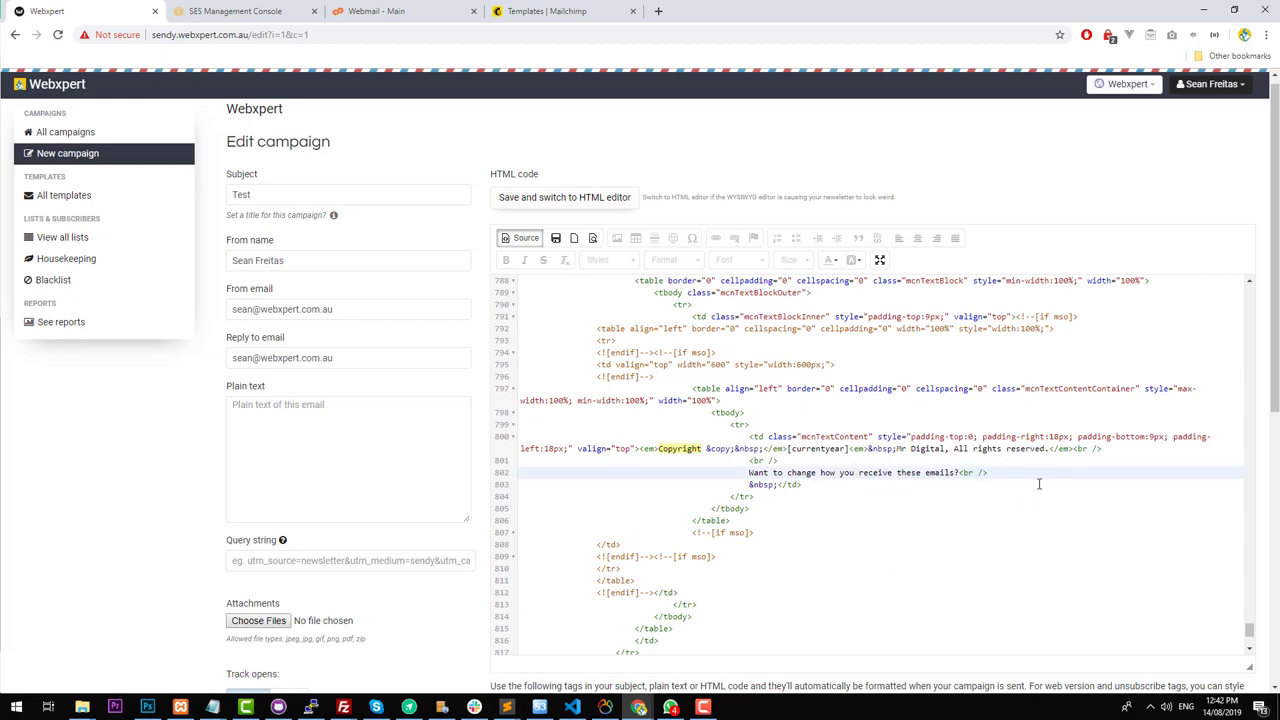
pyautogui.press('Return')
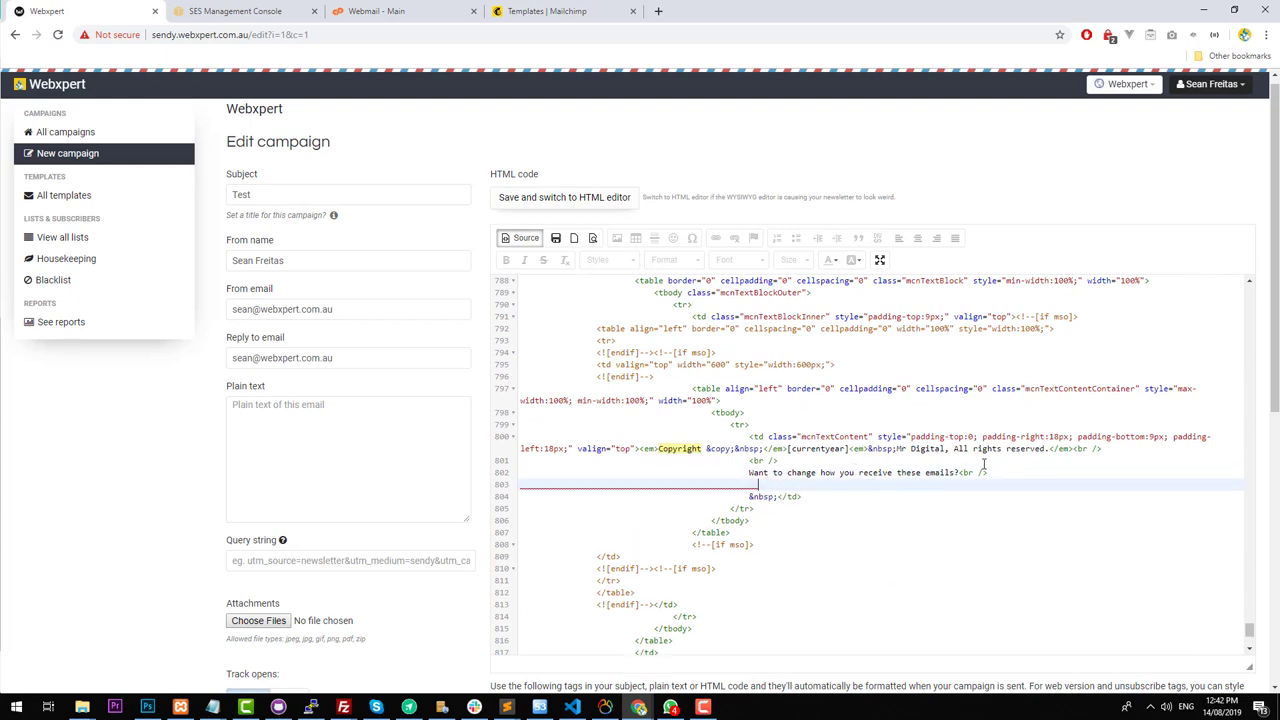
pyautogui.hotkey('ctrl', 'v')
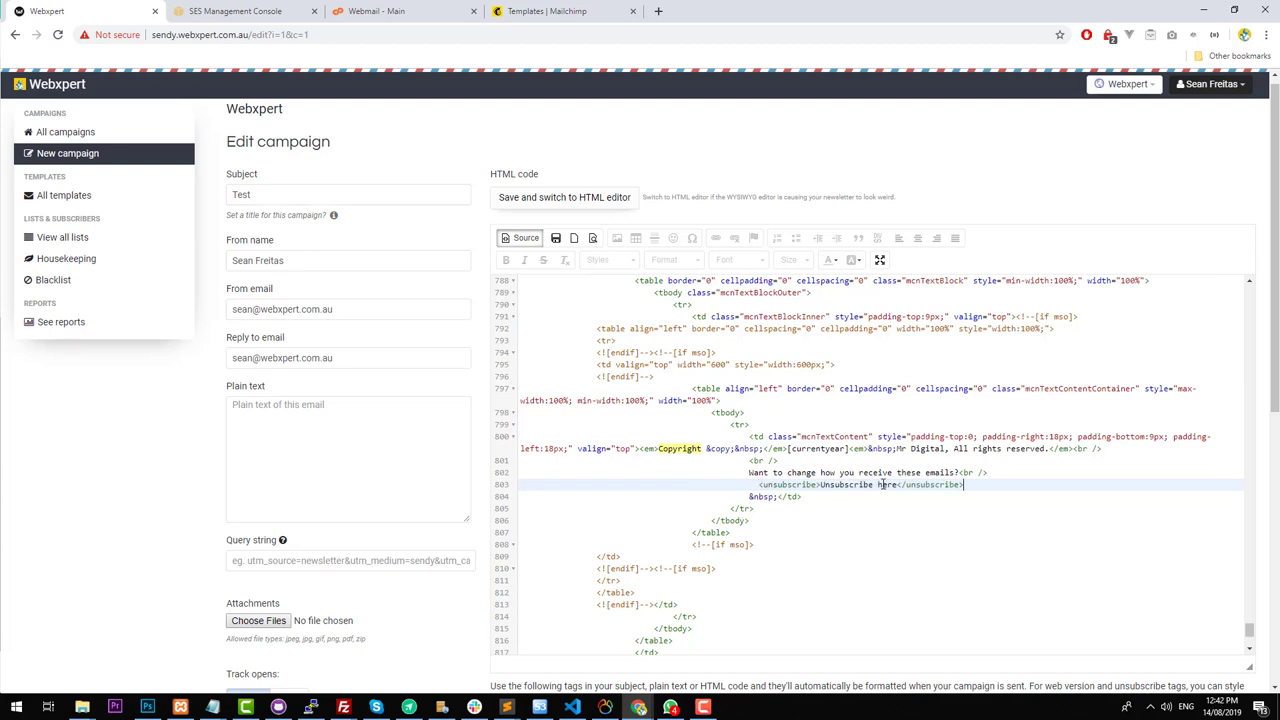
pyautogui.moveTo(898, 485); pyautogui.dragTo(877, 485)
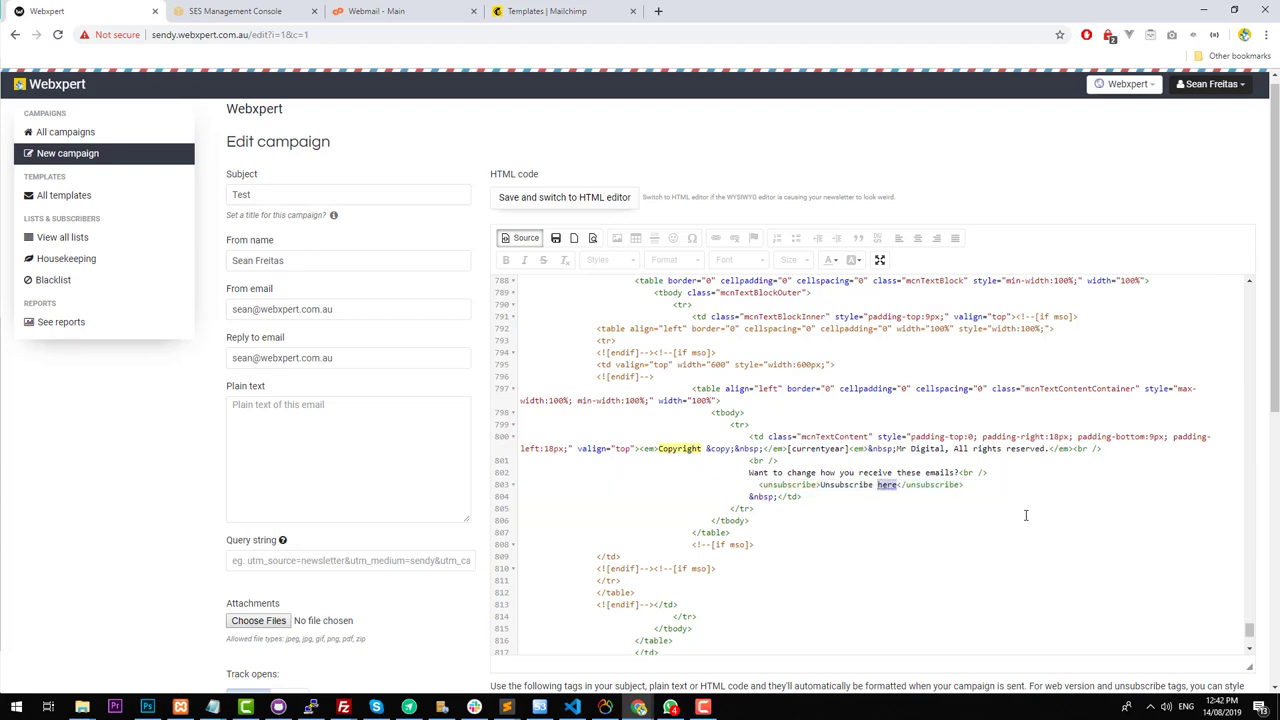
pyautogui.write('to ')
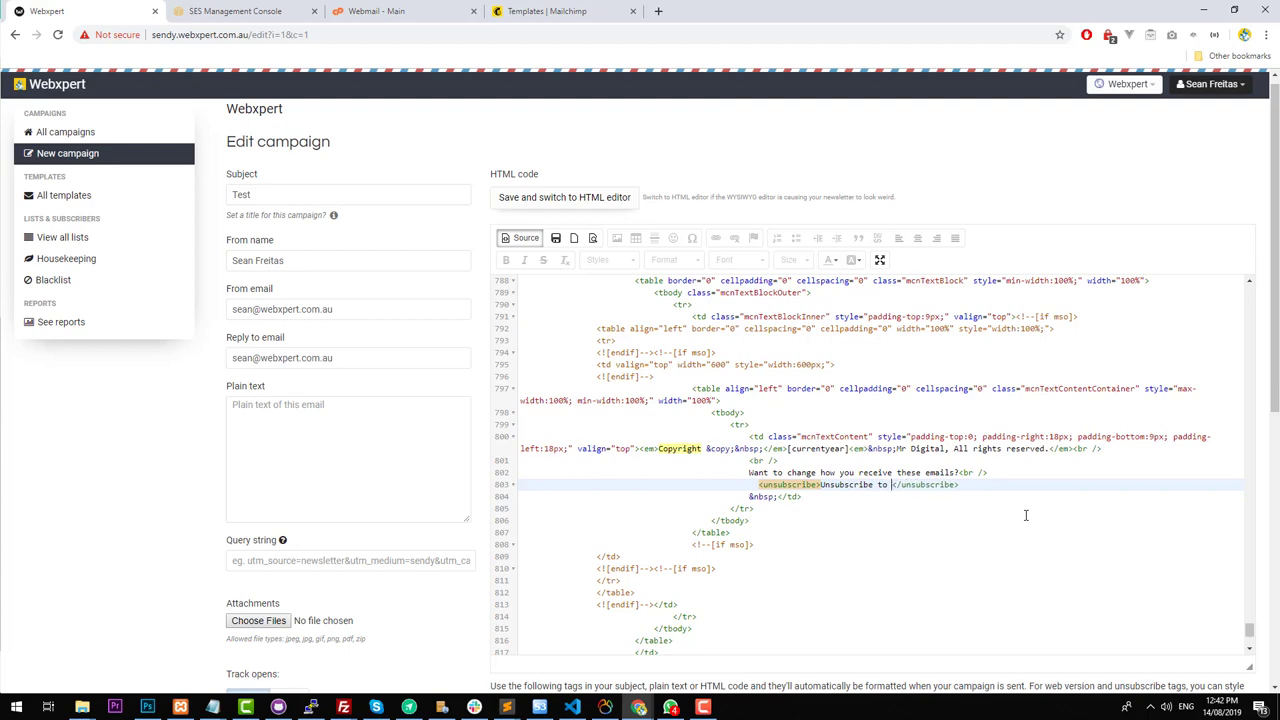
pyautogui.write('our list')
pyautogui.click(540, 242)
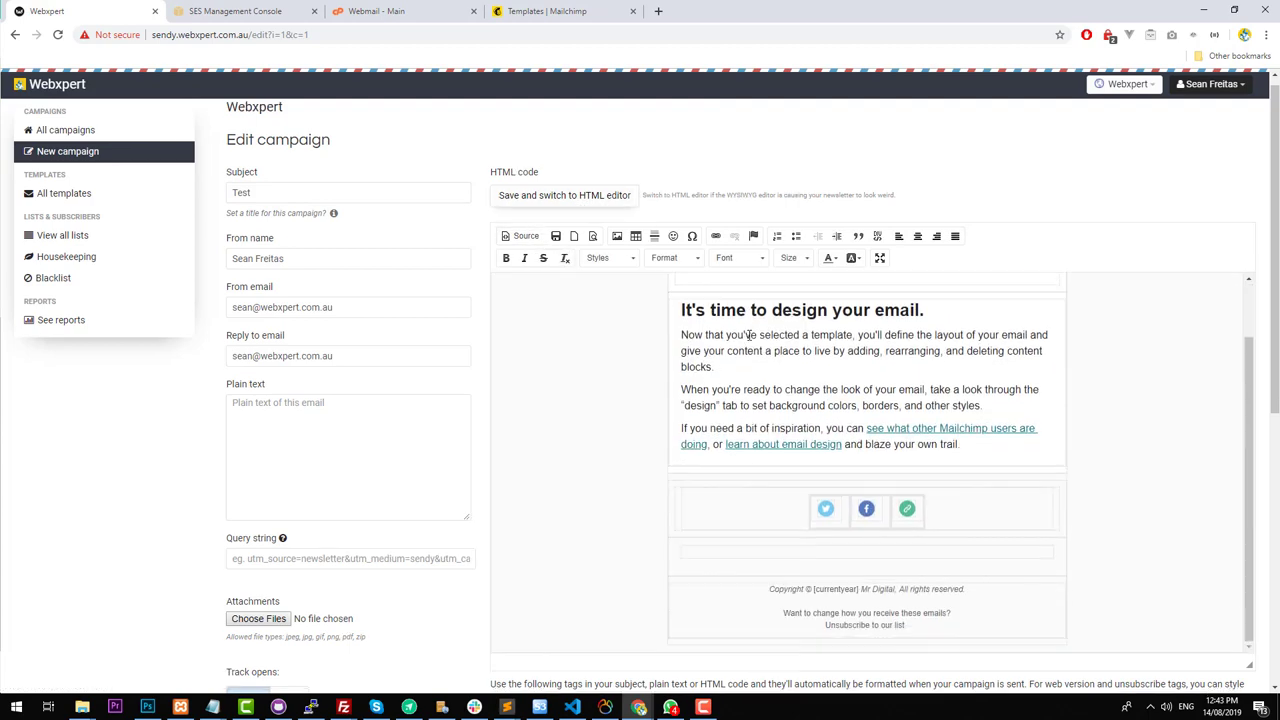
pyautogui.scroll(-1, 885, 495)
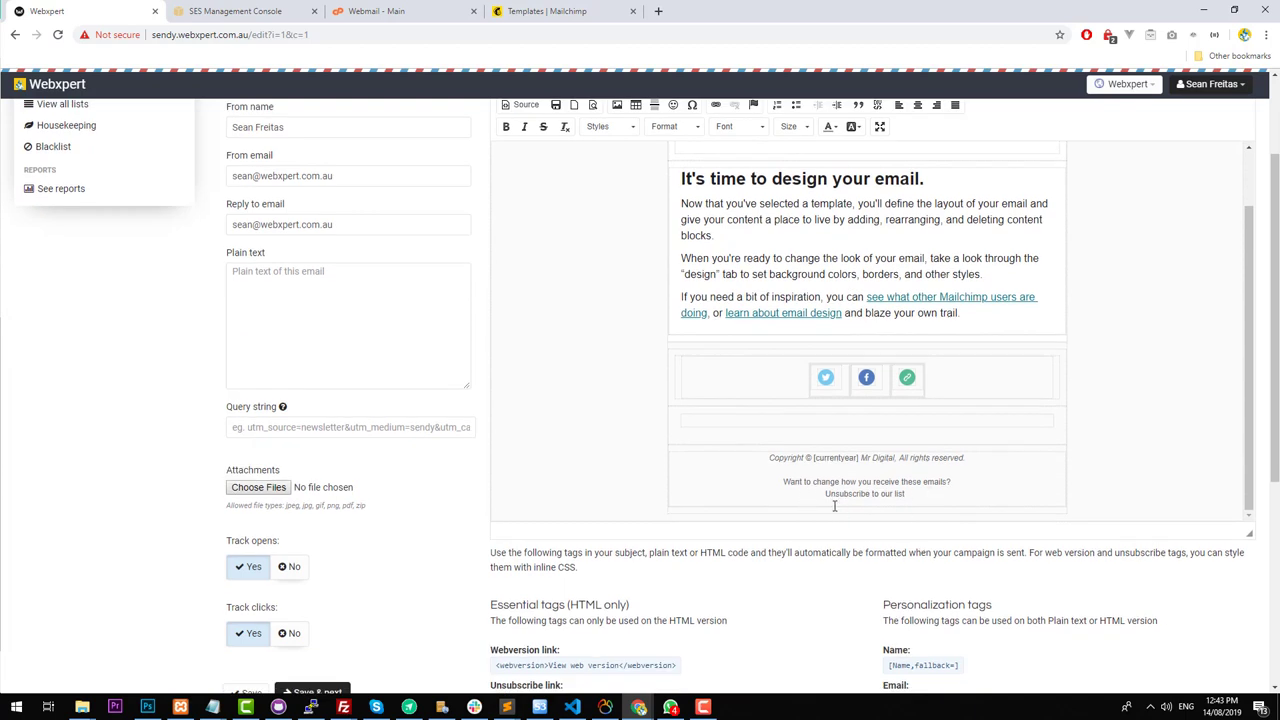
pyautogui.scroll(1, 723, 483)
pyautogui.scroll(-1, 900, 475)
pyautogui.scroll(3, 1122, 404)
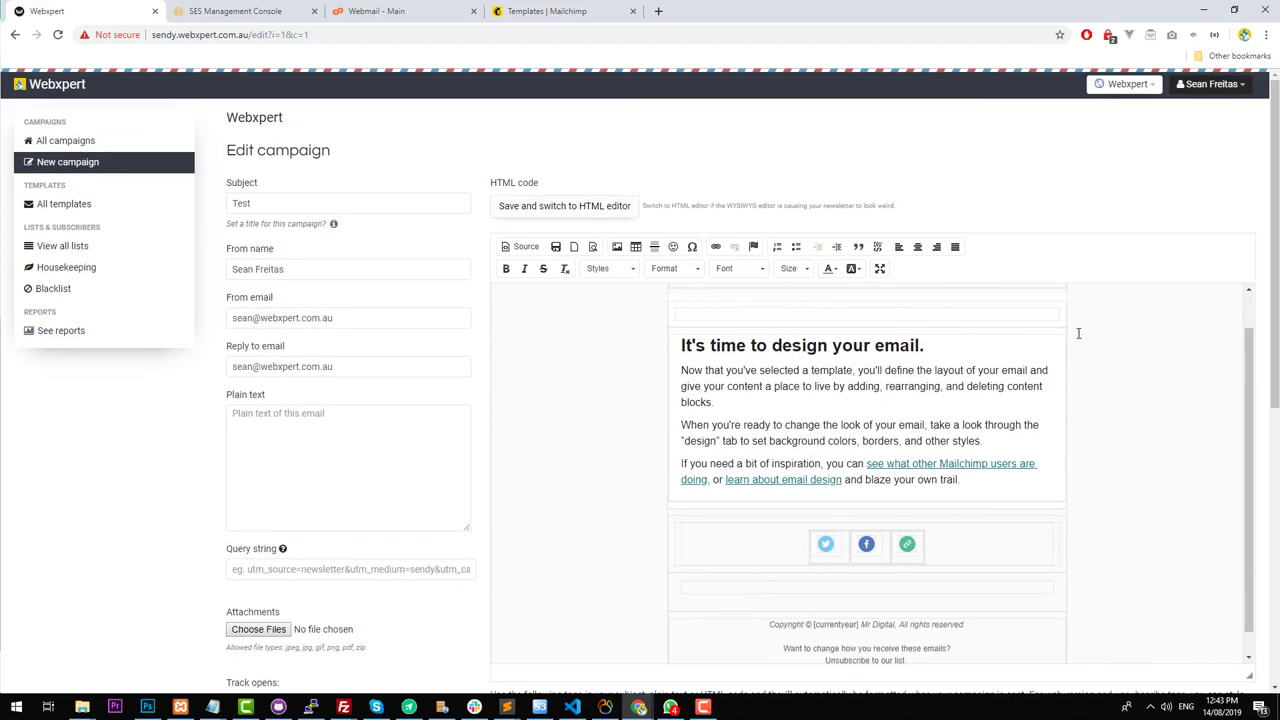
pyautogui.click(825, 520)
pyautogui.doubleClick(825, 520)
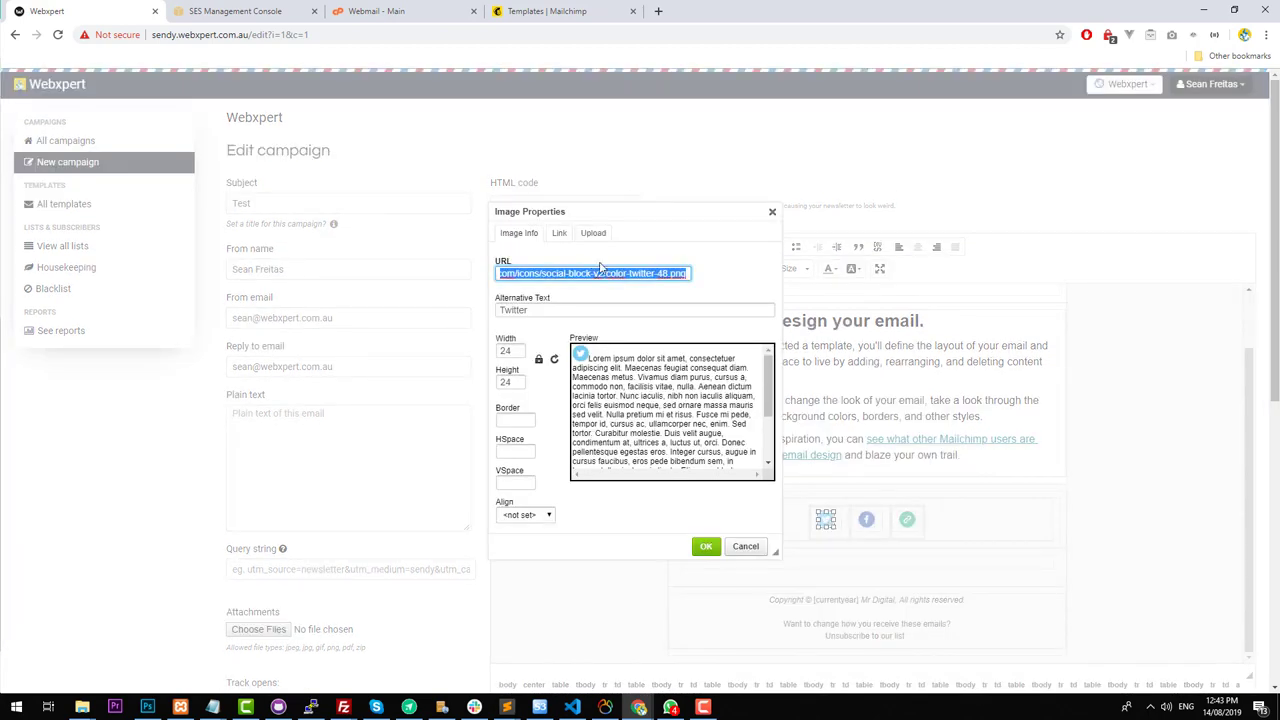
pyautogui.click(772, 211)
pyautogui.doubleClick(823, 519)
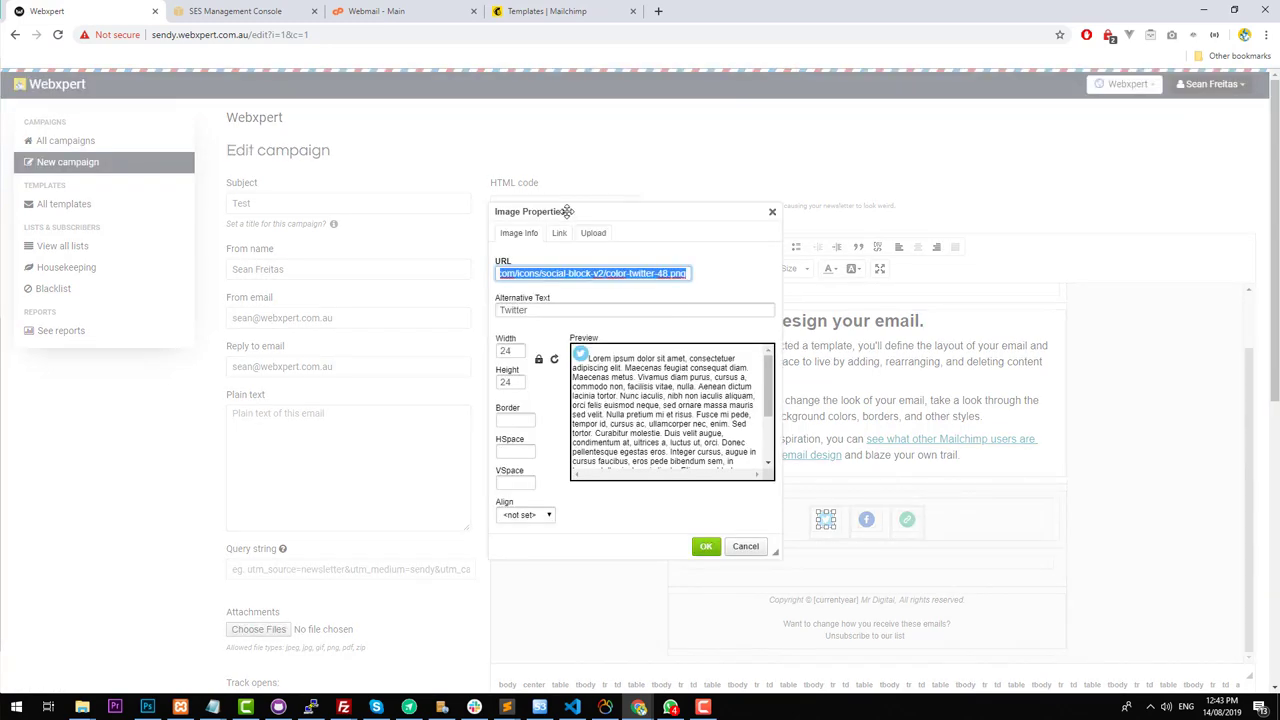
pyautogui.click(547, 219)
pyautogui.click(559, 232)
pyautogui.tripleClick(620, 263)
pyautogui.click(772, 211)
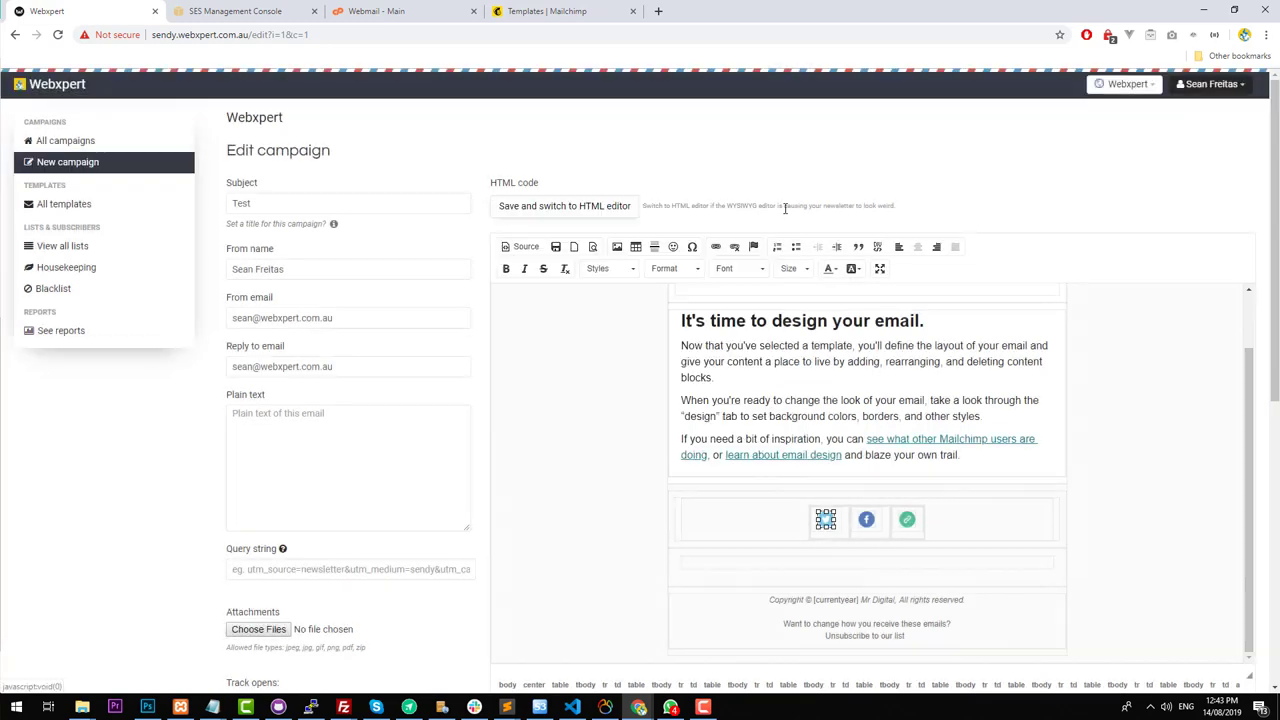
pyautogui.click(1151, 383)
pyautogui.scroll(2, 1151, 383)
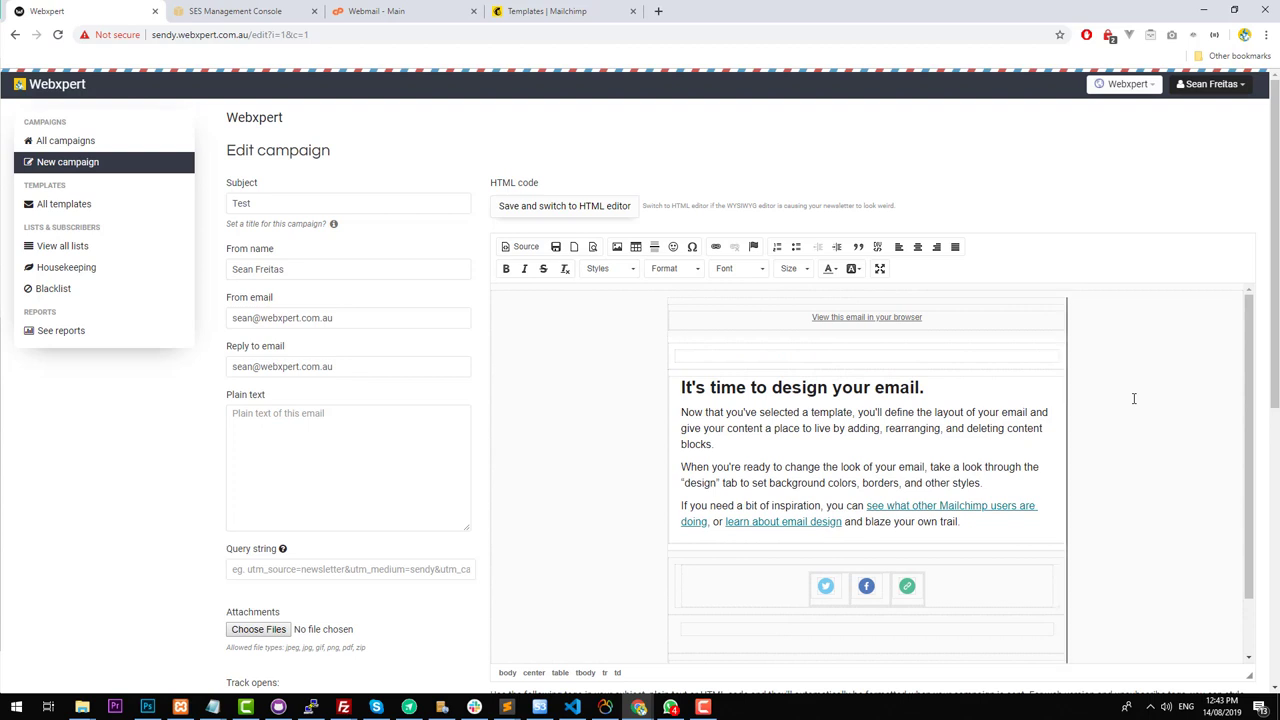
pyautogui.scroll(-1, 1097, 380)
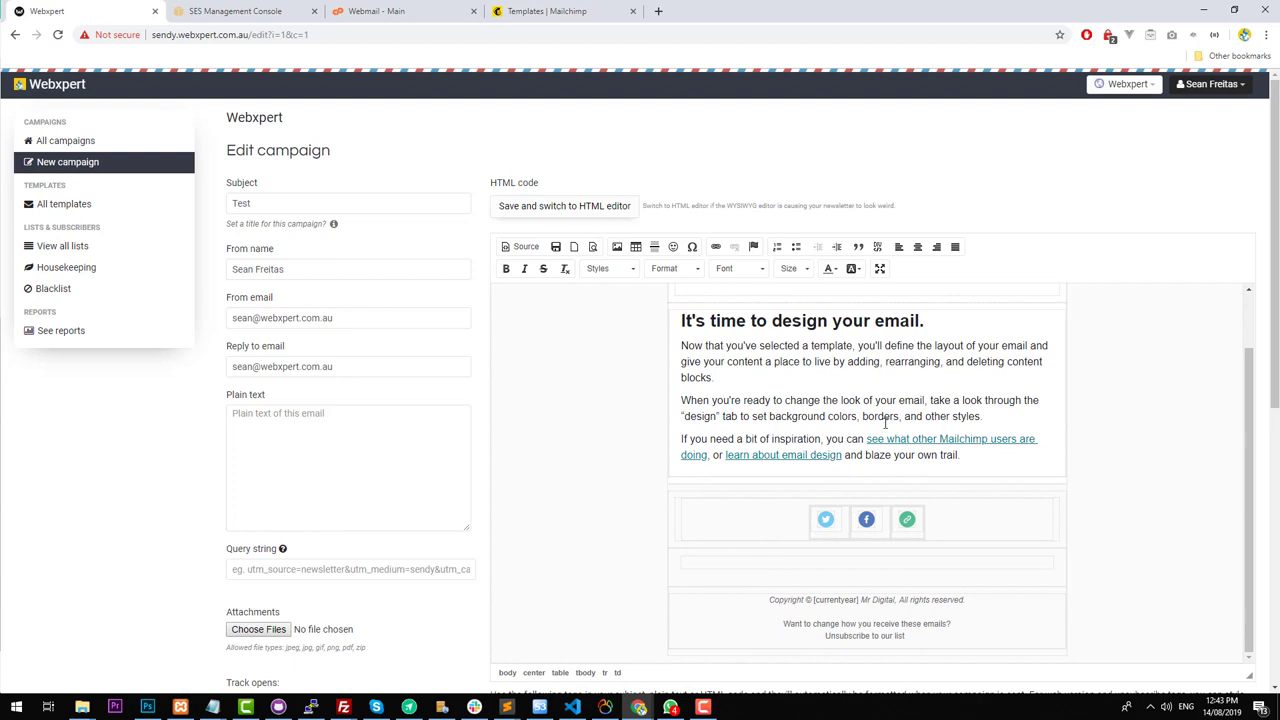
pyautogui.scroll(1, 888, 410)
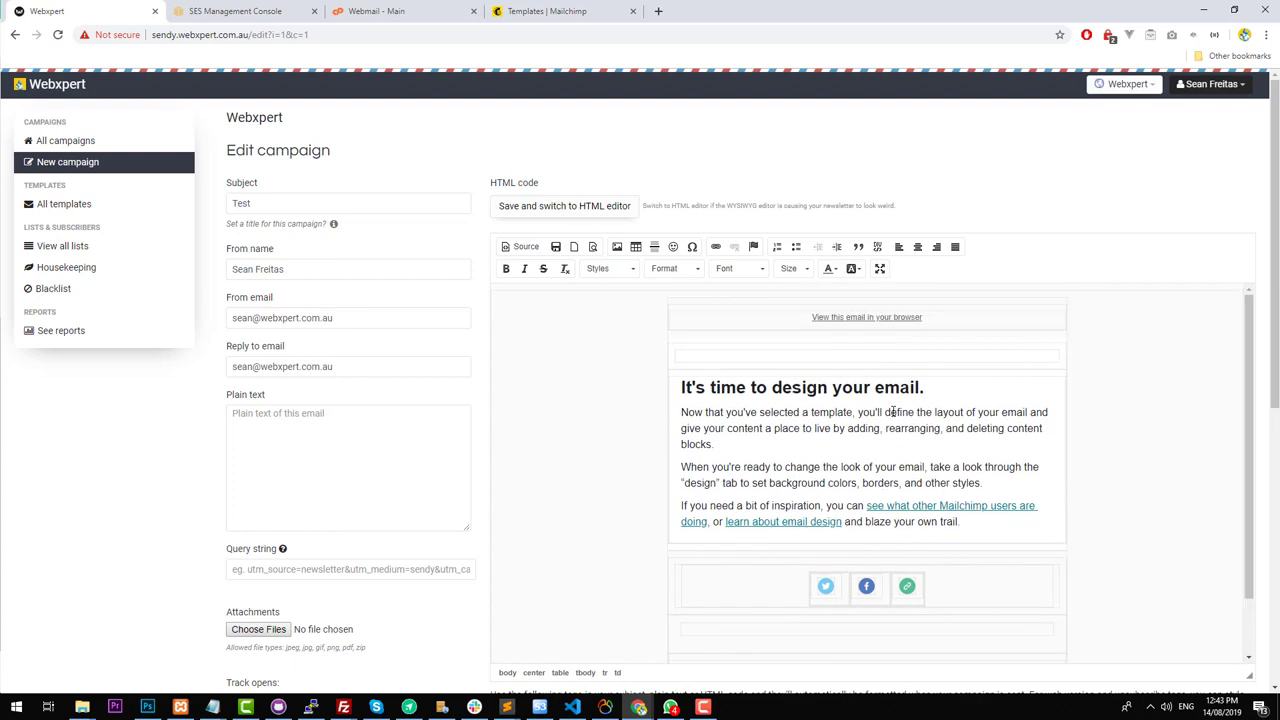
pyautogui.scroll(-3, 892, 386)
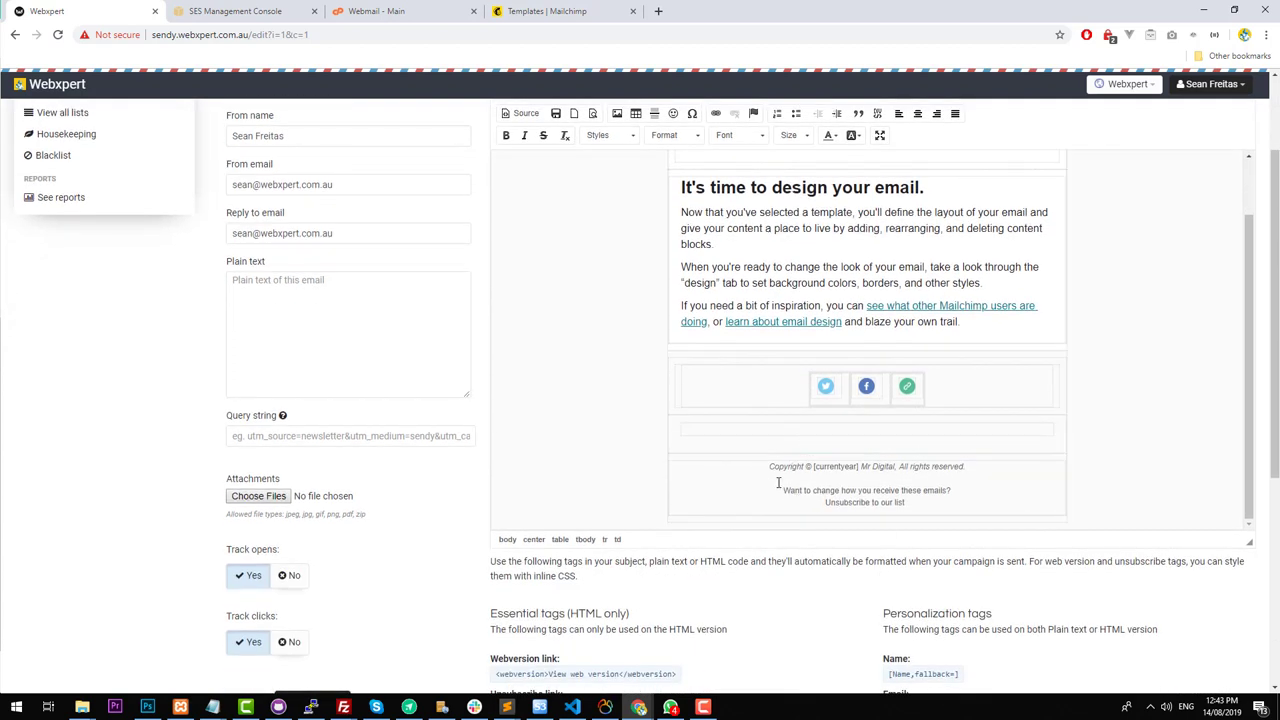
pyautogui.scroll(1, 1065, 290)
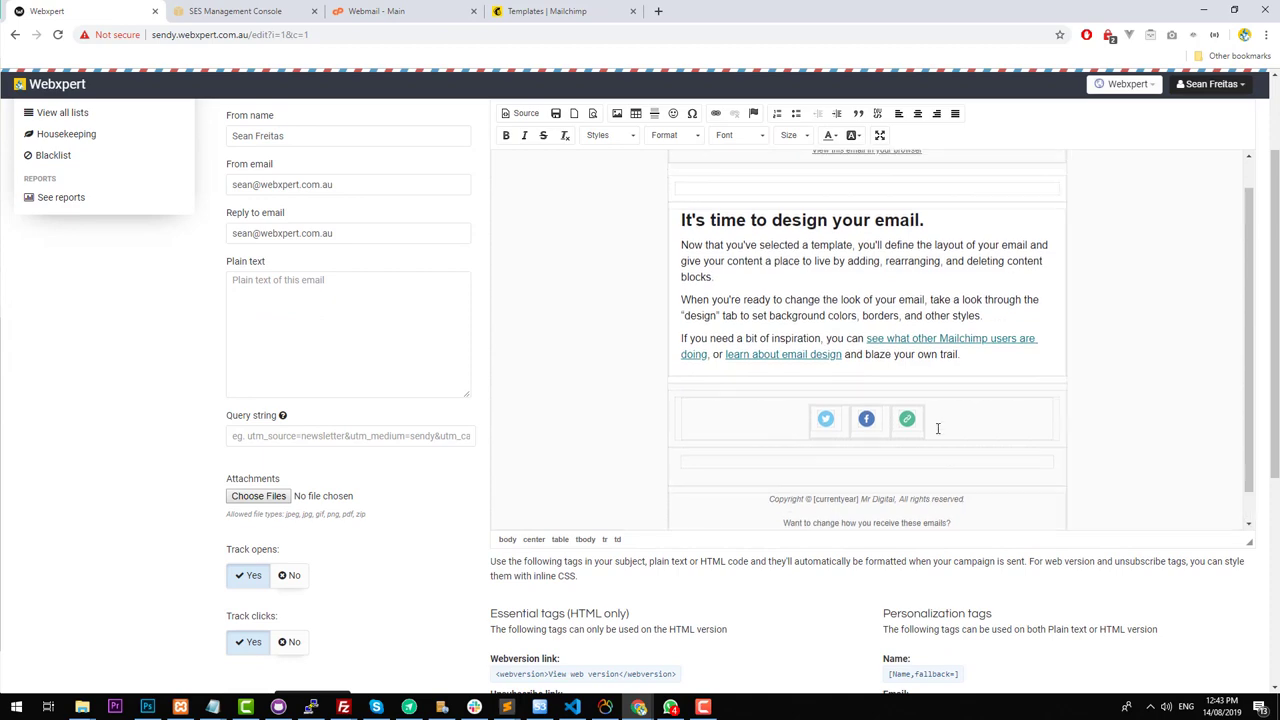
# Step: Replace the 'View this email in your browser' header line with the copied [webversion] tag
pyautogui.tripleClick(932, 185)
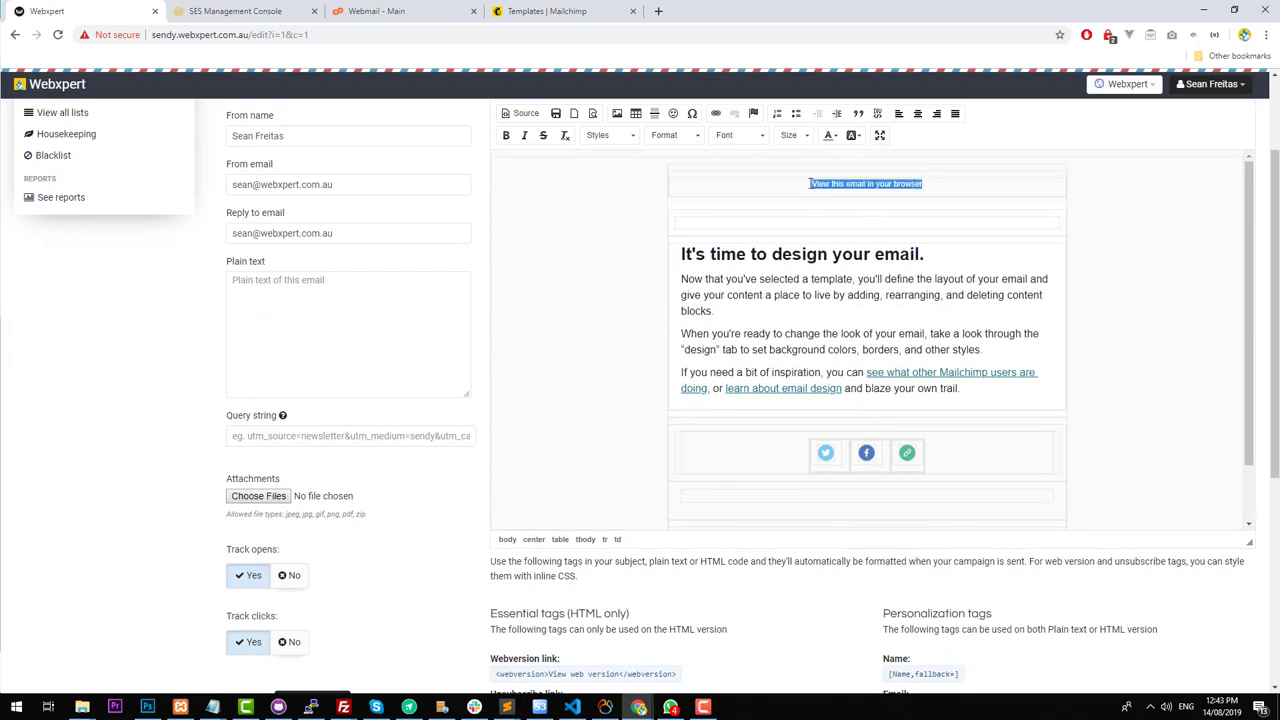
pyautogui.scroll(-5, 996, 318)
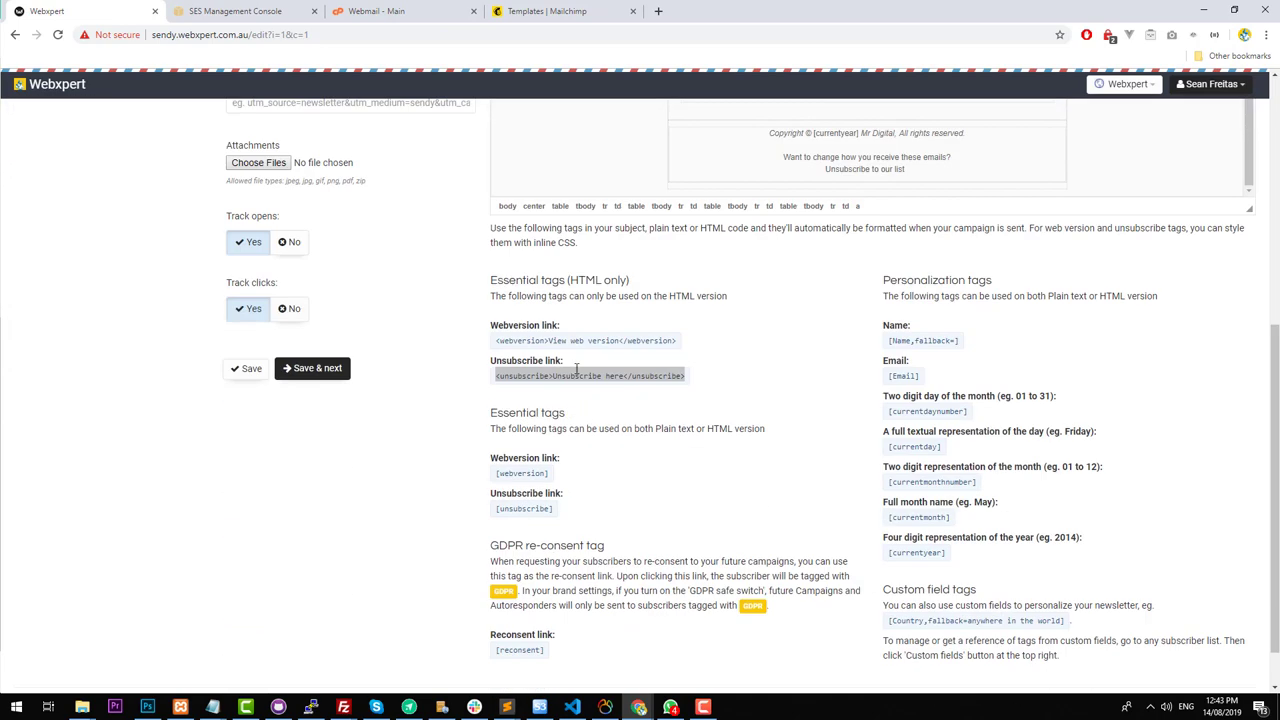
pyautogui.click(522, 474)
pyautogui.hotkey('ctrl', 'c')
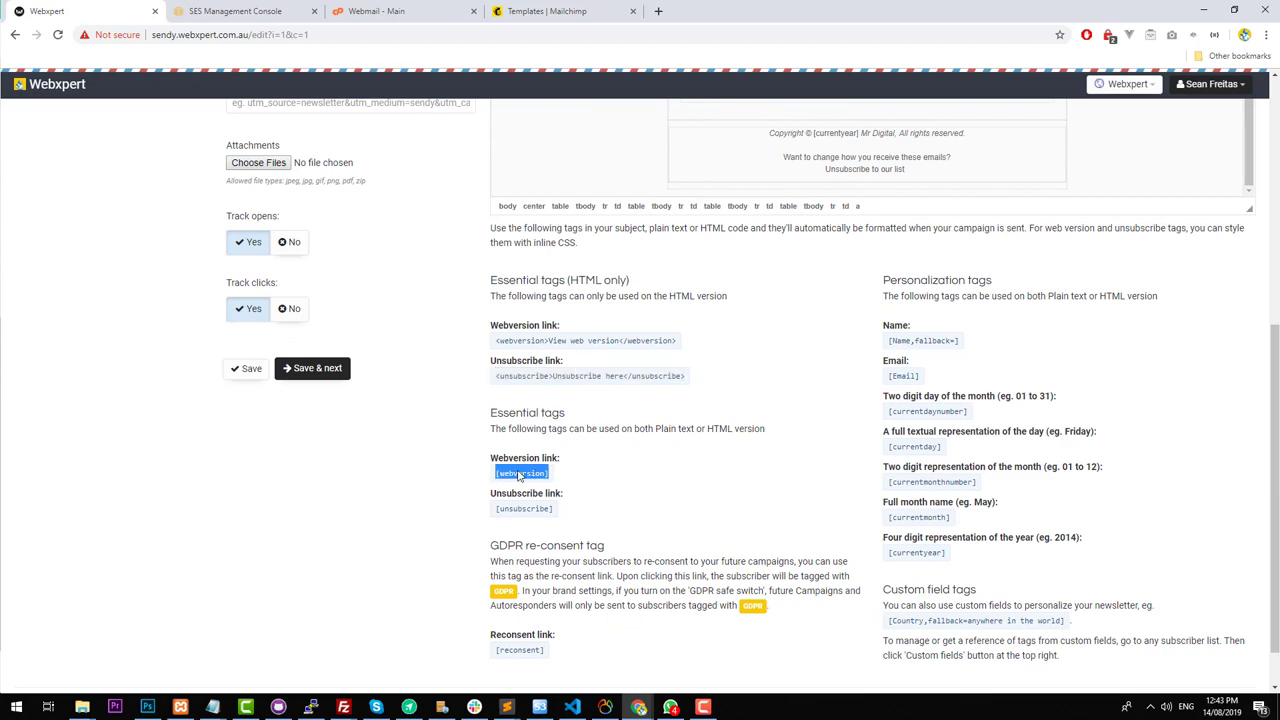
pyautogui.scroll(5, 800, 470)
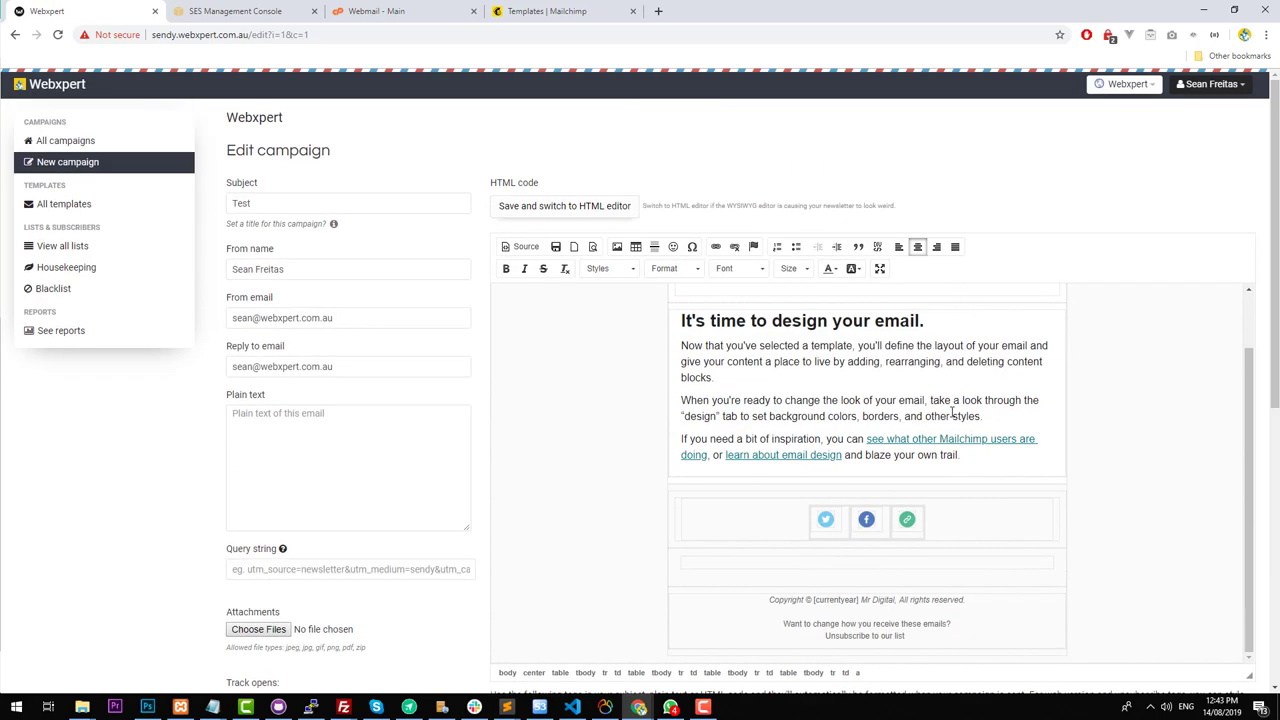
pyautogui.scroll(1, 952, 410)
pyautogui.moveTo(934, 317); pyautogui.dragTo(774, 317)
pyautogui.hotkey('ctrl', 'v')
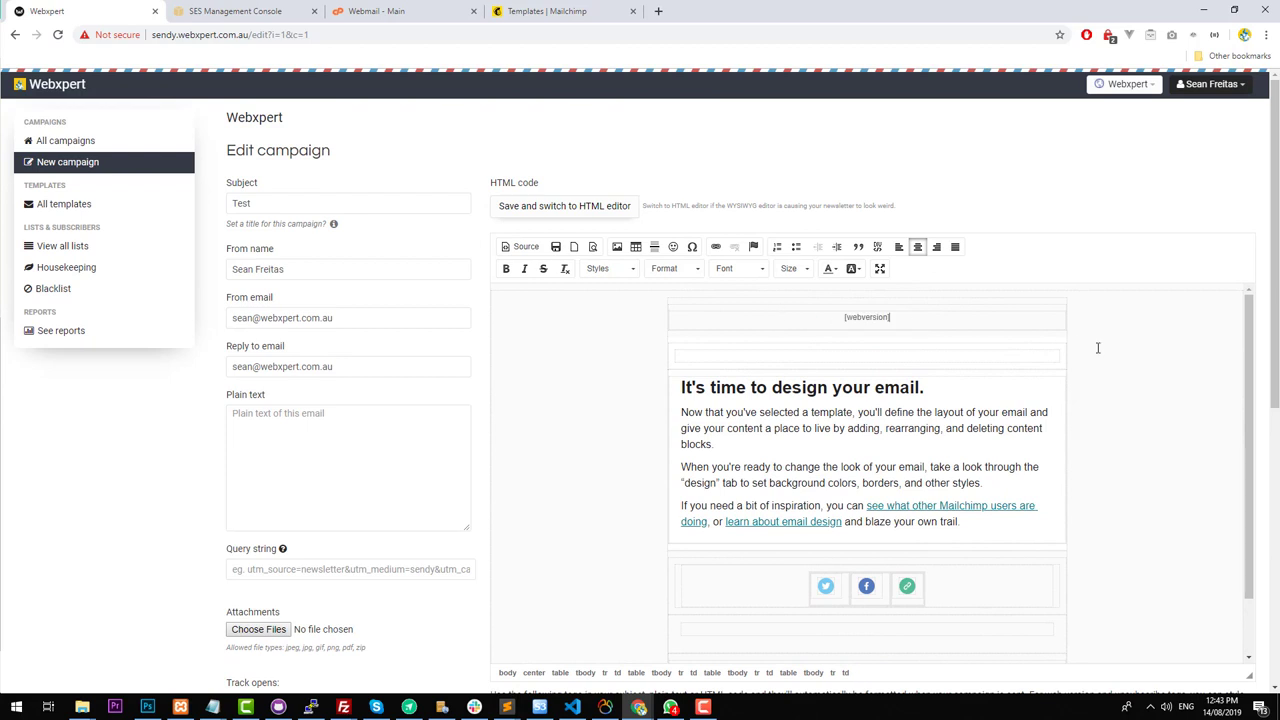
pyautogui.moveTo(924, 317); pyautogui.dragTo(831, 313)
pyautogui.click(1113, 344)
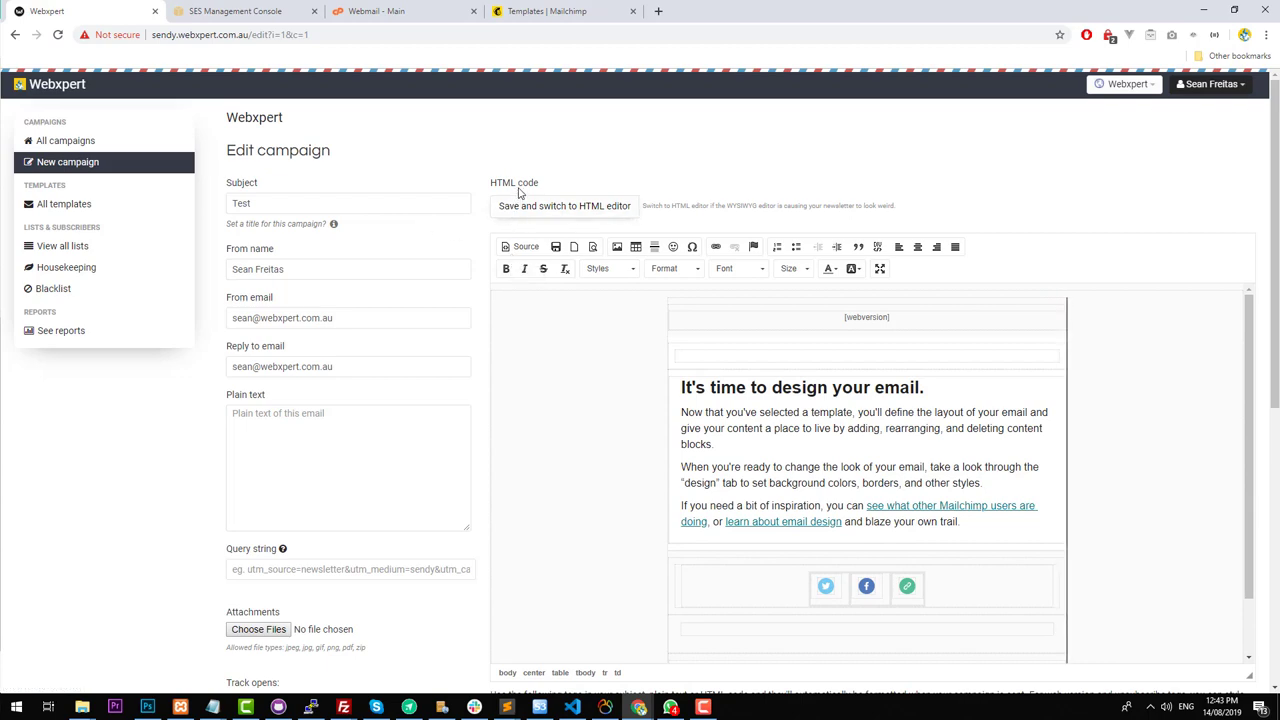
pyautogui.scroll(-4, 348, 448)
pyautogui.scroll(-2, 346, 466)
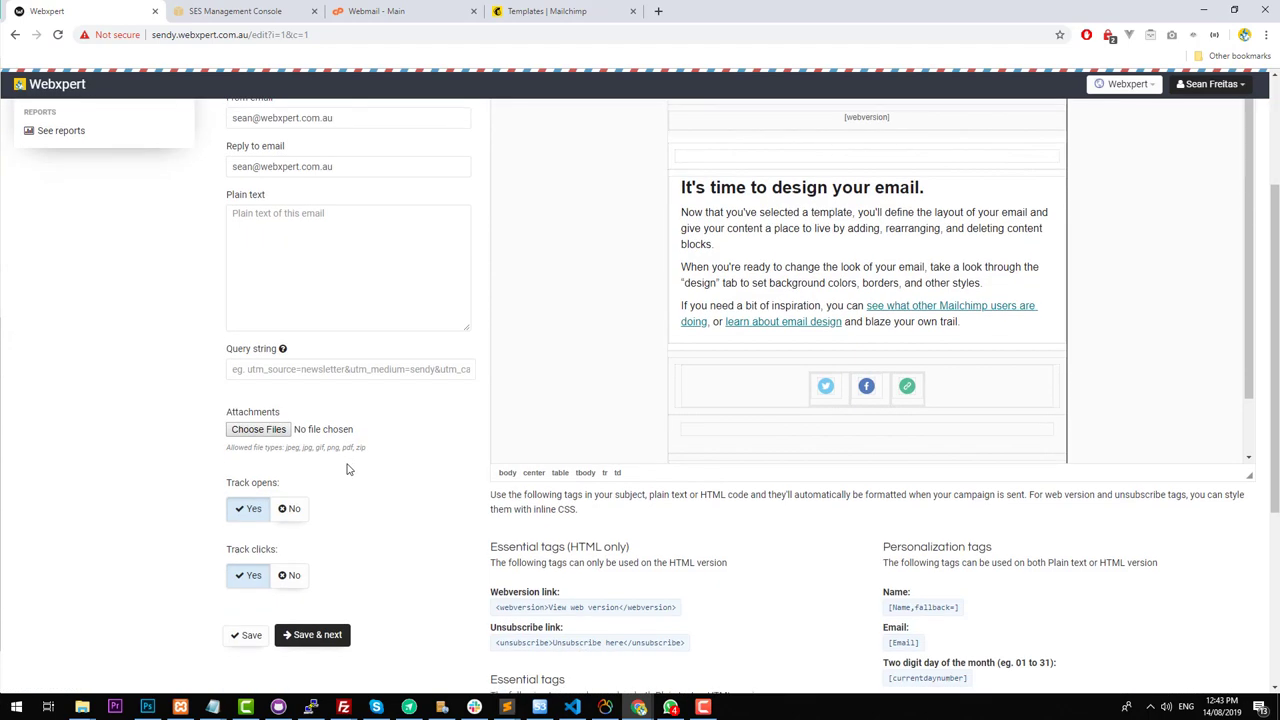
# Step: Save the campaign, send a test copy of the newsletter, and switch to Gmail
pyautogui.click(323, 638)
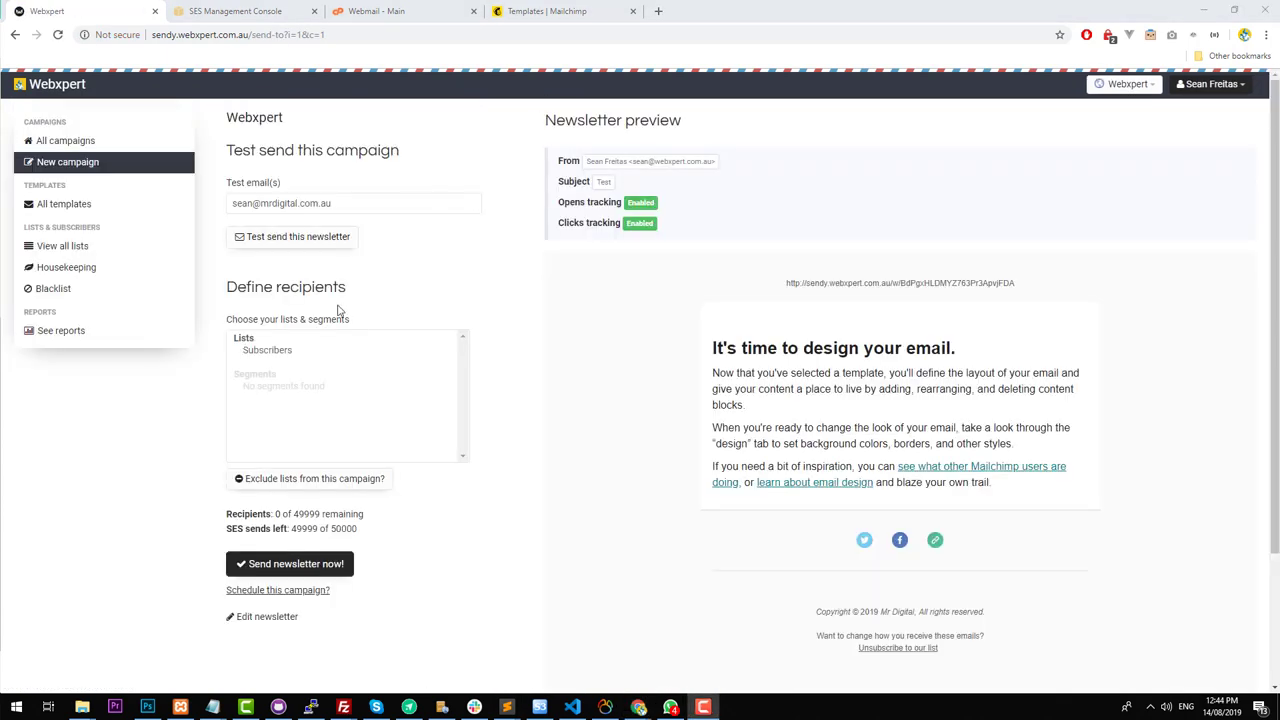
pyautogui.click(335, 244)
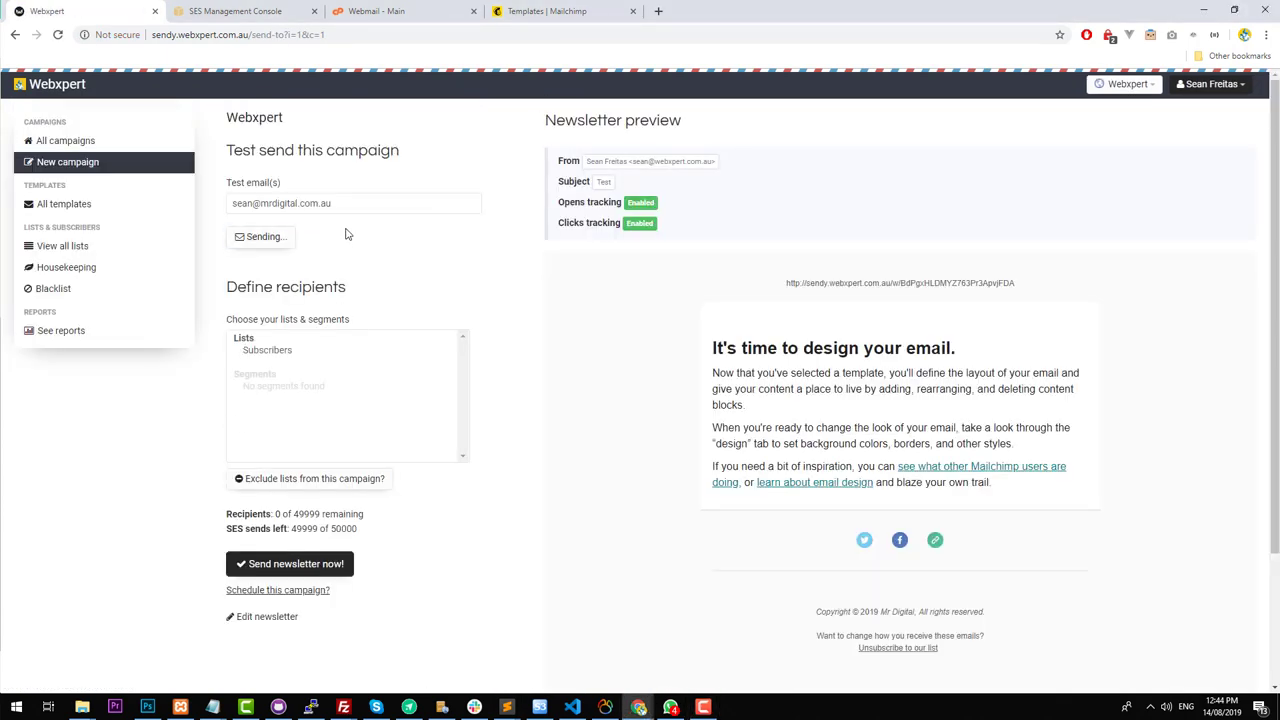
pyautogui.hotkey('alt', 'Tab')
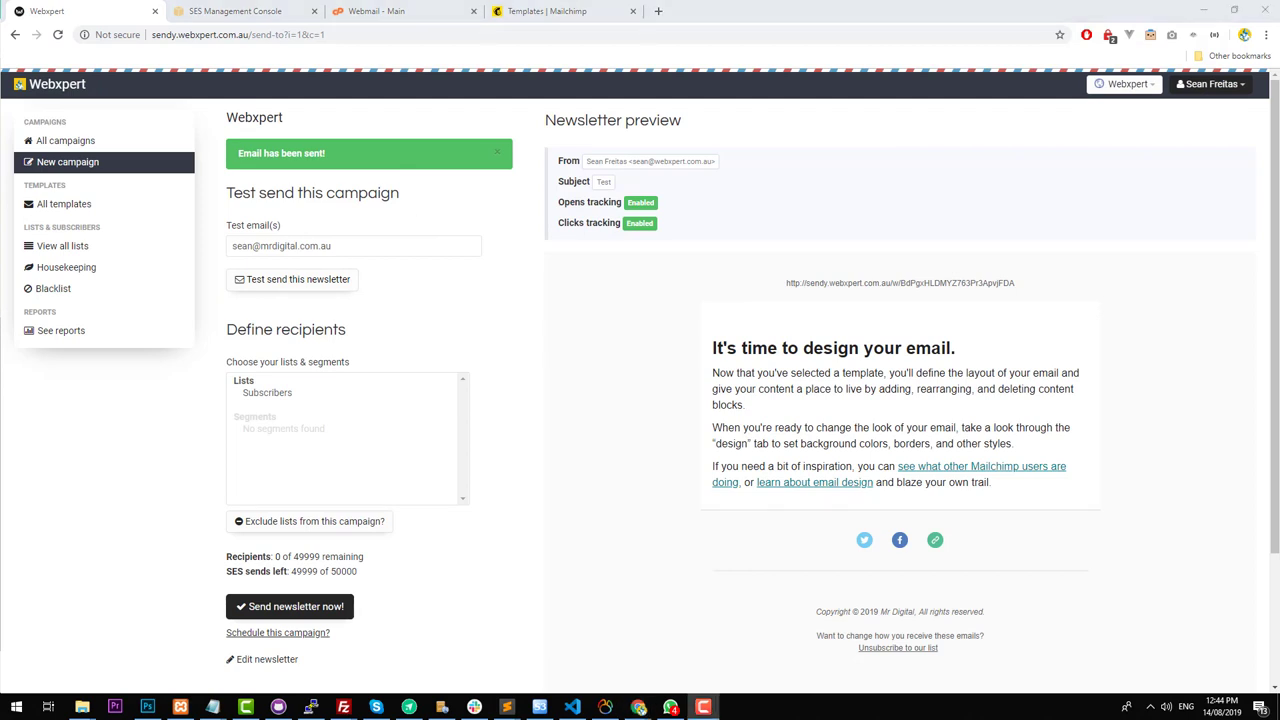
pyautogui.hotkey('alt', 'Tab')
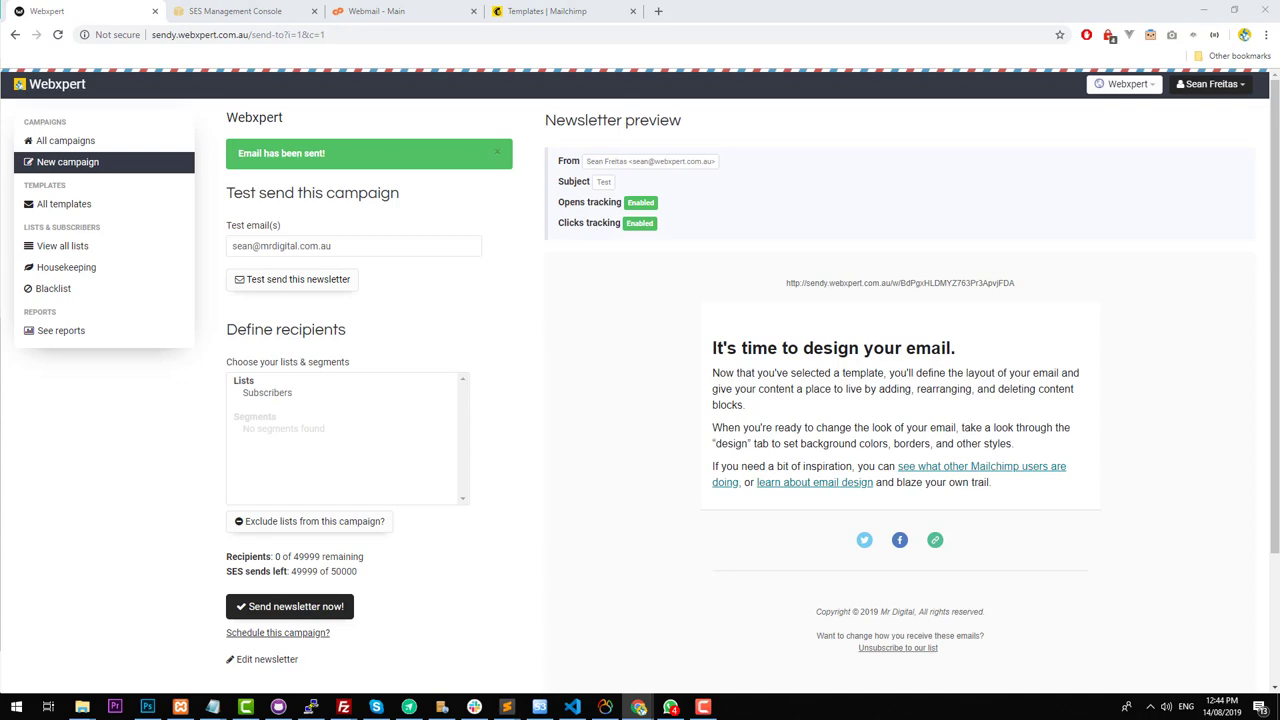
pyautogui.hotkey('alt', 'Tab')
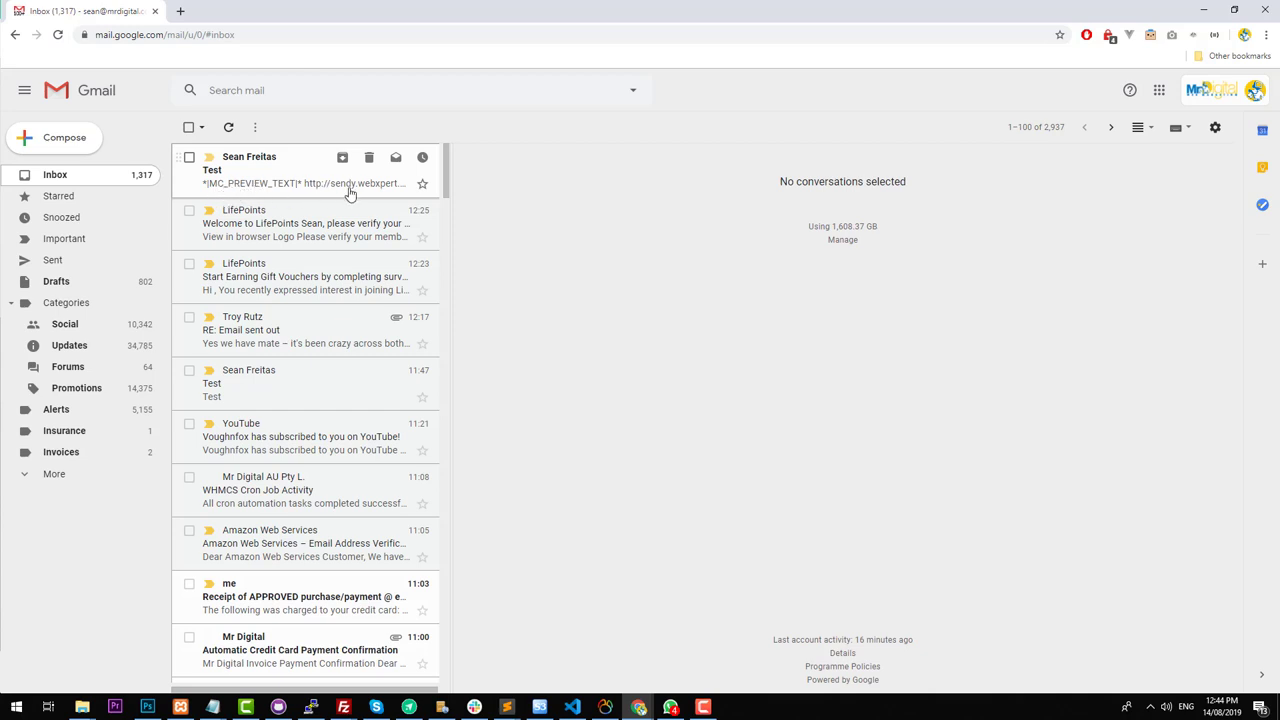
# Step: Read the received Test email in Gmail, then minimize Gmail to return to Sendy
pyautogui.click(310, 182)
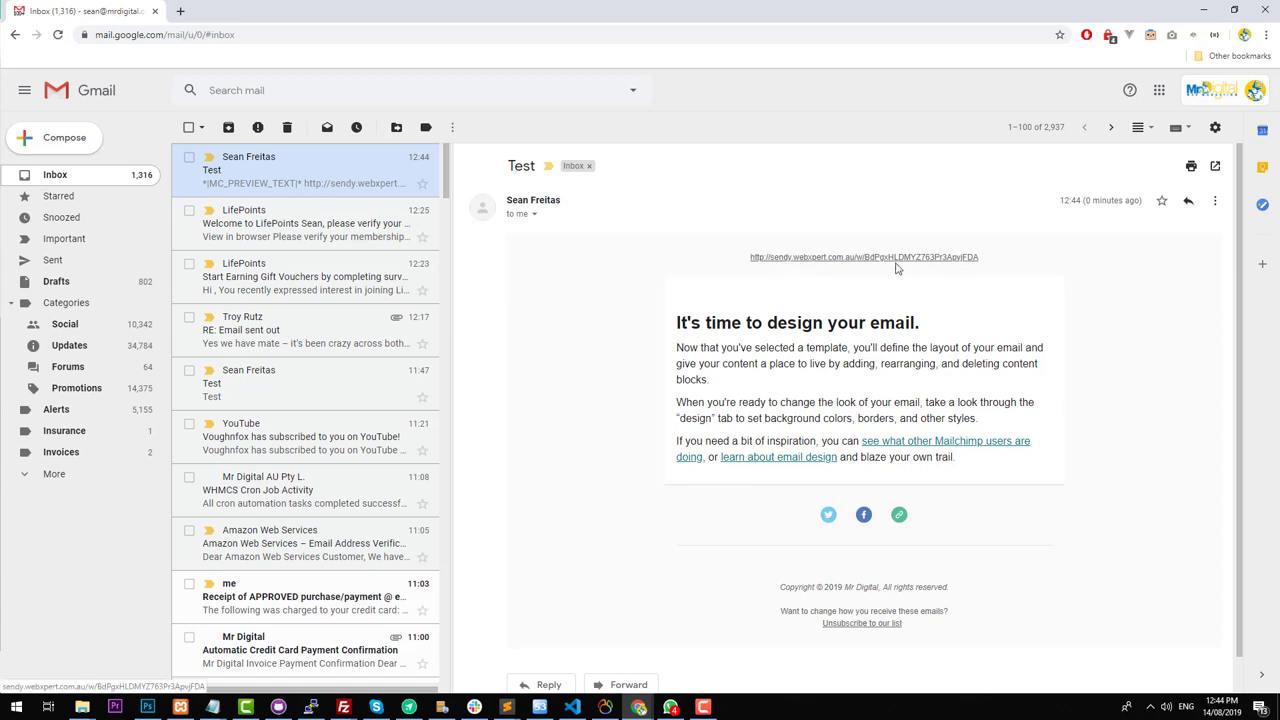
pyautogui.click(1203, 9)
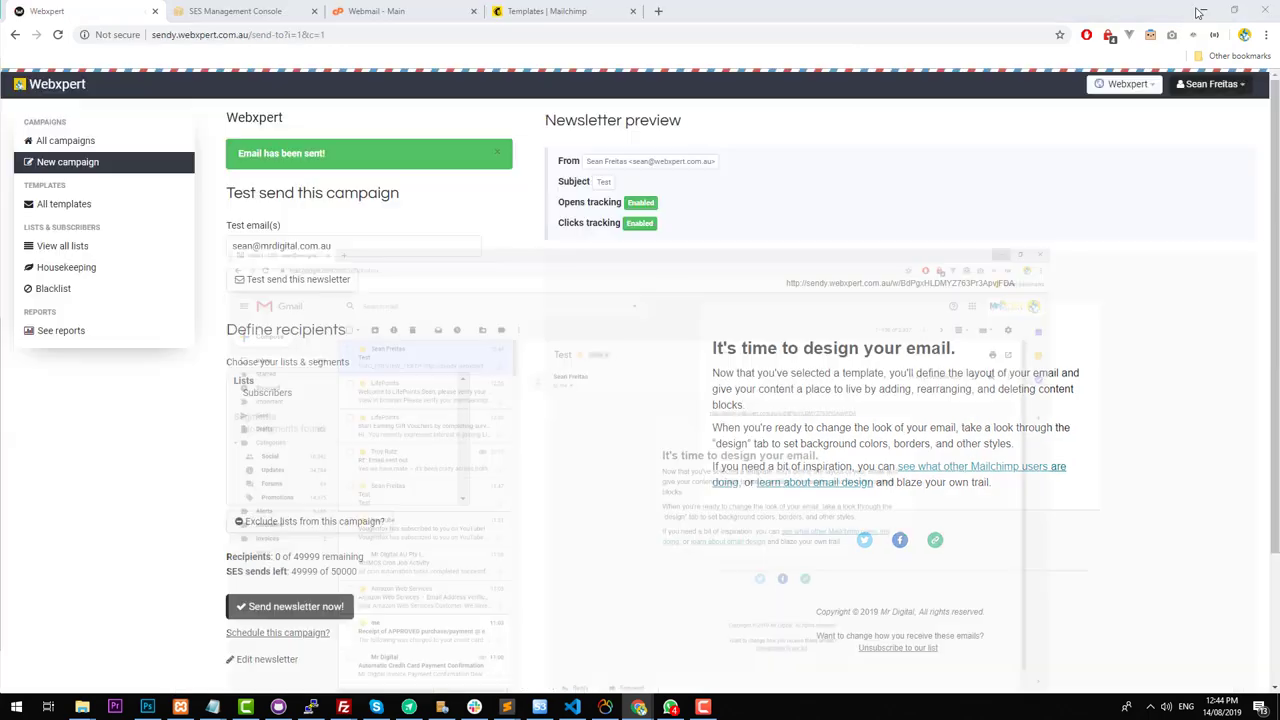
# Step: Return to editing the newsletter and copy the web version link tag code
pyautogui.click(252, 661)
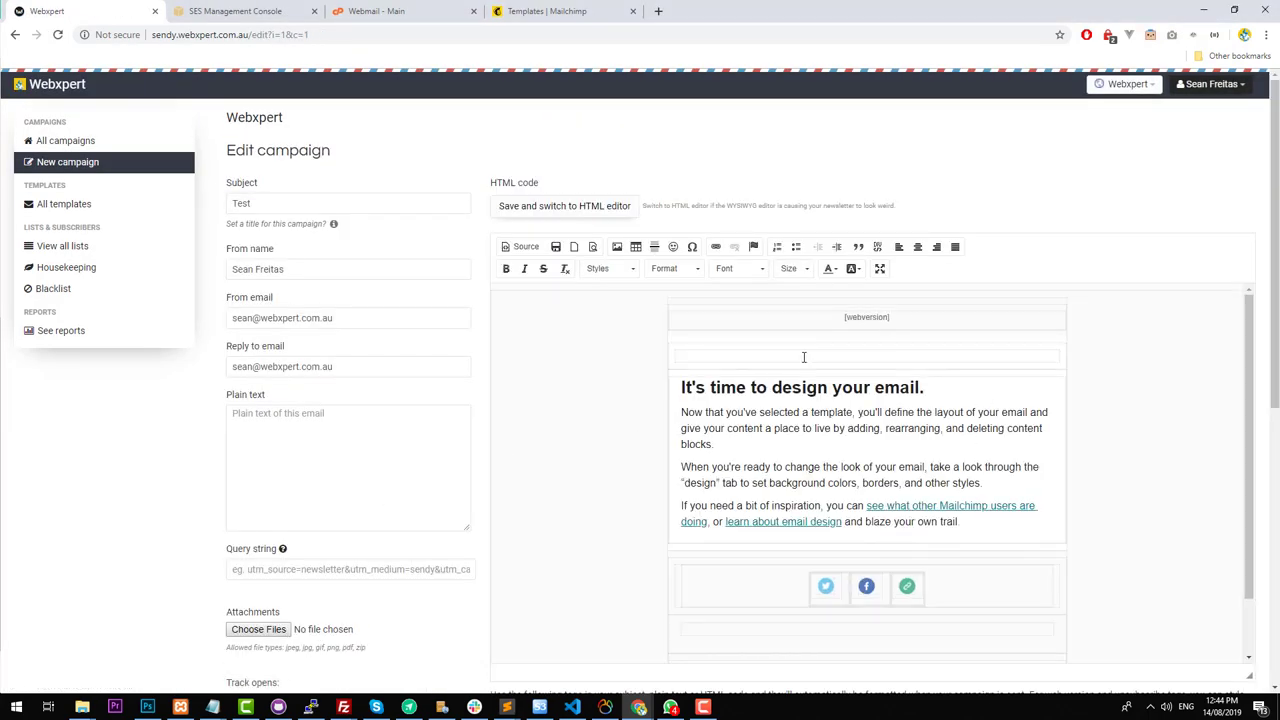
pyautogui.scroll(-3, 803, 357)
pyautogui.scroll(-5, 391, 409)
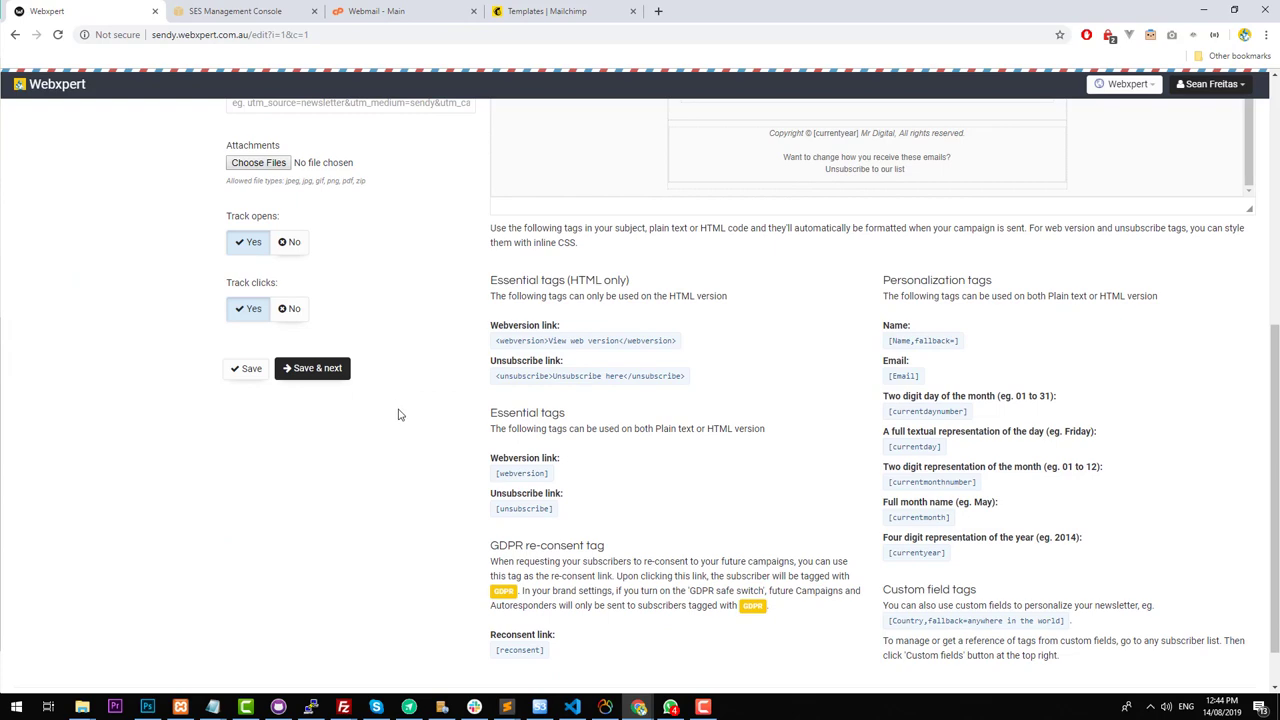
pyautogui.click(682, 376)
pyautogui.click(677, 340)
pyautogui.hotkey('ctrl', 'c')
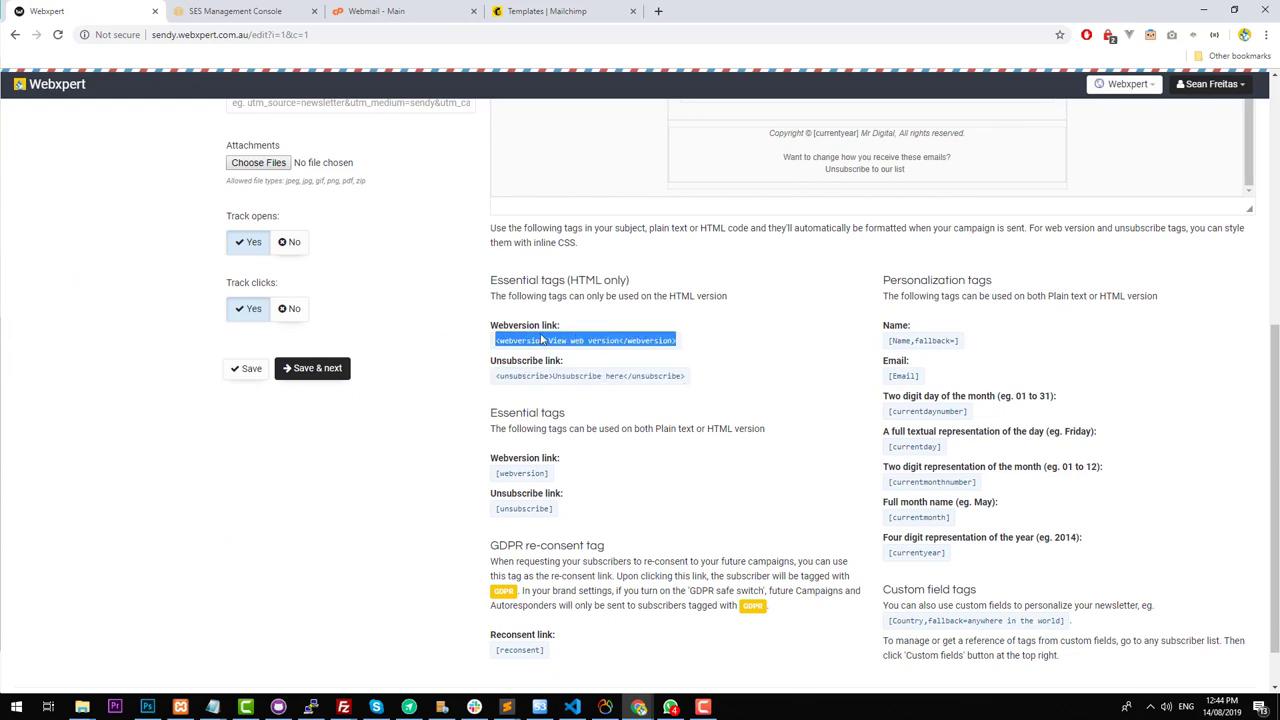
pyautogui.click(600, 376)
pyautogui.scroll(10, 654, 410)
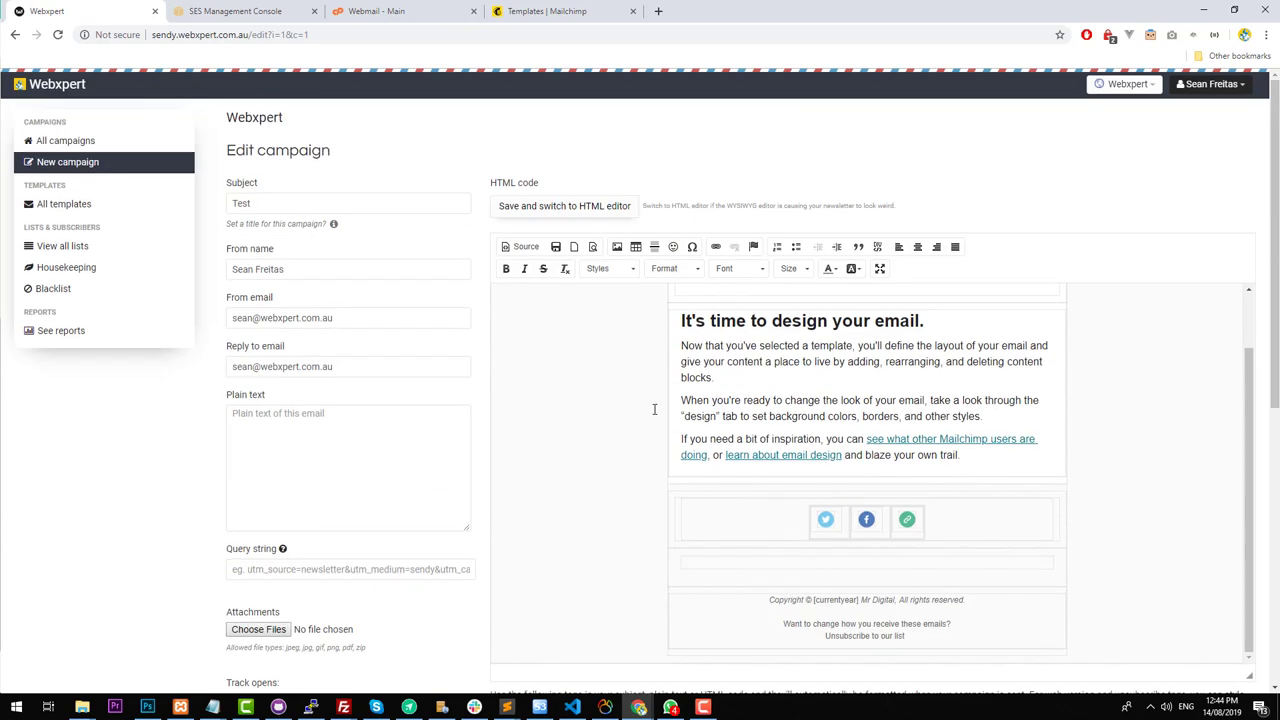
# Step: Replace [webversion] on source line 572 with <webversion>View web version</webversion> and preview it
pyautogui.click(527, 247)
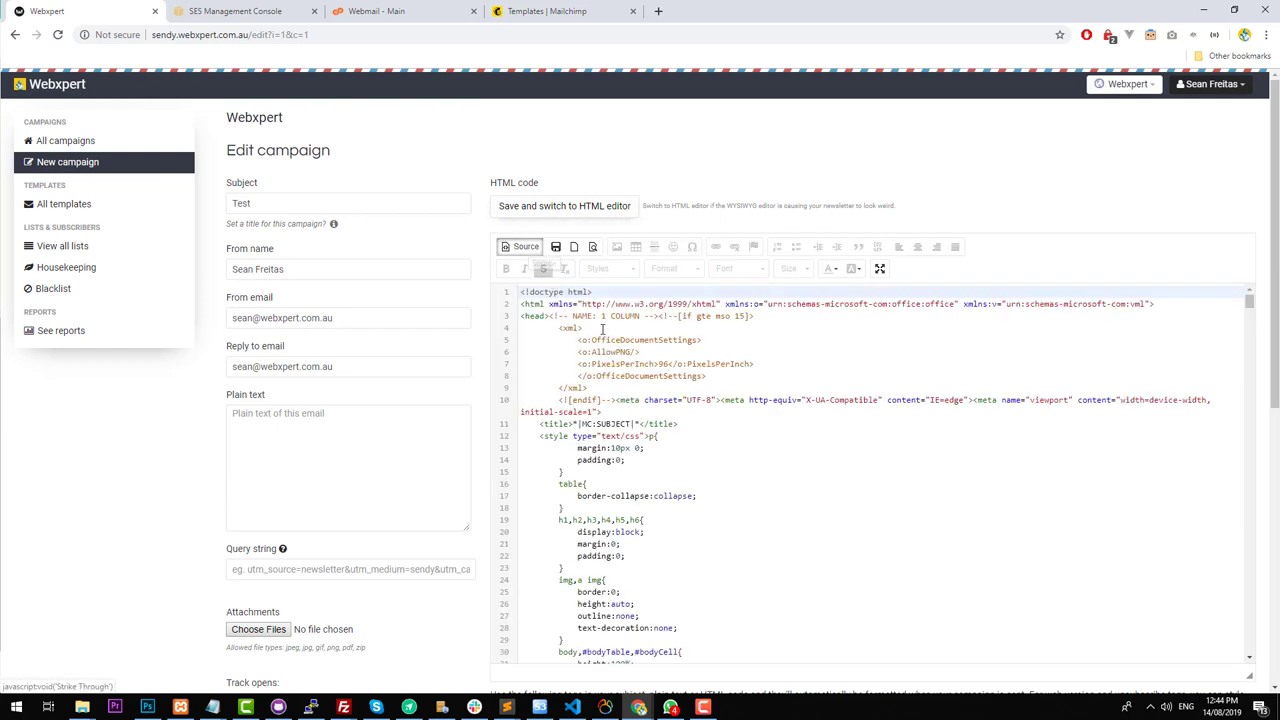
pyautogui.click(635, 362)
pyautogui.hotkey('ctrl', 'f')
pyautogui.write('webver')
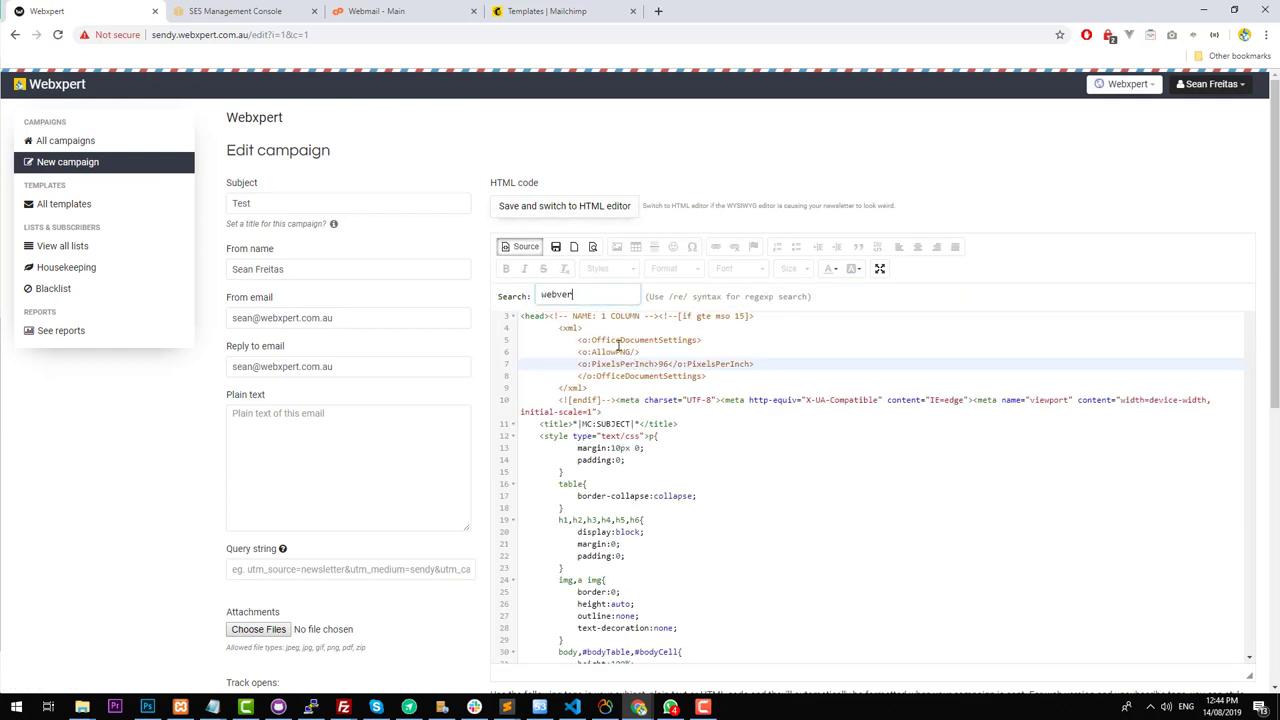
pyautogui.write('sion')
pyautogui.press('Return')
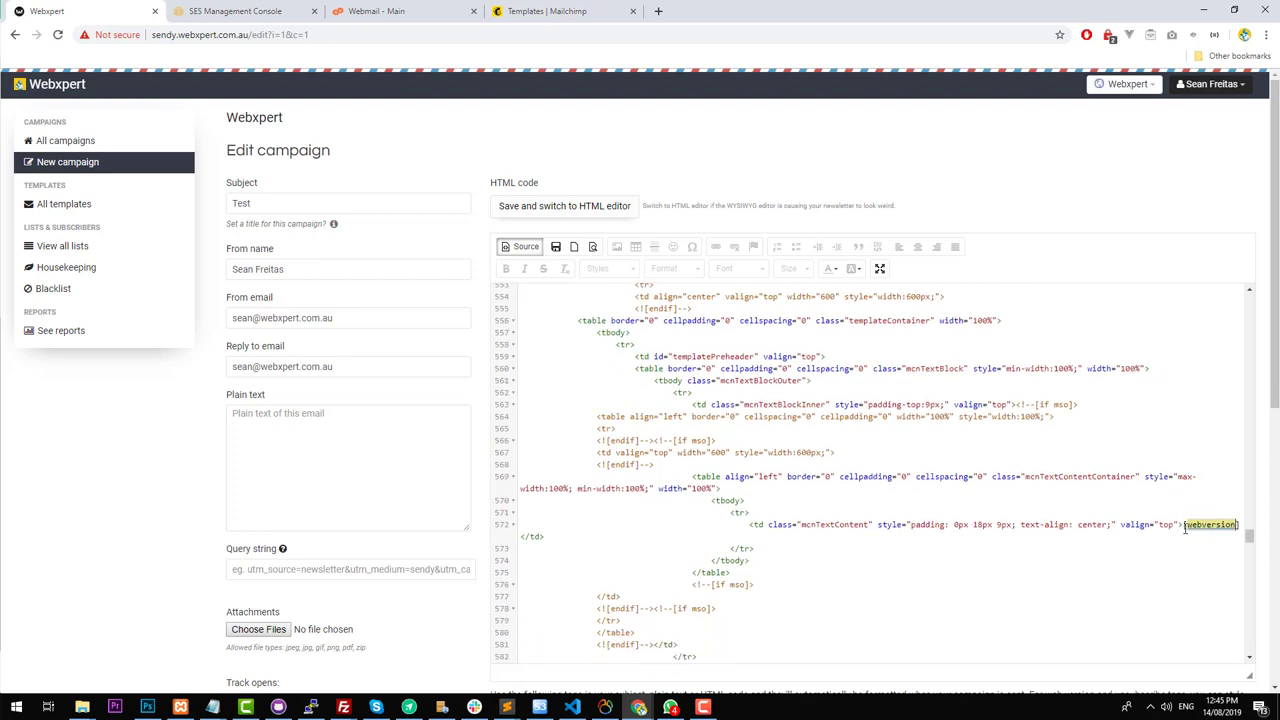
pyautogui.moveTo(1184, 527); pyautogui.dragTo(1241, 531)
pyautogui.press('Return')
pyautogui.press('Return')
pyautogui.hotkey('ctrl', 'v')
pyautogui.press('Return')
pyautogui.press('Return')
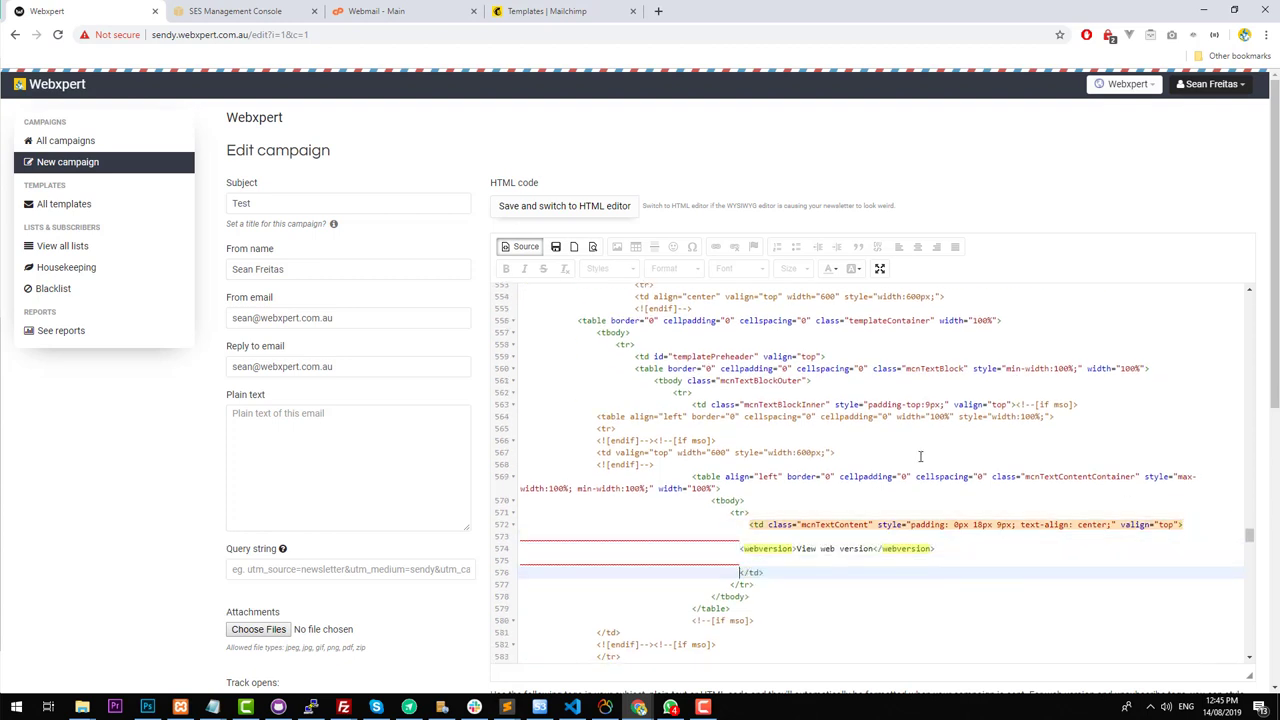
pyautogui.click(874, 548)
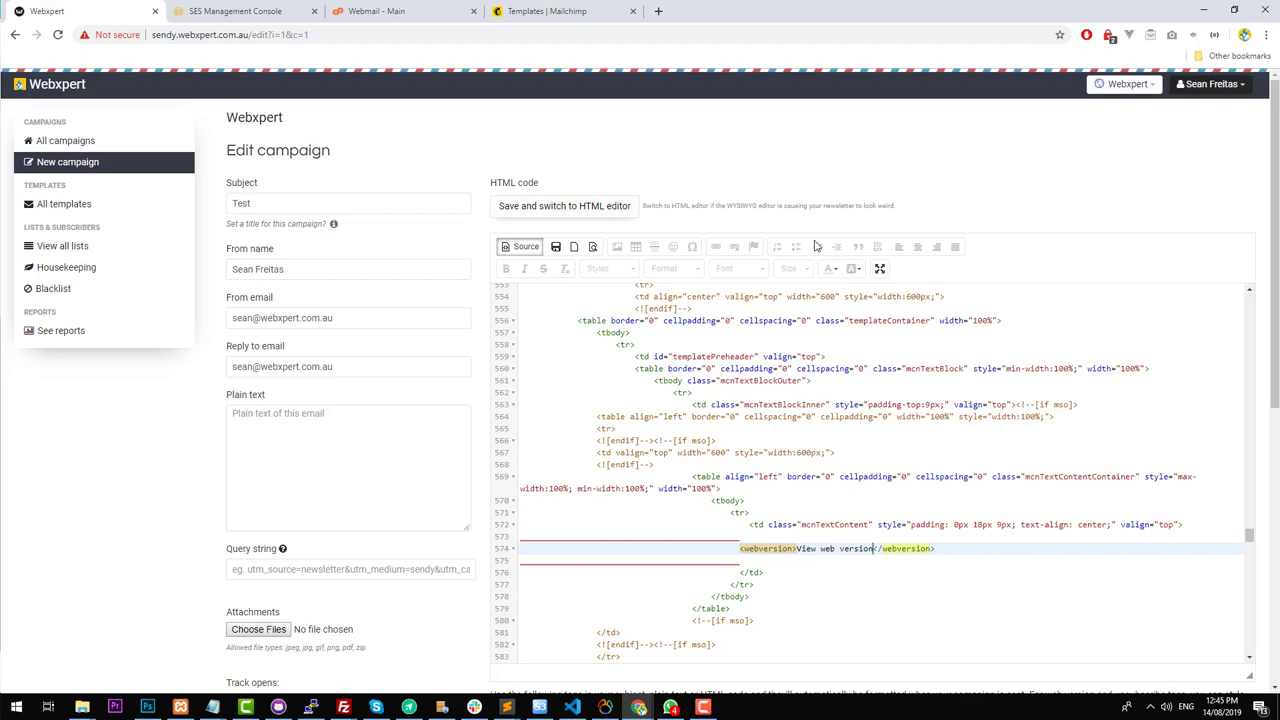
pyautogui.click(522, 246)
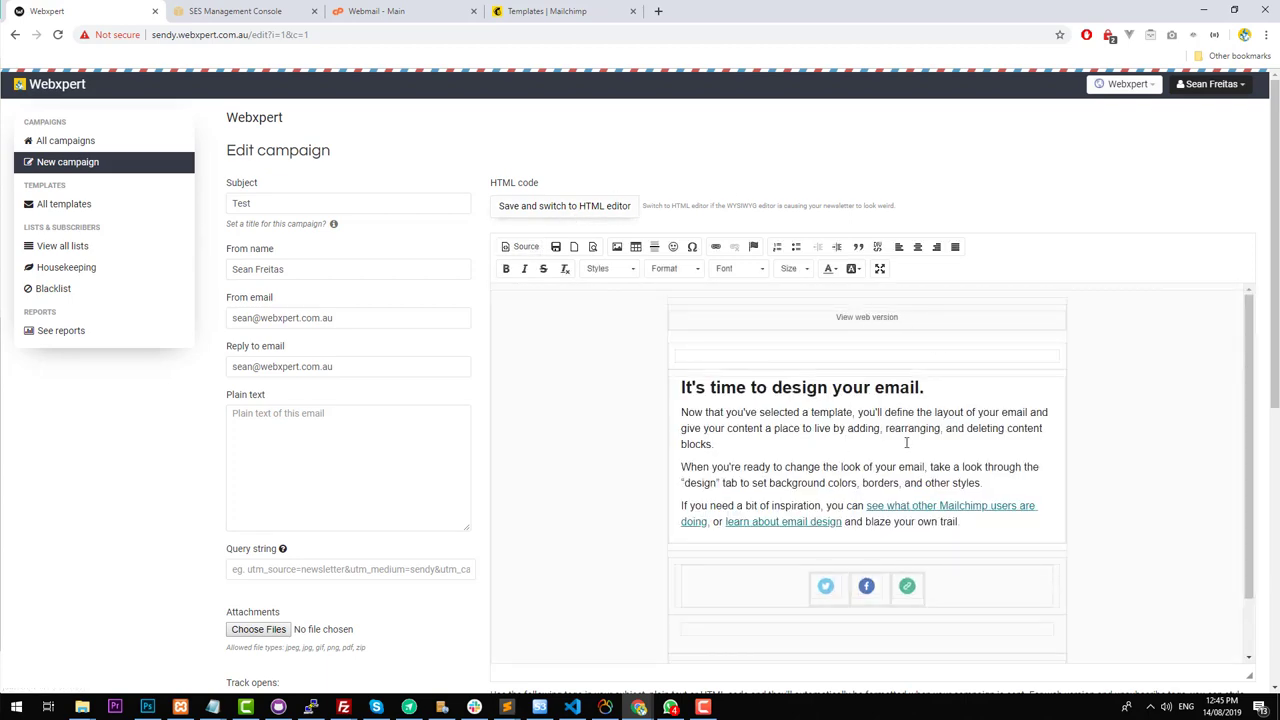
pyautogui.scroll(-5, 906, 442)
pyautogui.scroll(2, 800, 380)
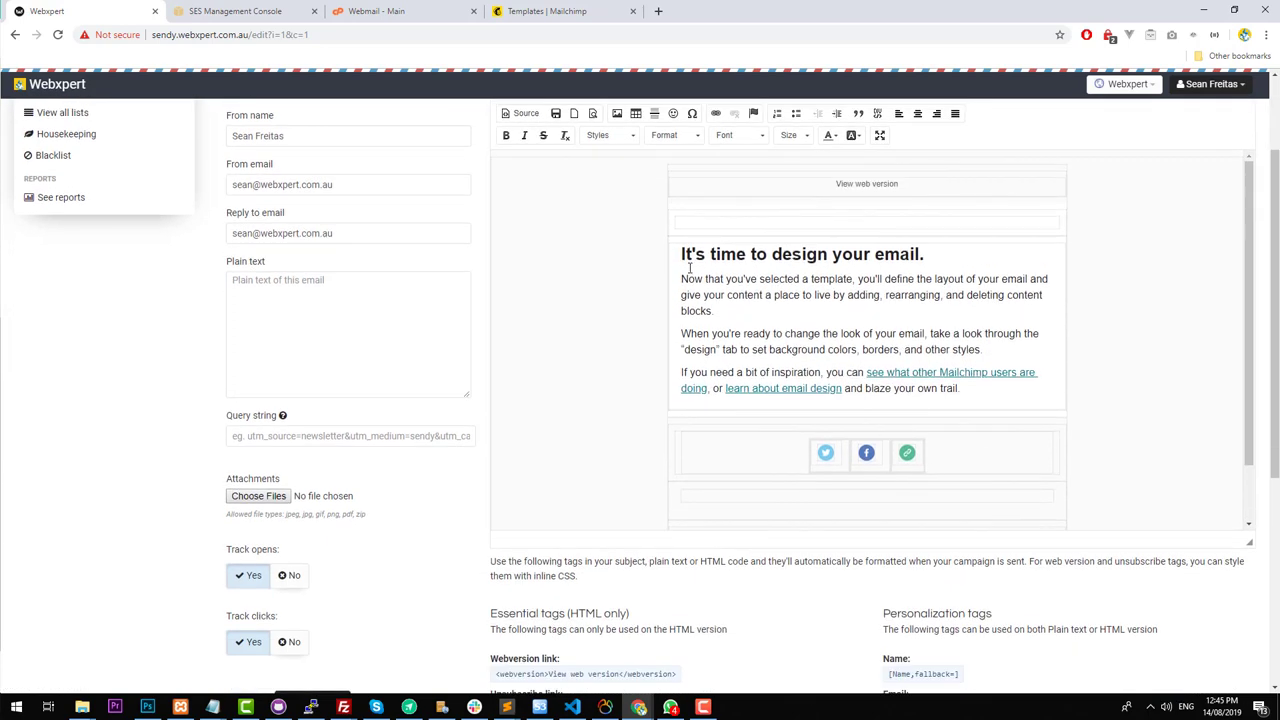
pyautogui.scroll(2, 689, 268)
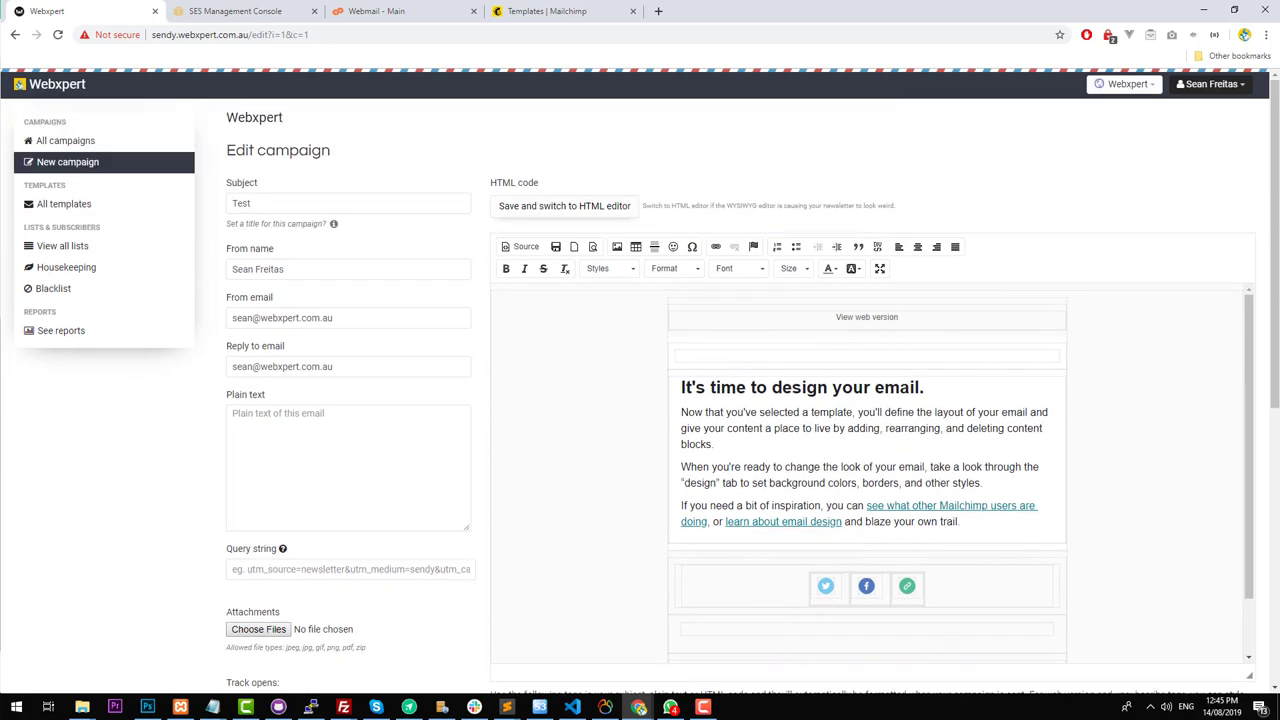
# Step: Replace the *|MC:SUBJECT|* title placeholder with 'Test email' in the HTML source
pyautogui.click(525, 247)
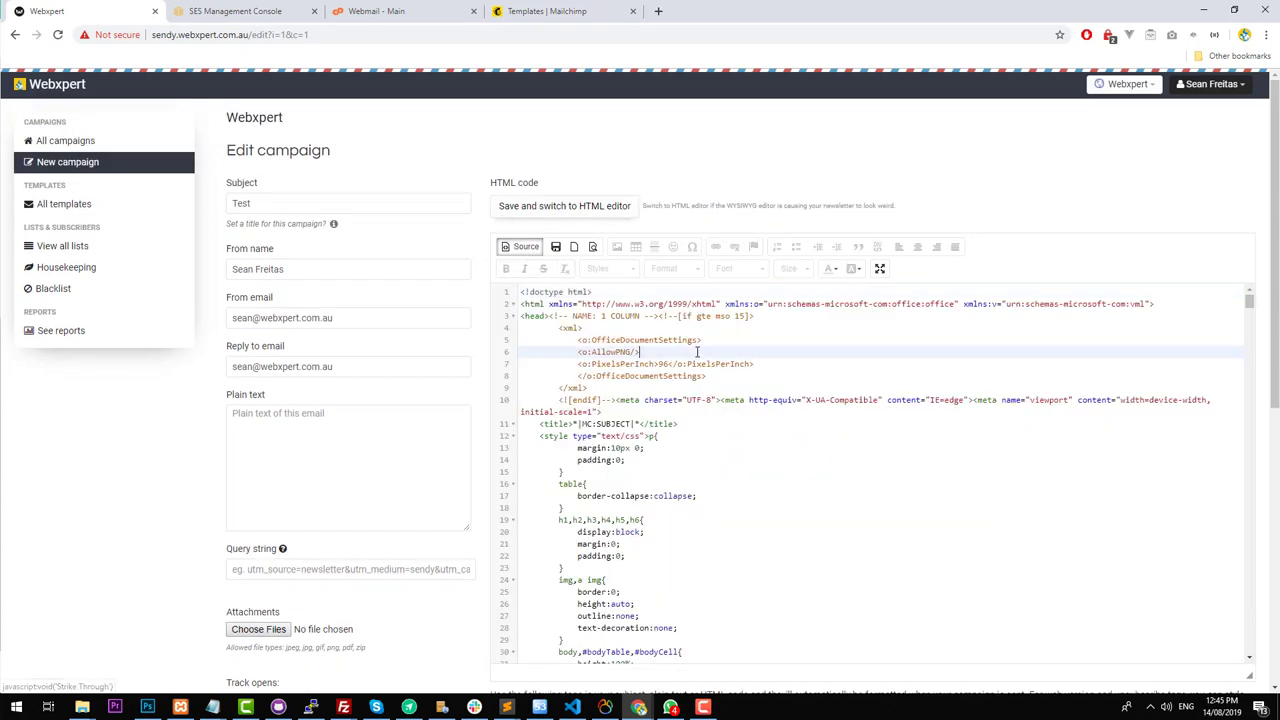
pyautogui.moveTo(639, 424); pyautogui.dragTo(576, 424)
pyautogui.click(685, 424)
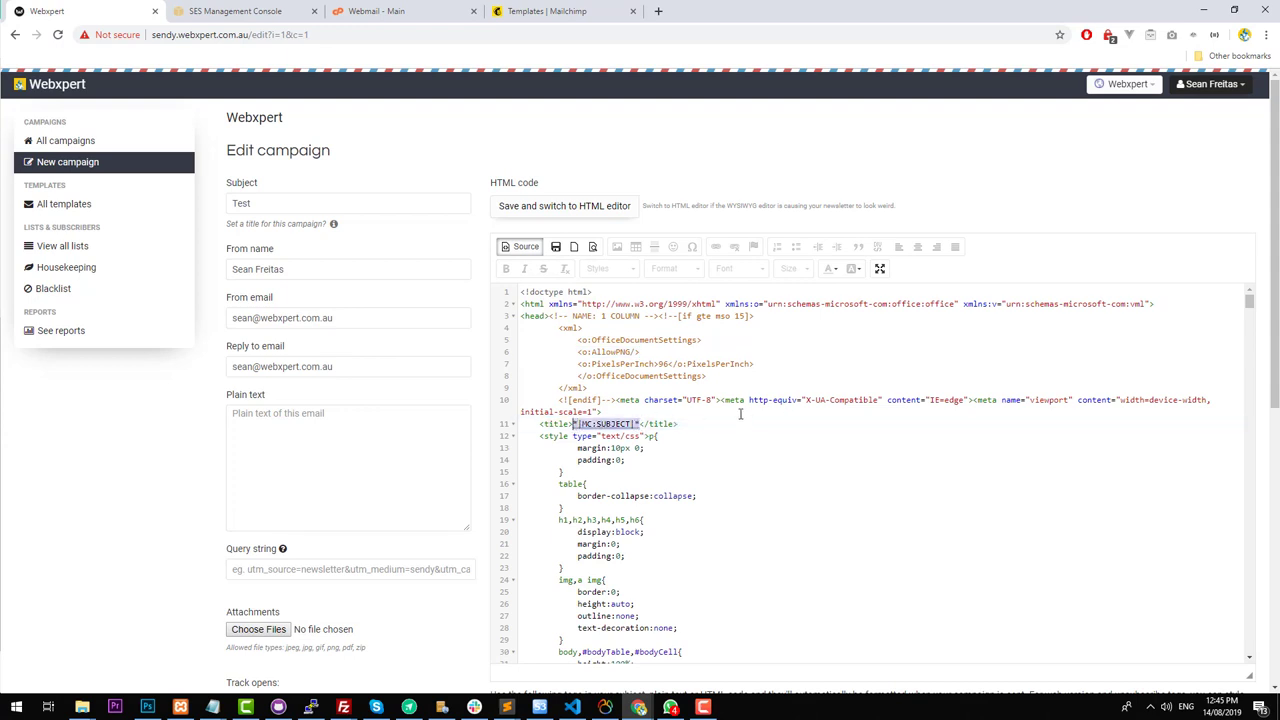
pyautogui.write('Test email')
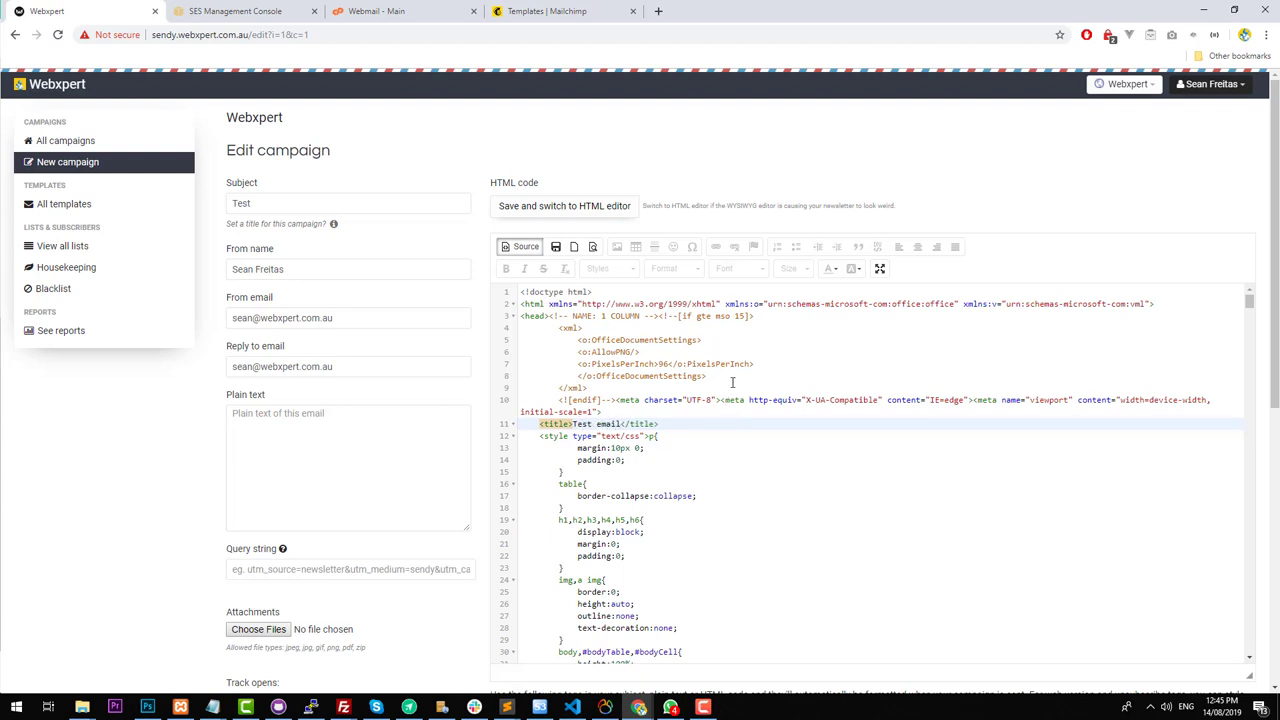
# Step: Replace the *|MC_PREVIEW_TEXT|* merge tag with 'This is a test'
pyautogui.scroll(-3, 732, 382)
pyautogui.click(720, 376)
pyautogui.hotkey('ctrl', 'f')
pyautogui.write('MC_')
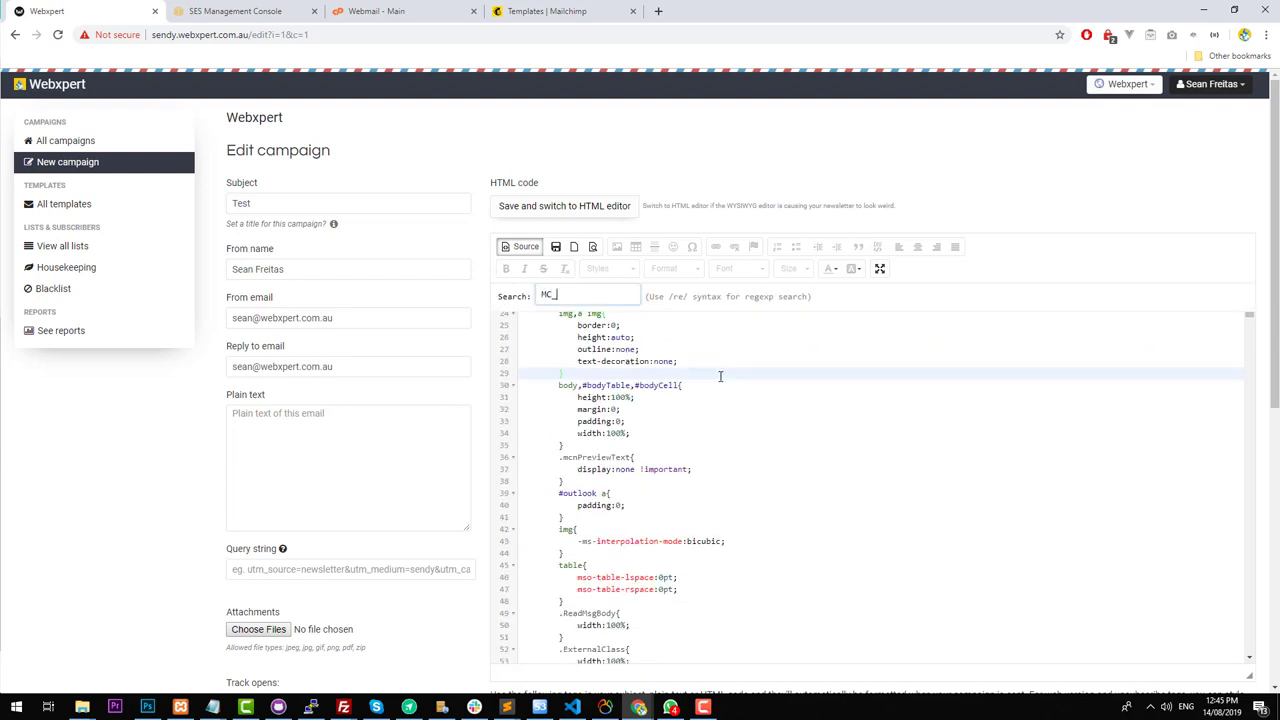
pyautogui.write('PREVIEW')
pyautogui.press('Return')
pyautogui.scroll(-3, 750, 450)
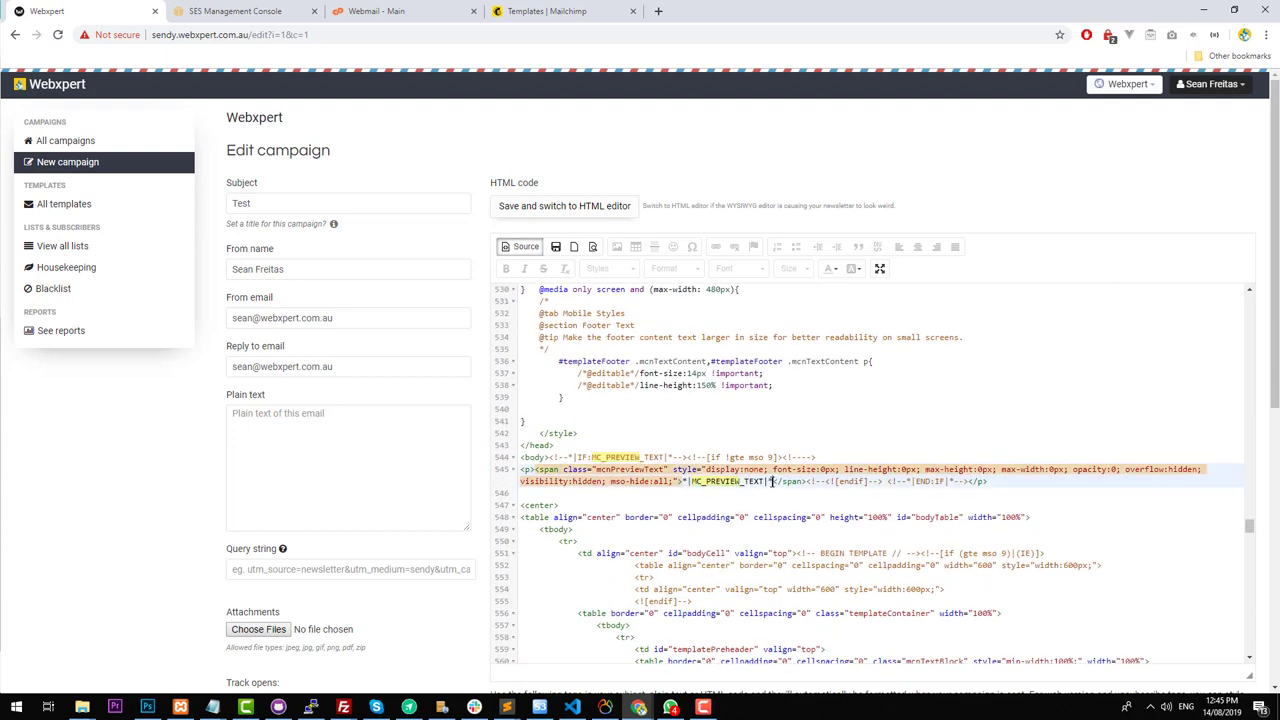
pyautogui.moveTo(771, 481); pyautogui.dragTo(683, 481)
pyautogui.write('This is a t')
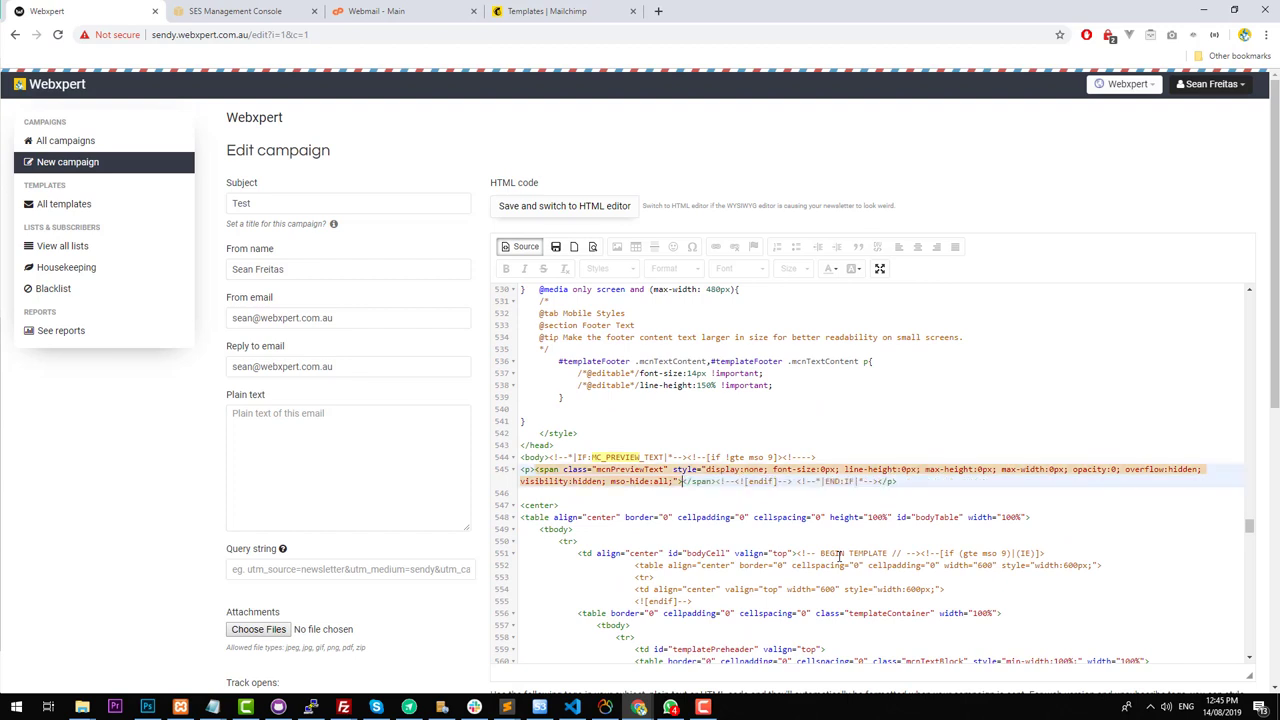
pyautogui.write('est')
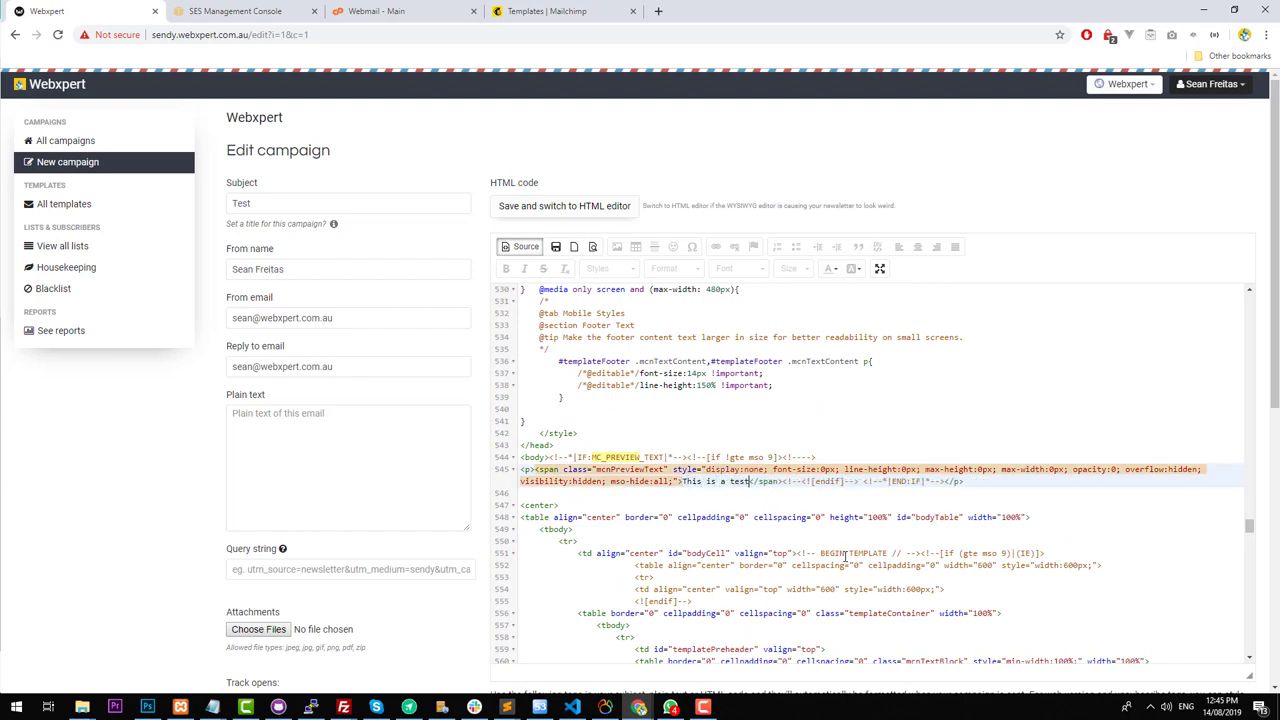
# Step: Delete the IF and END:IF conditional comments around the preview text
pyautogui.moveTo(688, 457); pyautogui.dragTo(546, 457)
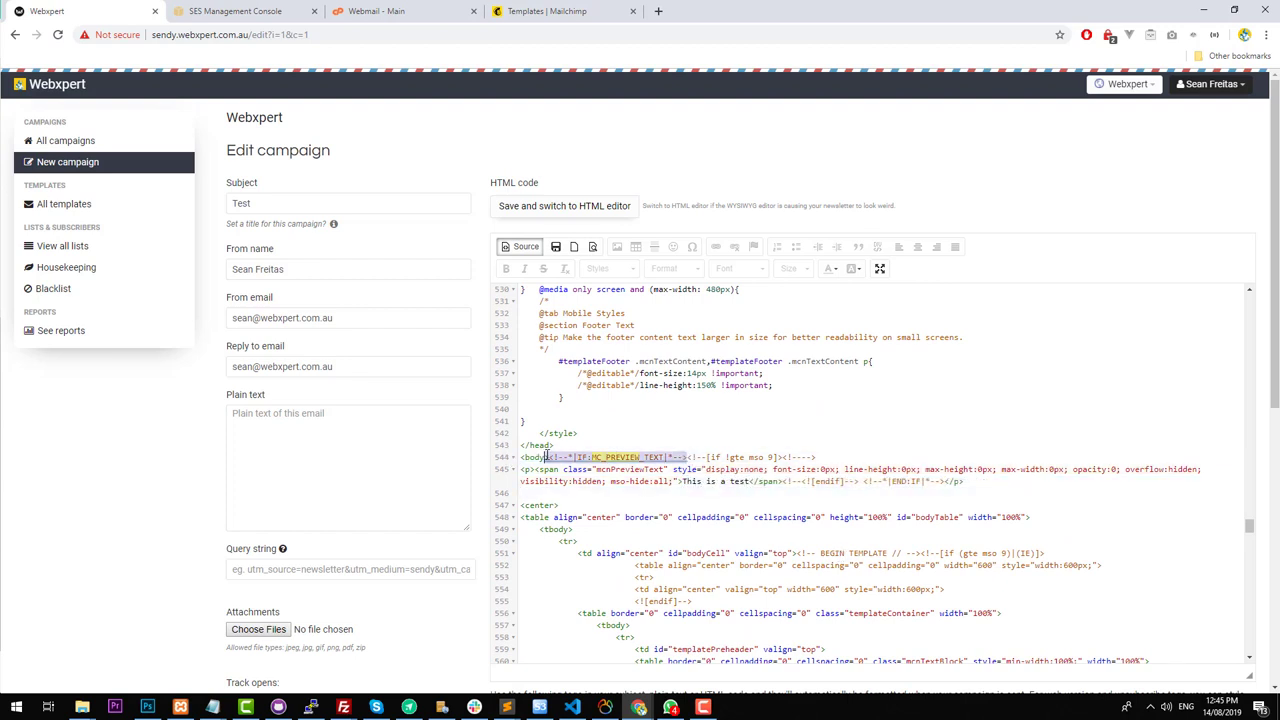
pyautogui.press('BackSpace')
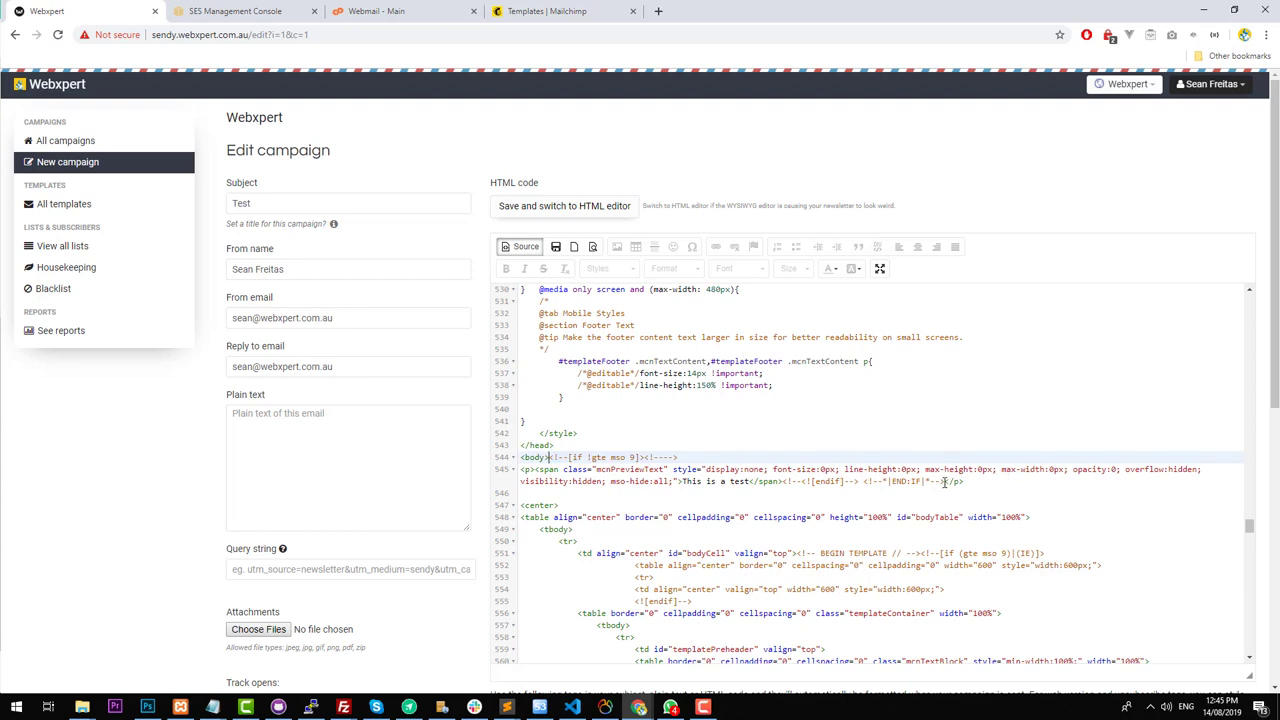
pyautogui.moveTo(944, 481); pyautogui.dragTo(878, 482)
pyautogui.hotkey('ctrl', 'z')
pyautogui.press('BackSpace')
pyautogui.moveTo(944, 481); pyautogui.dragTo(864, 481)
pyautogui.press('BackSpace')
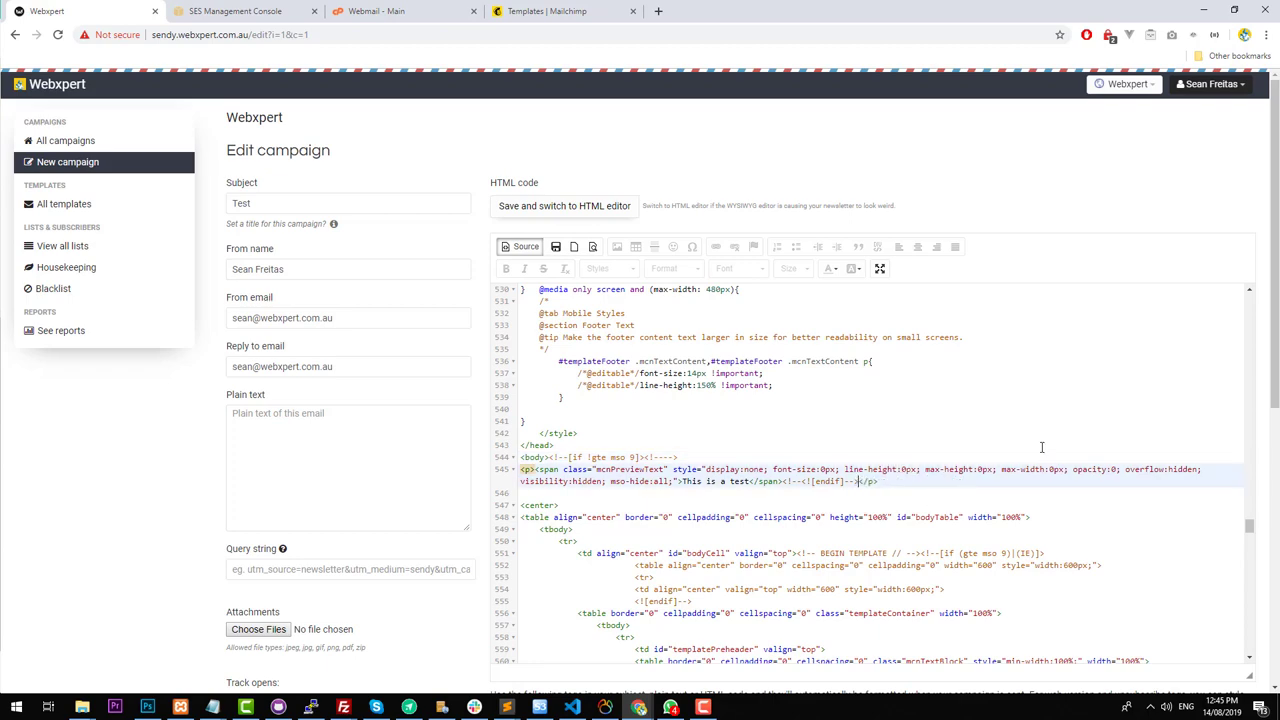
pyautogui.click(926, 406)
# Step: Save the campaign and send another test of the newsletter
pyautogui.click(513, 246)
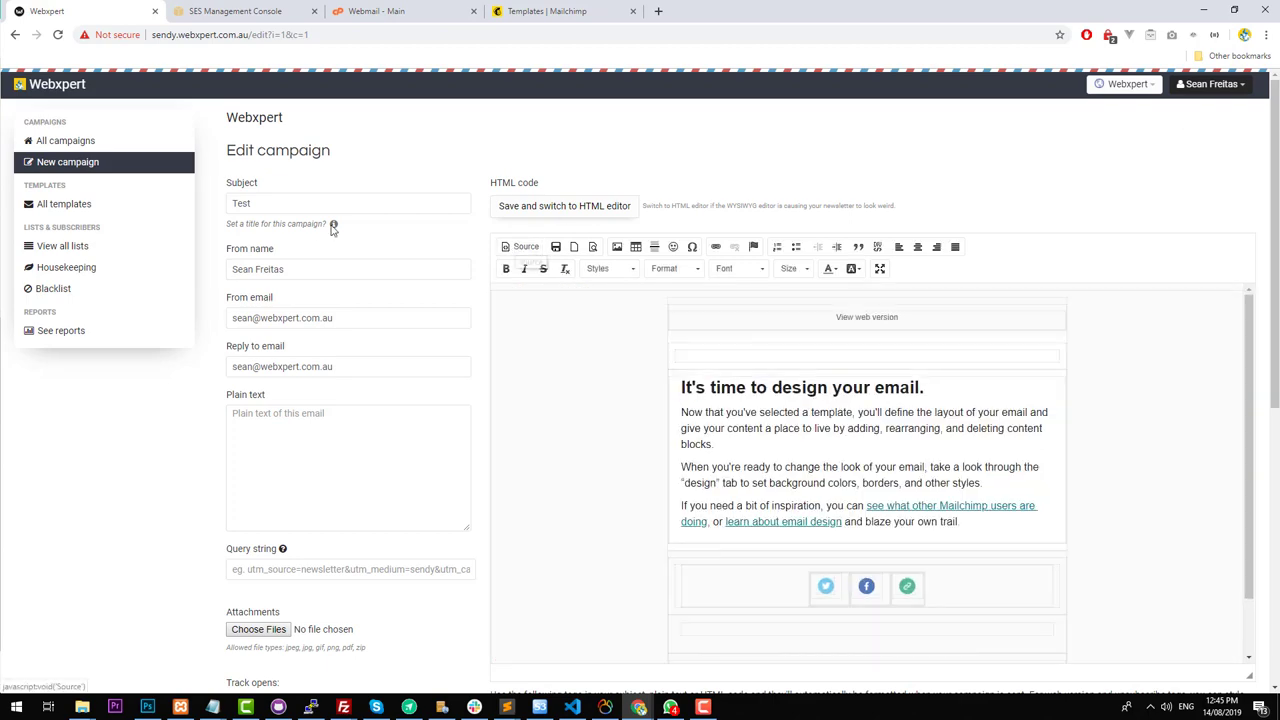
pyautogui.scroll(-5, 409, 531)
pyautogui.click(346, 437)
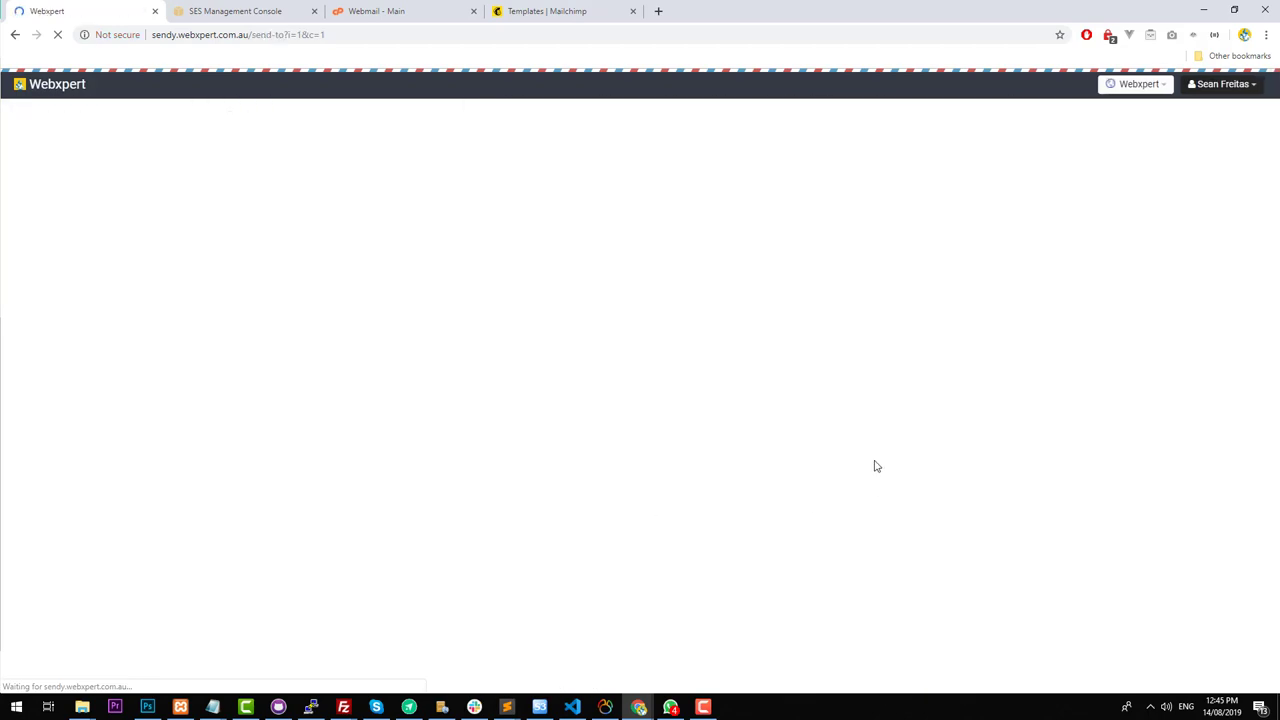
pyautogui.click(309, 240)
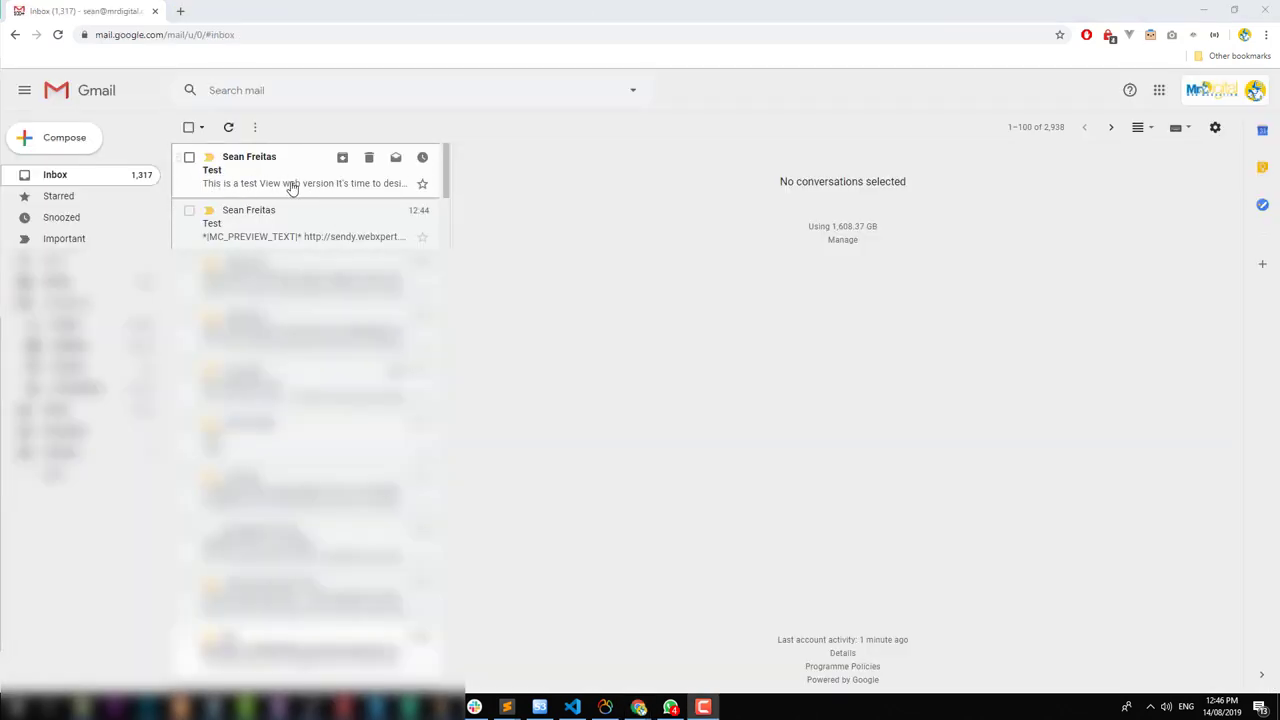
# Step: Open the Test email in Gmail, verify its View web version and Unsubscribe links, then return to Sendy
pyautogui.click(292, 188)
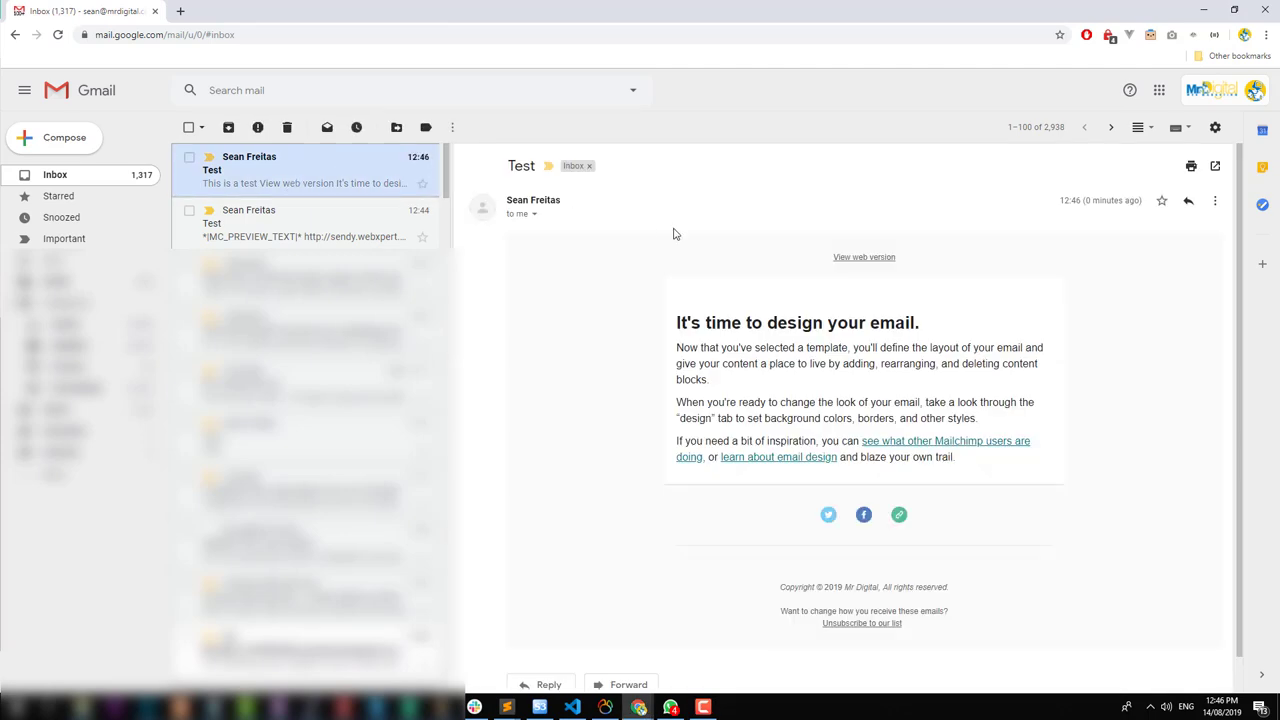
pyautogui.click(862, 258)
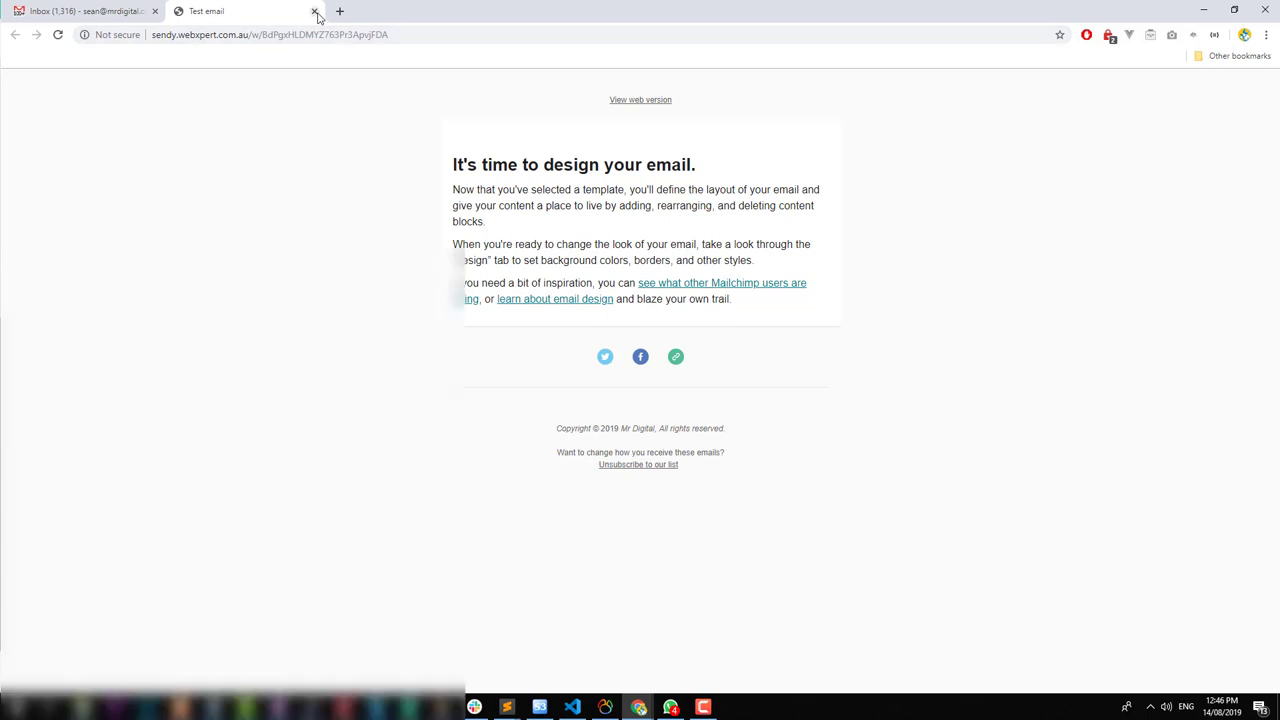
pyautogui.click(314, 12)
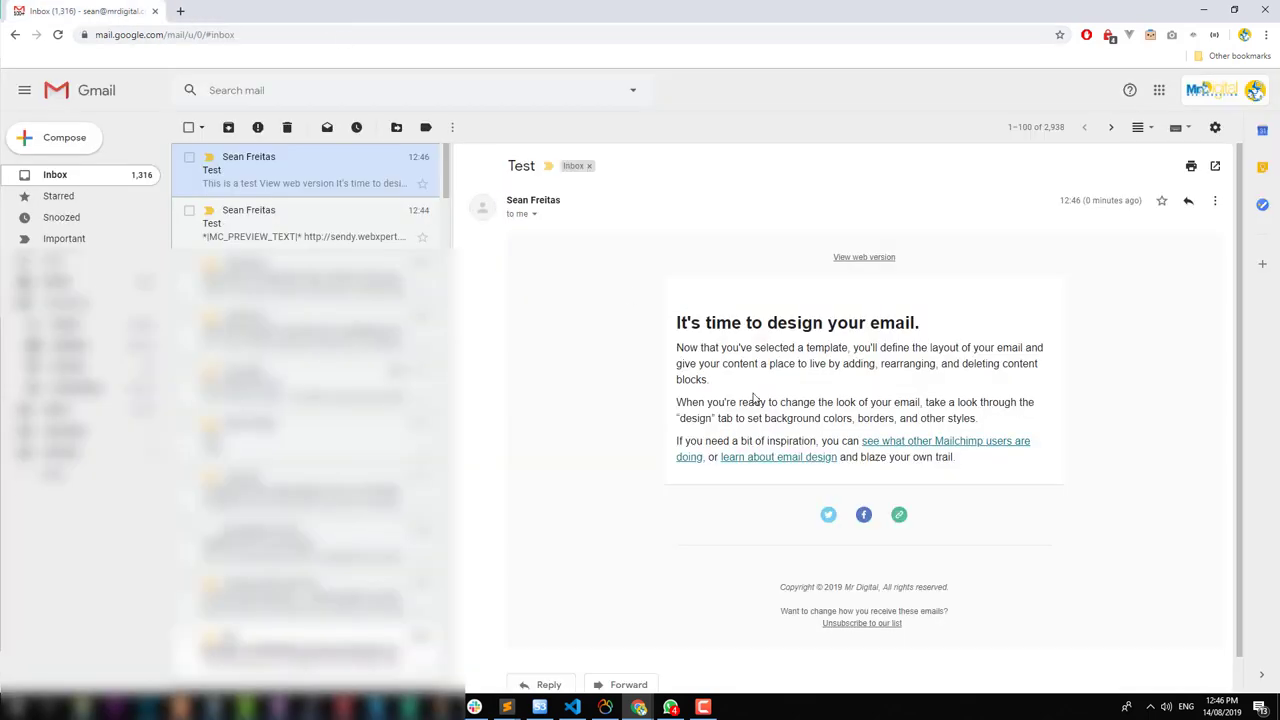
pyautogui.click(860, 624)
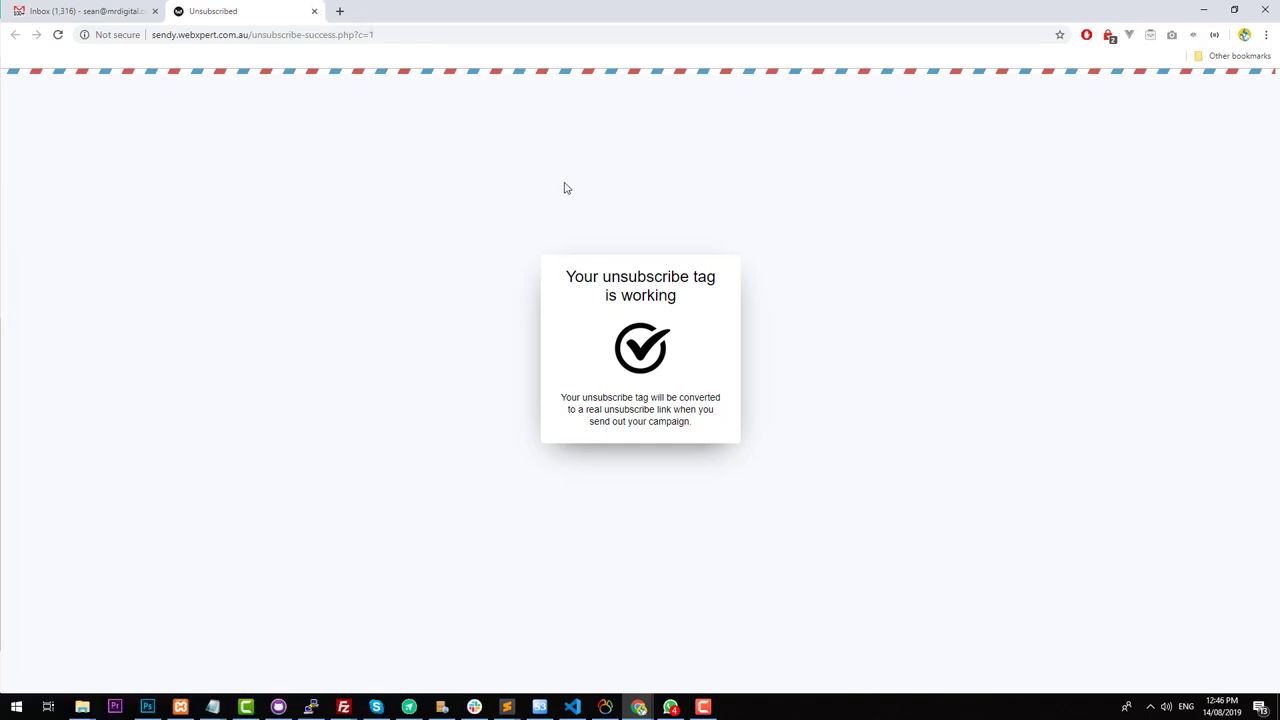
pyautogui.click(314, 12)
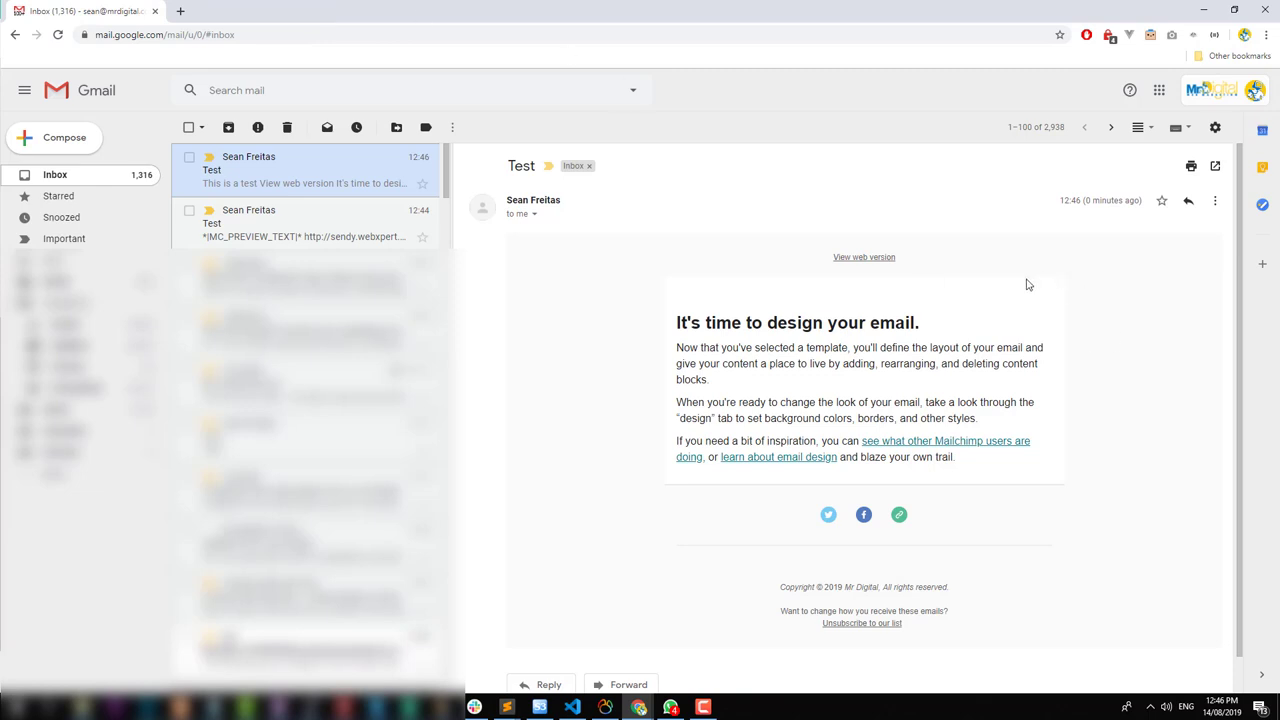
pyautogui.click(1204, 10)
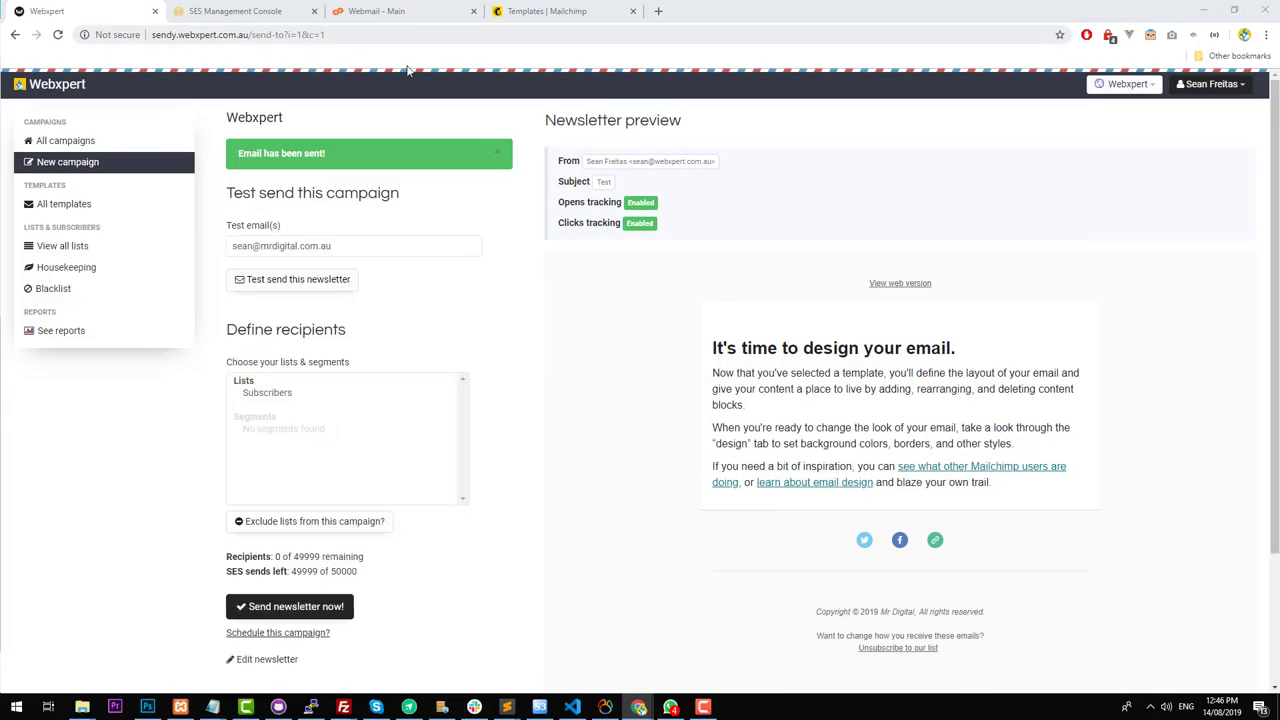